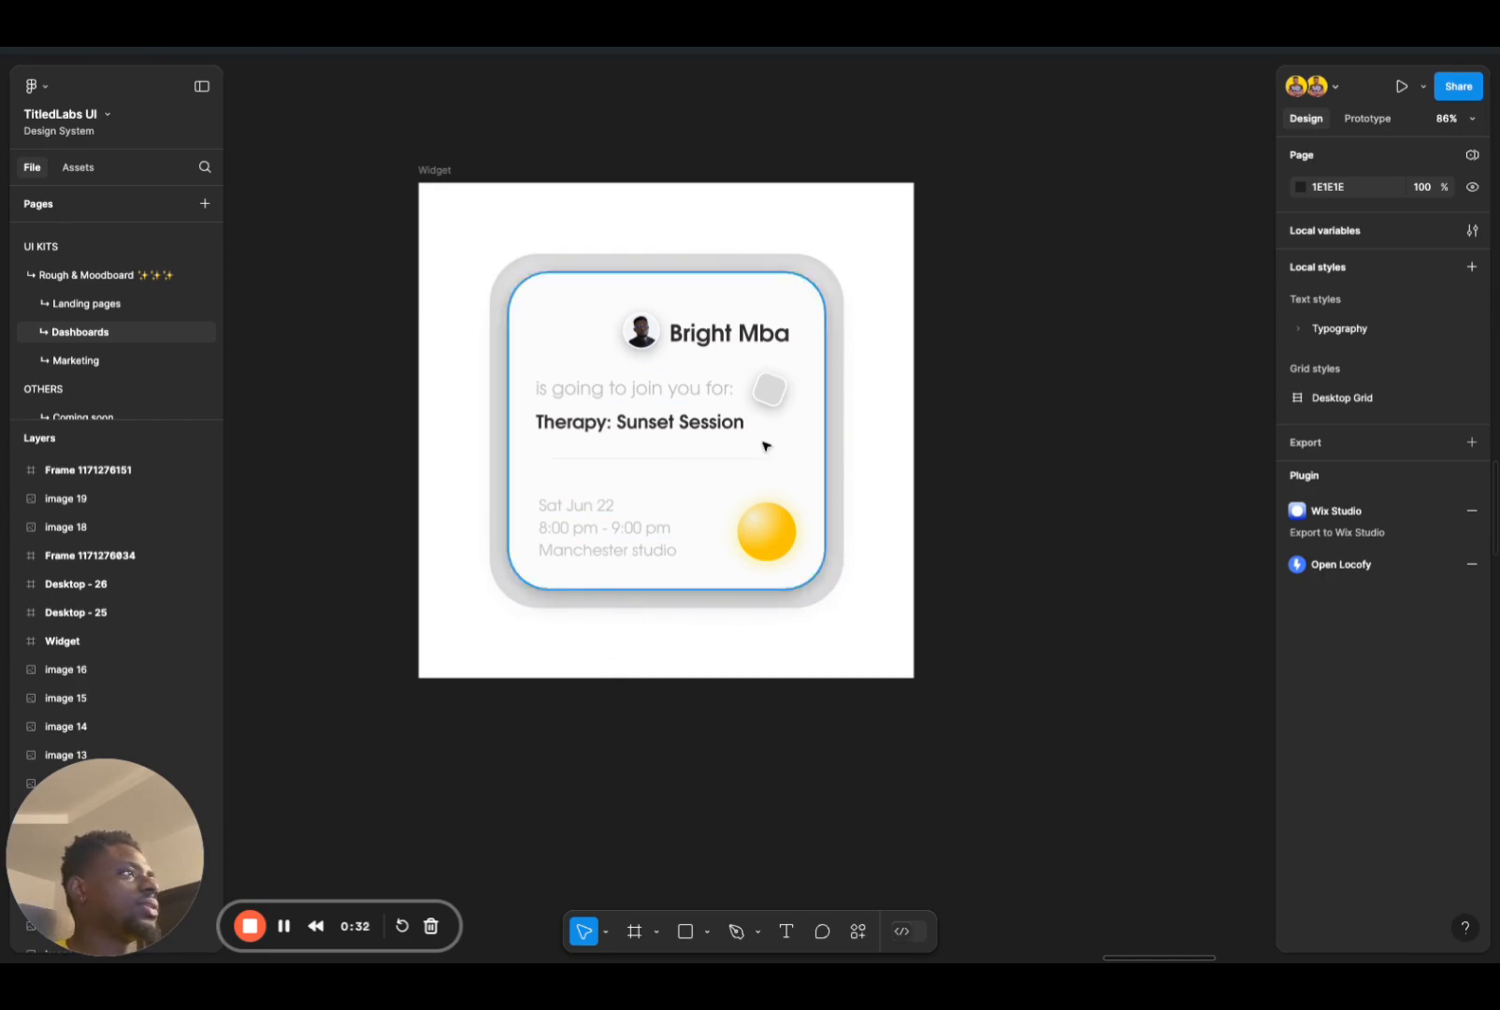
Step: Delete all eight objects inside the Widget frame, leaving the frame itself in place
mouse_move(968, 763)
left_mouse_down()
mouse_move(436, 204)
mouse_move(969, 764)
left_mouse_up()
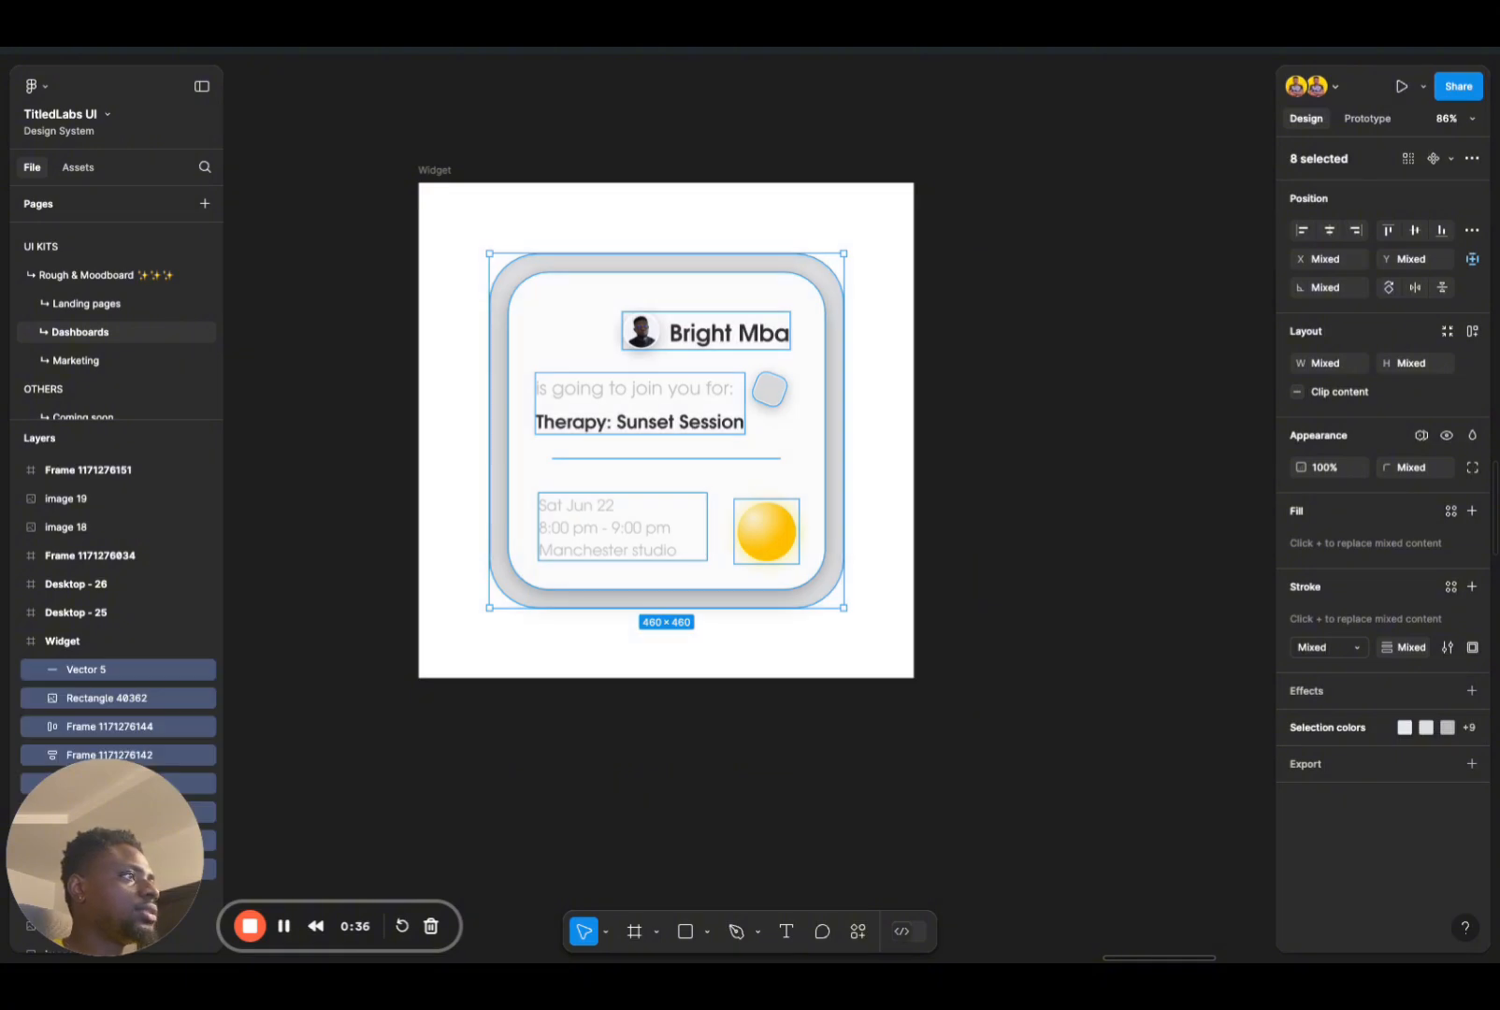
key("Delete")
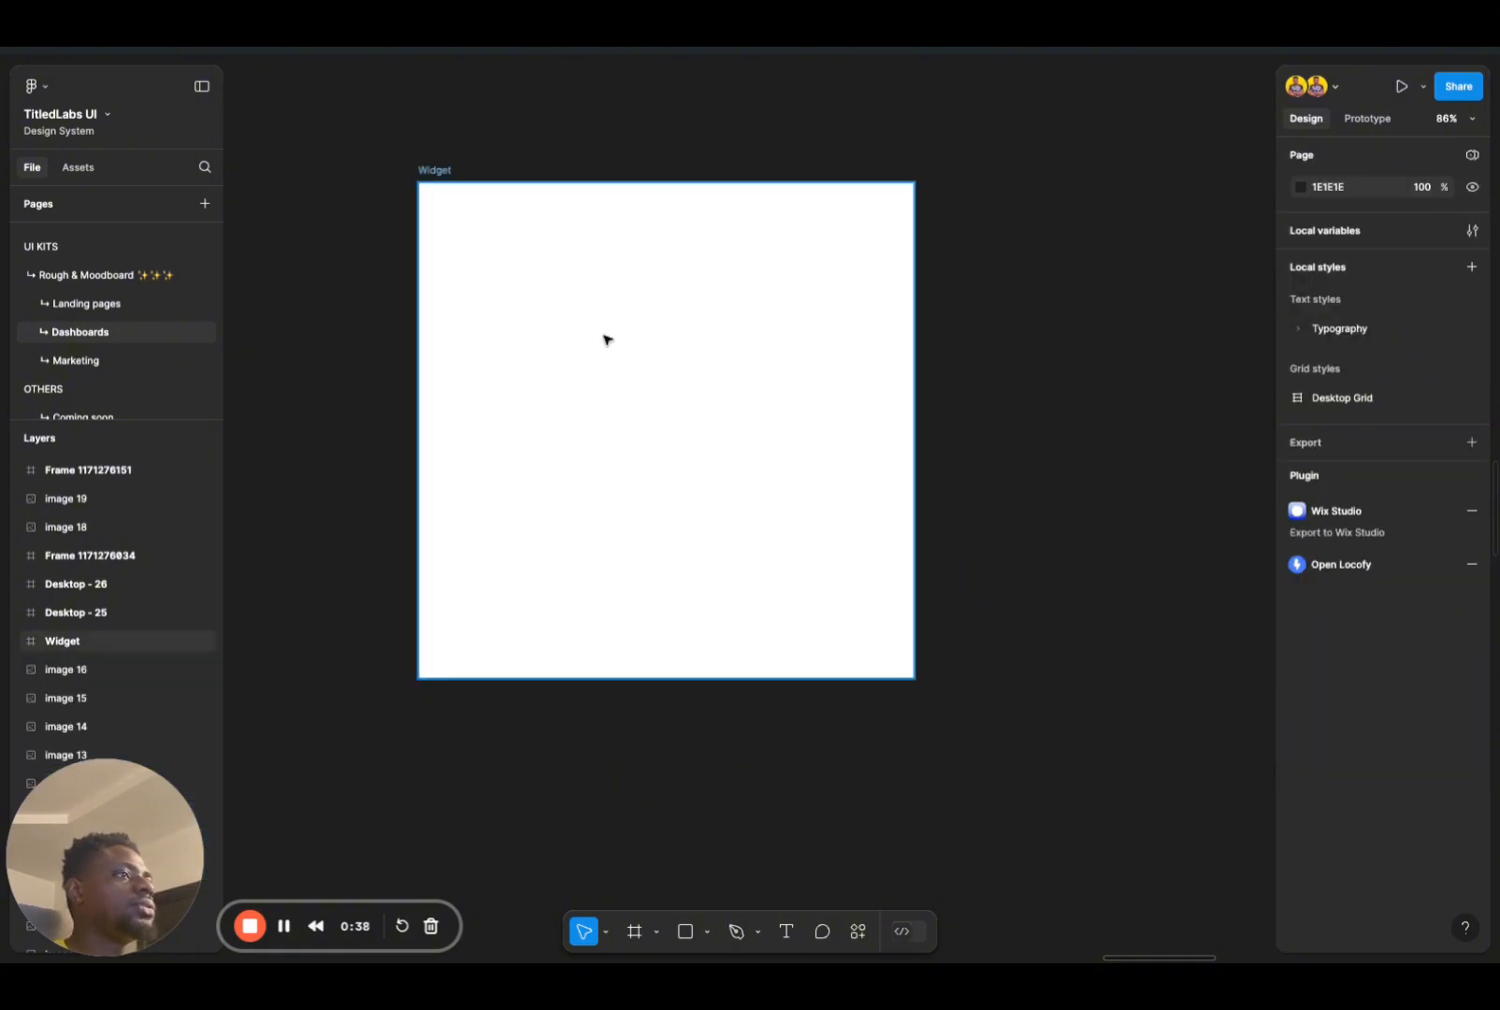
key("r")
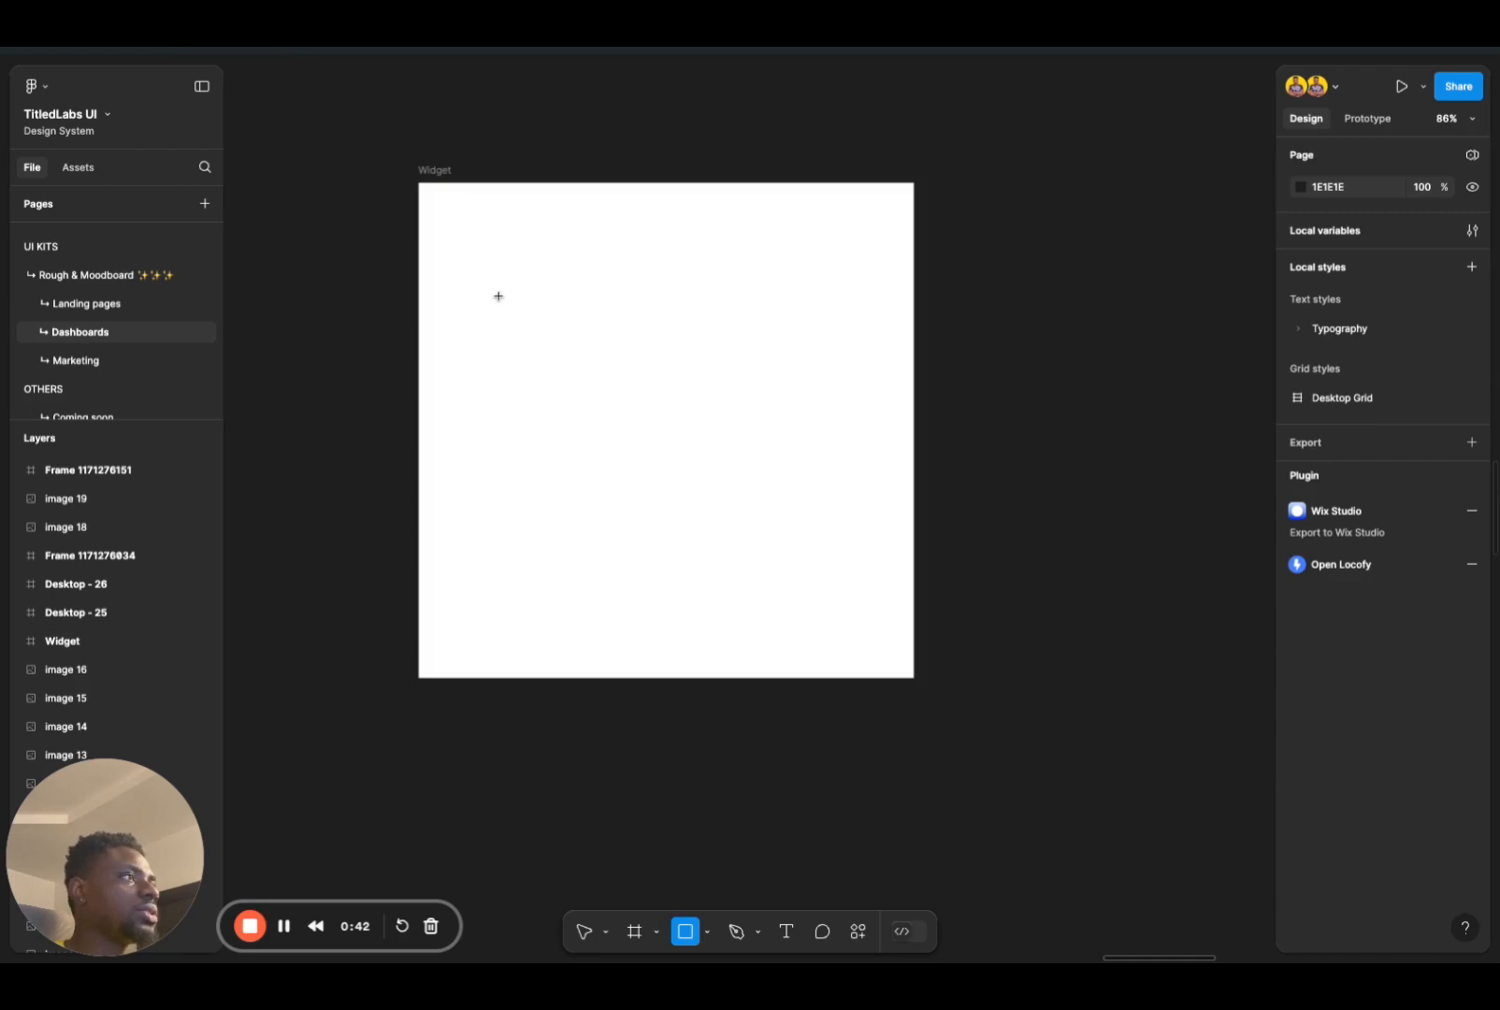
left_click_drag(498, 297, 717, 508)
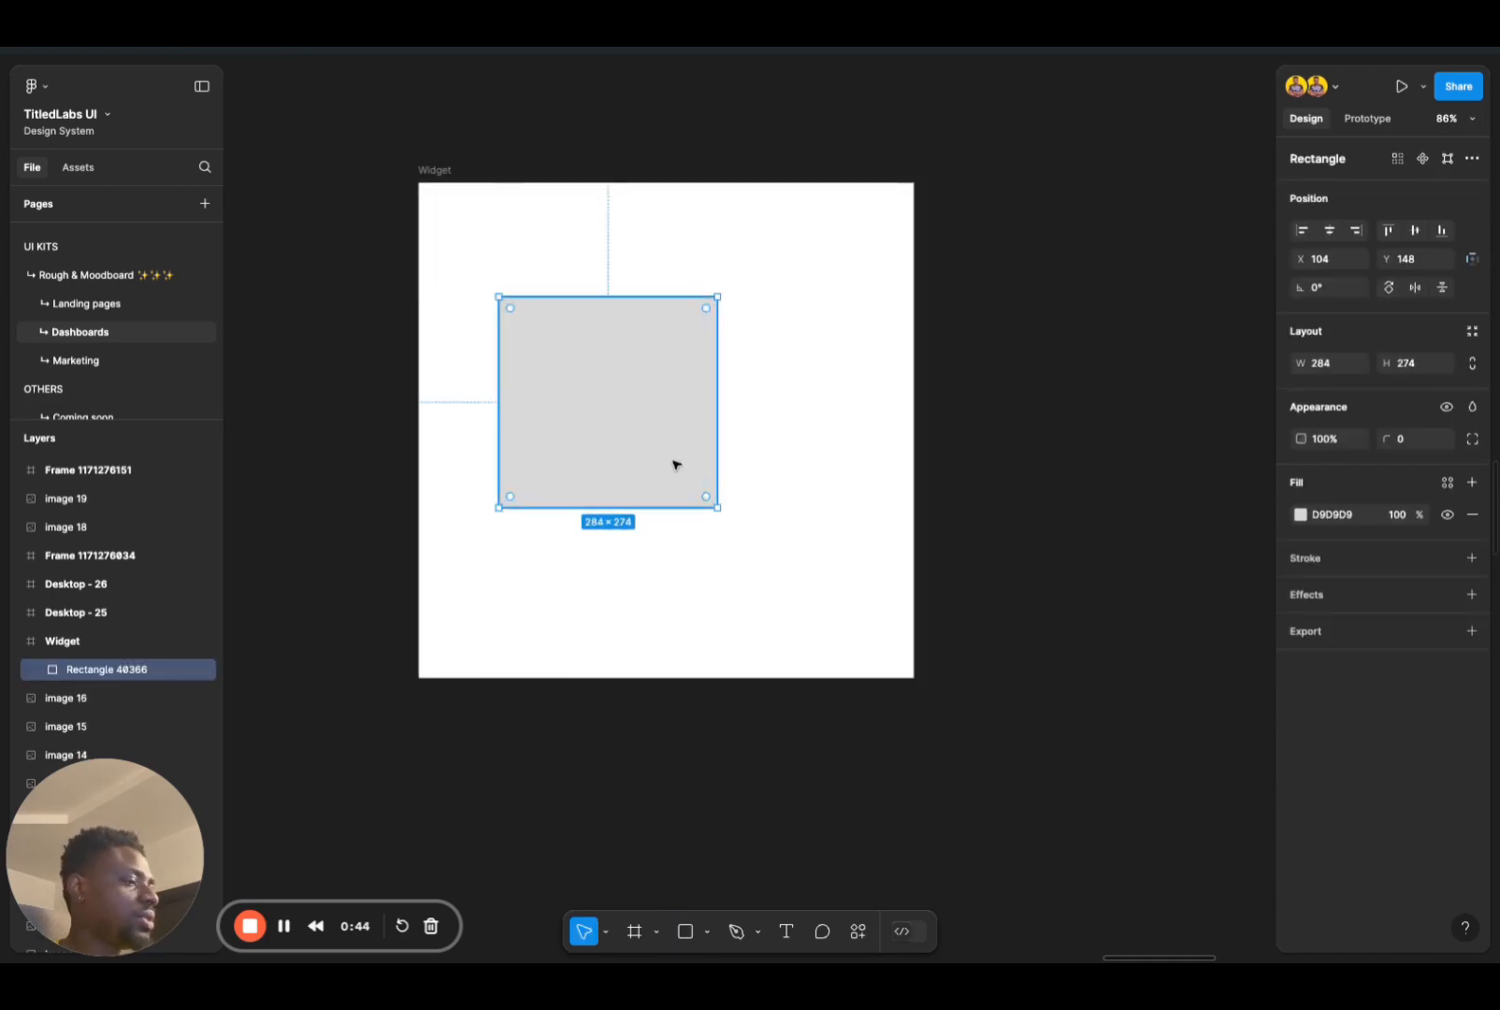
key("Delete")
Step: Draw a 460 × 460 square and centre it horizontally and vertically in the Widget frame
left_click(684, 936)
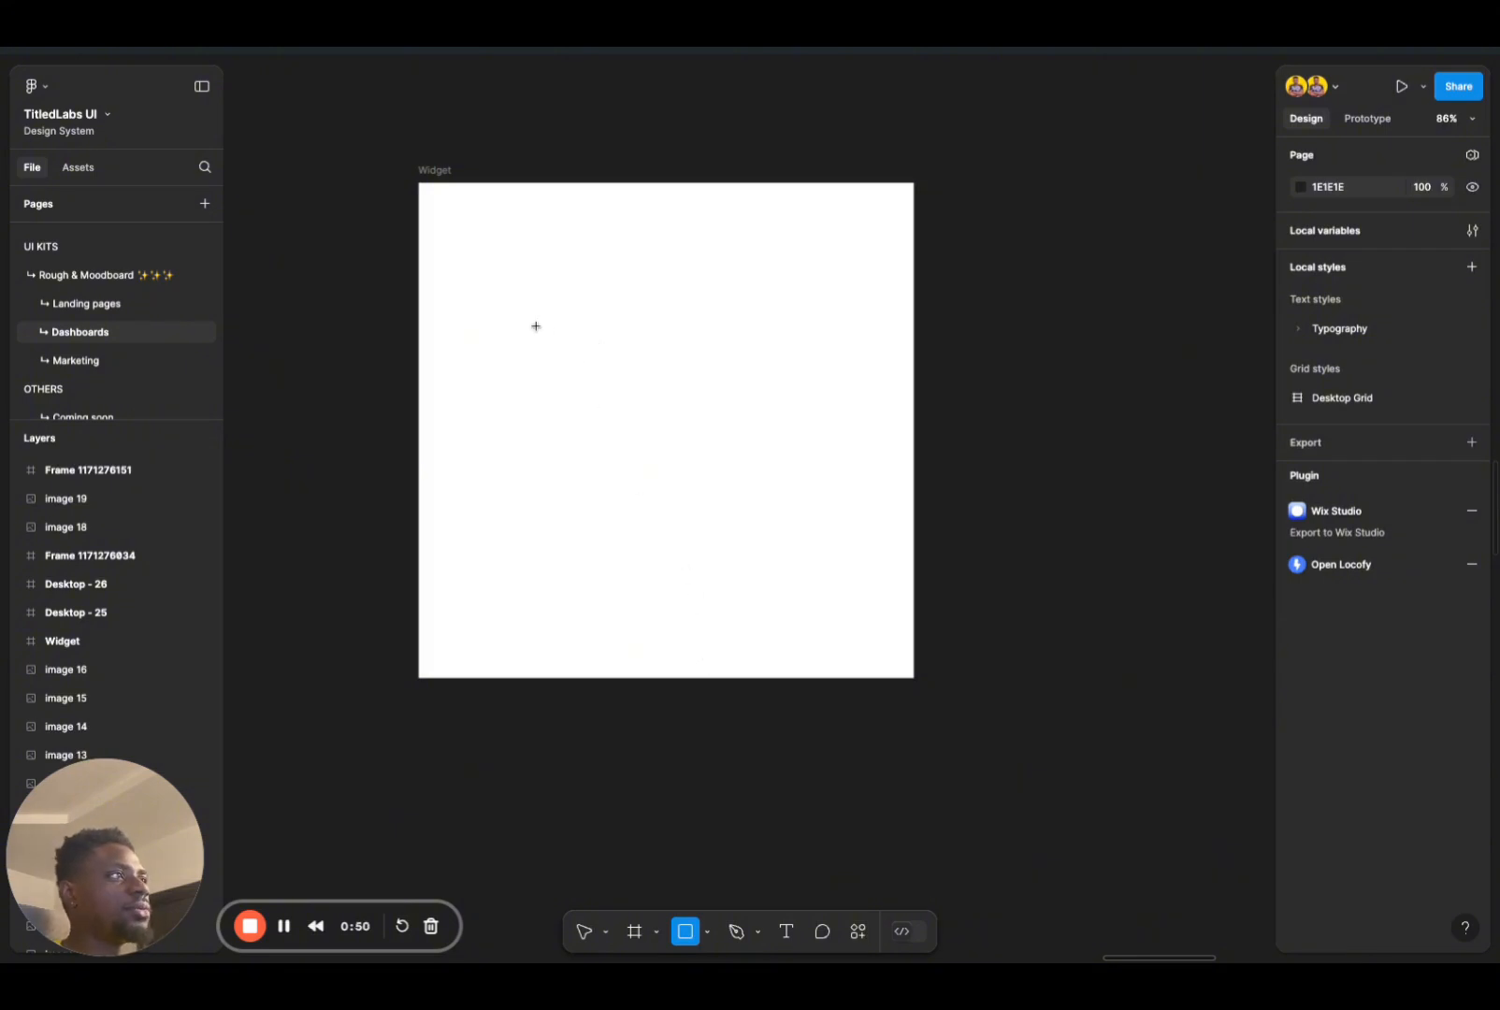
mouse_move(536, 325)
left_mouse_down()
mouse_move(744, 566)
mouse_move(831, 621)
left_mouse_up()
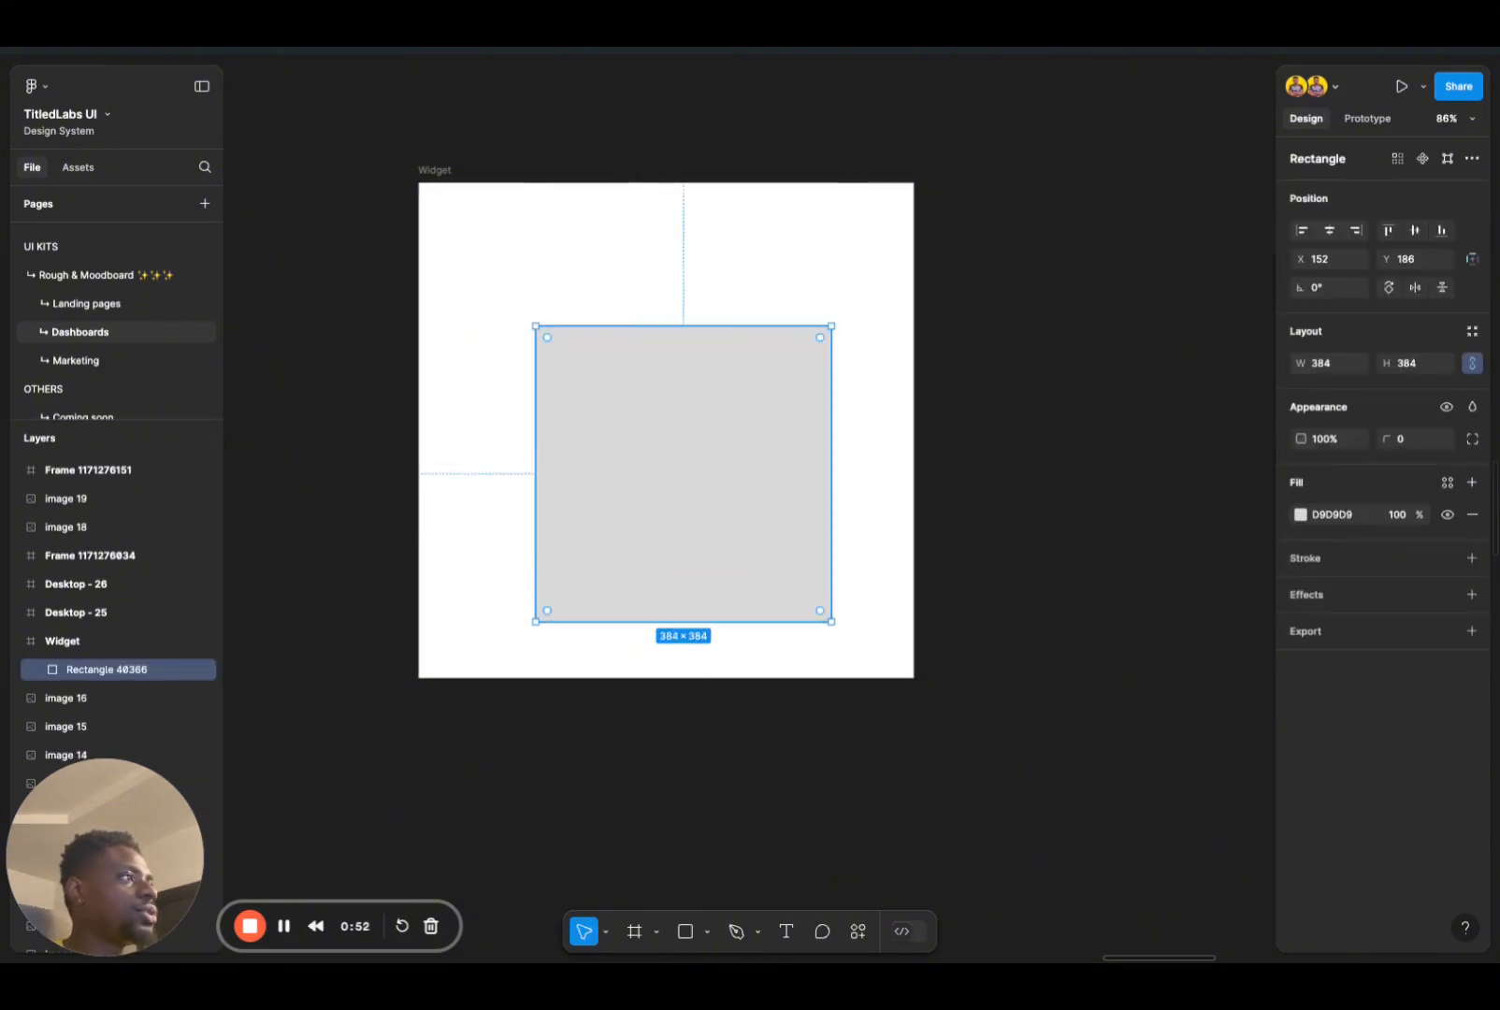
left_click_drag(772, 551, 743, 492)
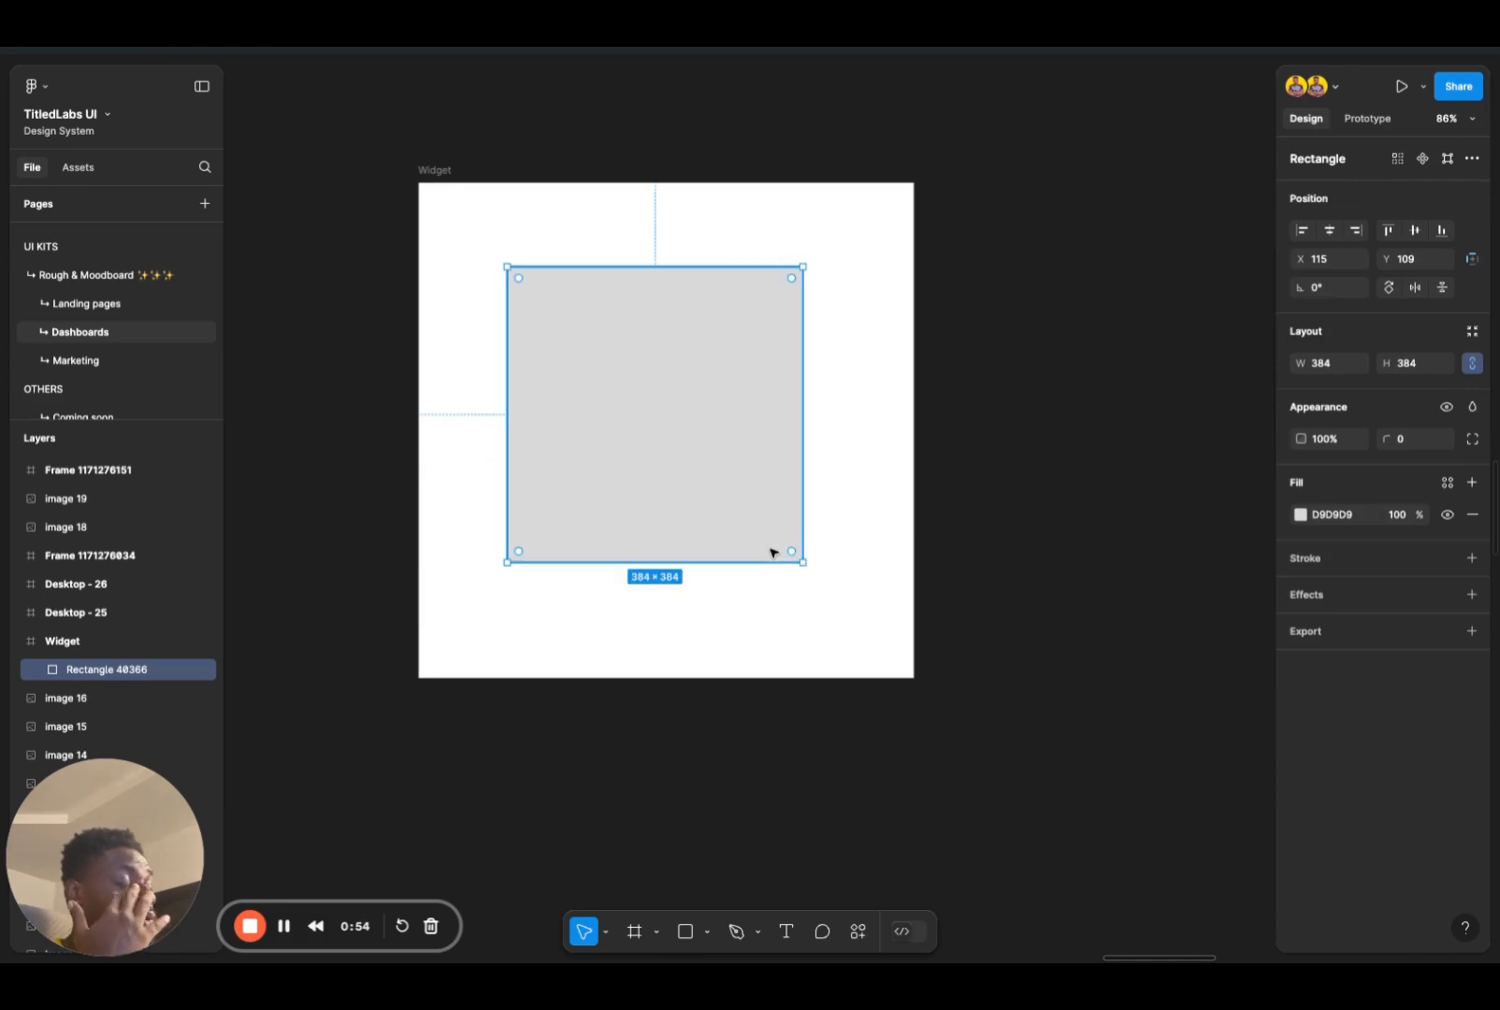
left_click(1410, 369)
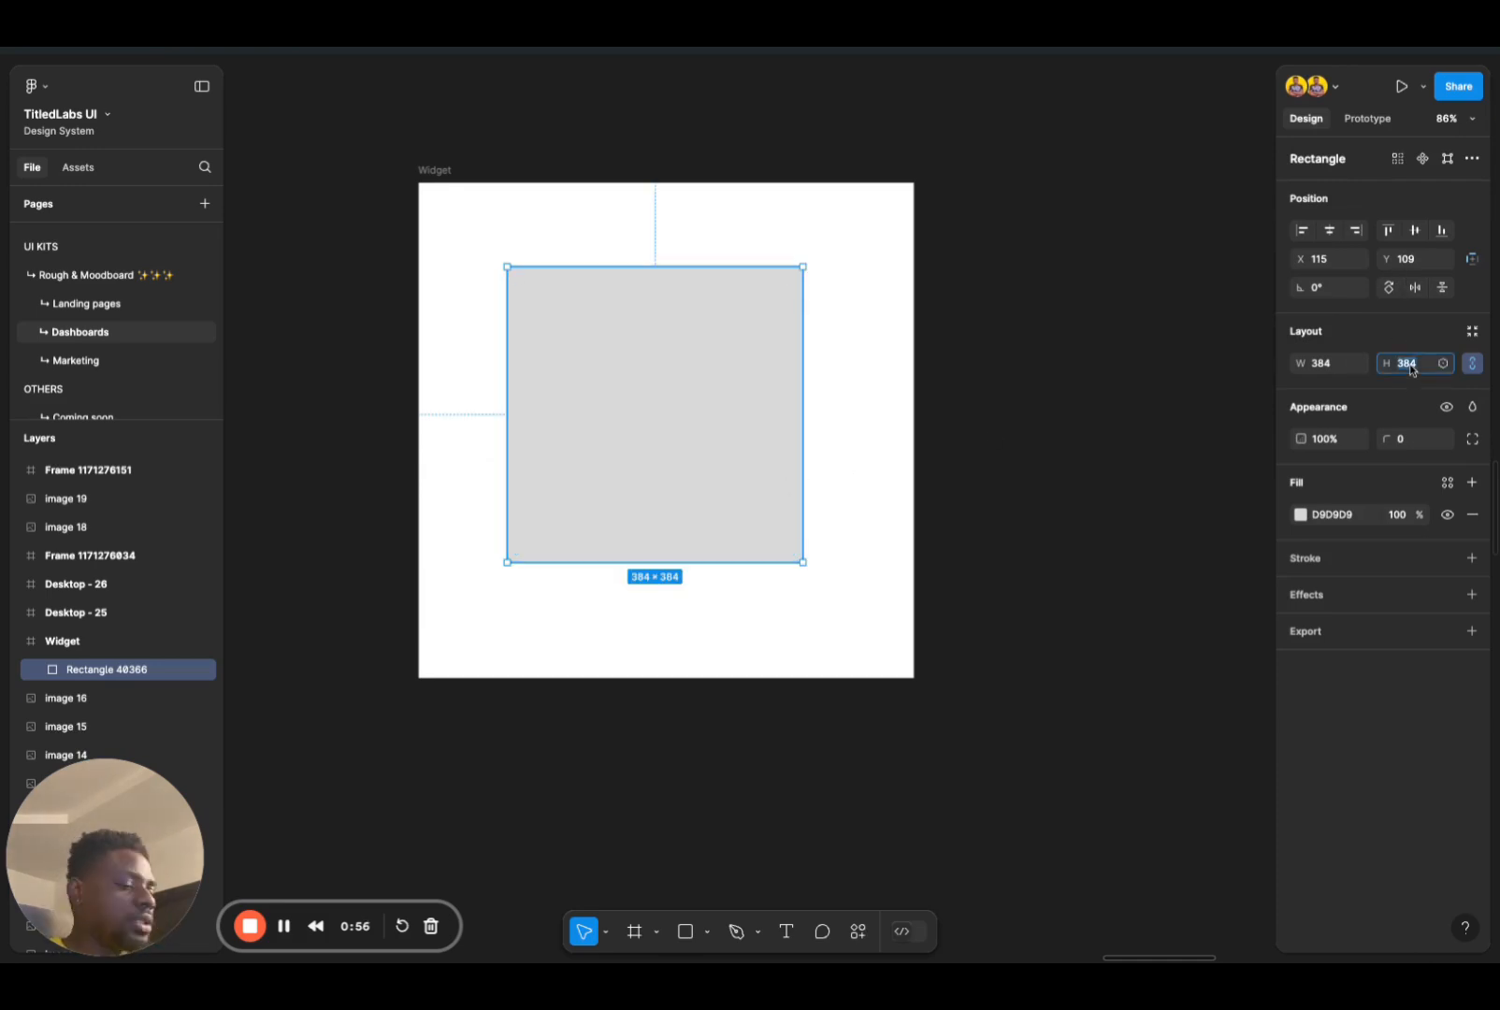
type("460")
key("Return")
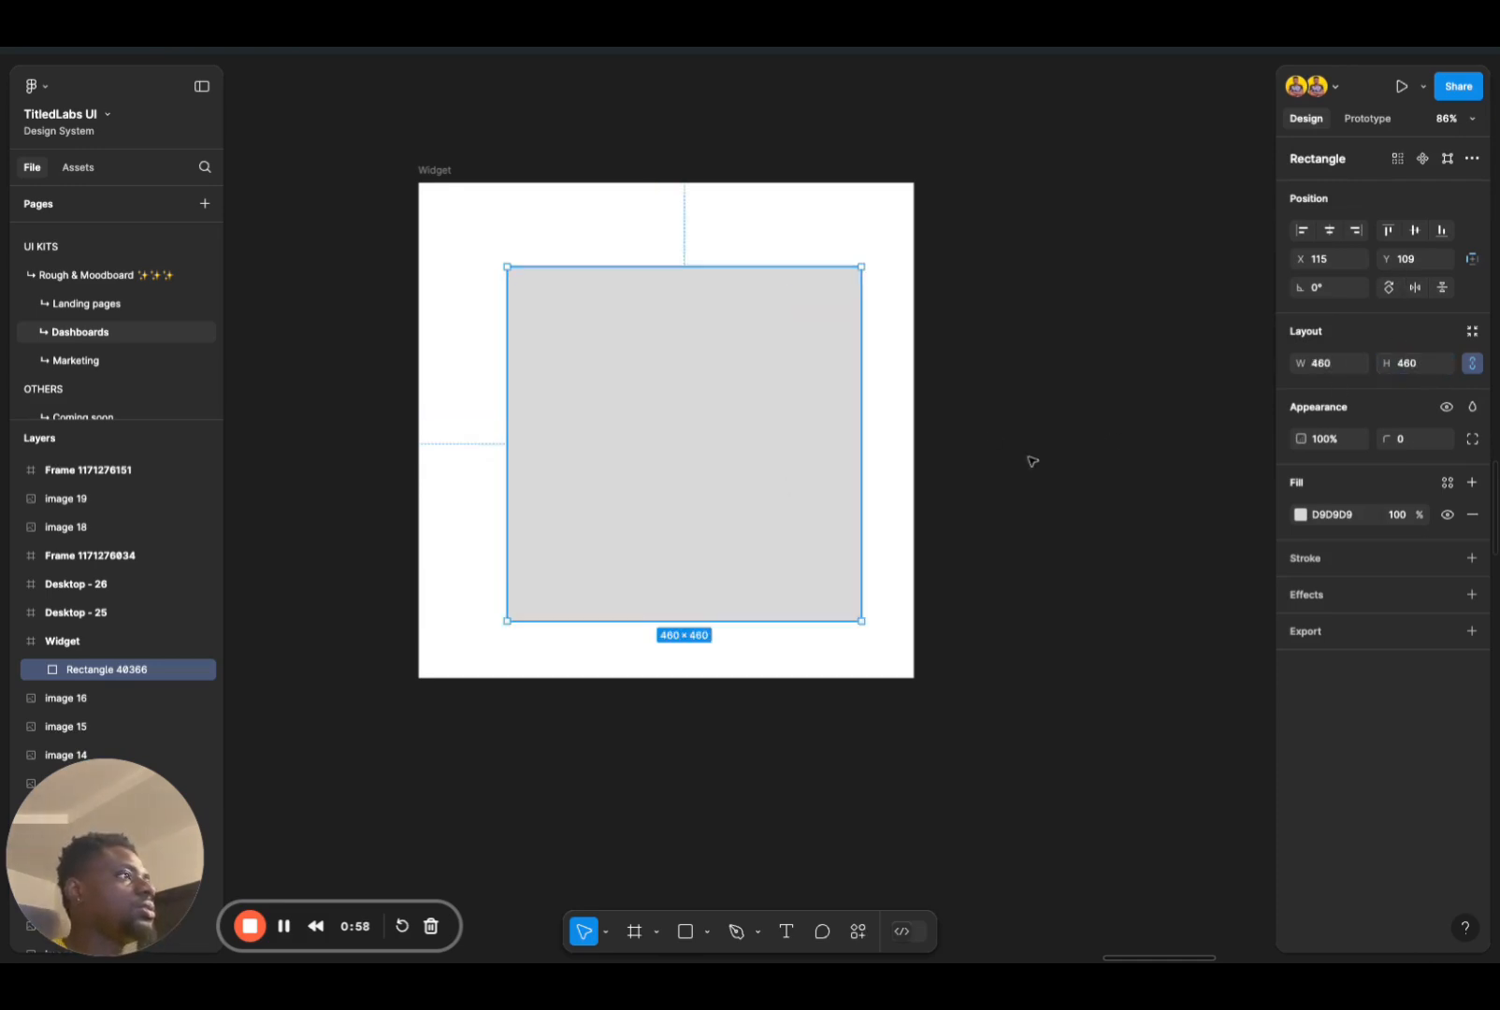
key("alt+v")
key("alt+h")
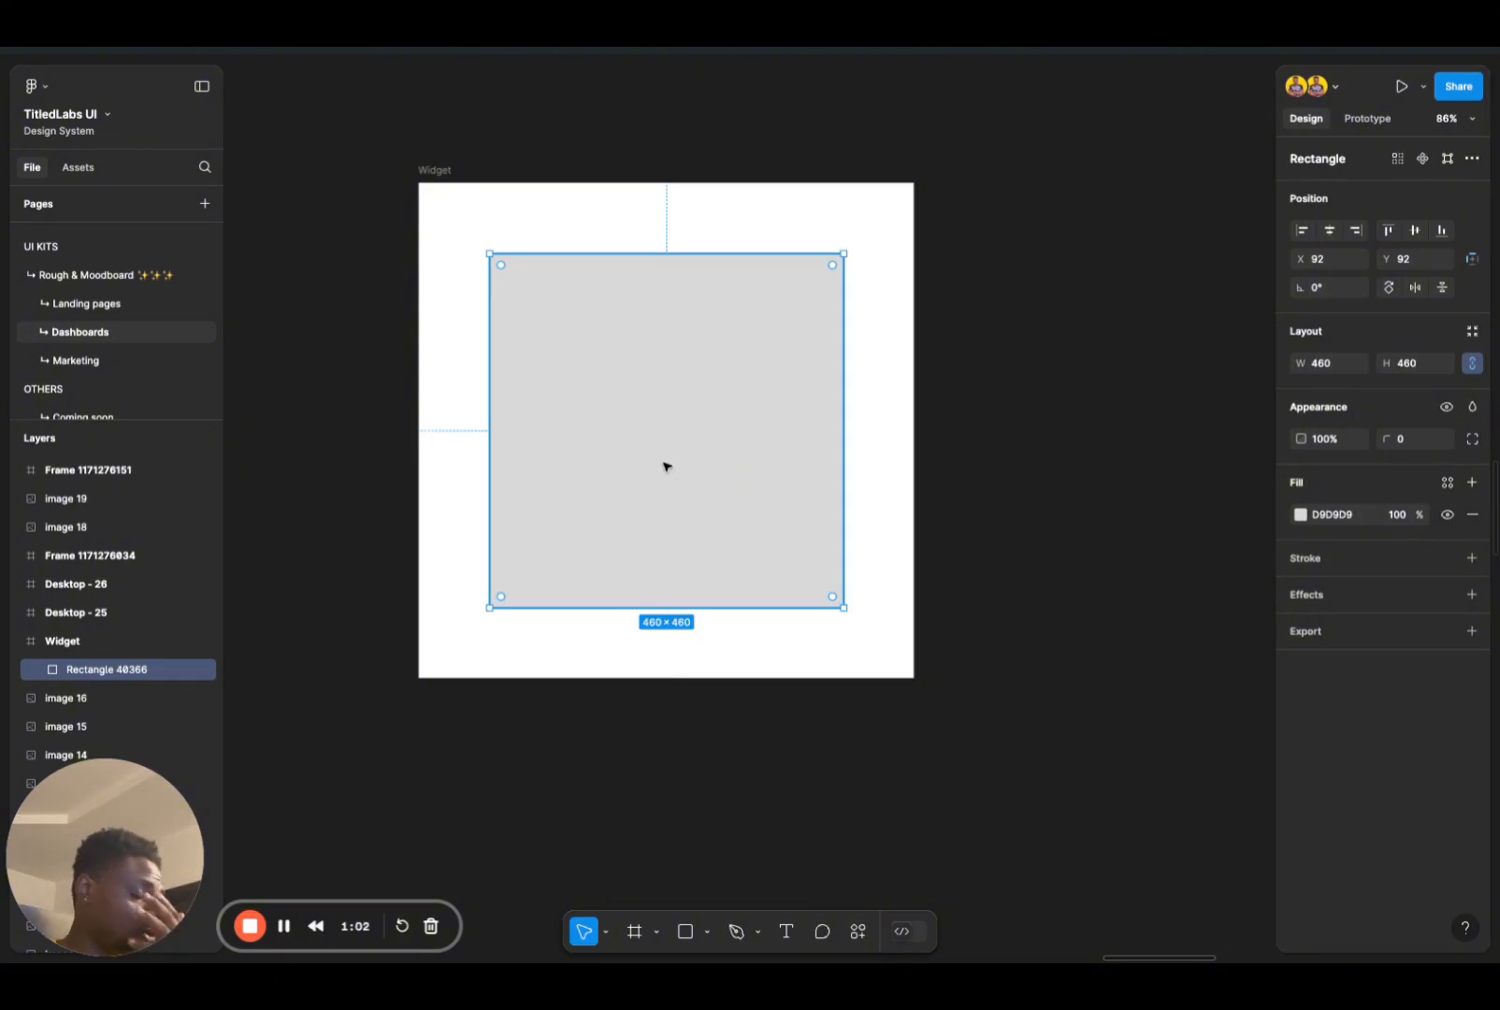
Step: Duplicate the square in place and scale the copy around its centre to 400 × 400
key("ctrl+d")
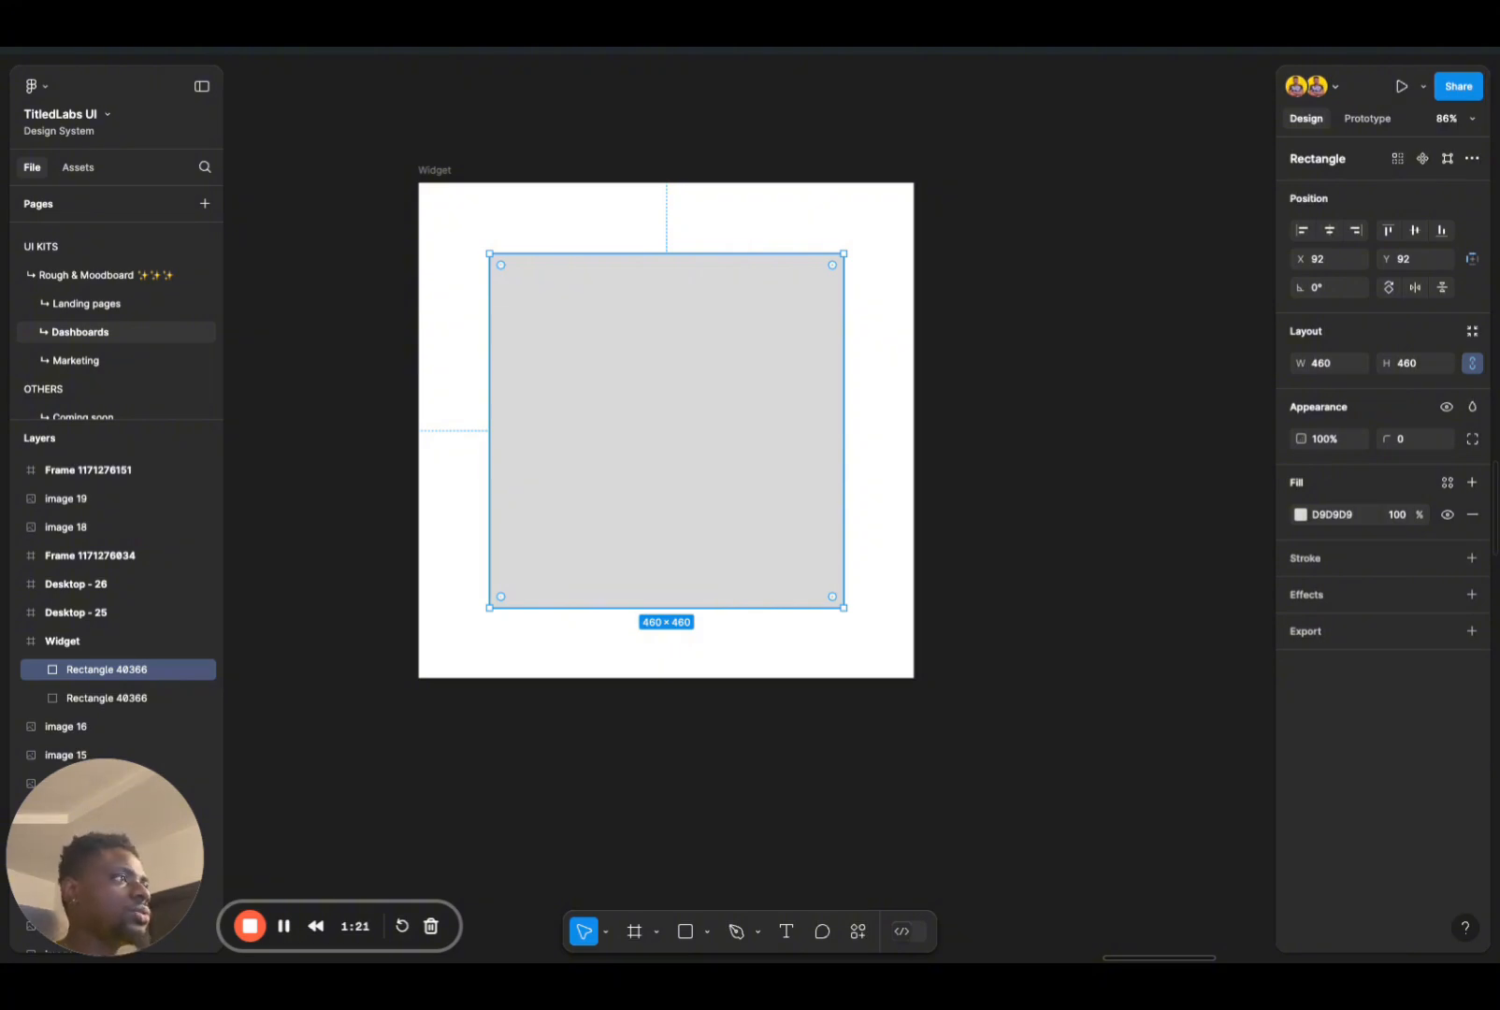
left_click_drag(844, 608, 815, 579)
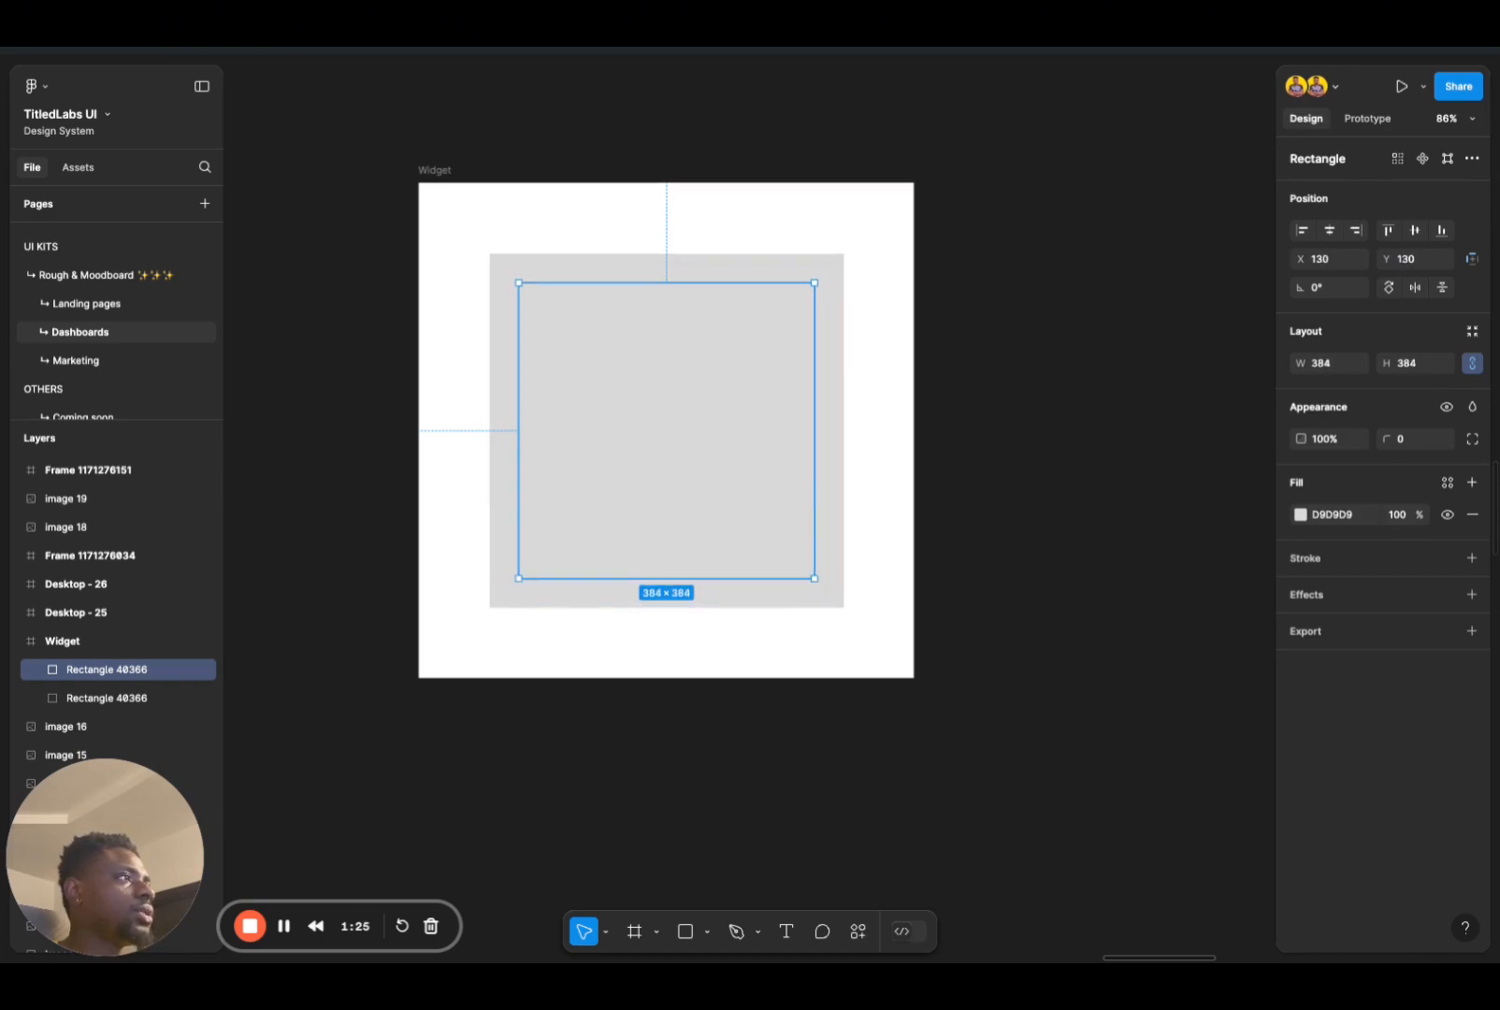
left_click_drag(814, 579, 819, 583)
key("alt")
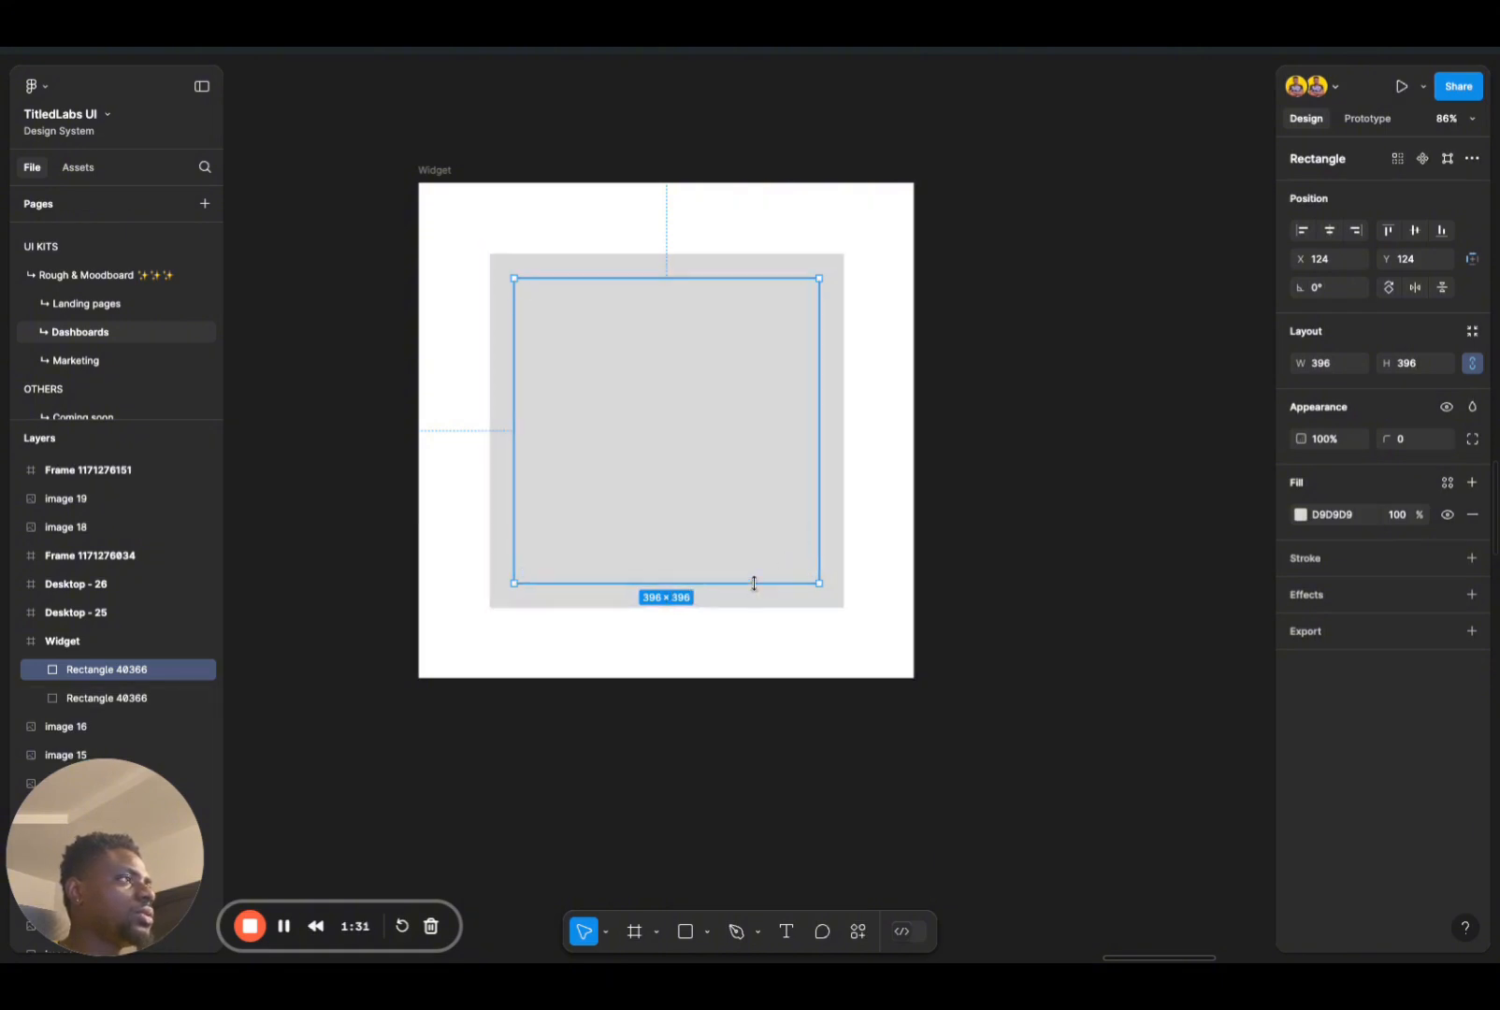
left_click_drag(754, 581, 753, 583)
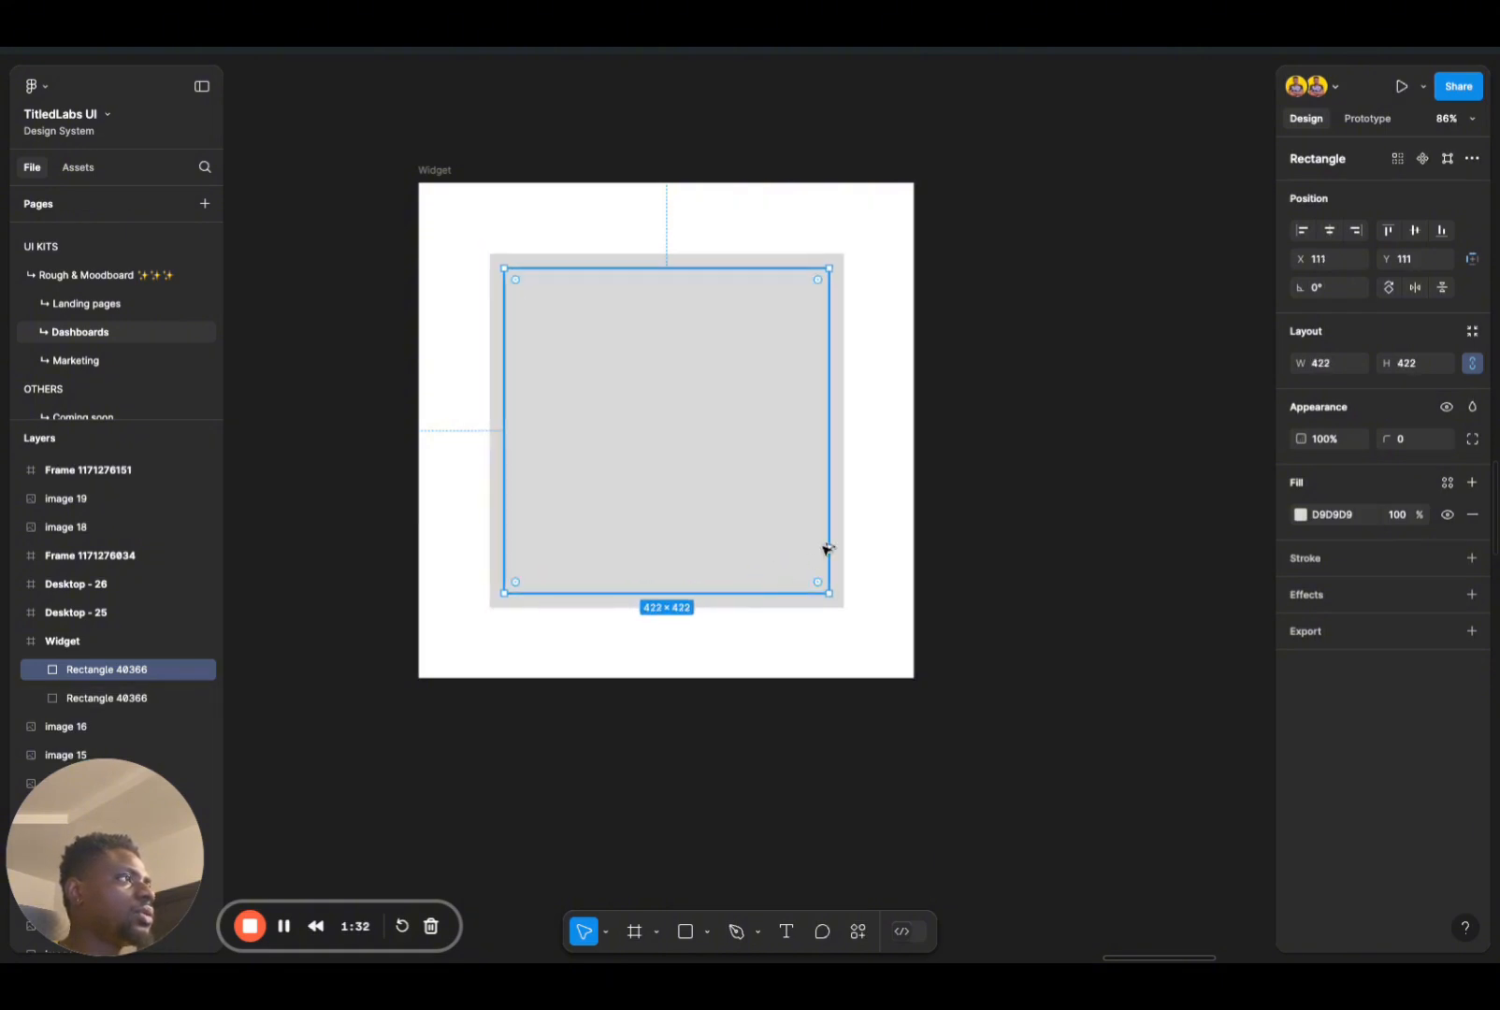
key("alt")
left_click_drag(778, 589, 794, 577)
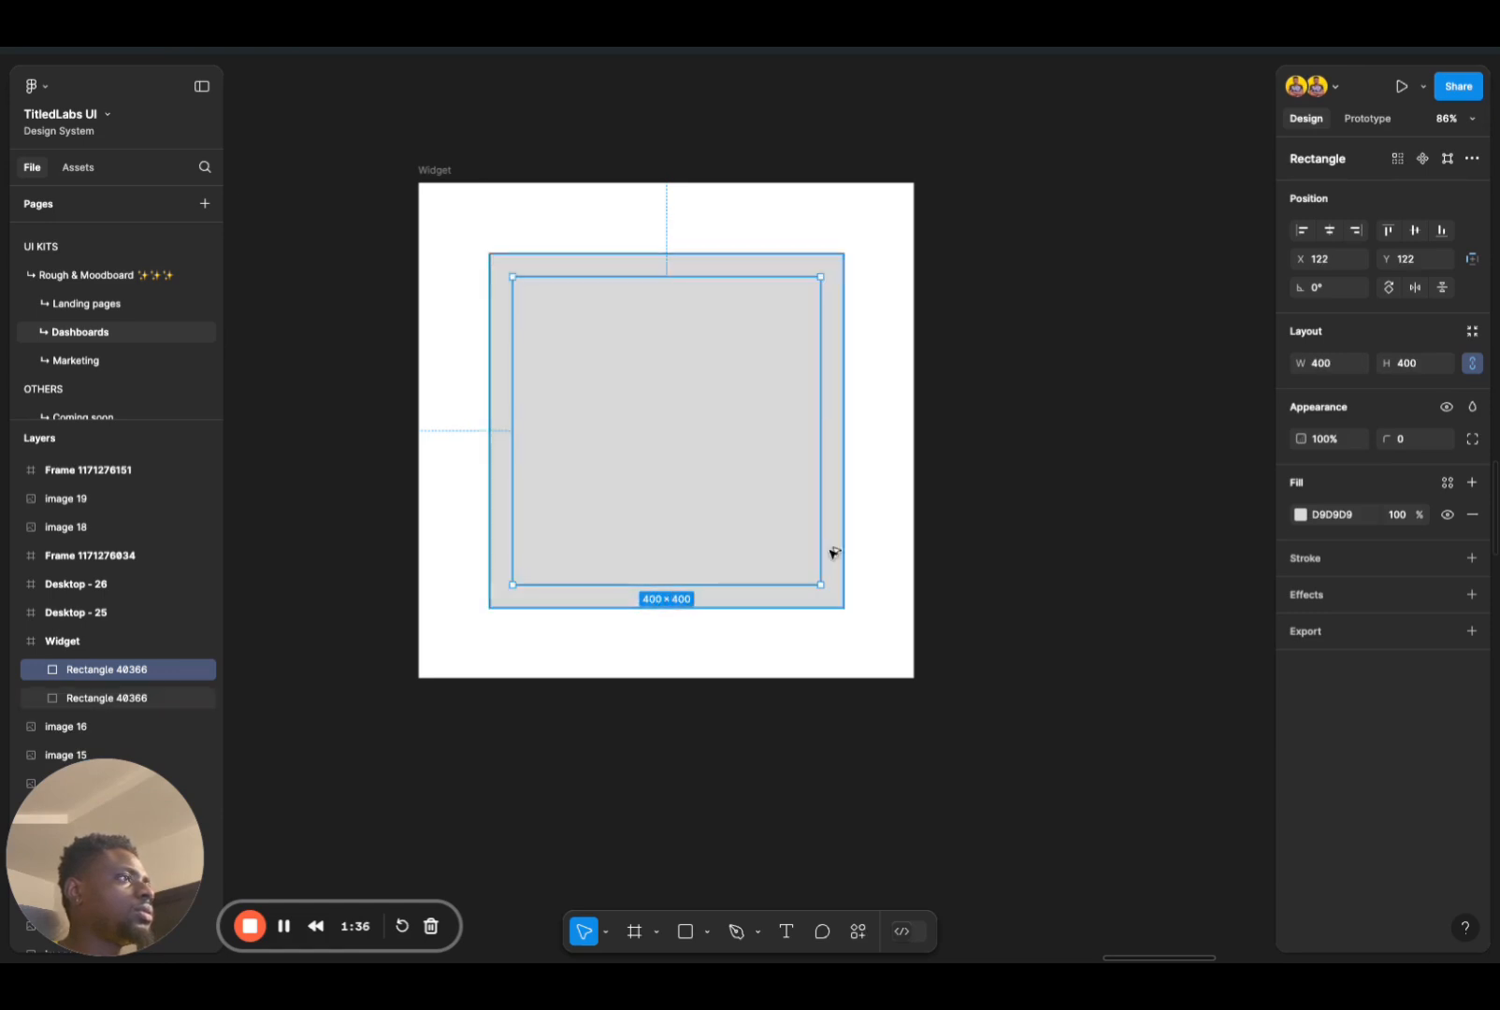
left_click(880, 491)
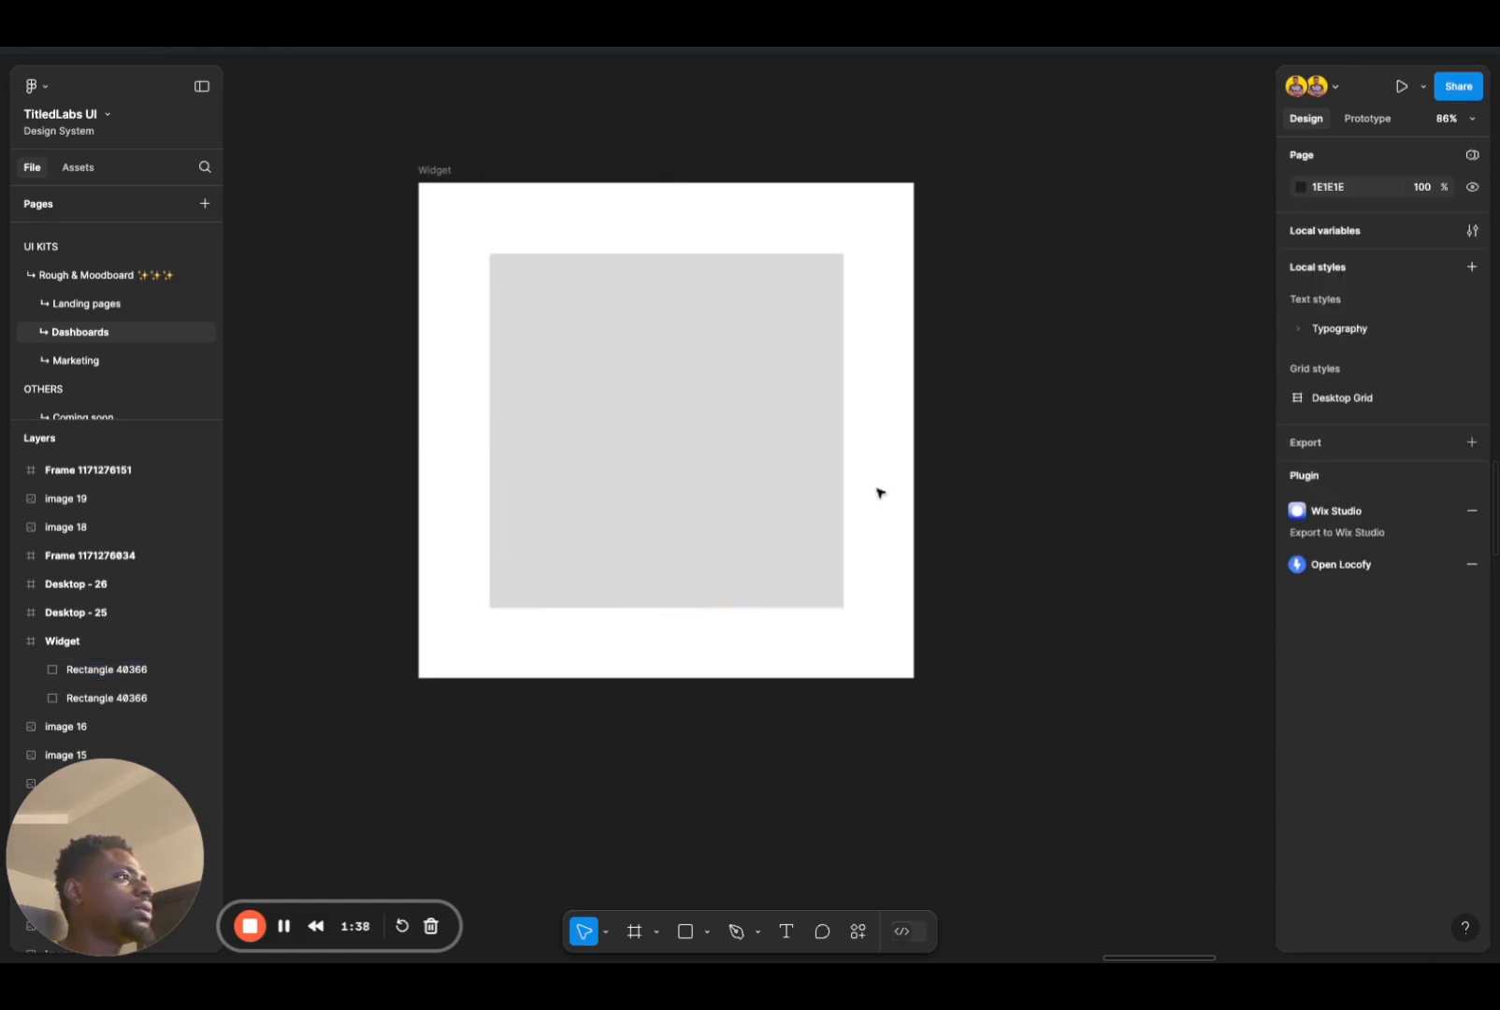
Step: Set the corner radius of both squares to 50
left_click_drag(819, 610, 784, 512)
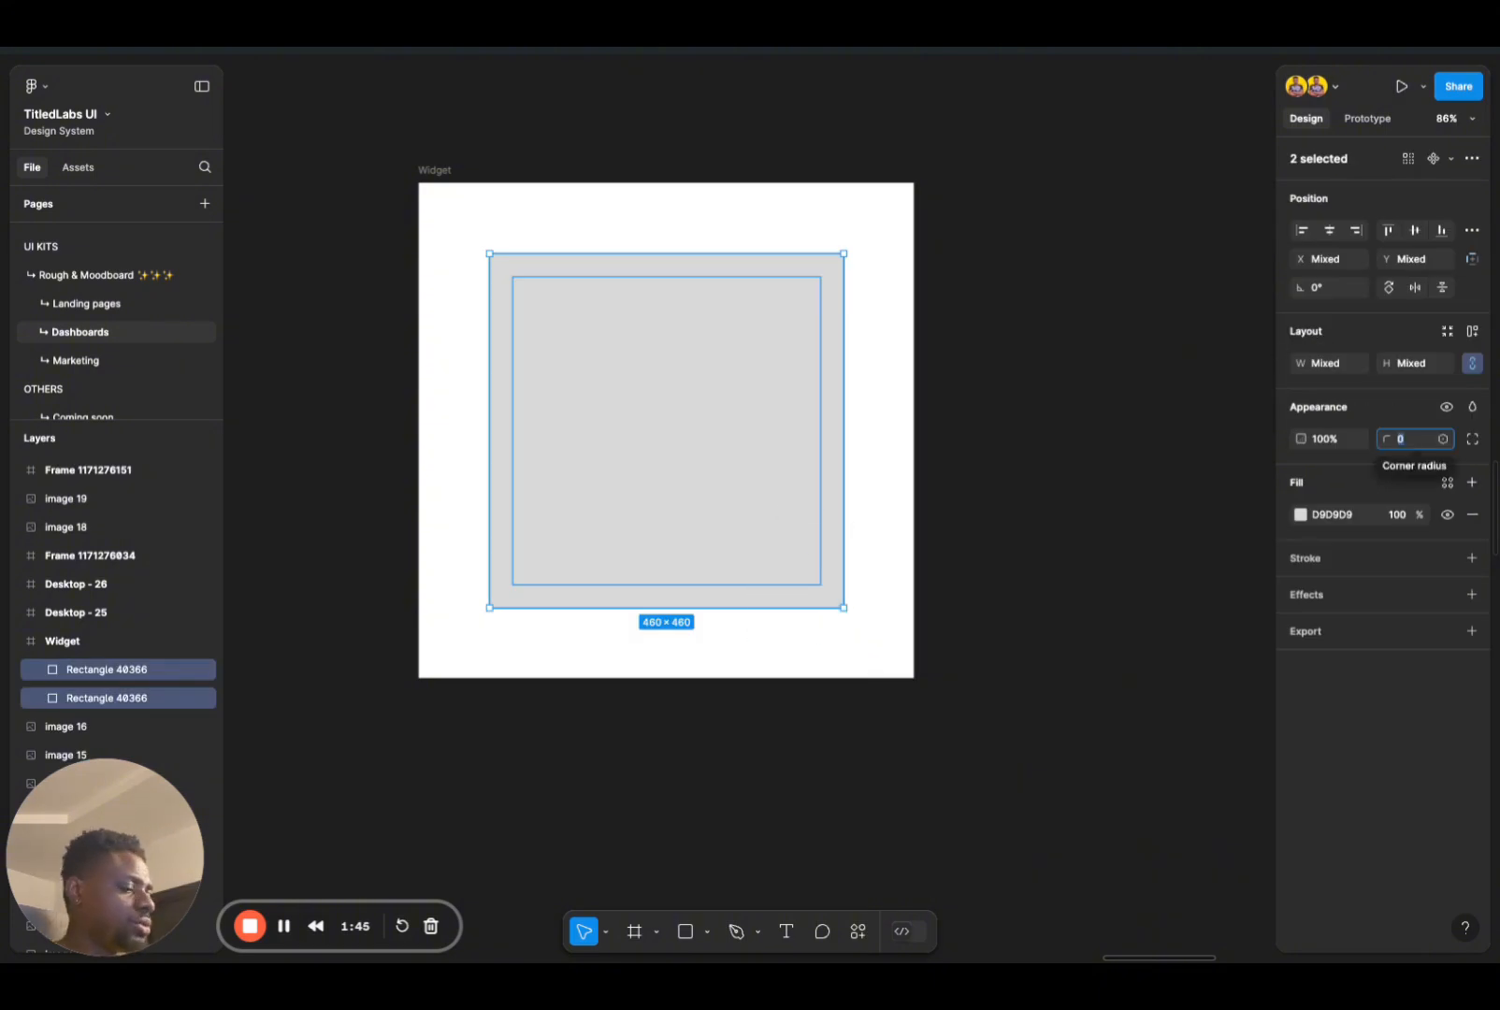
type("40")
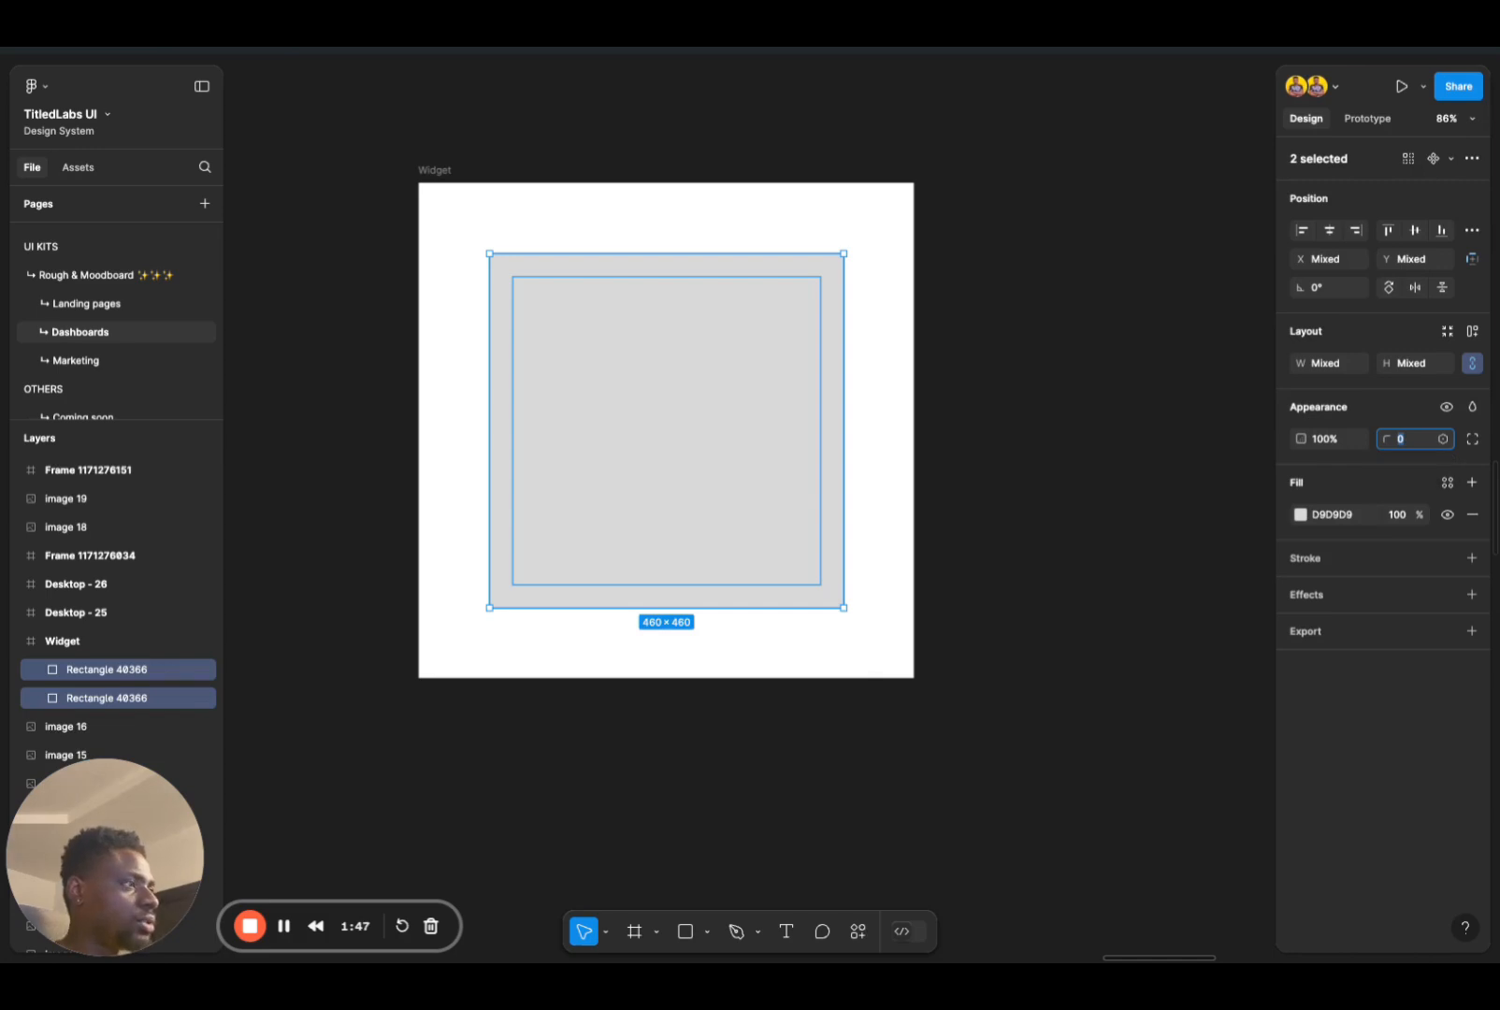
key("Return")
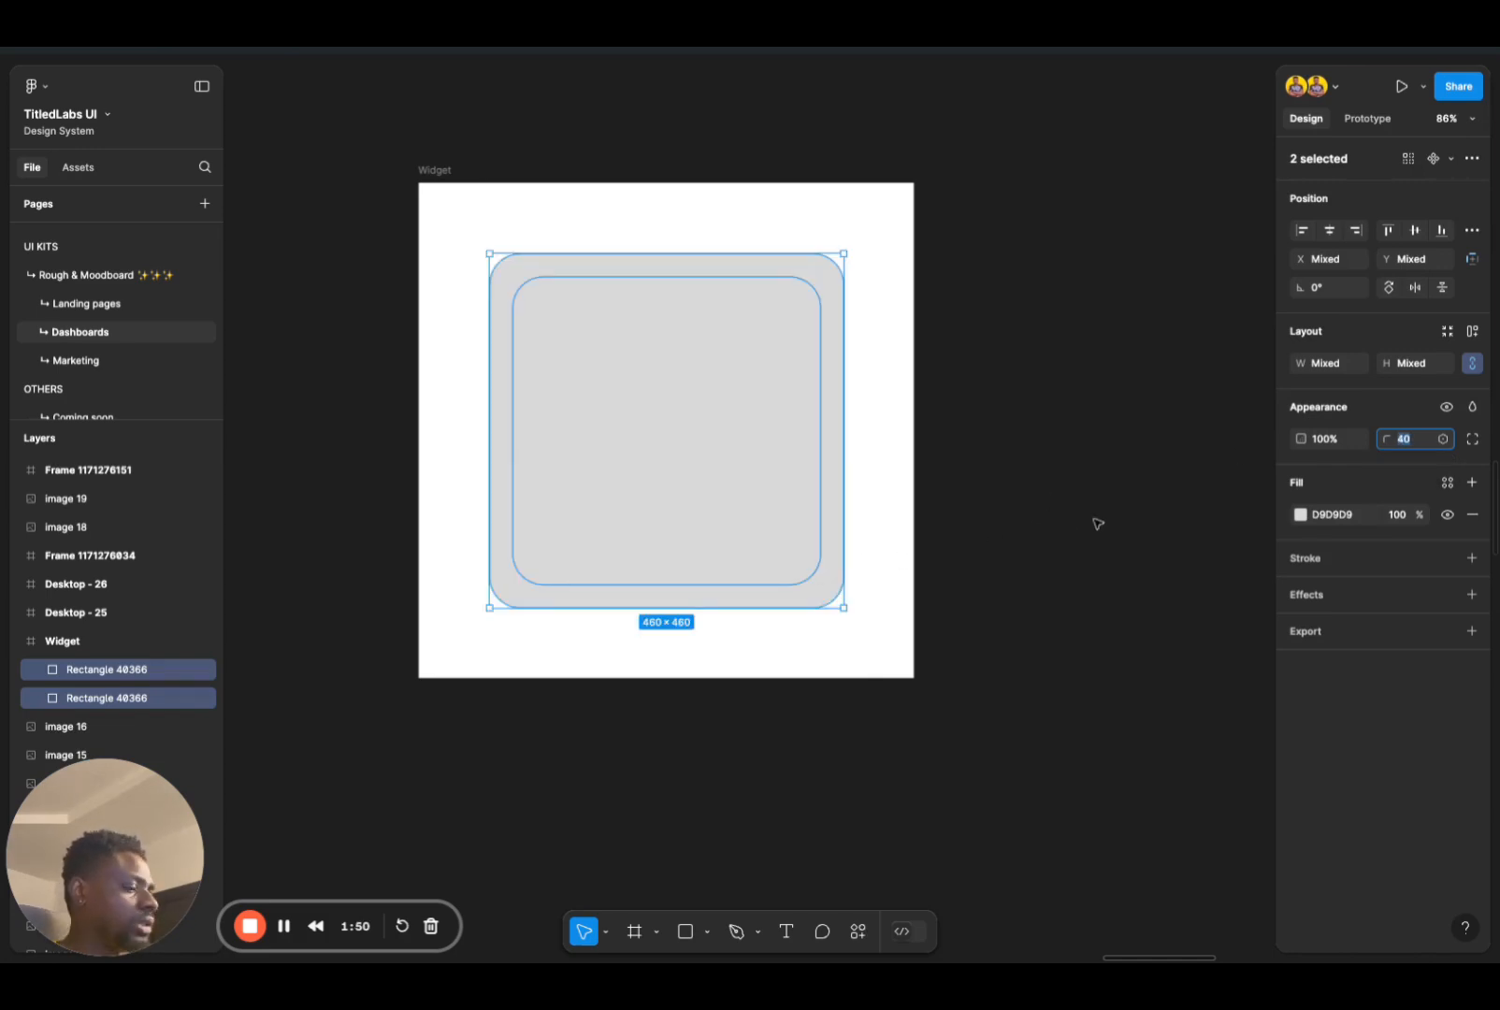
key("shift+Up")
left_click(787, 664)
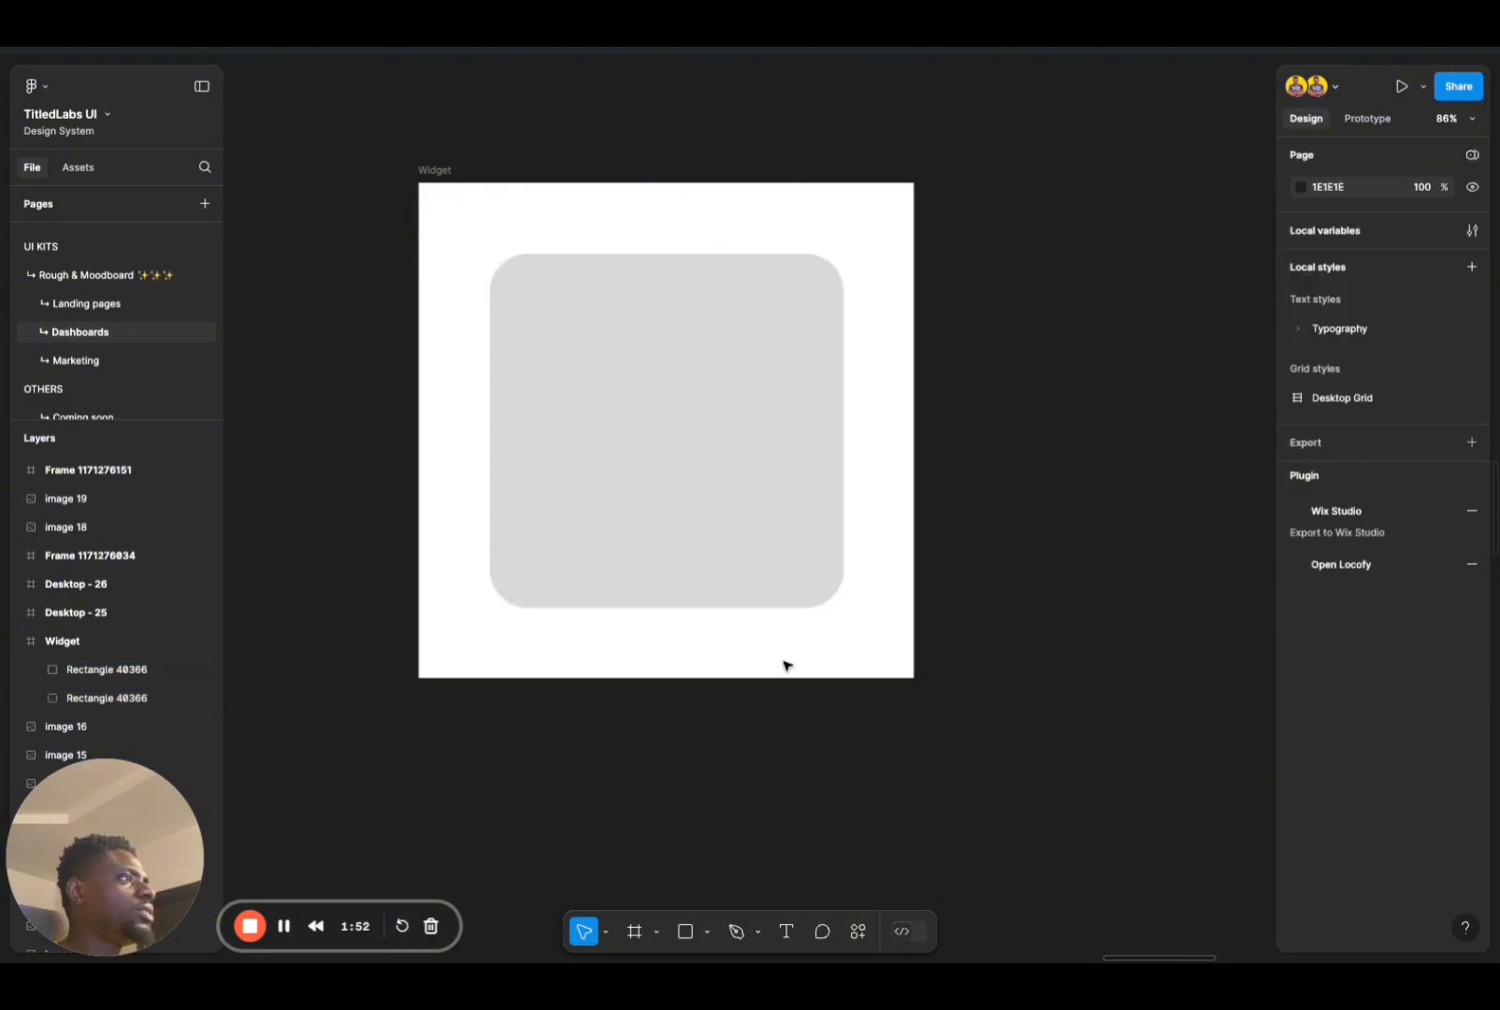
Step: Change the fill of the outer 460 × 460 rounded square to a very pale, near-white grey
left_click(784, 570)
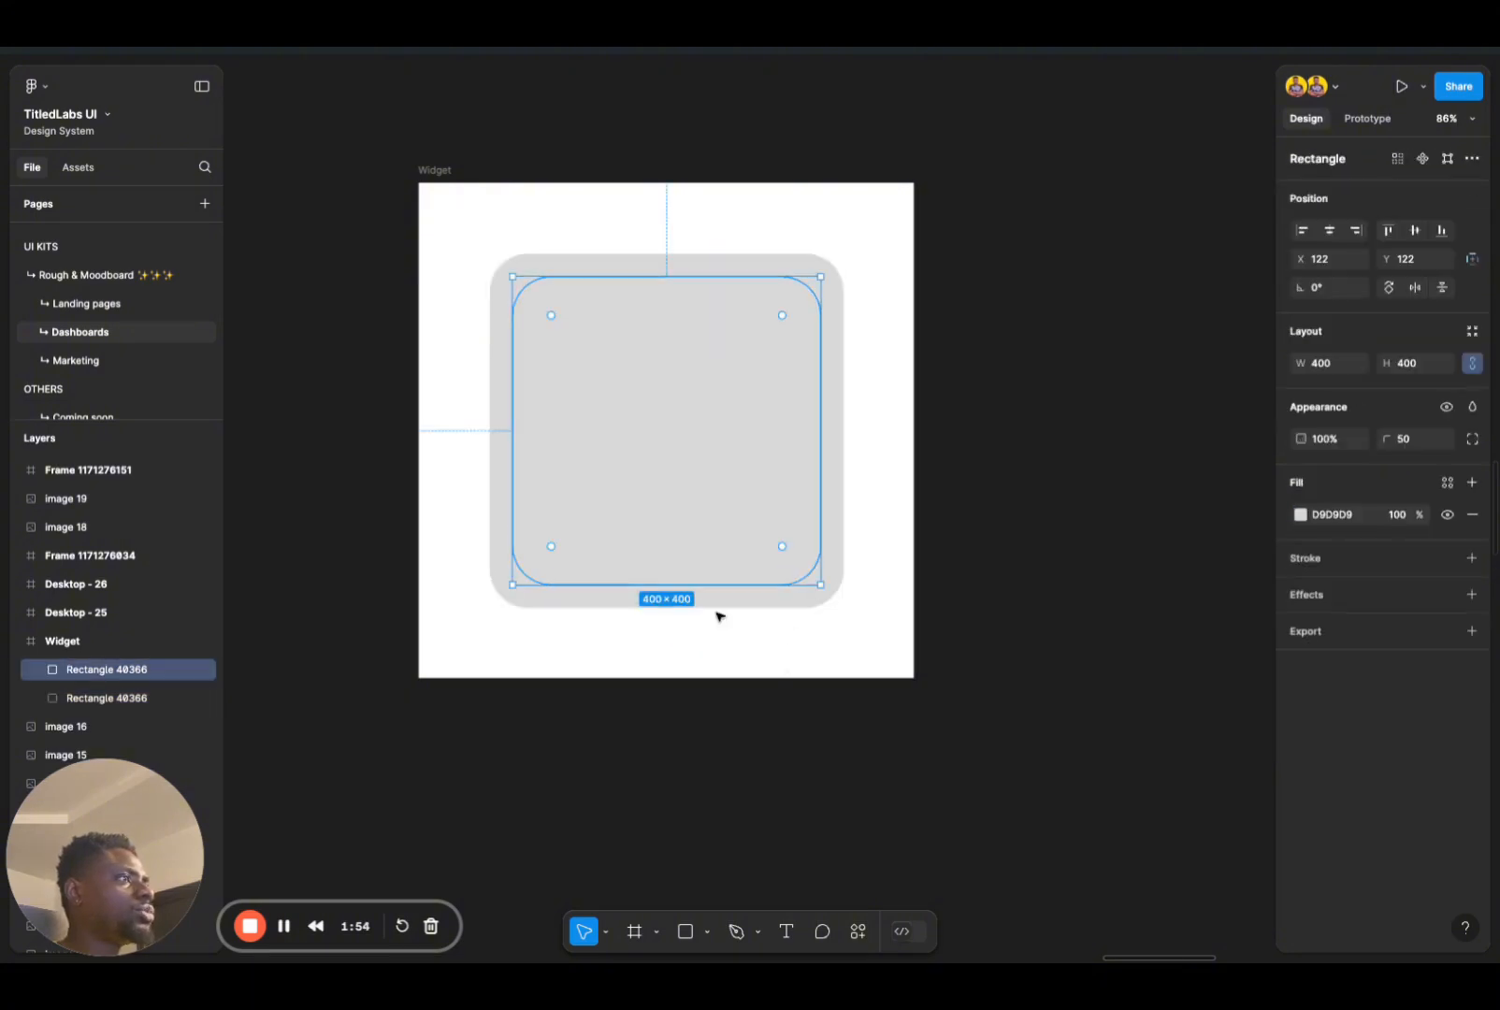
left_click(780, 616)
left_click(787, 608)
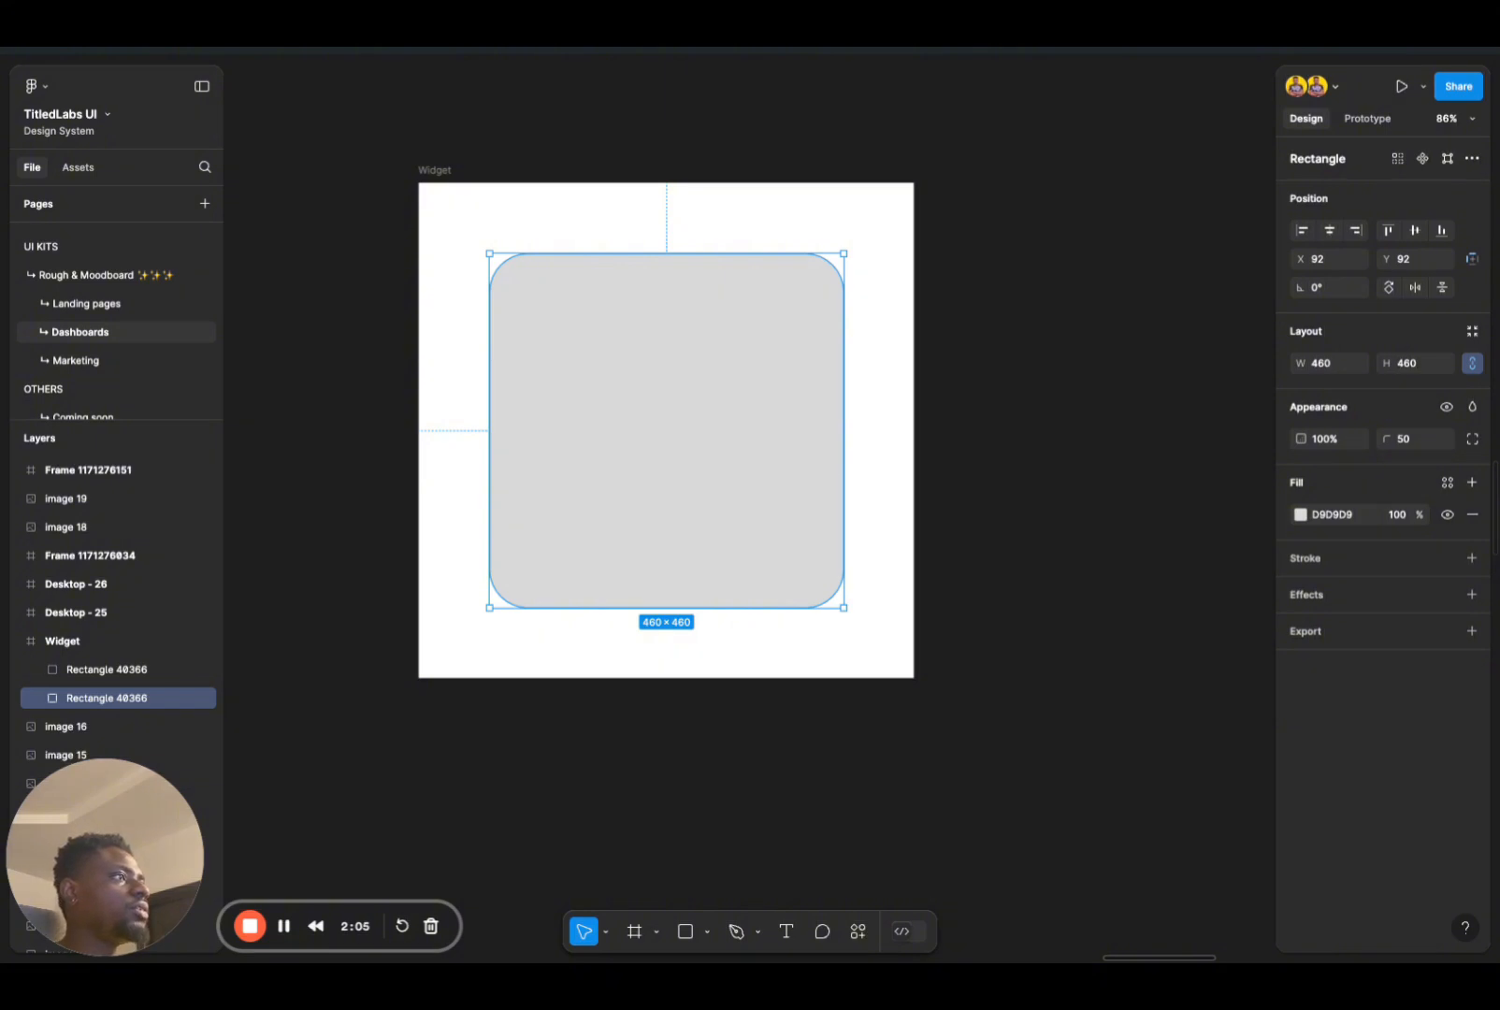
left_click(947, 720)
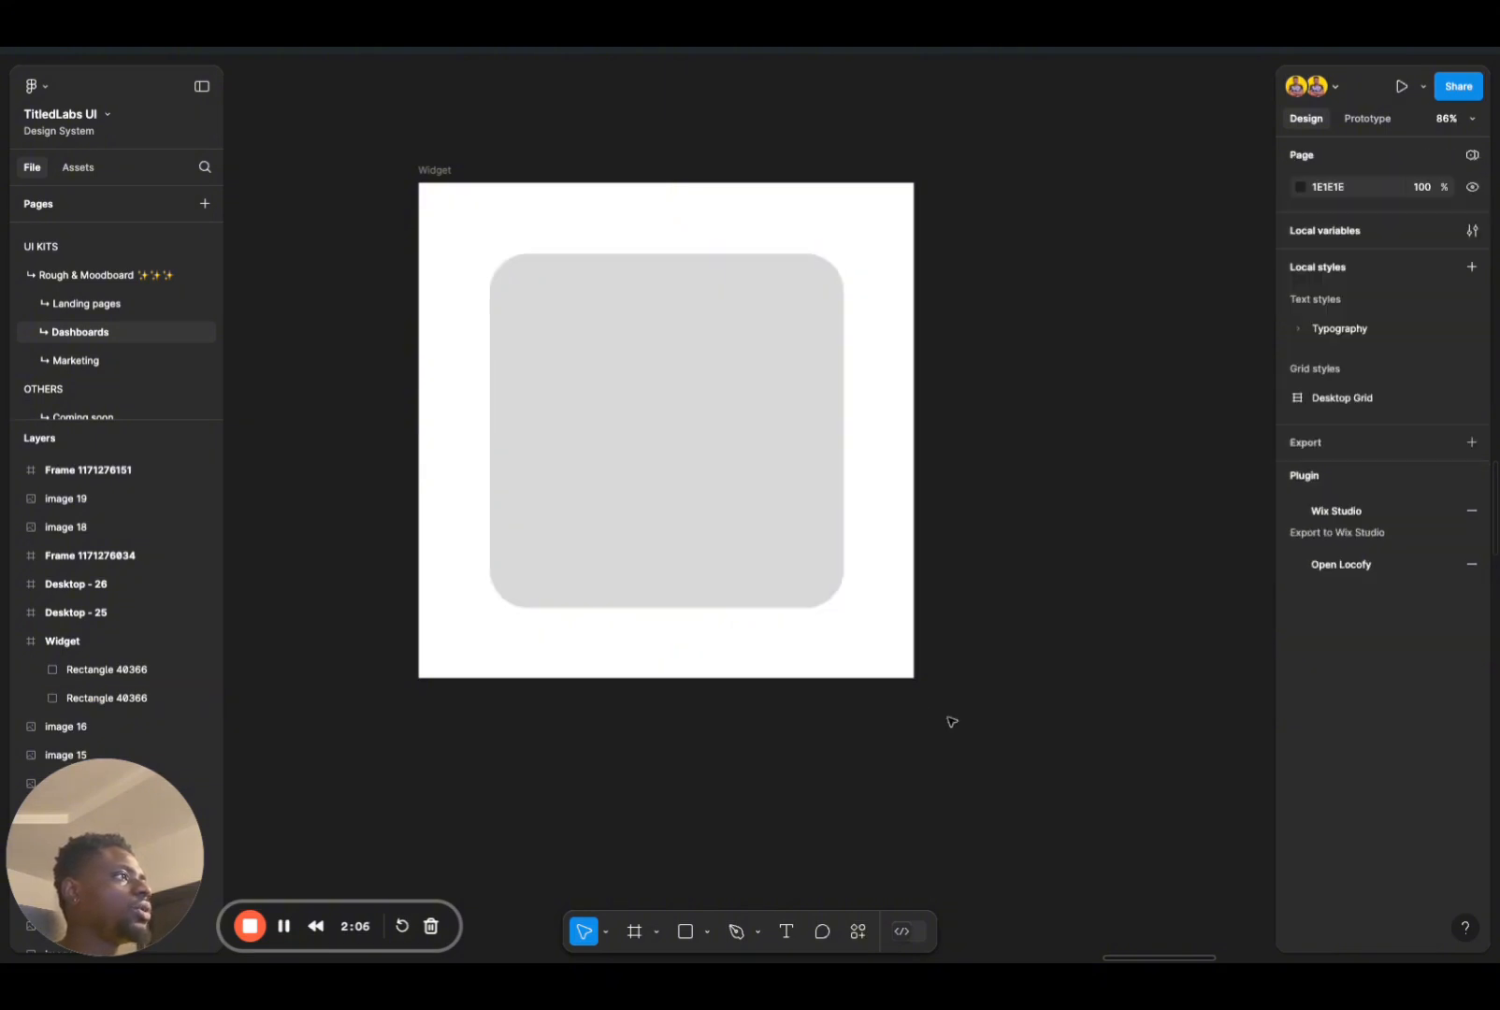
left_click(818, 606)
left_click(1300, 514)
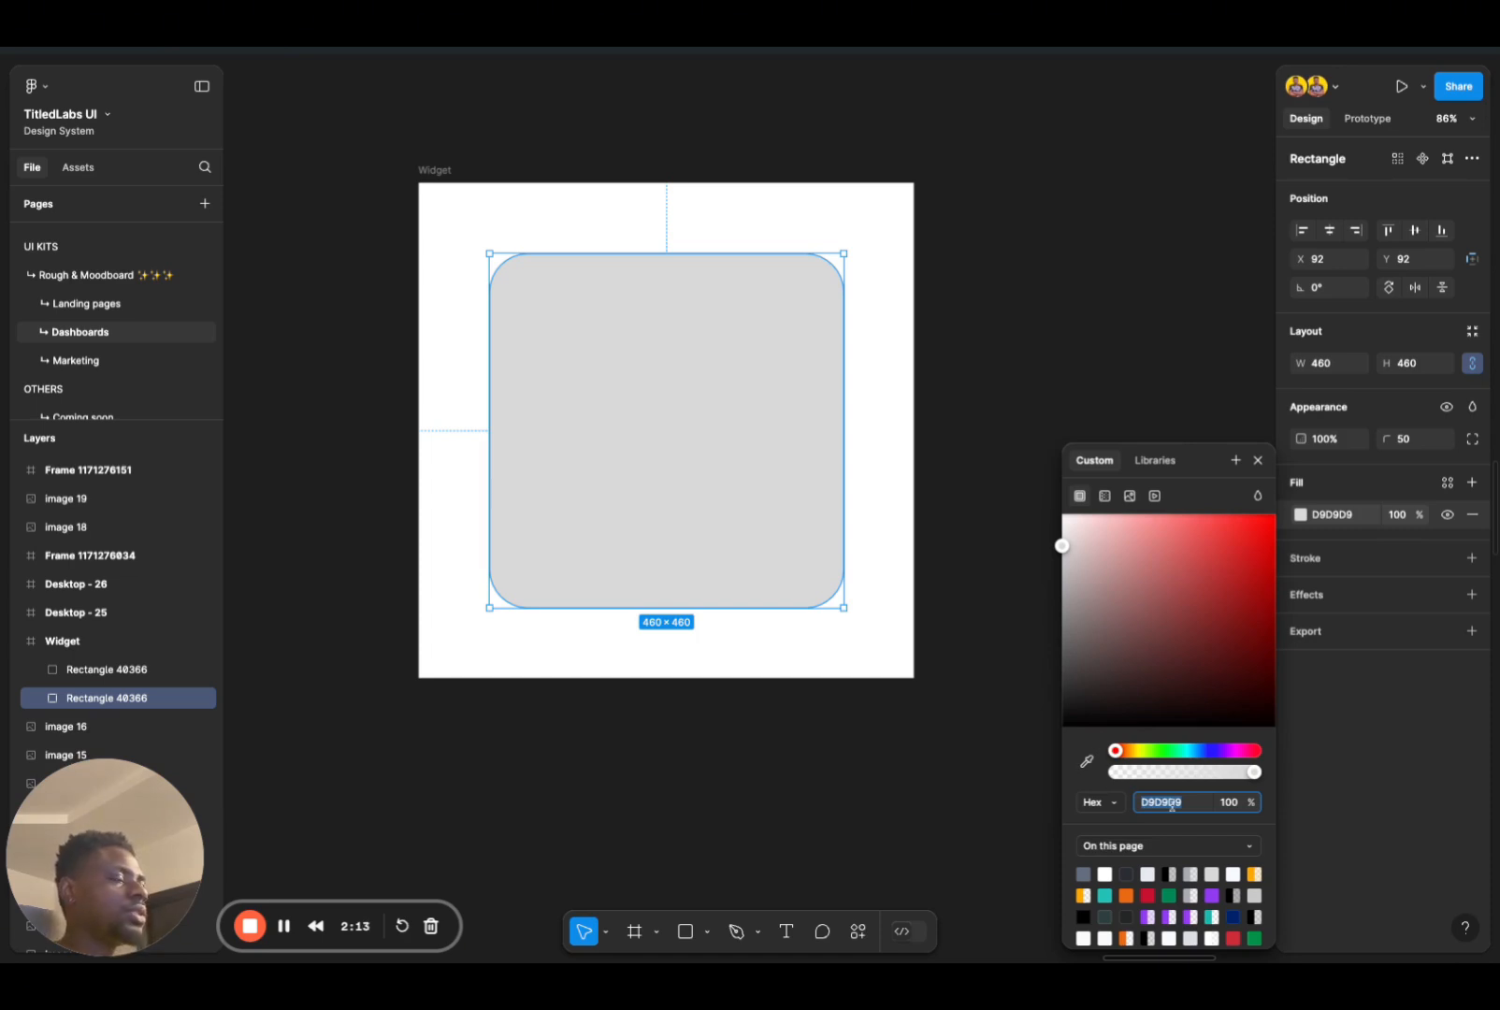
left_click(1018, 738)
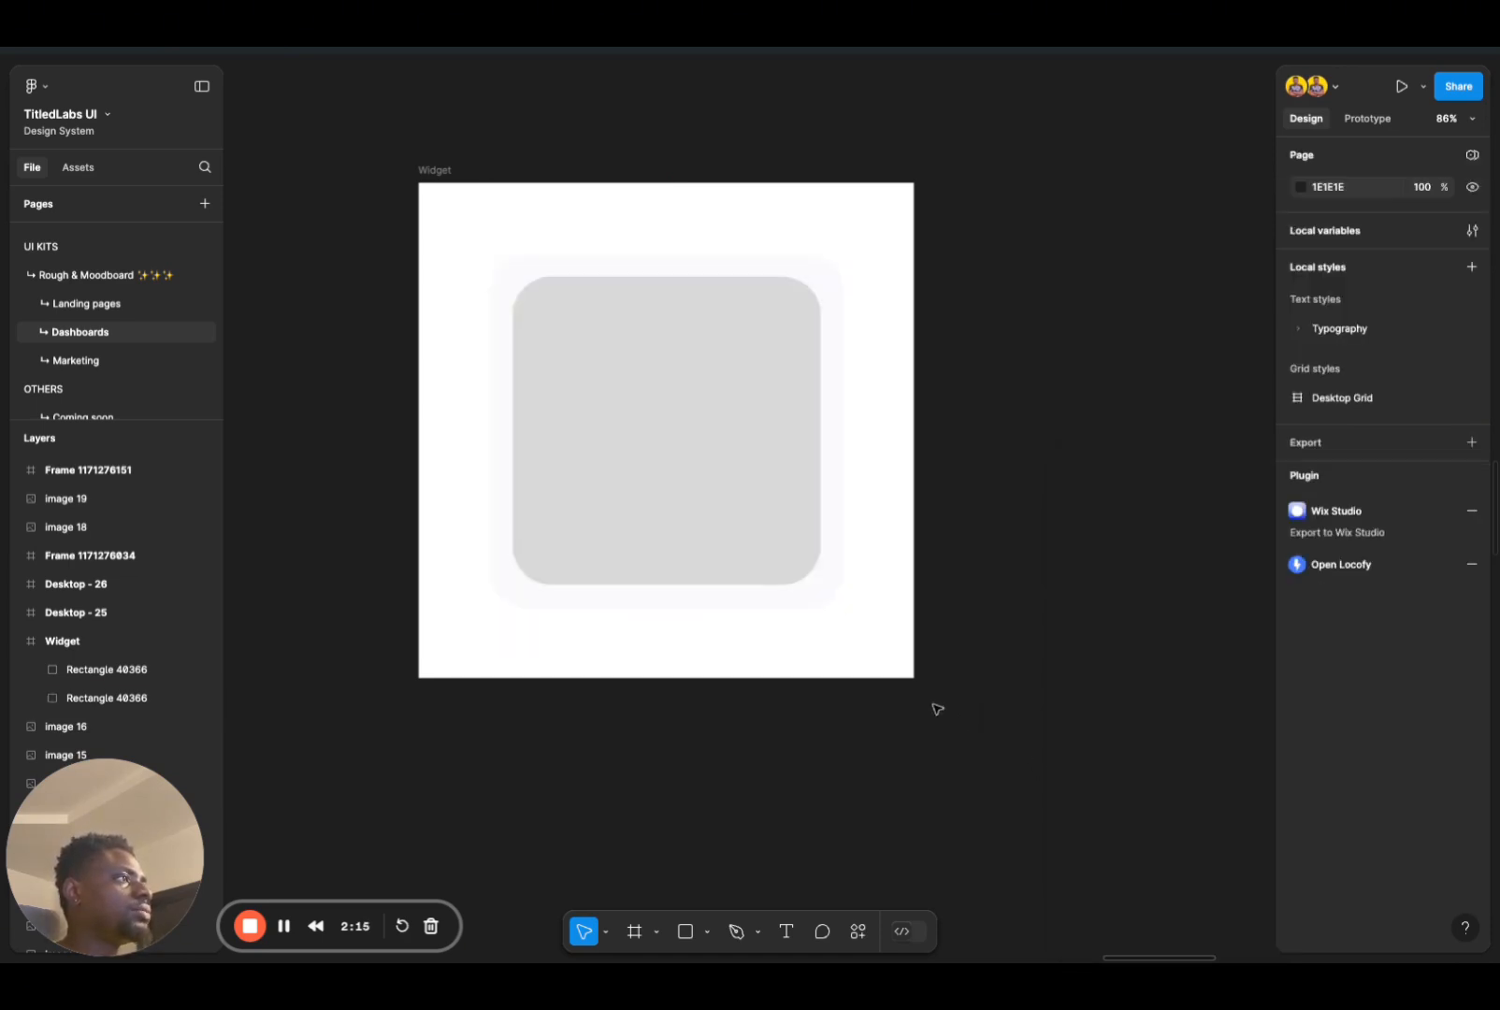
Step: Set the fill of the inner 400 × 400 rounded square to white, FFFFFF
left_click(767, 560)
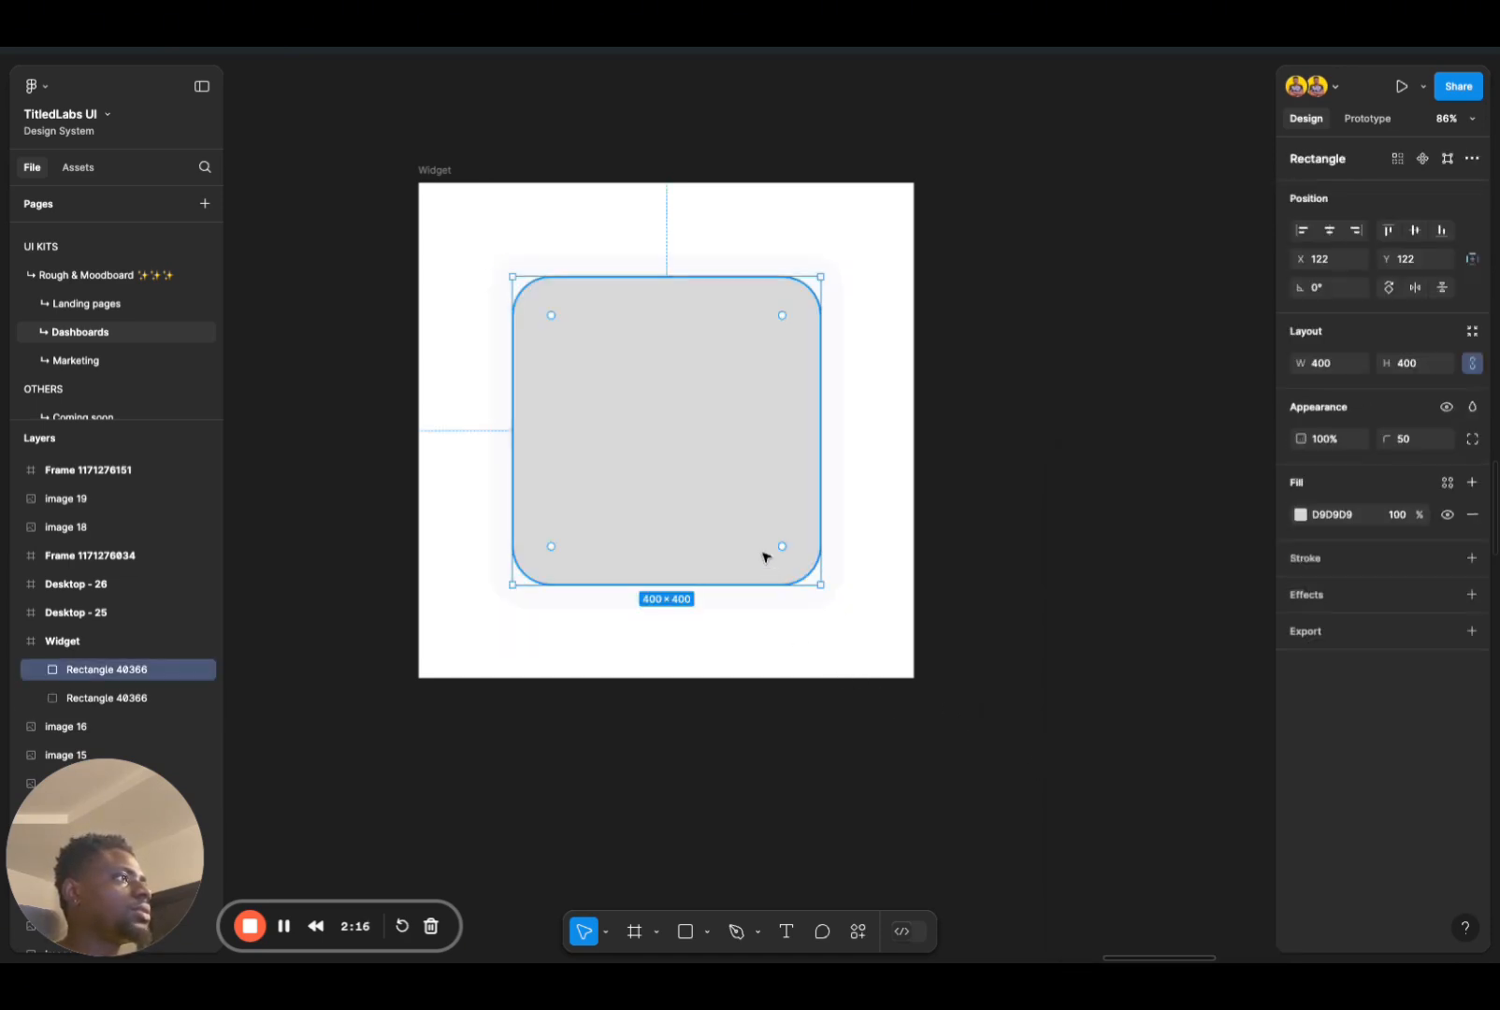
left_click(1300, 515)
type("FFFFFF")
key("Return")
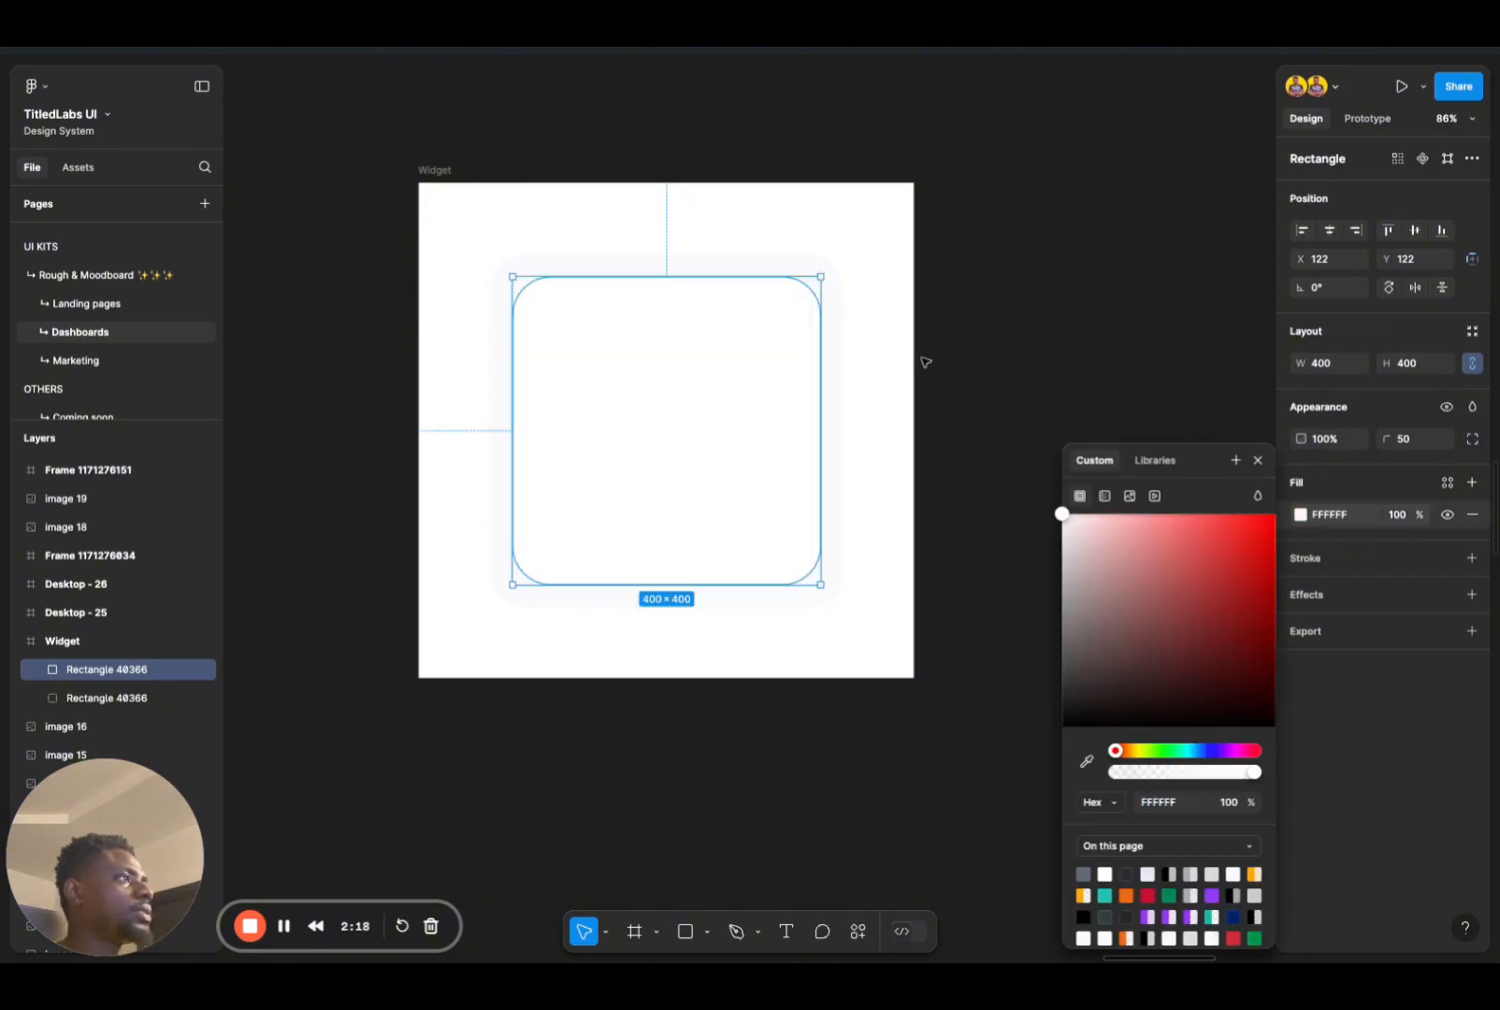
left_click(926, 466)
Step: Add a black 000000 inside stroke with a weight of 1 to the inner rounded square
left_click(779, 549)
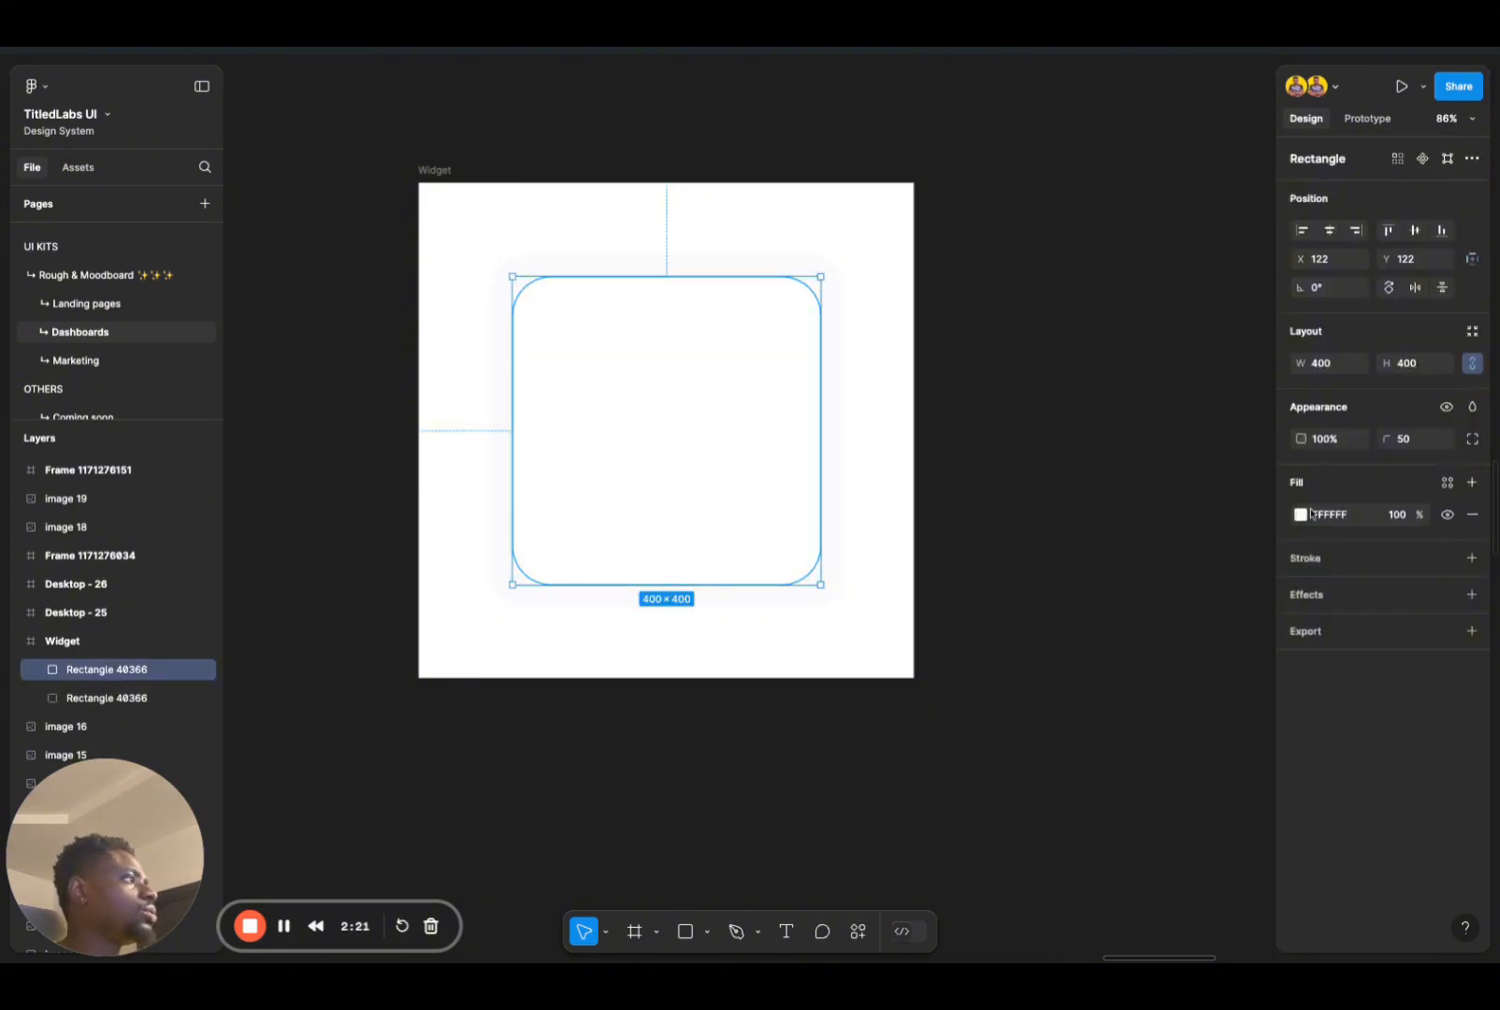
left_click(1310, 559)
left_click(1302, 590)
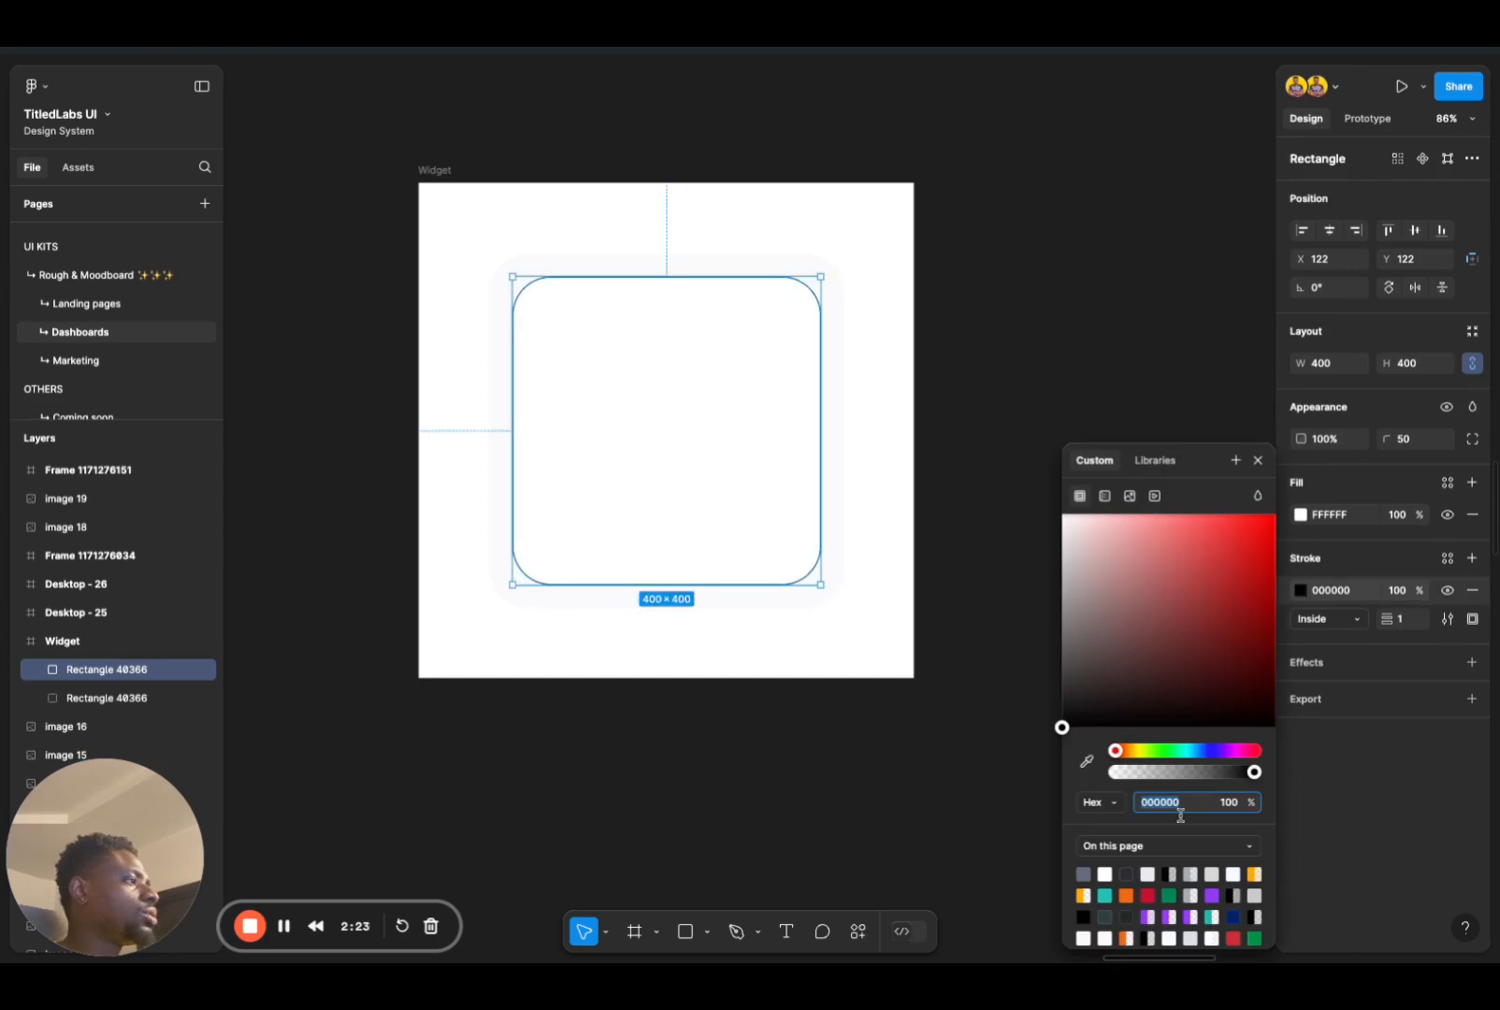
Step: Browse the library colour swatches for the inner square's stroke, down to the purple and grey groups, in grid view
left_click(1448, 558)
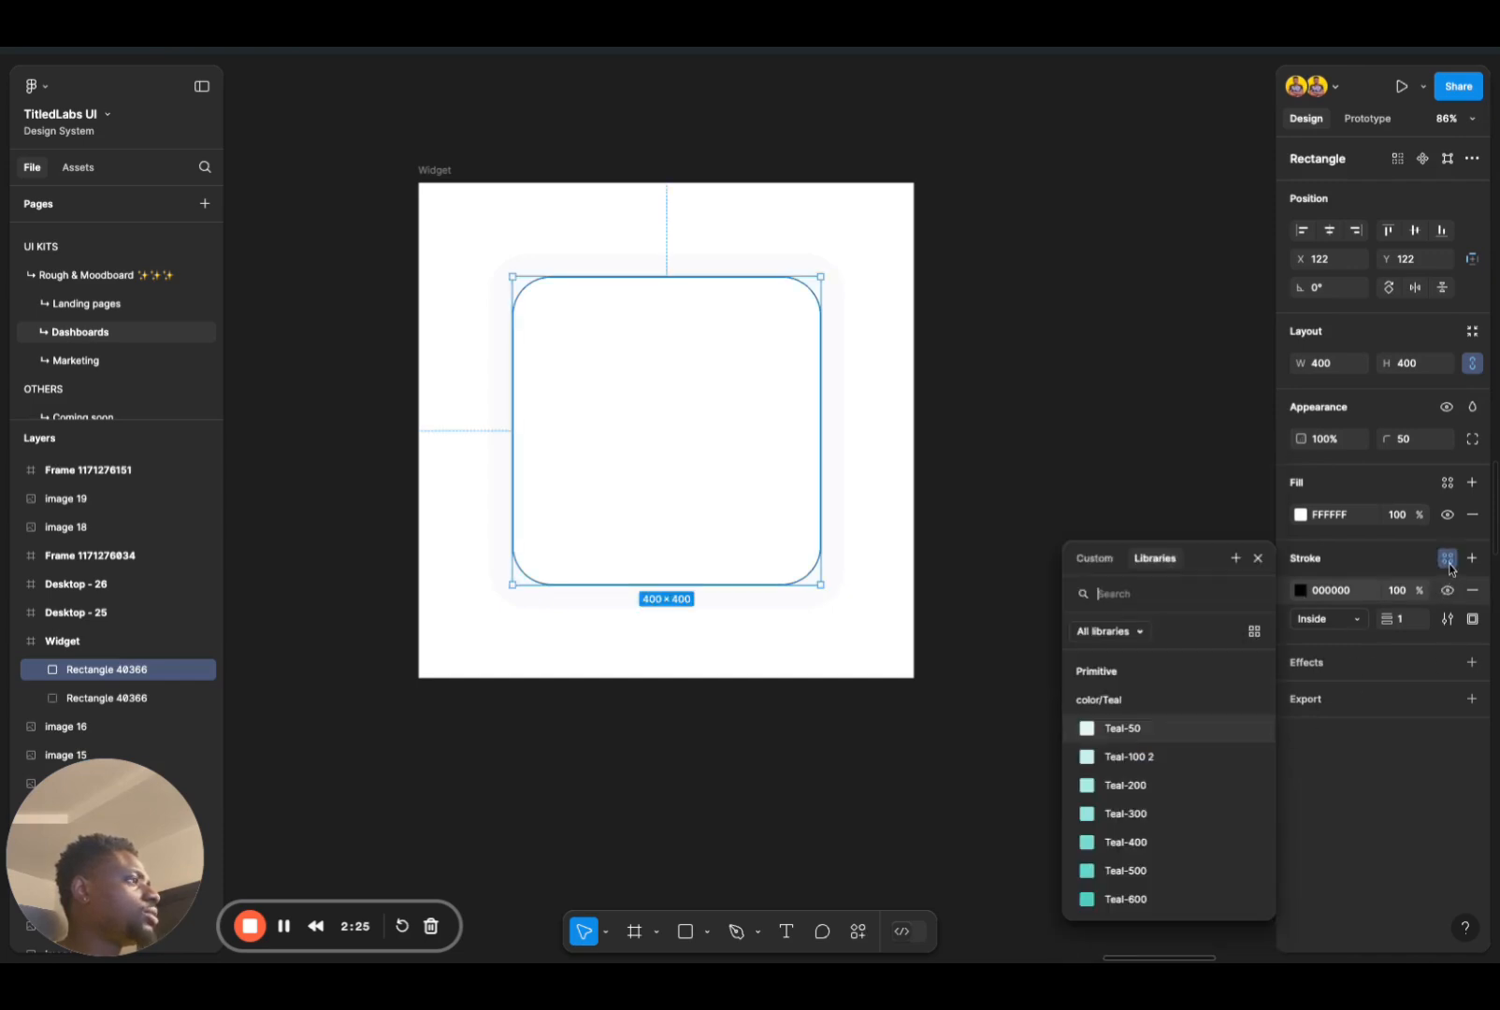
scroll(1157, 844, "down", 5)
scroll(1157, 845, "down", 5)
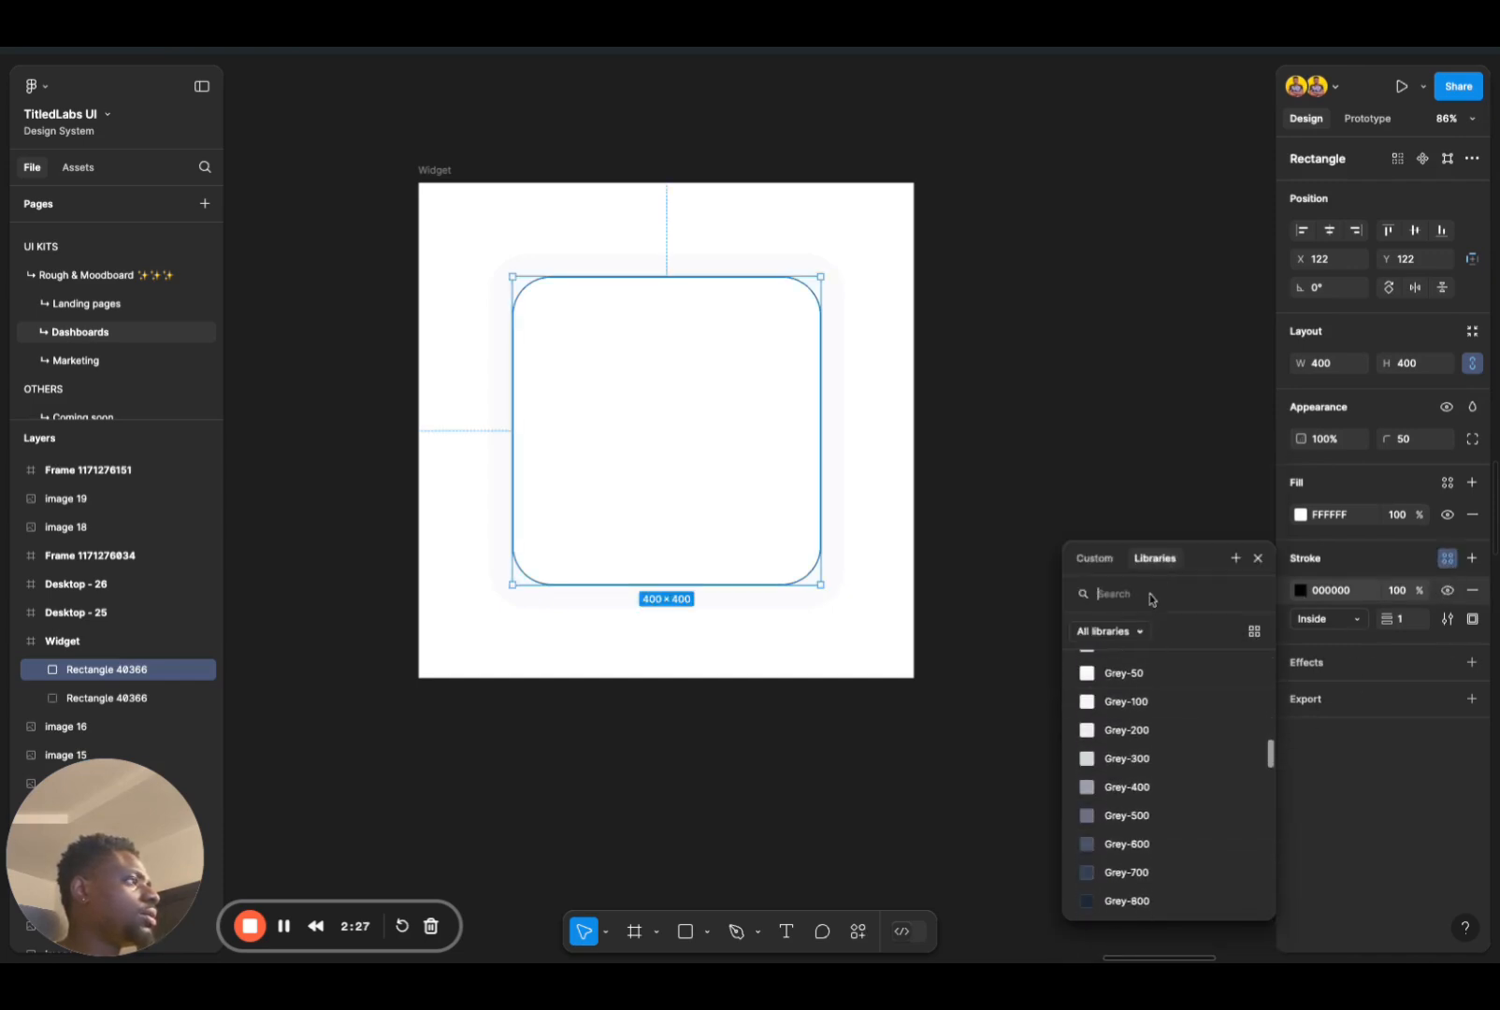
left_click(1251, 631)
scroll(1166, 778, "down", 3)
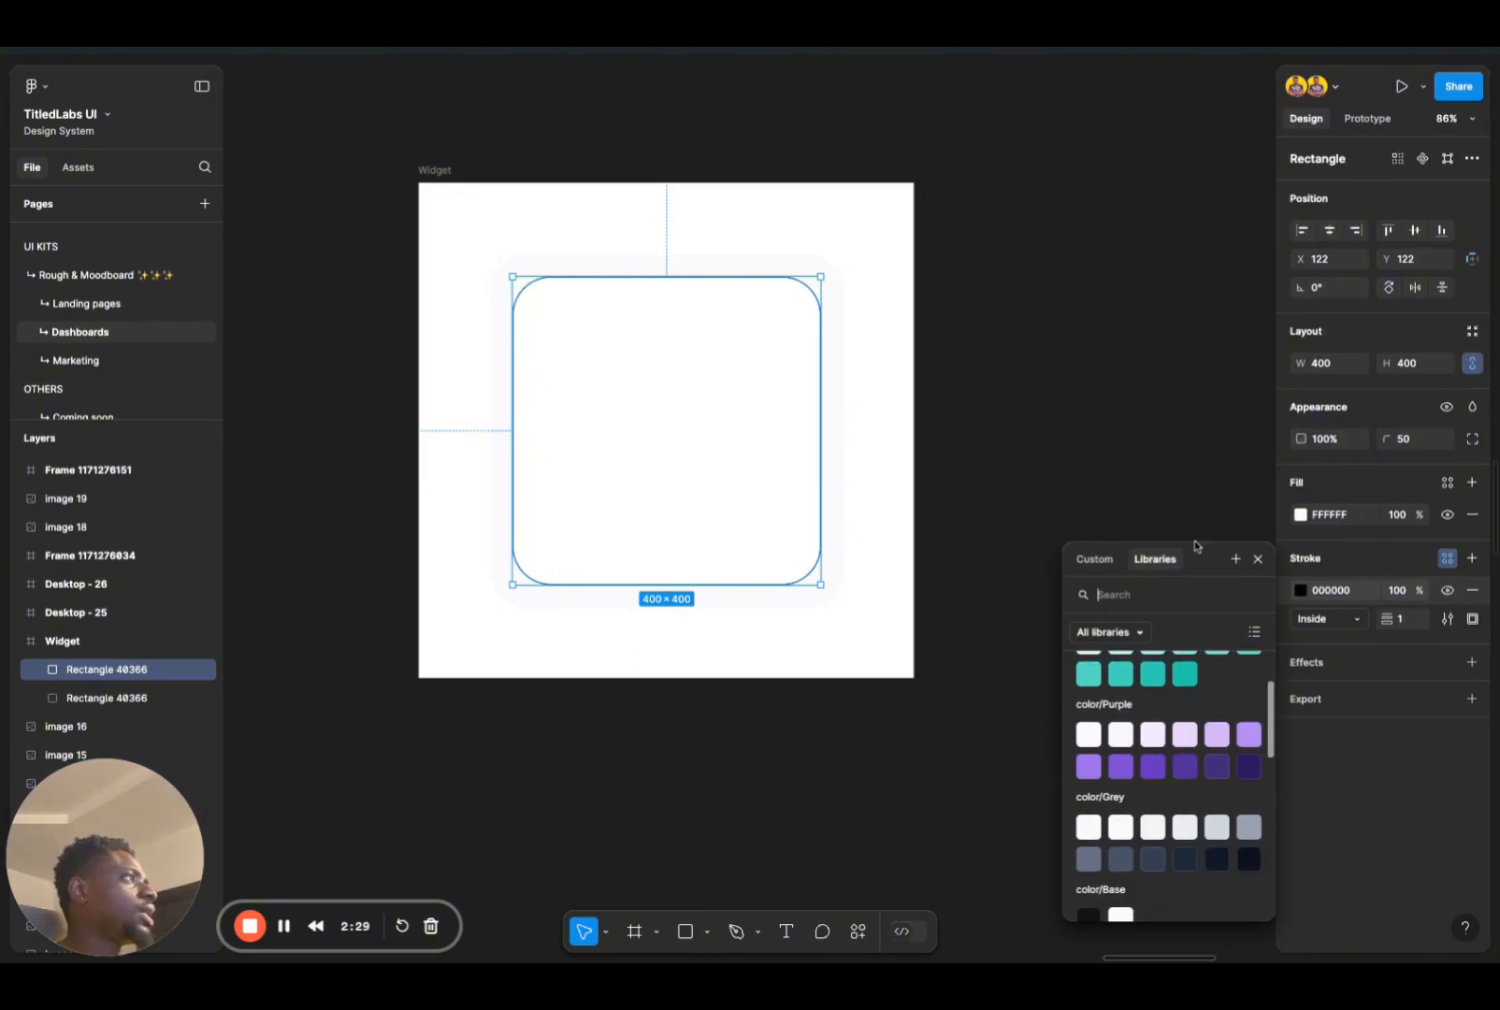
left_click(1236, 305)
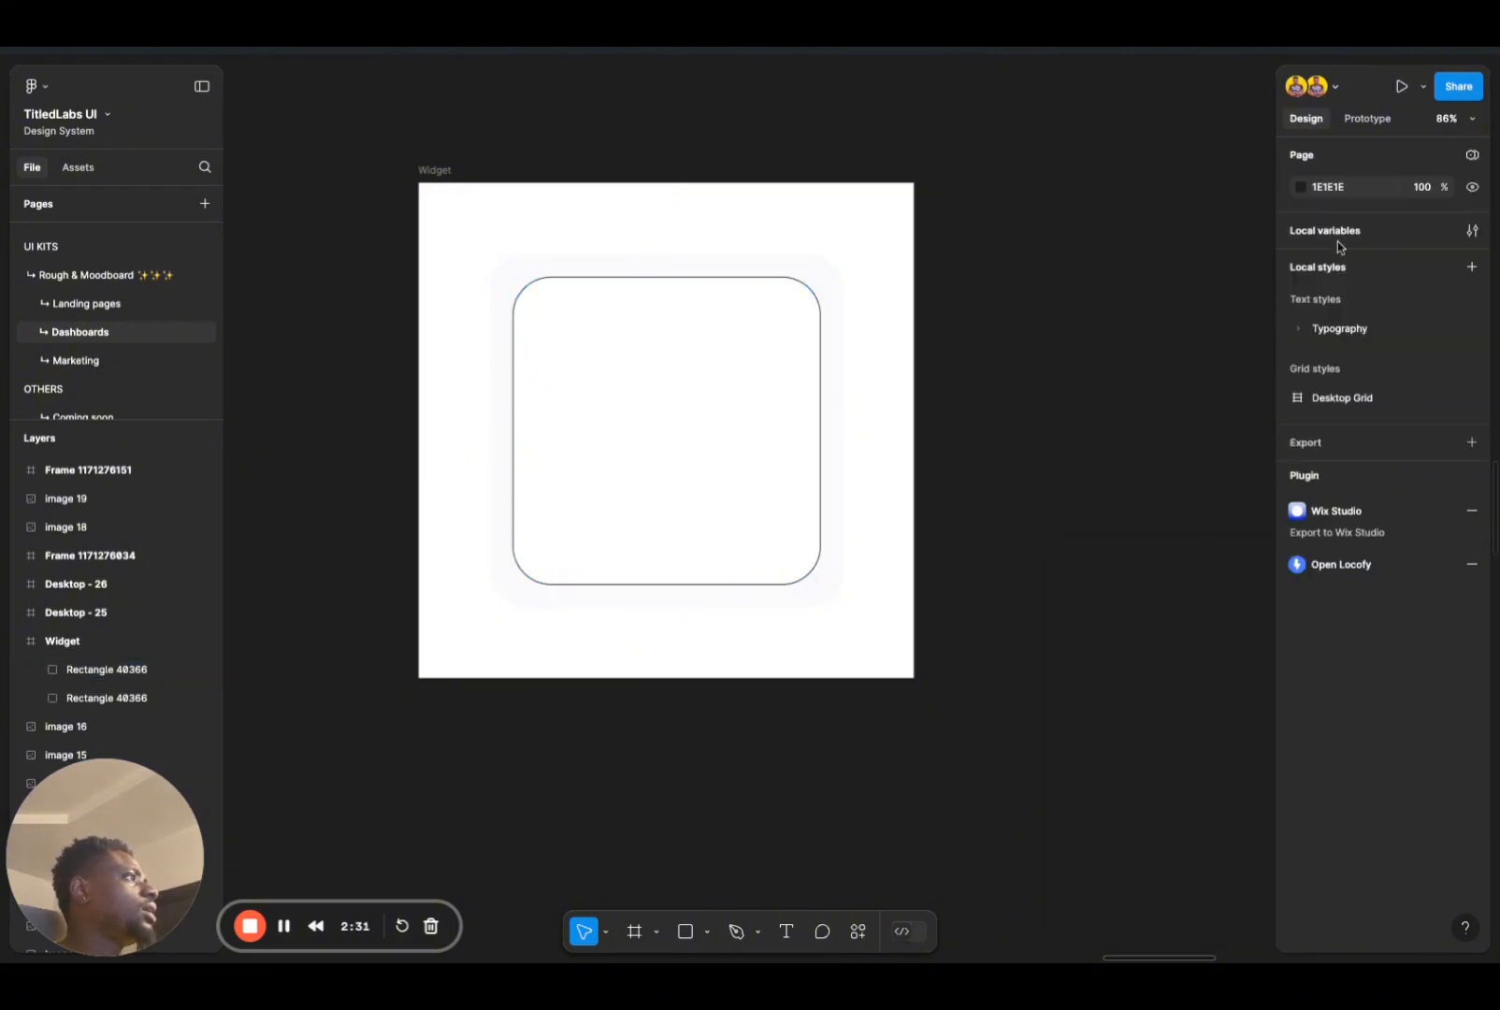
Step: Look through the Primitive collection of local variables, from the colour groups to the typography sizes, line heights and font family
left_click(1472, 230)
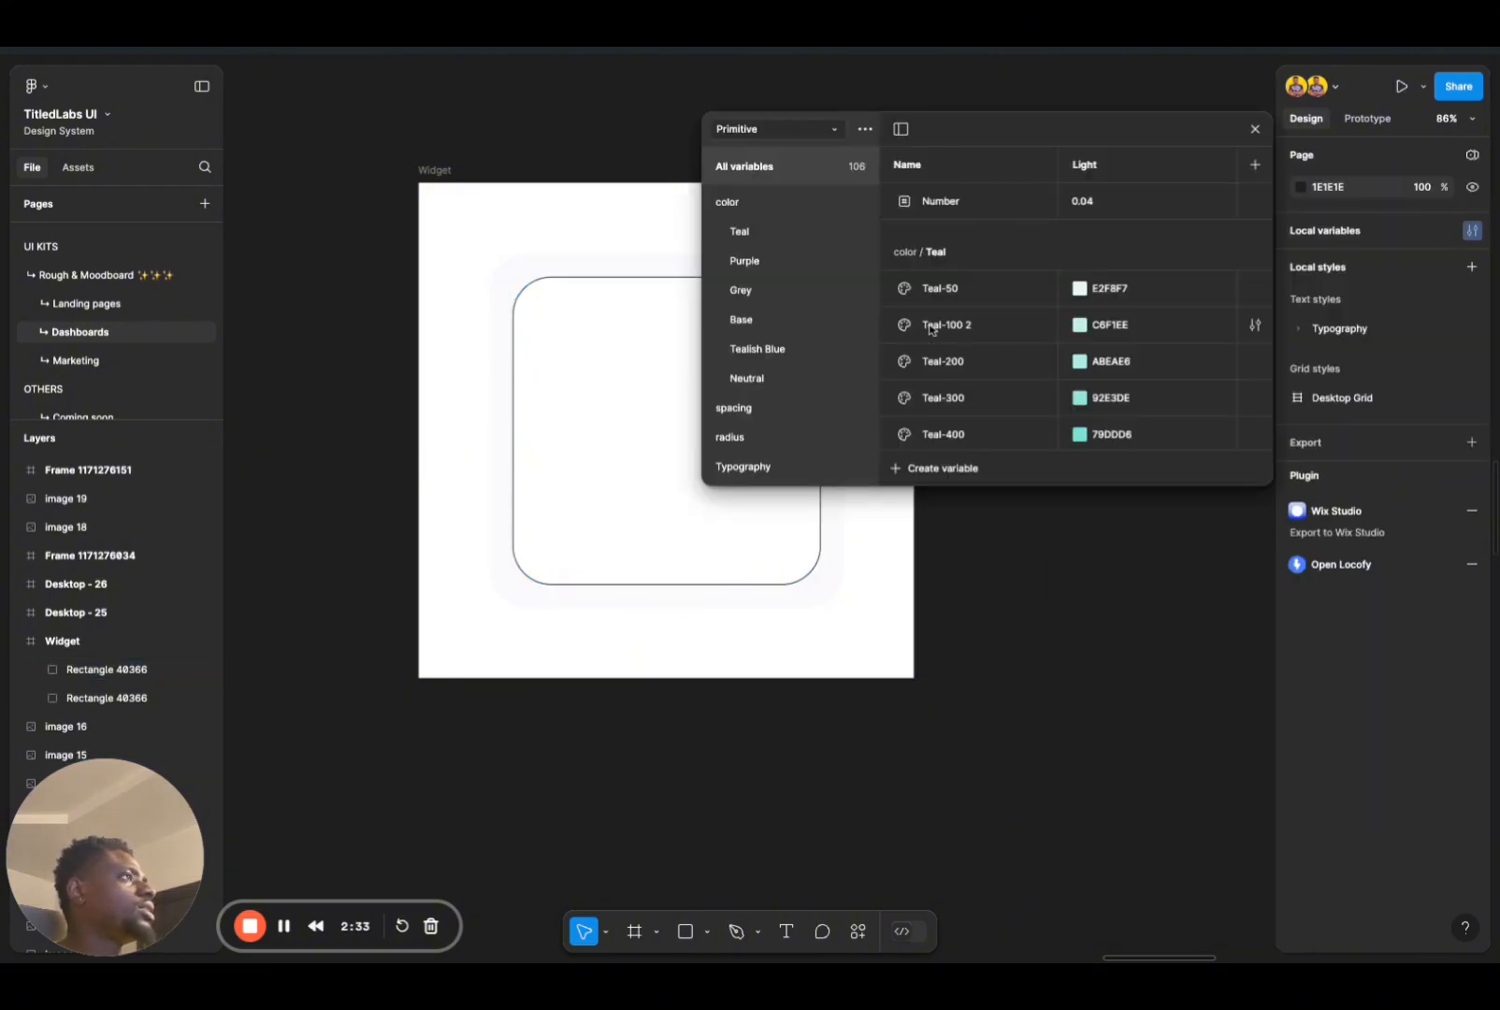
scroll(932, 328, "down", 5)
scroll(932, 328, "down", 15)
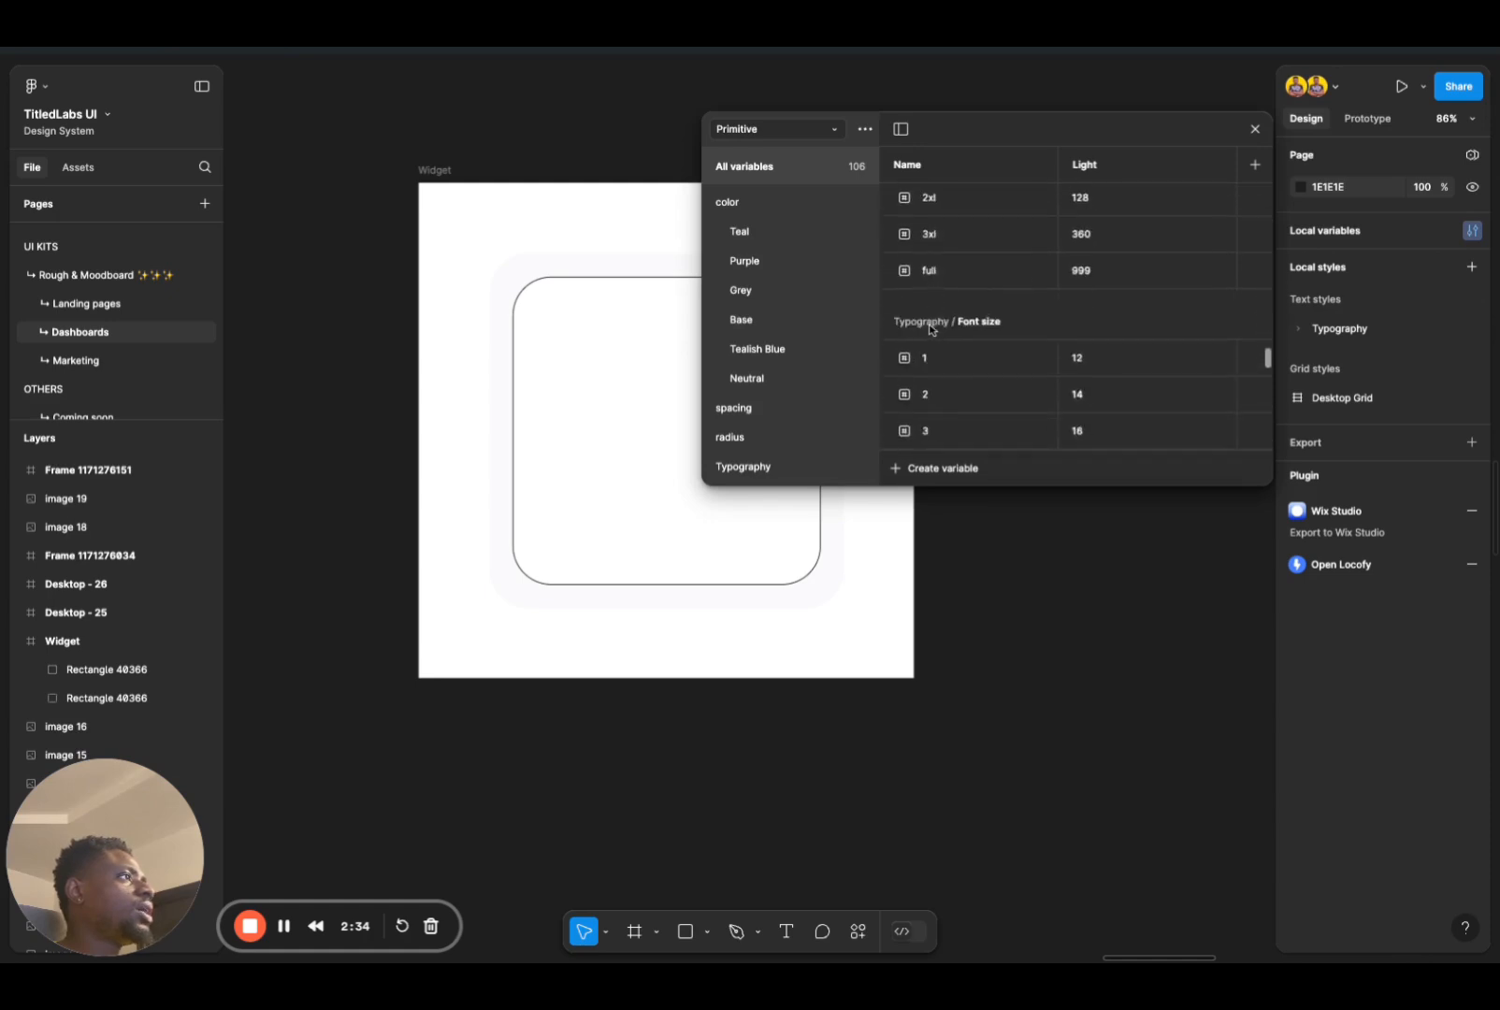
left_click_drag(1016, 484, 1019, 737)
scroll(1035, 656, "down", 10)
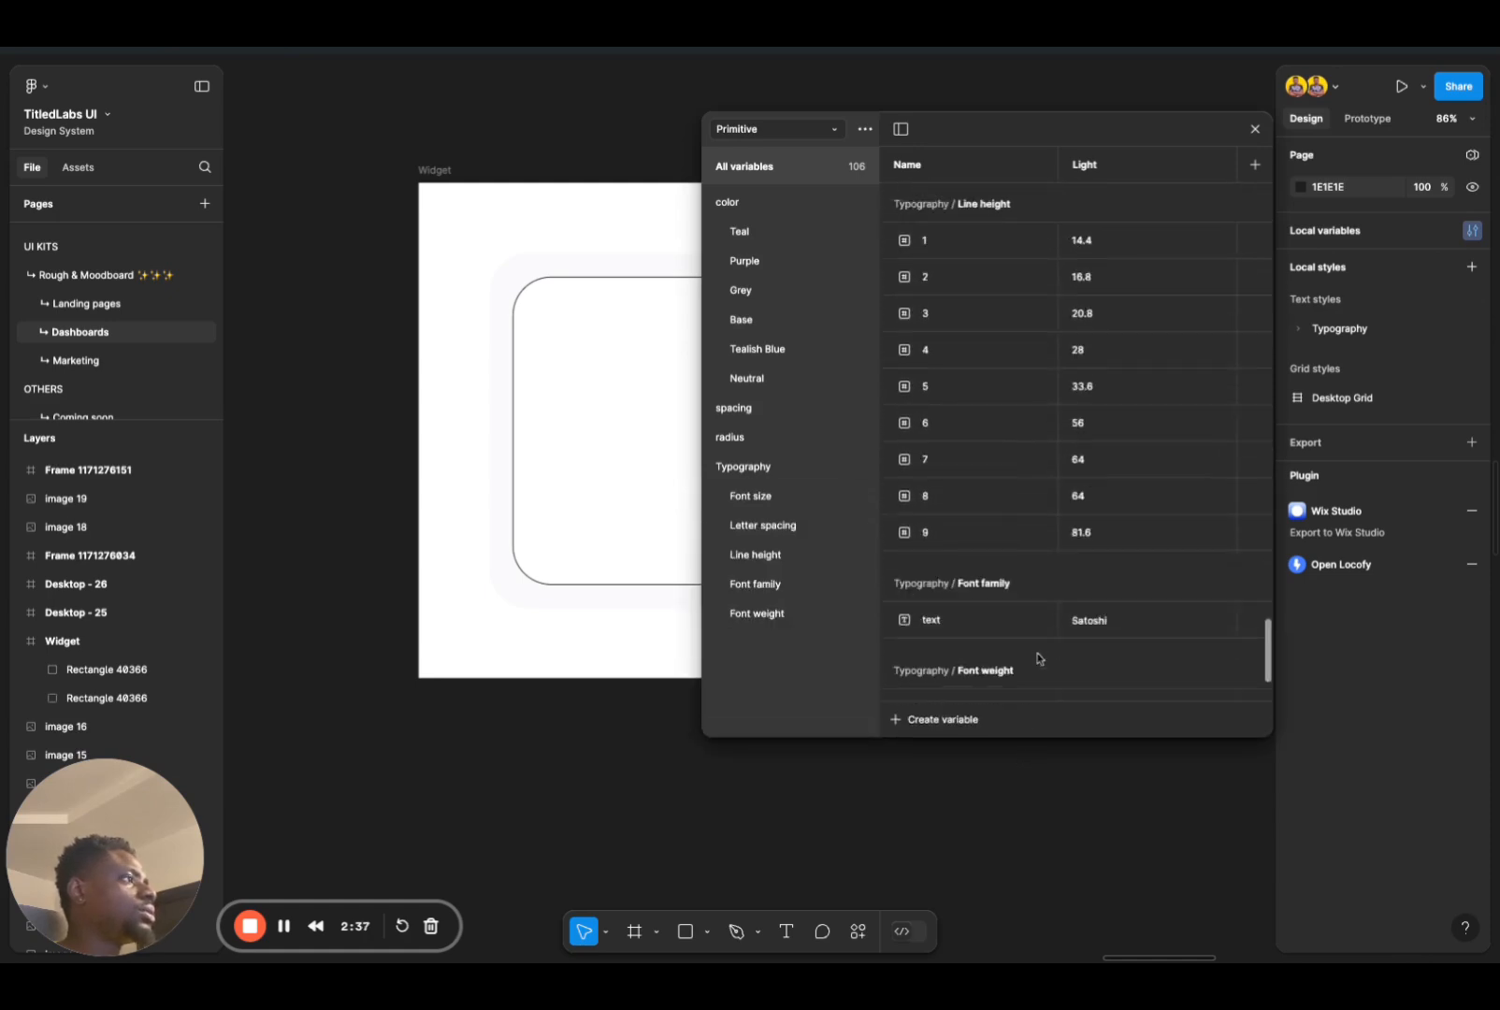
scroll(1045, 350, "down", 3)
scroll(1025, 652, "up", 15)
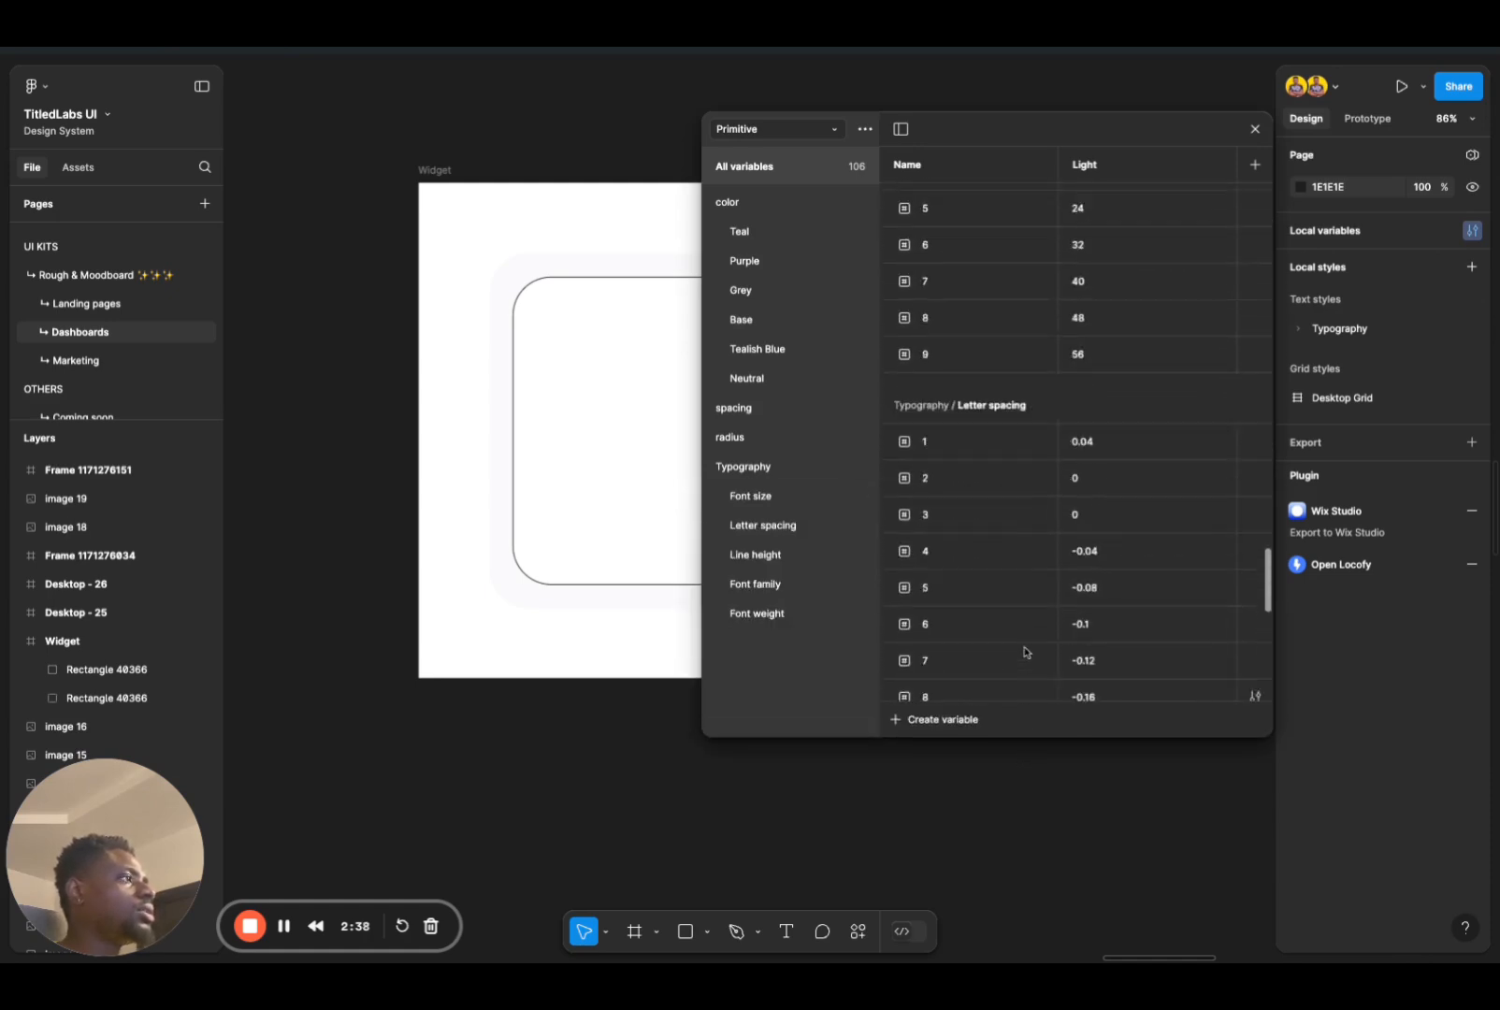
scroll(1001, 562, "up", 15)
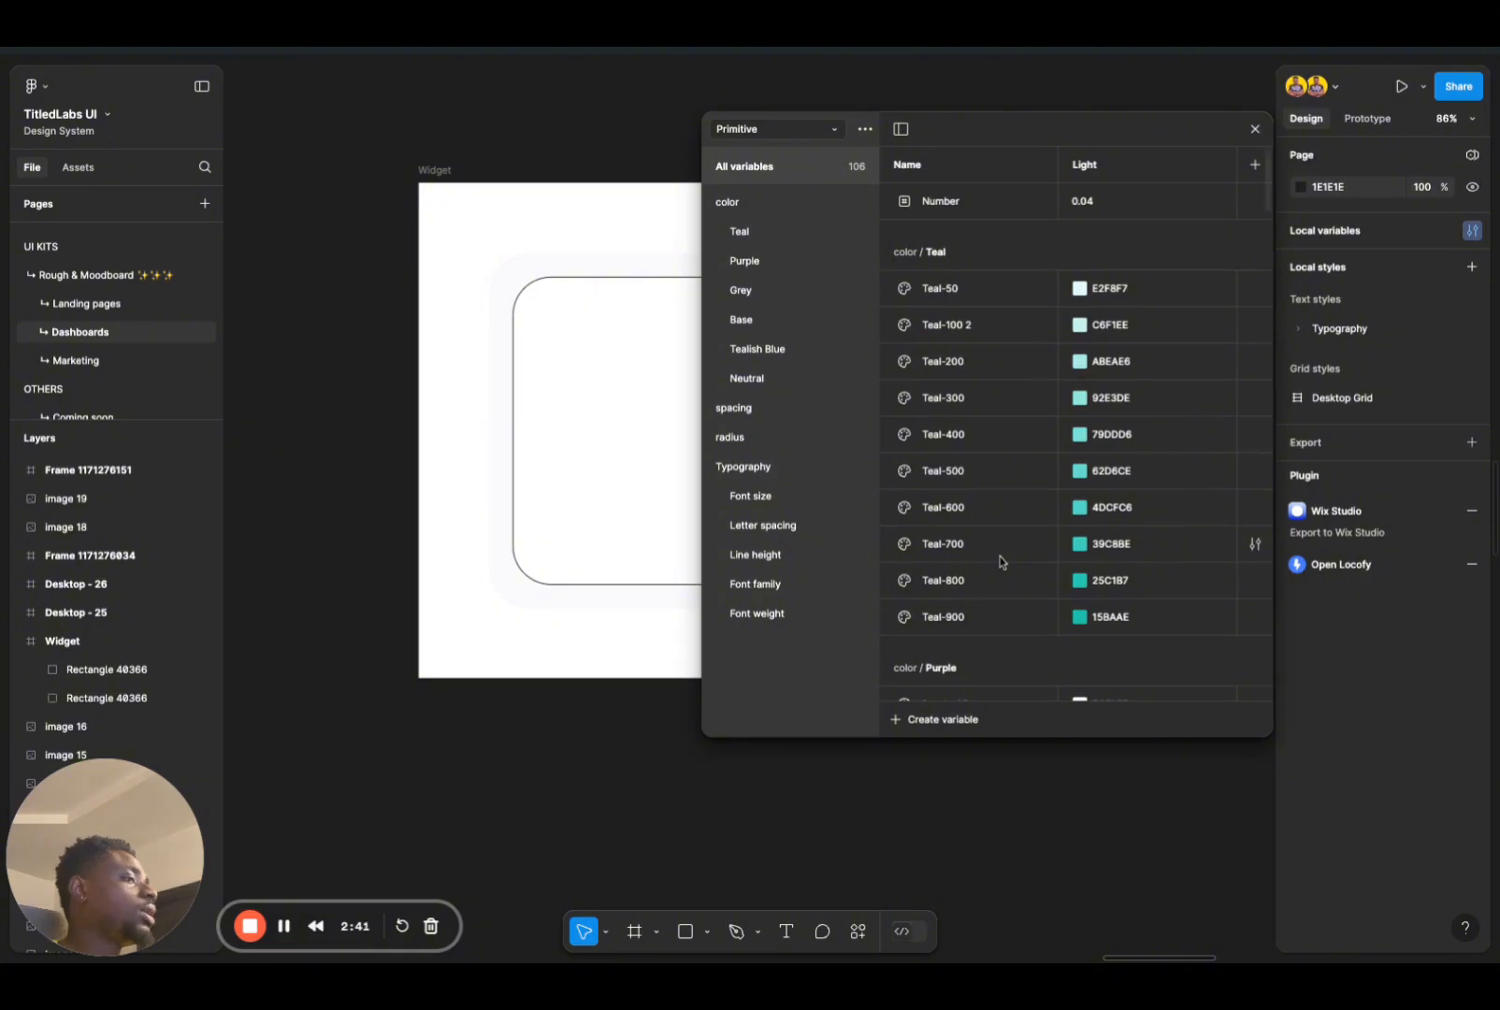
Step: Review the Typography variable groups one by one: font size, letter spacing, line height, font family and font weight
left_click(772, 500)
left_click(773, 530)
left_click(772, 561)
left_click(769, 587)
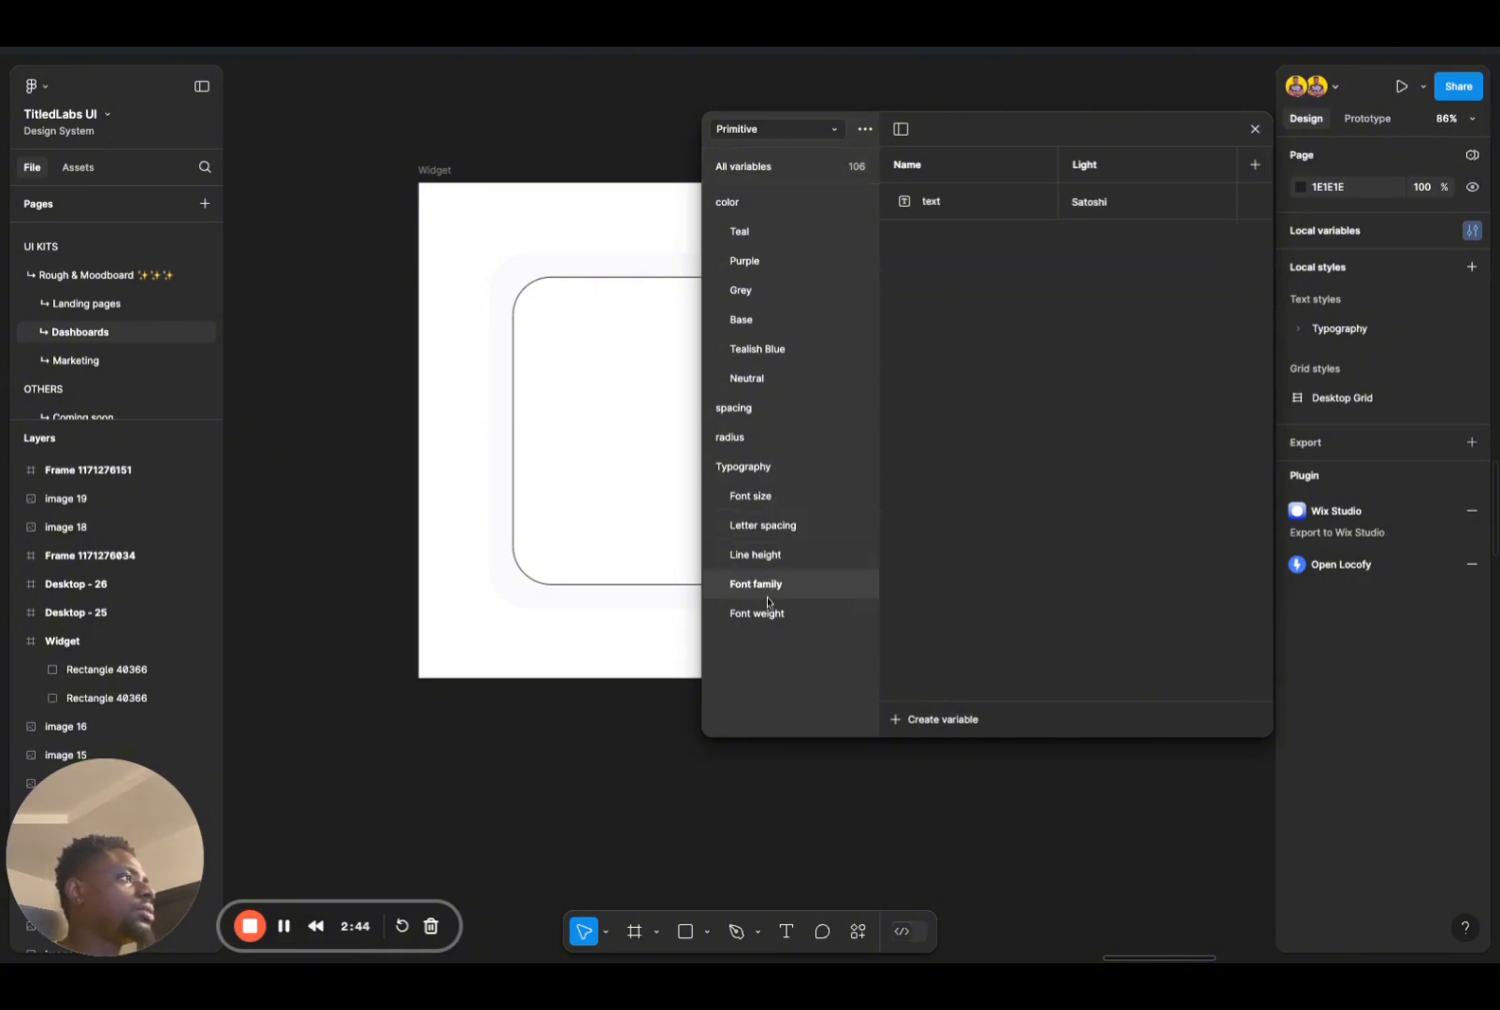
left_click(768, 613)
left_click(767, 593)
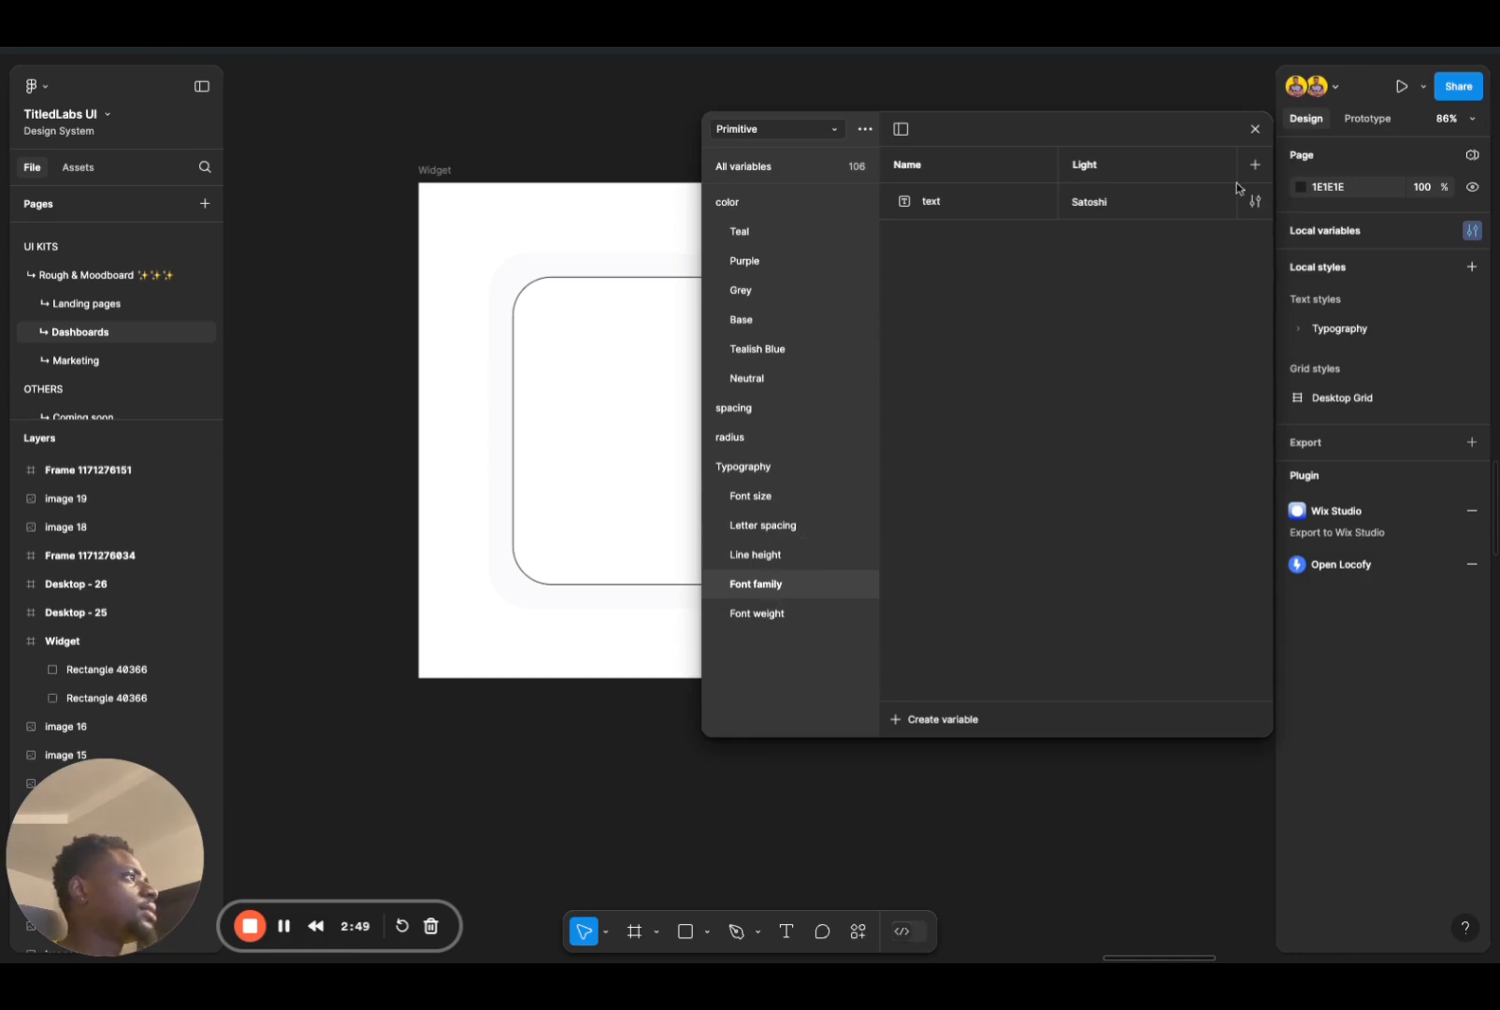
left_click(1256, 129)
Step: Change the inner 400 × 400 rounded square's stroke to the first, light grey colour in the Color/border library group
left_click(740, 549)
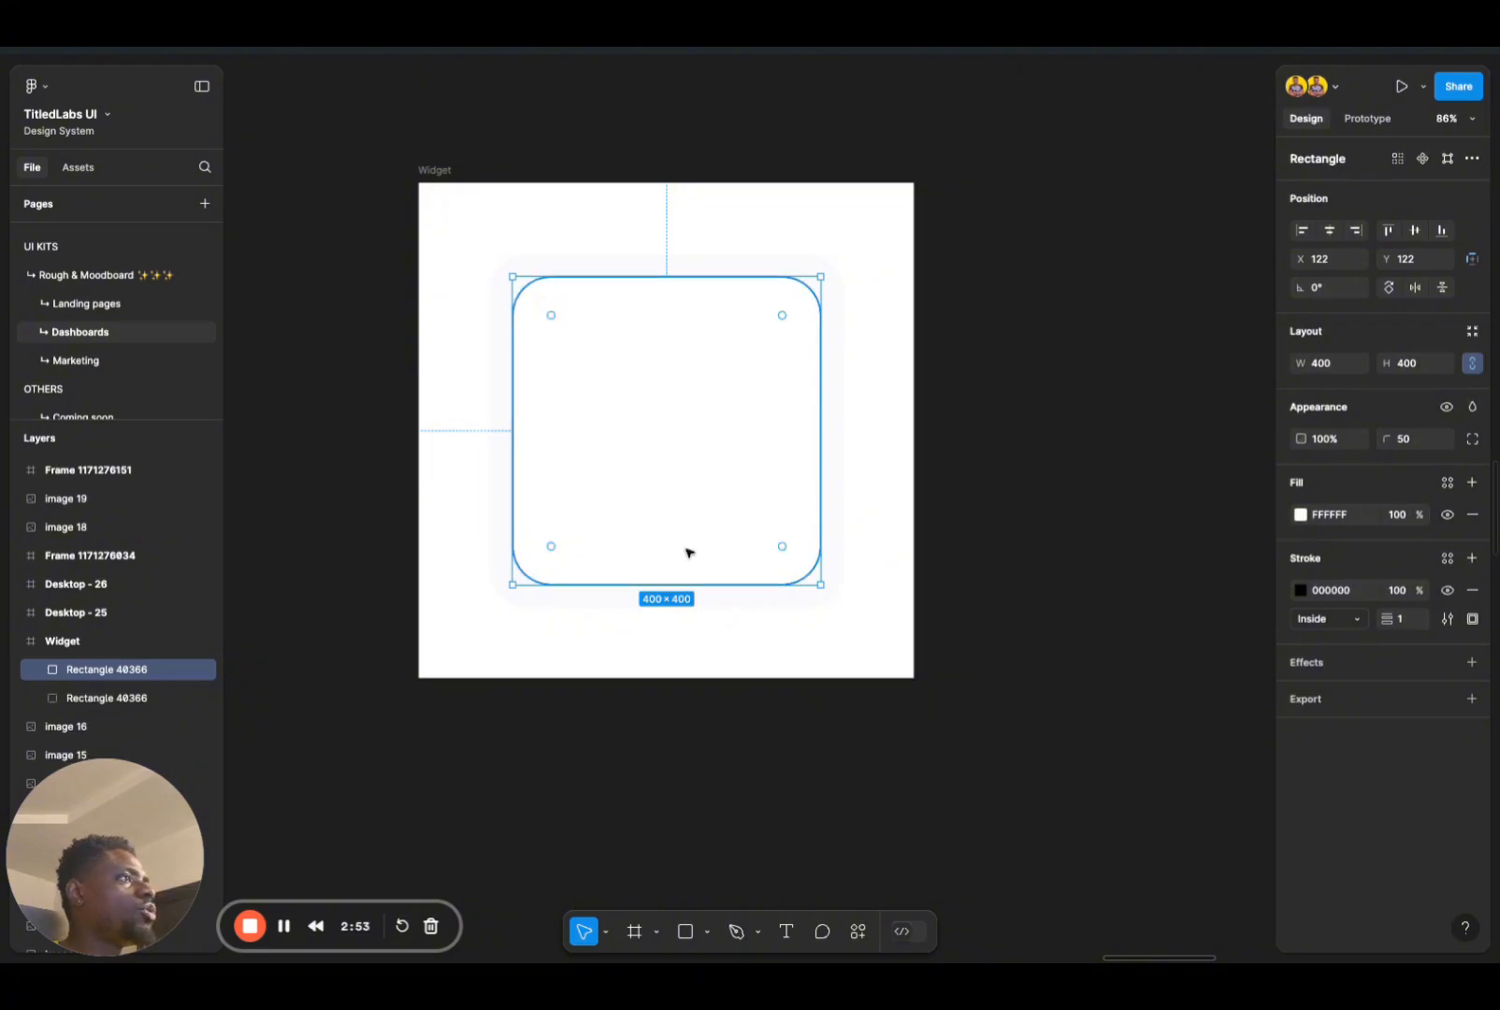
left_click(1446, 558)
scroll(1179, 725, "down", 10)
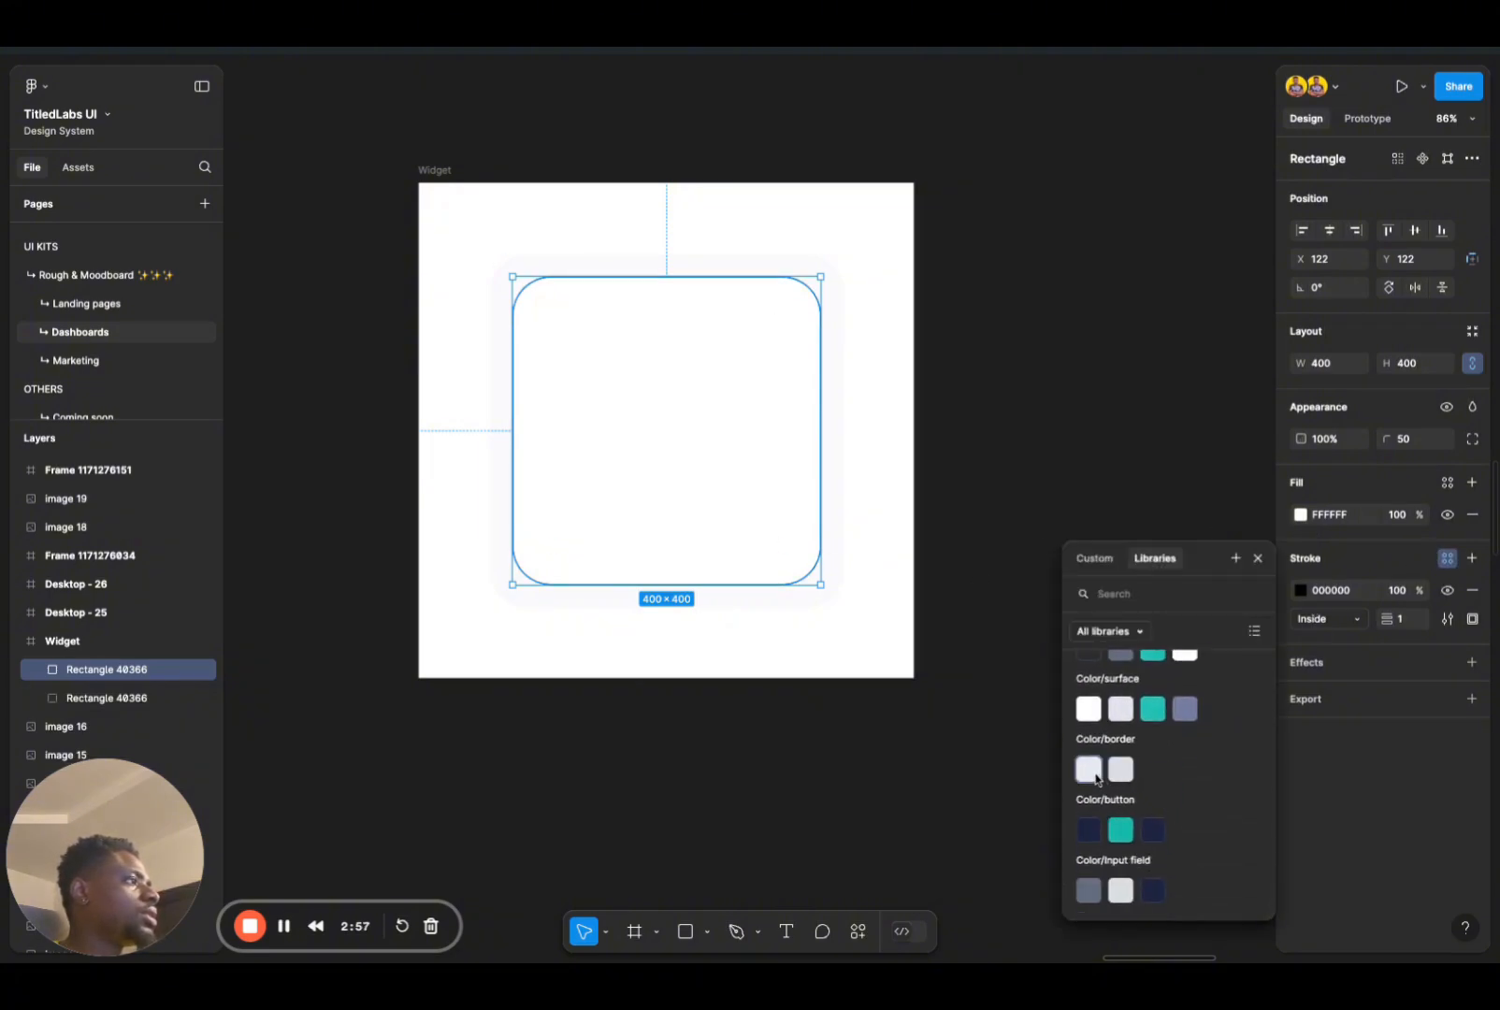
left_click(1096, 778)
left_click(767, 616)
scroll(767, 616, "up", 5)
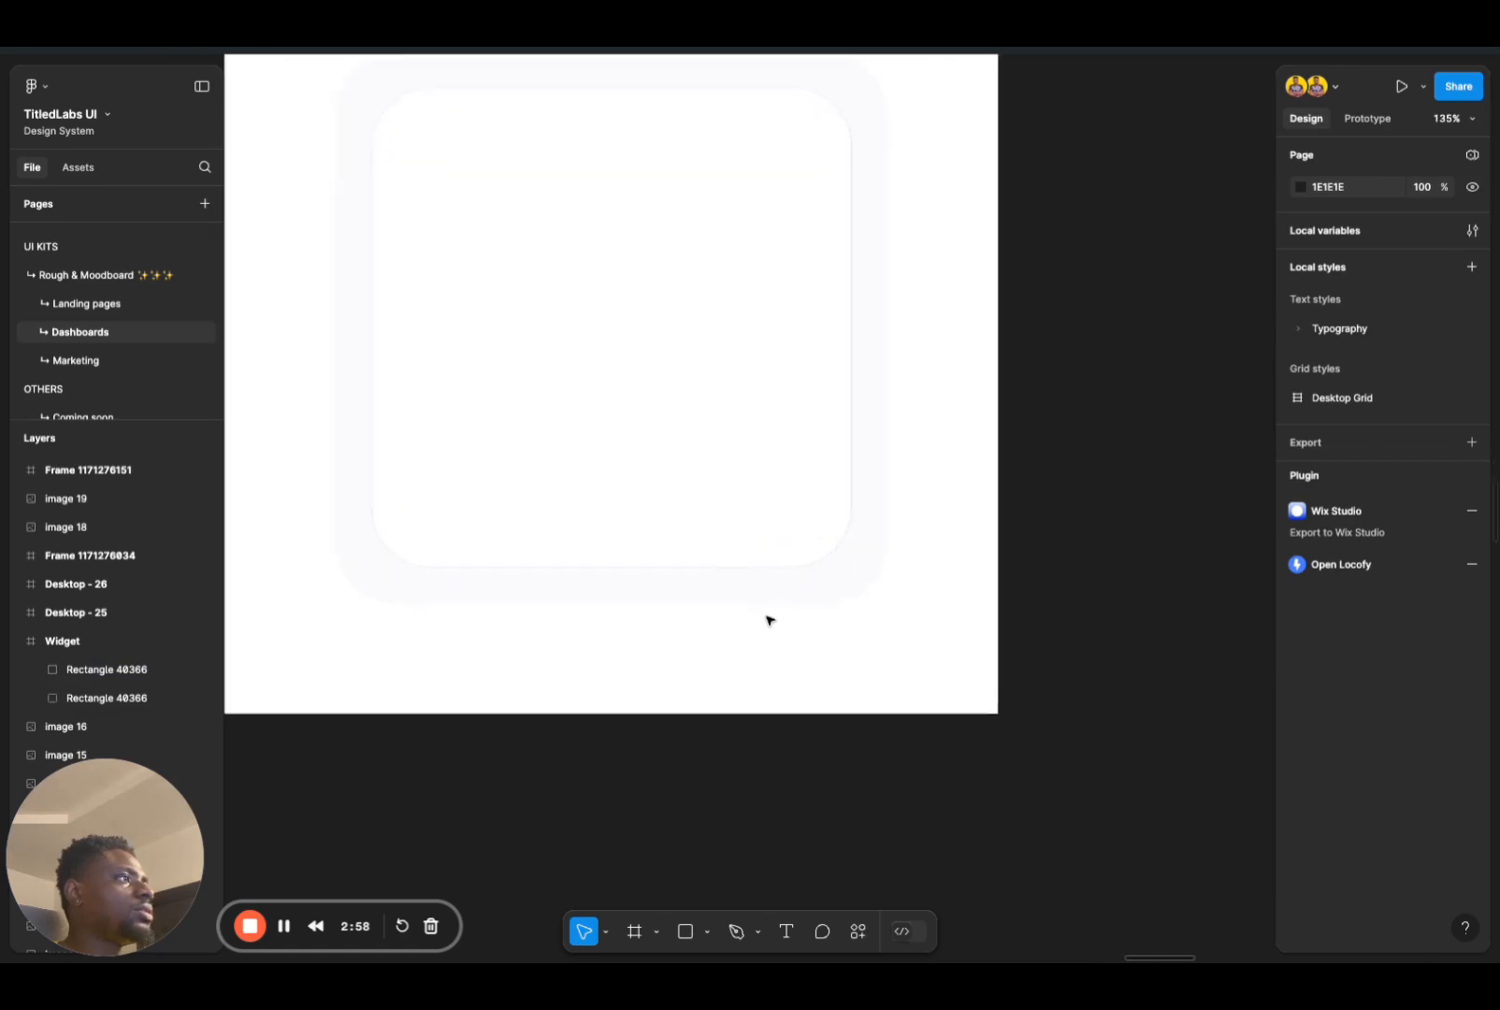
scroll(753, 639, "up", 2)
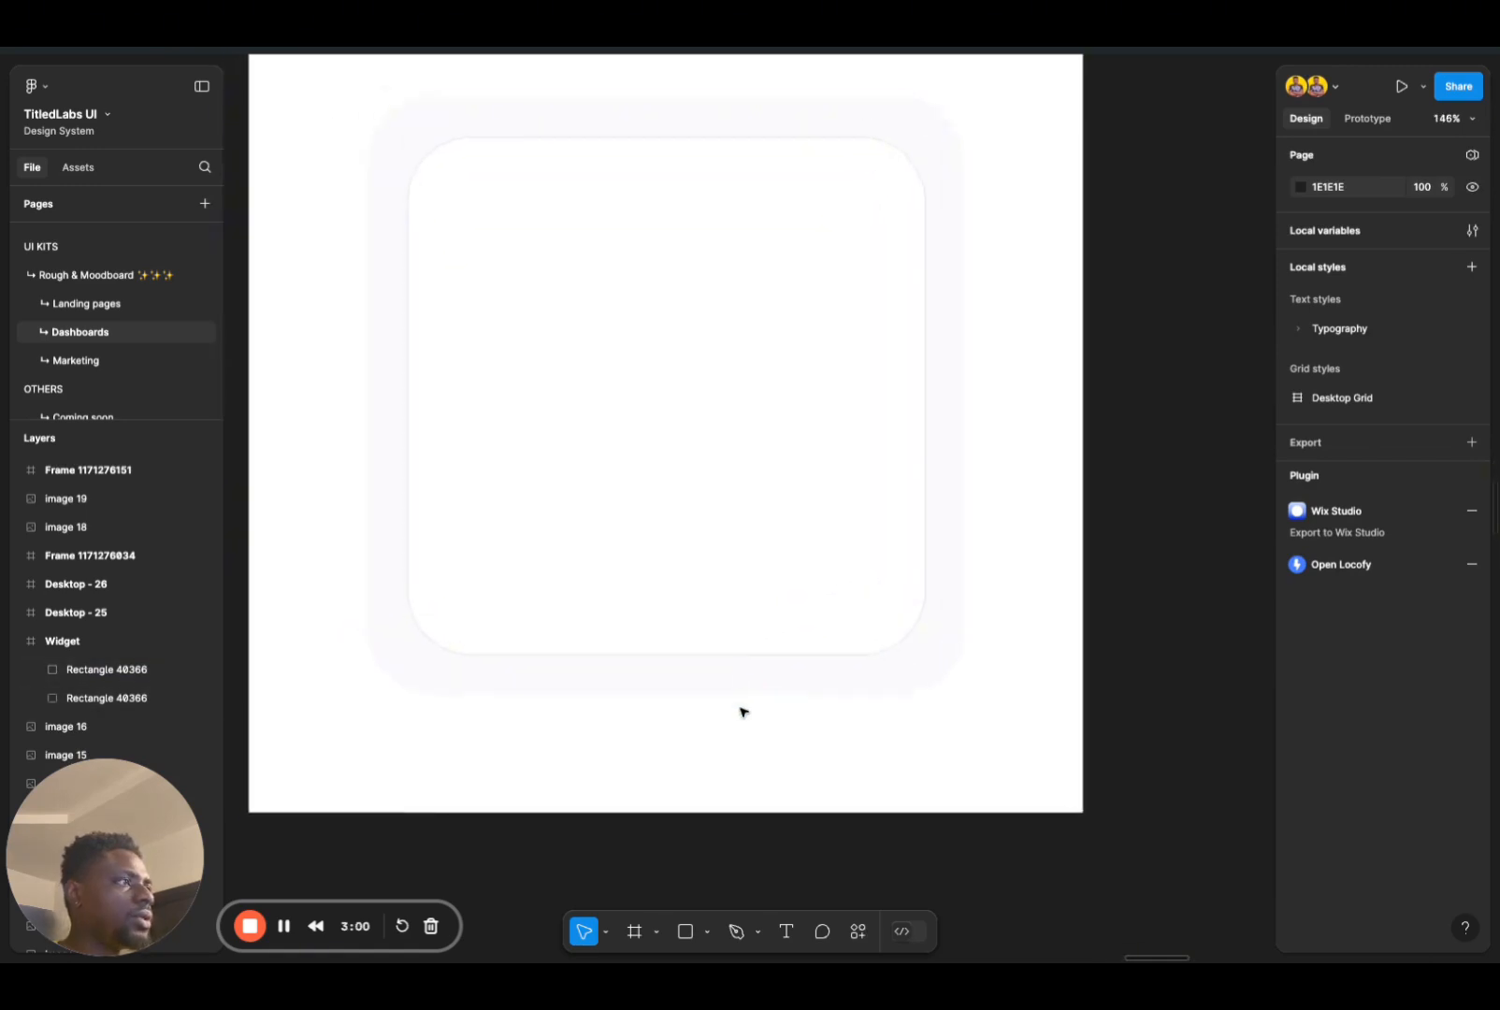
Step: Give the outer 460 × 460 rounded square an inside stroke of weight 1 in the first Color/border library colour
left_click(791, 675)
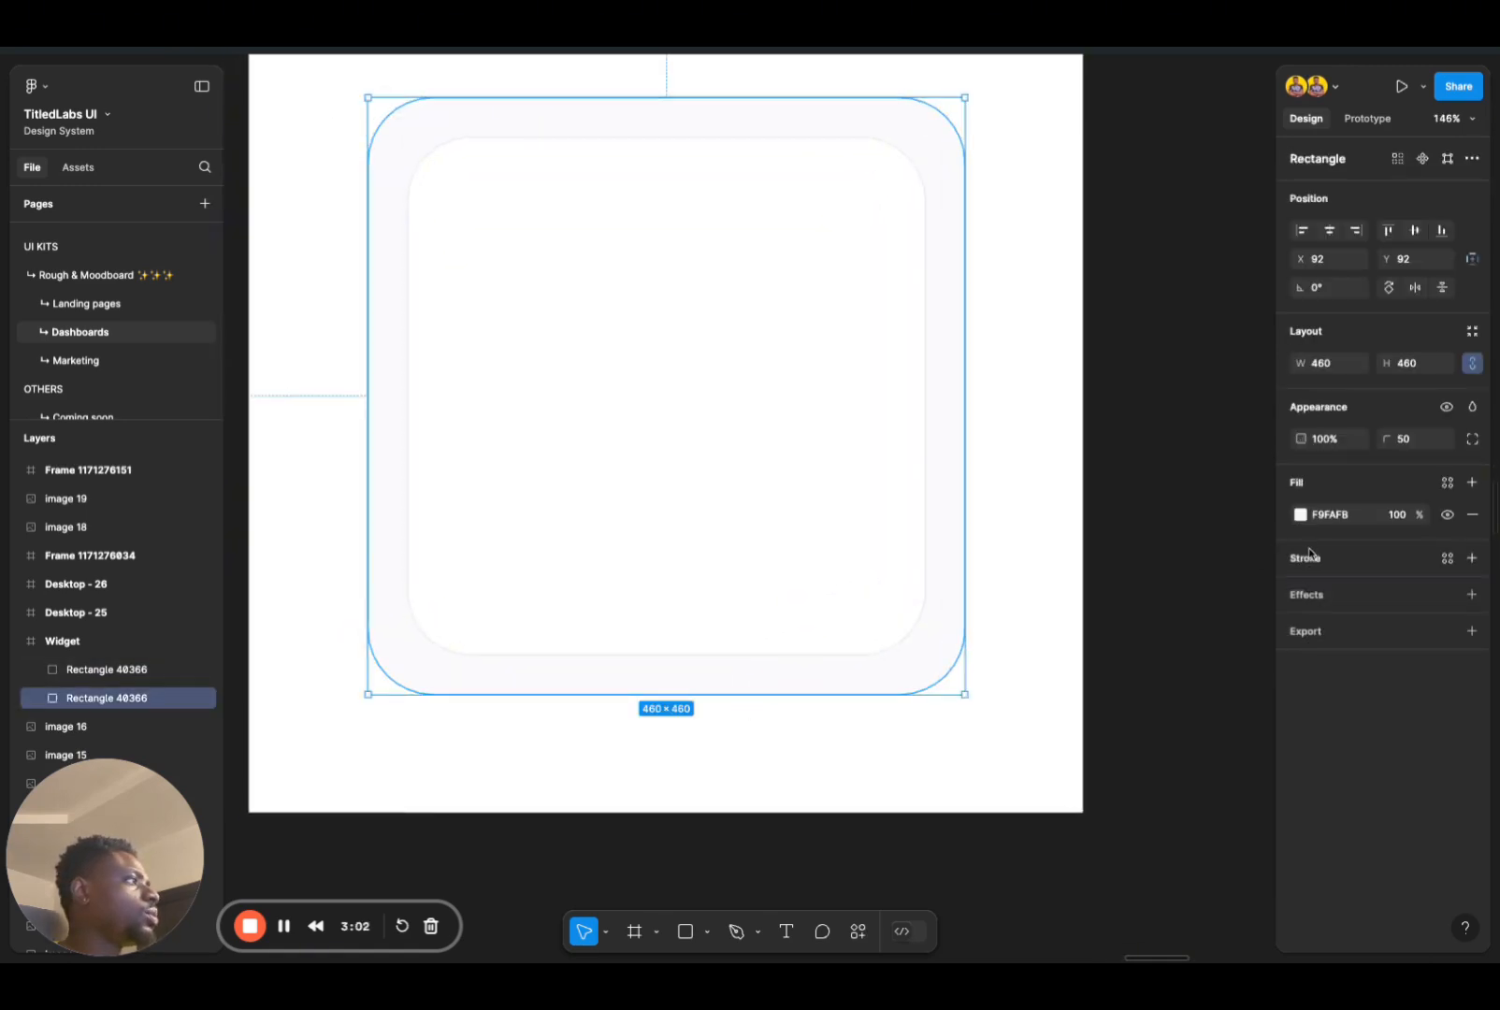
left_click(1447, 559)
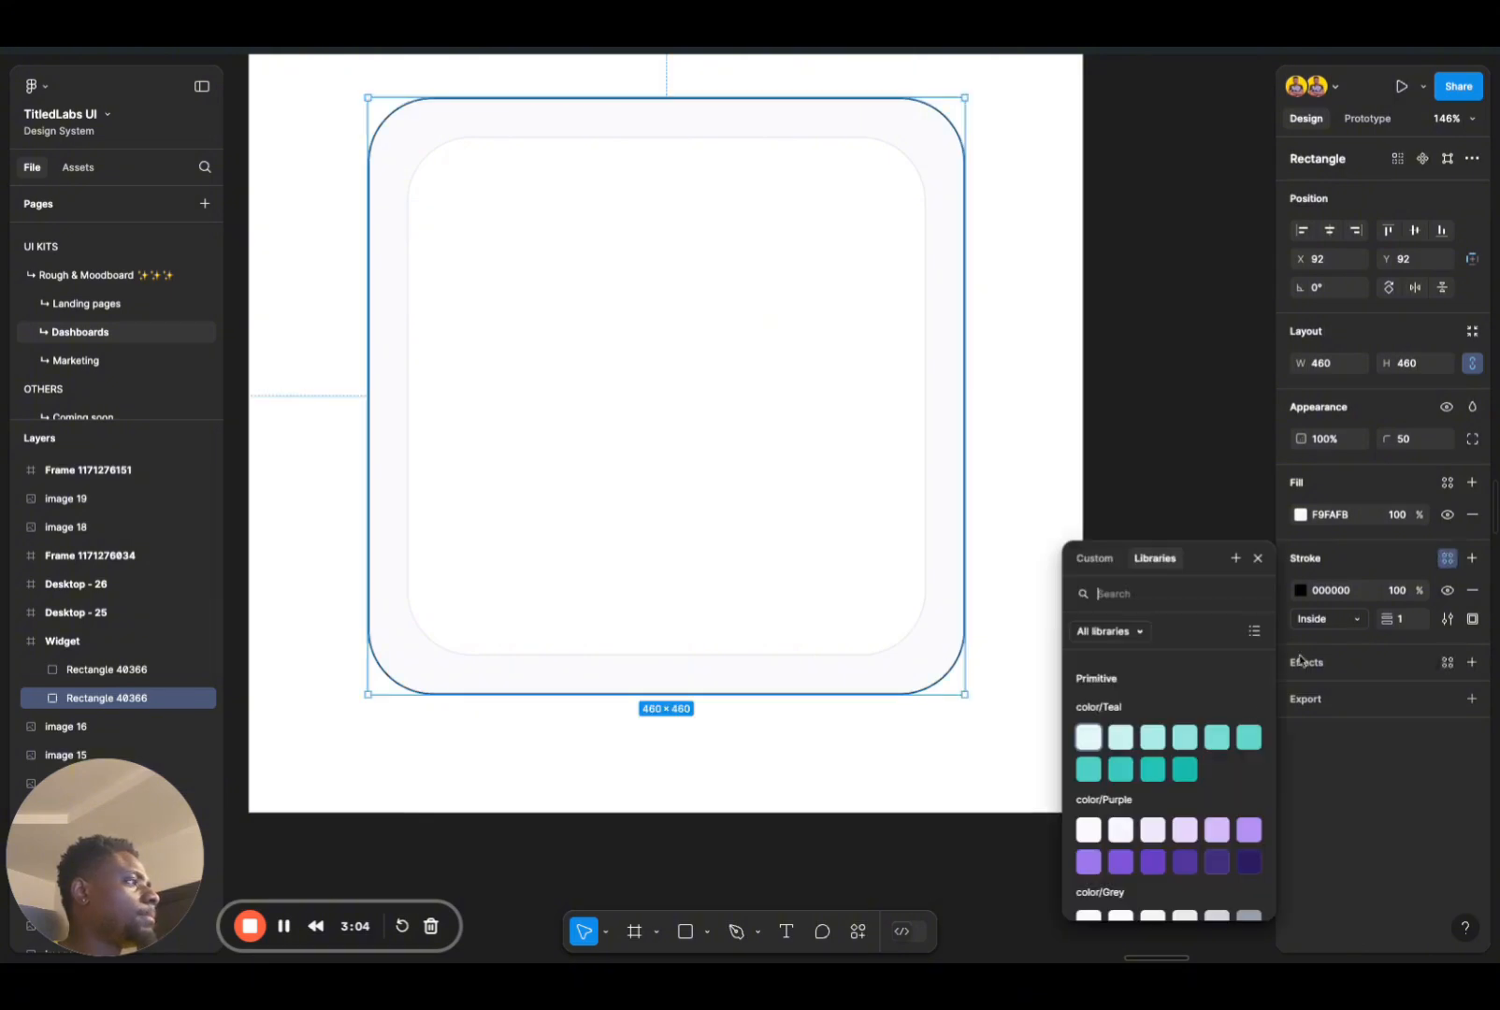
scroll(1187, 804, "down", 5)
scroll(1188, 804, "down", 5)
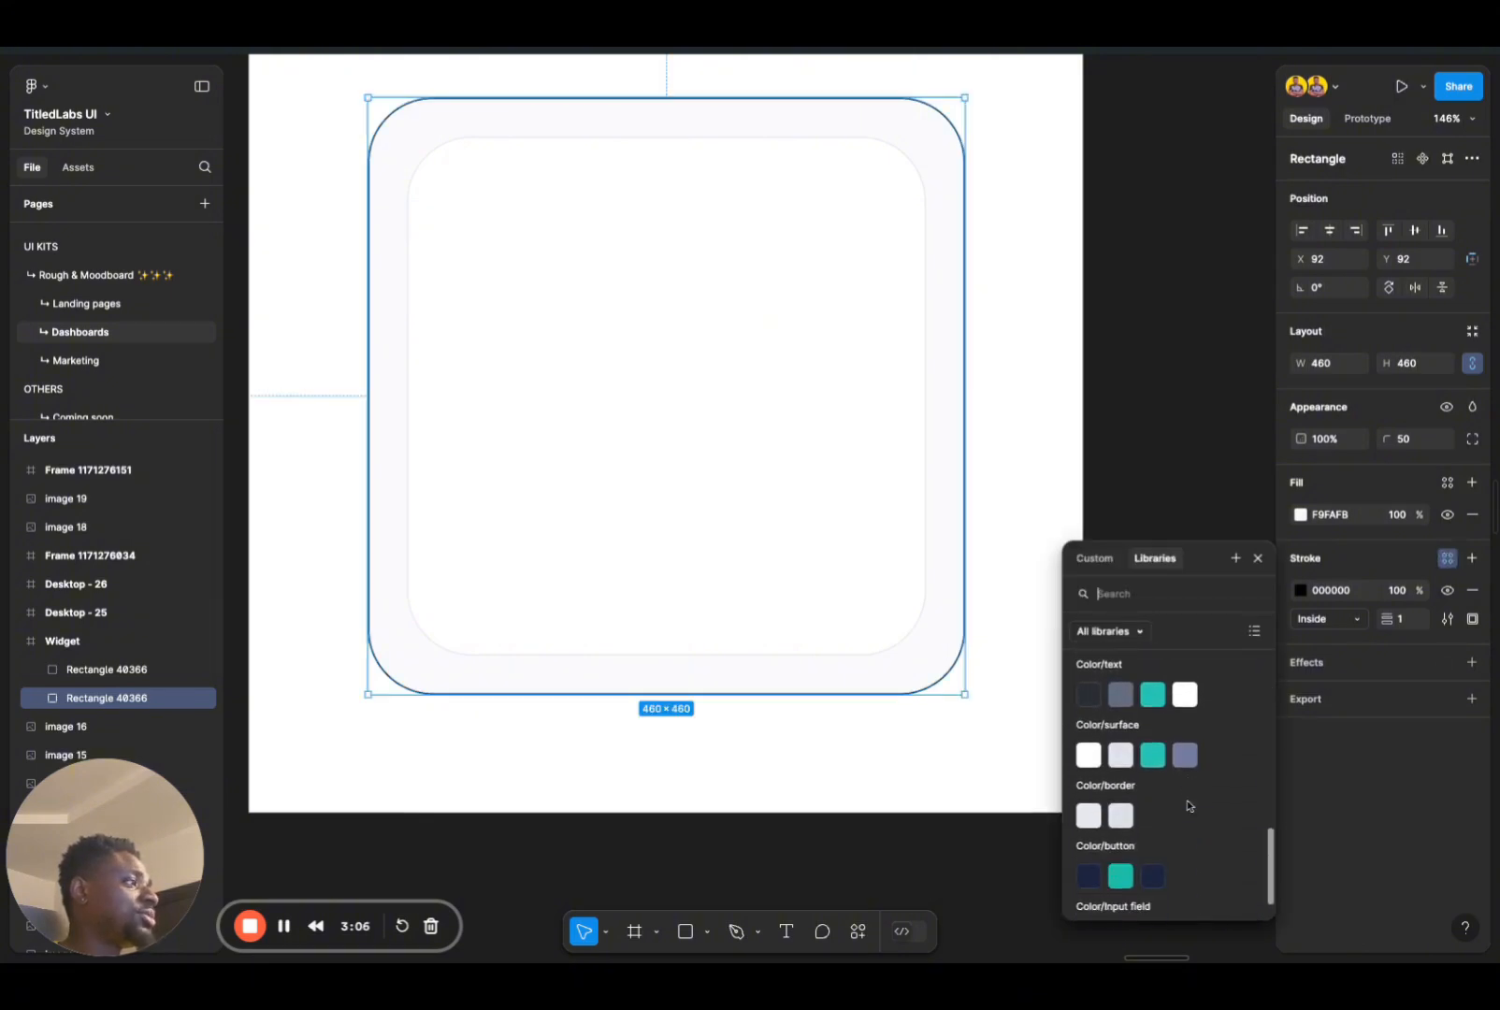
left_click(1091, 820)
left_click(1036, 767)
scroll(813, 760, "up", 3)
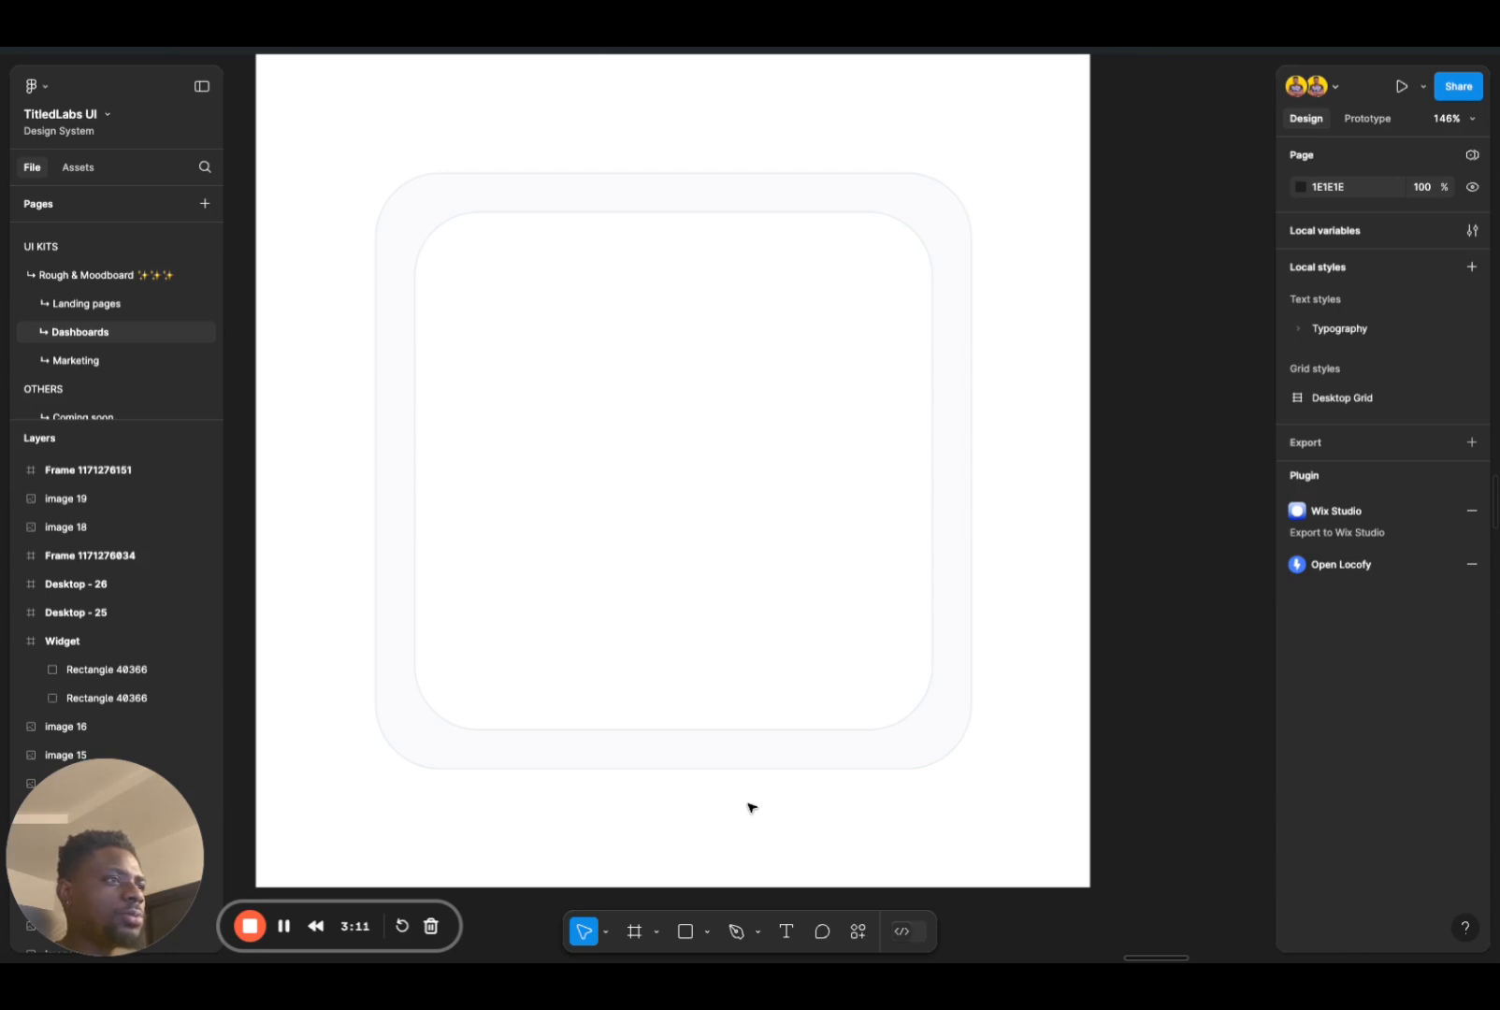
Step: Compare the corner rounding of the inner and outer squares close up at their lower-left corner
left_click(721, 708)
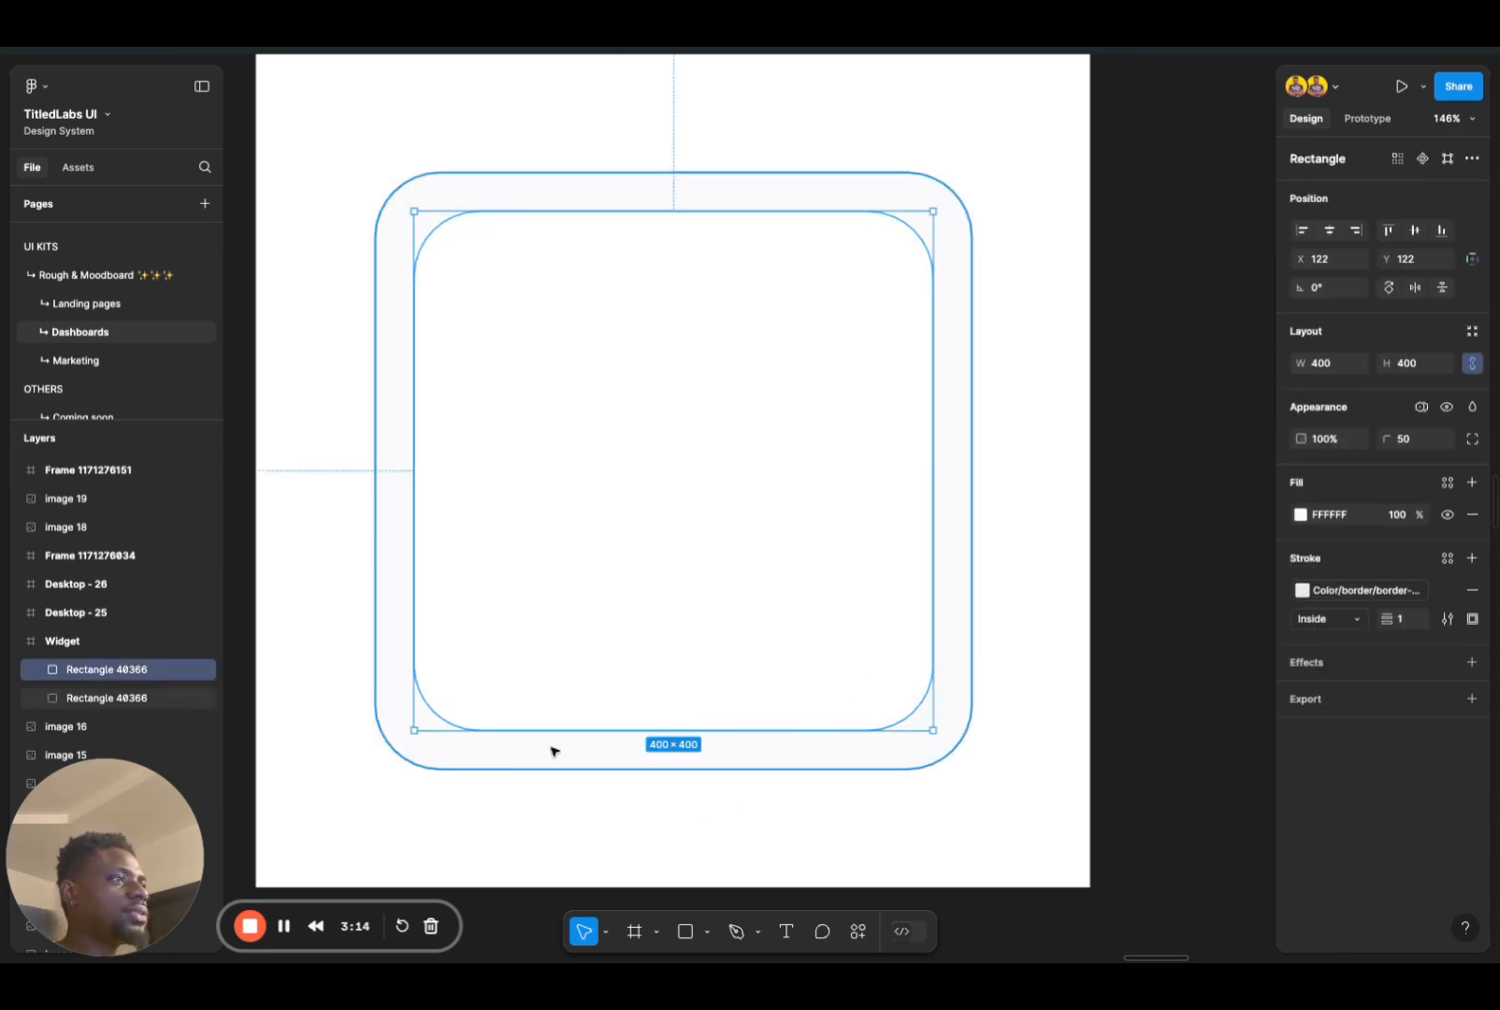
scroll(553, 750, "up", 10)
scroll(571, 674, "up", 3)
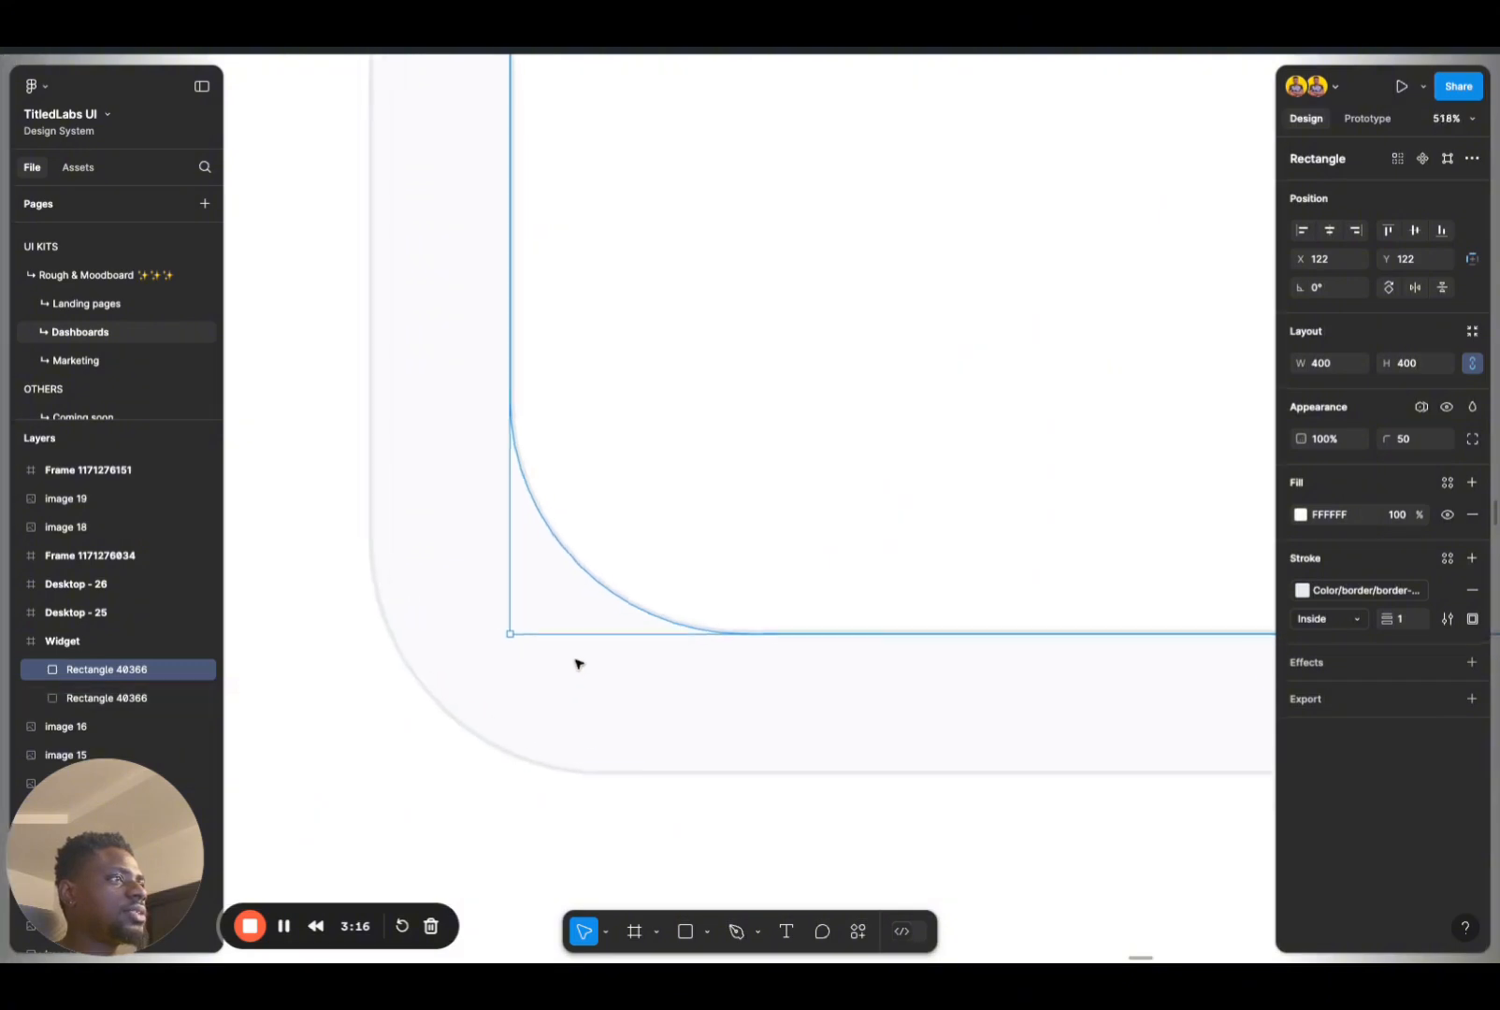
left_click(529, 707)
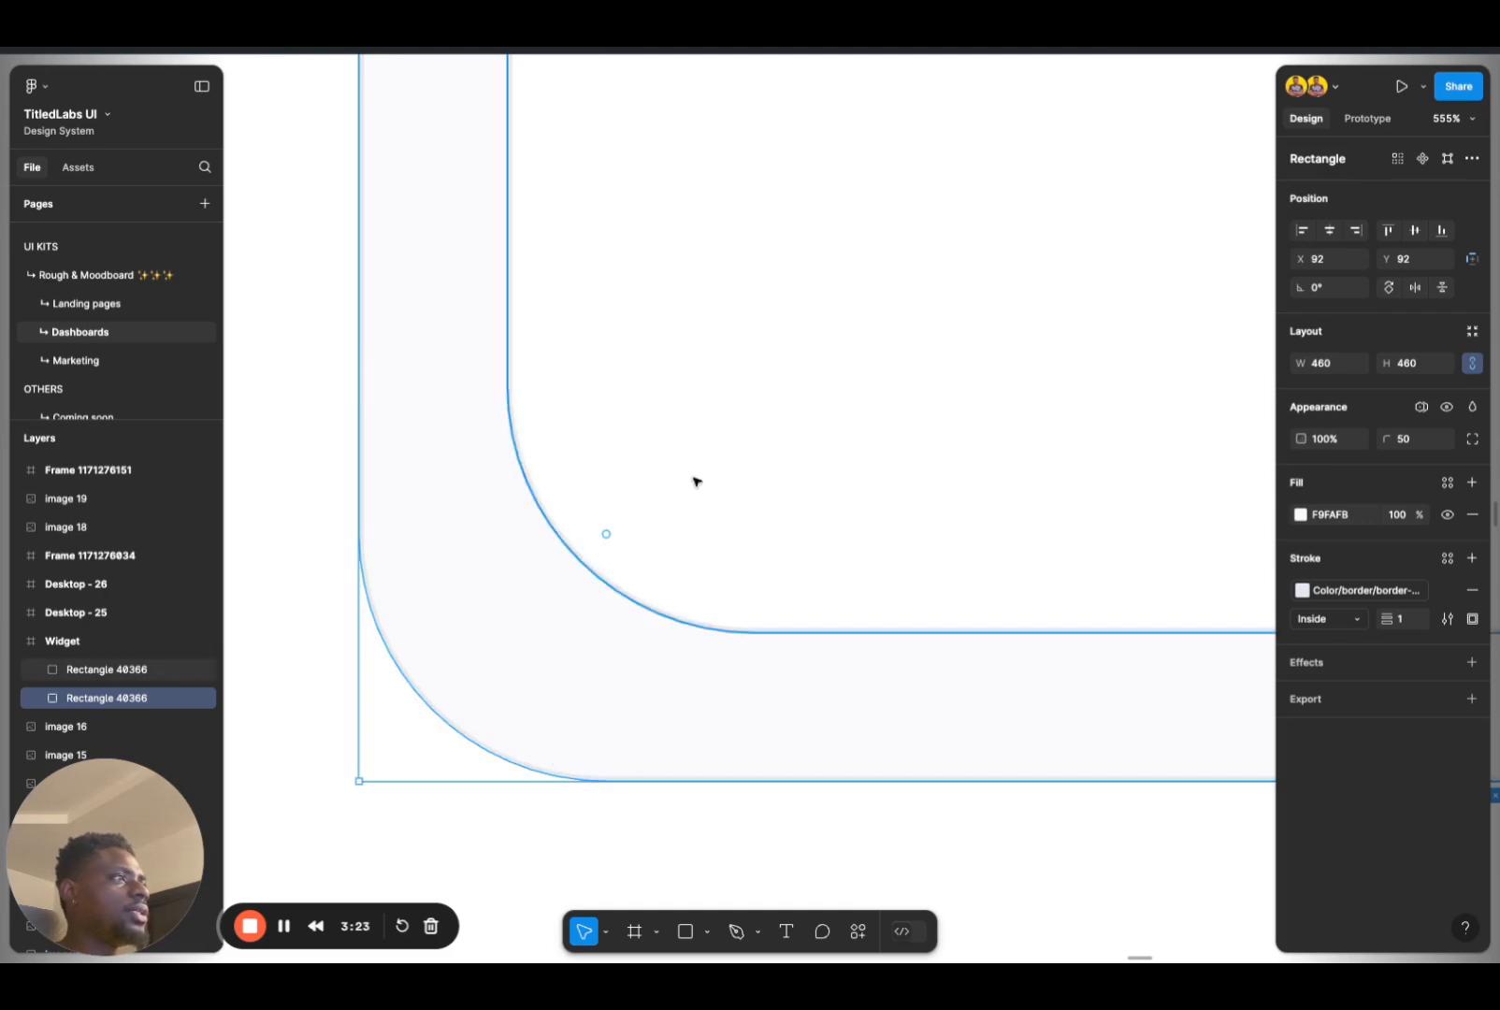
left_click(679, 564)
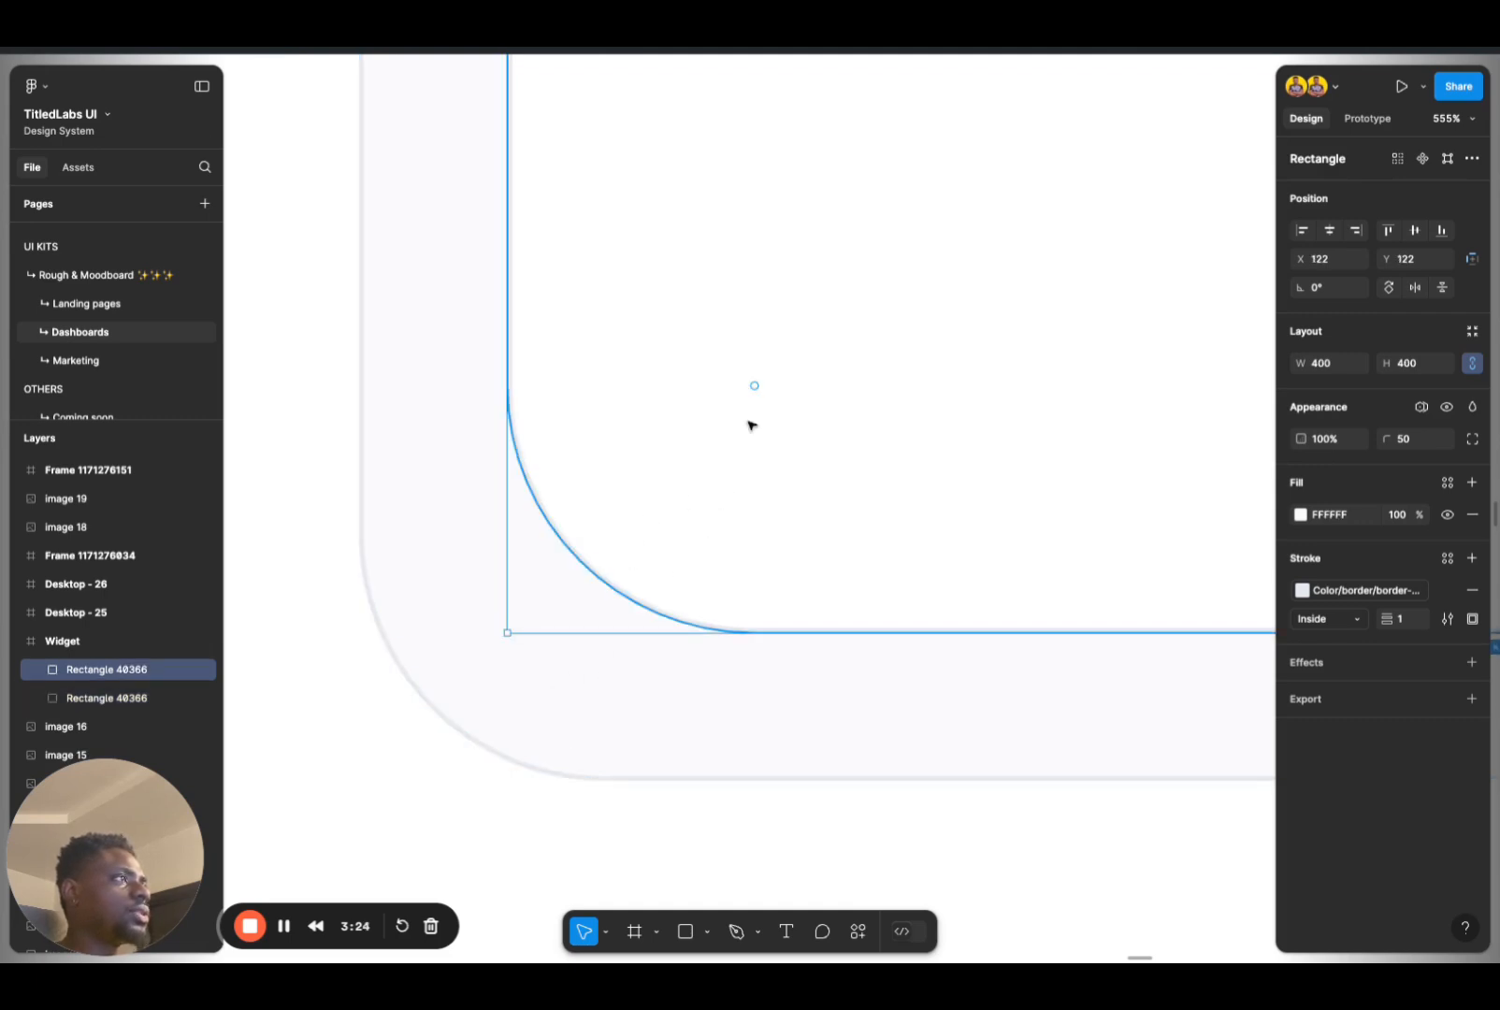
mouse_move(755, 387)
left_mouse_down()
mouse_move(730, 410)
mouse_move(754, 386)
left_mouse_up()
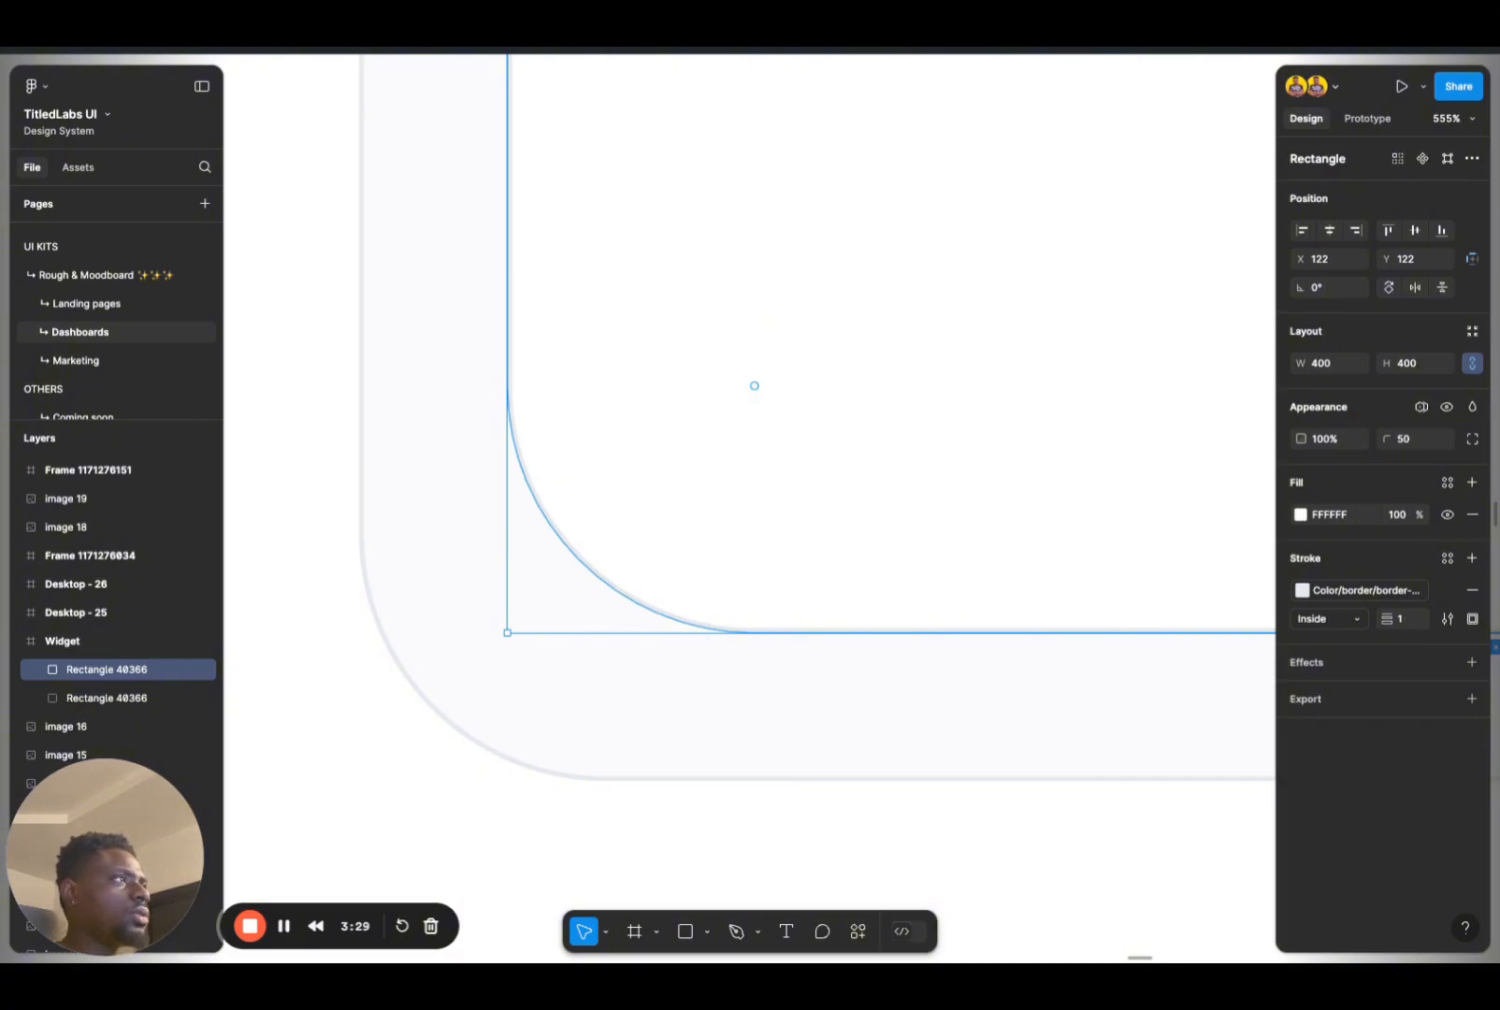
left_click(462, 734)
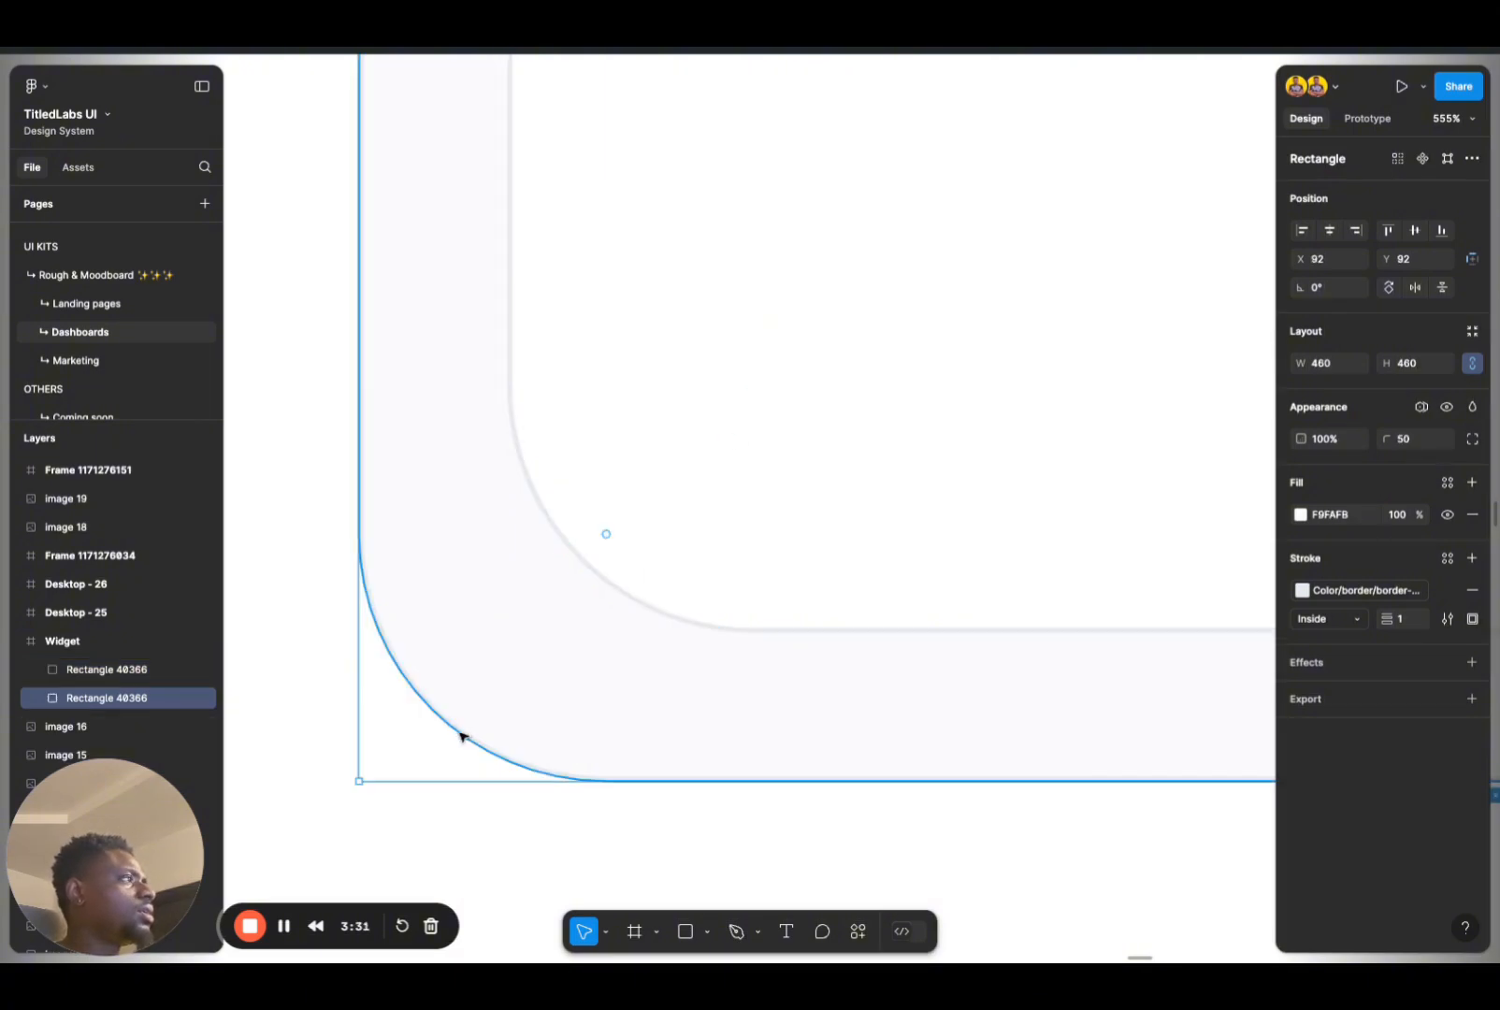
left_click(670, 518, "shift")
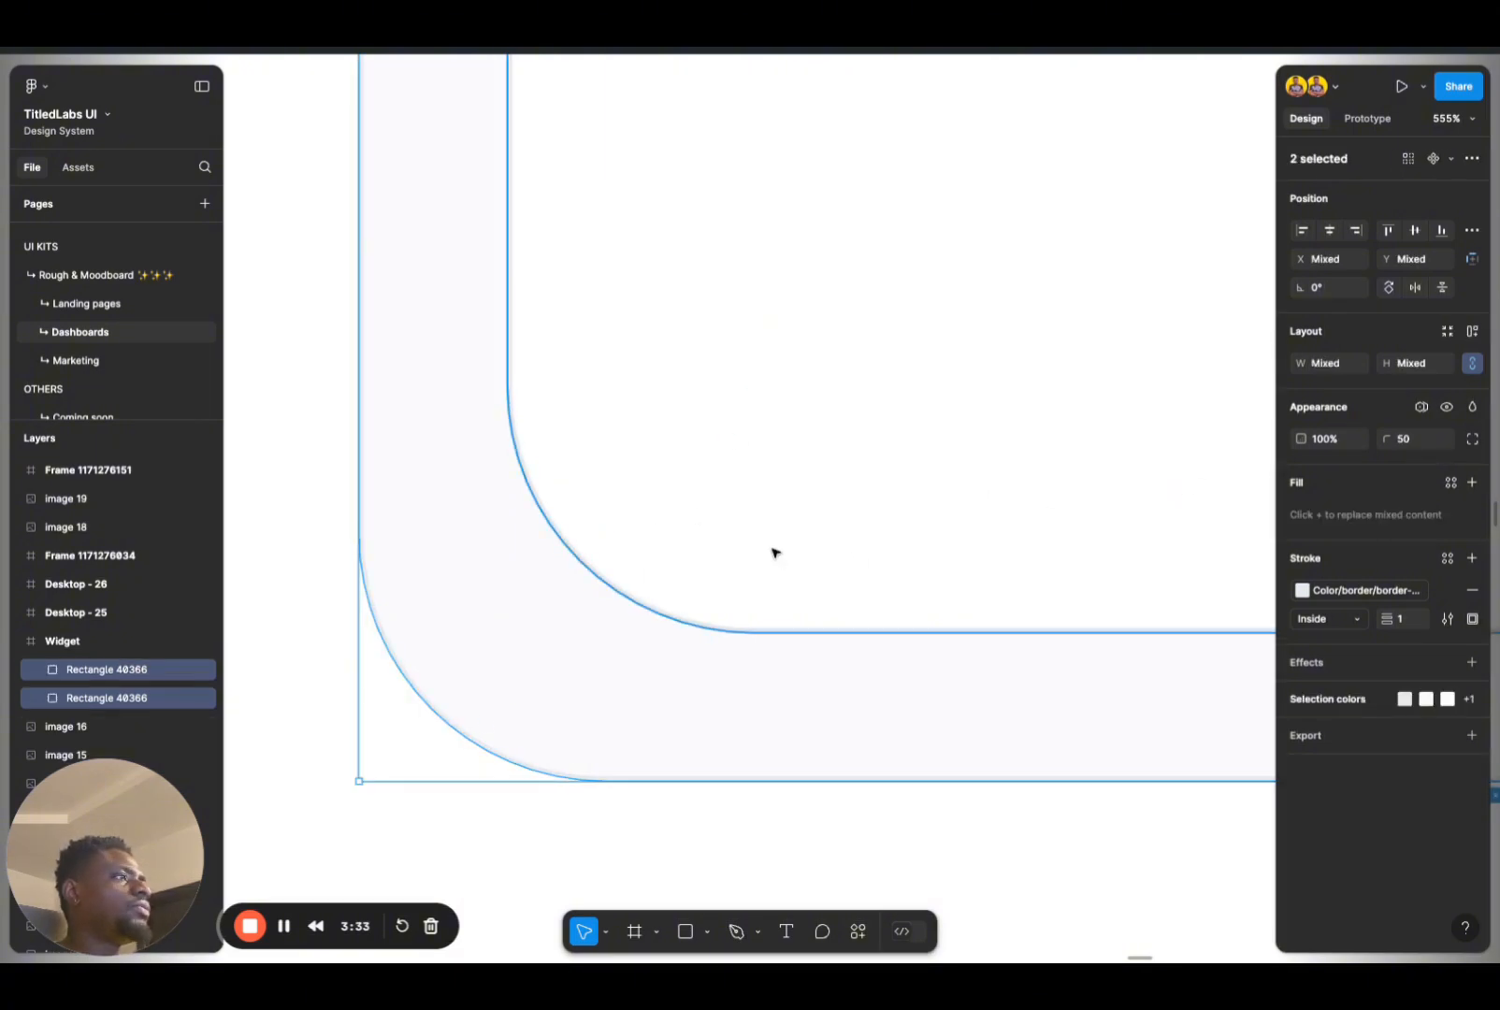
Step: Reduce the corner radius of the inner 400 × 400 square to 39 so its corners follow the outer square's curve
left_click(646, 502)
left_click_drag(755, 387, 686, 455)
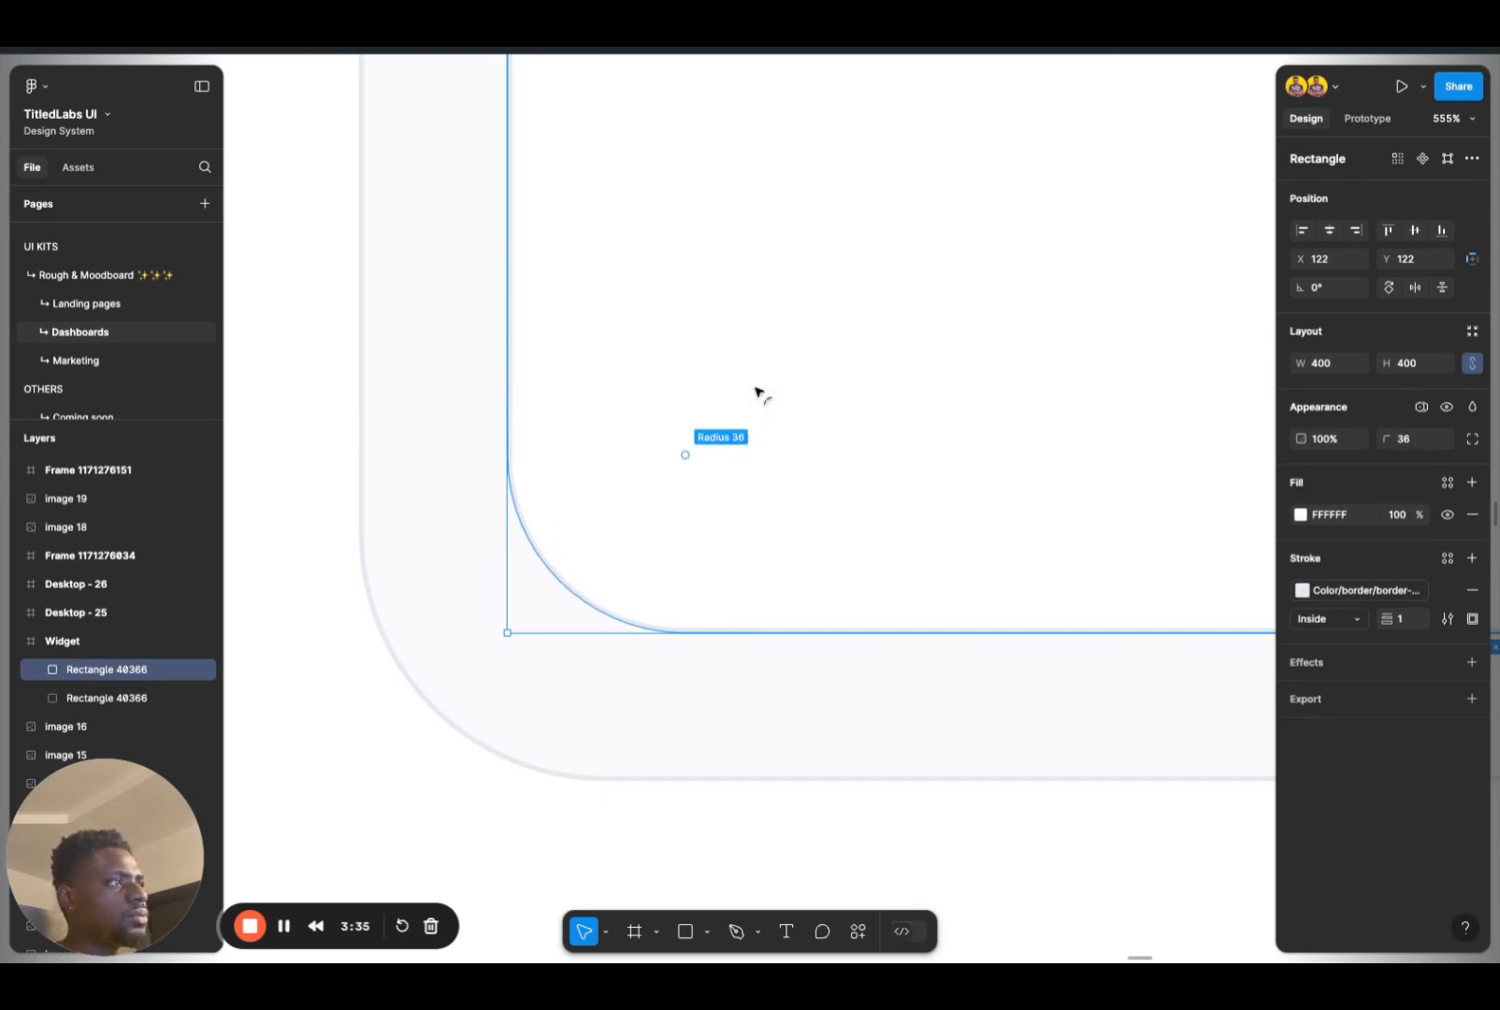
left_click(362, 723)
left_click(627, 500)
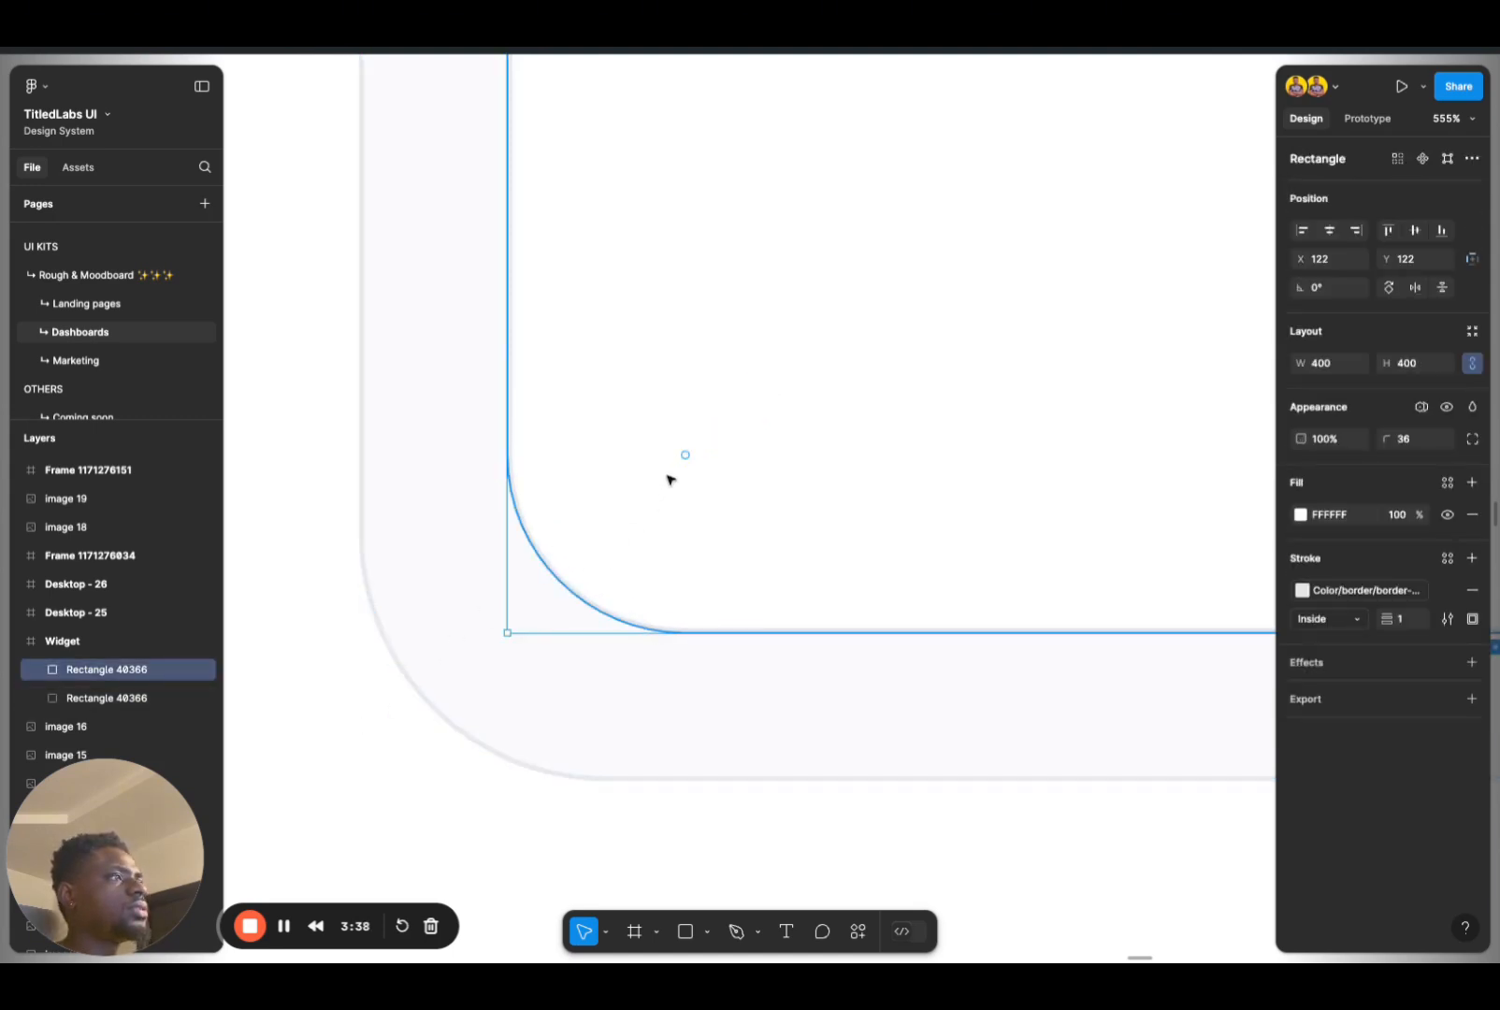
mouse_move(685, 455)
left_mouse_down()
mouse_move(780, 361)
mouse_move(559, 576)
mouse_move(700, 435)
left_mouse_up()
left_click(416, 744)
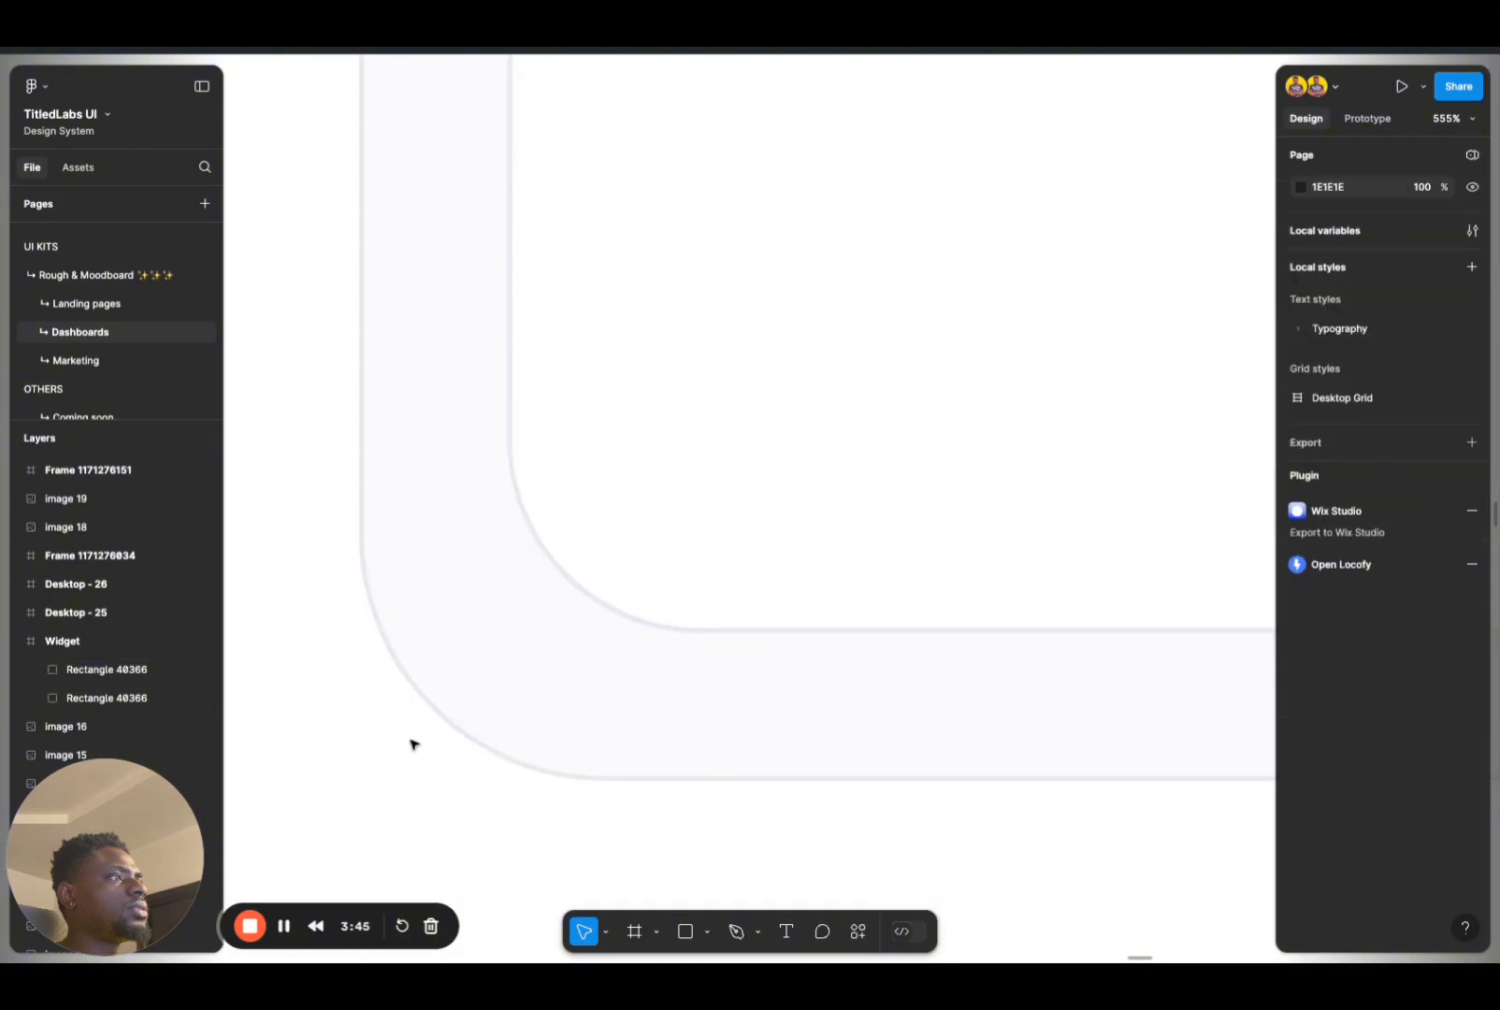
scroll(787, 435, "down", 3)
scroll(787, 435, "down", 3)
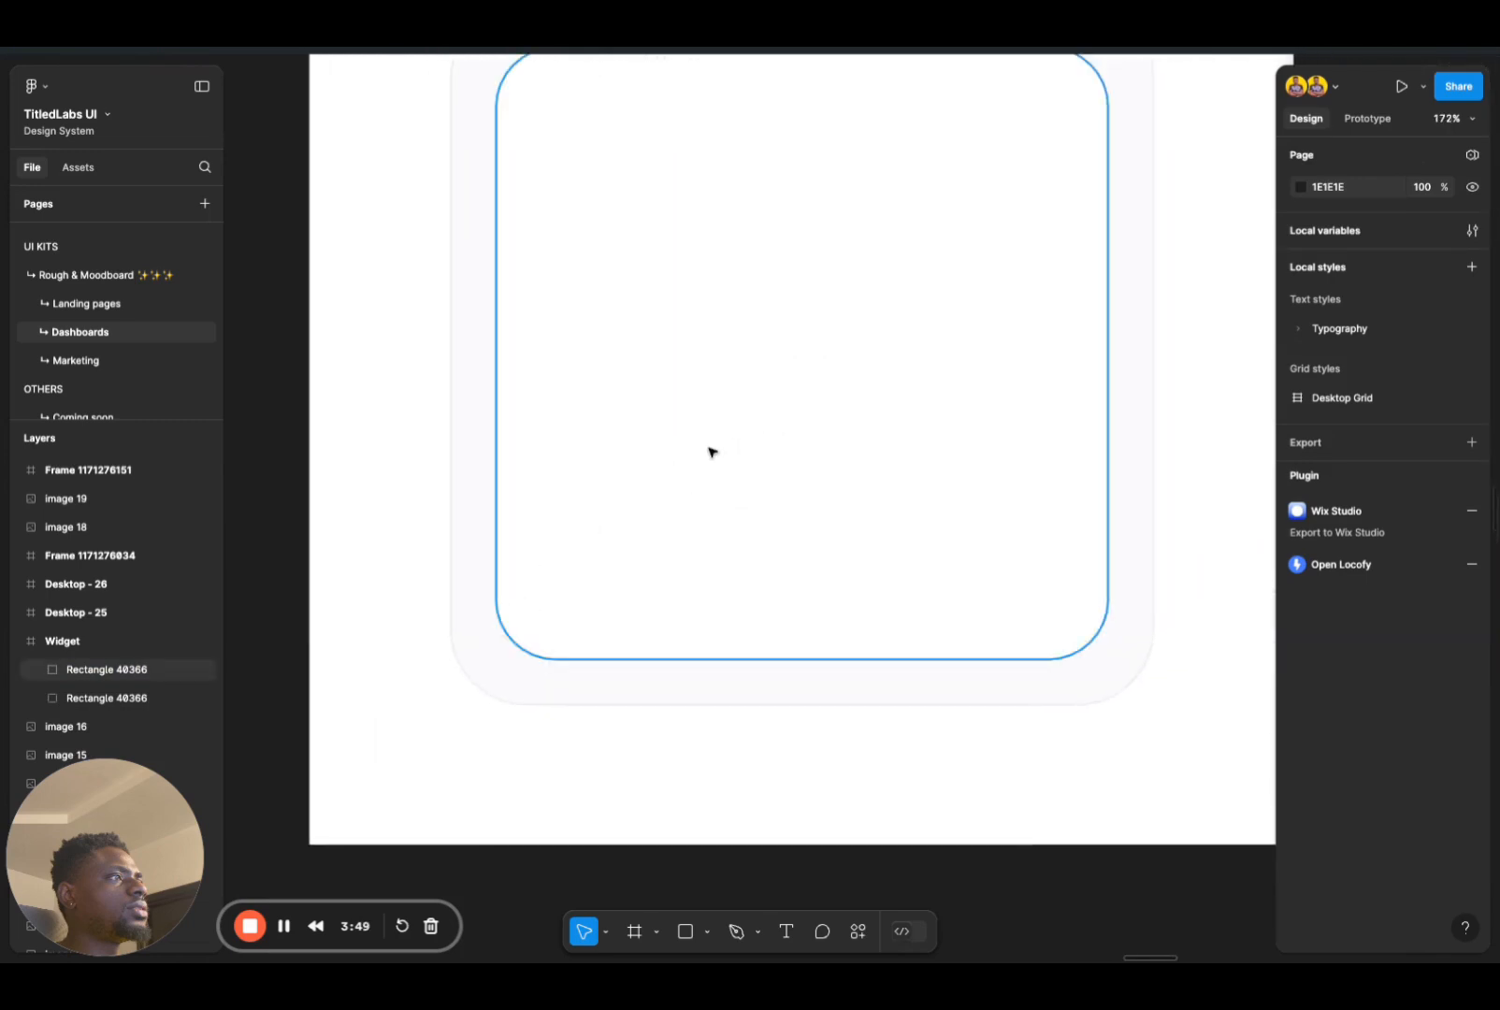
scroll(710, 451, "up", 2)
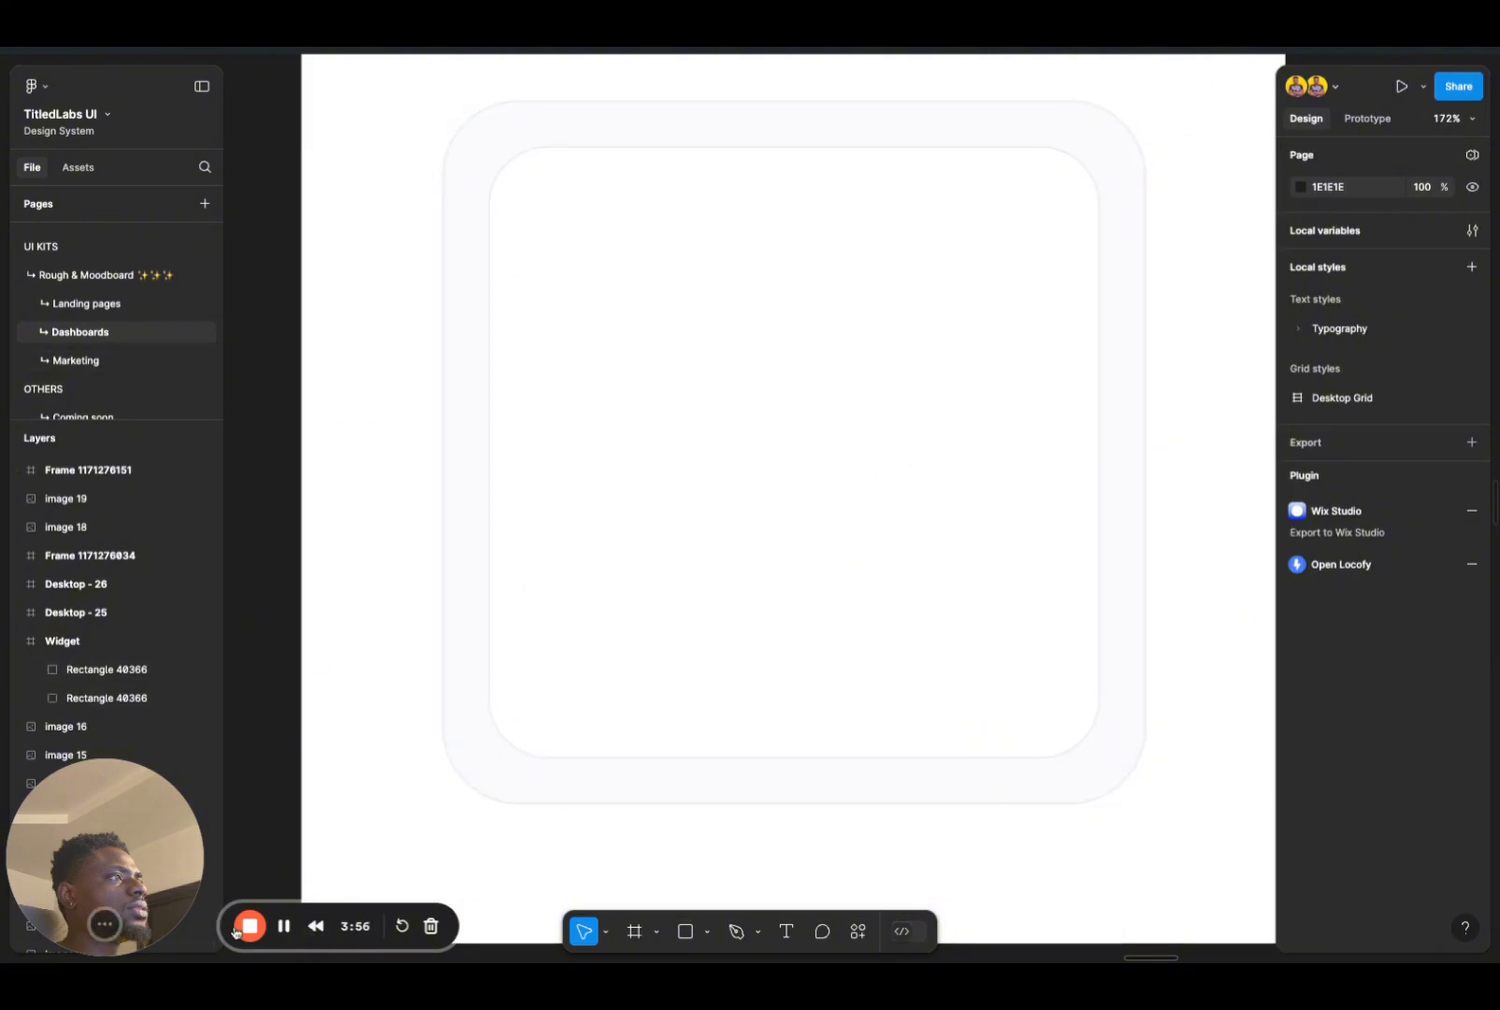
mouse_move(101, 926)
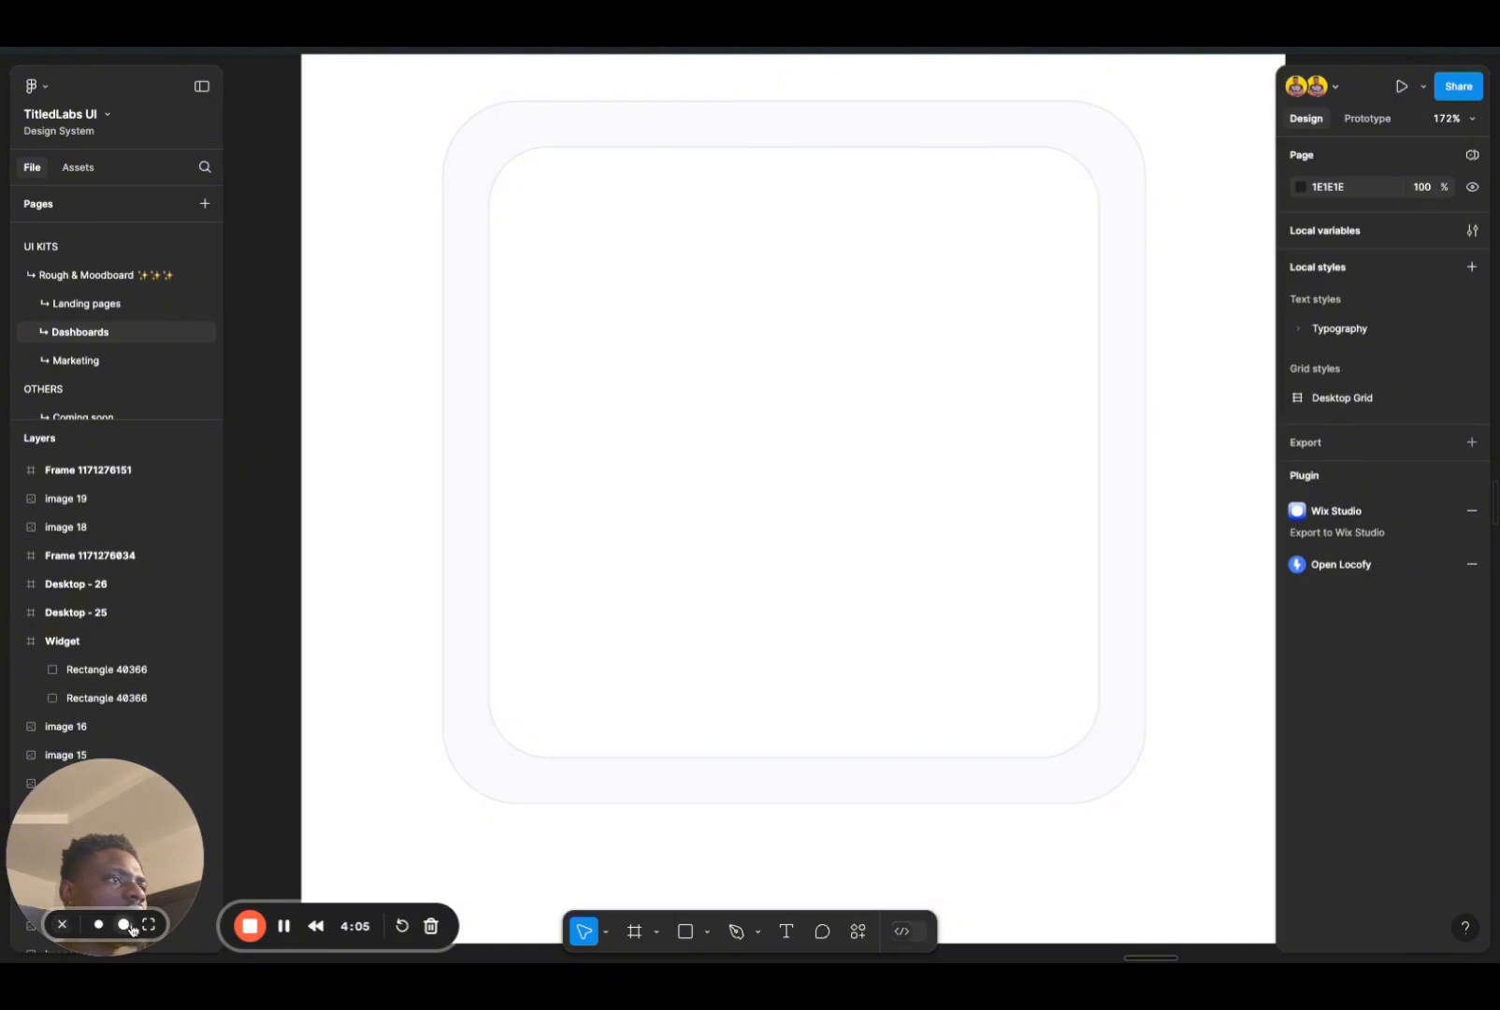
left_click(129, 927)
left_click(148, 926)
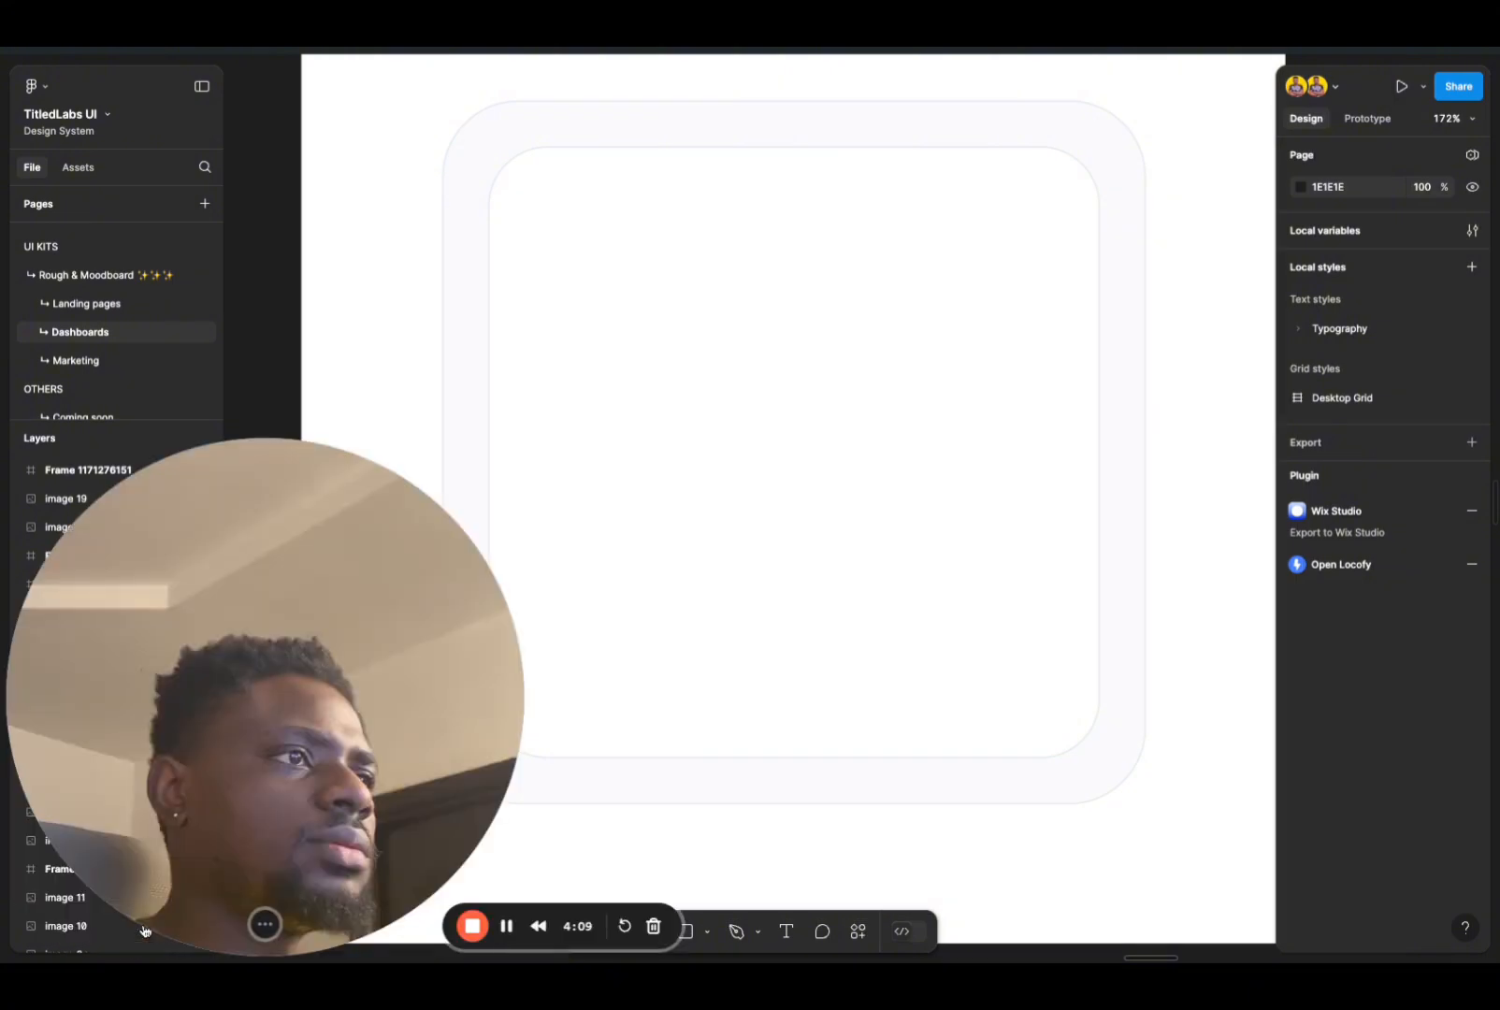
left_click(149, 925)
left_click(259, 925)
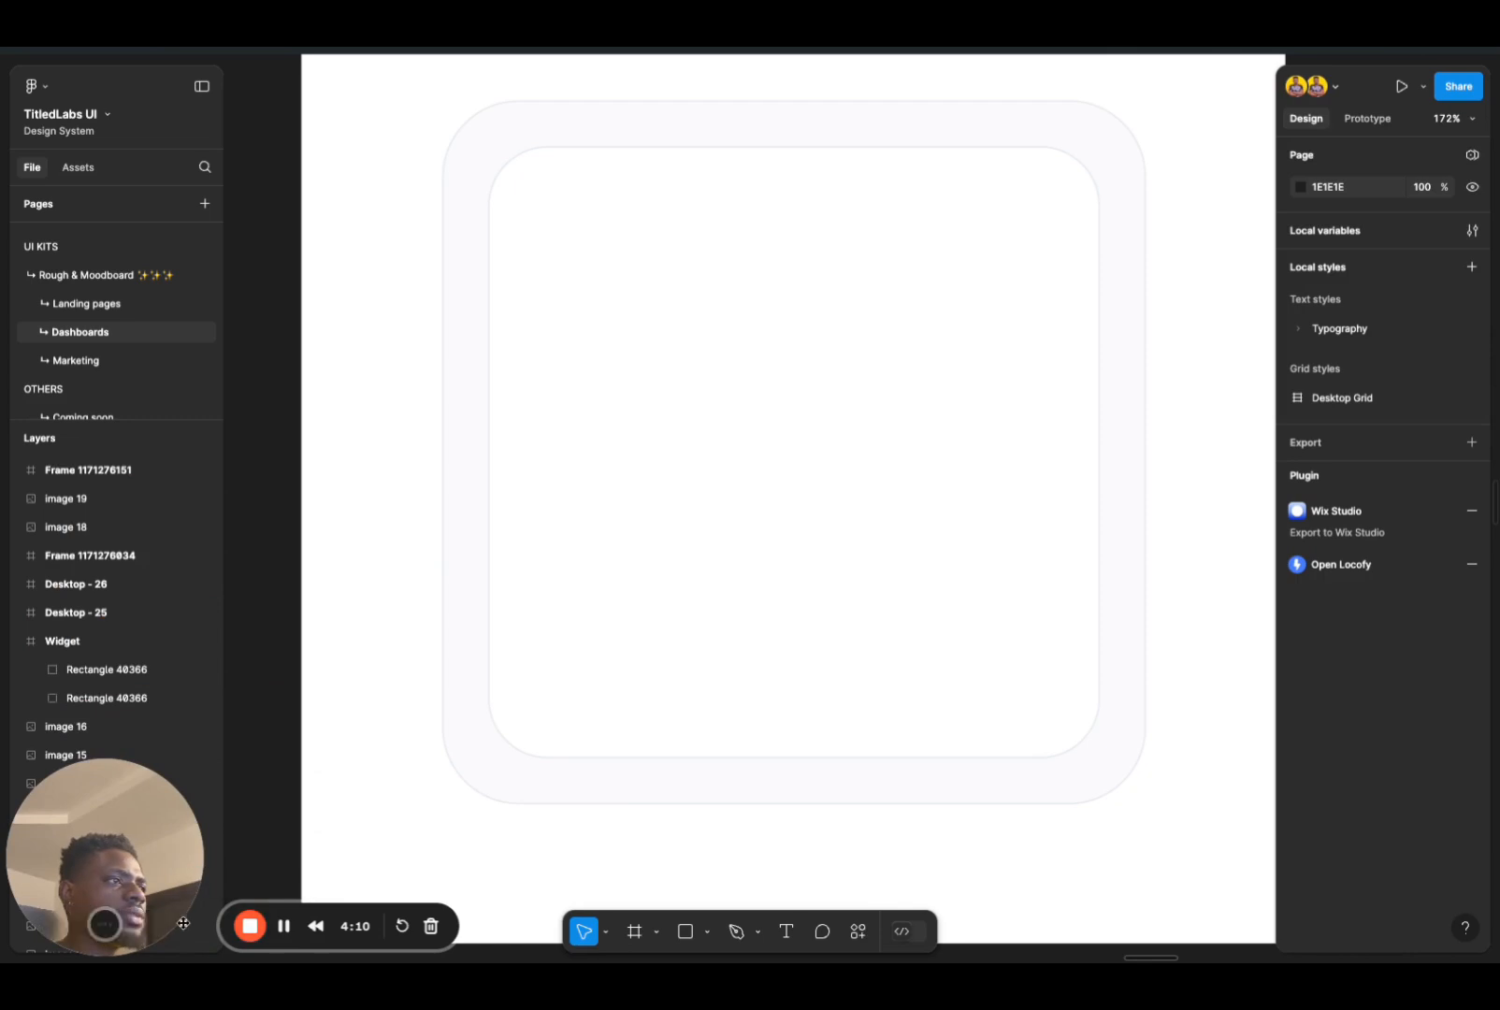
left_click(62, 924)
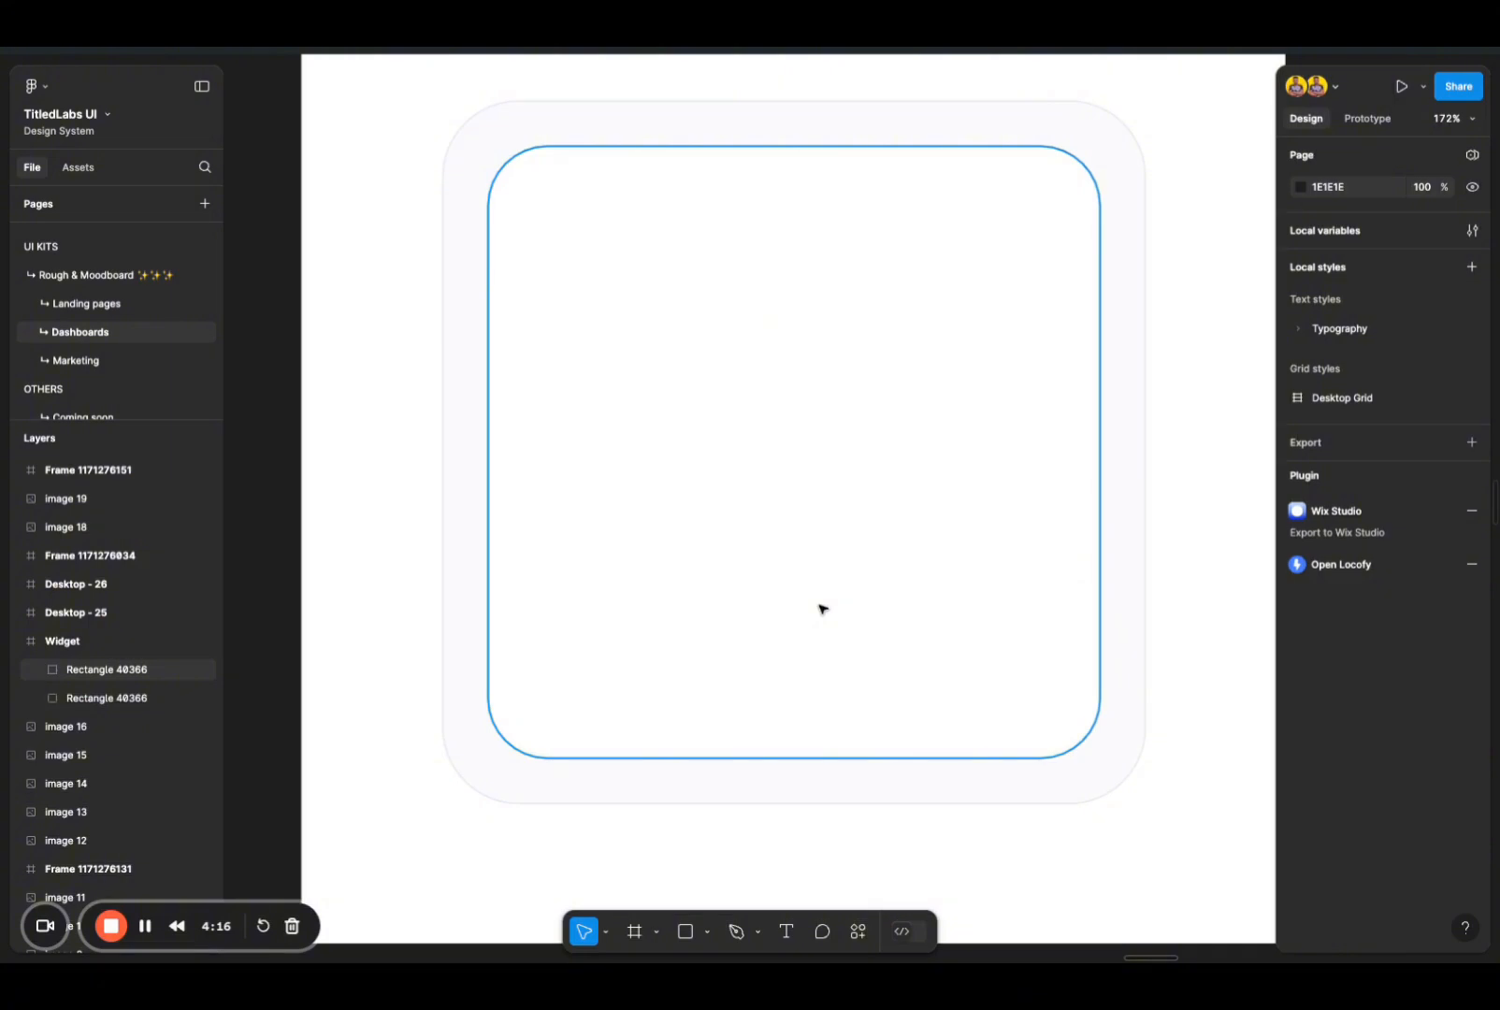
scroll(822, 609, "up", 1)
scroll(823, 609, "down", 2)
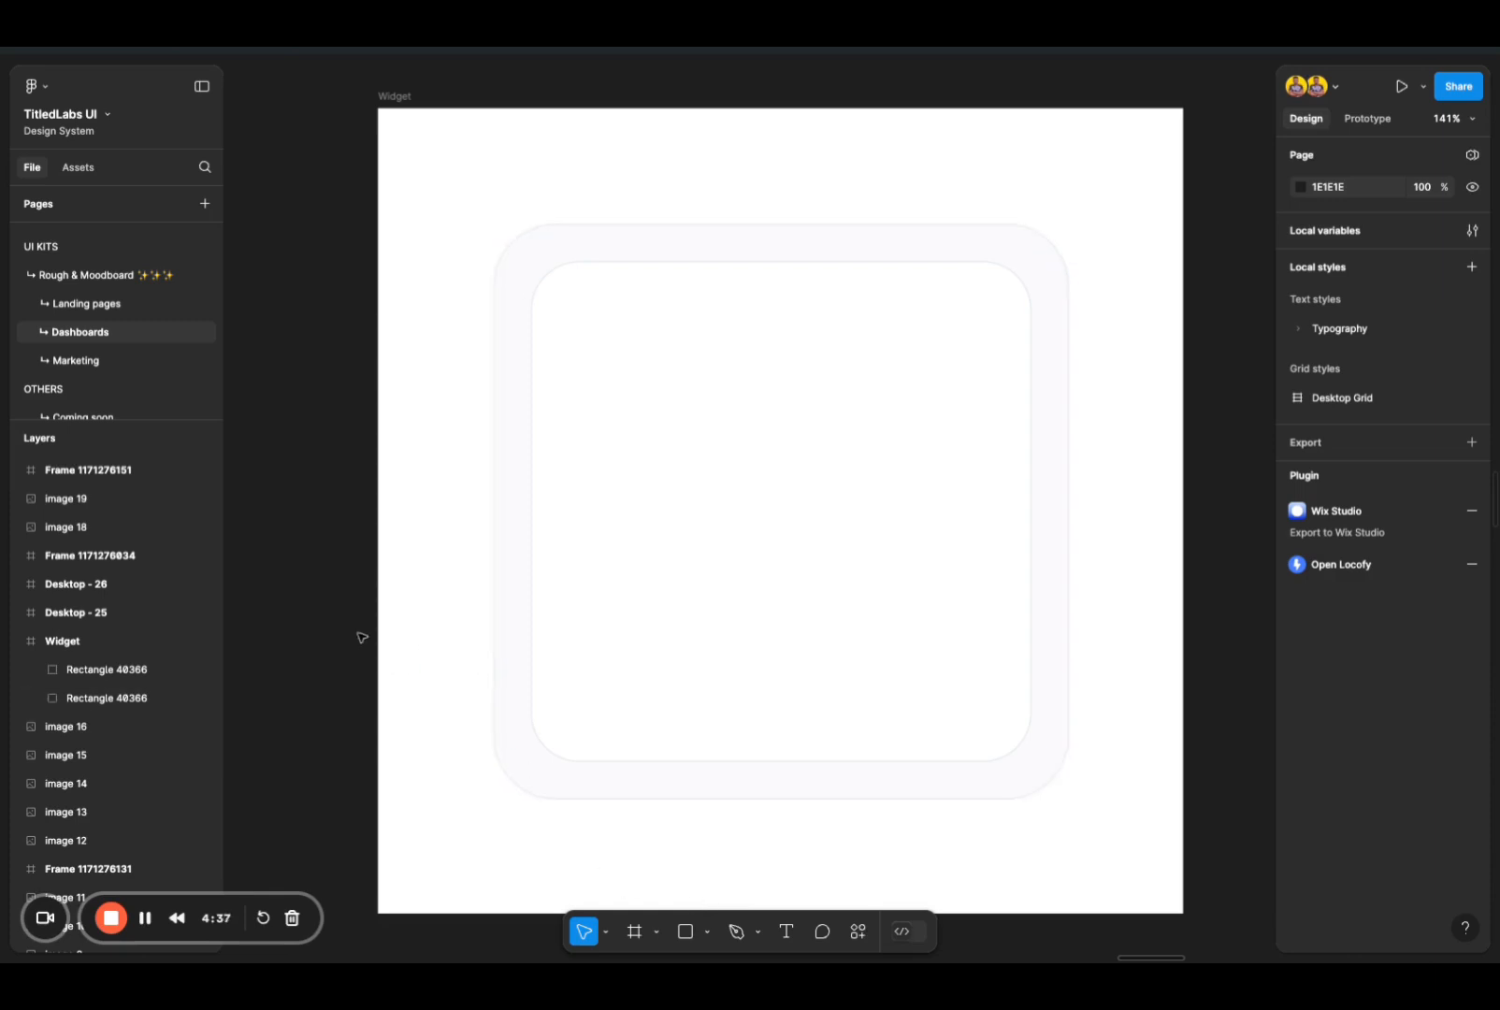
scroll(458, 602, "down", 1)
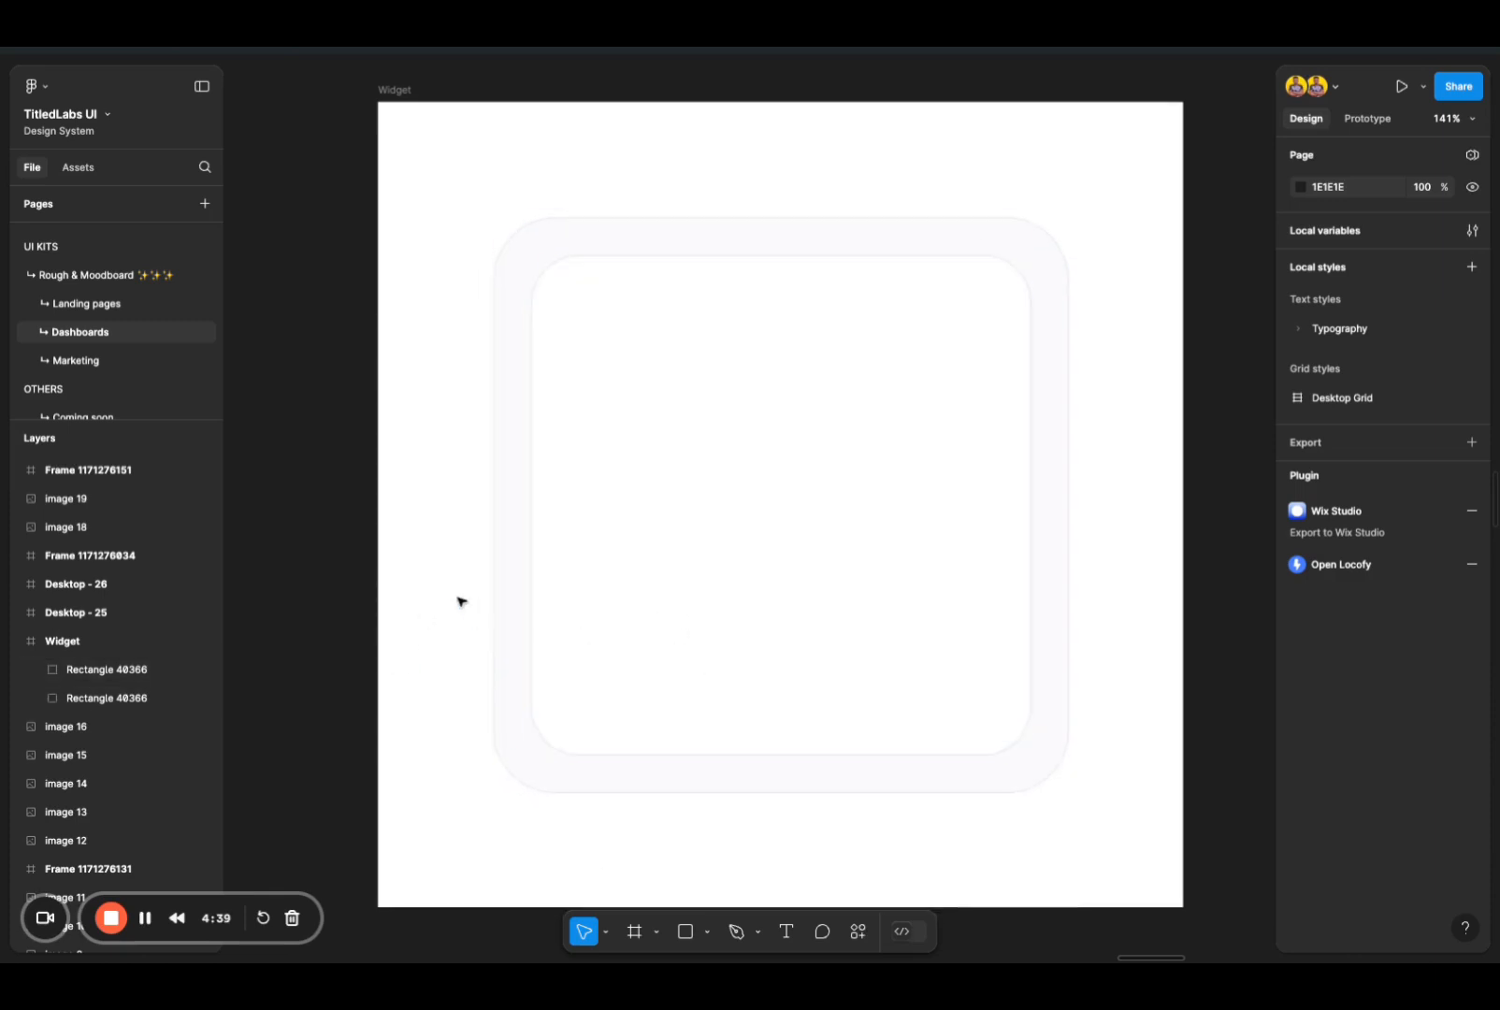
left_click(770, 540)
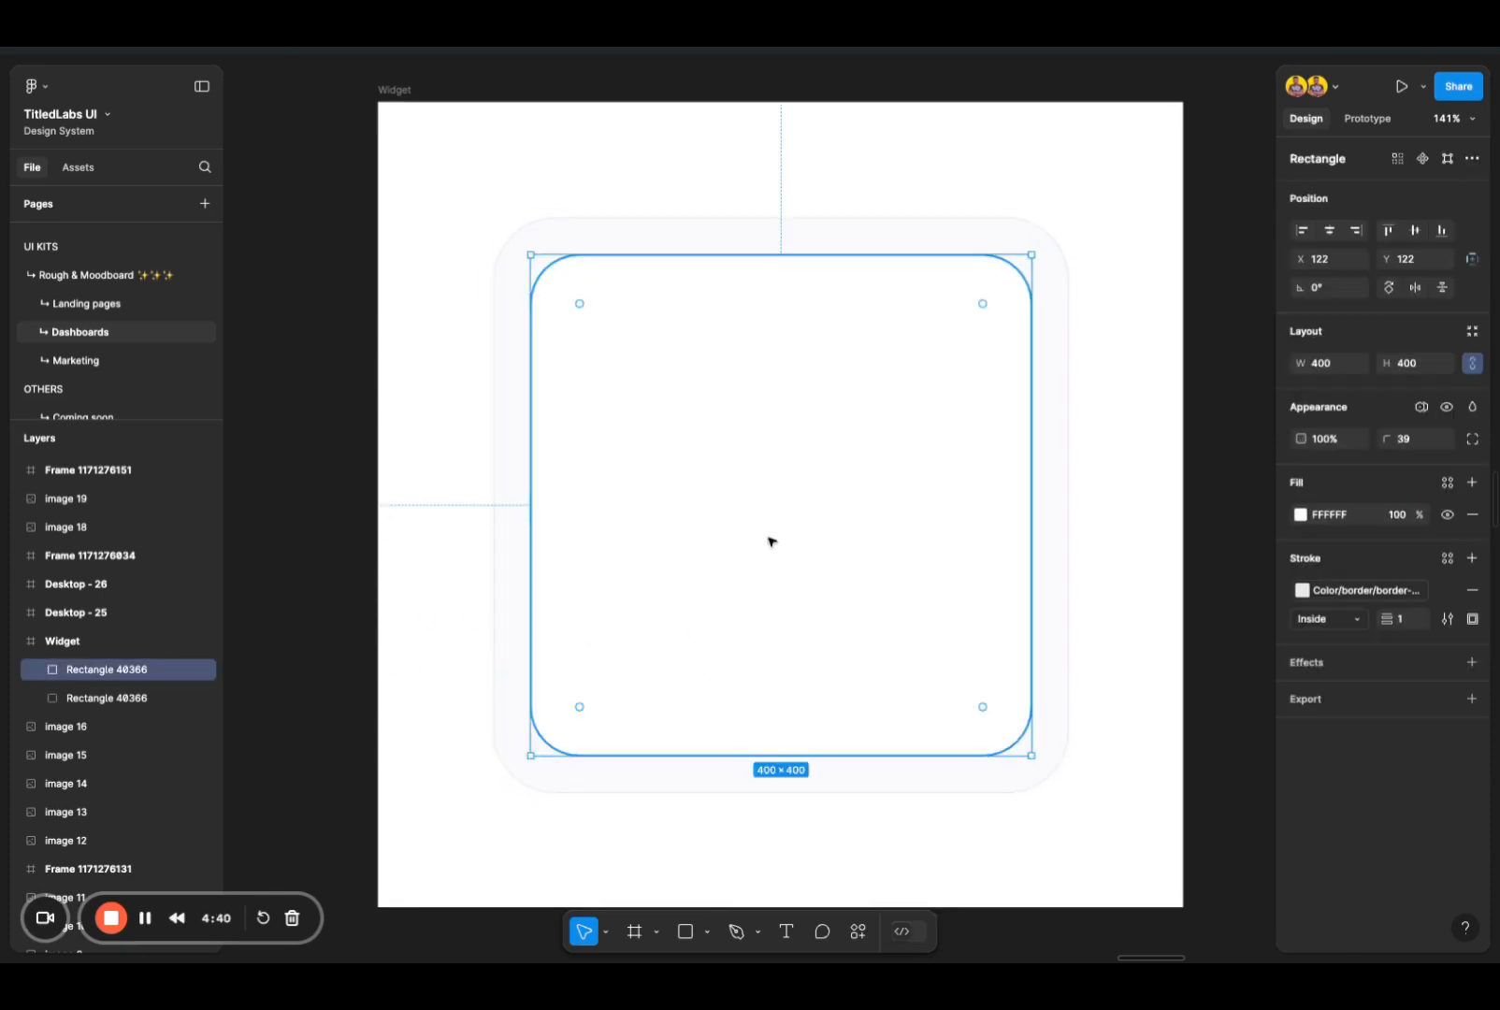
left_click(332, 462)
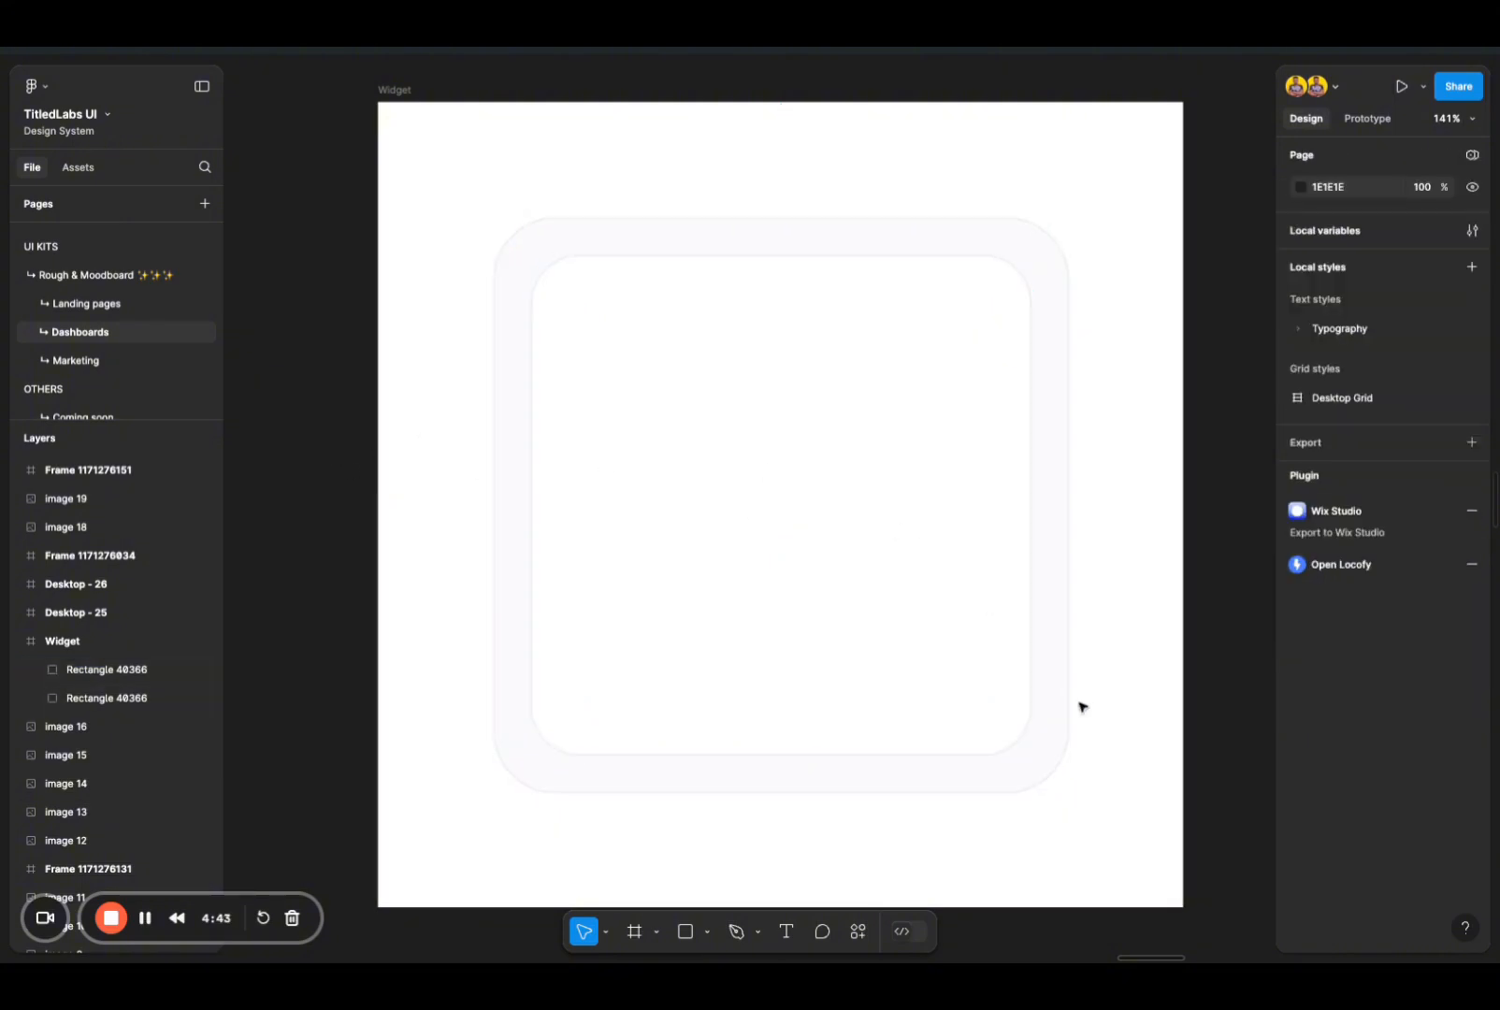
Step: Add an effect to the outer 460 × 460 rounded square and make it an inner shadow
right_click(846, 802)
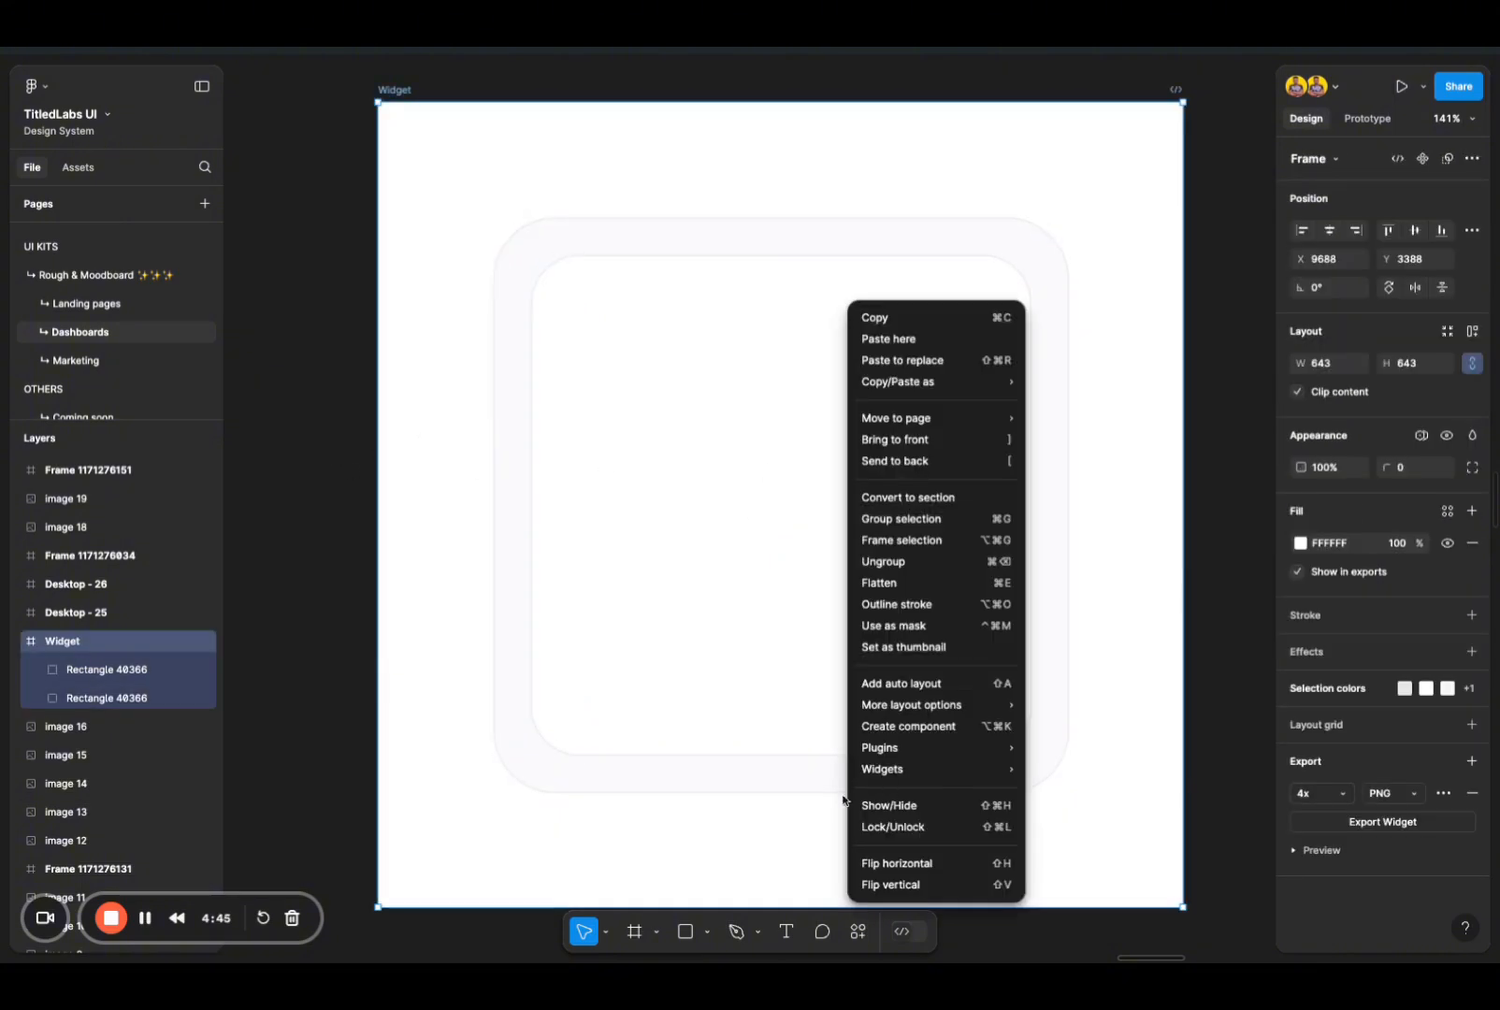
left_click(759, 820)
left_click(861, 789)
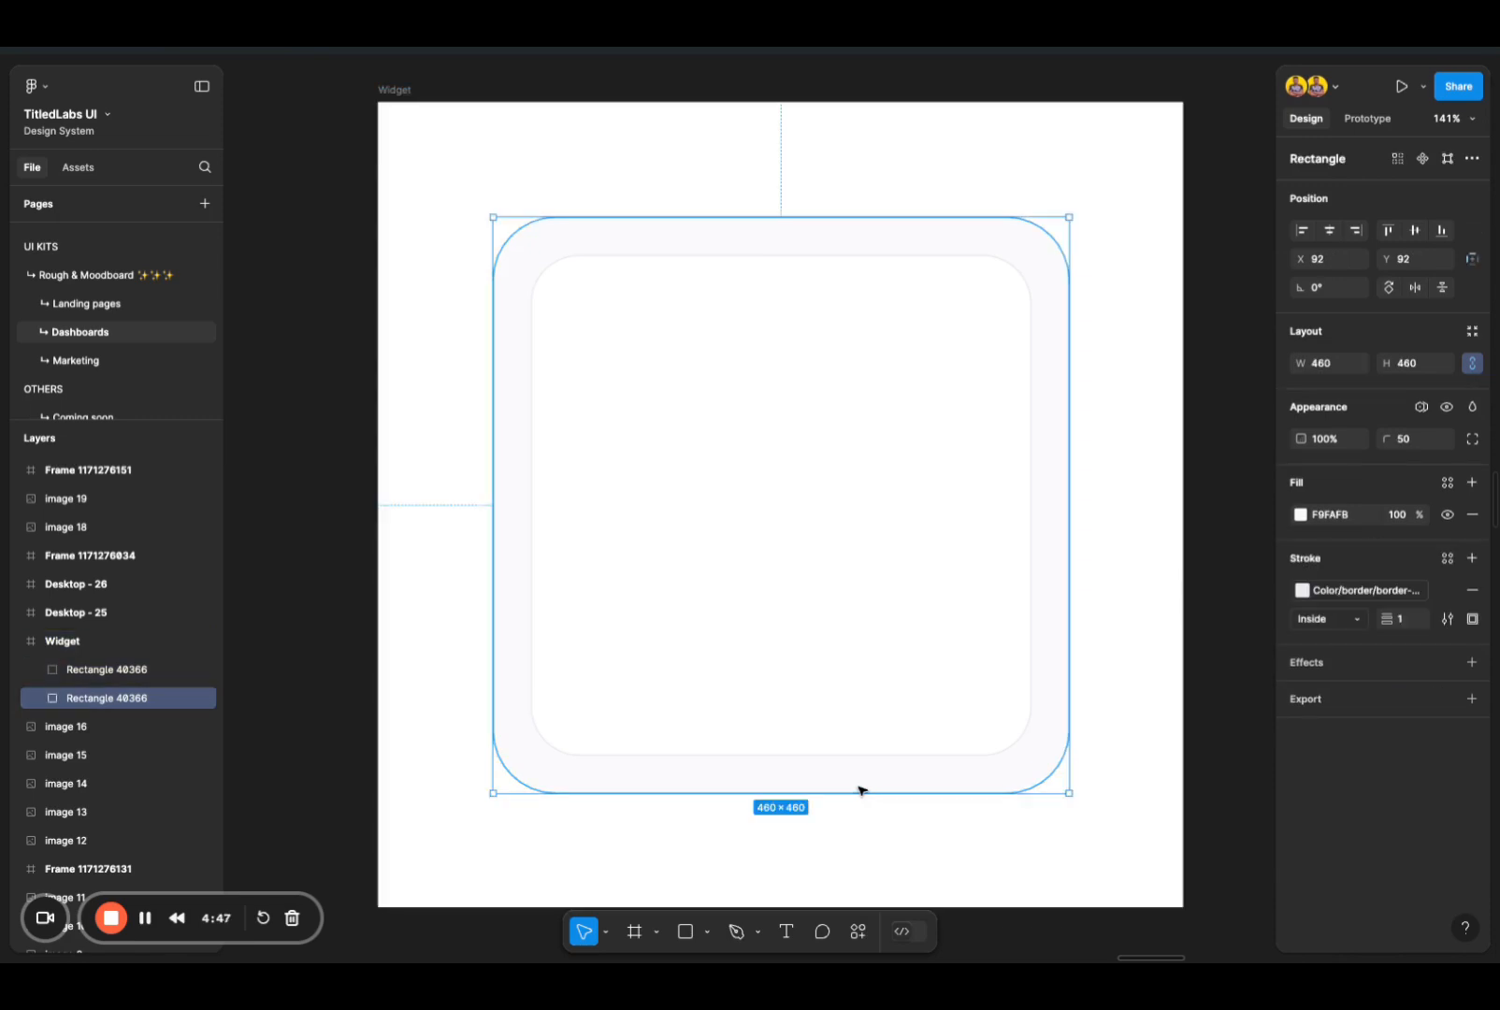
left_click(1307, 661)
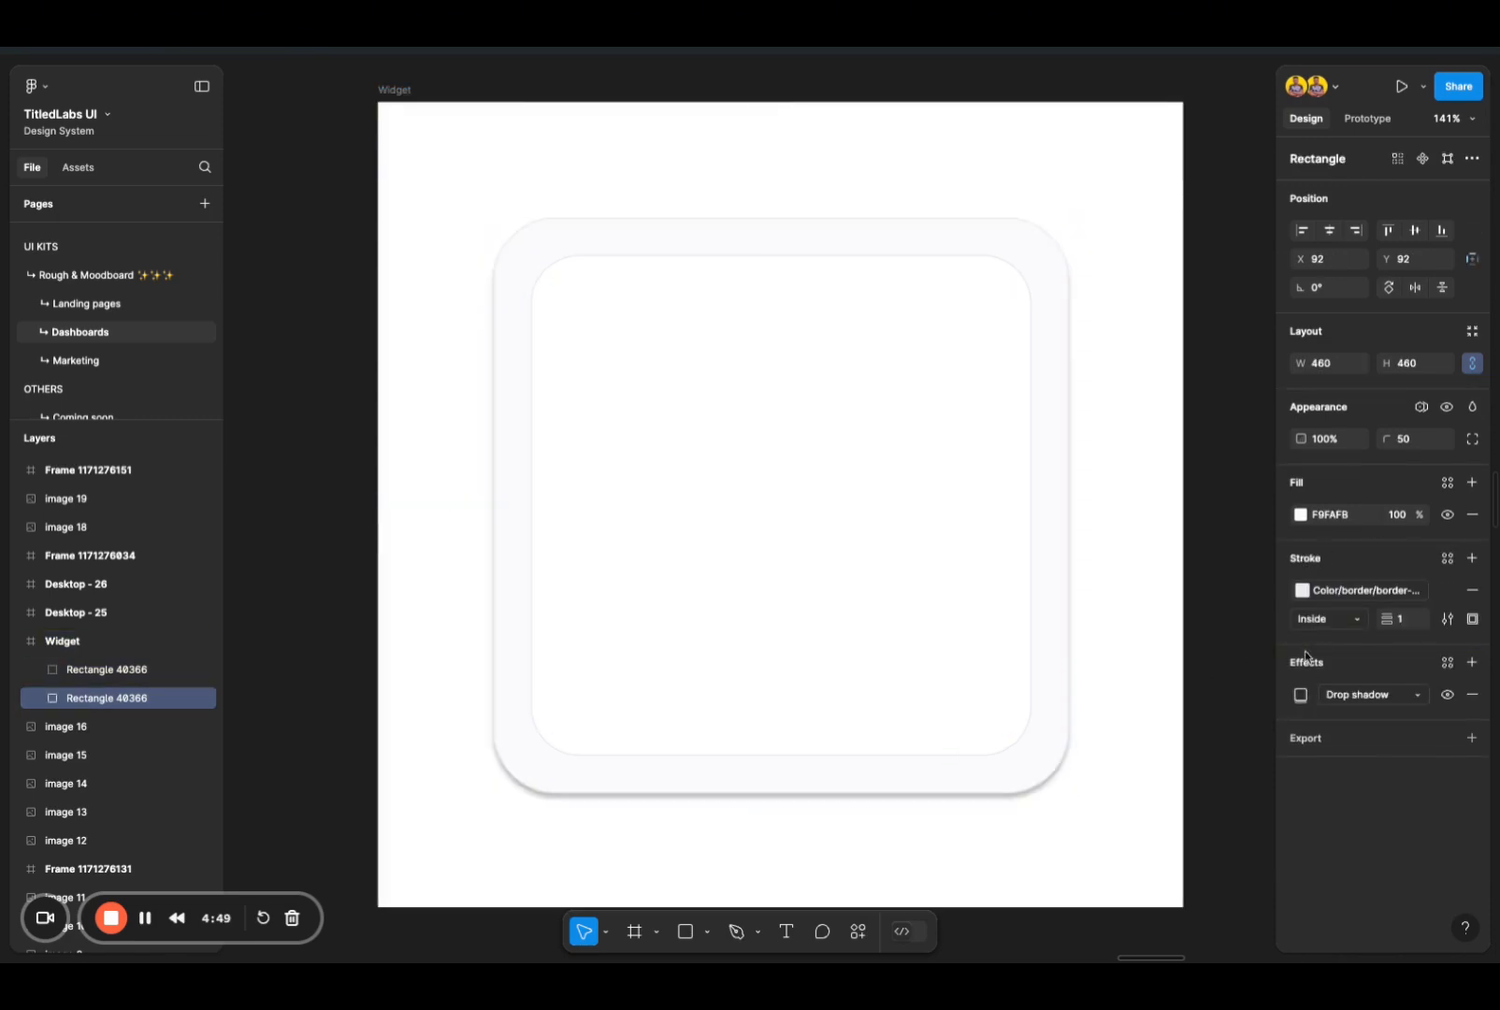
left_click(1368, 699)
left_click(1369, 676)
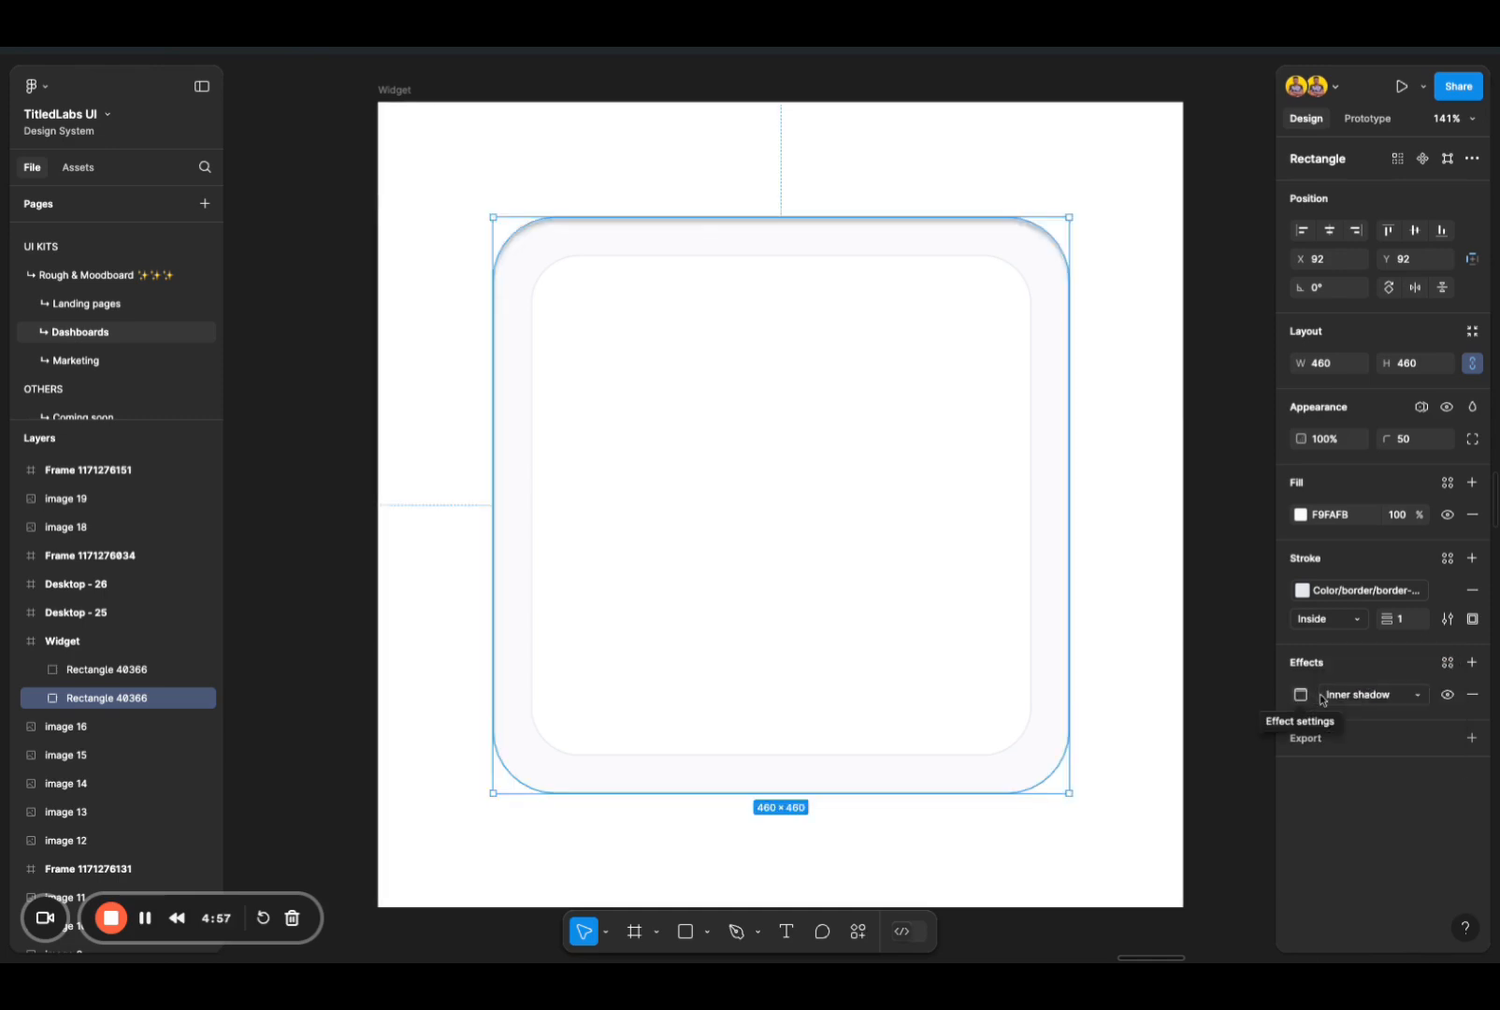
Step: Set the blur of the outer square's inner shadow to 40
left_click(1205, 323)
scroll(745, 187, "up", 5)
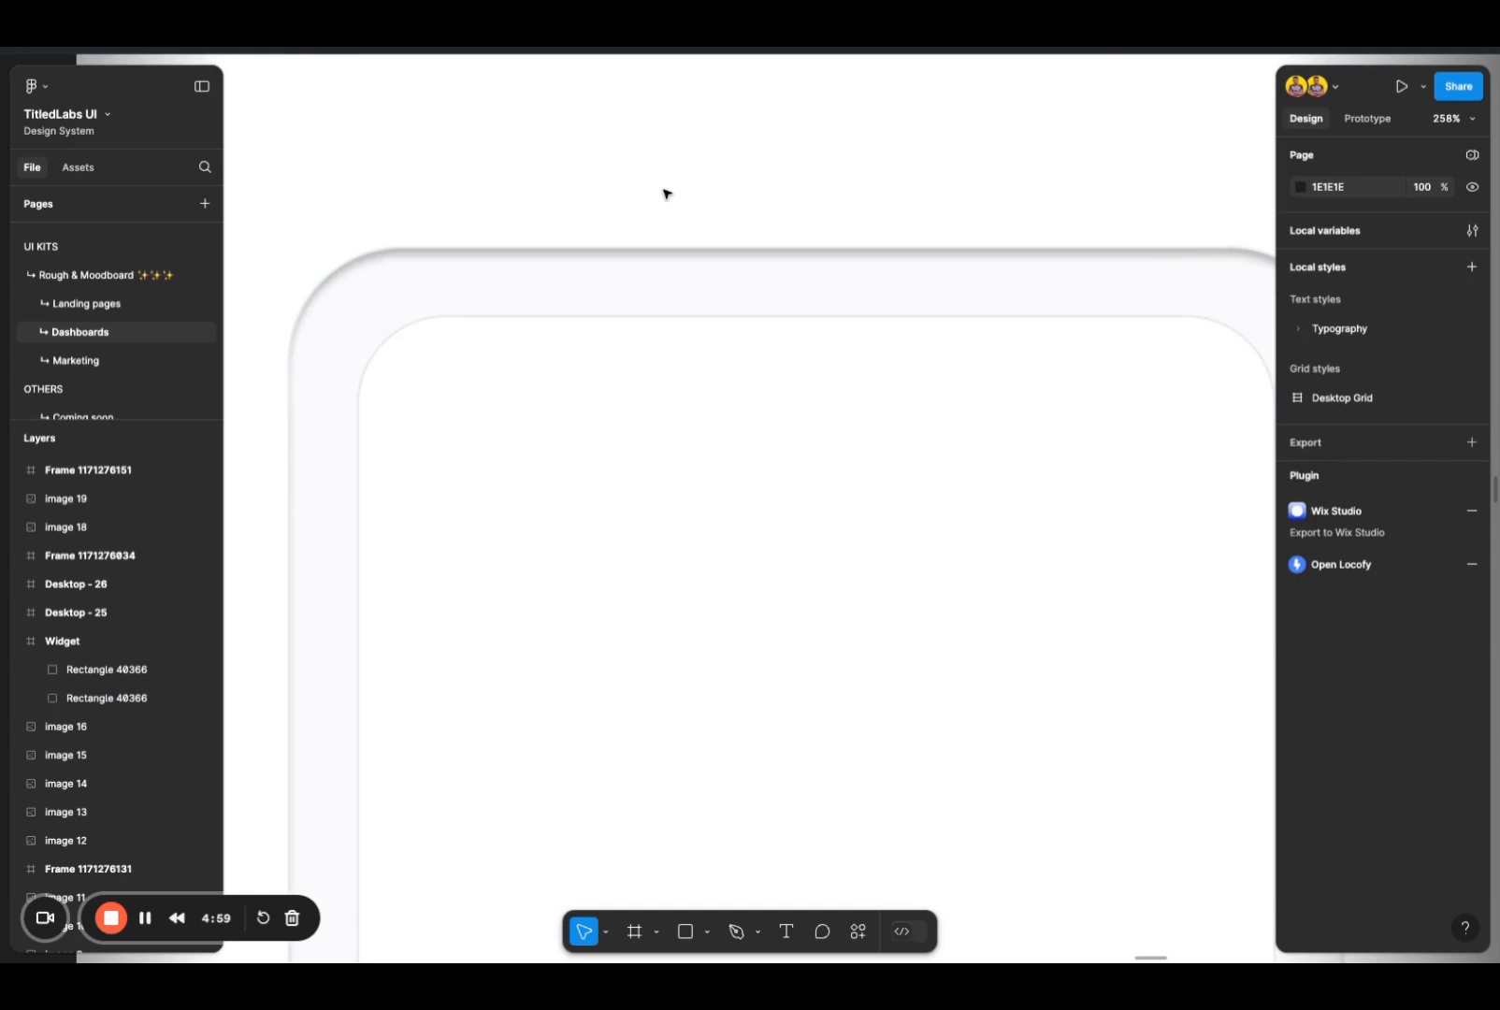
scroll(511, 516, "down", 3)
scroll(510, 516, "down", 3)
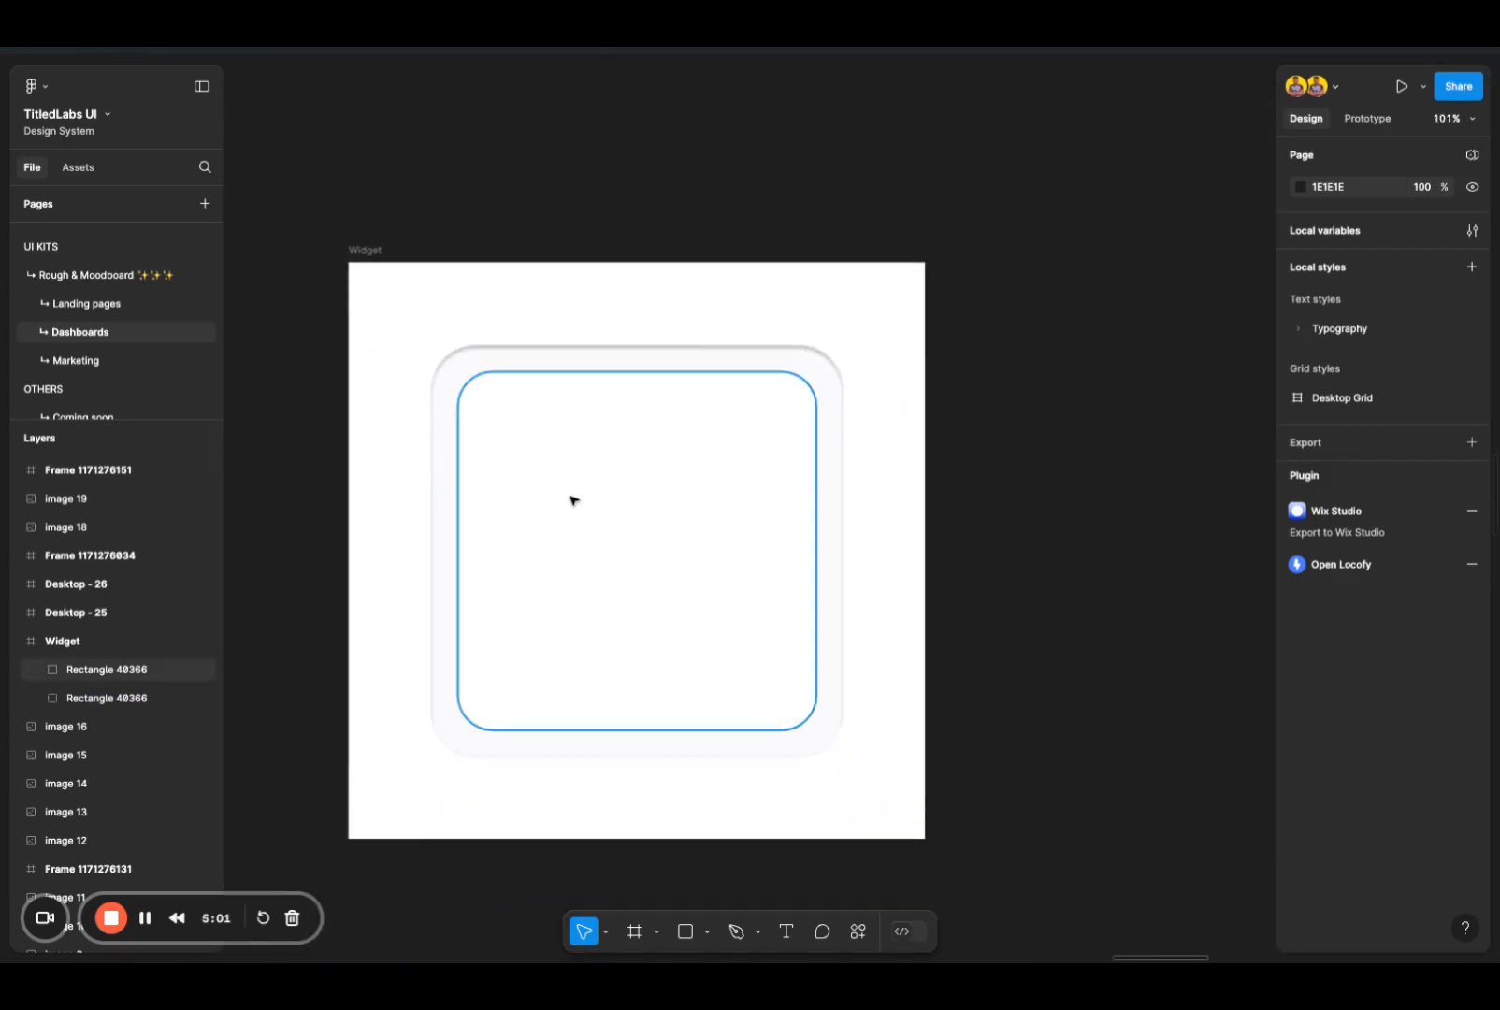
scroll(595, 495, "up", 2)
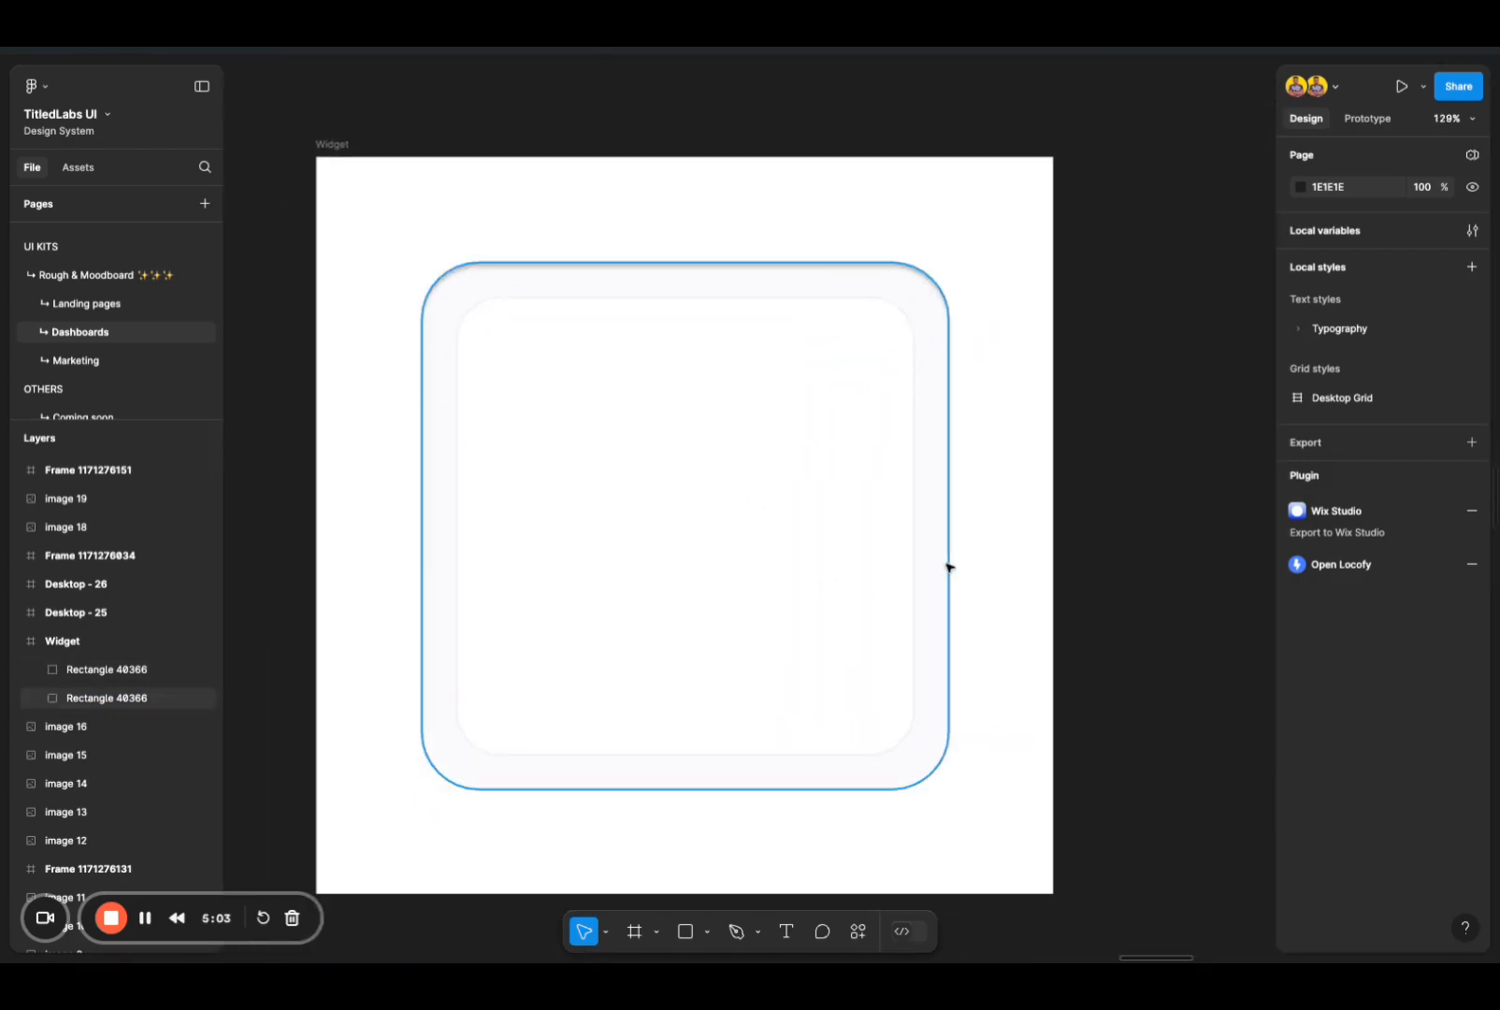
left_click(948, 569)
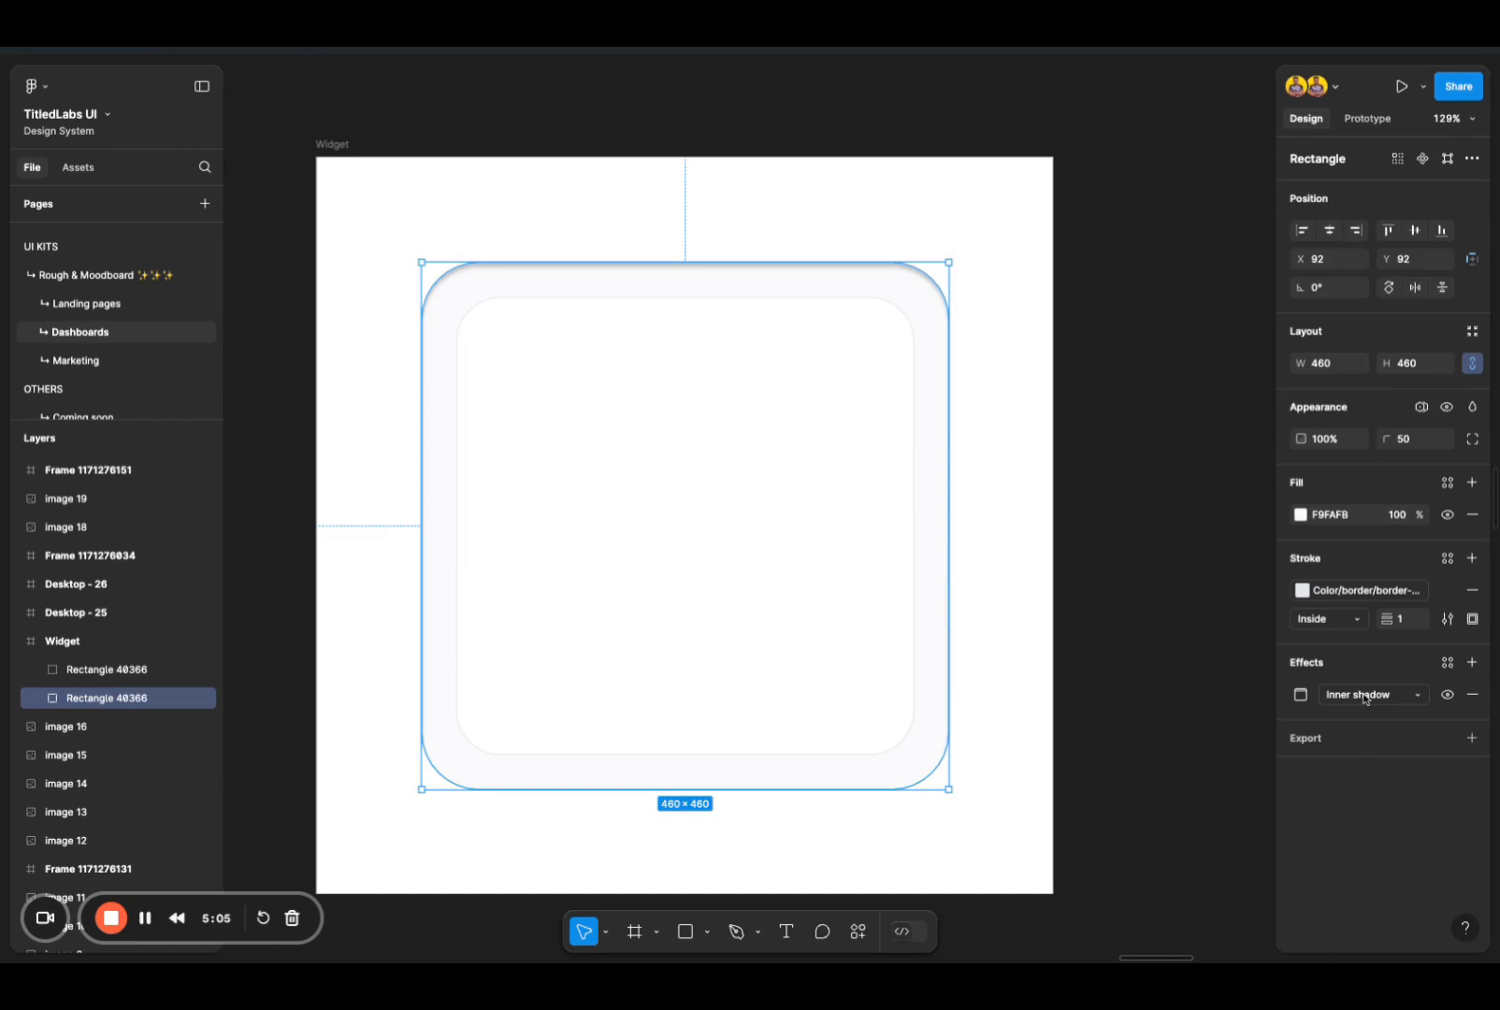
left_click(1300, 694)
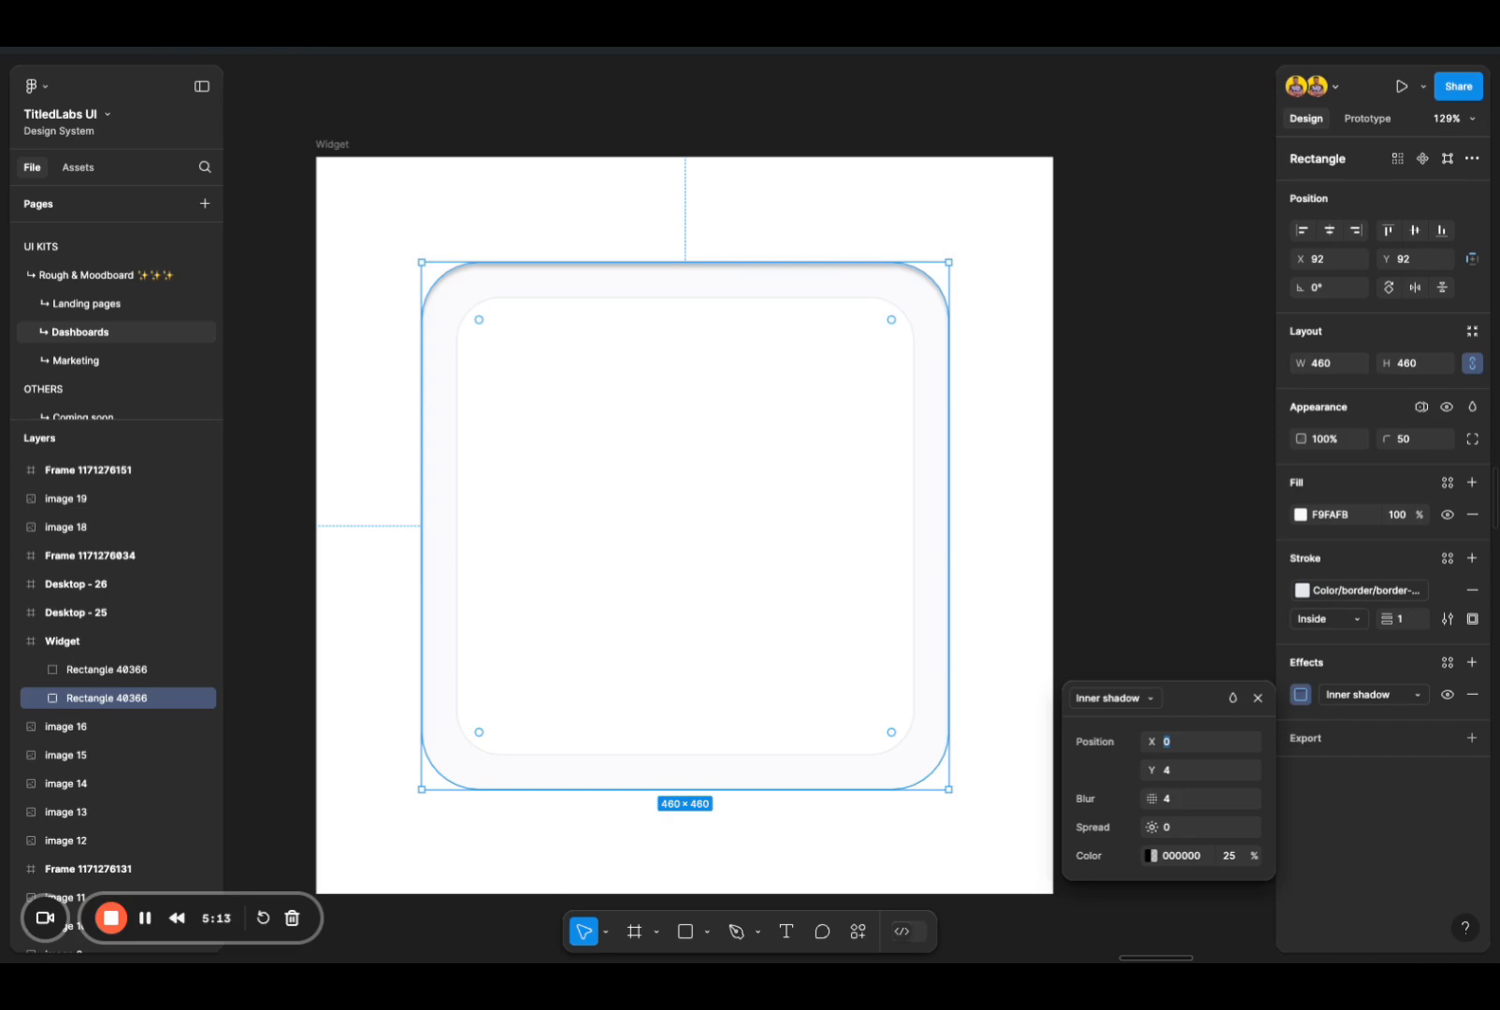
left_click(1158, 798)
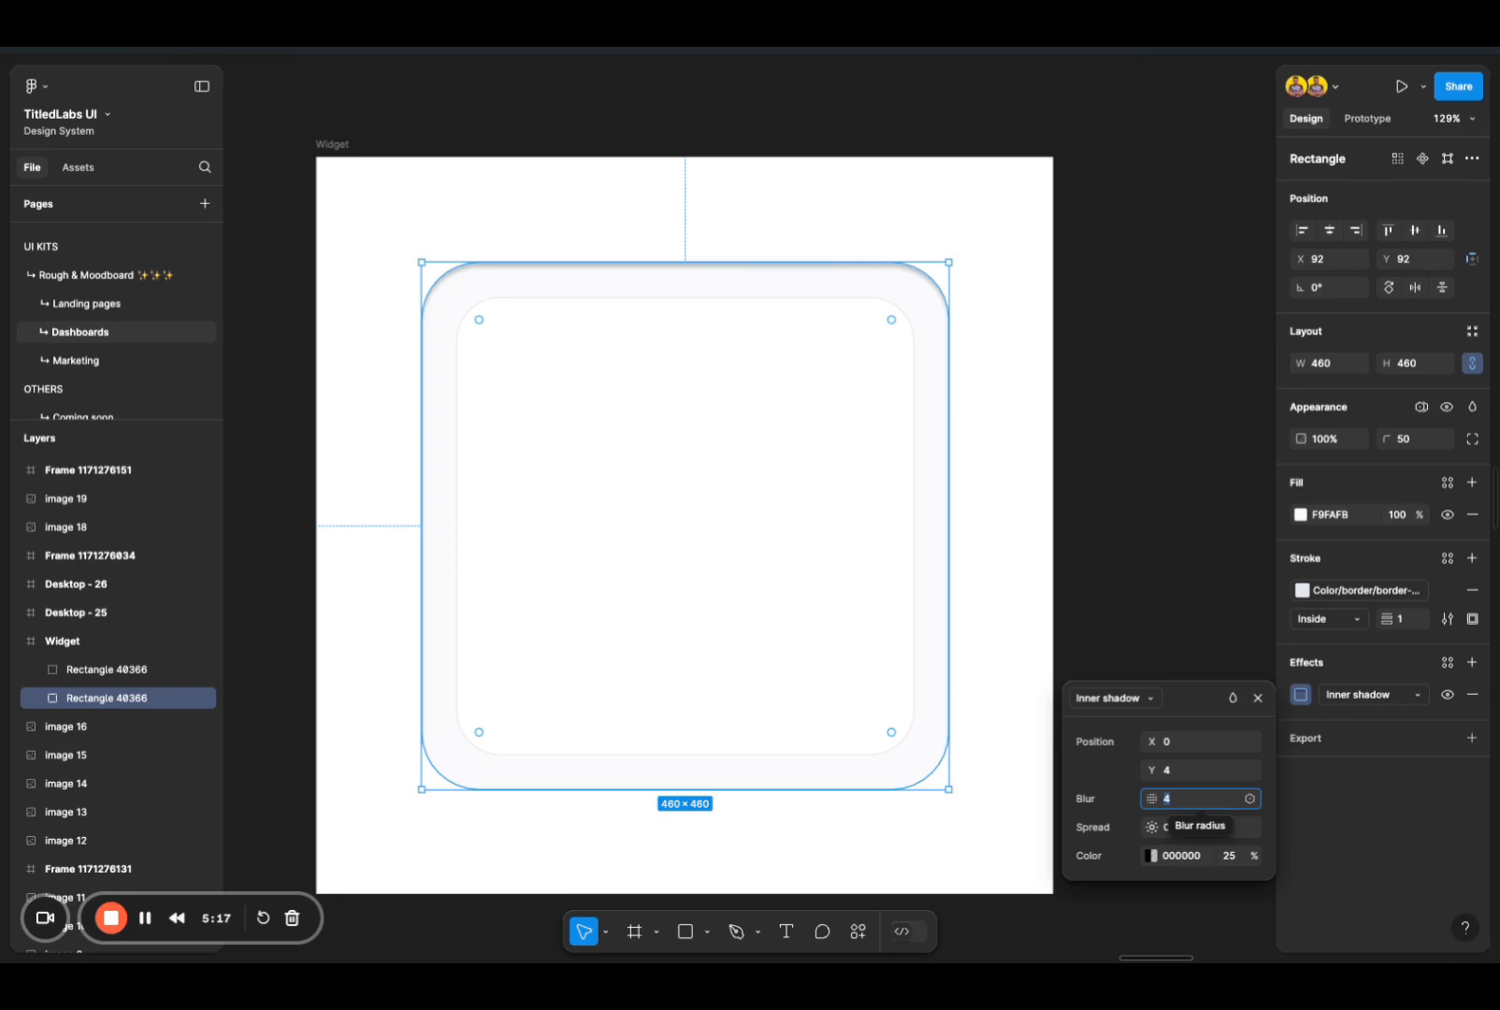
type("24")
key("Return")
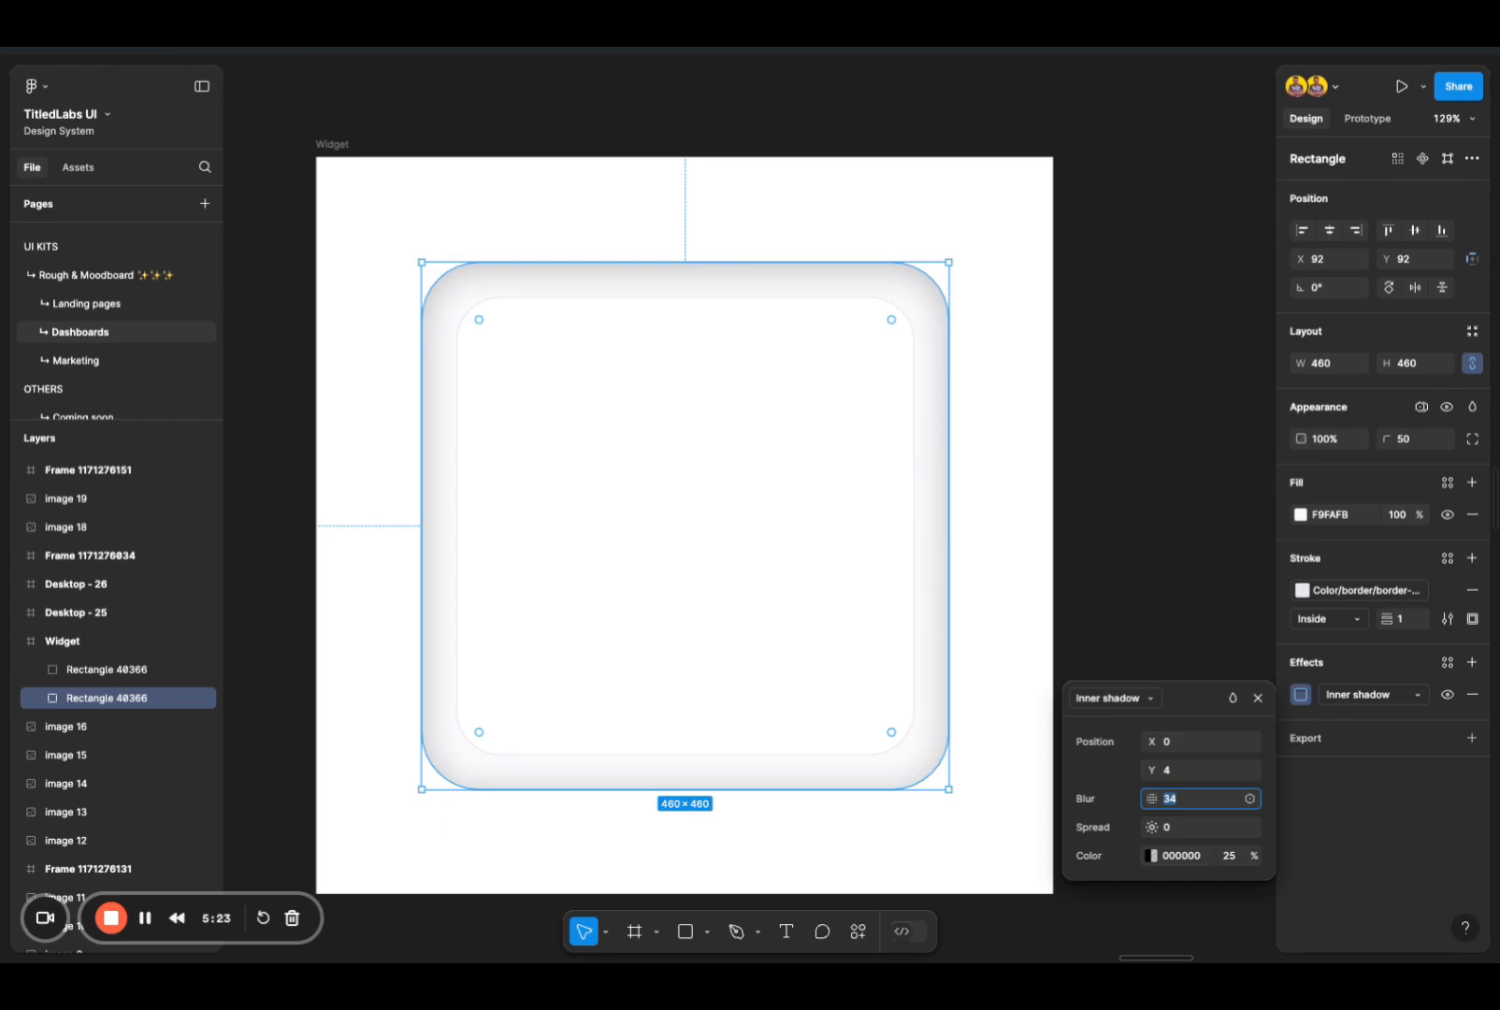
type("40")
key("Return")
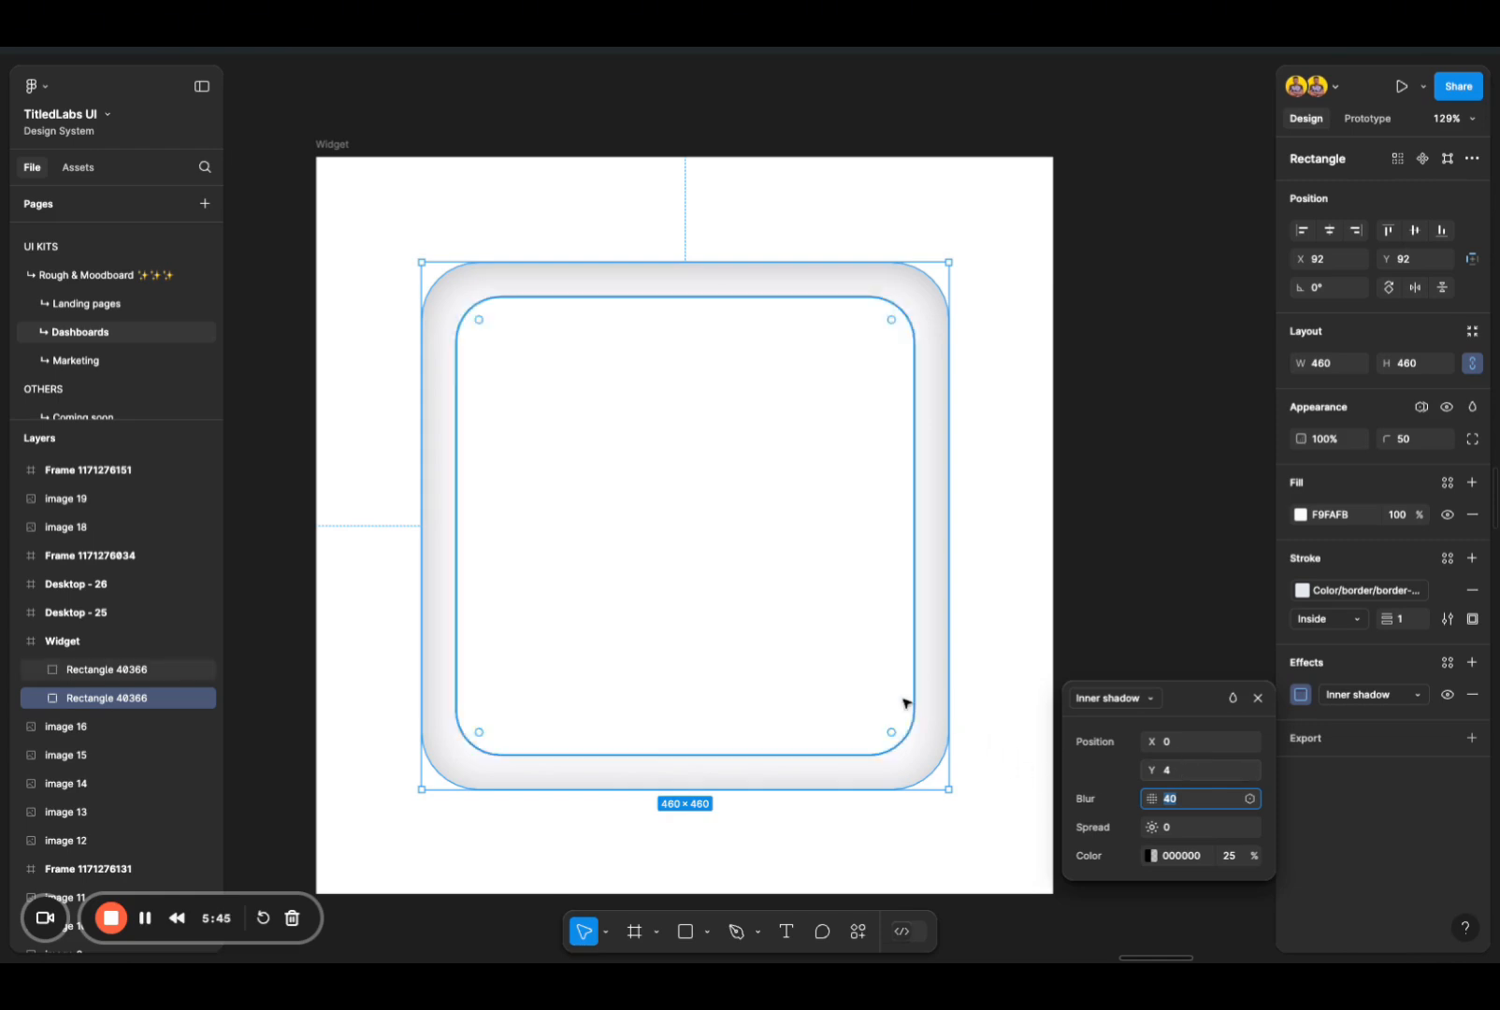
key("Return")
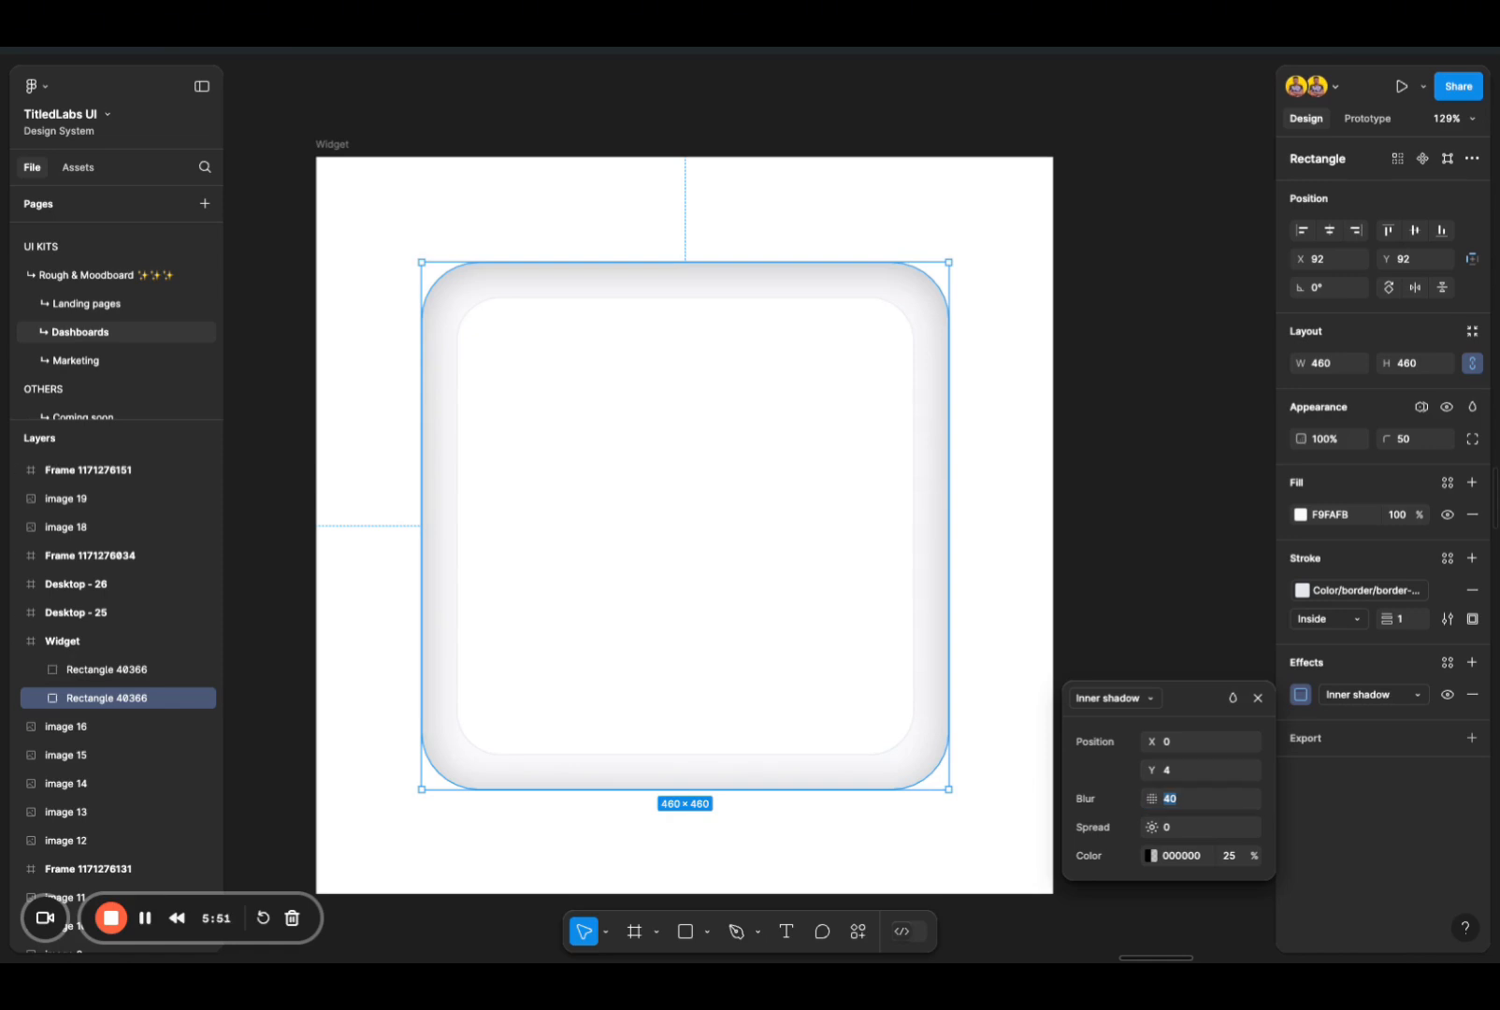
Step: Add a drop shadow to the inner 400 × 400 square and set its Y offset to 8
left_click(703, 669)
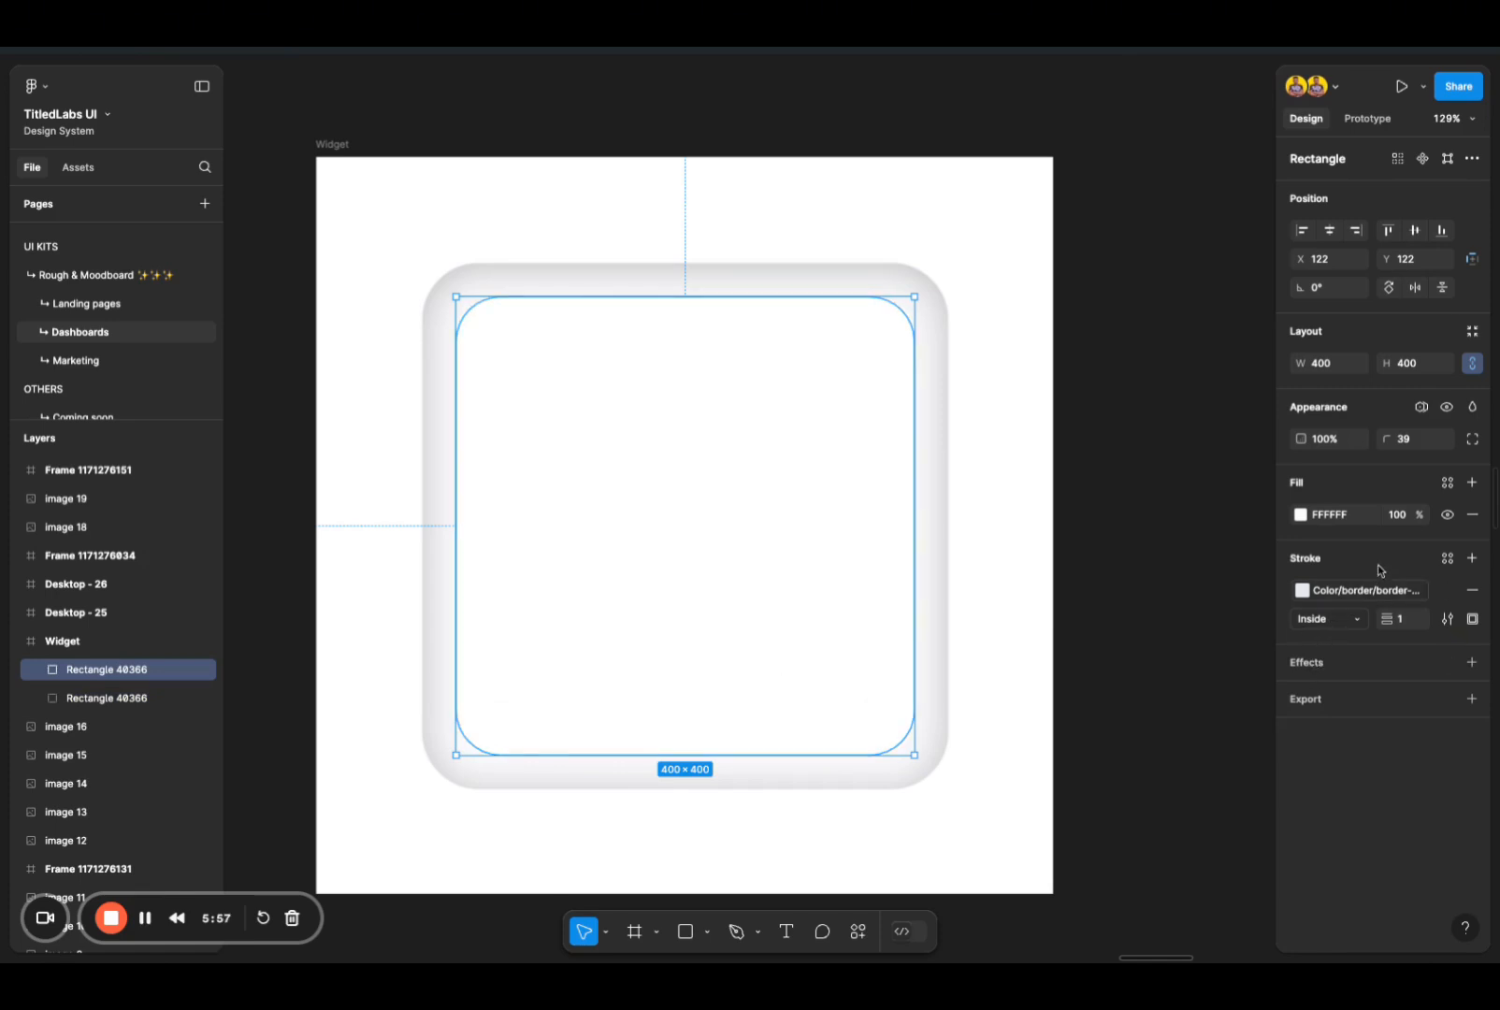
left_click(1305, 663)
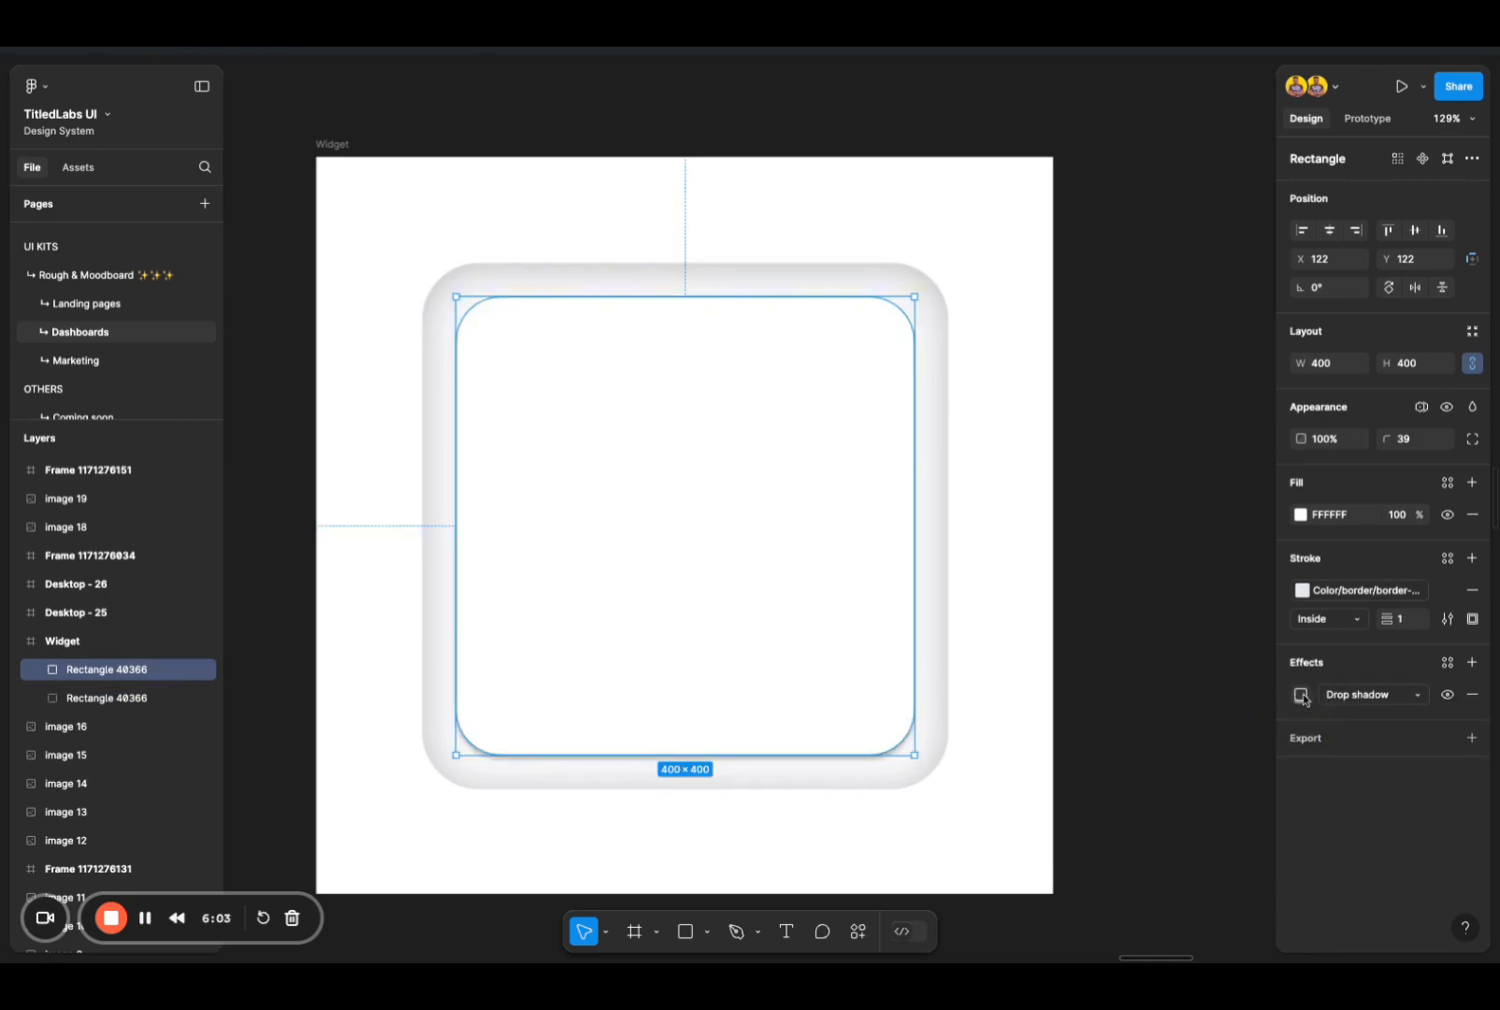
left_click(1300, 695)
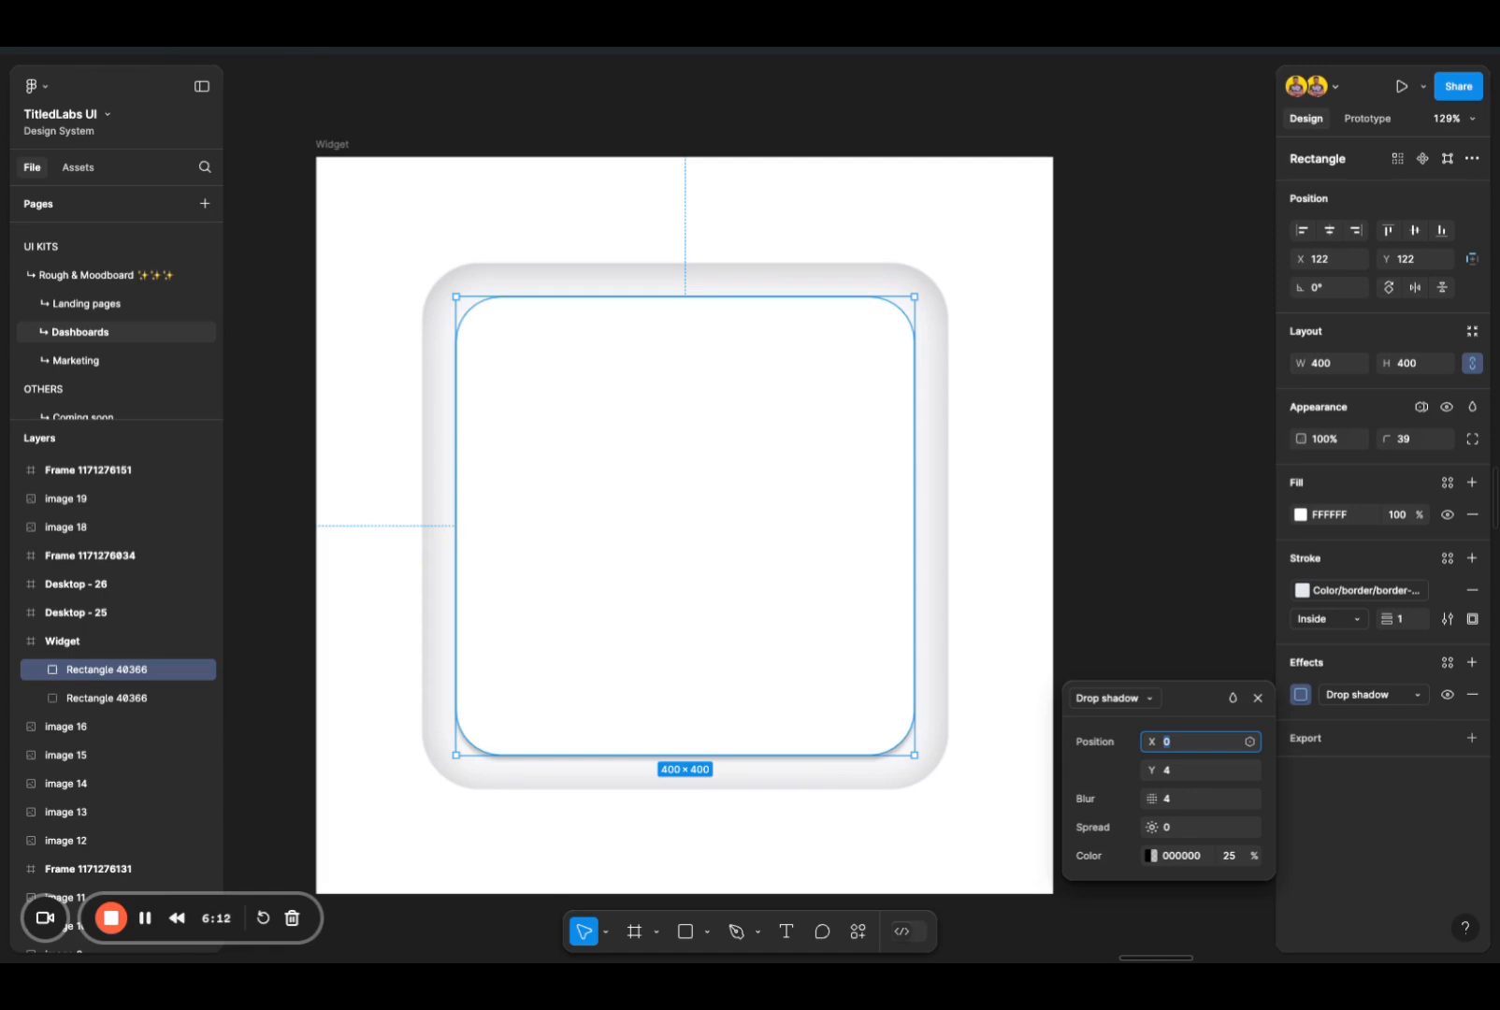
left_click(1209, 772)
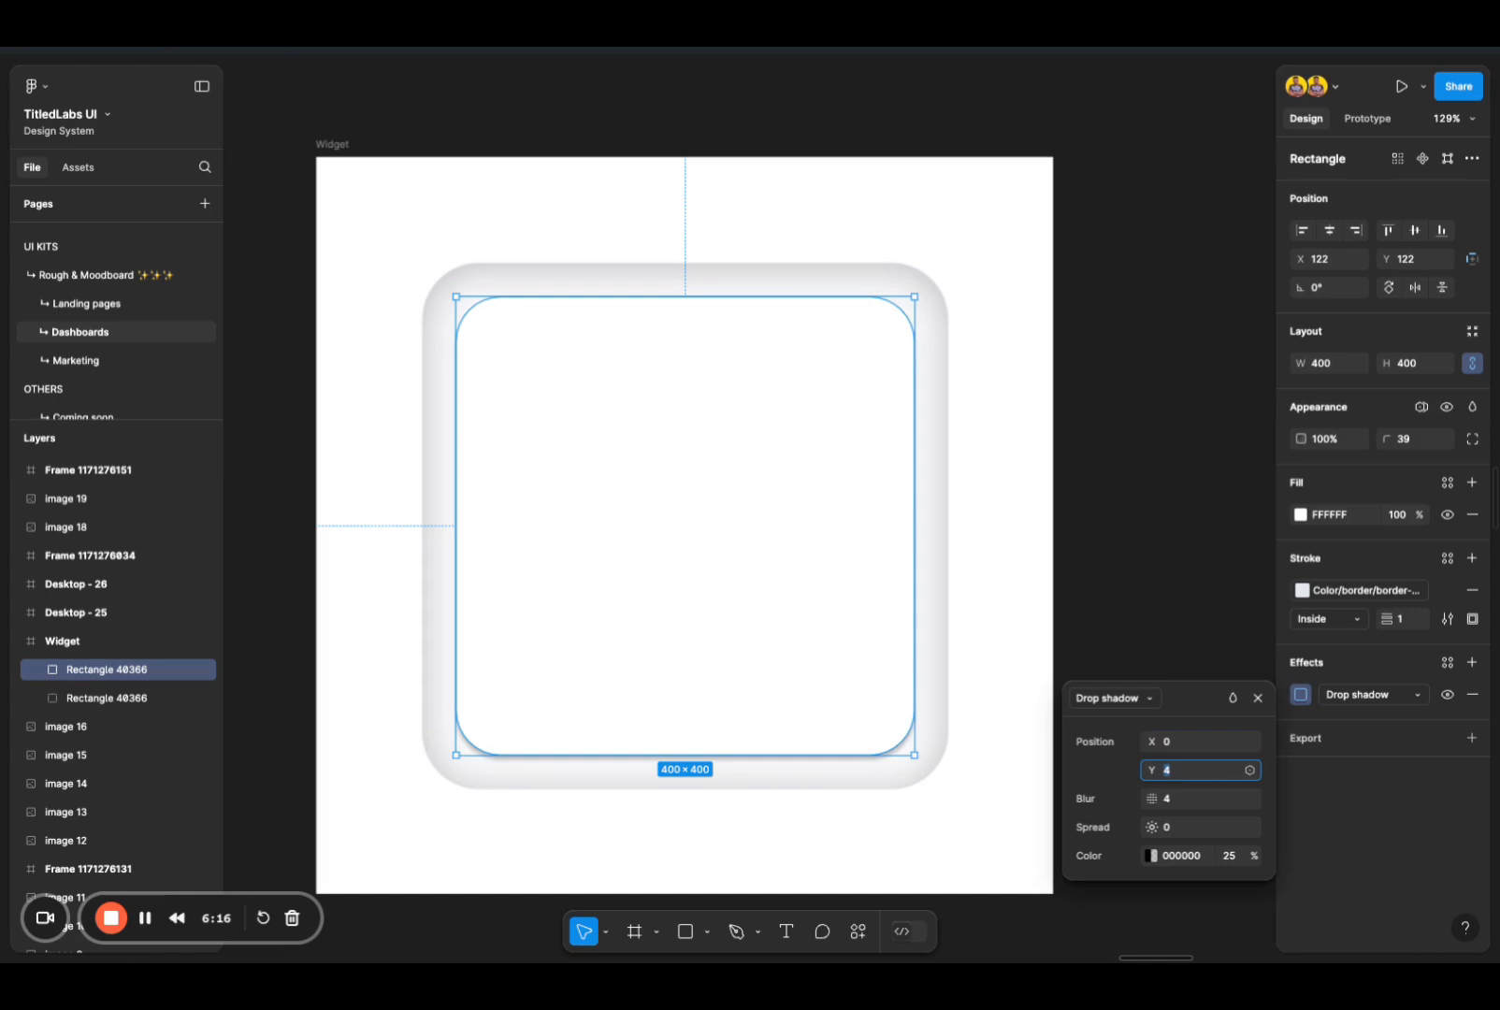
key("Up")
key("Up")
key("Up")
key("Up")
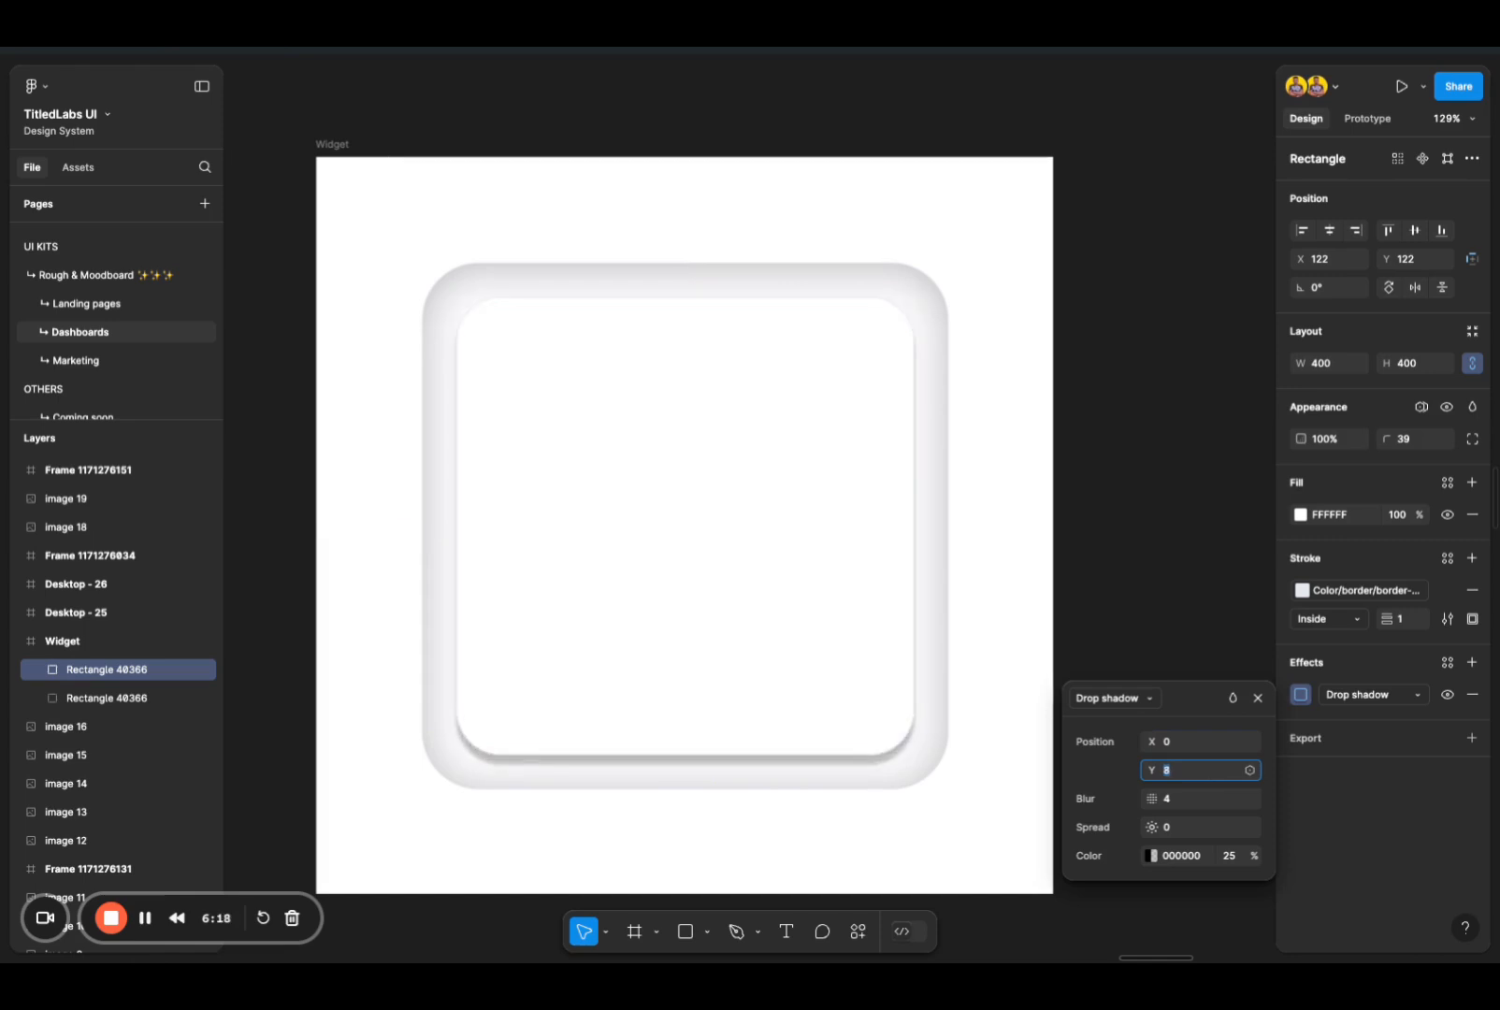
Step: Raise the blur of the inner square's drop shadow above 34 for a wide, soft shadow
left_click(1192, 802)
key("shift+Up")
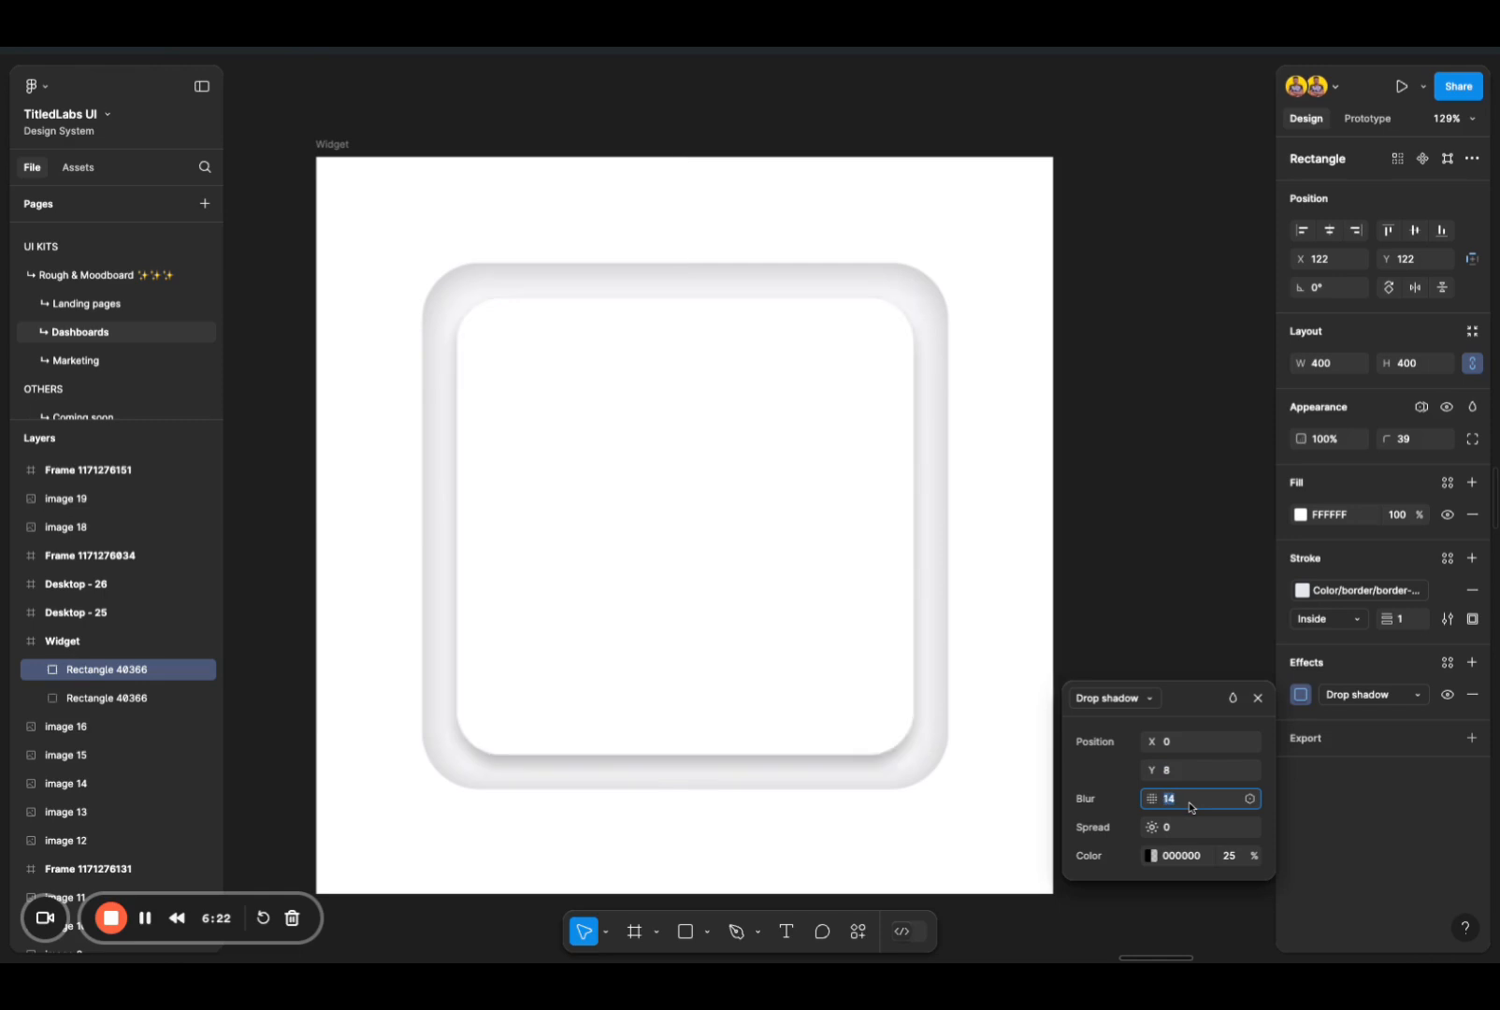
key("shift+Up")
key("shift+Up")
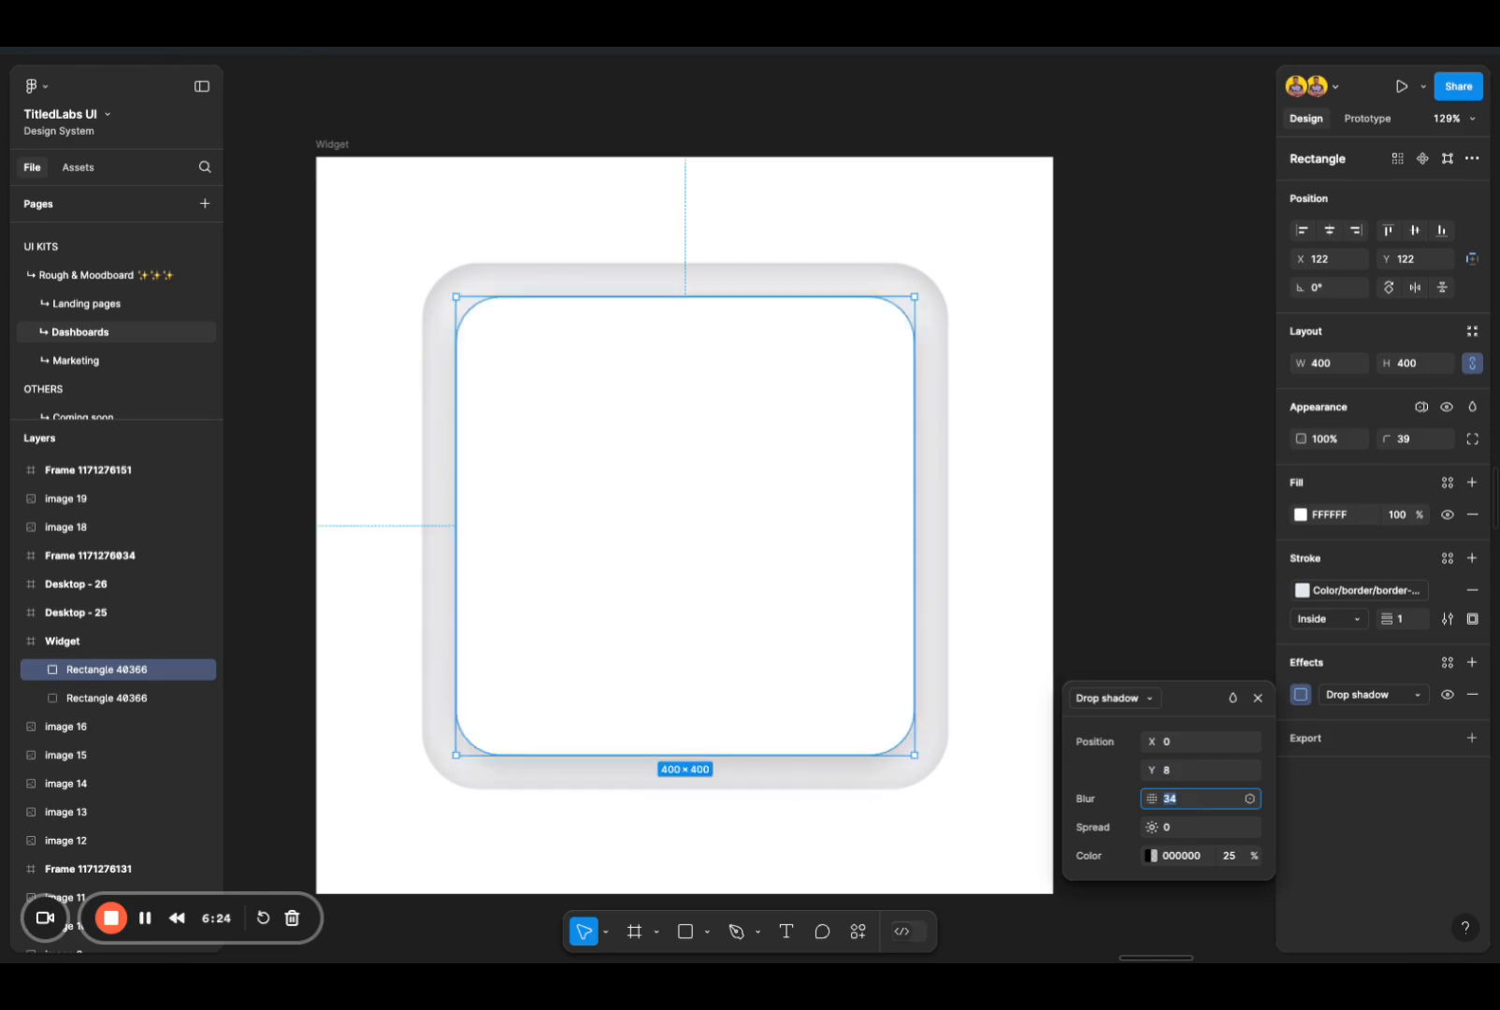
key("shift+Up")
key("Down")
key("Down")
key("Down")
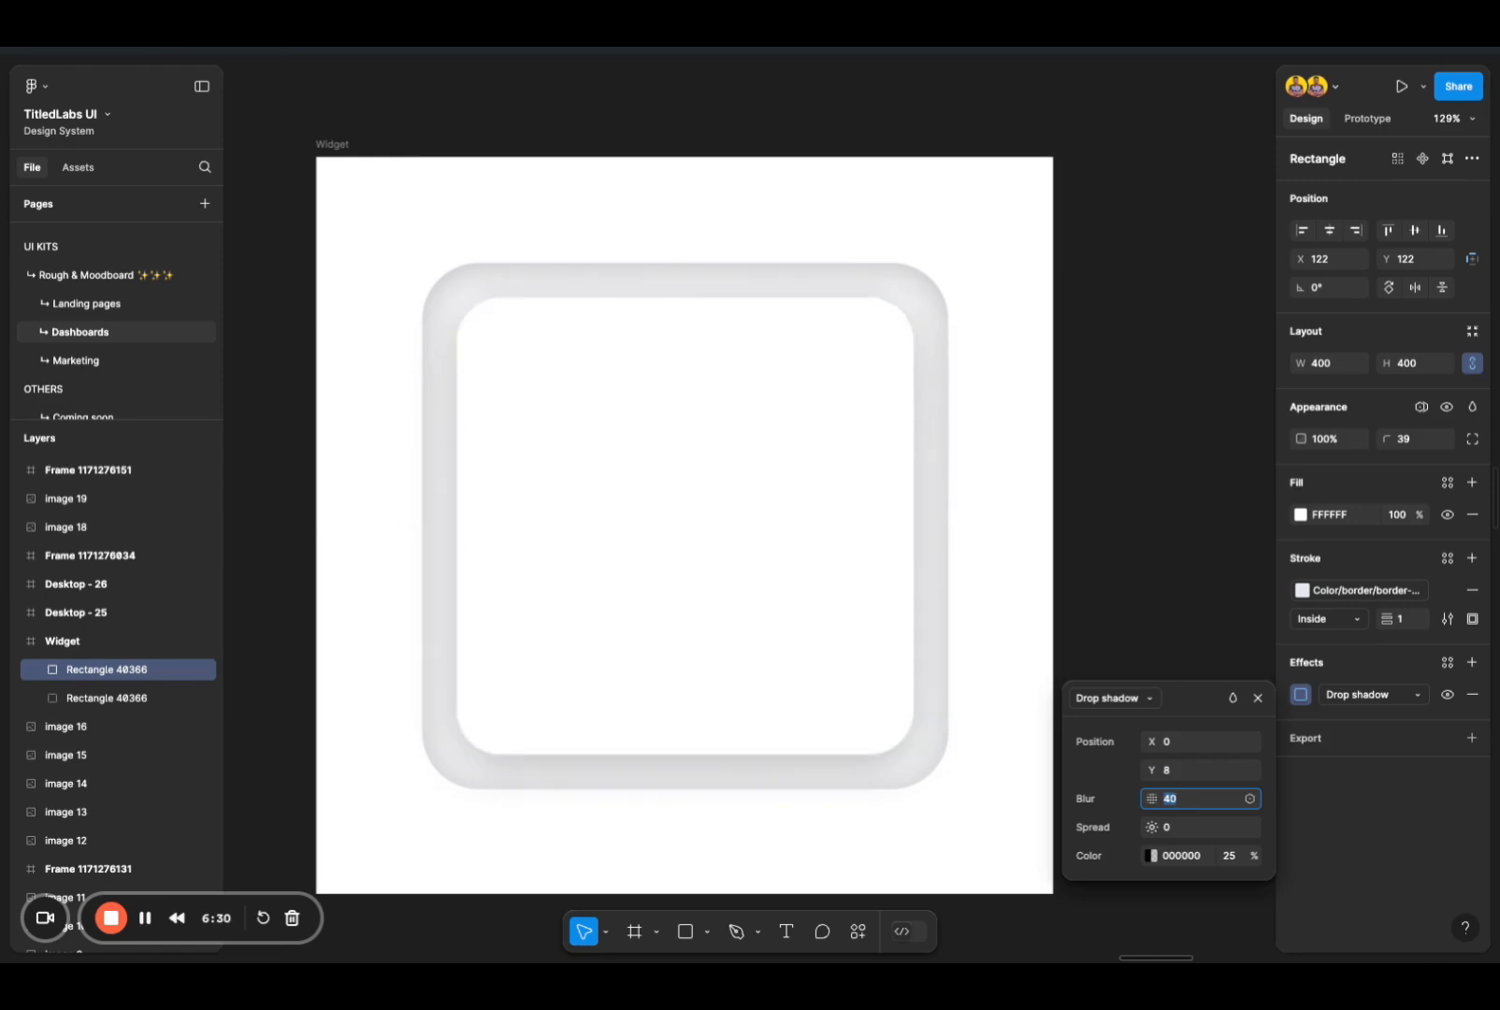
left_click(1124, 622)
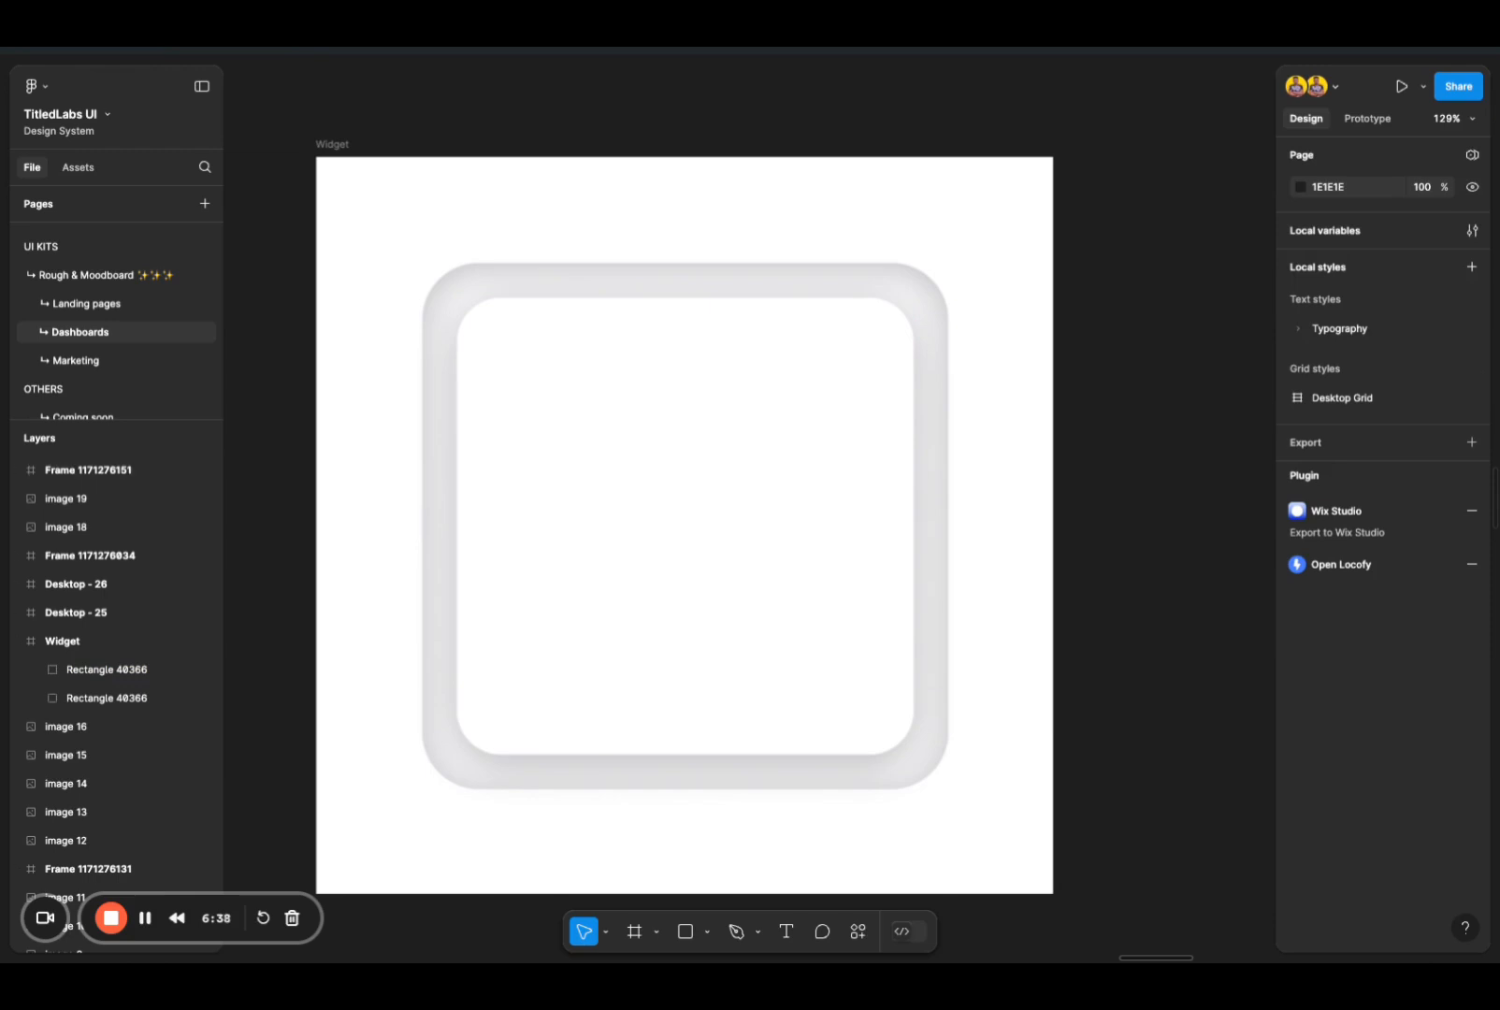
Step: Add a second drop shadow to the inner 400 × 400 square
left_click(106, 670)
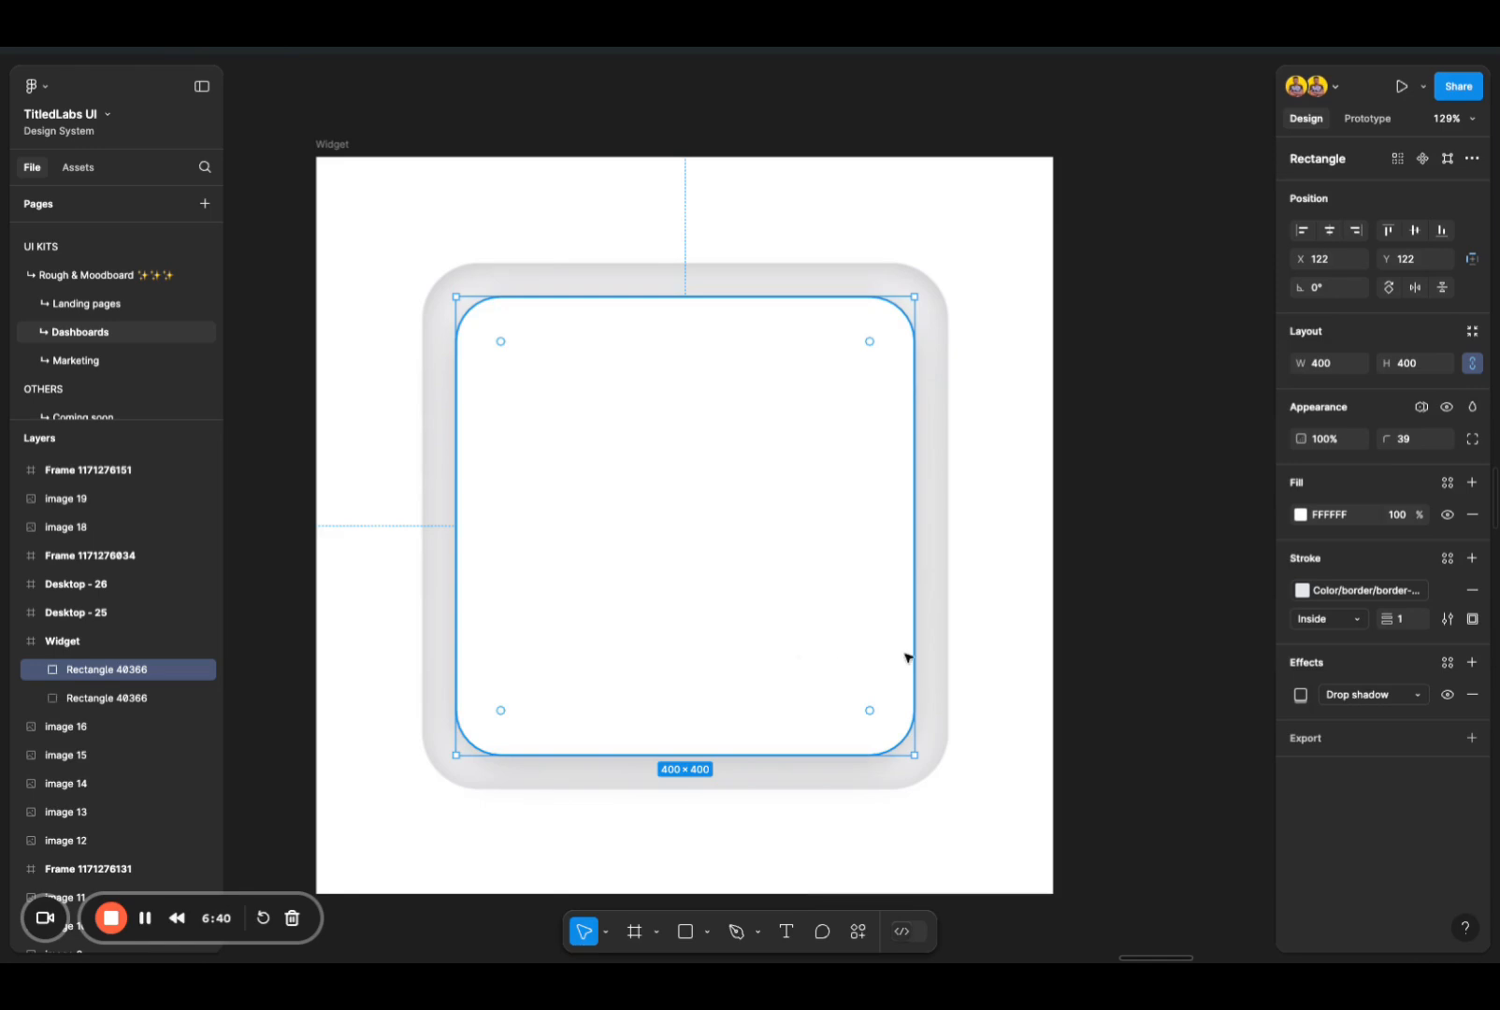
left_click(983, 651)
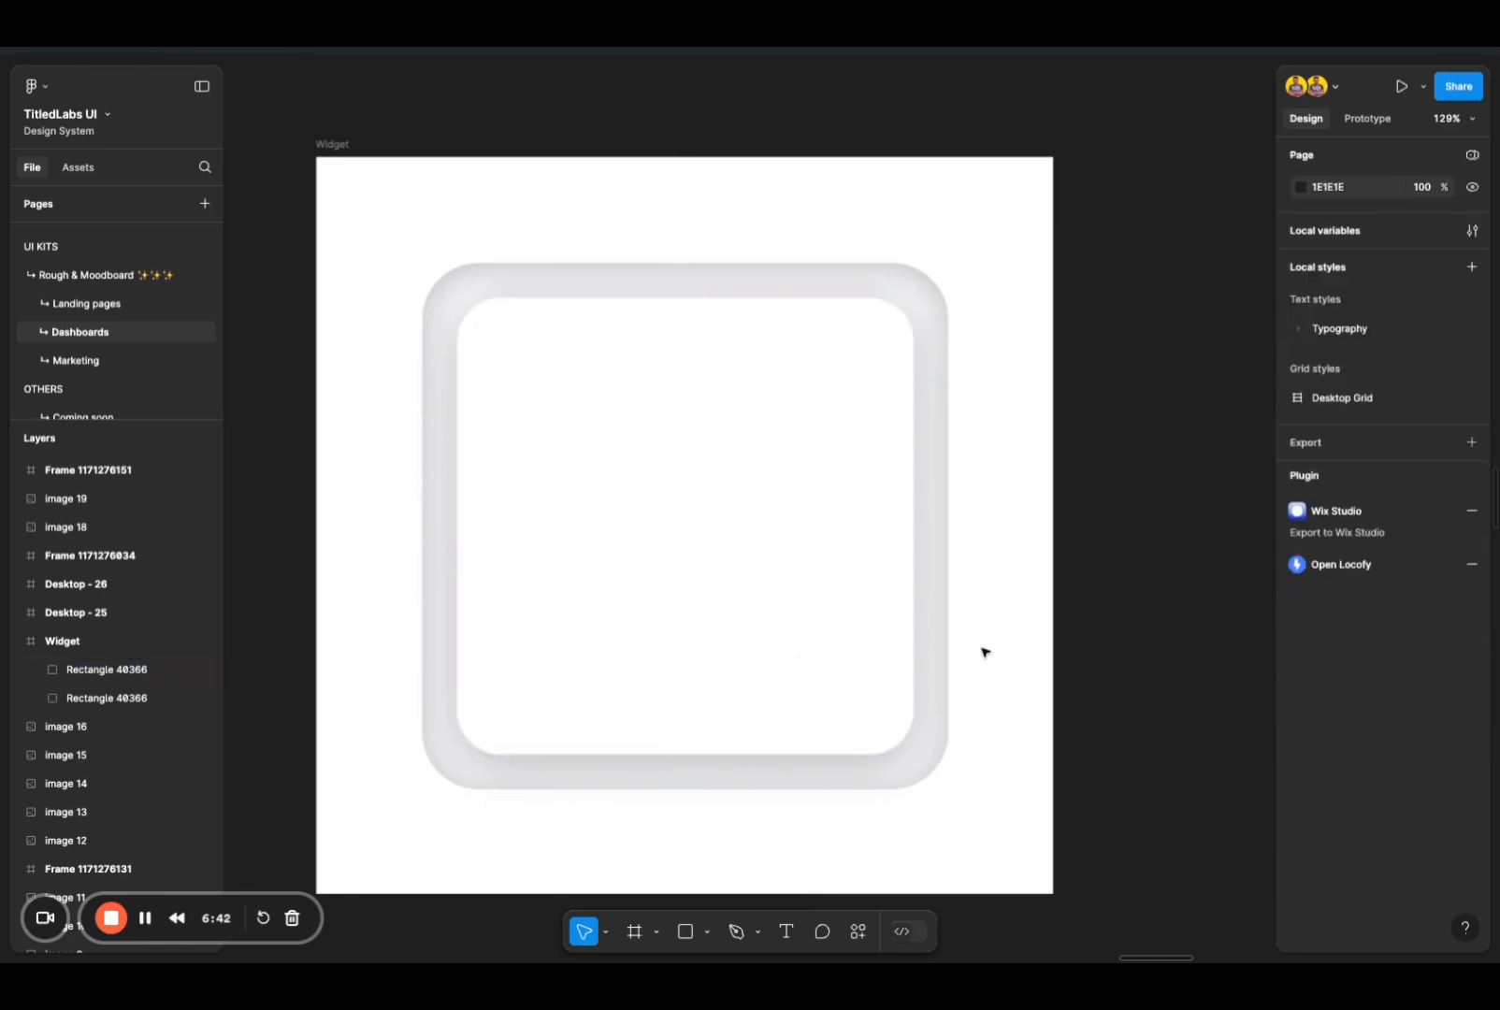
scroll(633, 763, "up", 5)
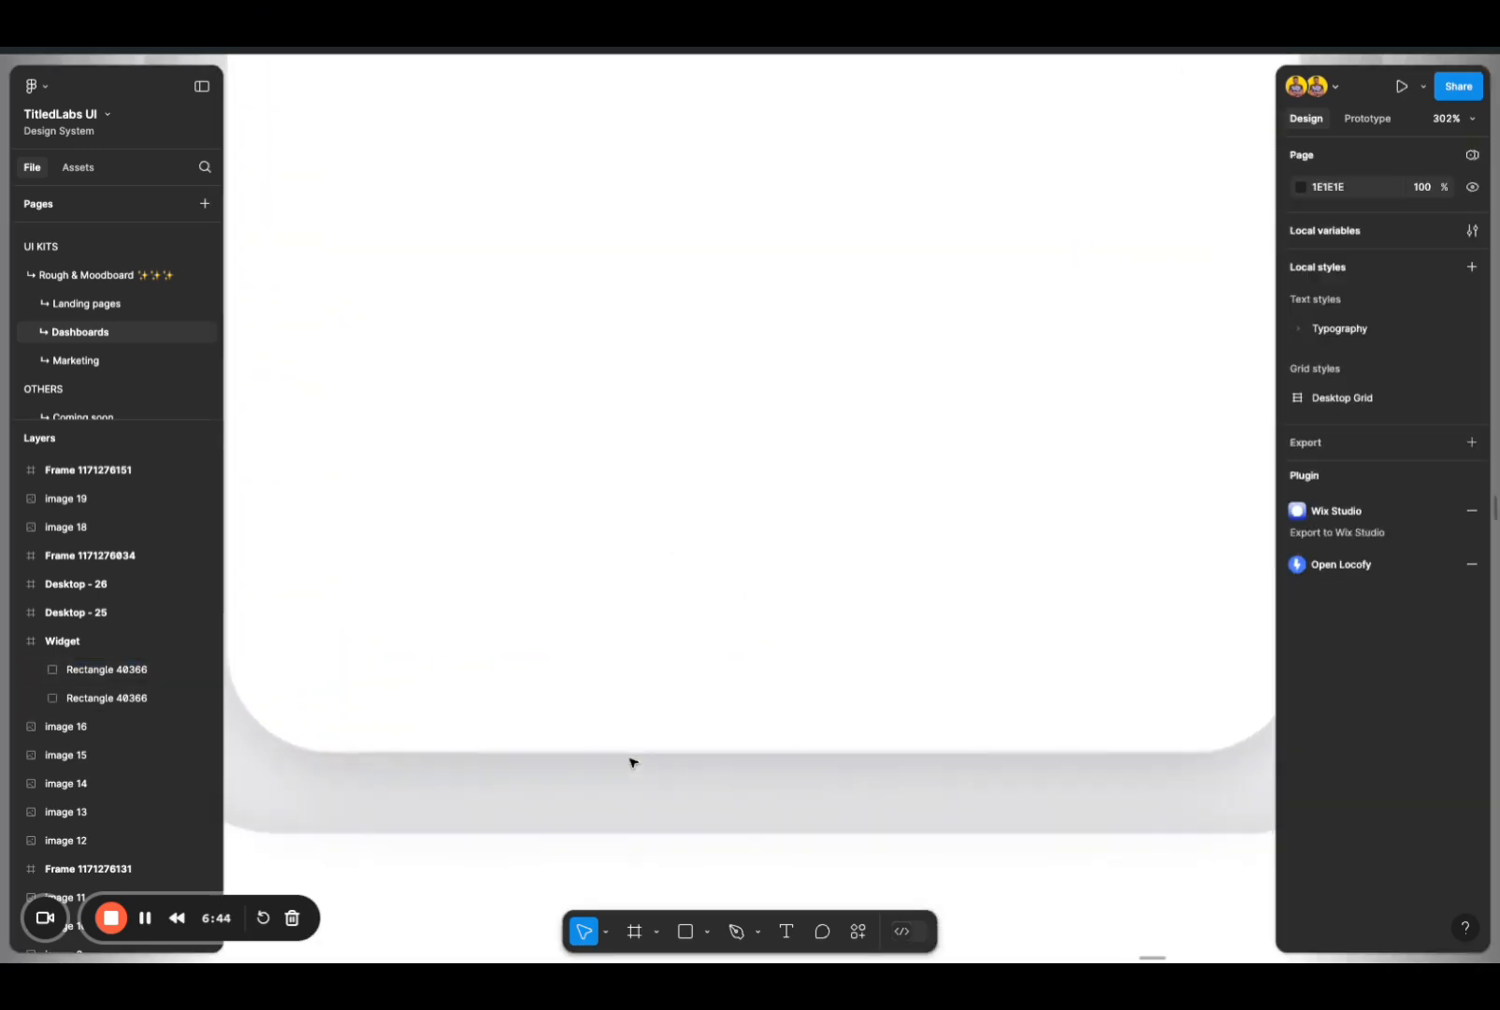
scroll(402, 844, "down", 4)
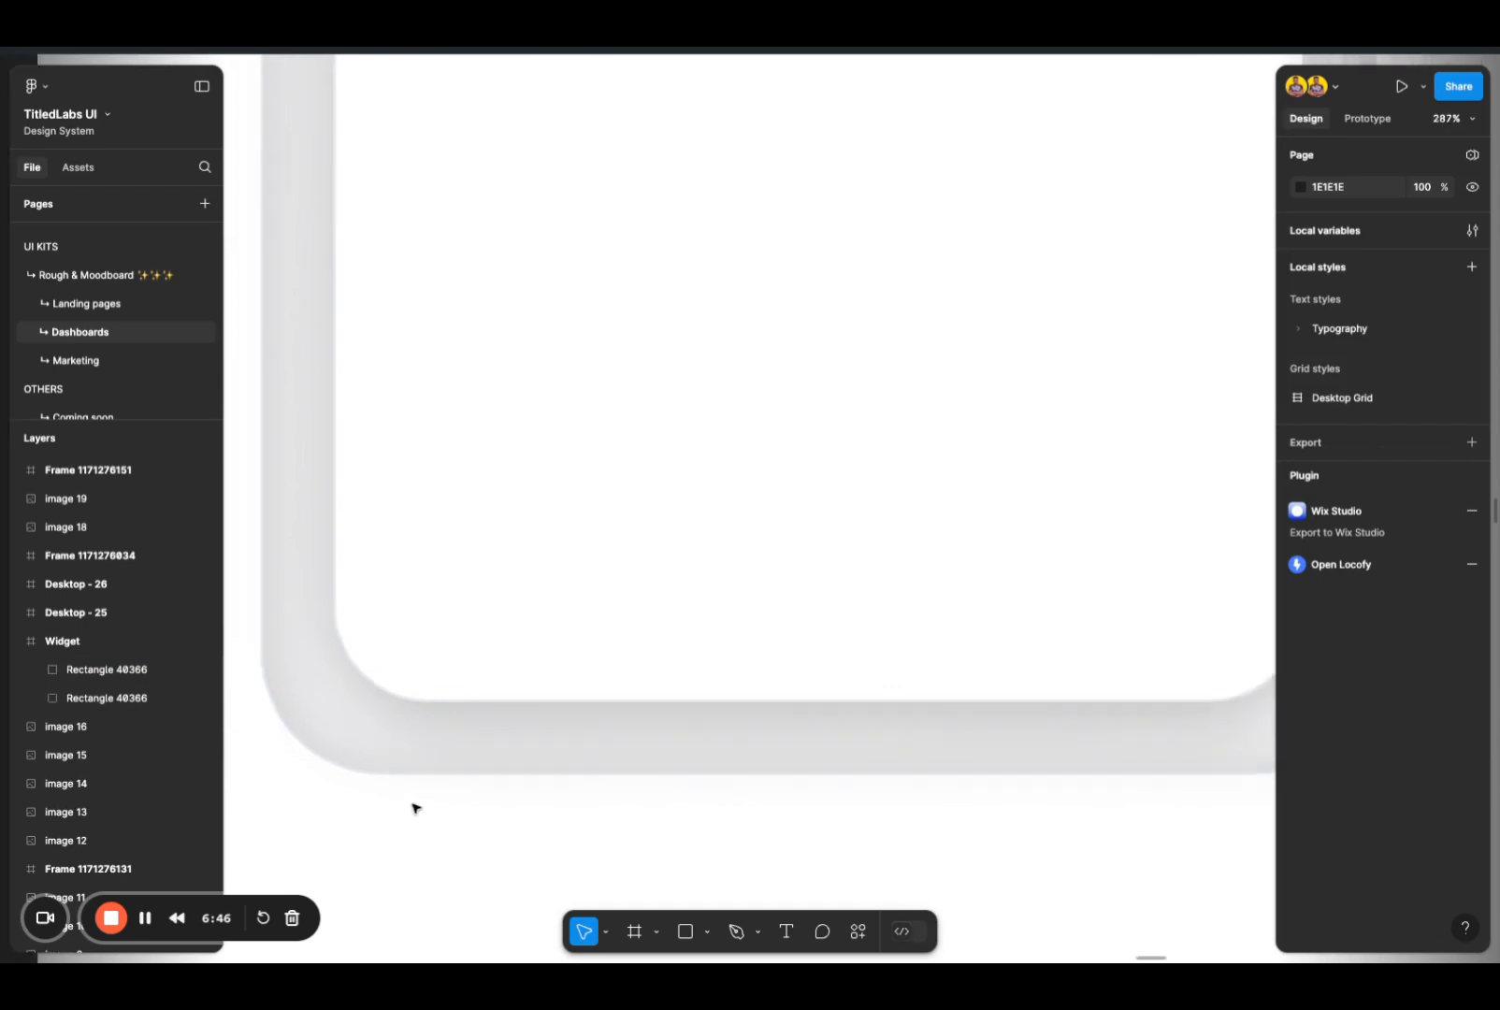
left_click(542, 644)
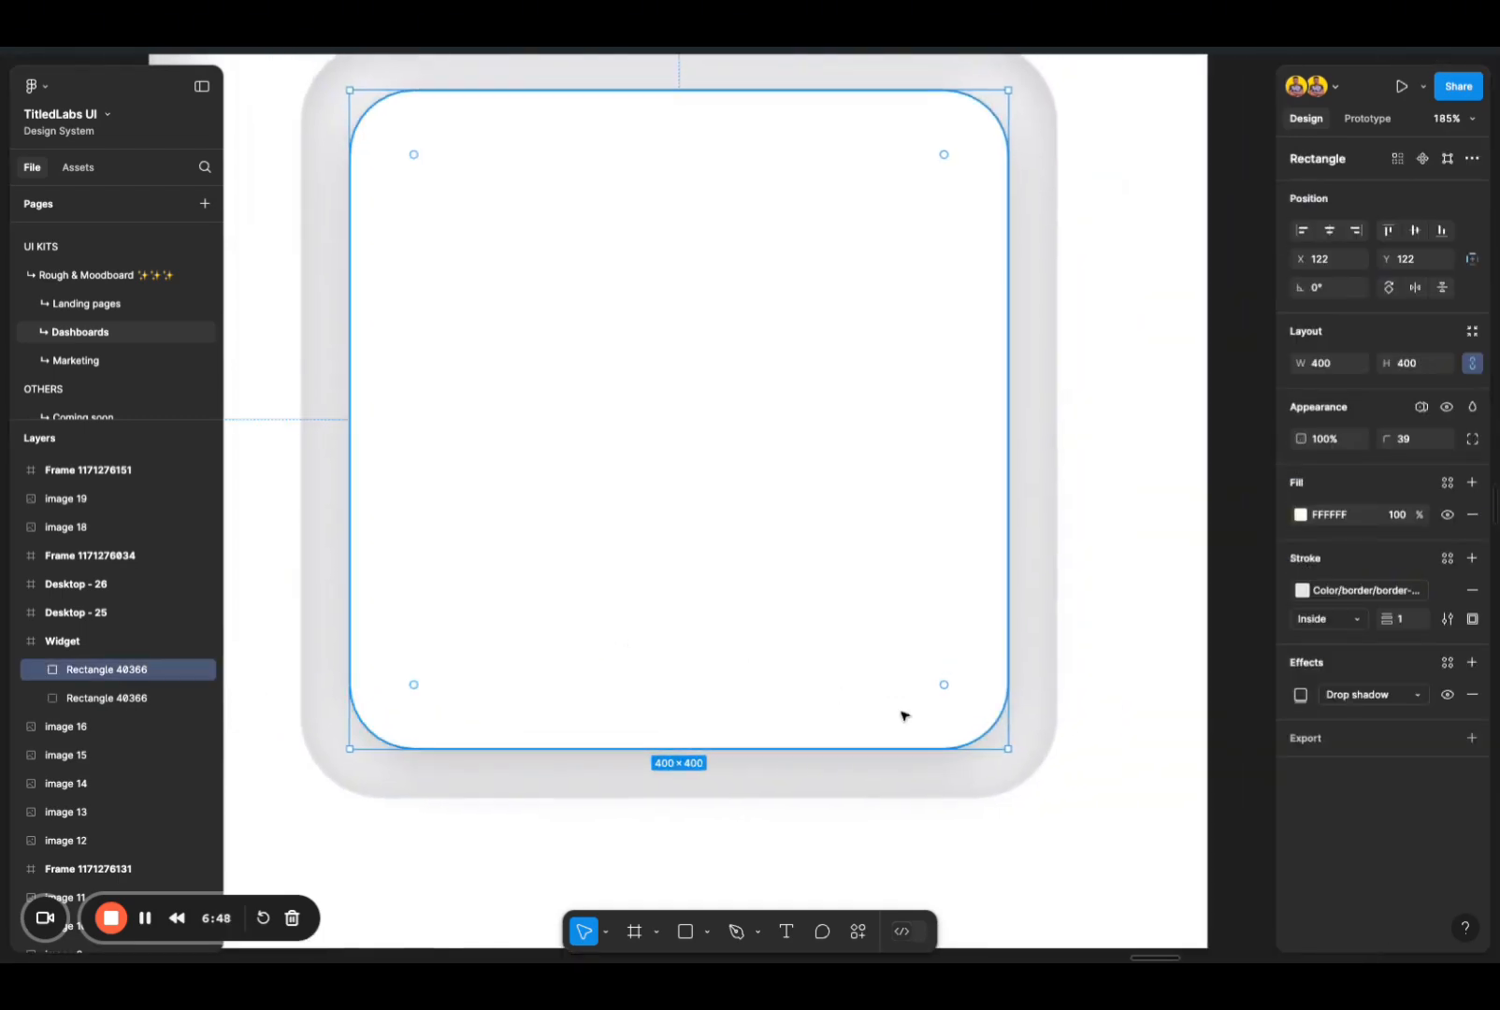
left_click(1474, 662)
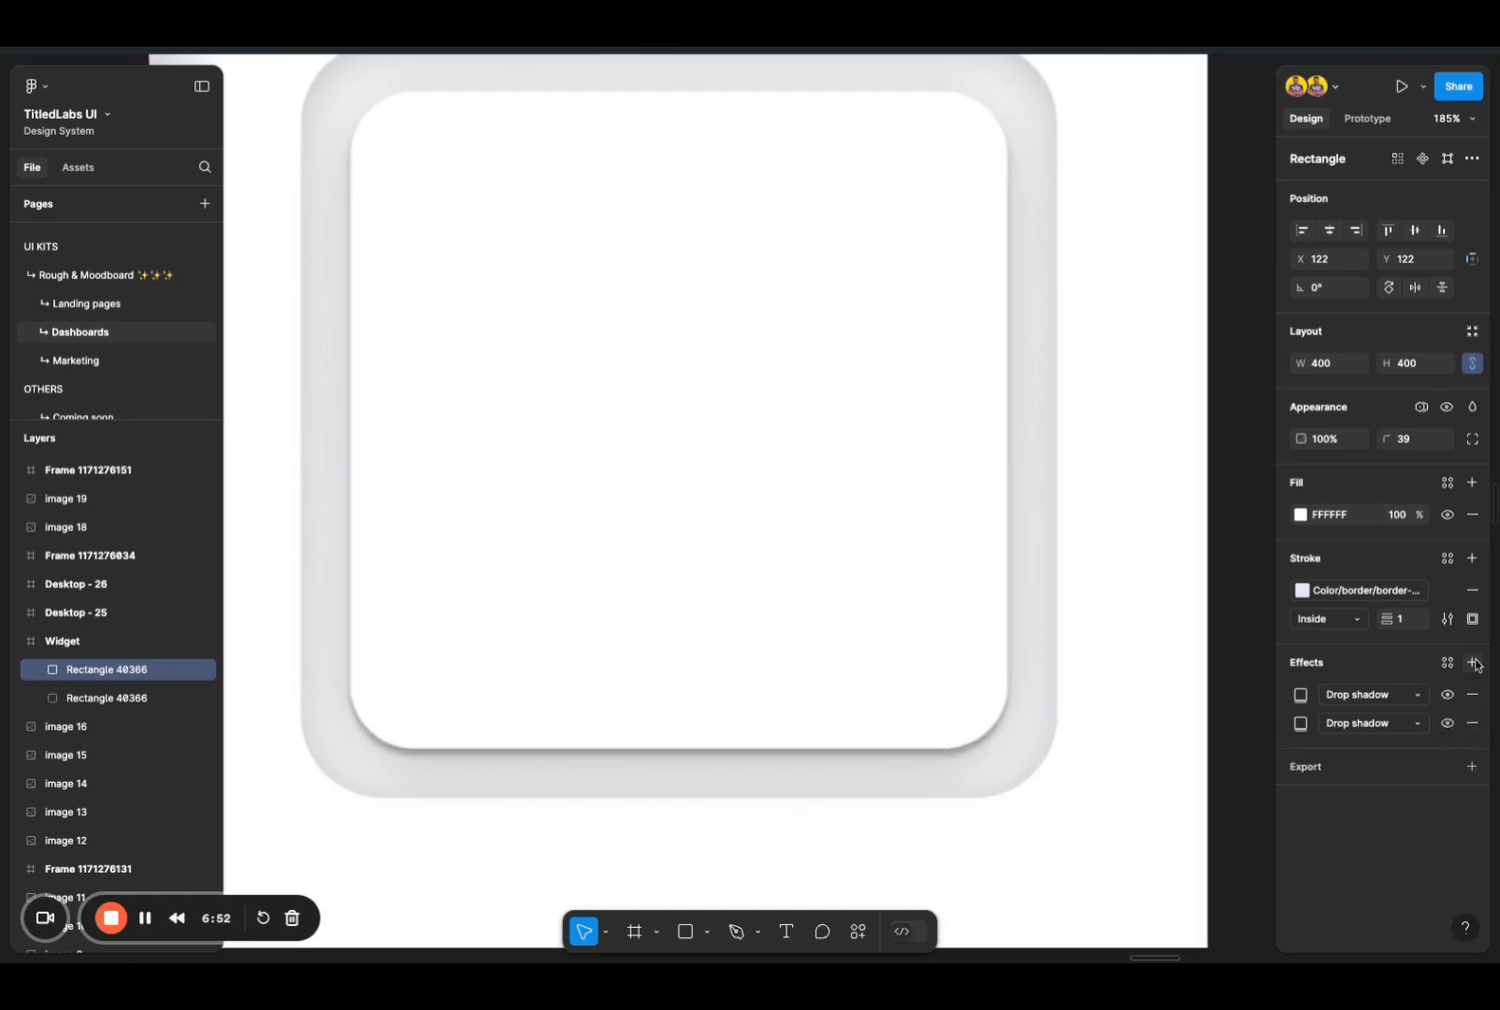
Step: Set the blur of the inner square's newly added second drop shadow to 24
left_click(1300, 697)
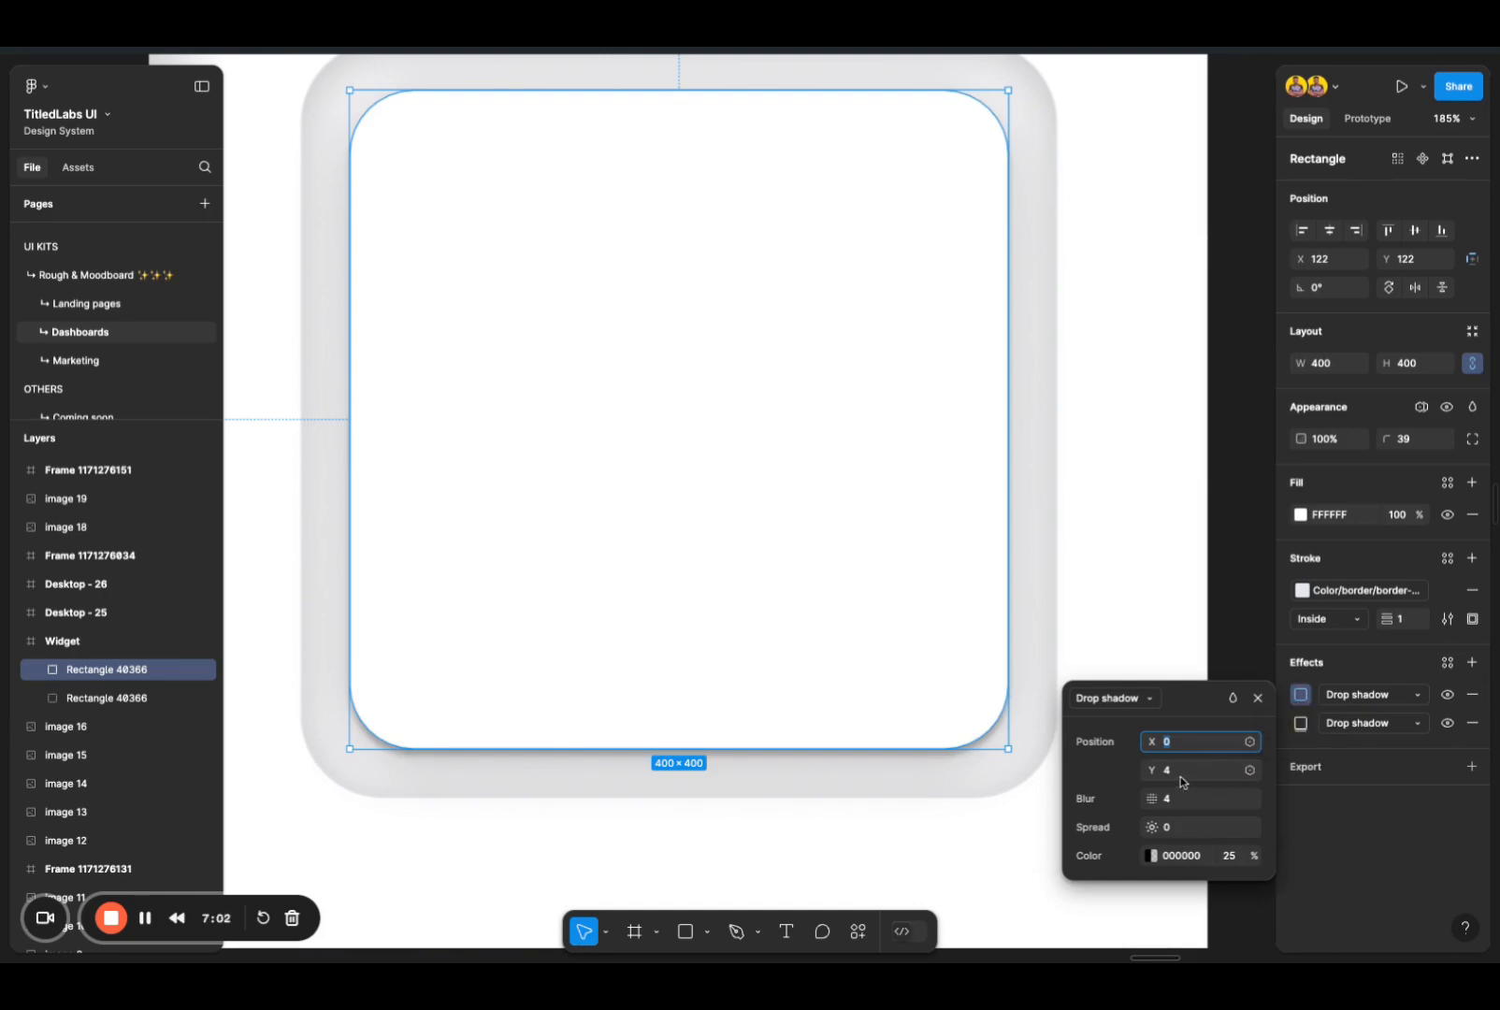
key("Tab")
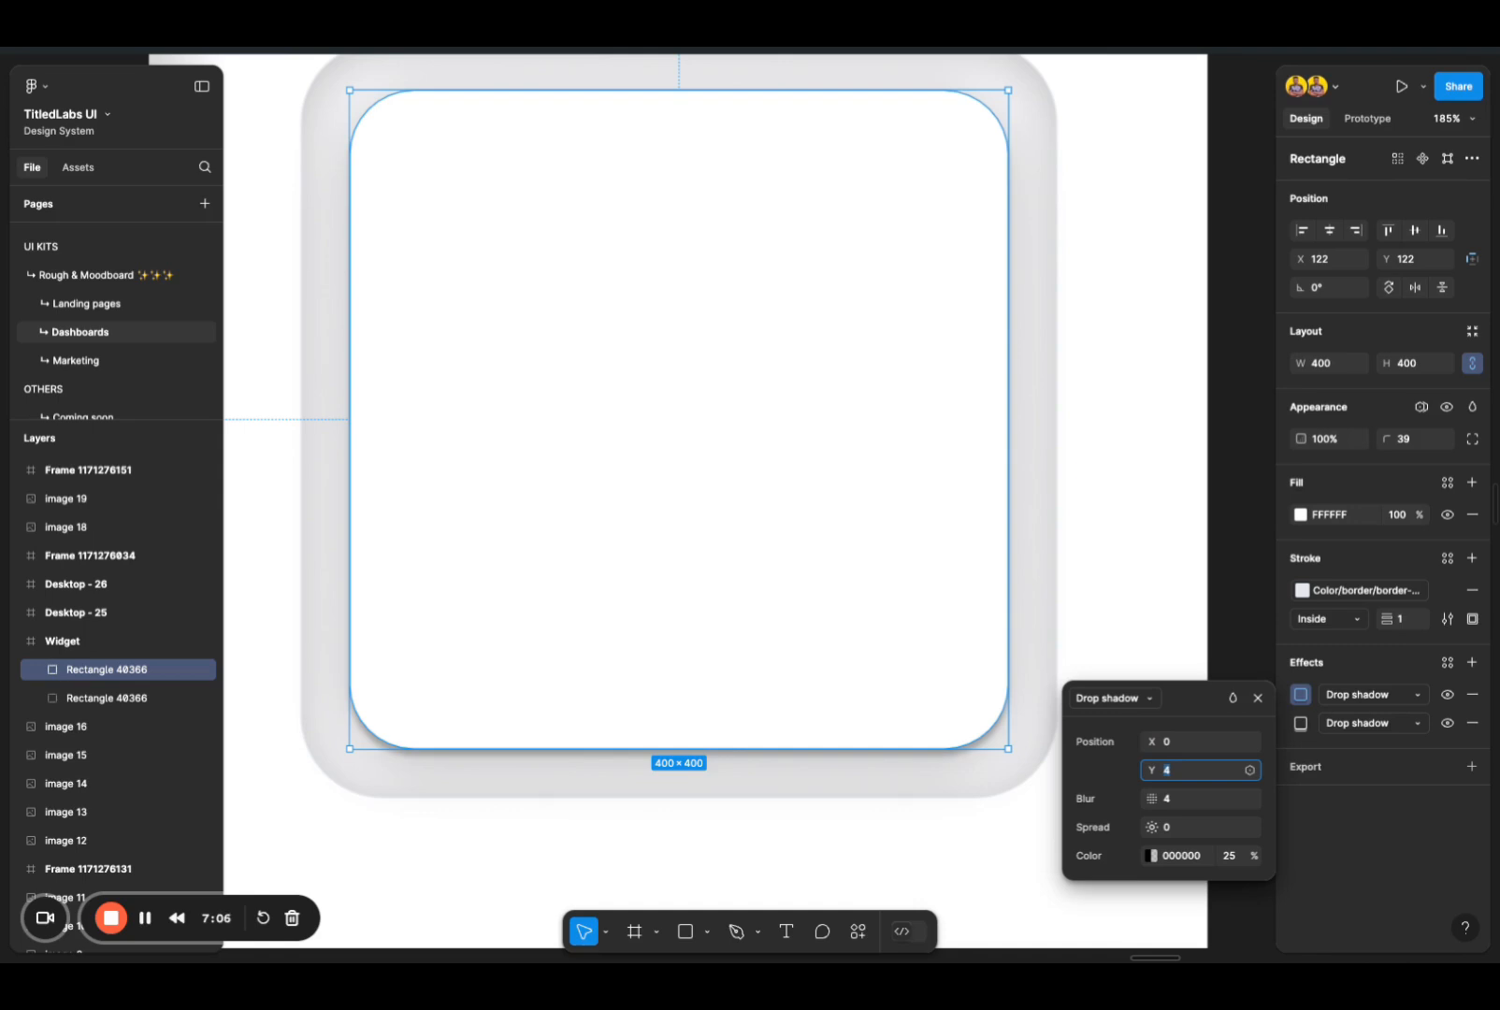
left_click(1174, 800)
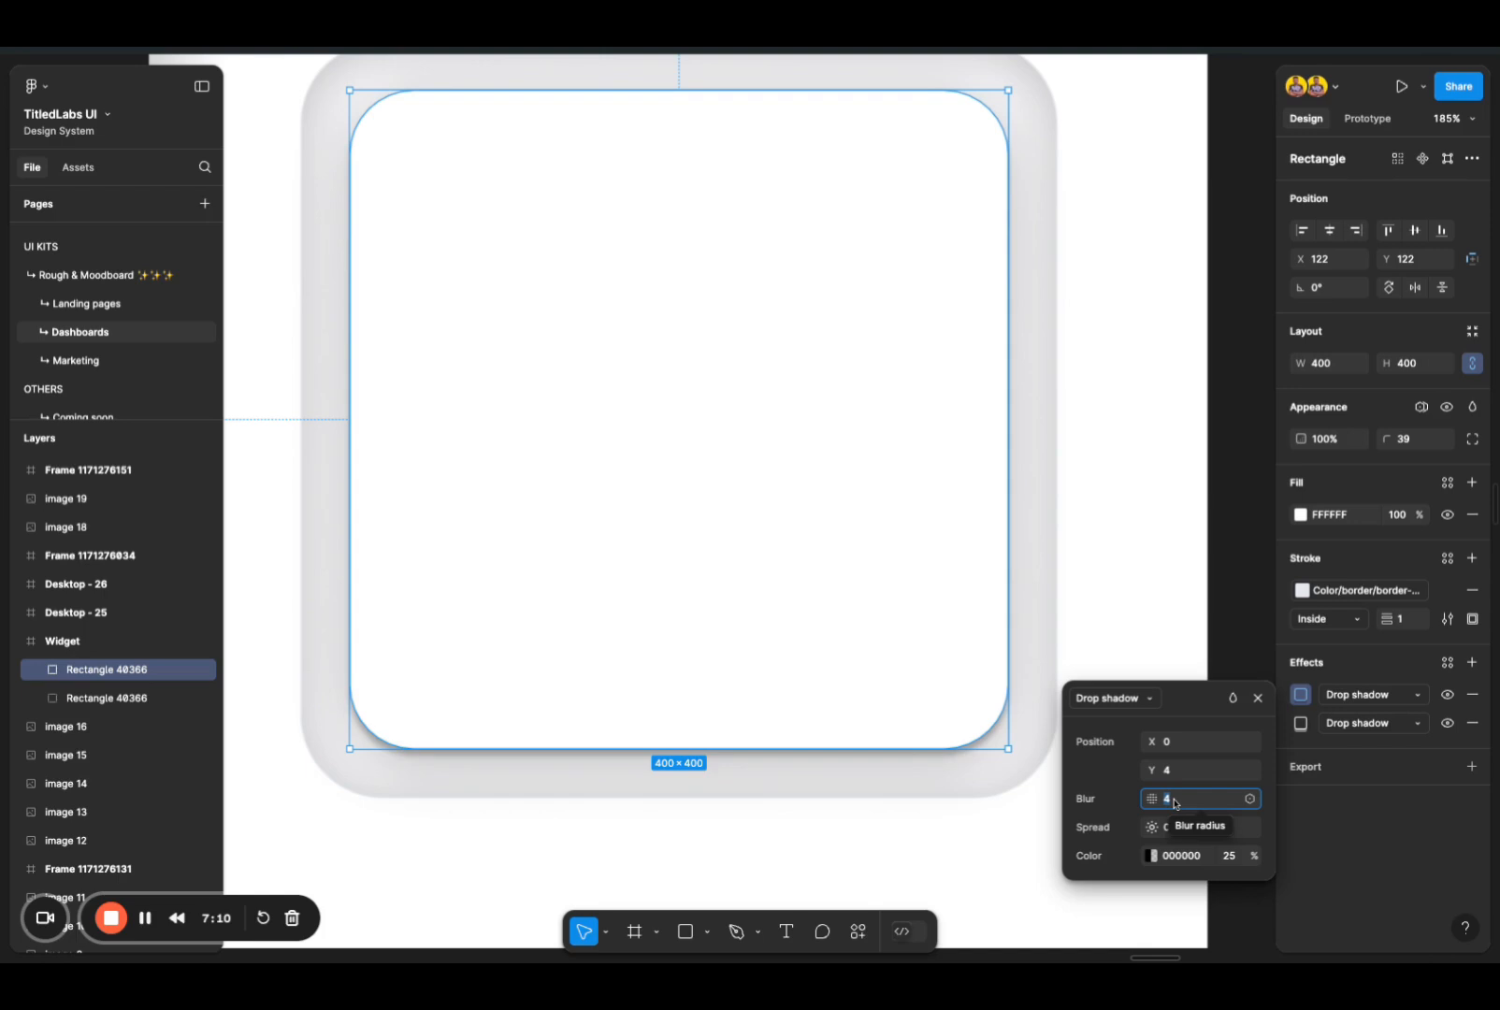
type("24")
key("Return")
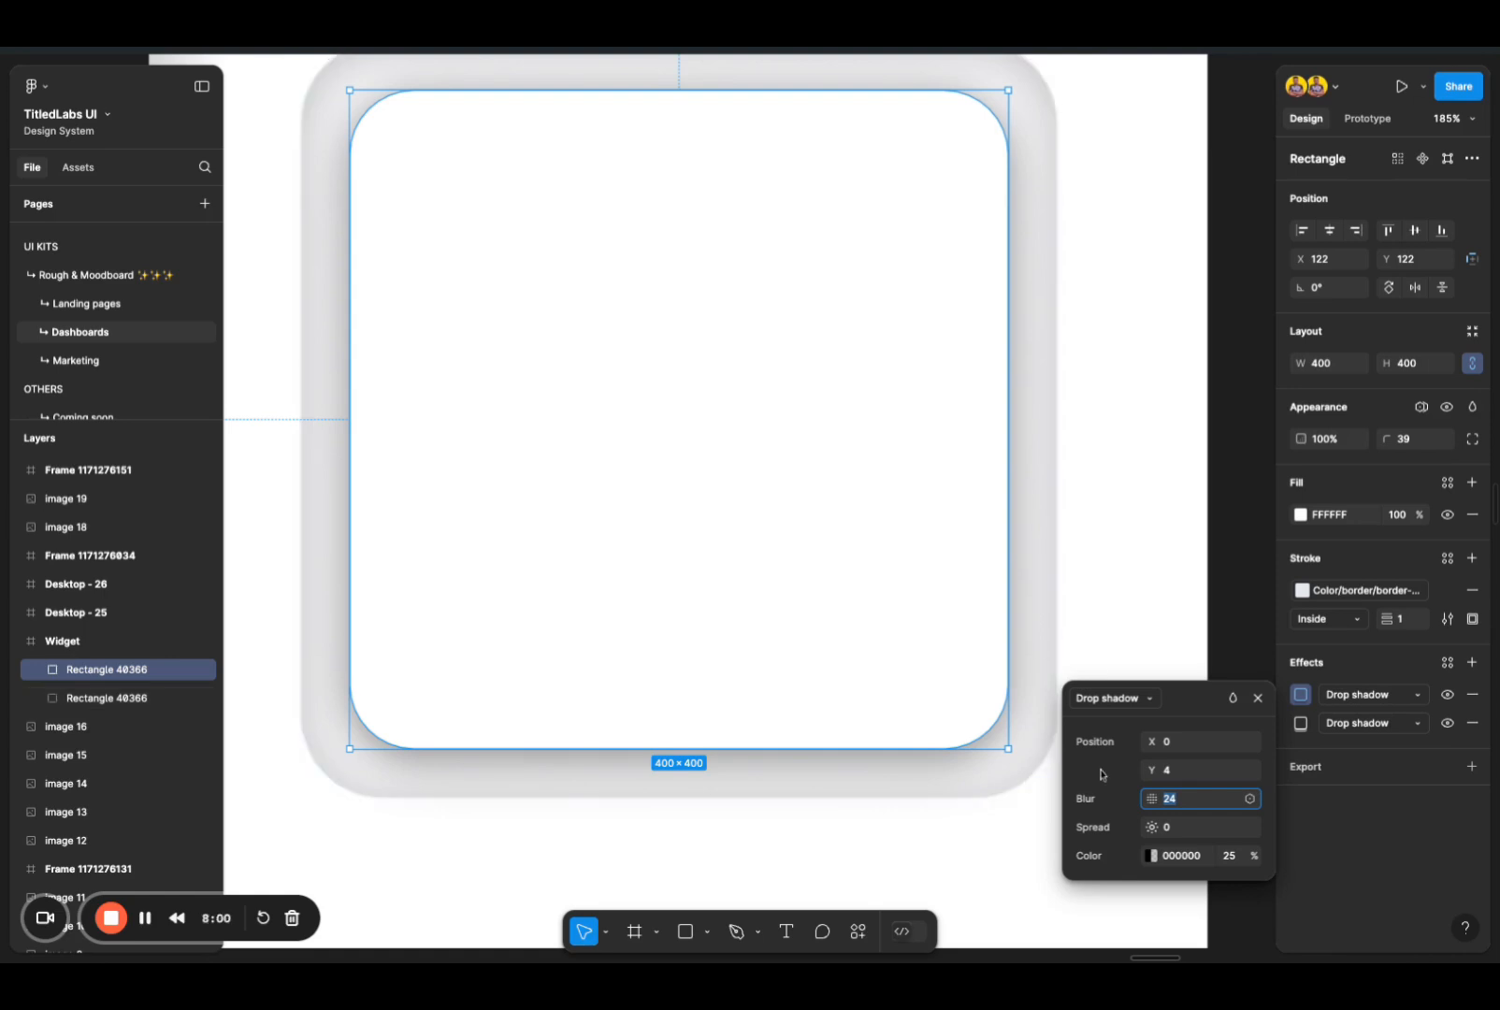
key("Up")
key("Return")
left_click(1178, 803)
key("Down")
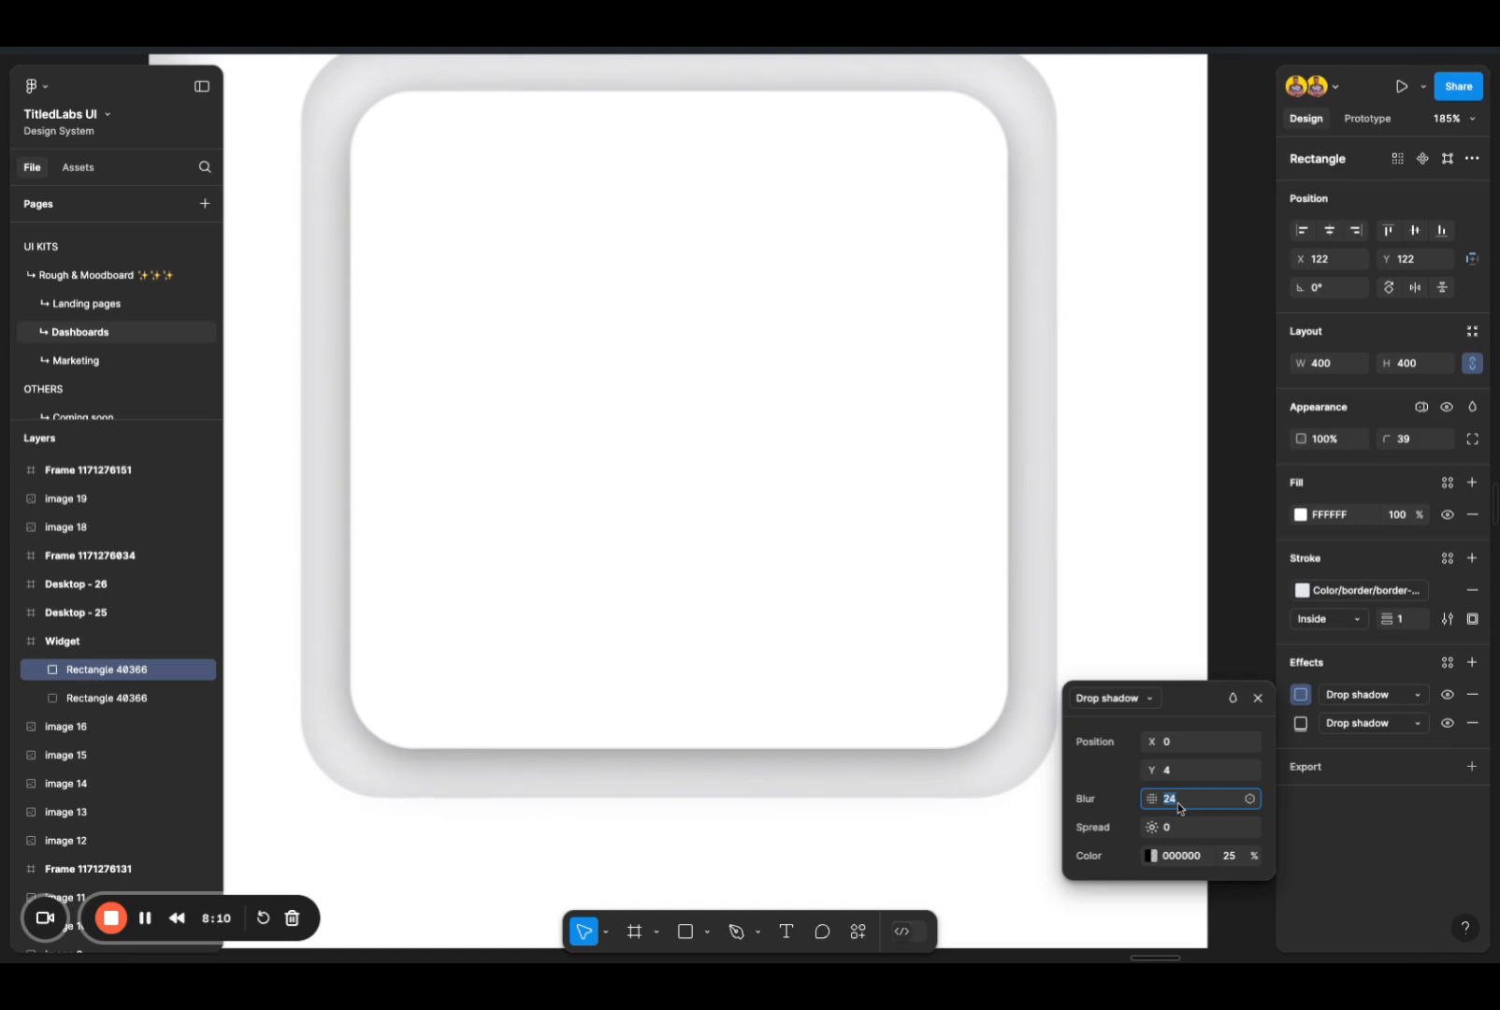
Step: Examine the combined inner and drop shadows around the two nested squares, close up and in full
left_click(1165, 577)
scroll(1165, 577, "up", 1)
scroll(1165, 577, "down", 5, "ctrl")
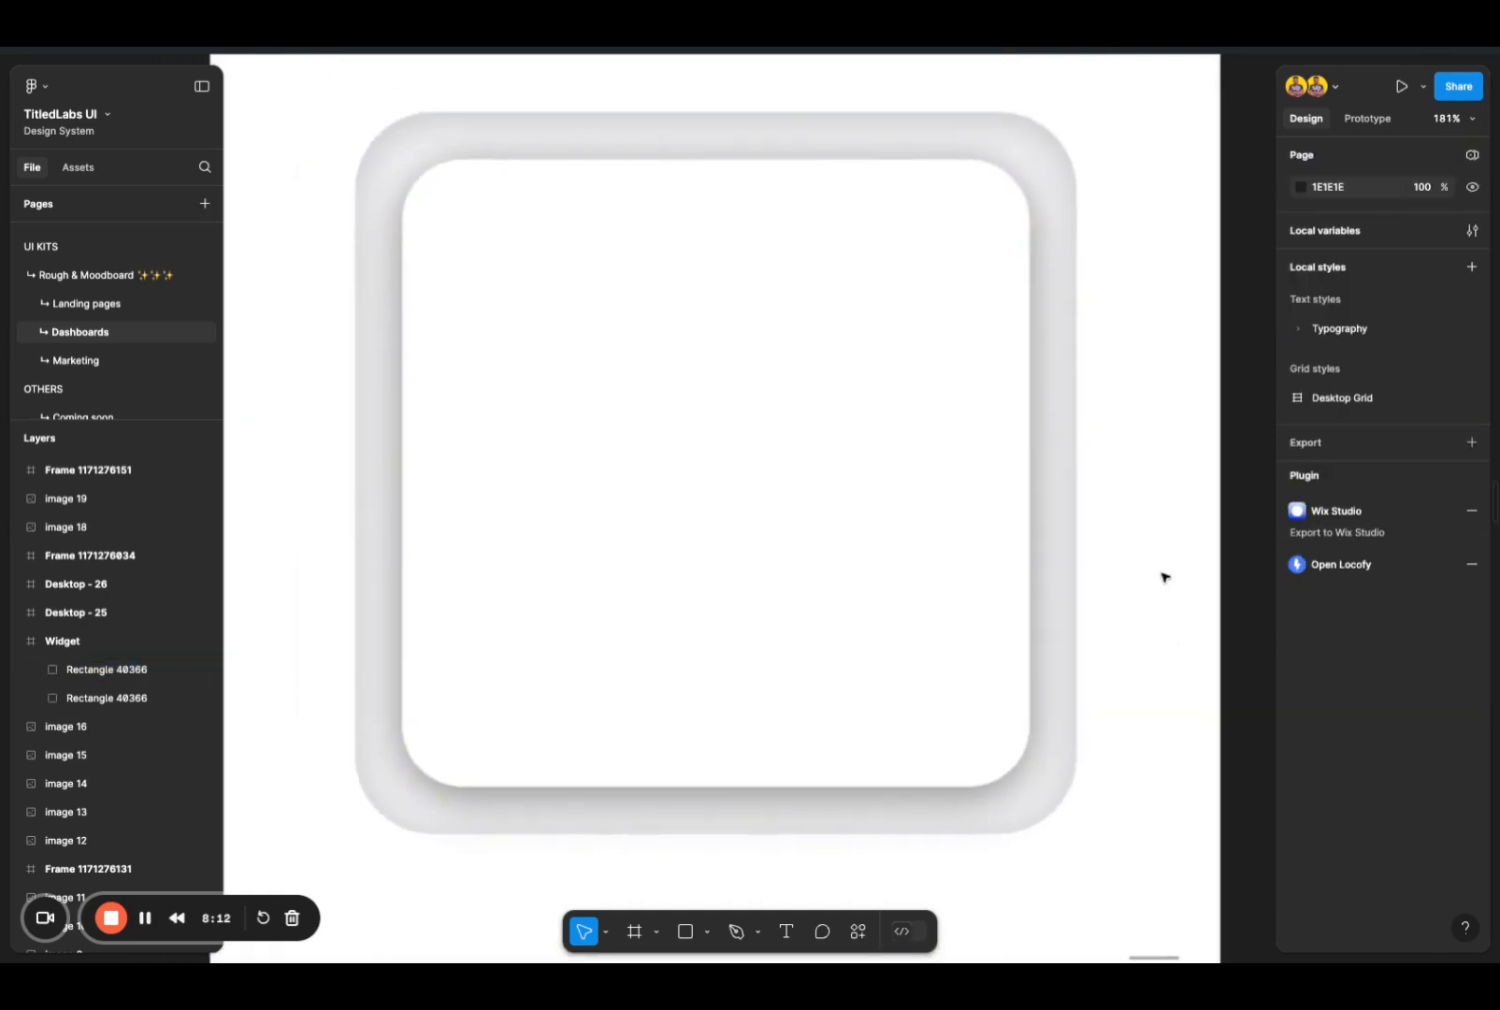
scroll(1165, 578, "up", 2, "ctrl")
scroll(1142, 590, "down", 1, "ctrl")
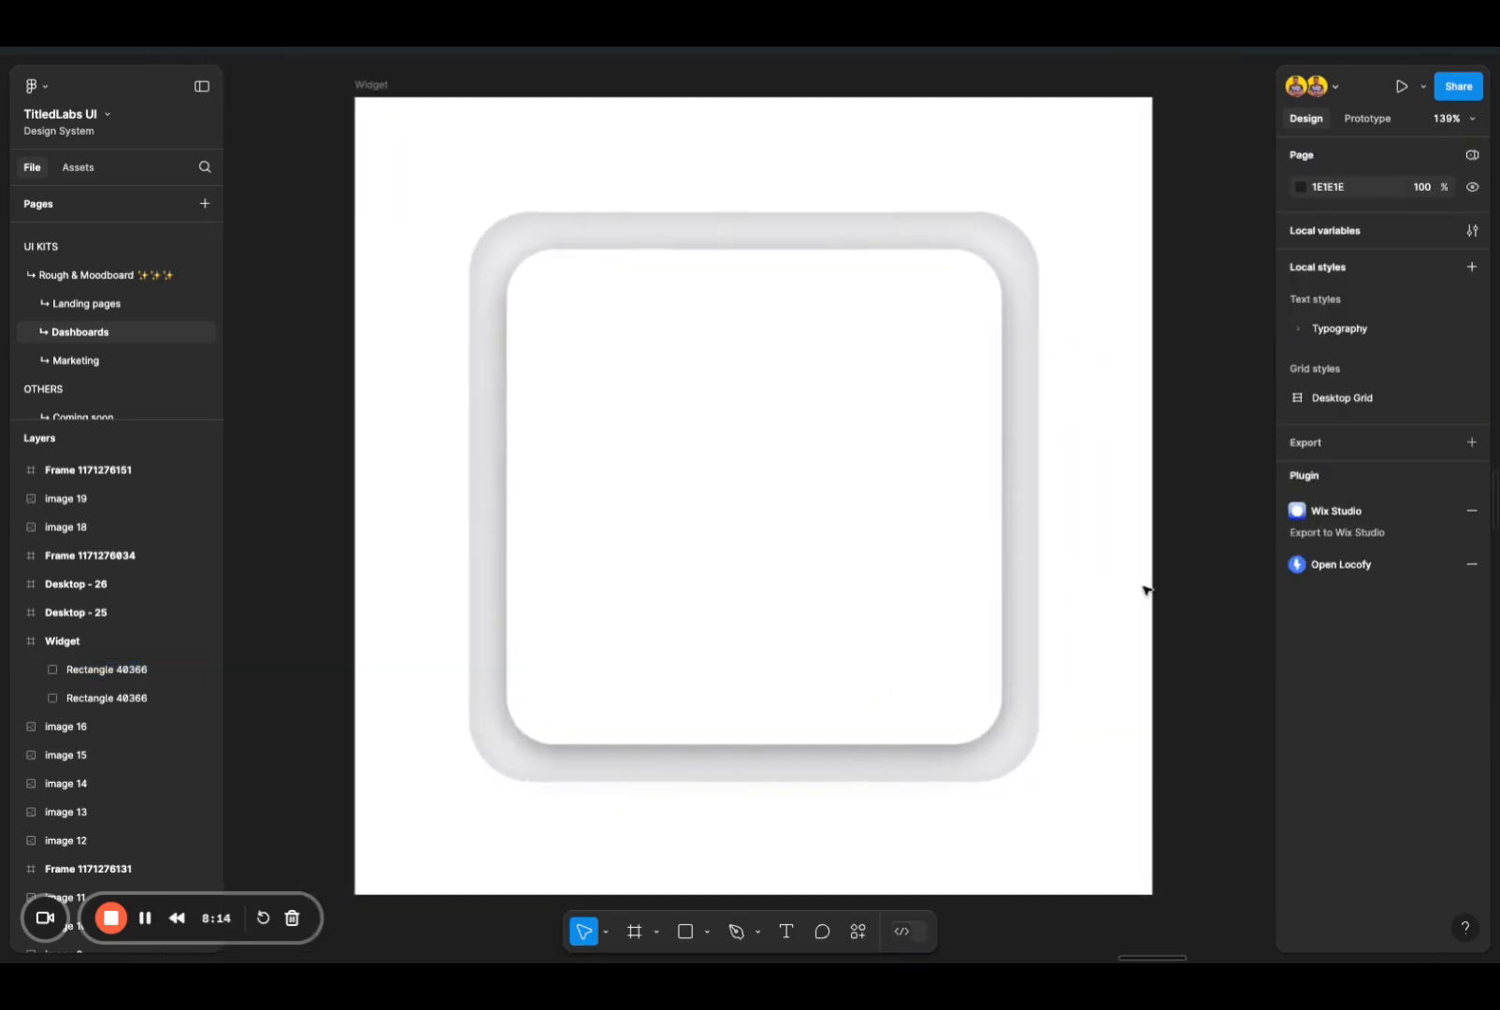
scroll(1079, 640, "up", 2, "ctrl")
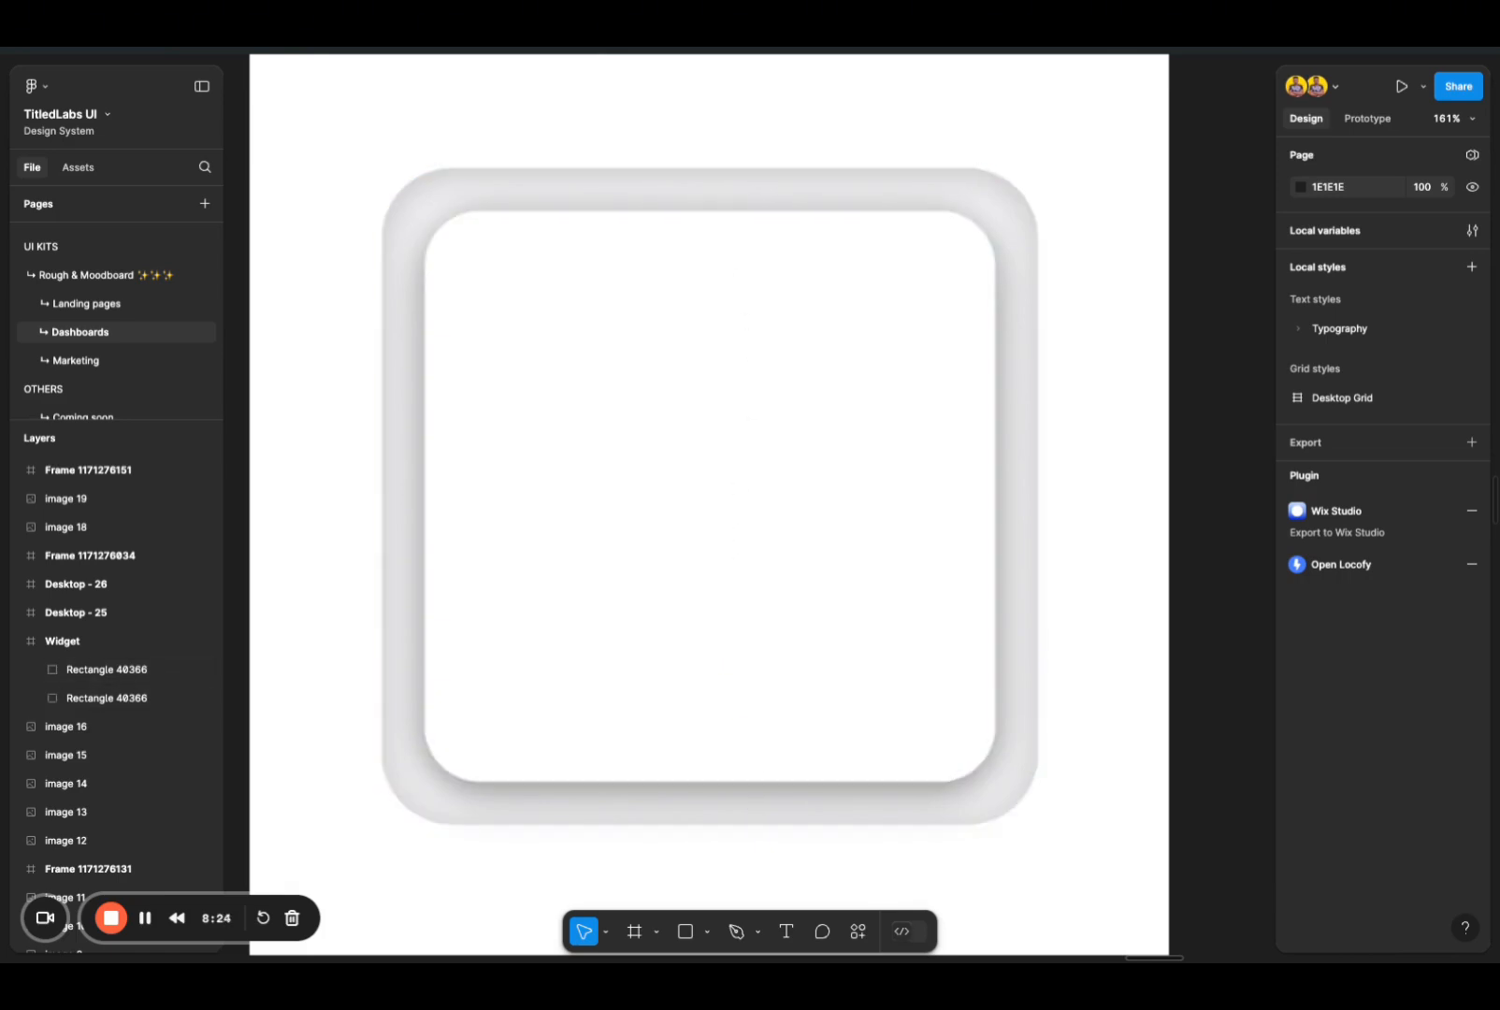
Step: Draw a 45 × 45 circle in the upper part of the inner square and move it to X 258, Y 180
left_click(708, 934)
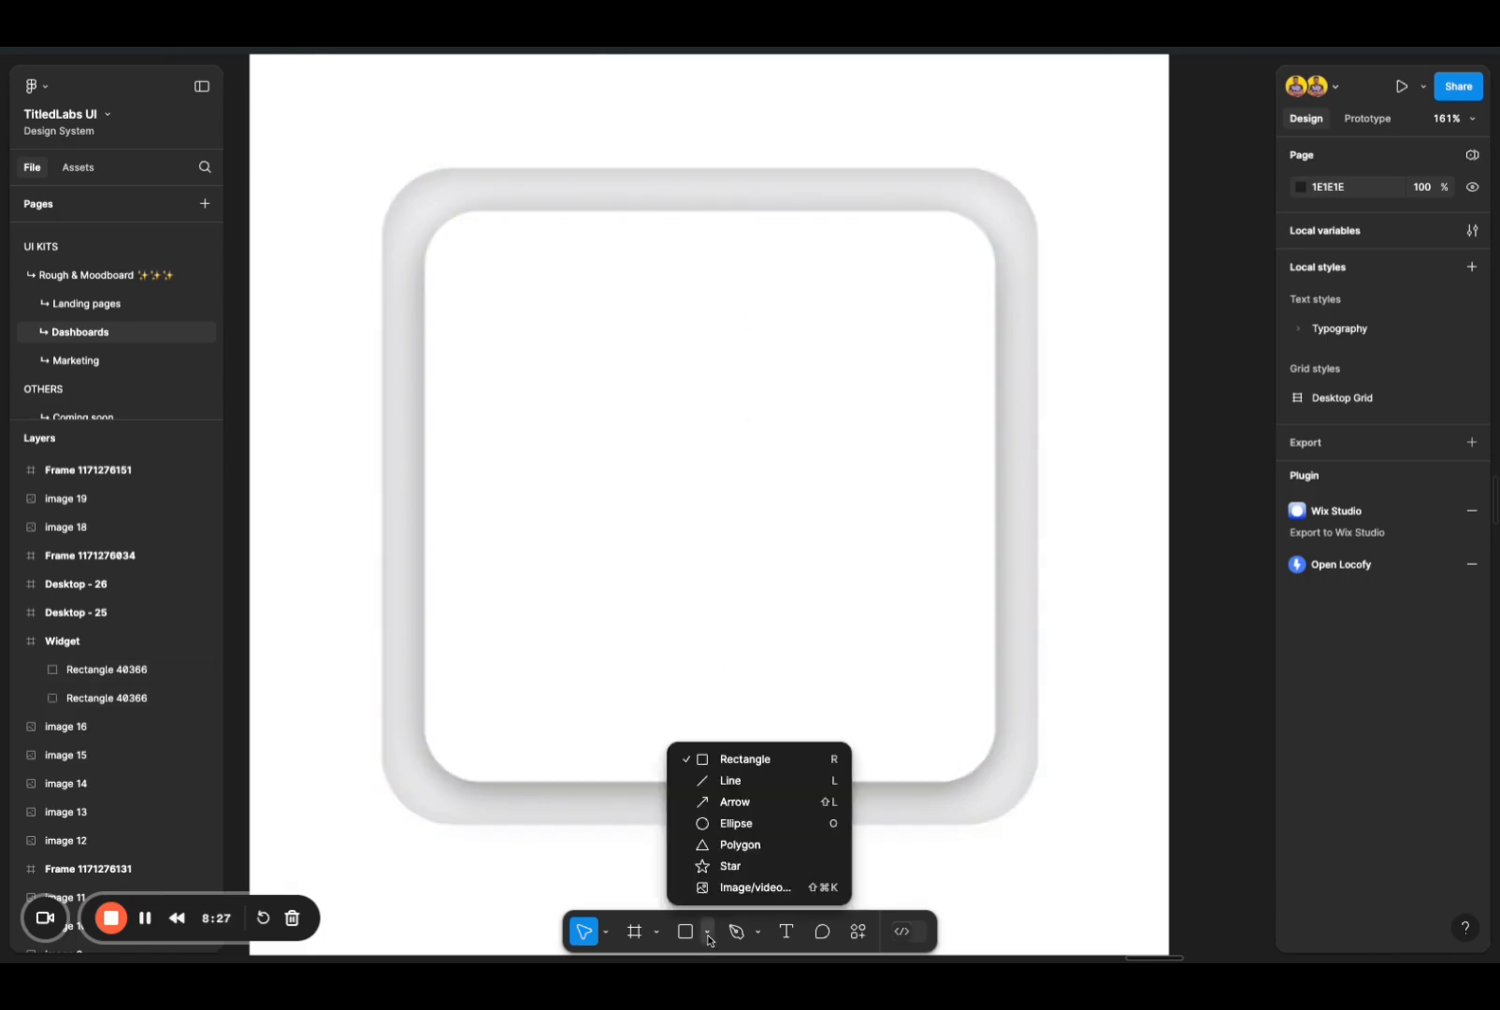
left_click(734, 823)
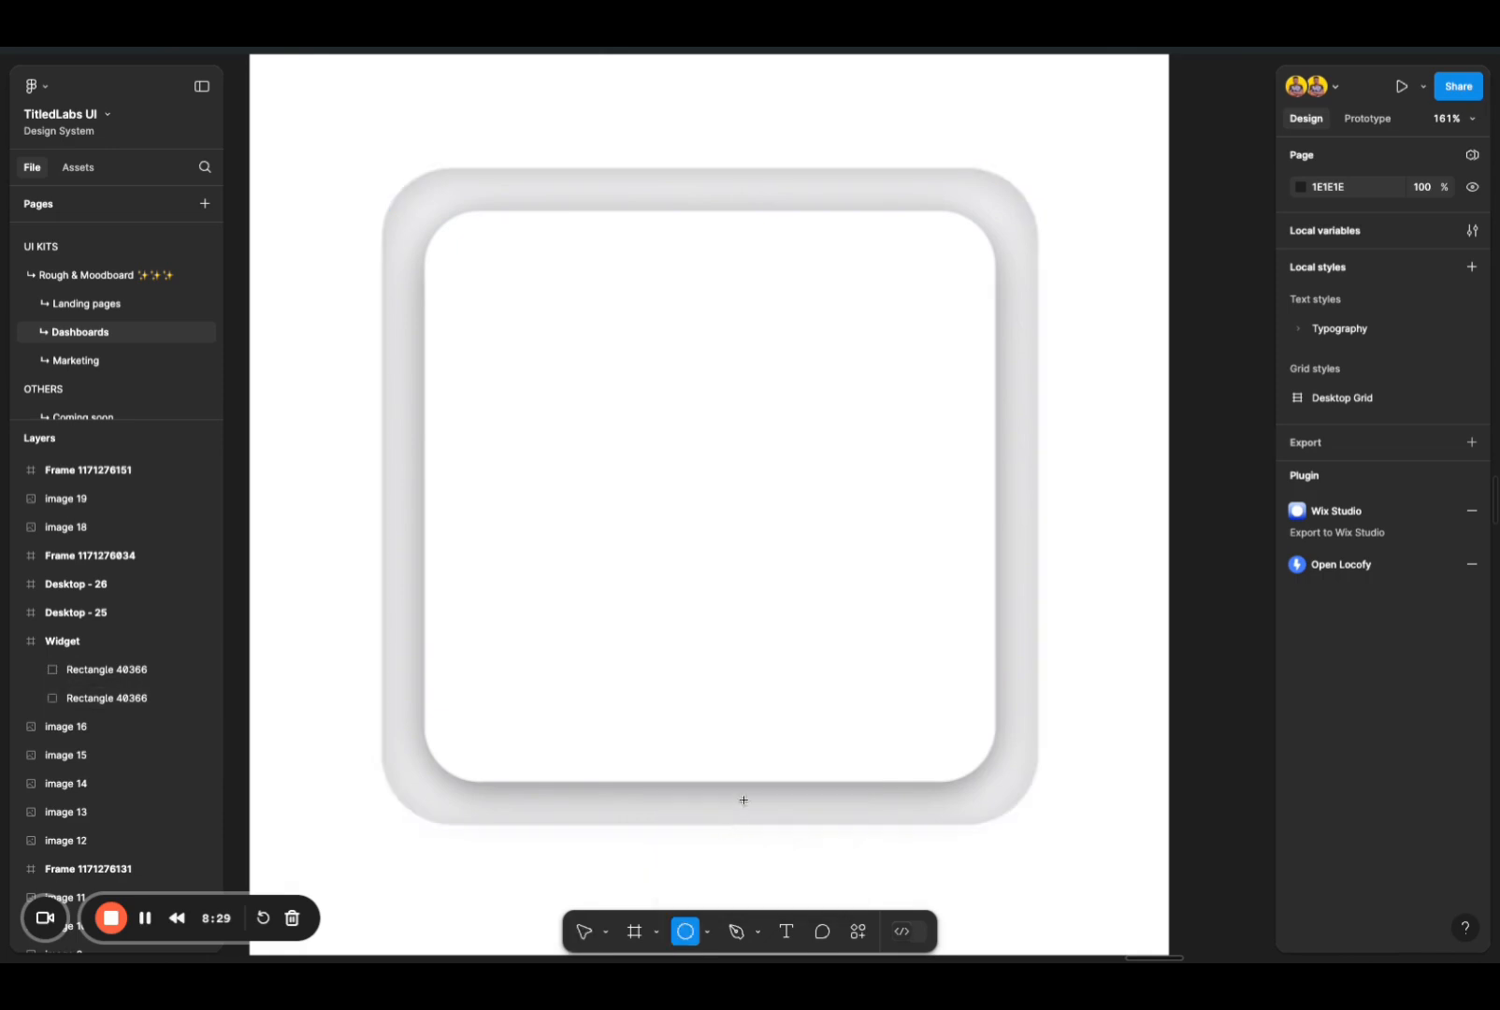
left_click(639, 311)
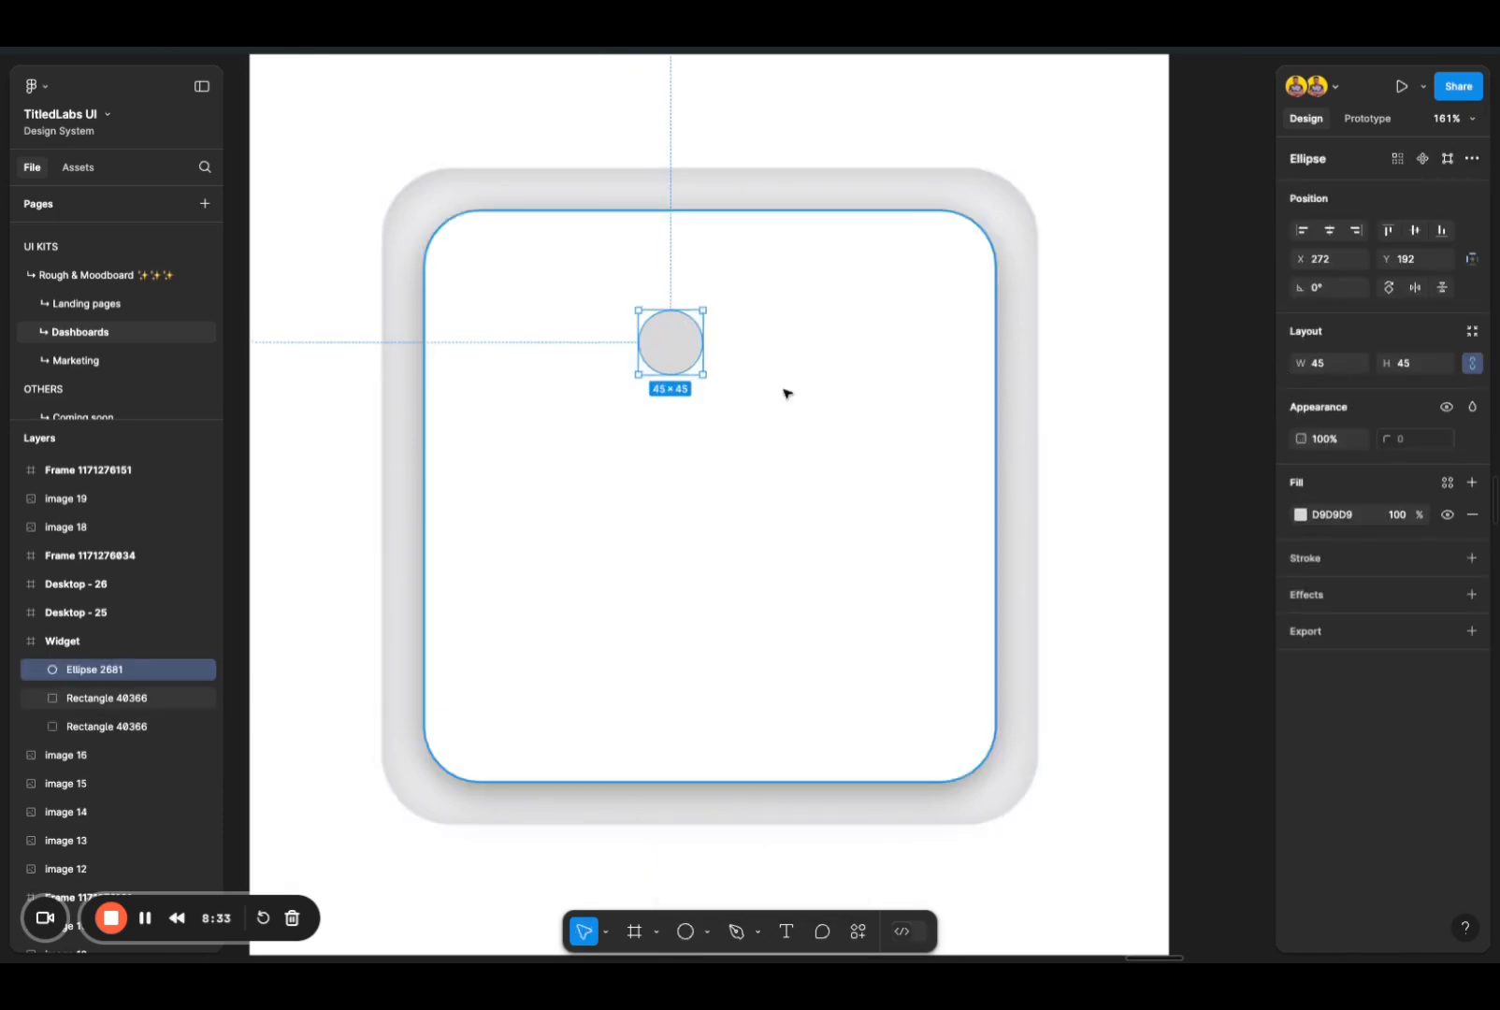
mouse_move(668, 345)
left_mouse_down()
mouse_move(649, 337)
mouse_move(668, 338)
left_mouse_up()
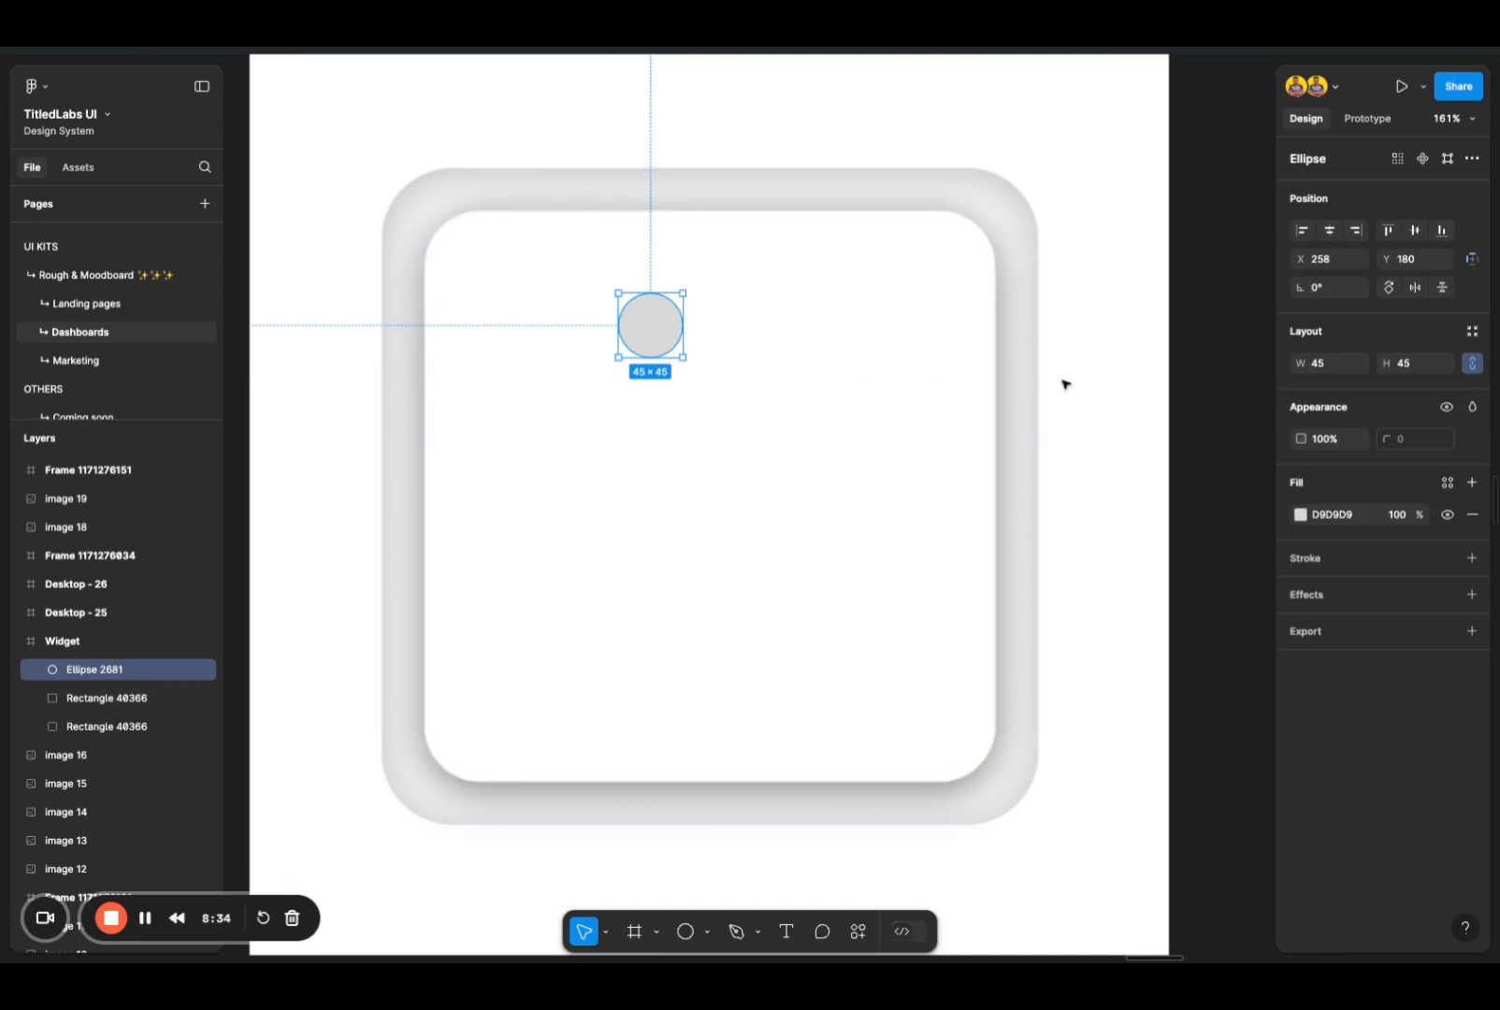
Step: Give the circle a white FFFFFF inside stroke with a weight of 1.5
left_click(1307, 560)
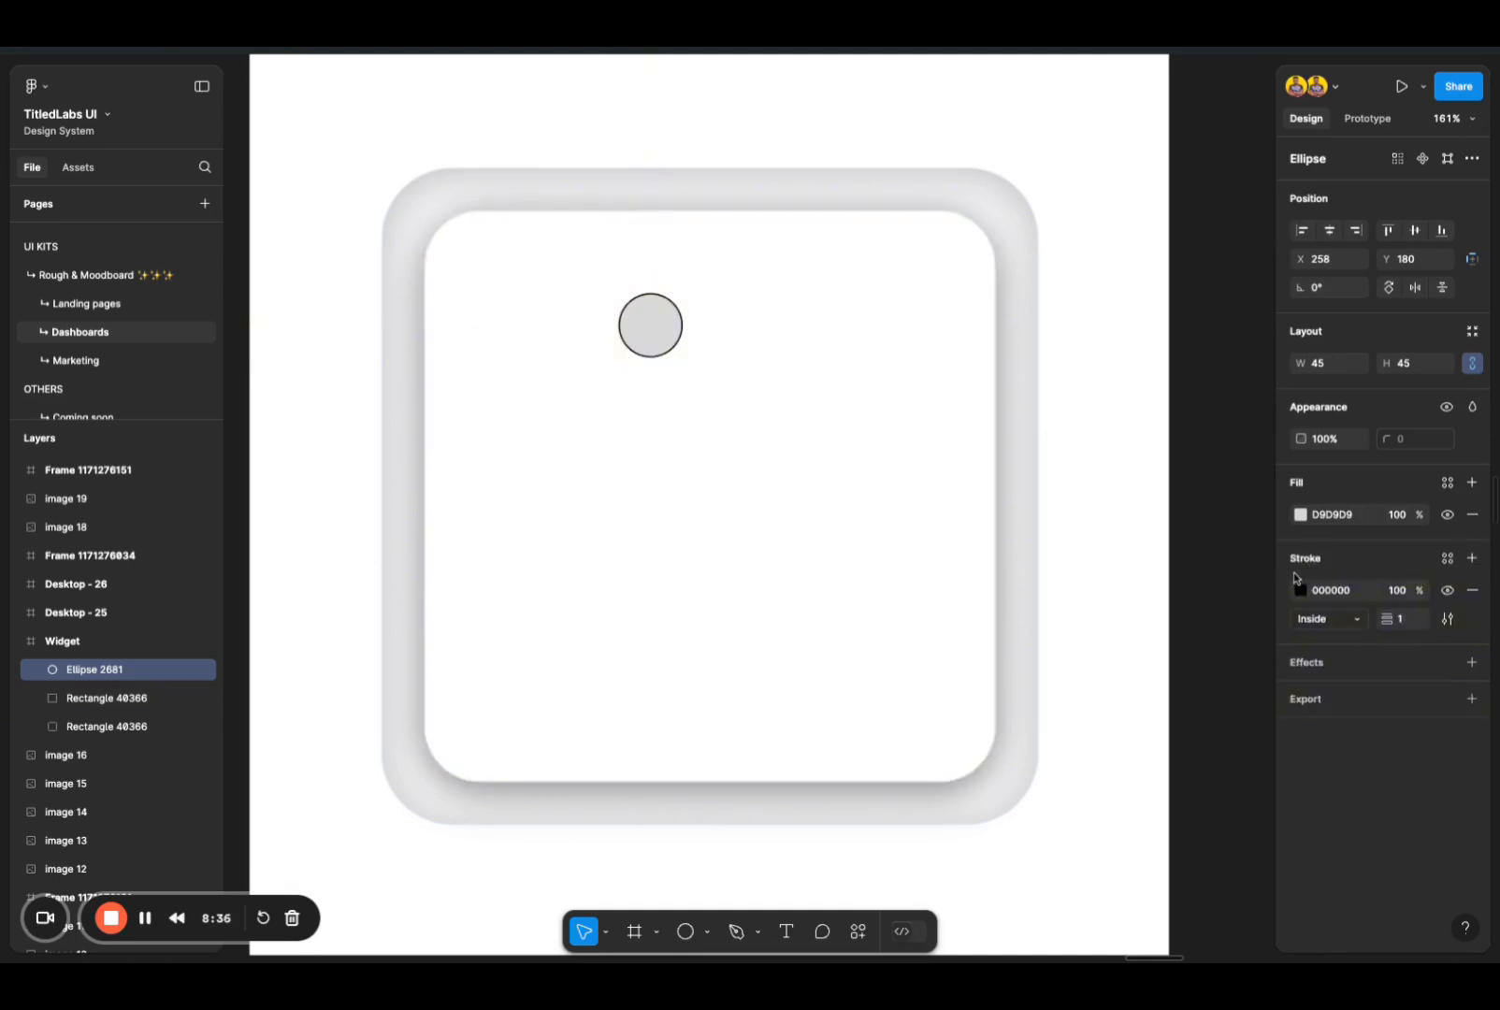
left_click(1301, 590)
left_click(1169, 622)
left_click_drag(1169, 622, 998, 378)
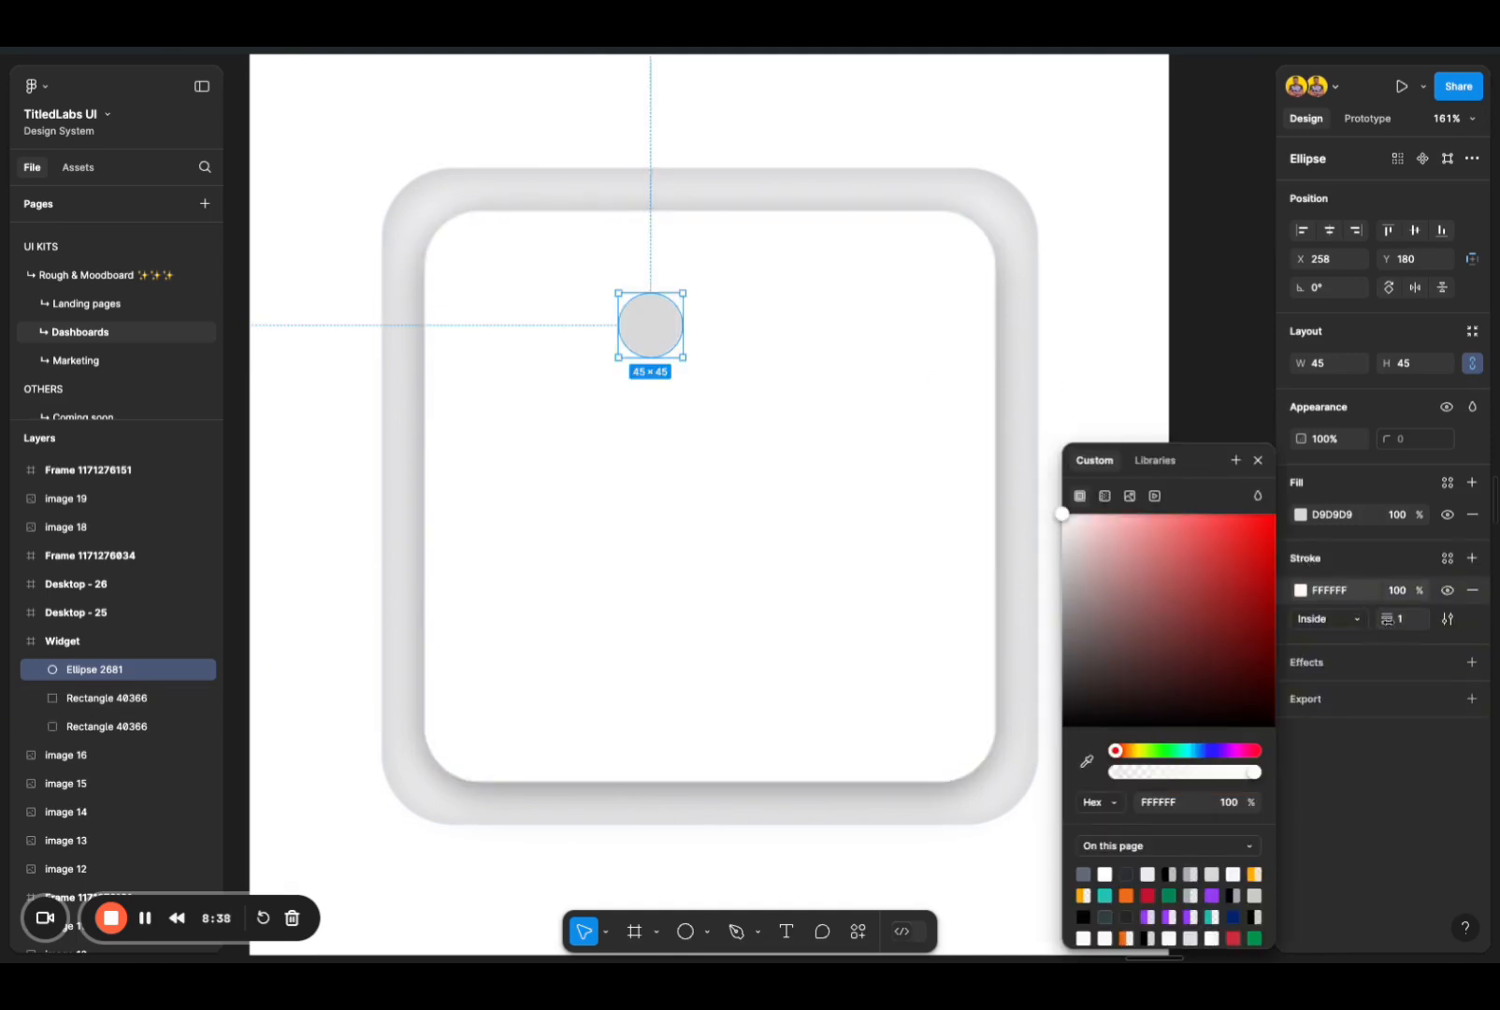
left_click(1406, 620)
left_click(774, 450)
left_click(660, 339)
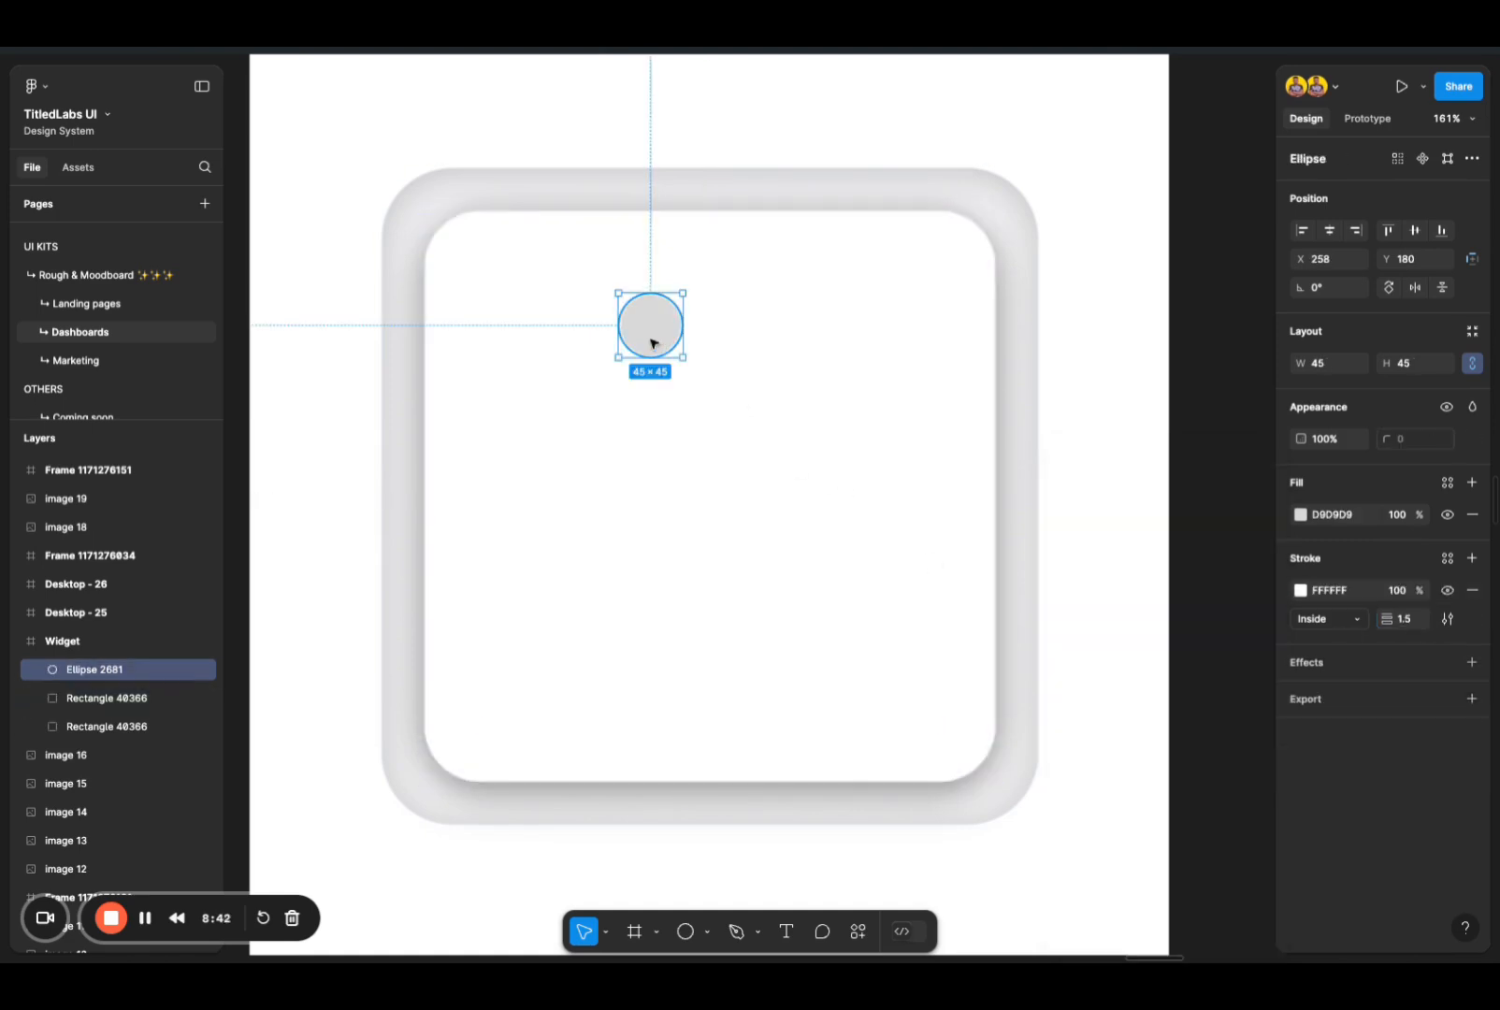
Step: Add a text layer containing the person's full name beside the grey circle, correcting the surname's spelling
key("t")
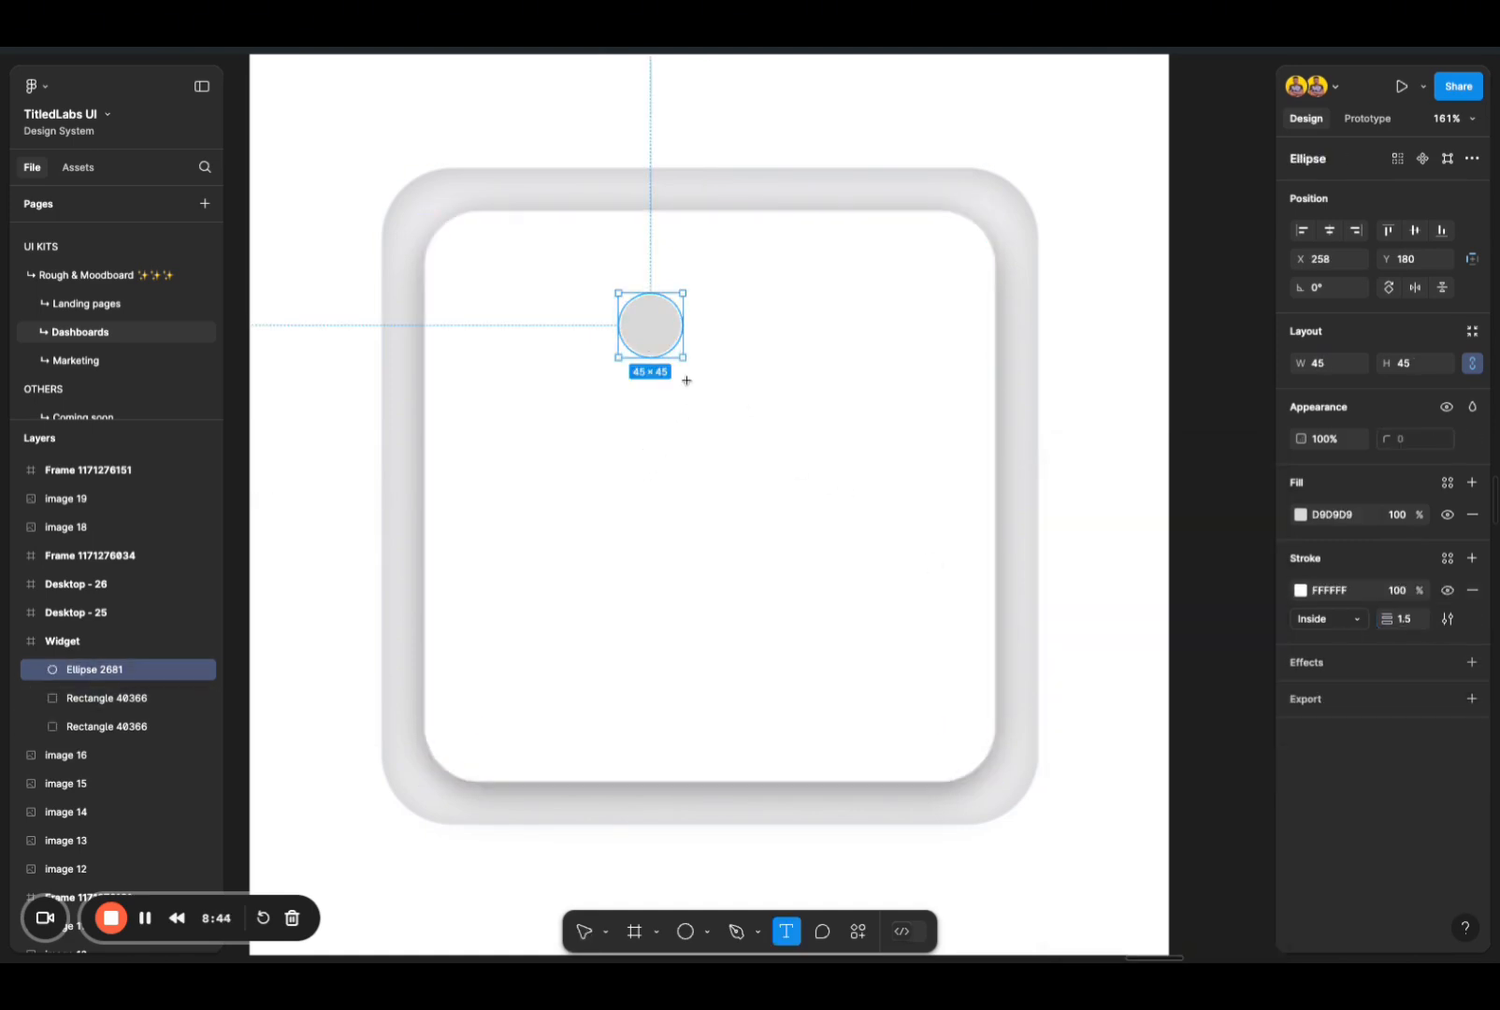
left_click(717, 322)
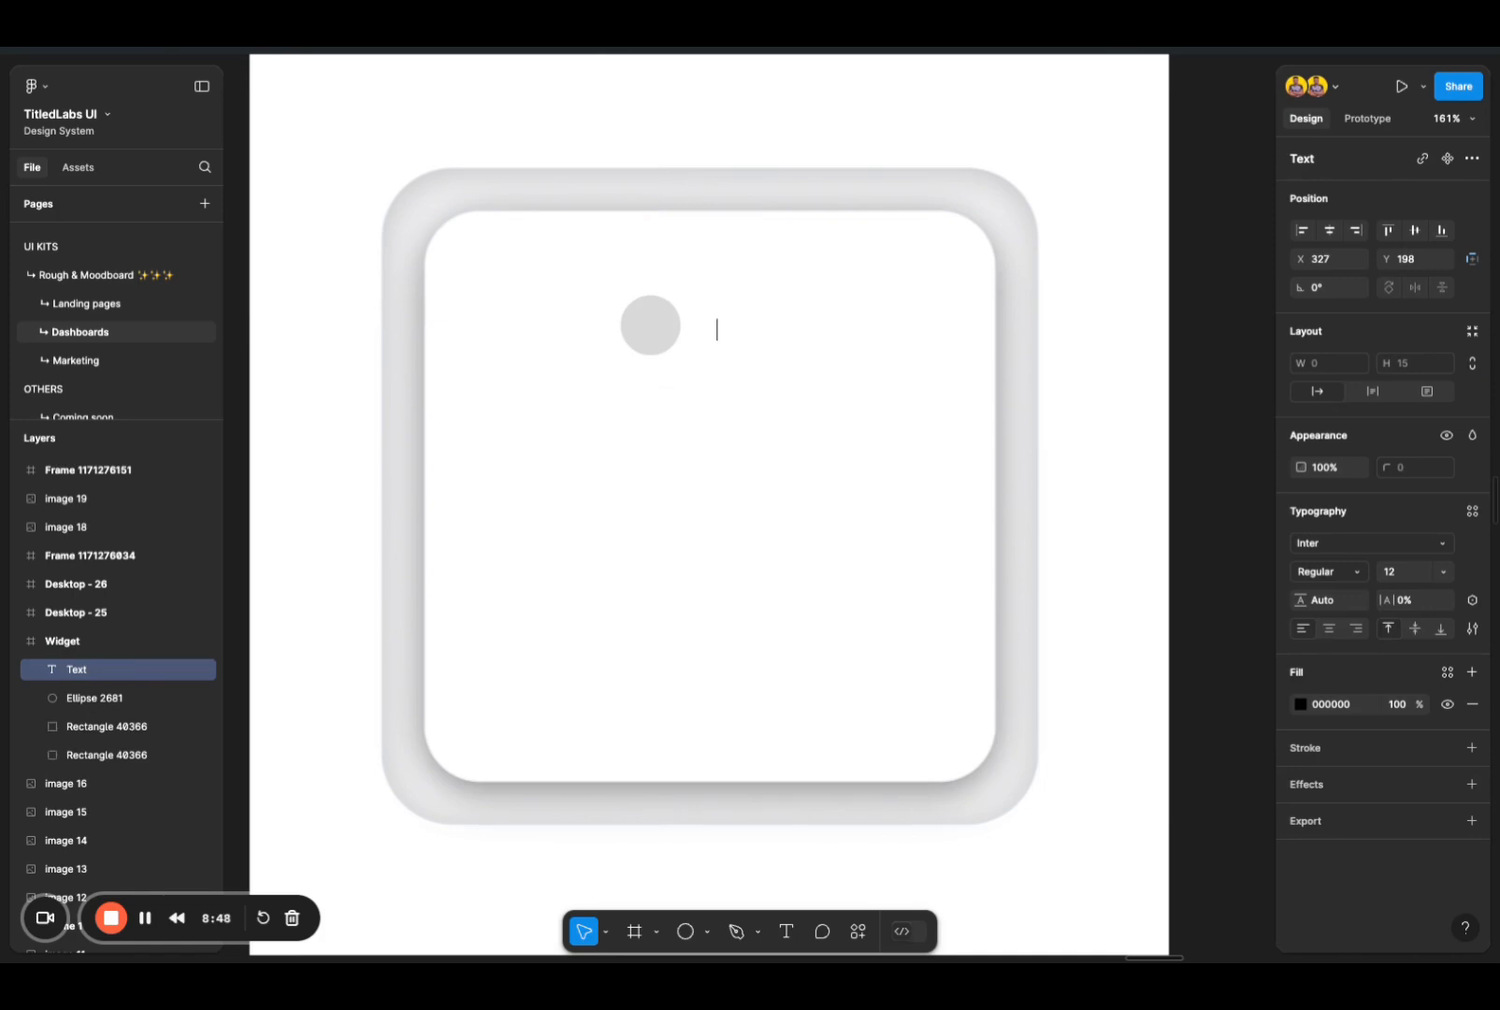
type("Alex")
type("Darwon")
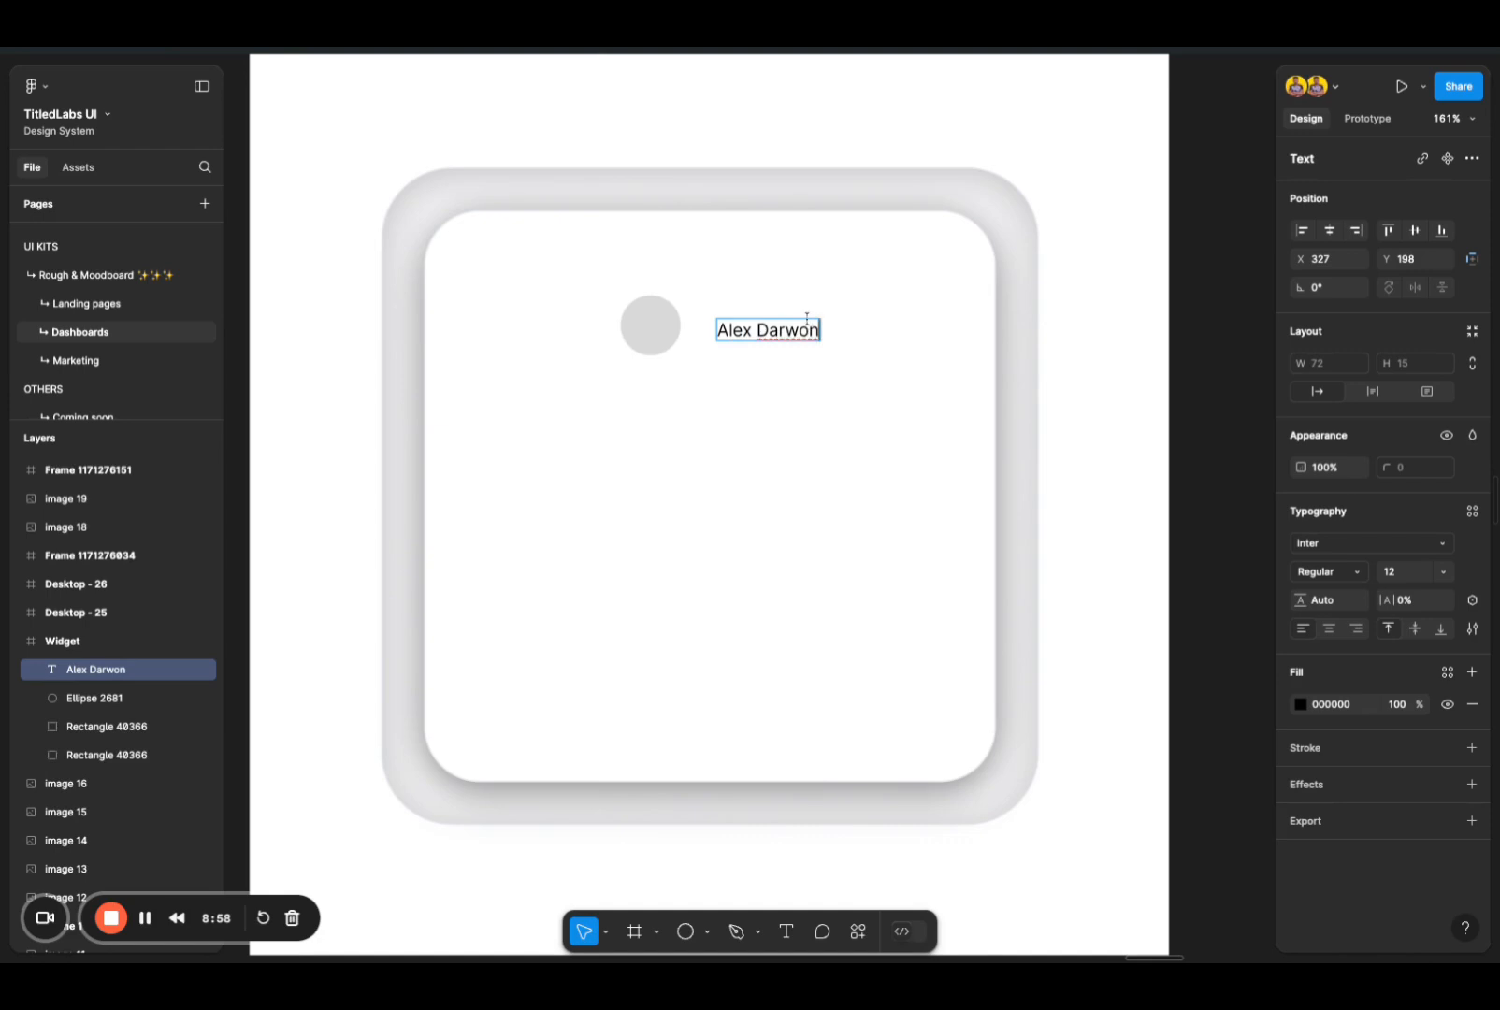
left_click(807, 329)
key("BackSpace")
type("i")
key("Escape")
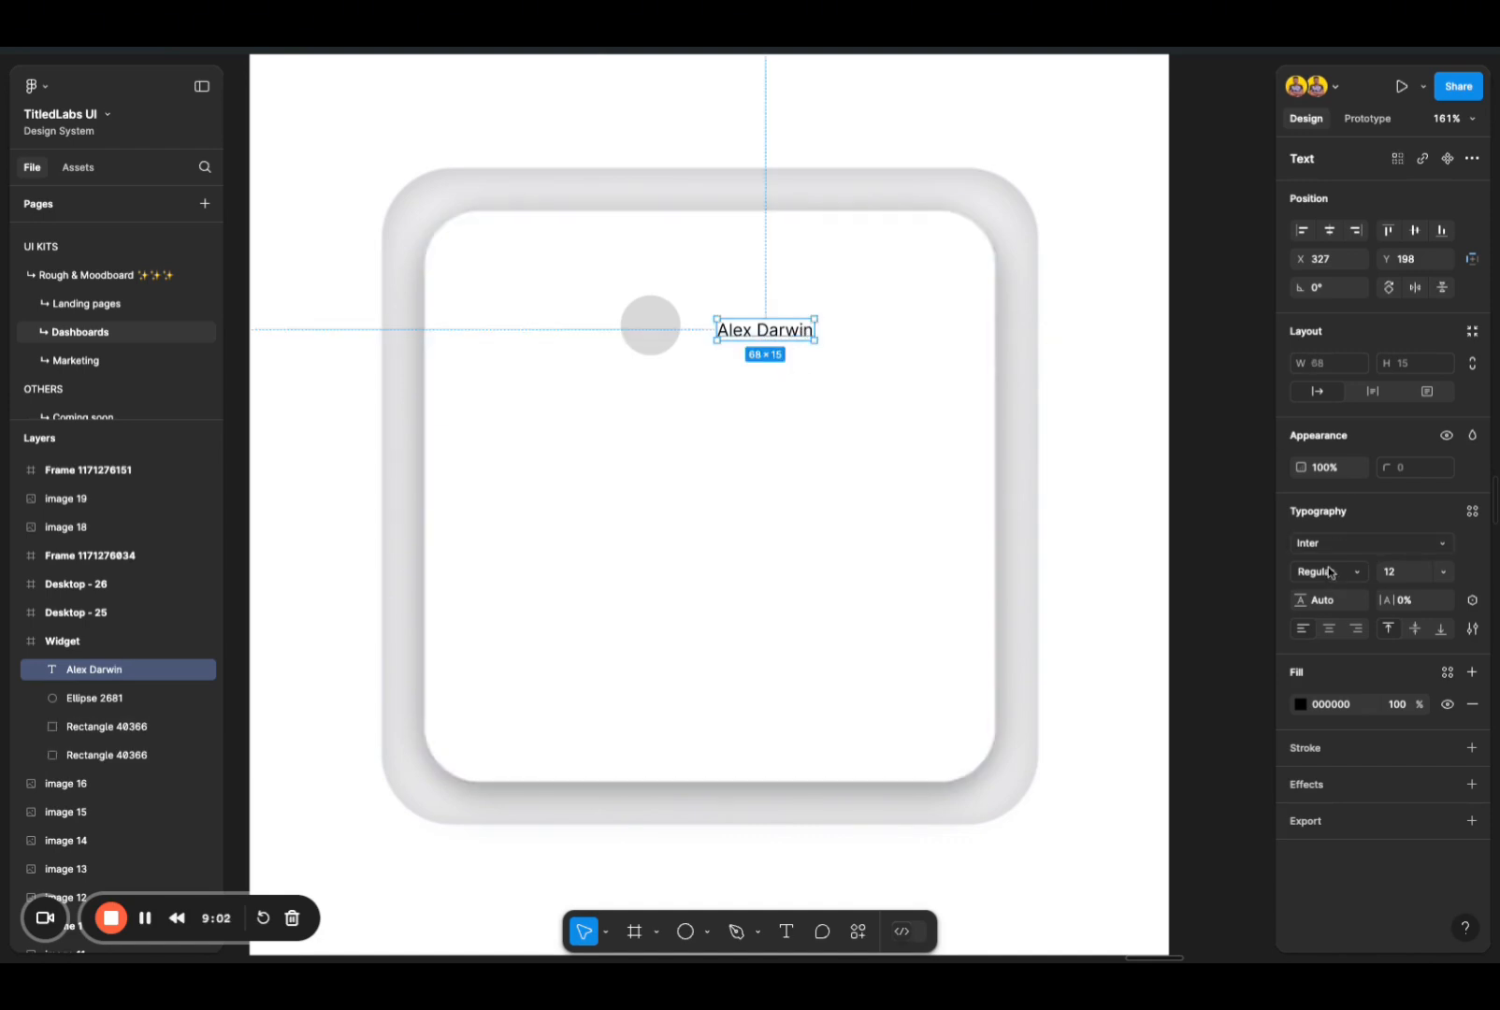
Step: Change the name text's font to TeX Gyre Adventor from the installed fonts
left_click(1374, 543)
left_click(1158, 587)
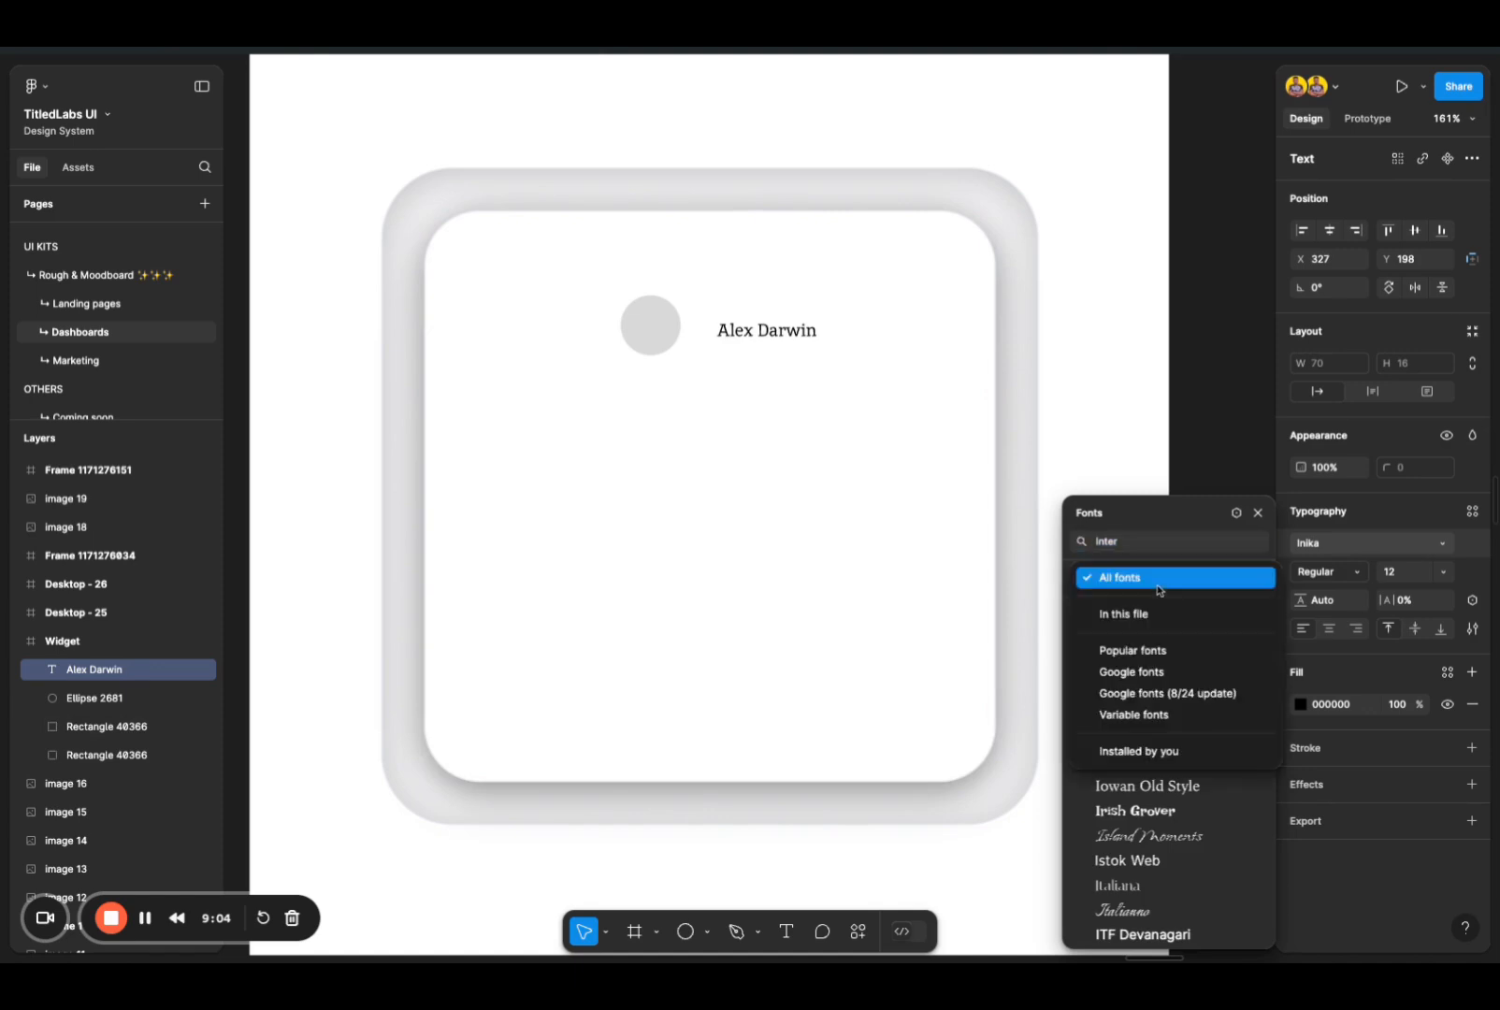
left_click(1147, 754)
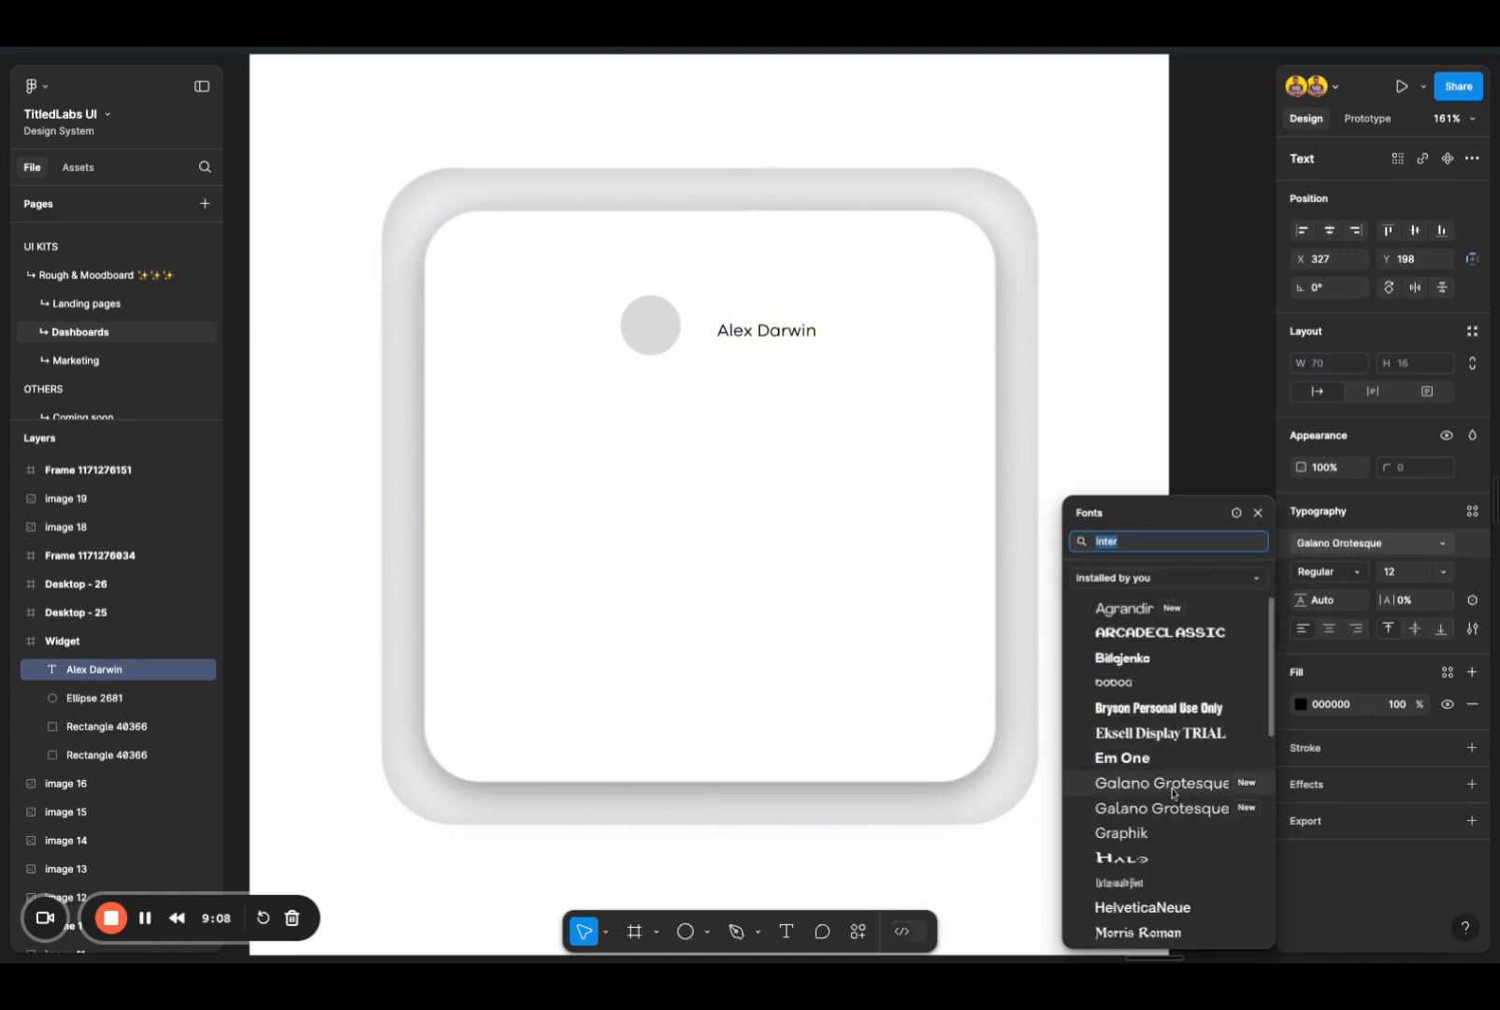
scroll(1162, 870, "down", 10)
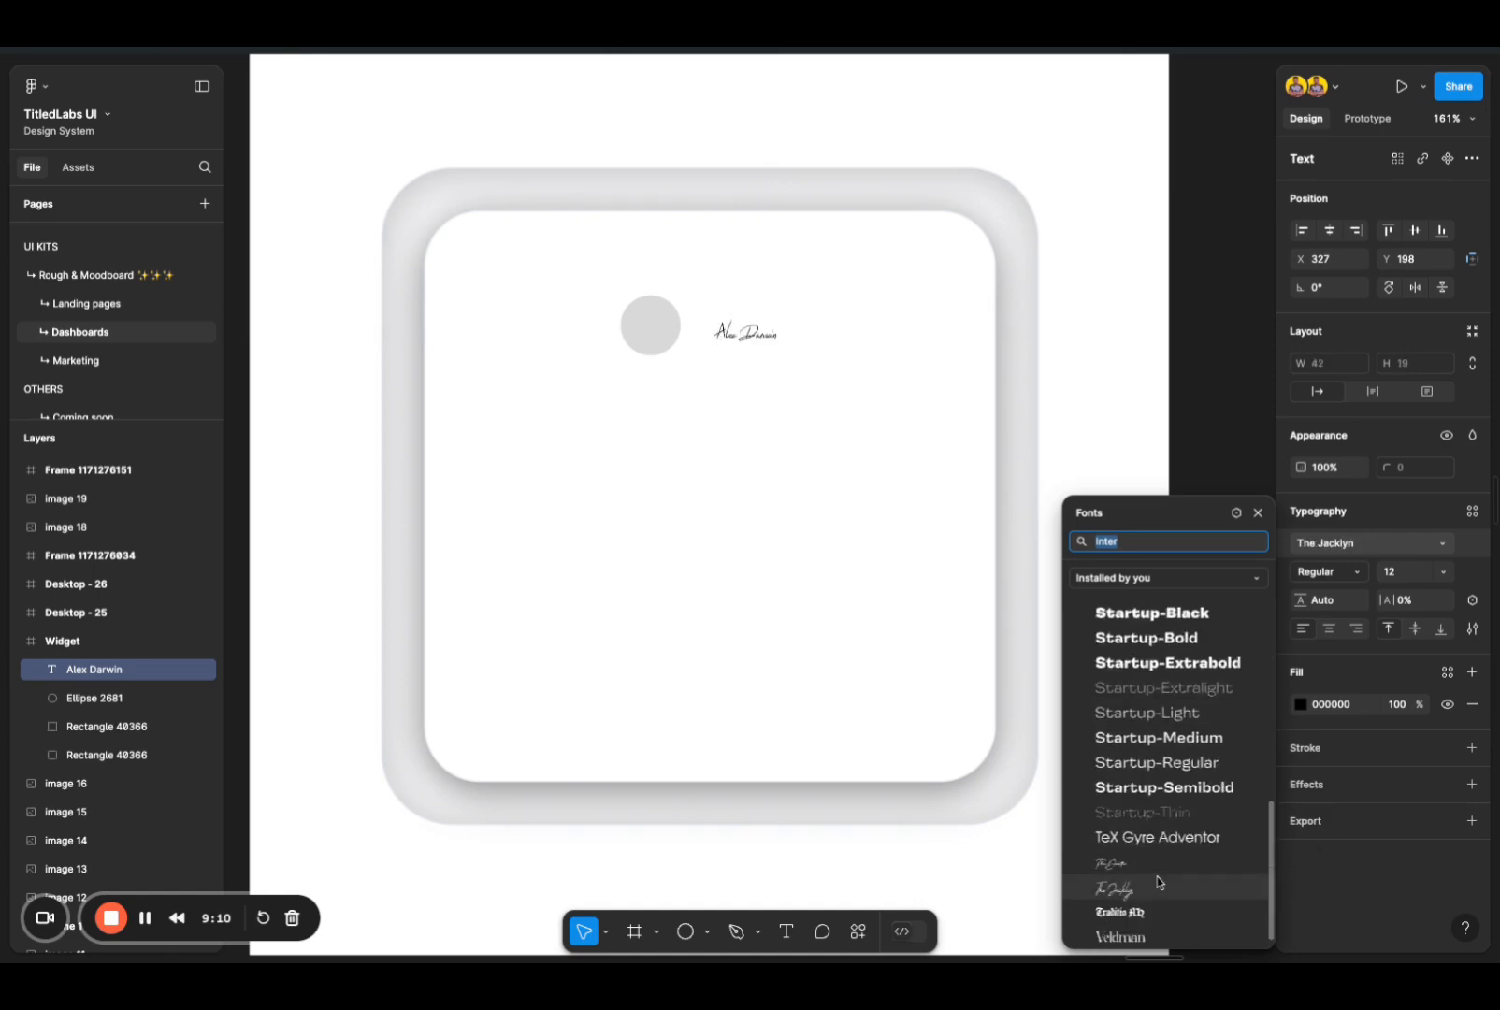
left_click(1157, 837)
key("Escape")
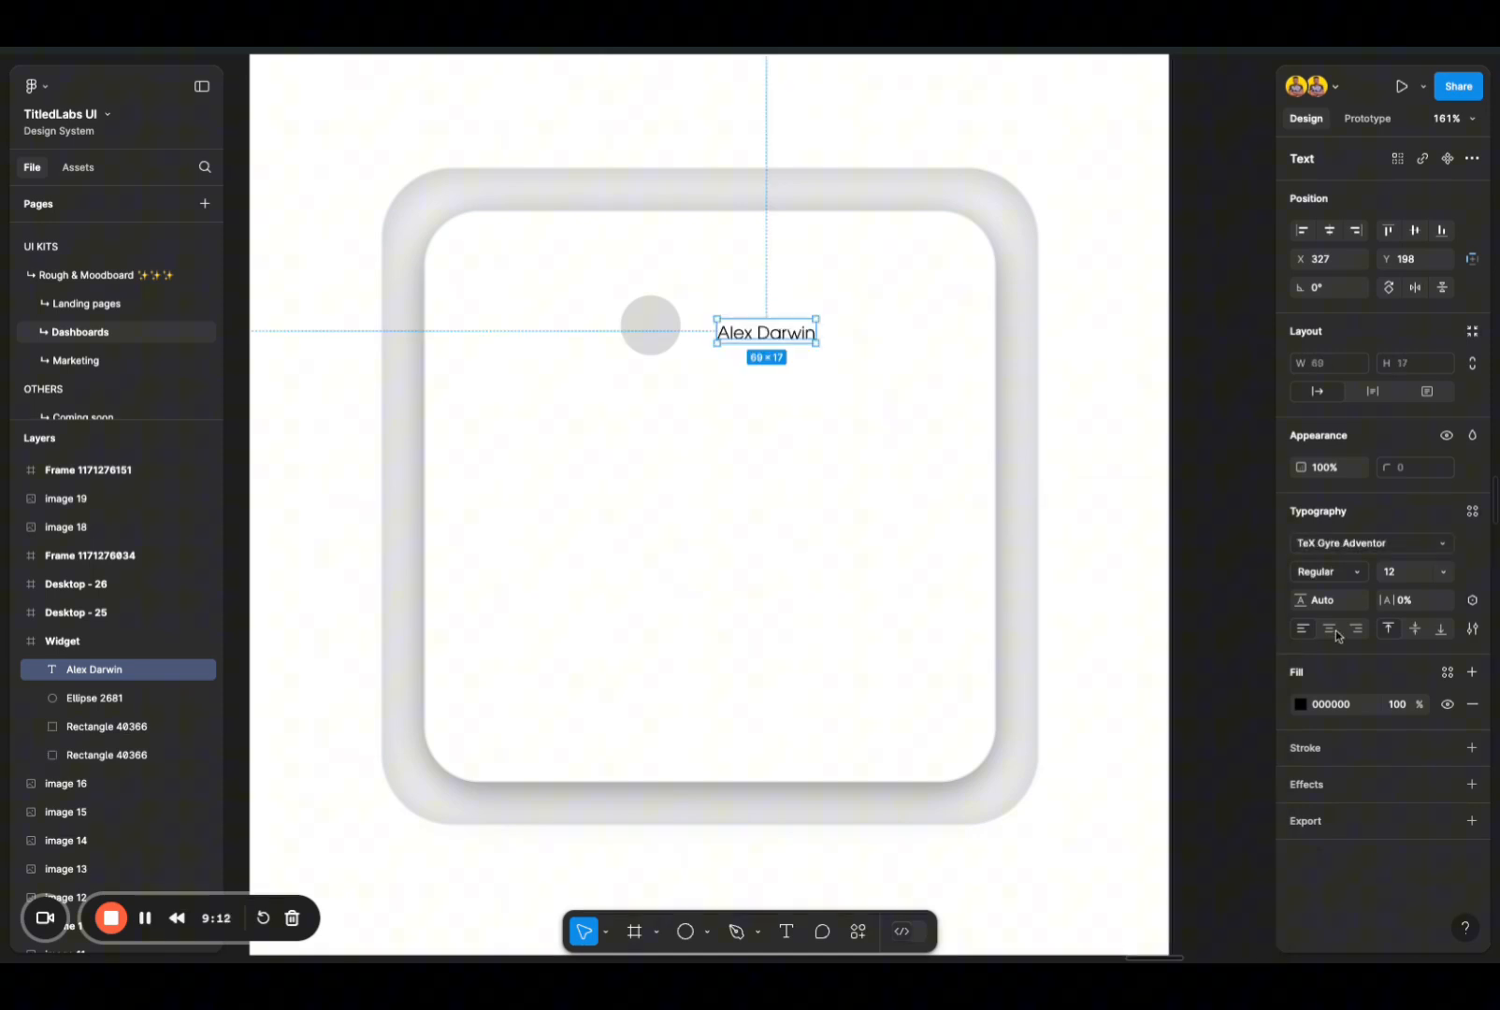
Step: Set the name text to Bold with a font size of 22
left_click(1347, 572)
left_click(1343, 589)
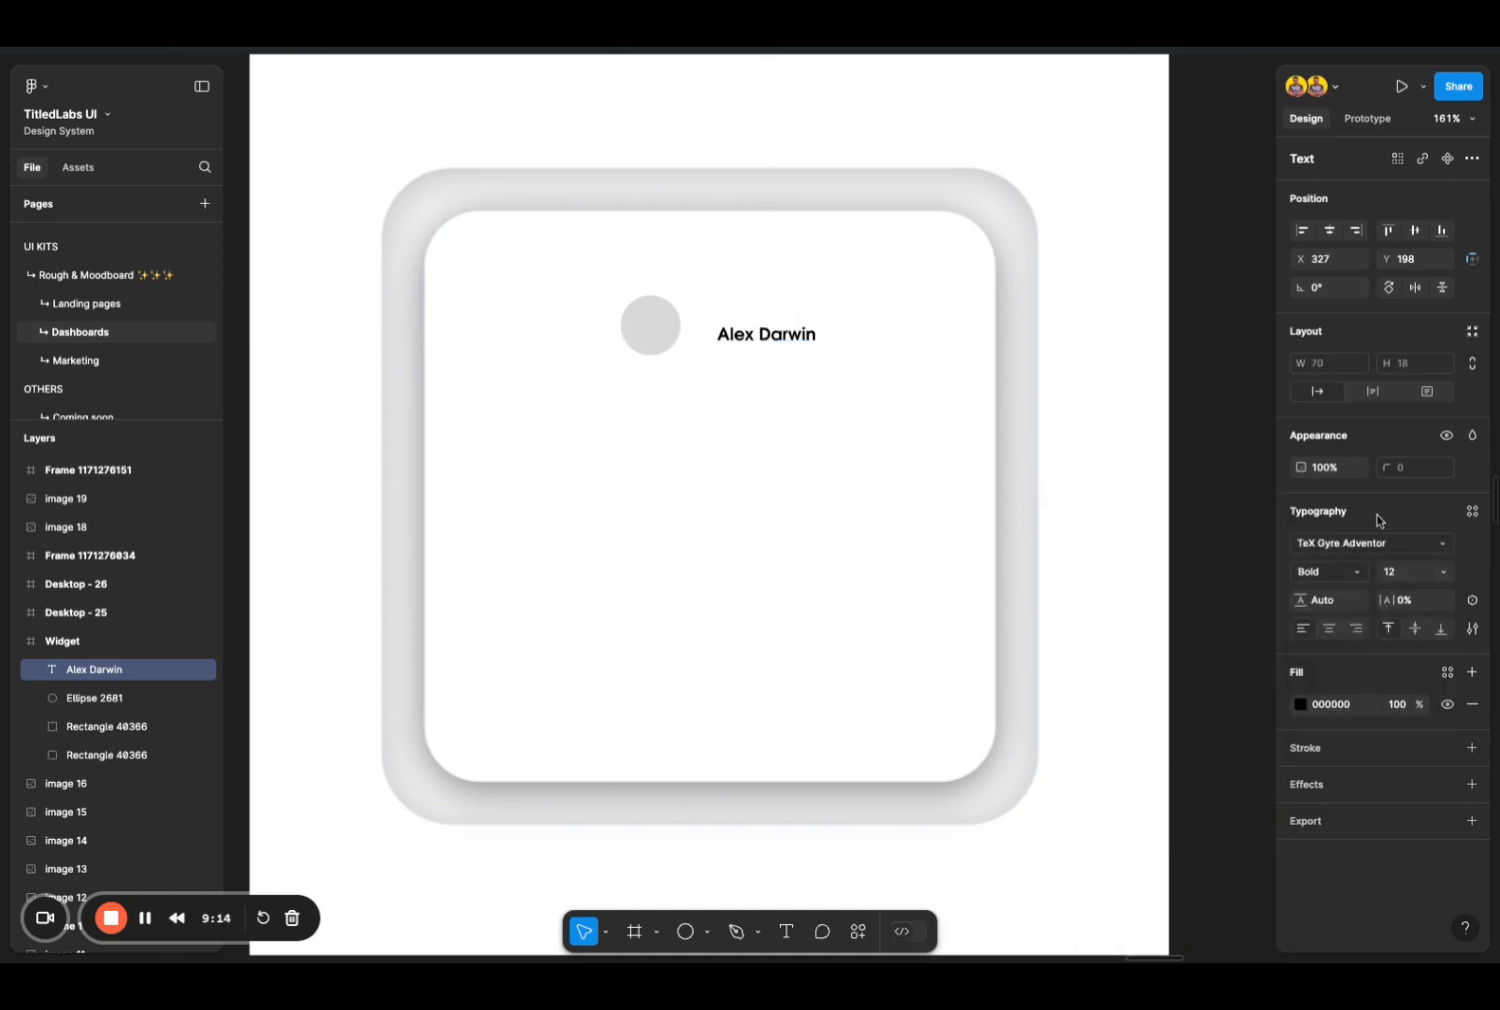
left_click(1390, 572)
type("32")
key("Return")
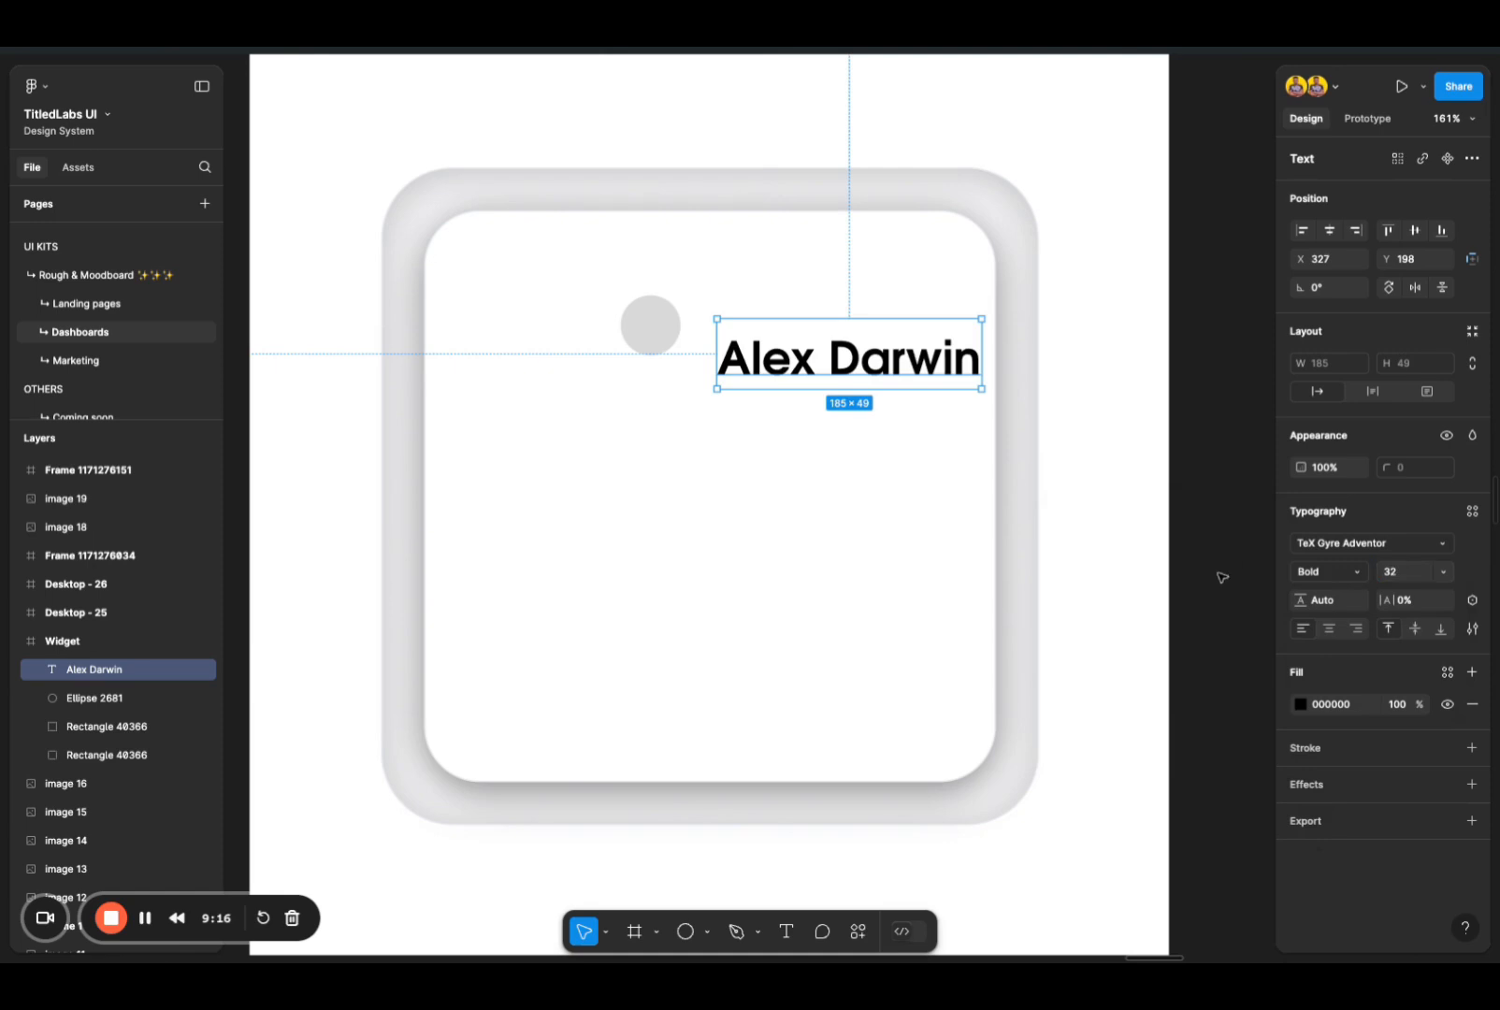
left_click(1394, 571)
type("22")
key("Return")
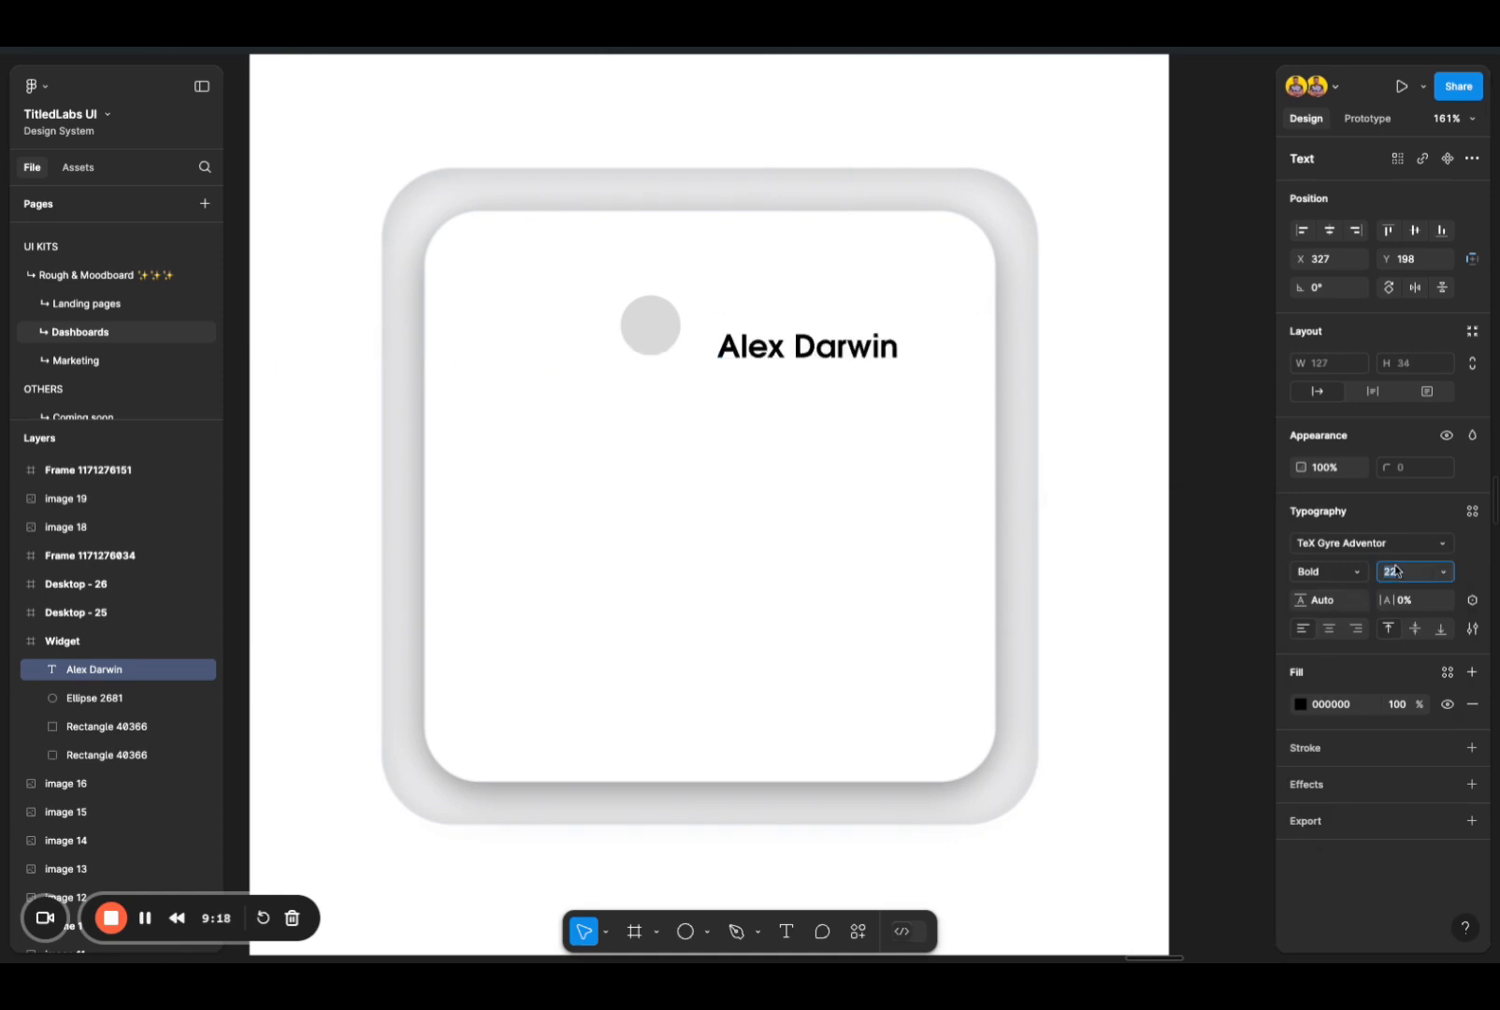
Step: Move the name text closer to the circle, to X 315, Y 186
left_click_drag(837, 368, 820, 348)
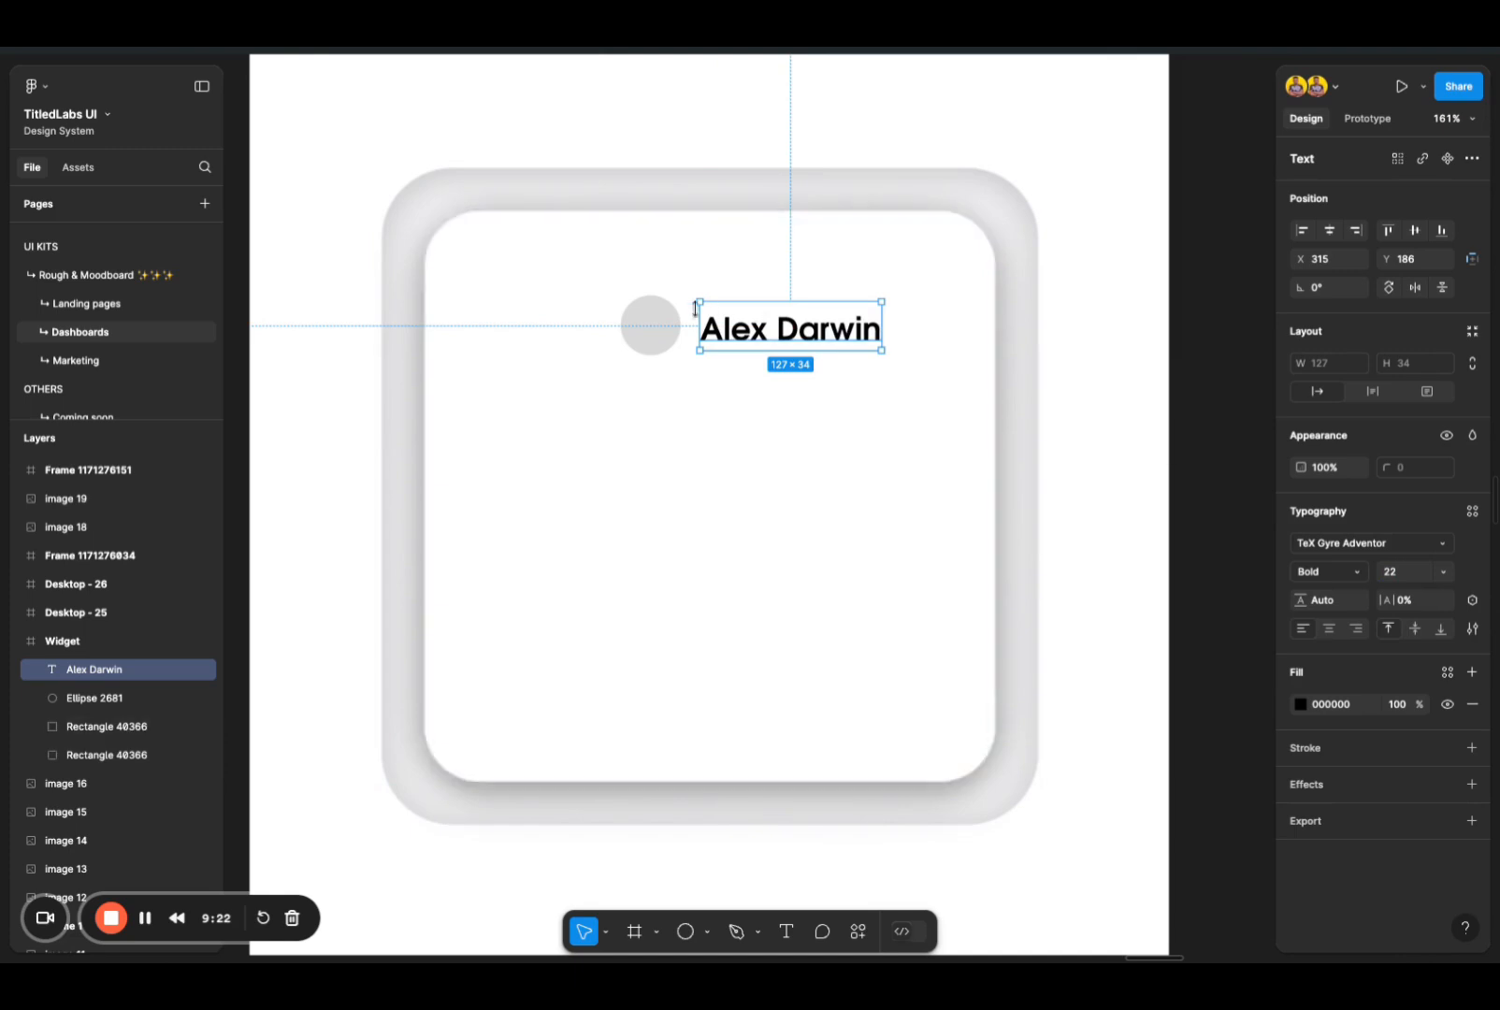
left_click(654, 335)
left_click(646, 412)
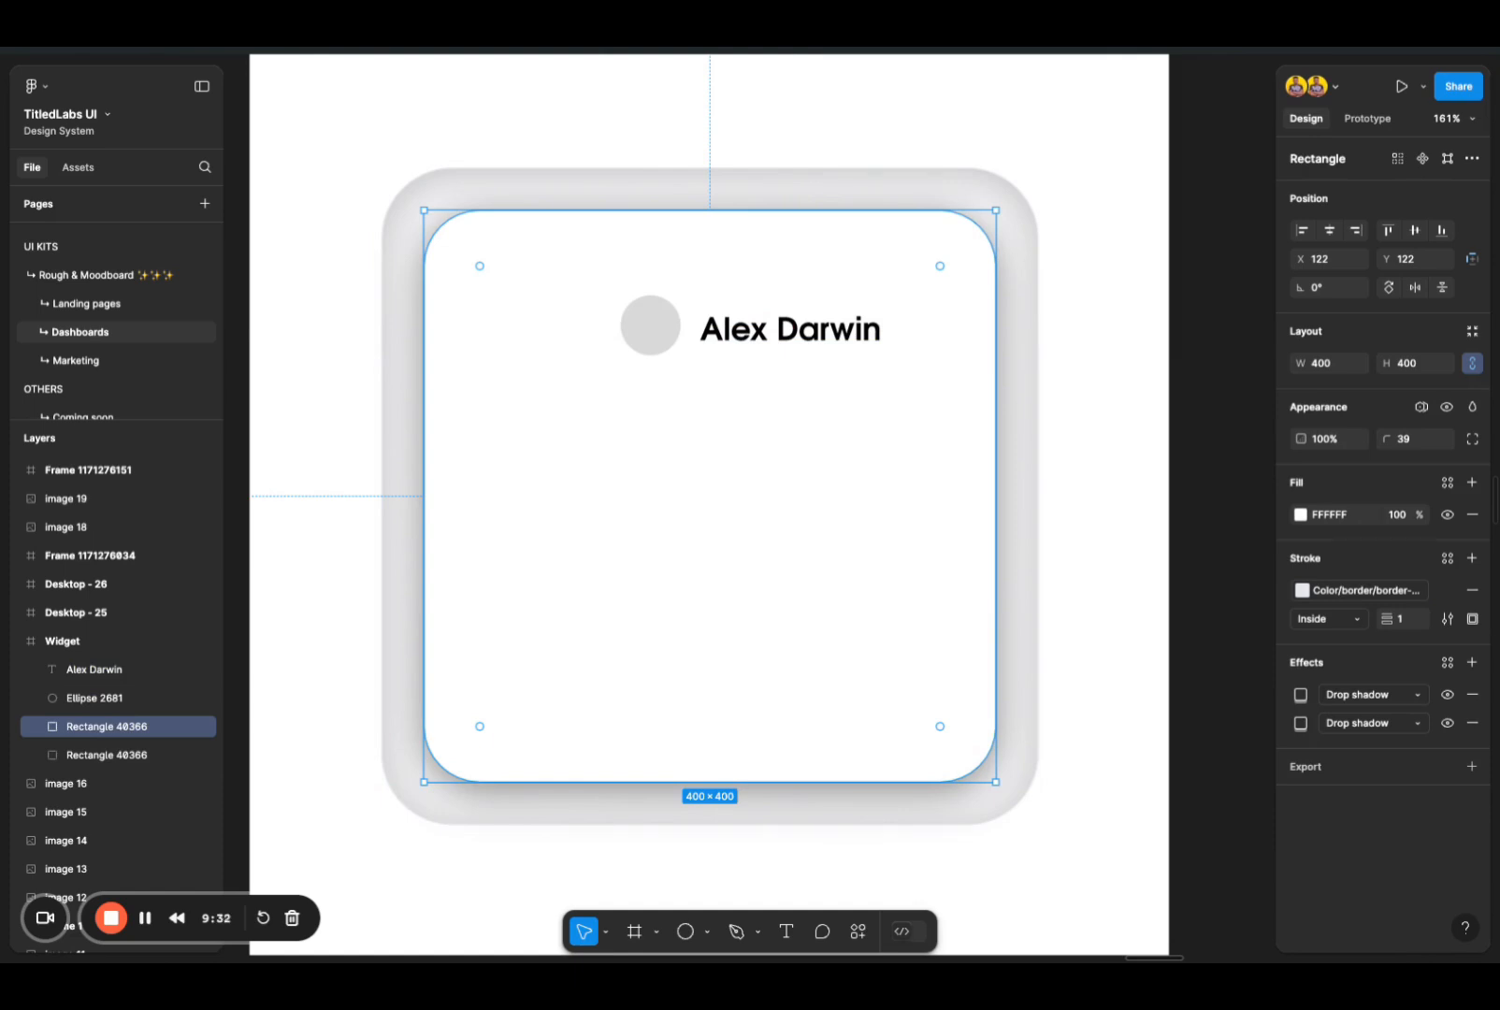
Step: Add a drop shadow to the 45 × 45 circle and open the shadow's settings
left_click(664, 335)
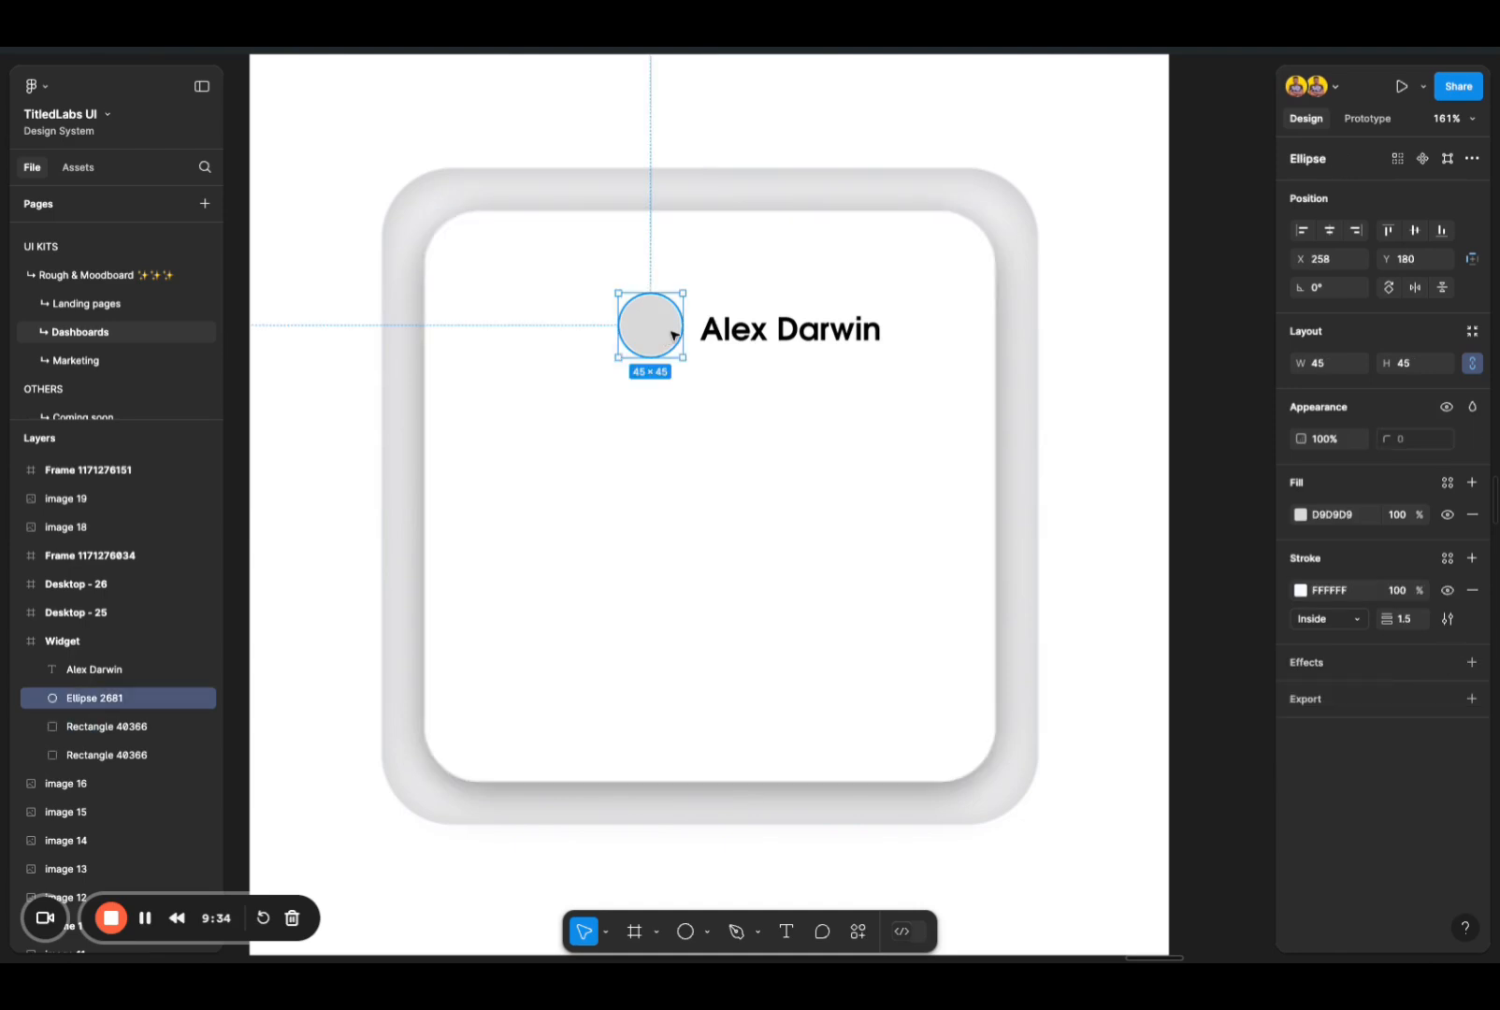
scroll(666, 333, "up", 5)
scroll(645, 360, "up", 2)
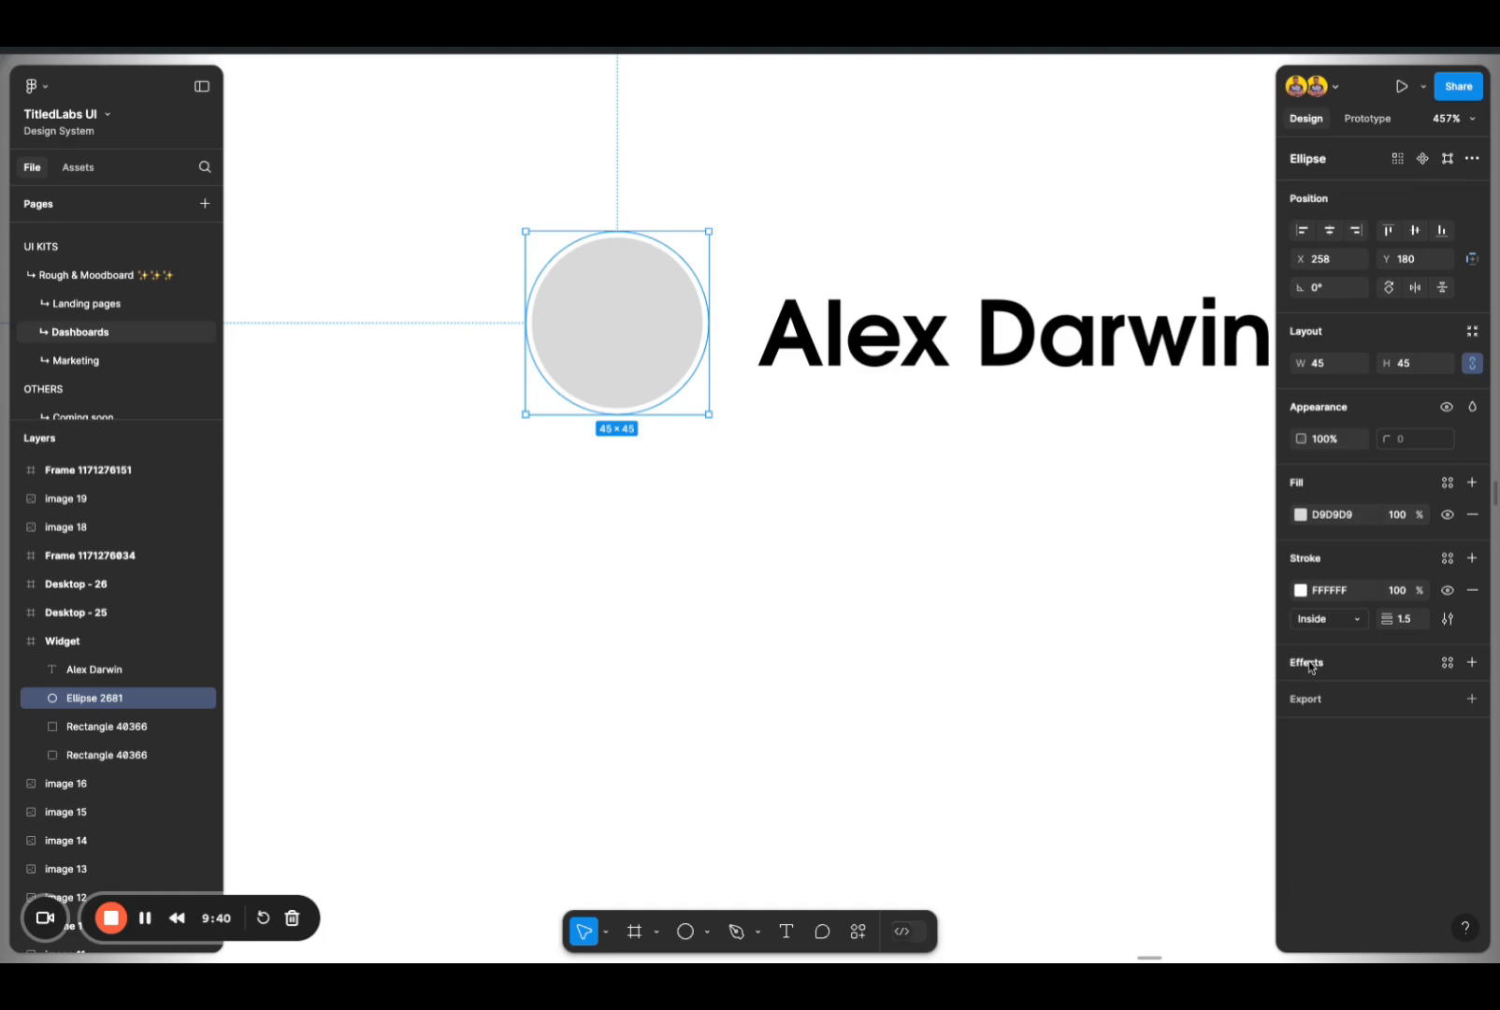
scroll(814, 592, "down", 3)
scroll(813, 592, "down", 2)
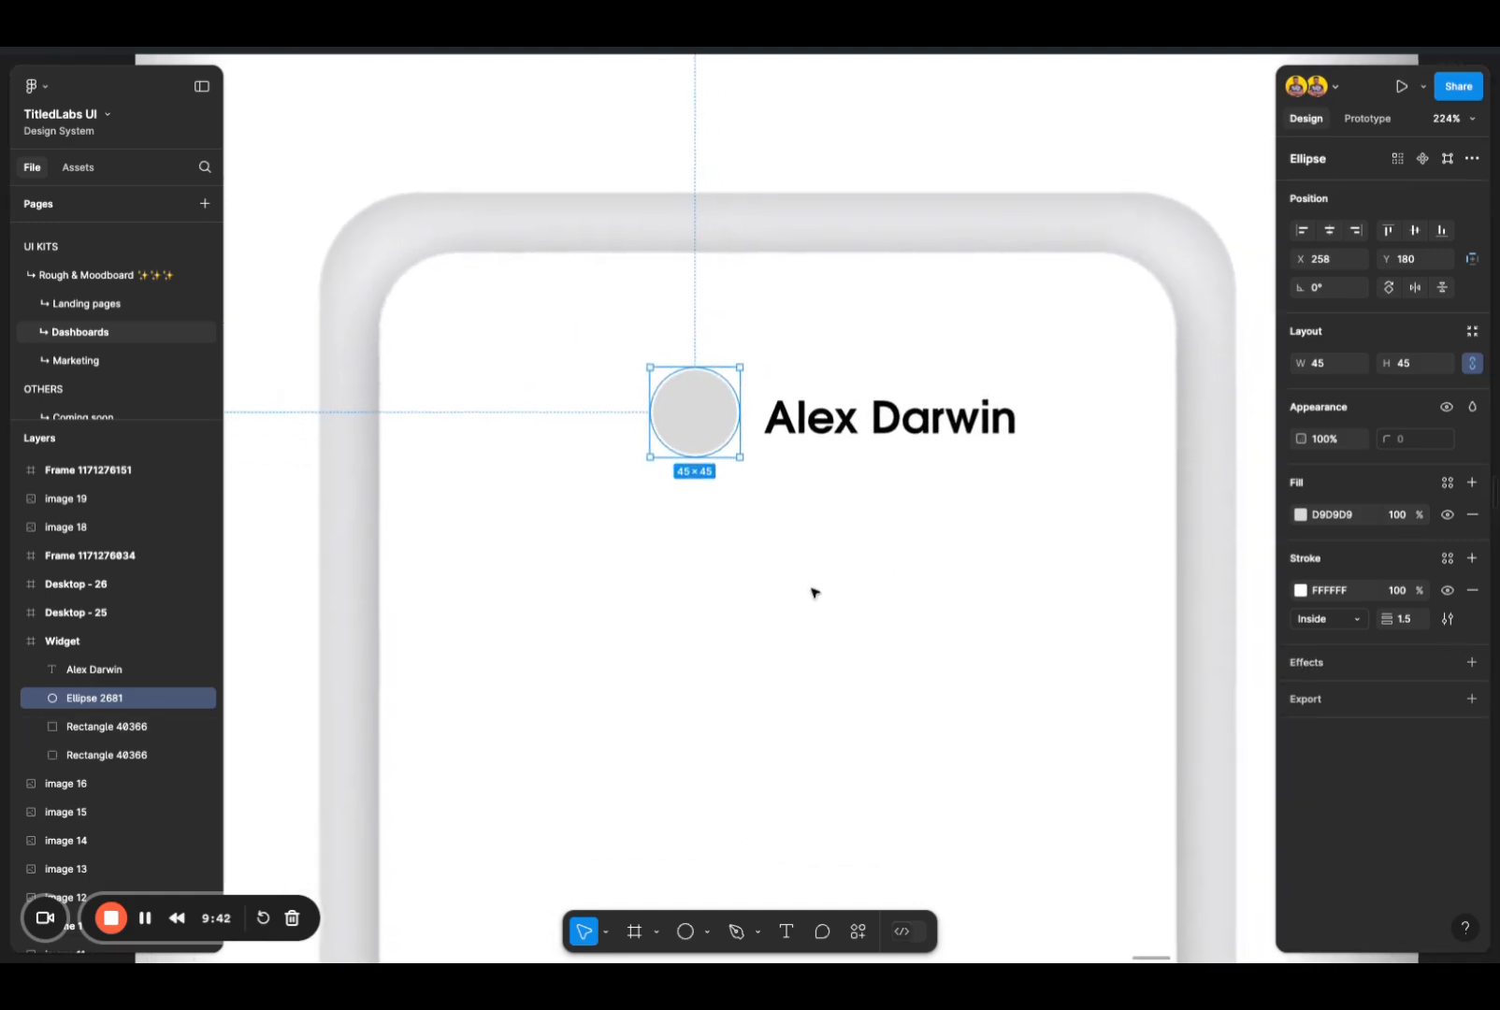
scroll(717, 456, "up", 3)
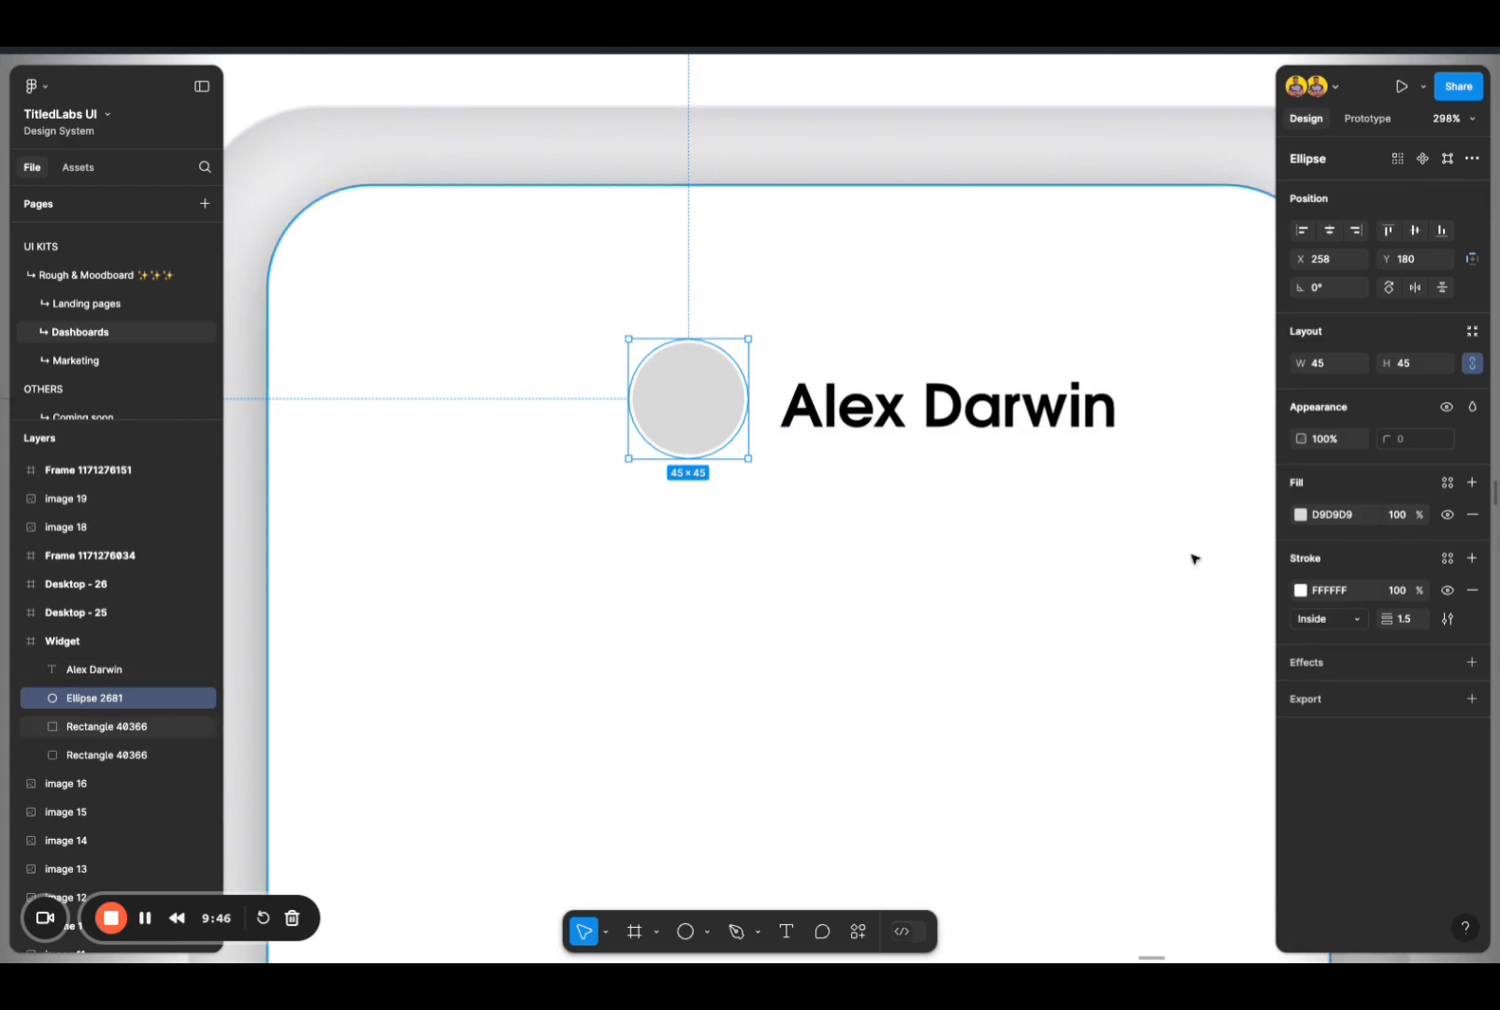
left_click(1302, 669)
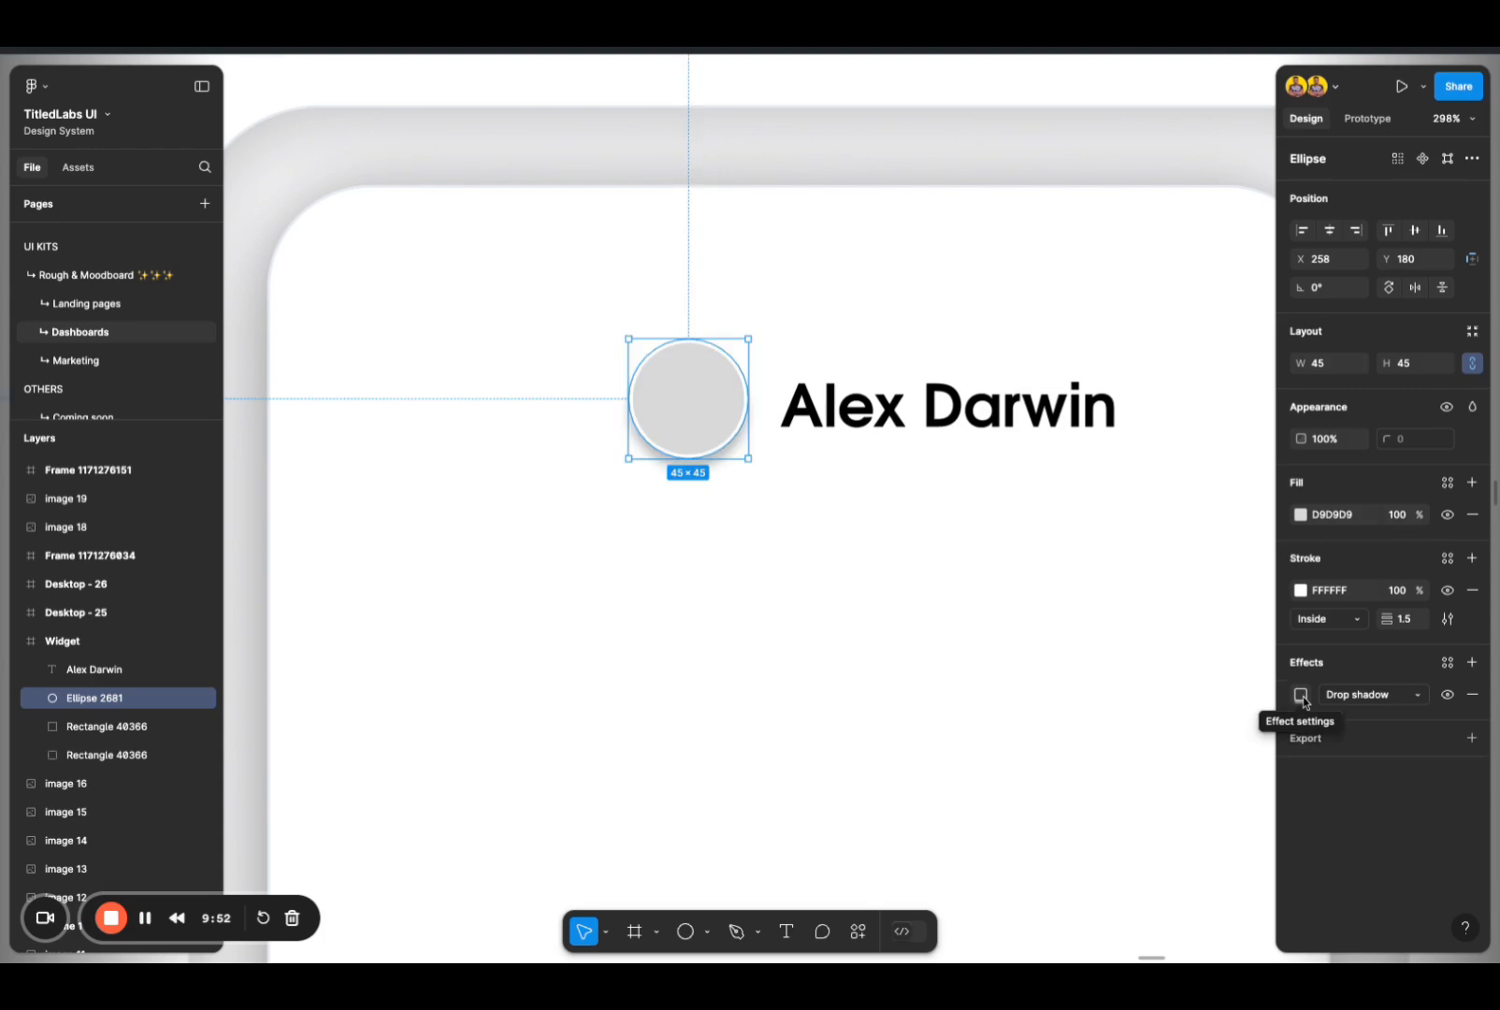
left_click(1301, 696)
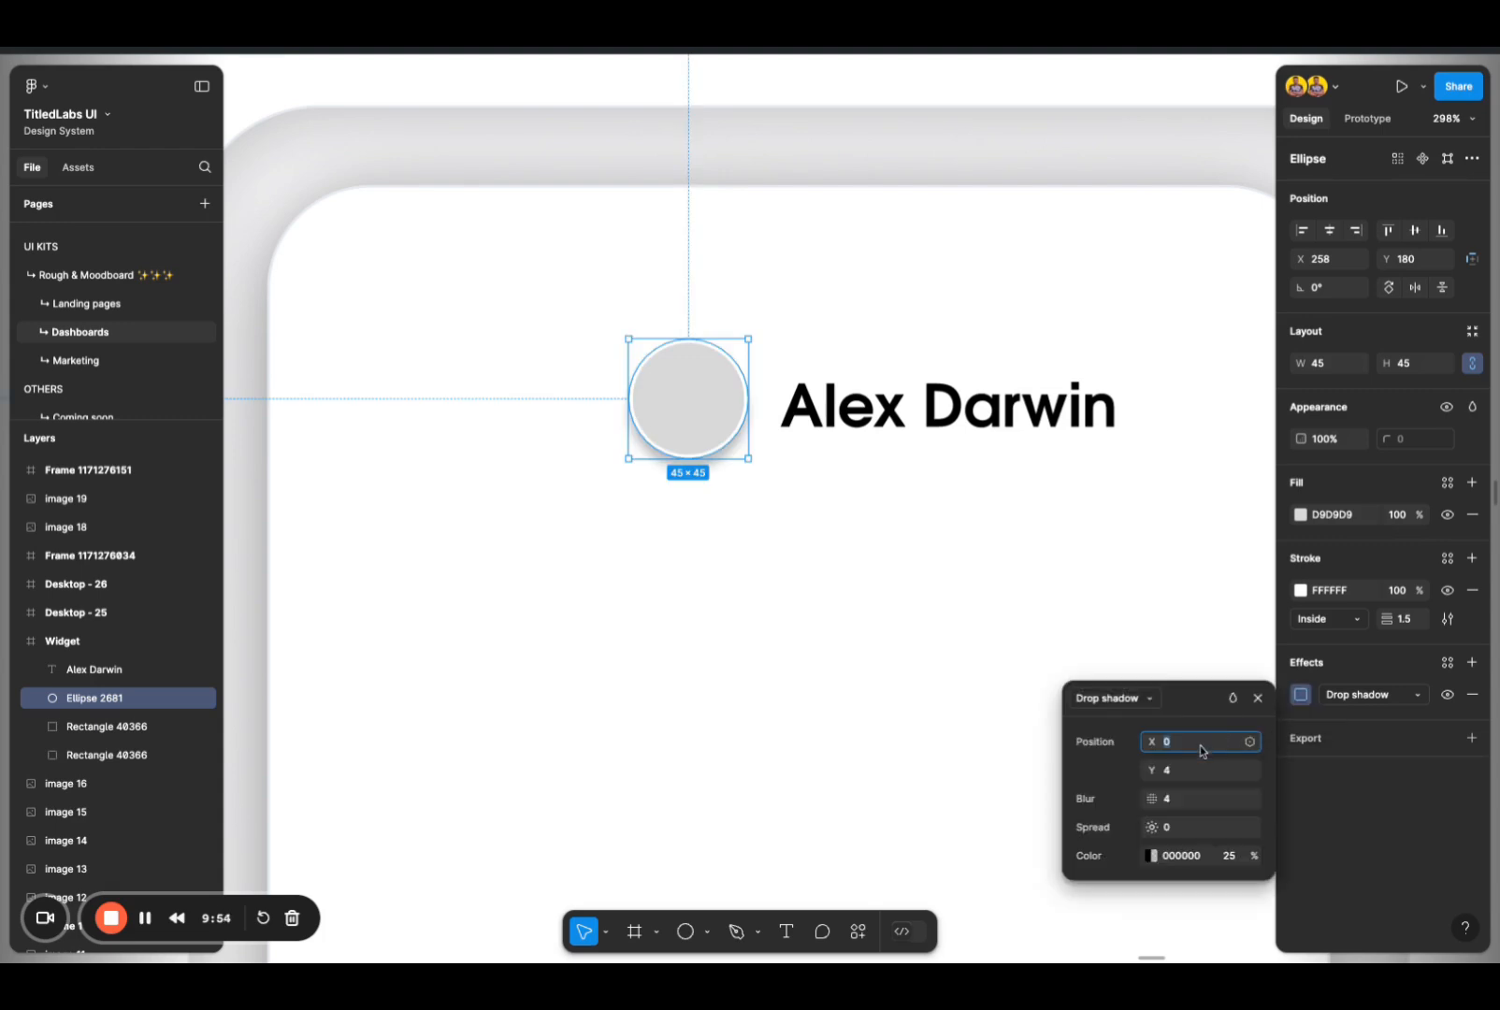
Step: Set the opacity of the circle's drop shadow to 8%
left_click(1229, 856)
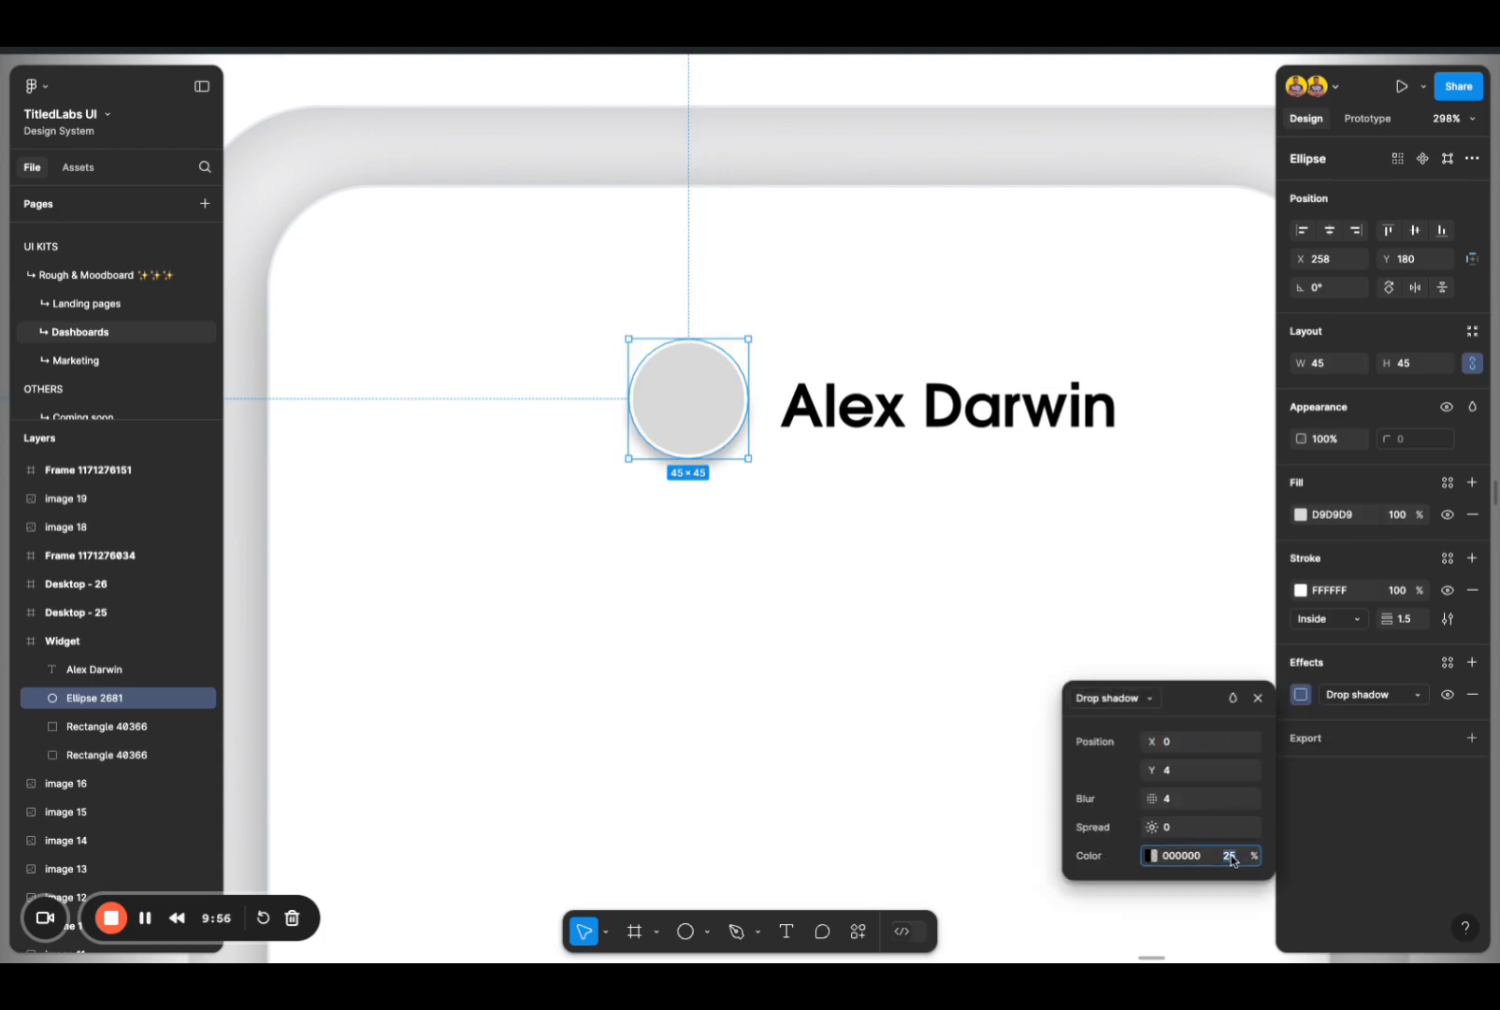
type("5")
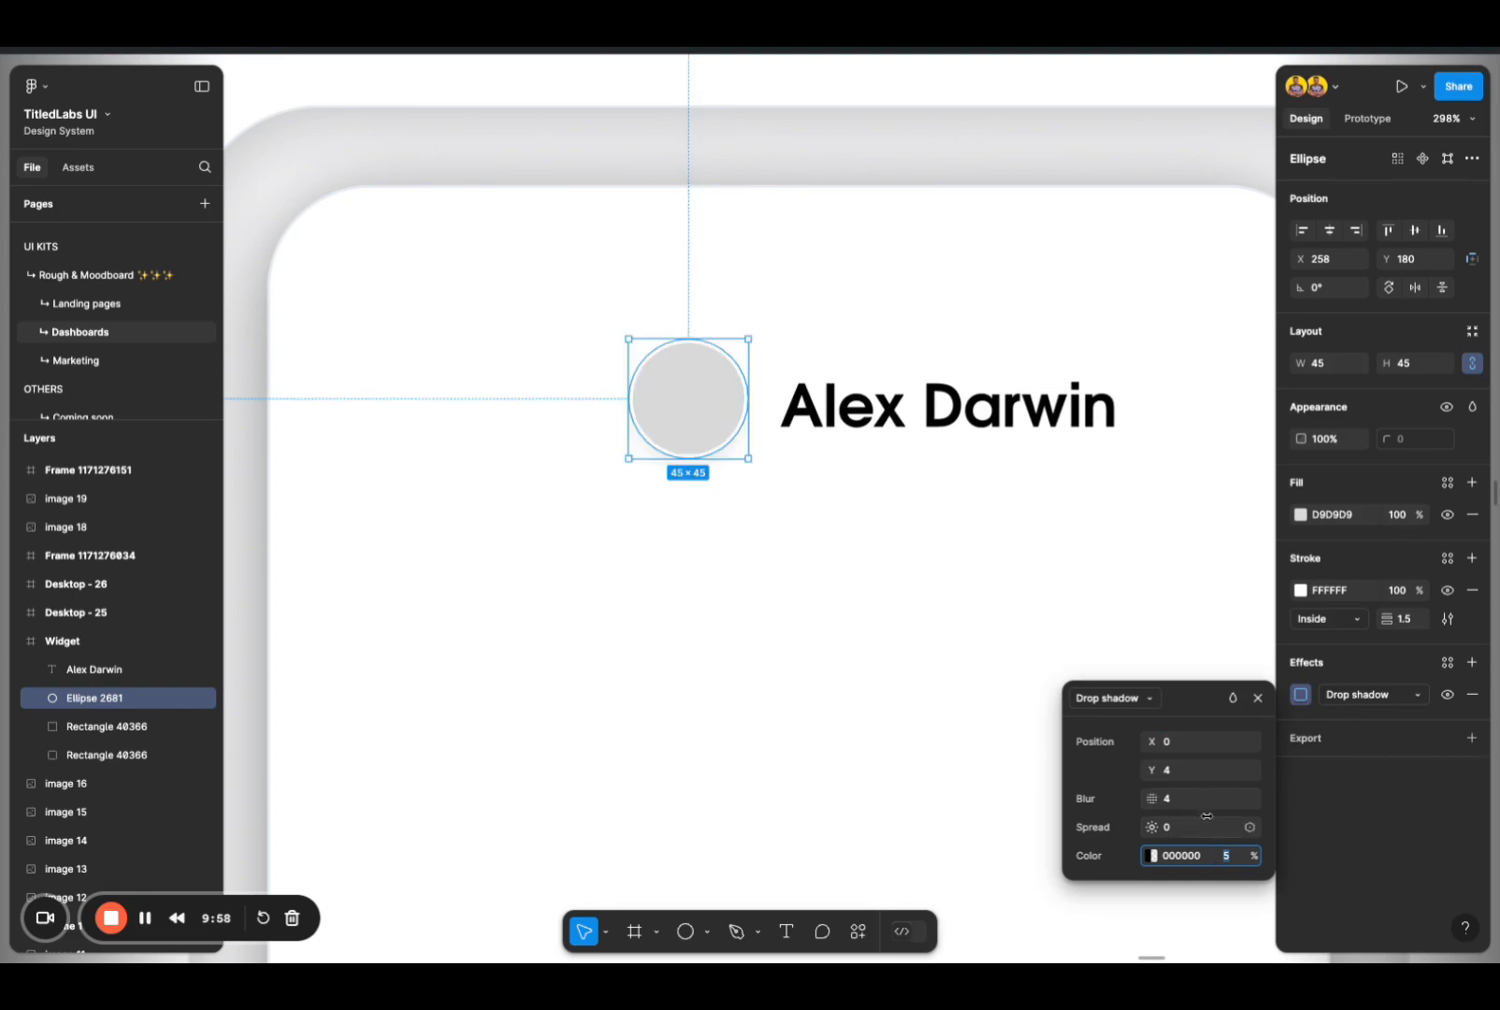
type("7")
key("Return")
type("8")
key("Return")
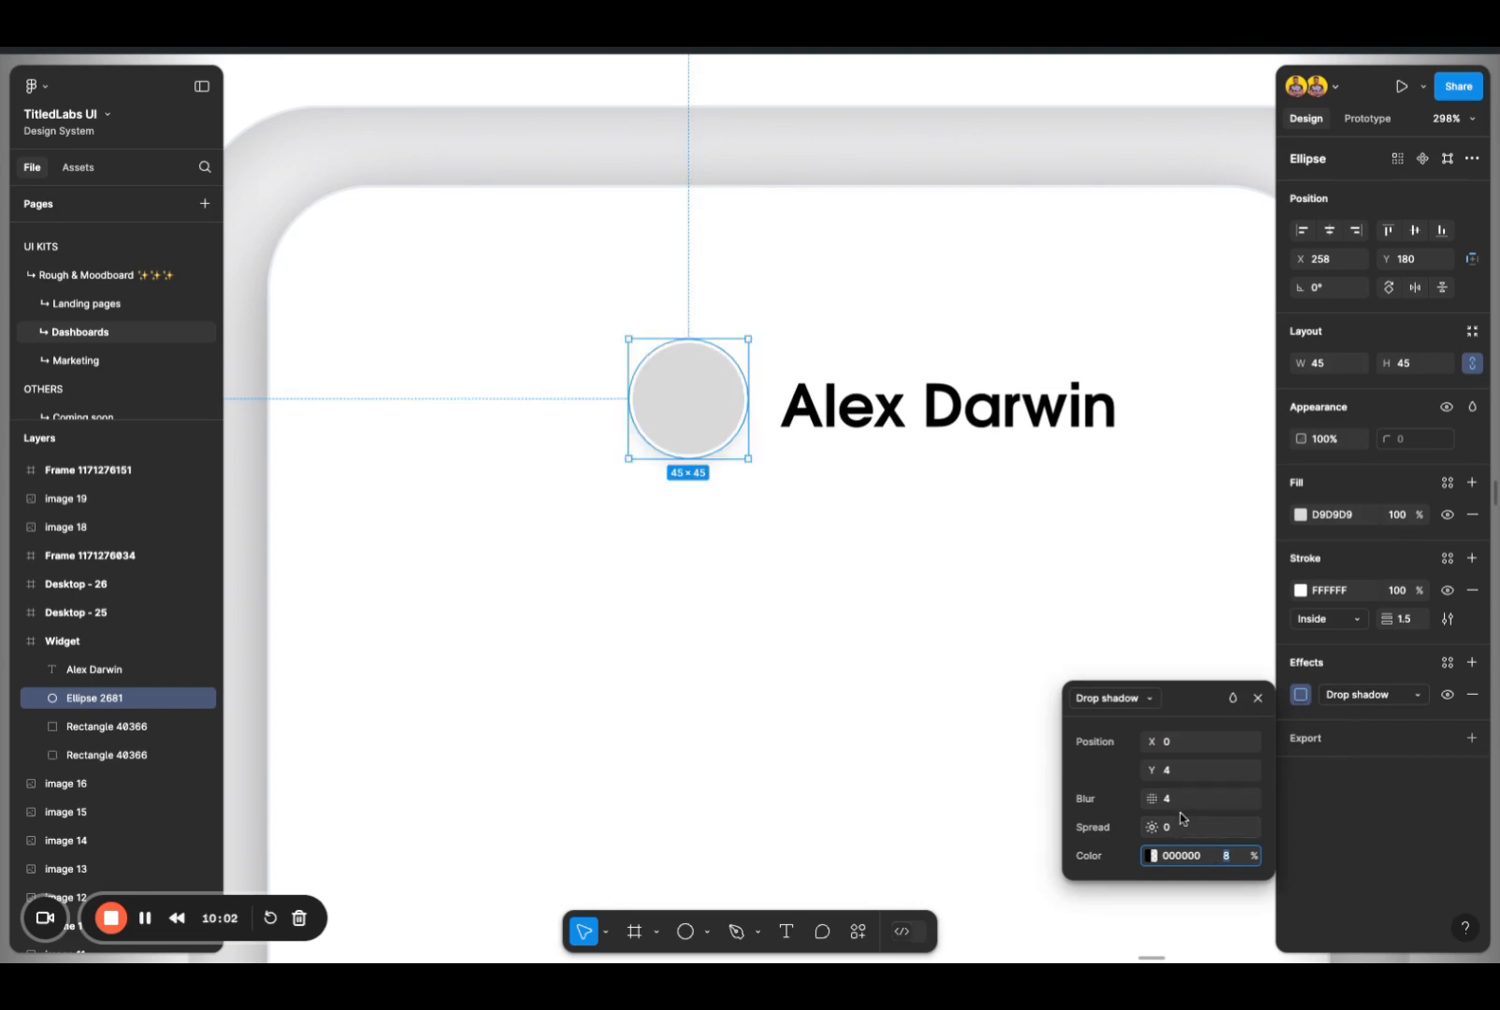
Step: Set the circle's drop shadow to a blur of 7 and a Y offset of 2
left_click(1180, 803)
type("6")
key("Return")
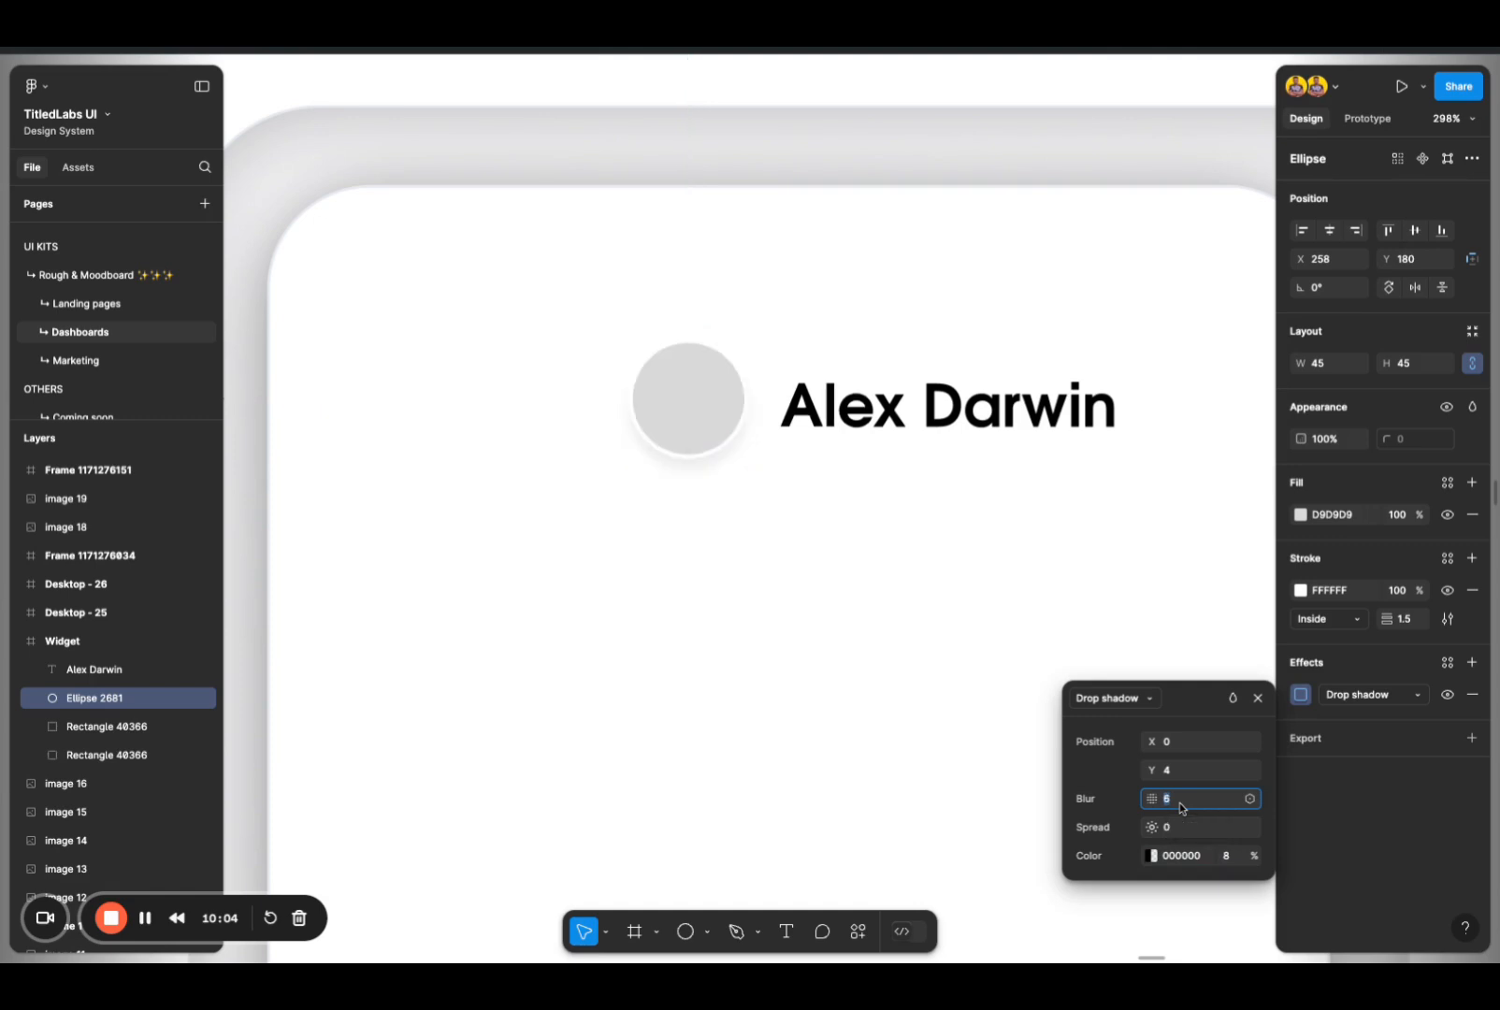
type("7")
key("Return")
type("8")
key("Return")
left_click(1175, 775)
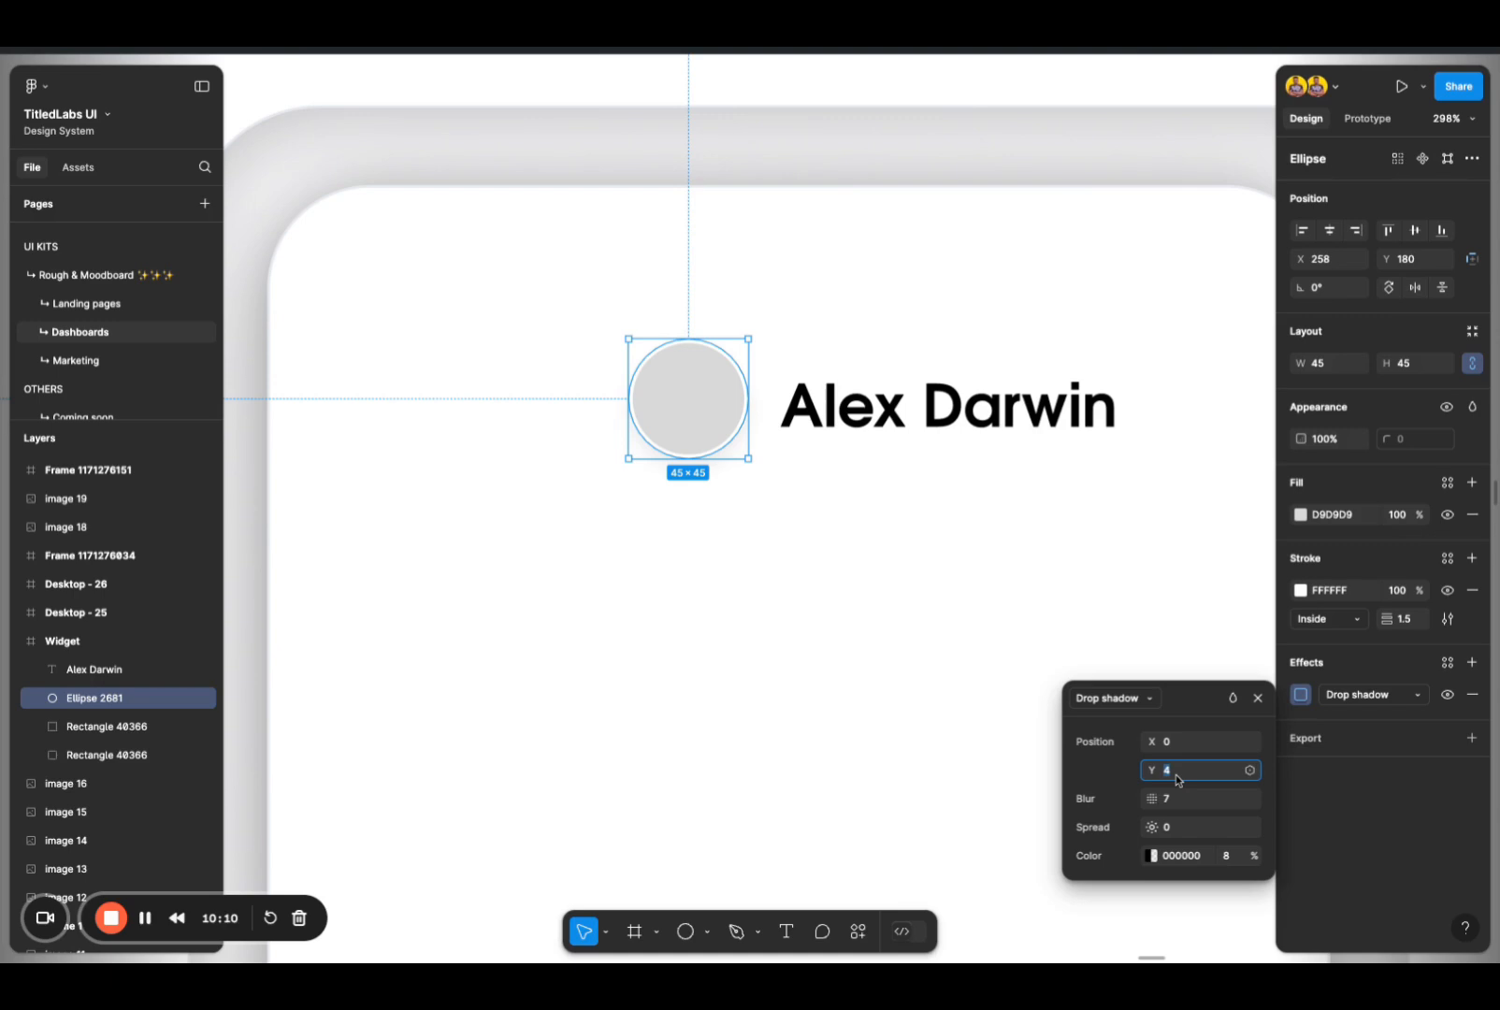
type("3")
key("Return")
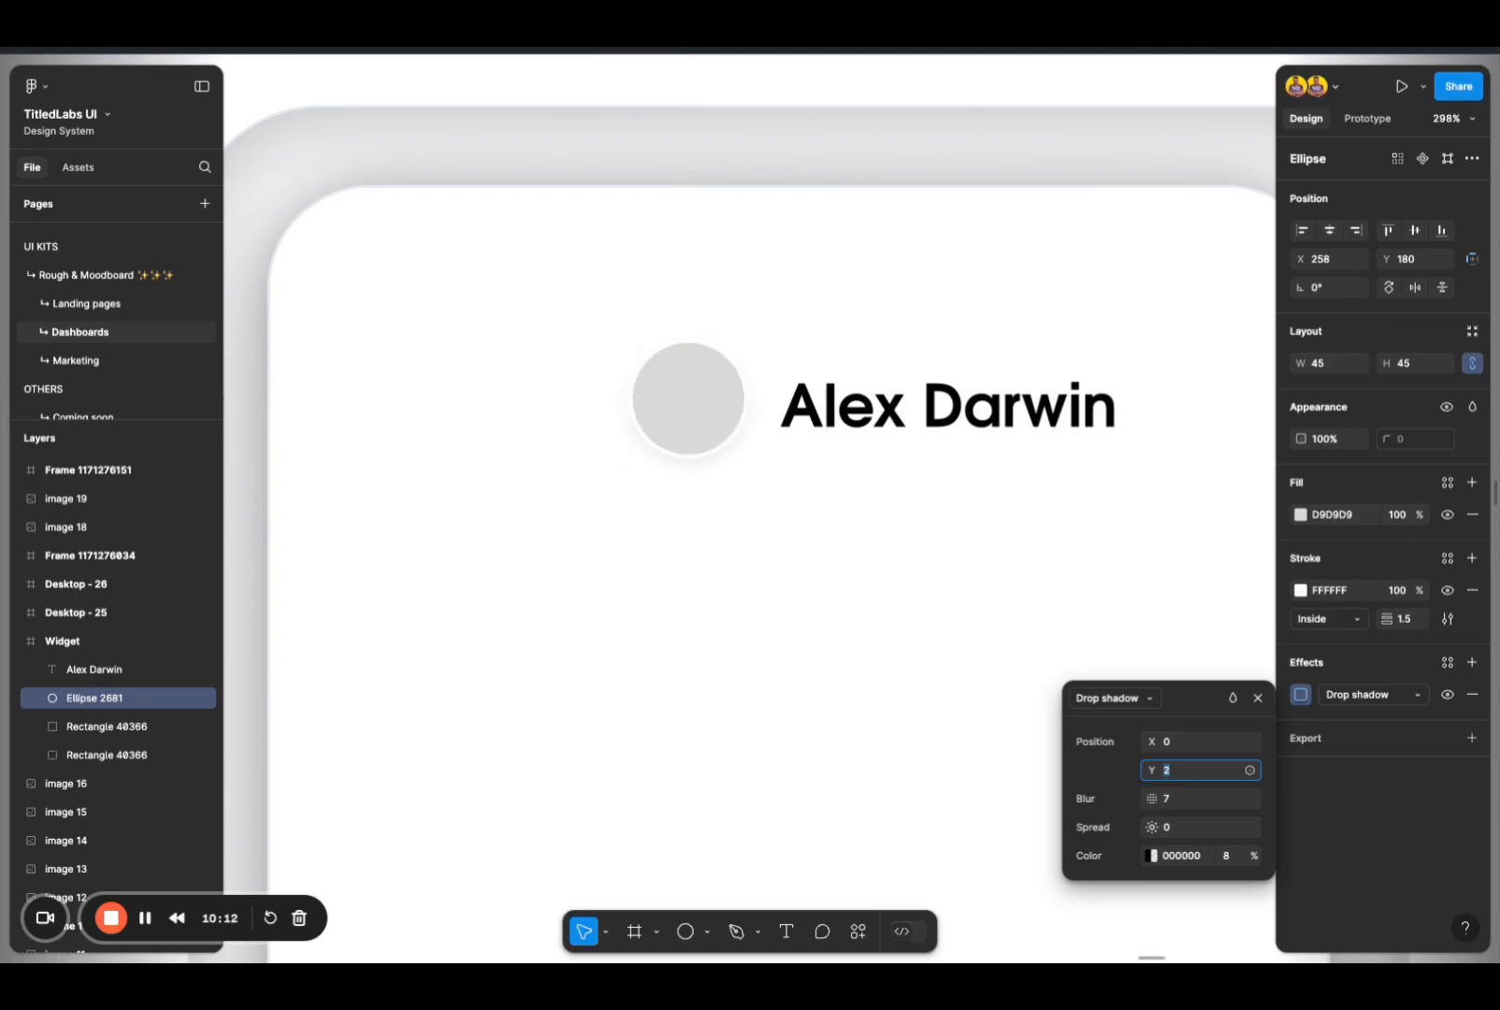
Step: Set the circle's drop shadow opacity to 78% and its Y offset to 6
left_click(1236, 856)
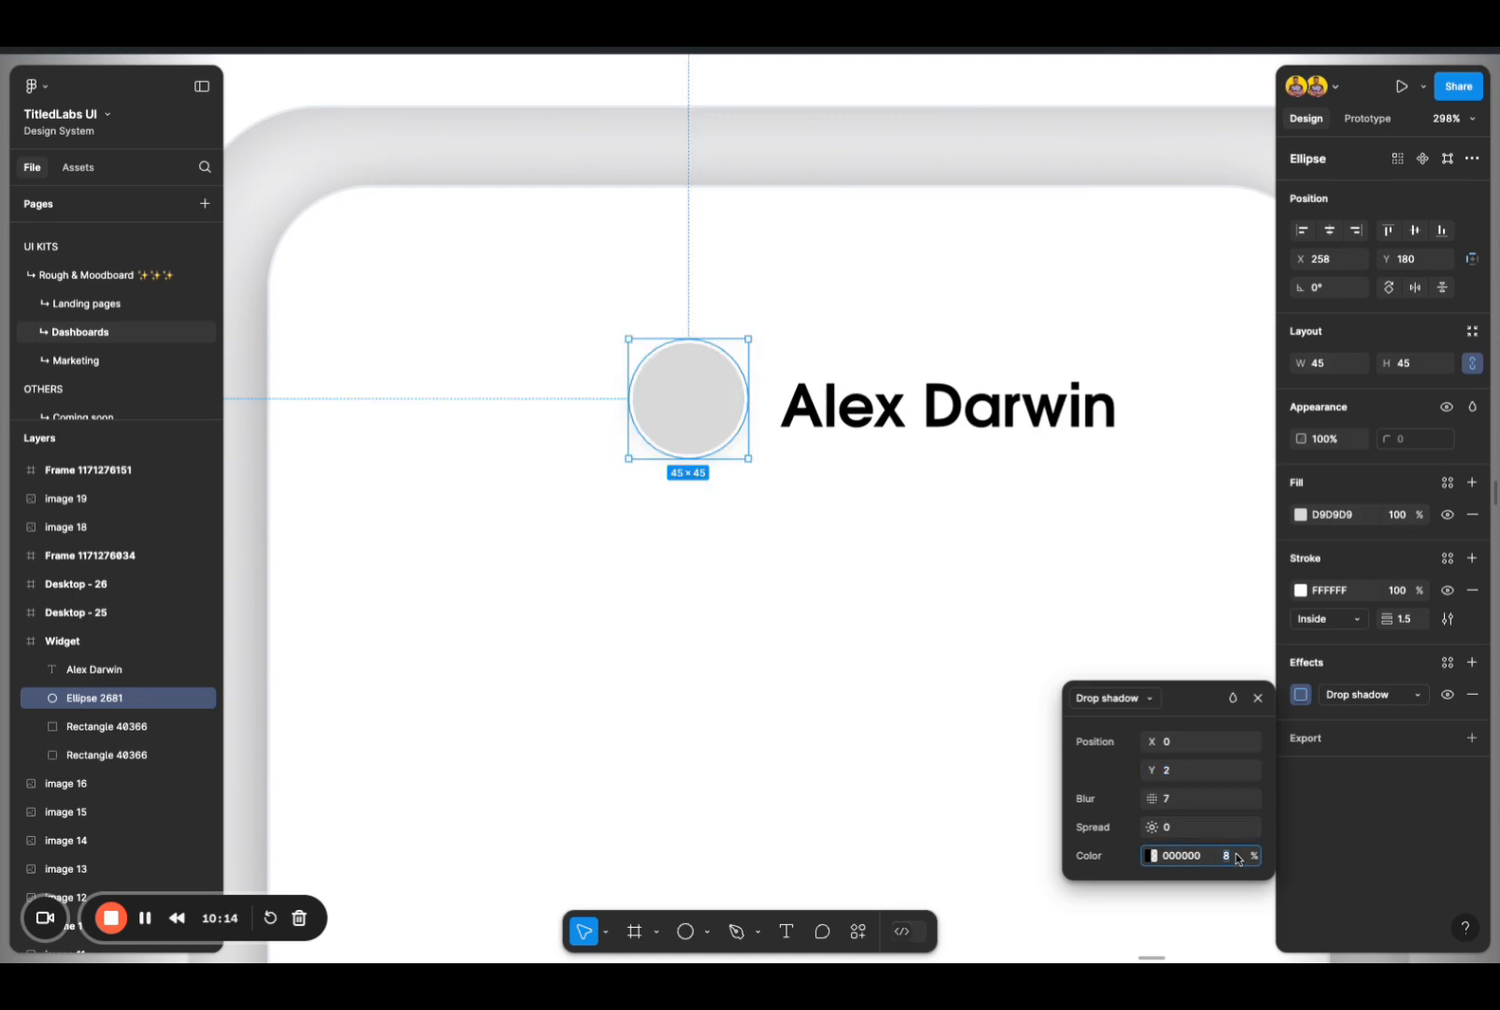
type("48")
key("Return")
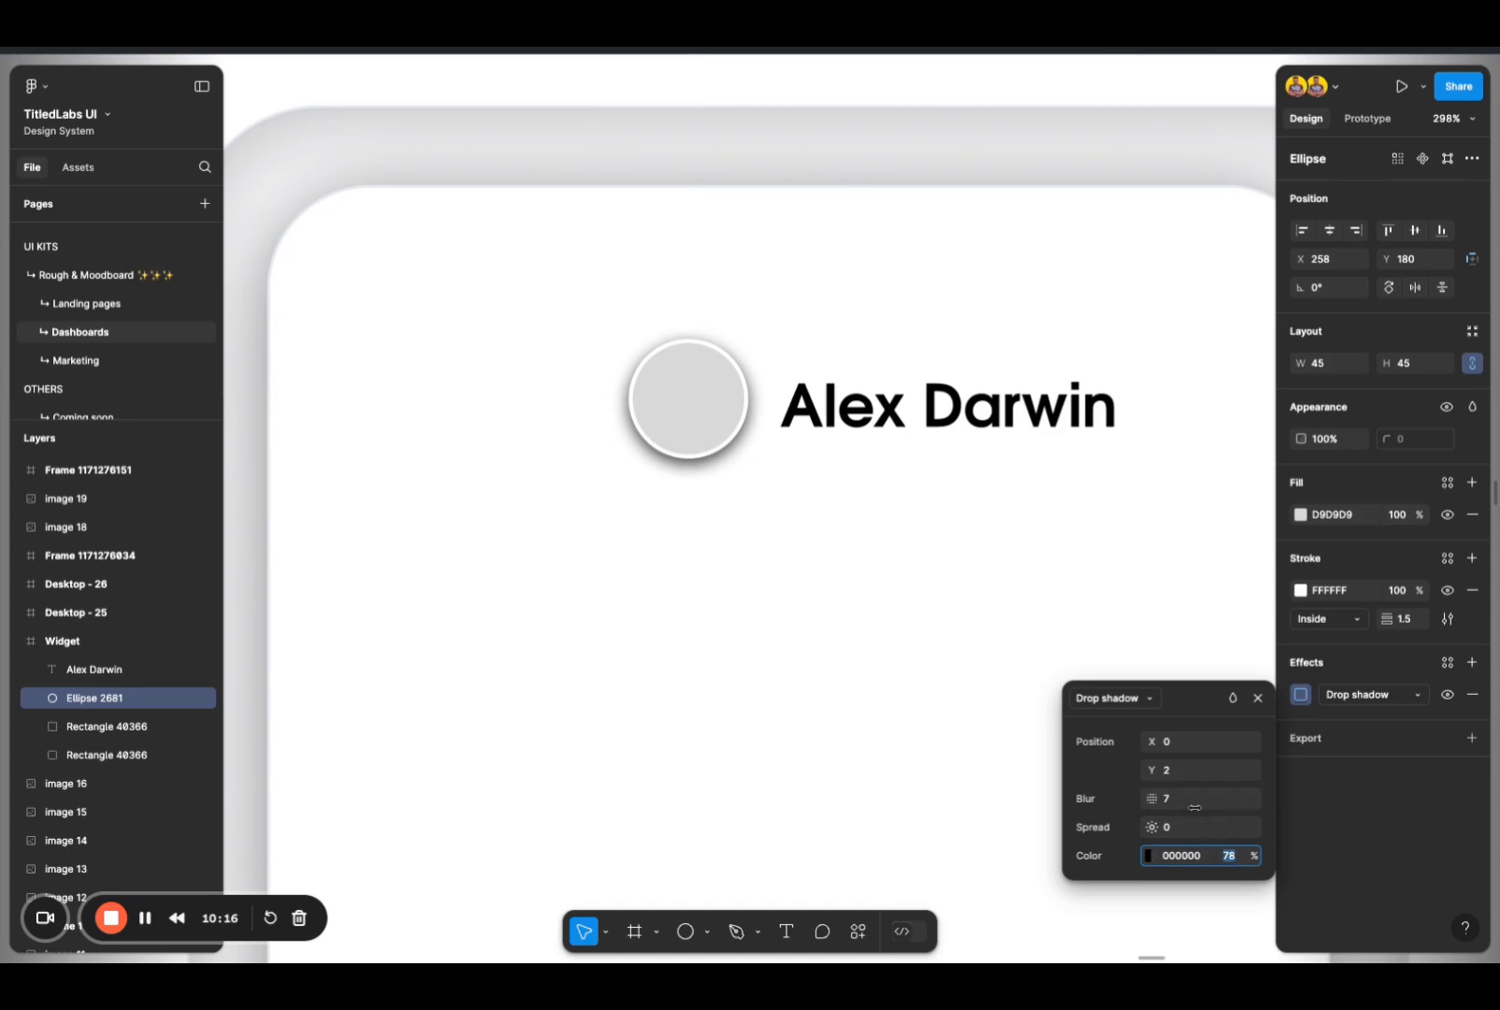
left_click(1184, 773)
key("Up")
key("Up")
key("Up")
key("Up")
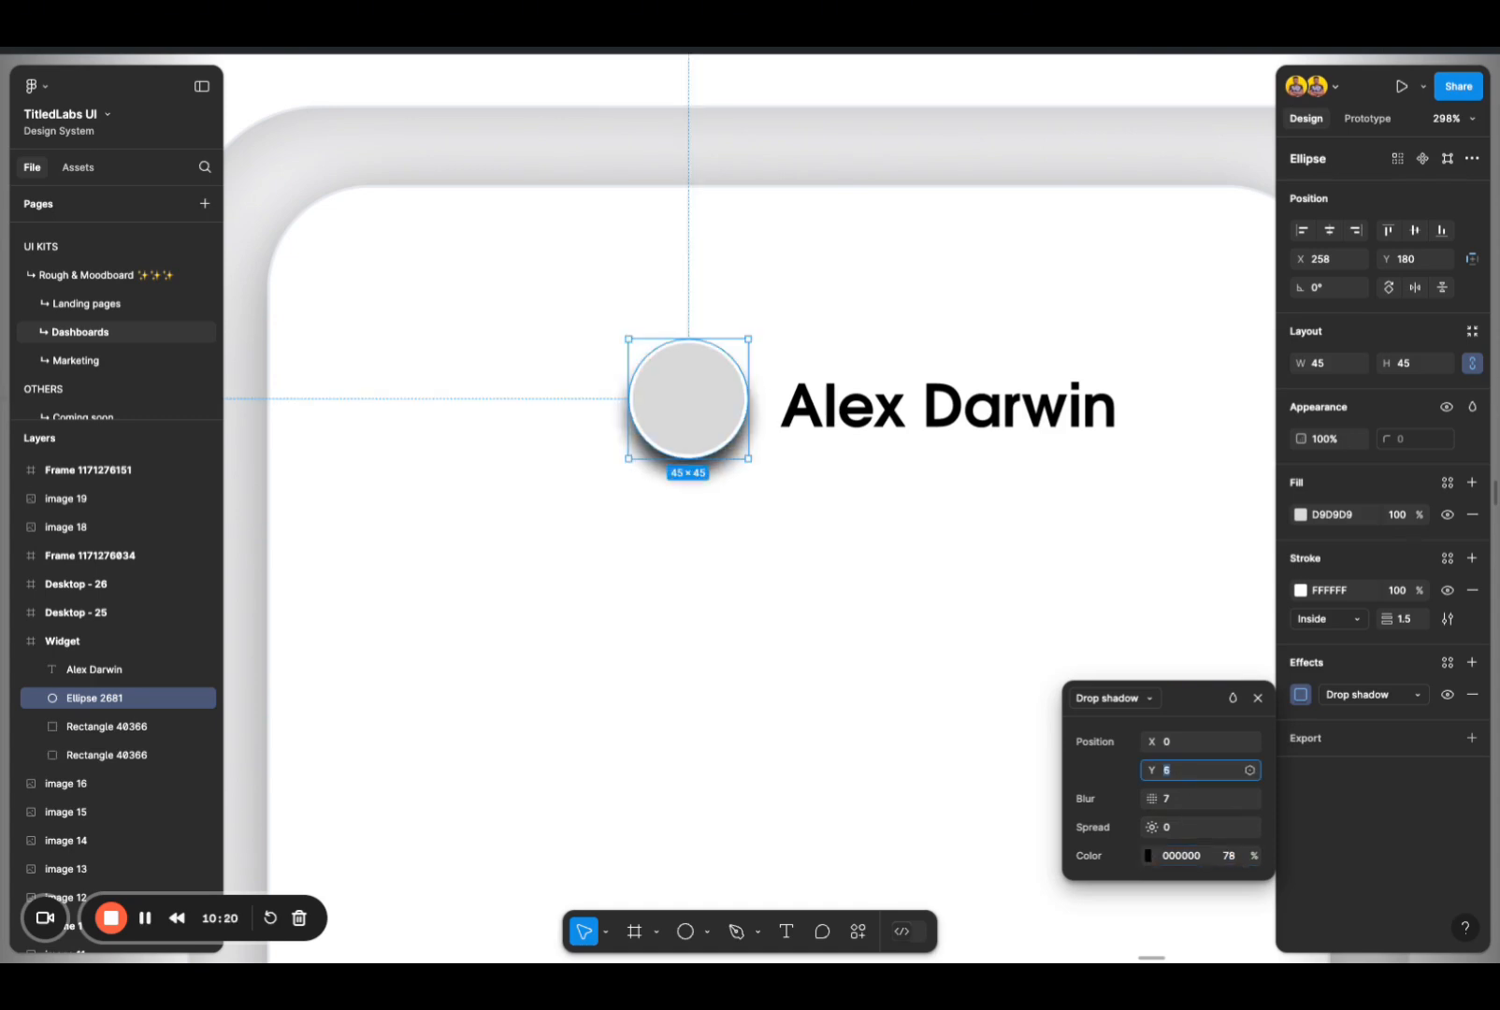
Step: Set the Y offset of the circle's drop shadow to 2 and its blur to 8
key("Down")
key("Down")
key("Down")
key("Down")
key("Down")
key("Down")
key("Down")
key("Down")
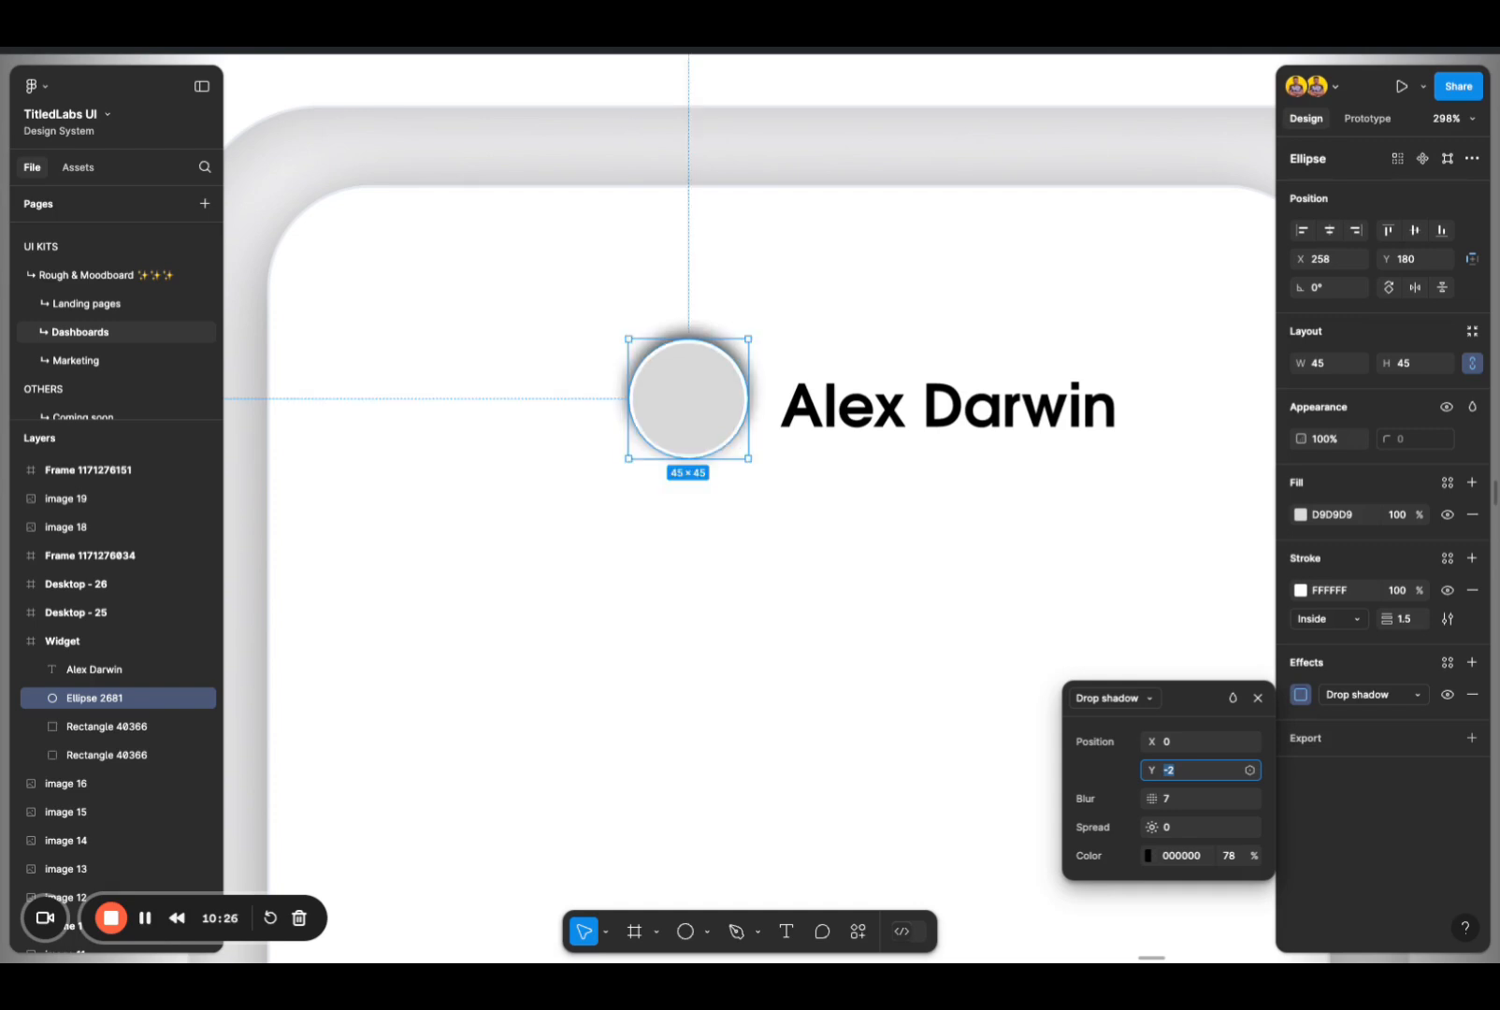
key("Up")
key("Up")
key("Up")
key("Up")
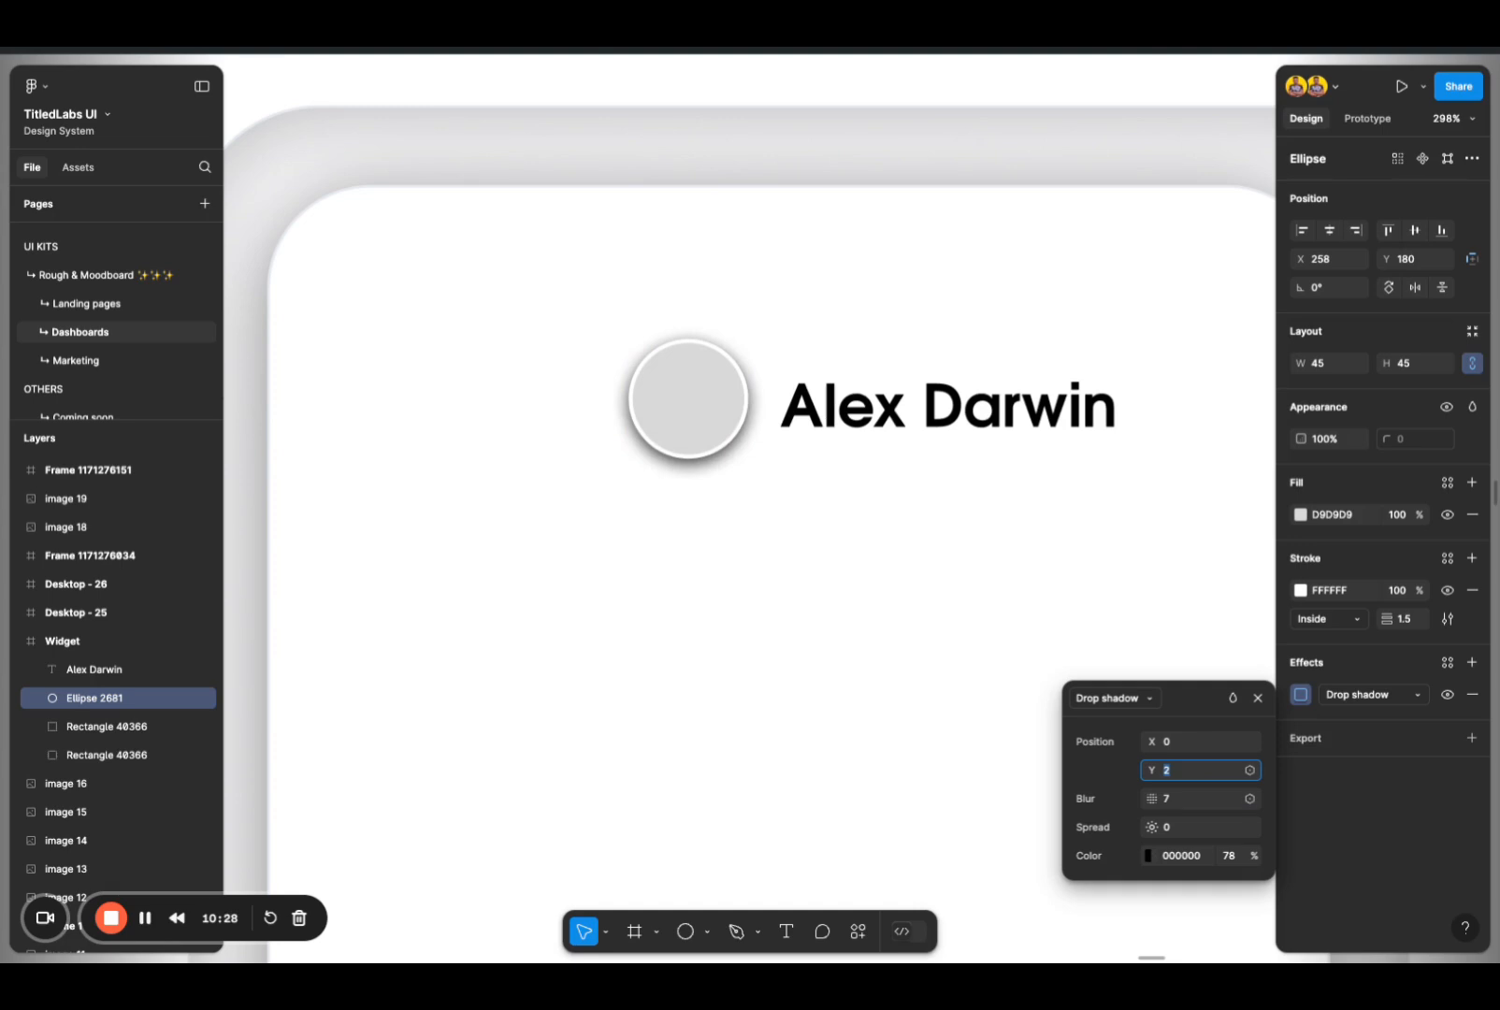
left_click(1189, 800)
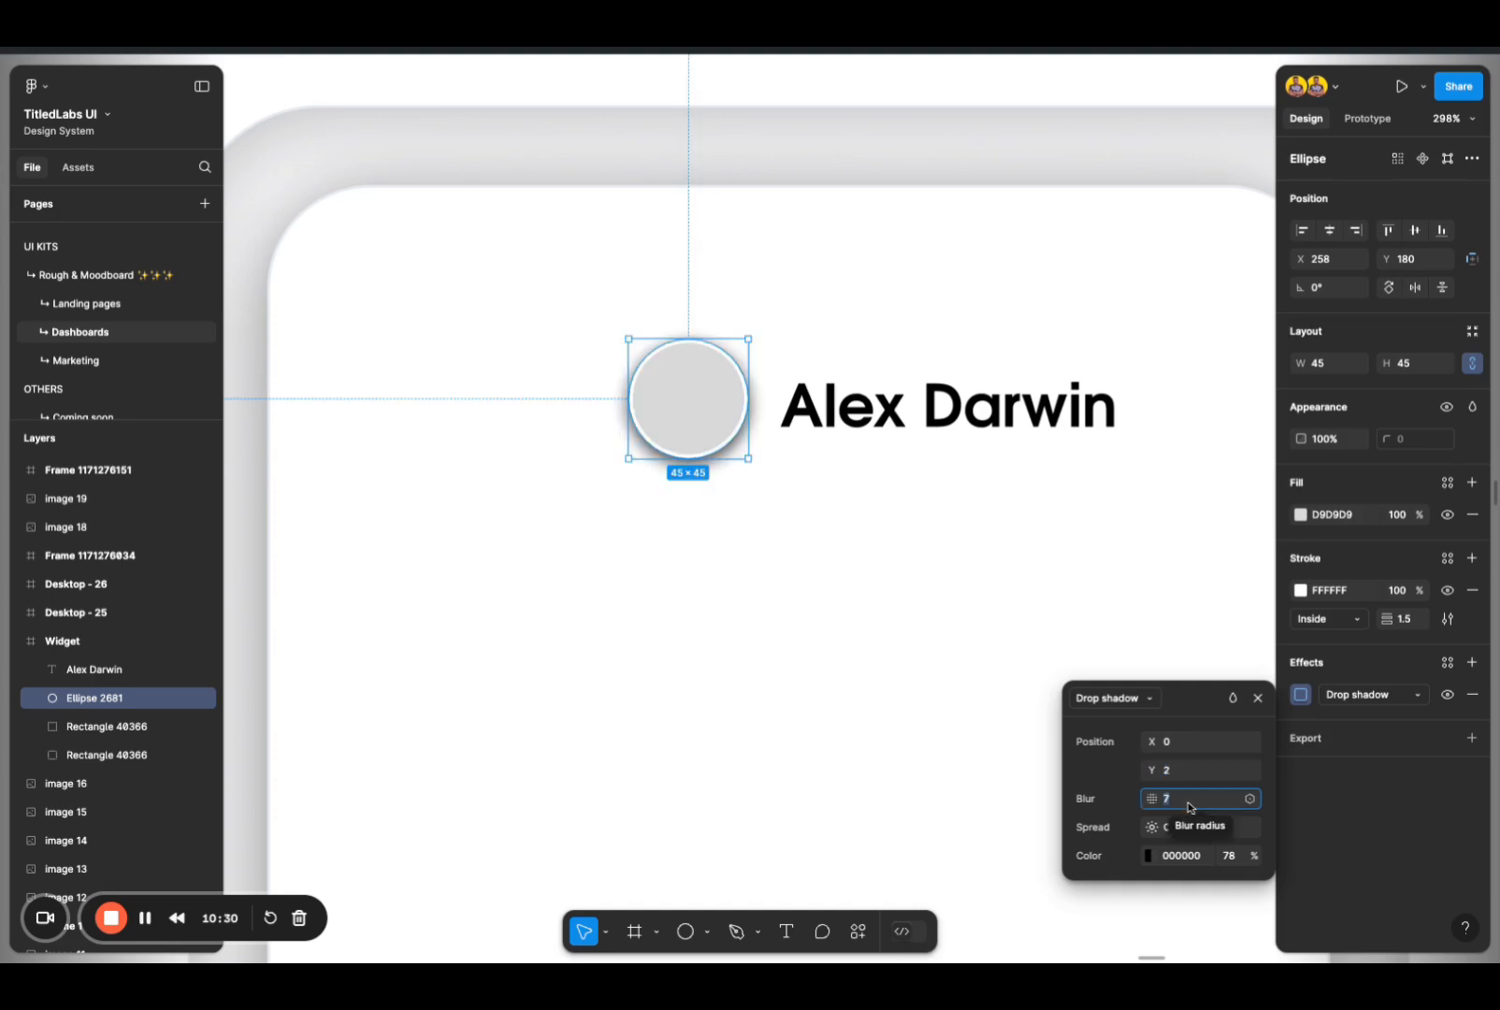
key("Up")
Step: Reduce the opacity of the circle's drop shadow to 8%
left_click(1231, 856)
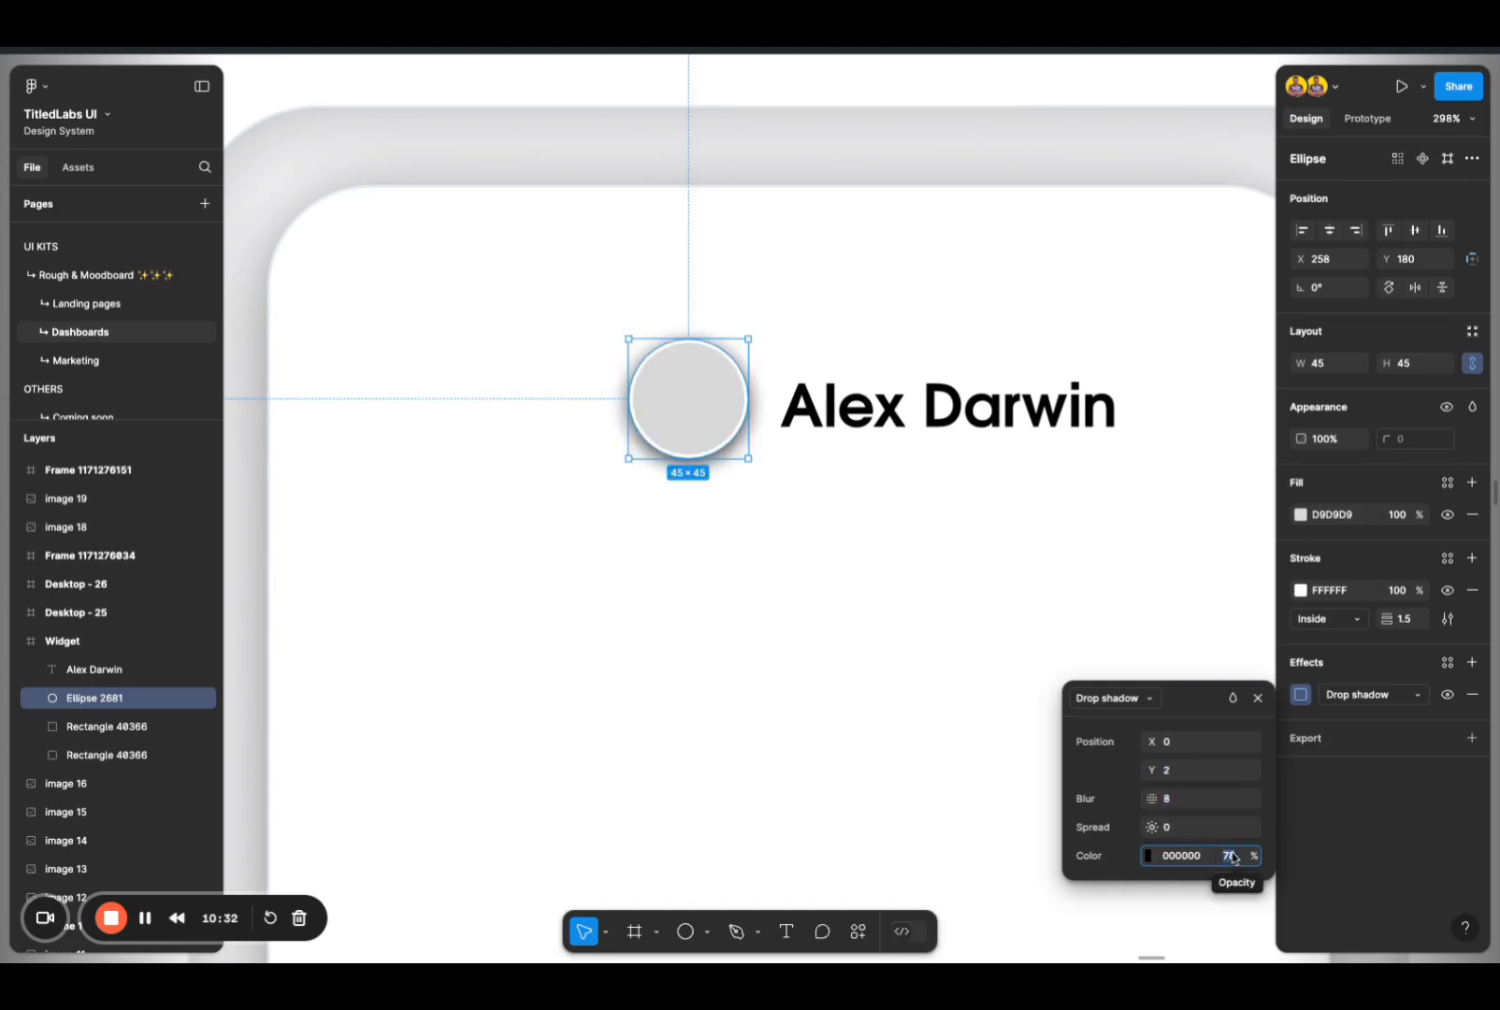
key("shift+Down")
key("shift+Down")
key("shift+Down")
key("shift+Down")
key("shift+Down")
key("shift+Down")
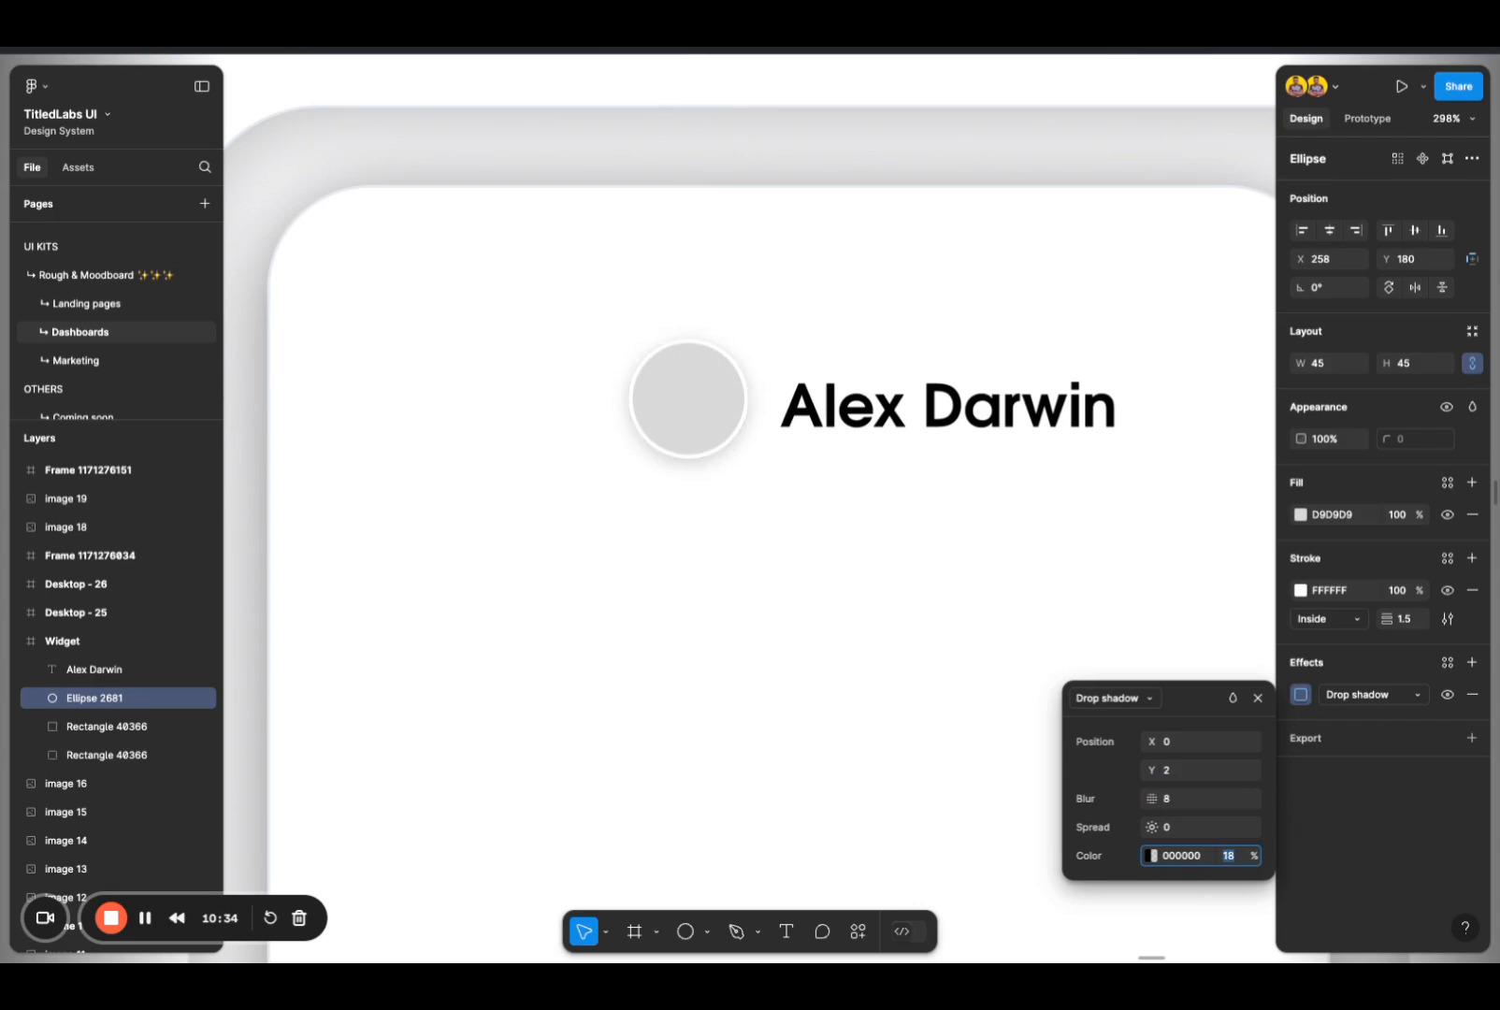
key("shift+Down")
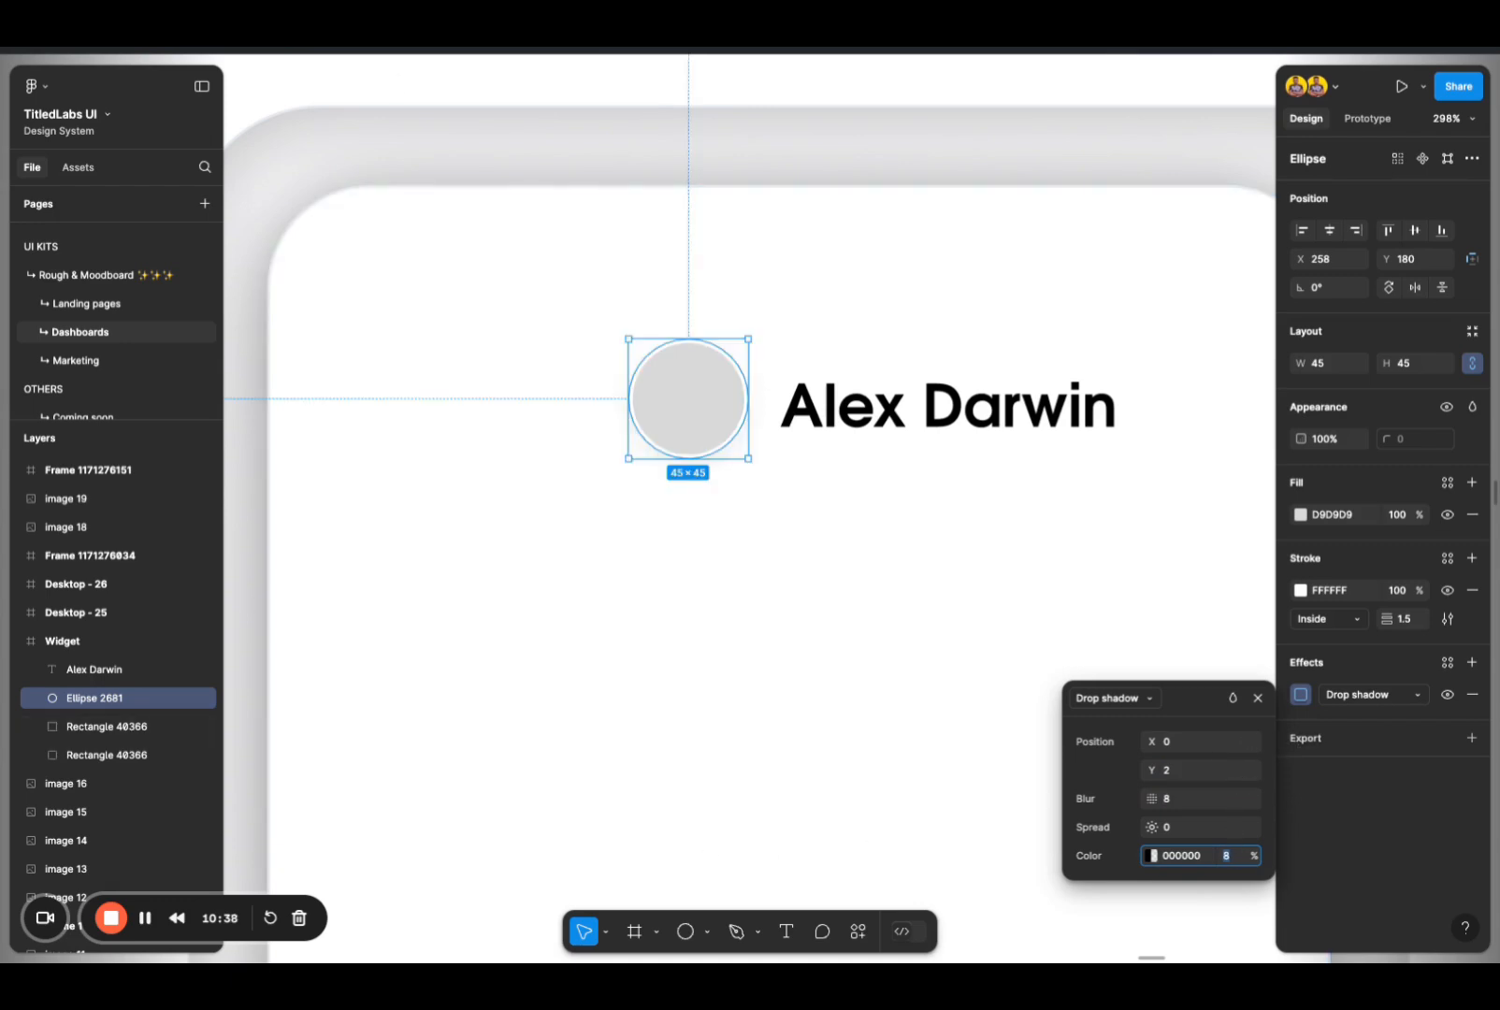
key("Return")
Step: Add a second drop shadow to the circle, with a Y offset of 4
left_click(1472, 662)
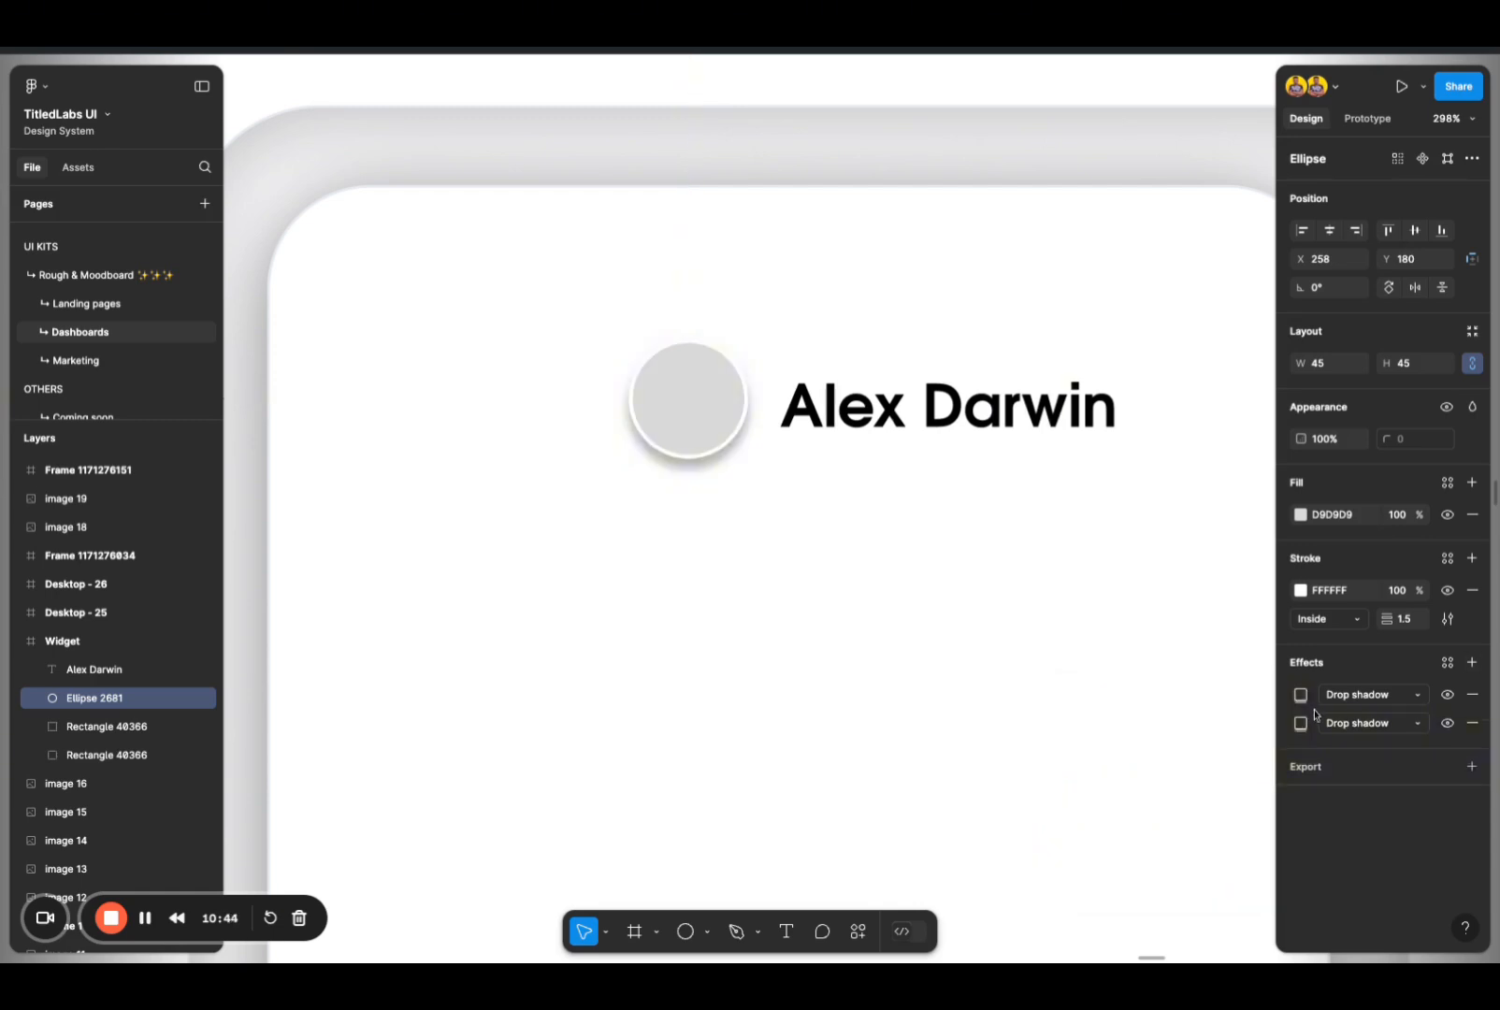
left_click(1300, 694)
left_click(1200, 749)
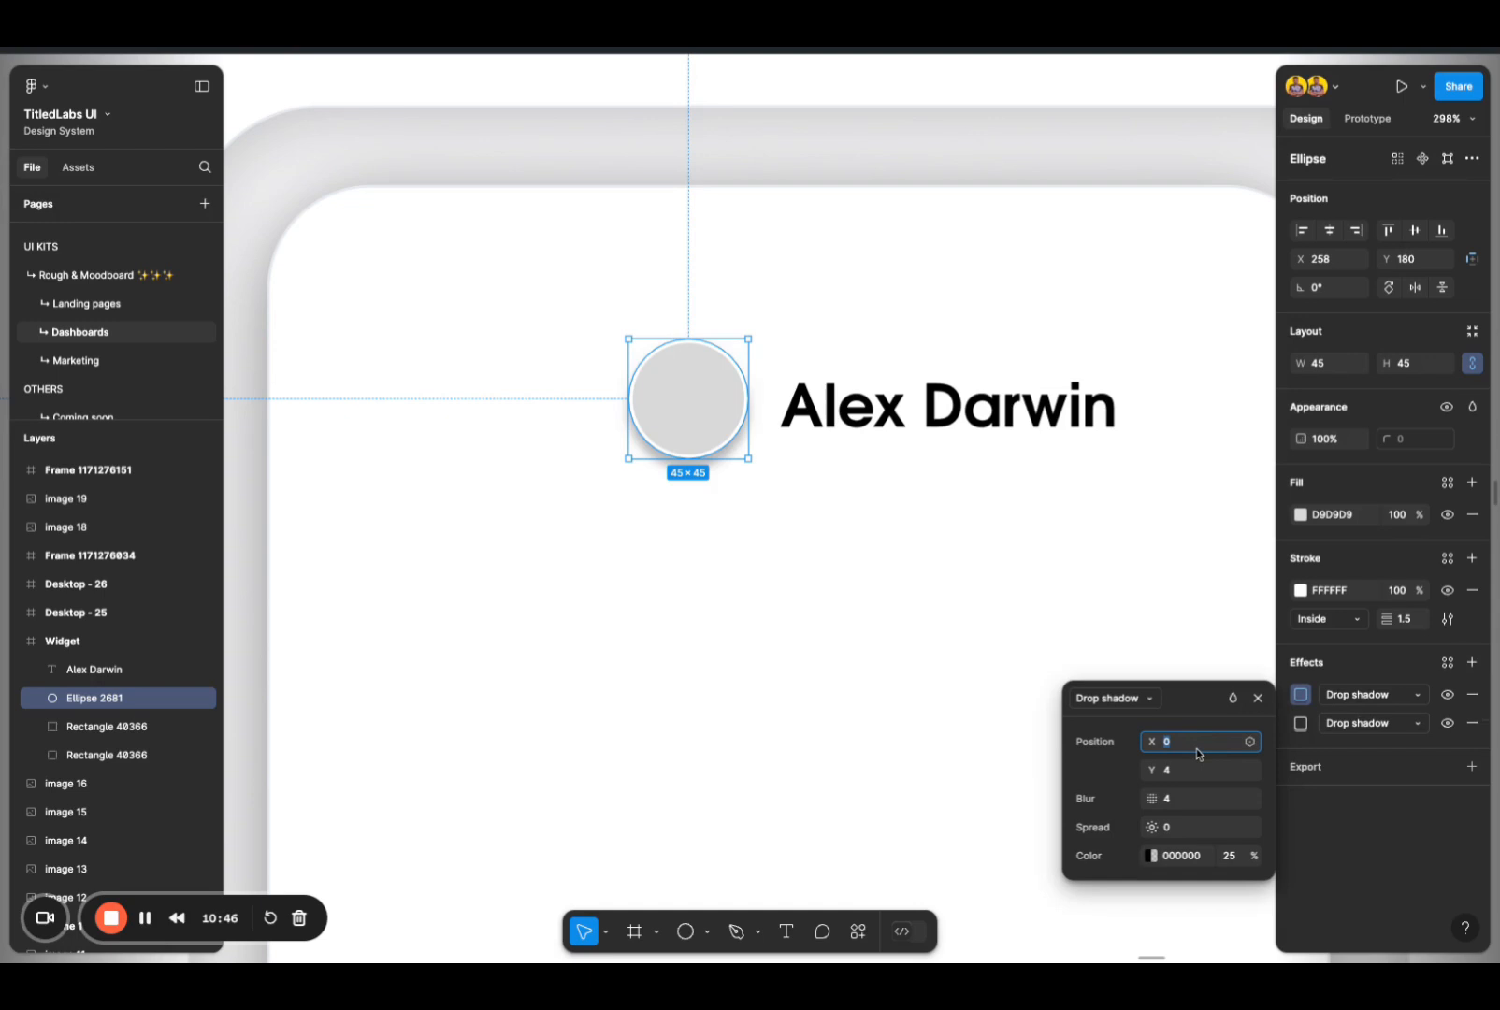
left_click(1186, 773)
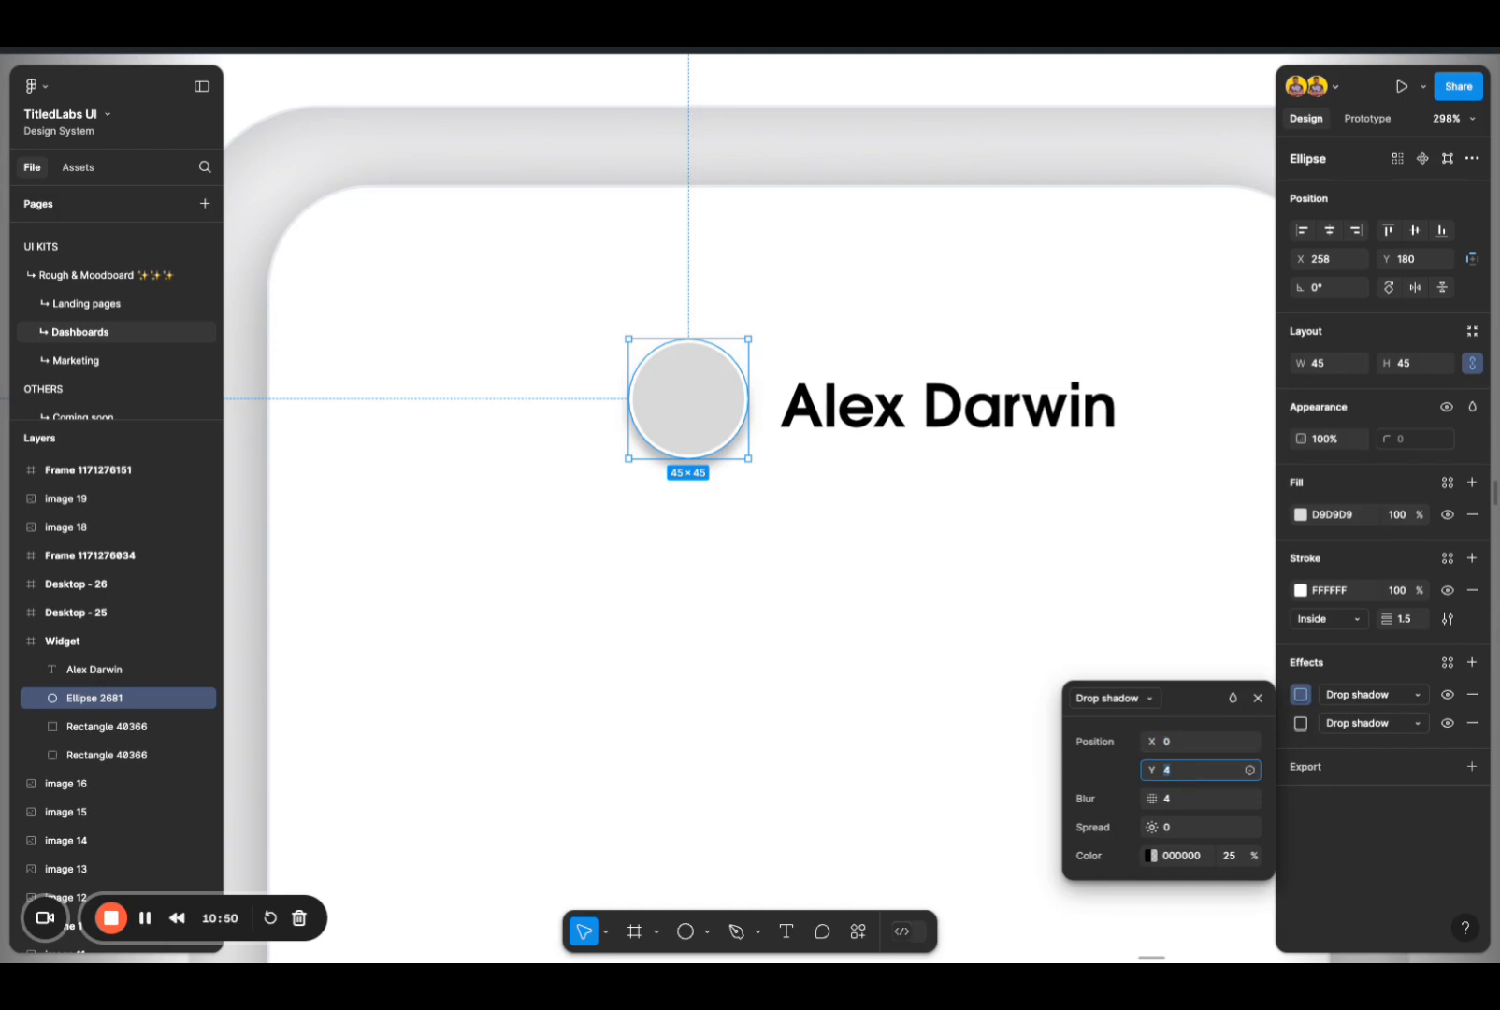
key("Up")
key("Down")
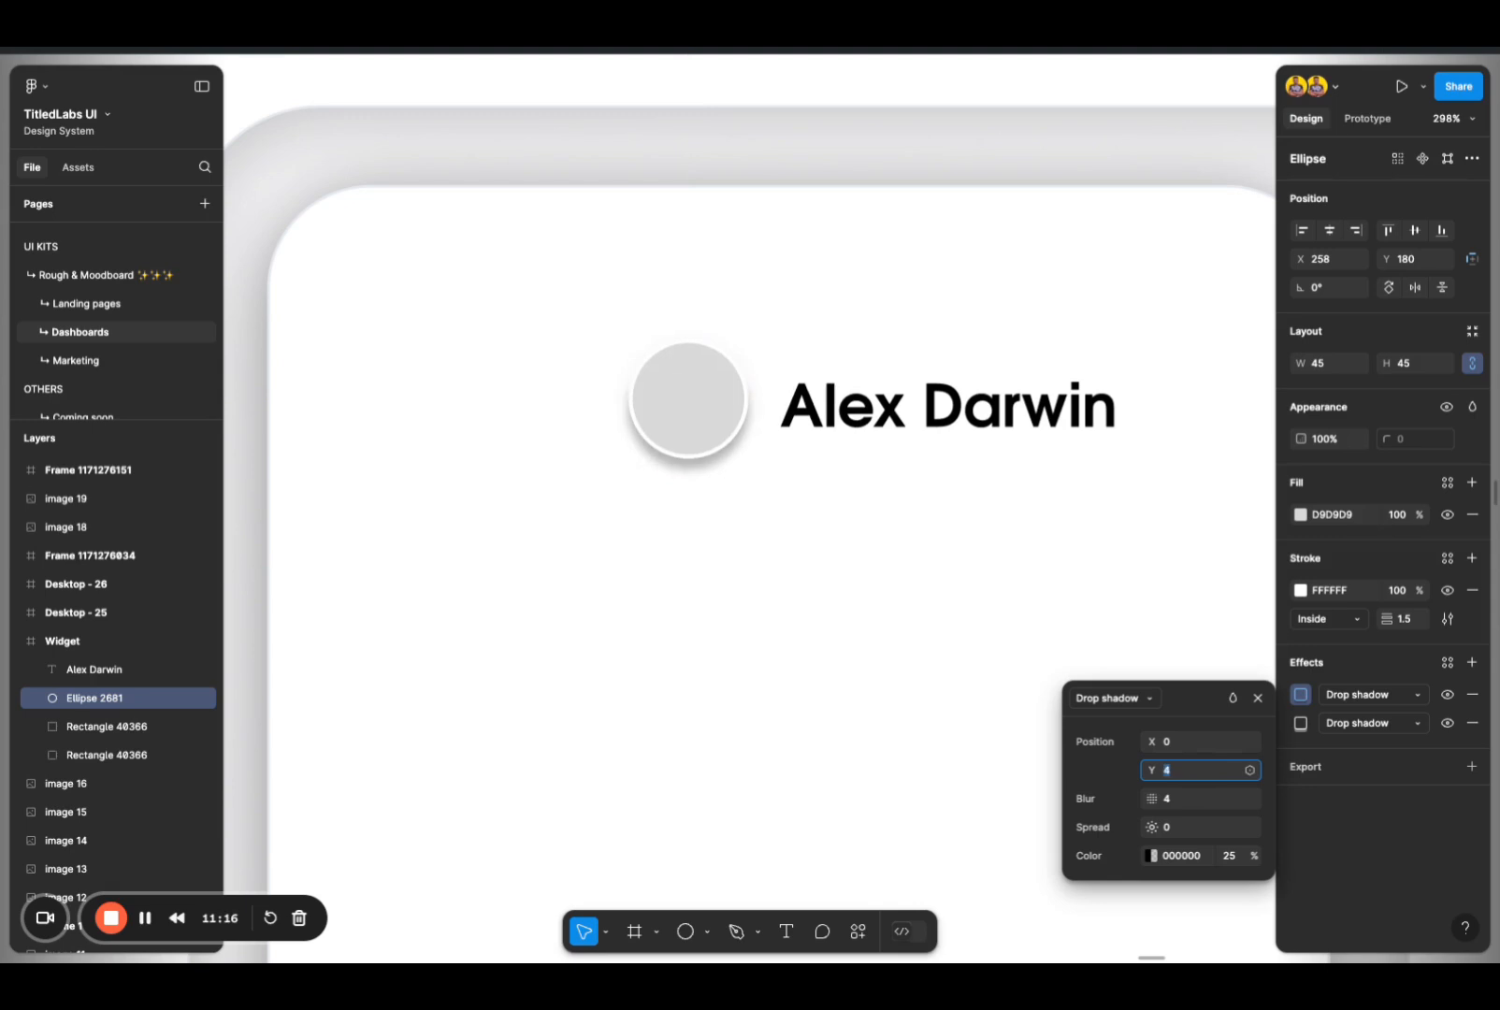
Step: Set the blur of the circle's second drop shadow to 16 and deselect everything
left_click(1181, 799)
key("shift+Up")
key("shift+Up")
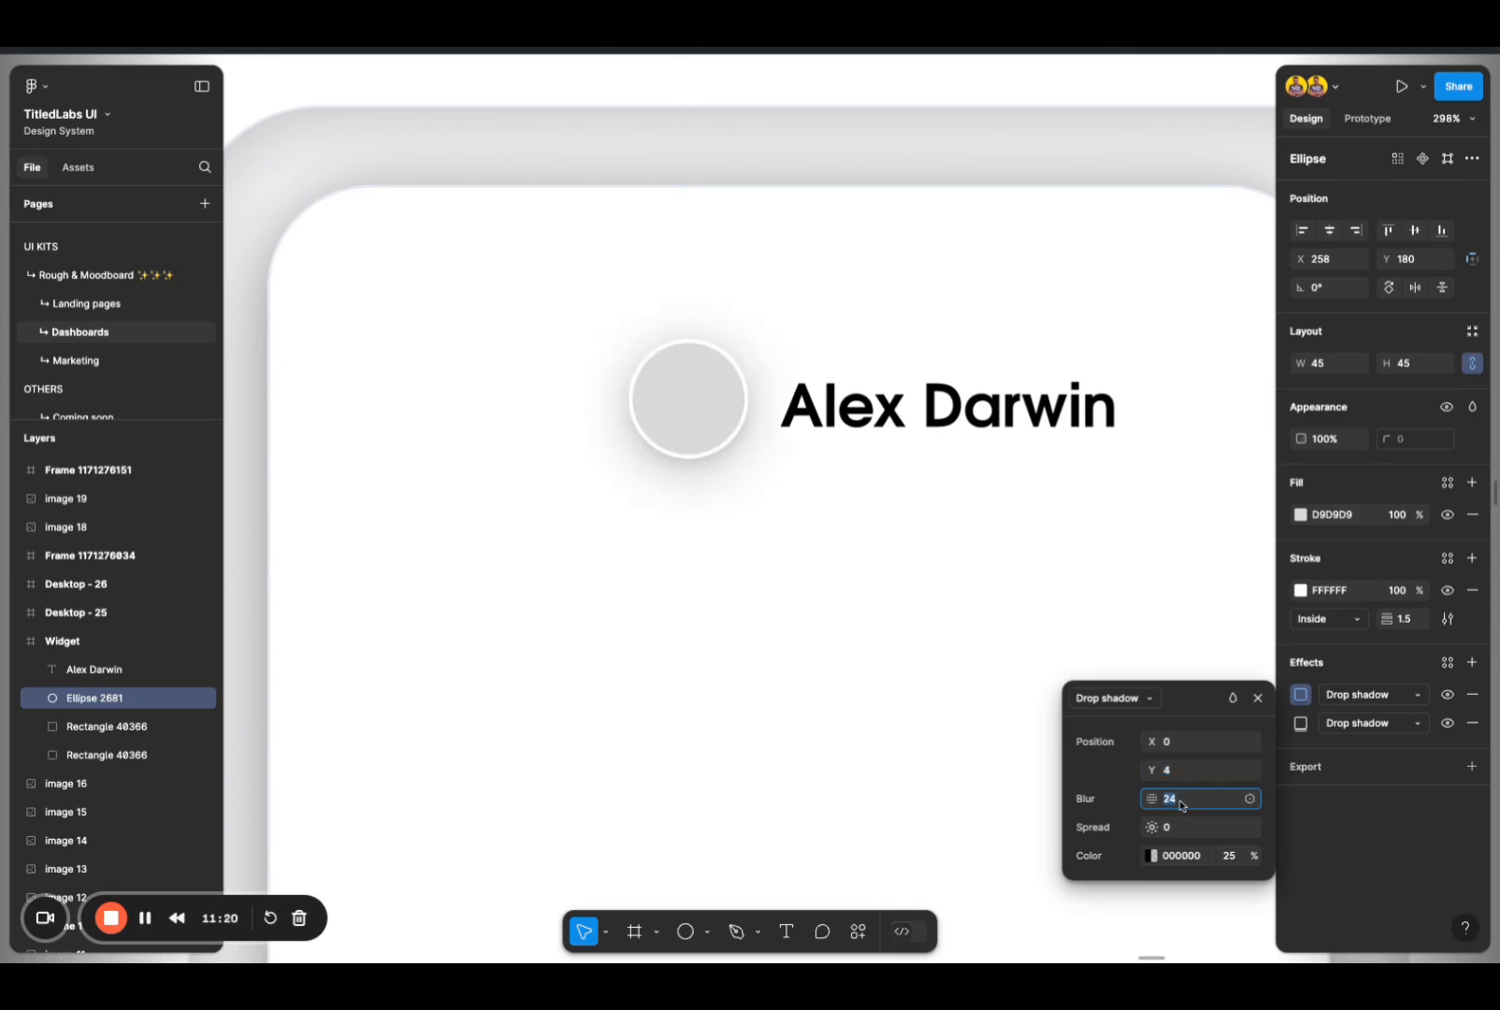
key("Down")
key("Down")
key("Down")
key("Down")
key("Down")
key("Down")
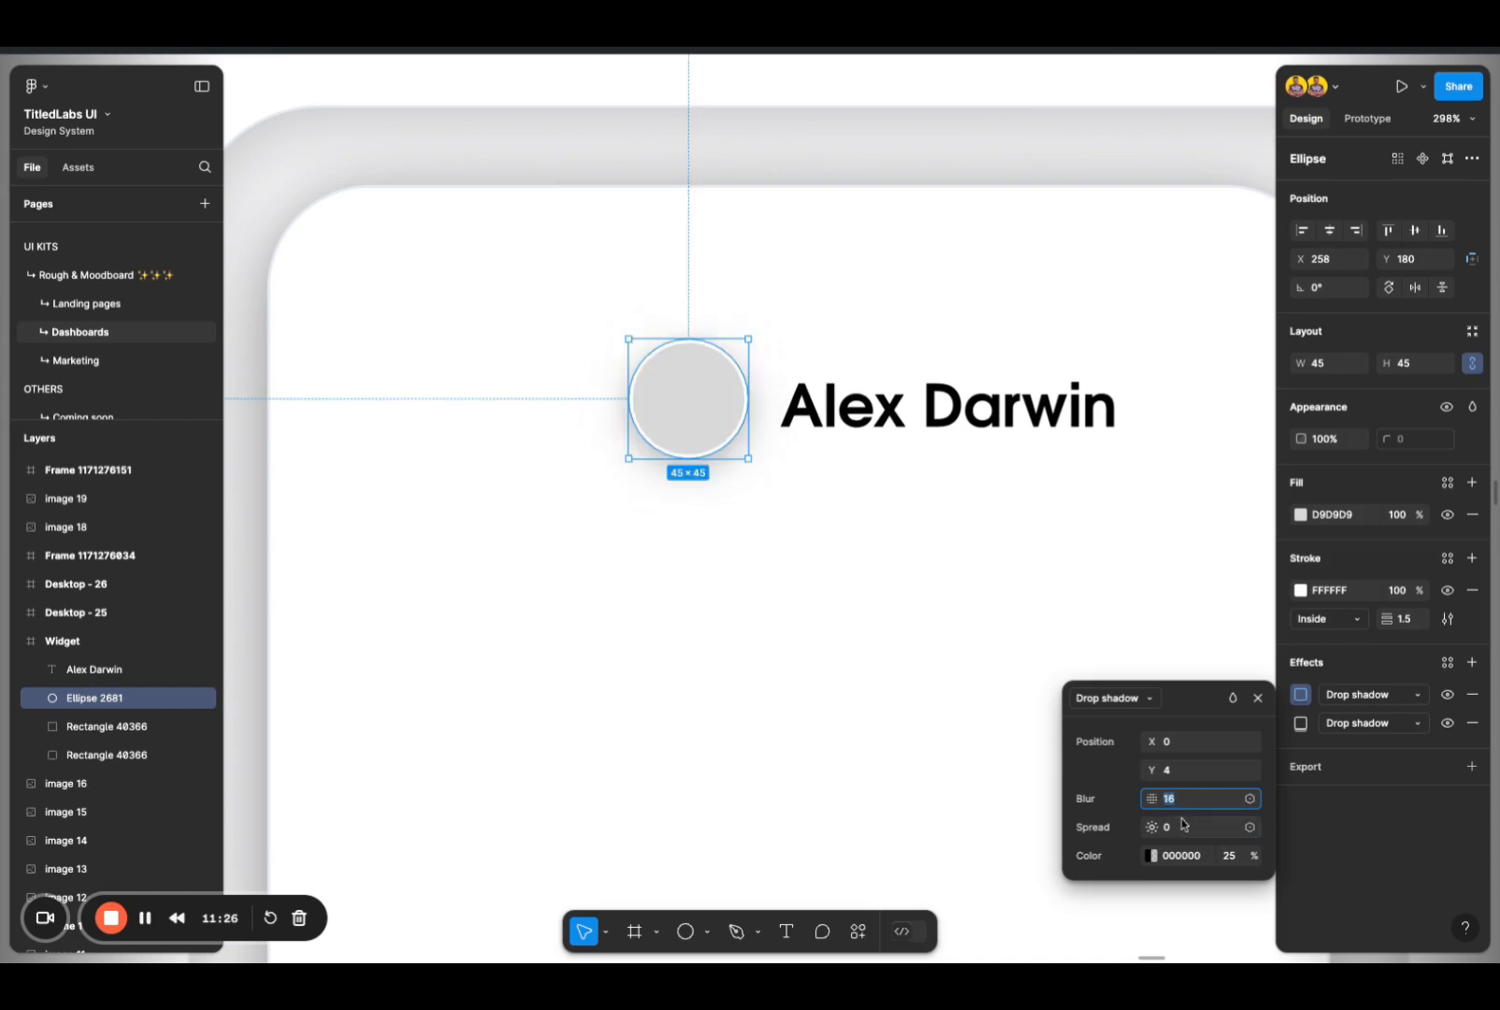
double_click(907, 627)
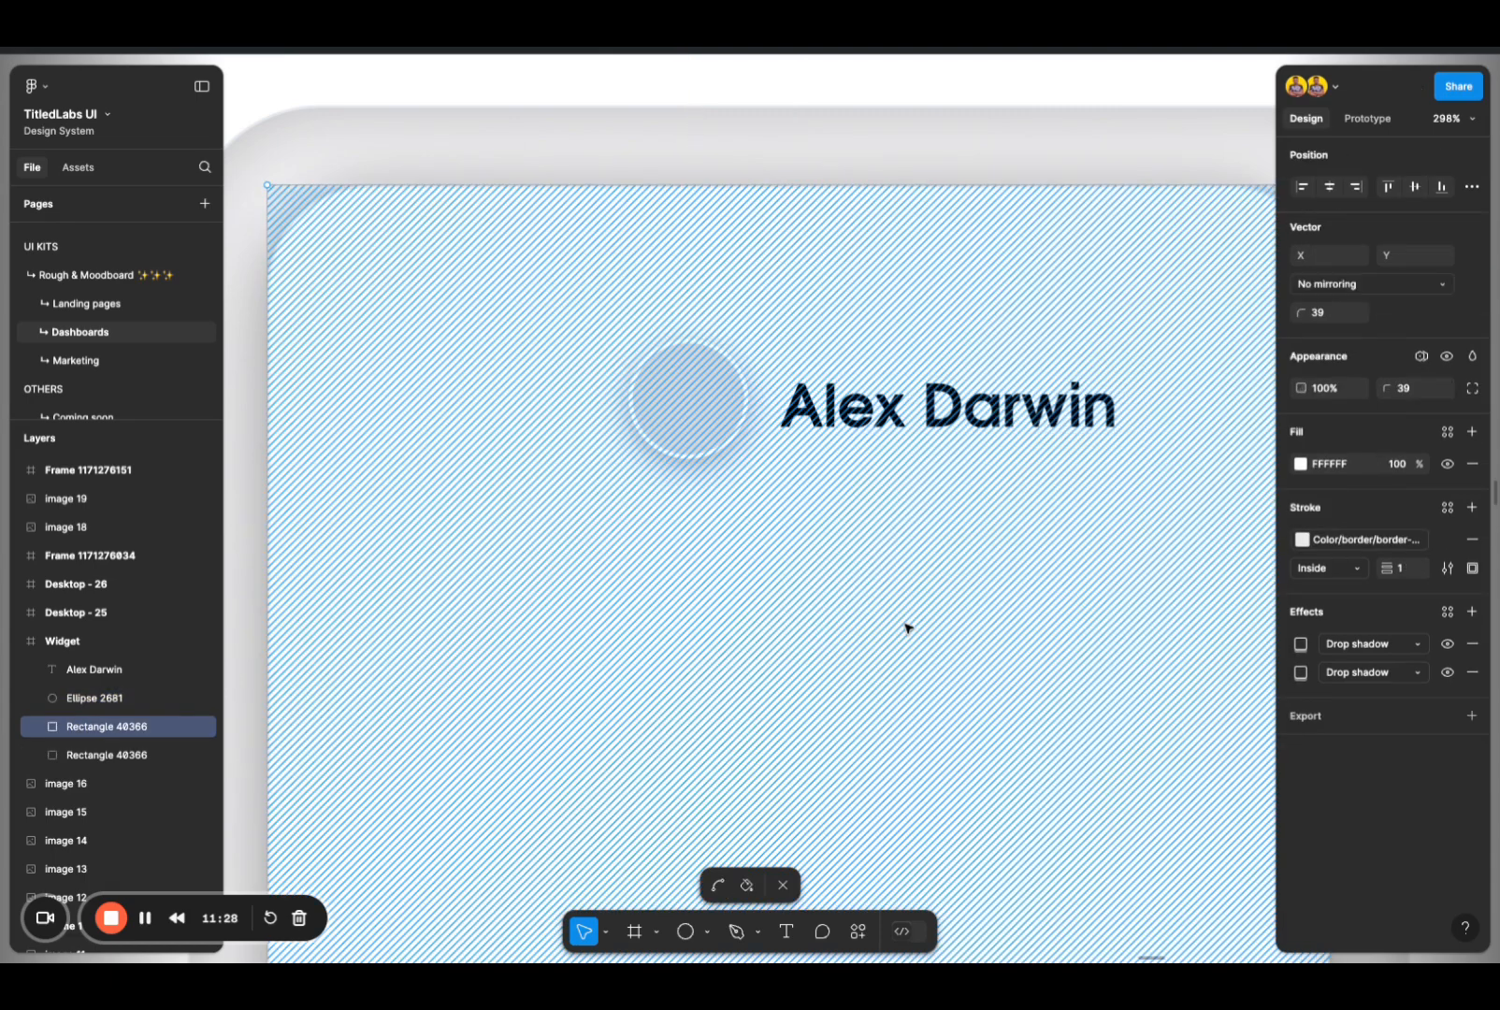
key("Escape")
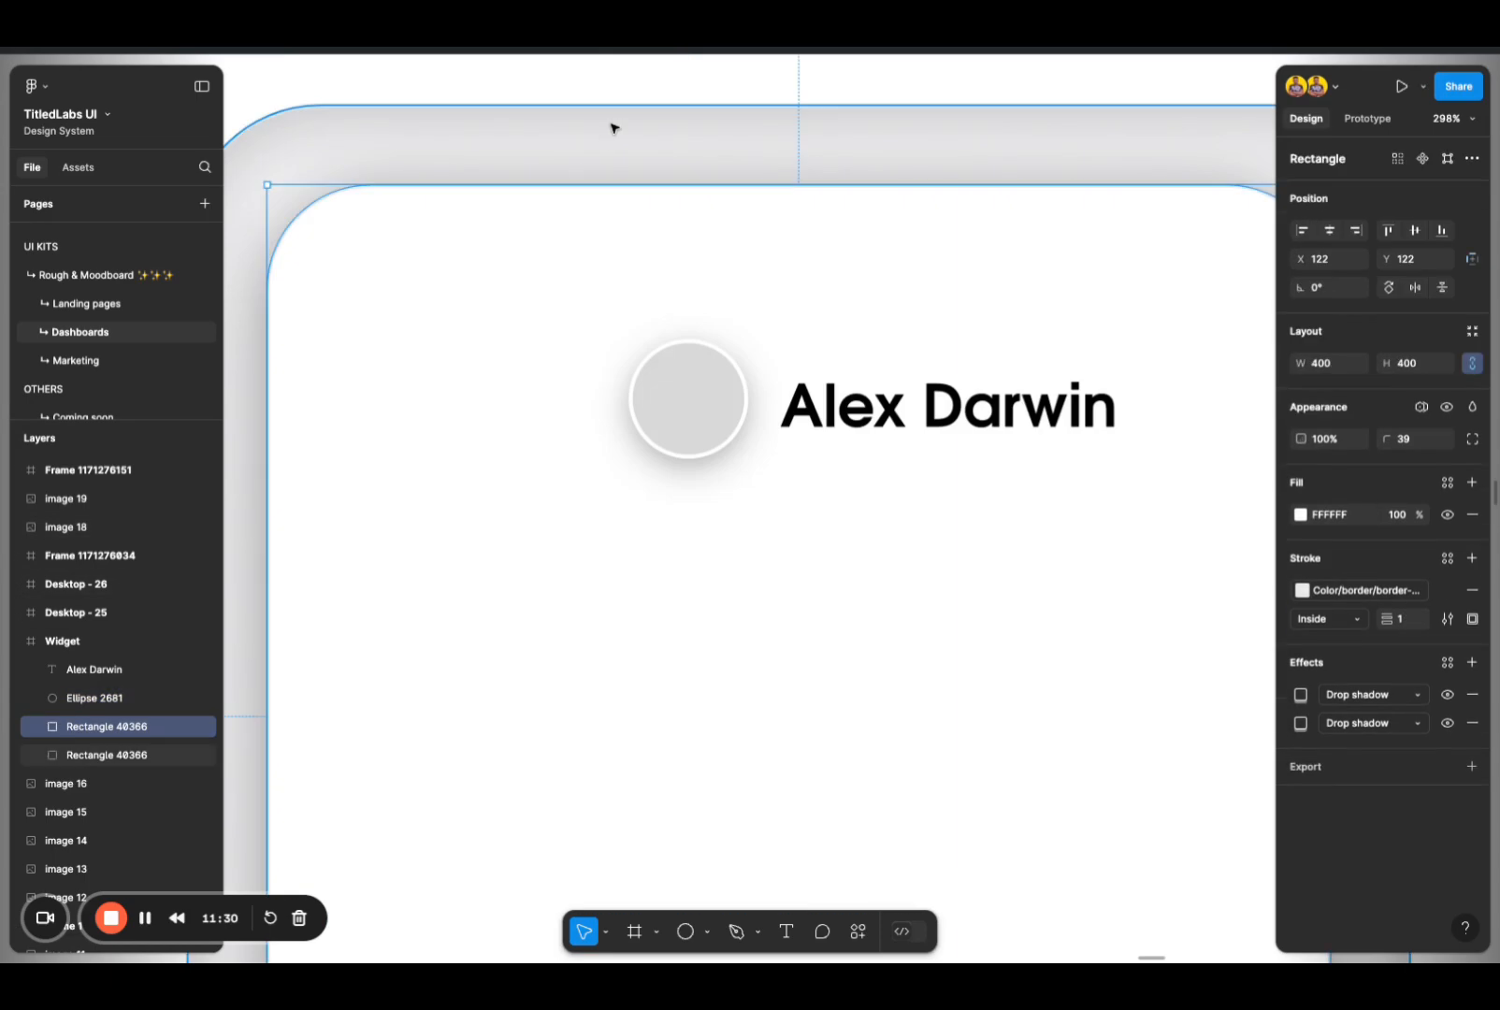
left_click(660, 105)
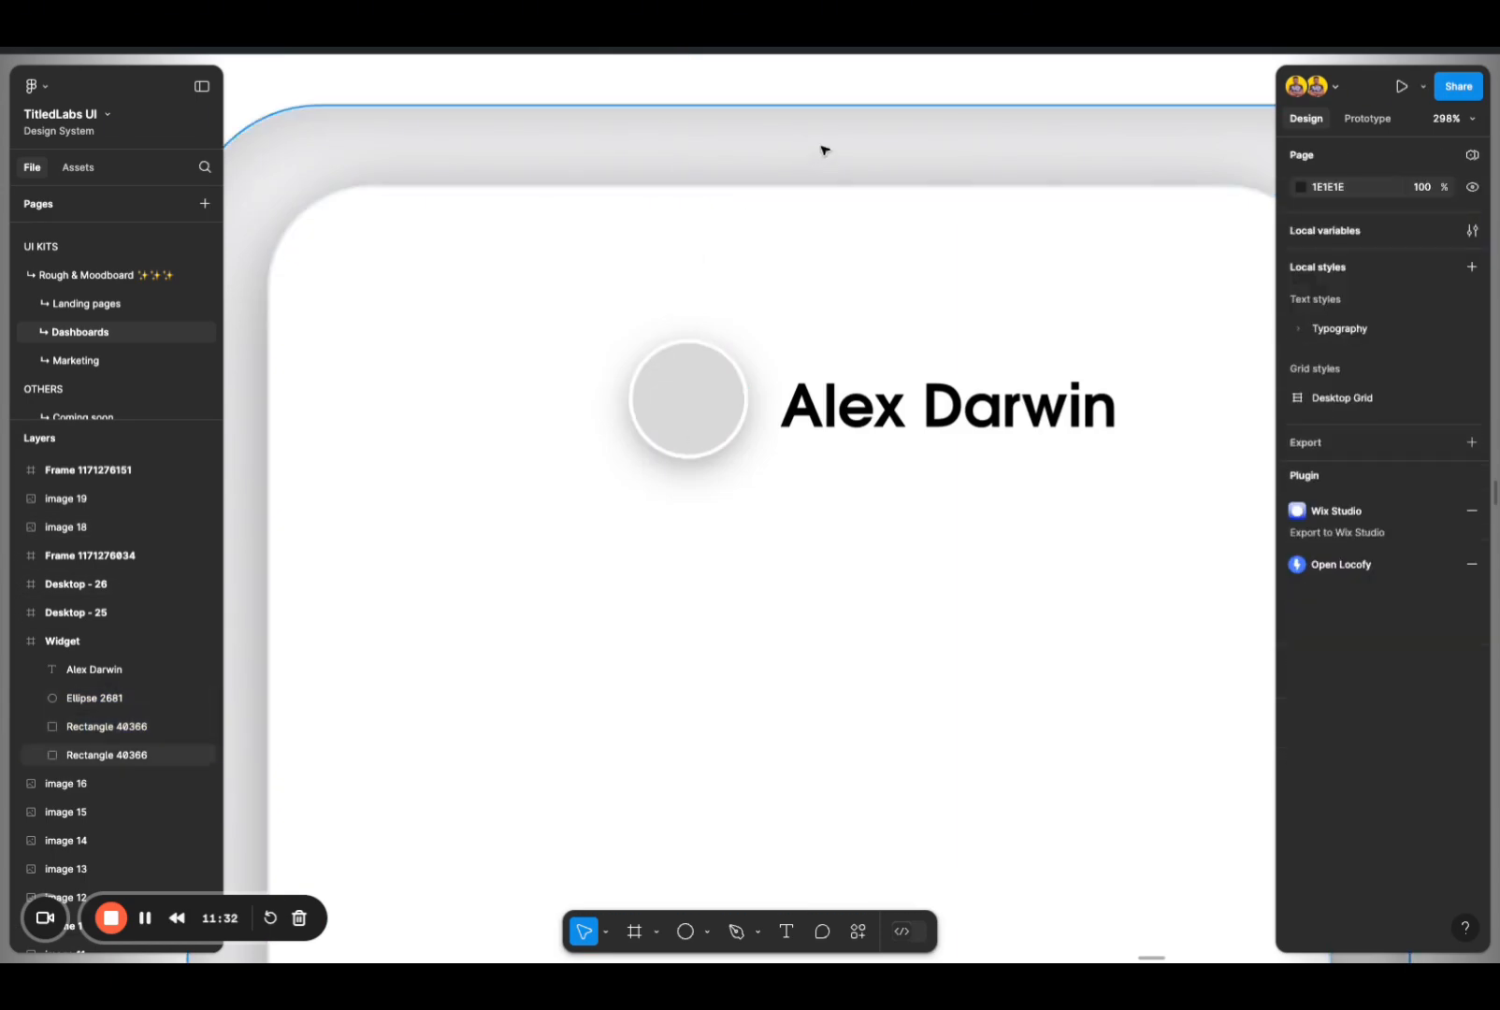
scroll(746, 426, "down", 5)
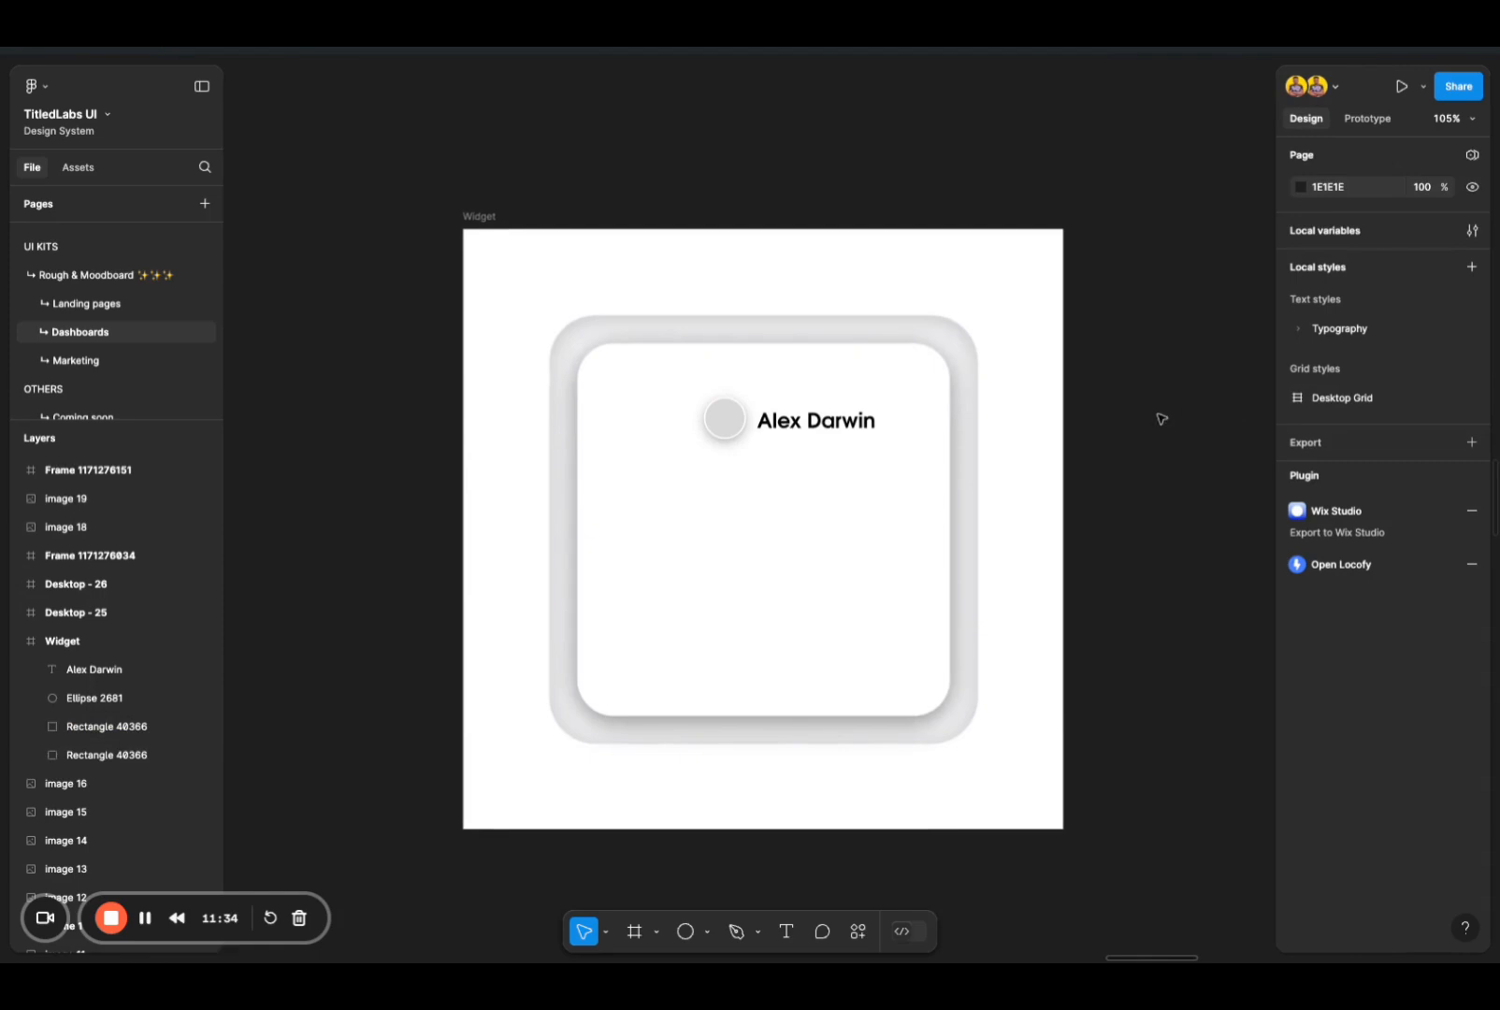
Step: Set the opacity of the circle's drop shadow with the 16 blur to 12%
scroll(818, 538, "up", 5)
scroll(700, 485, "up", 2)
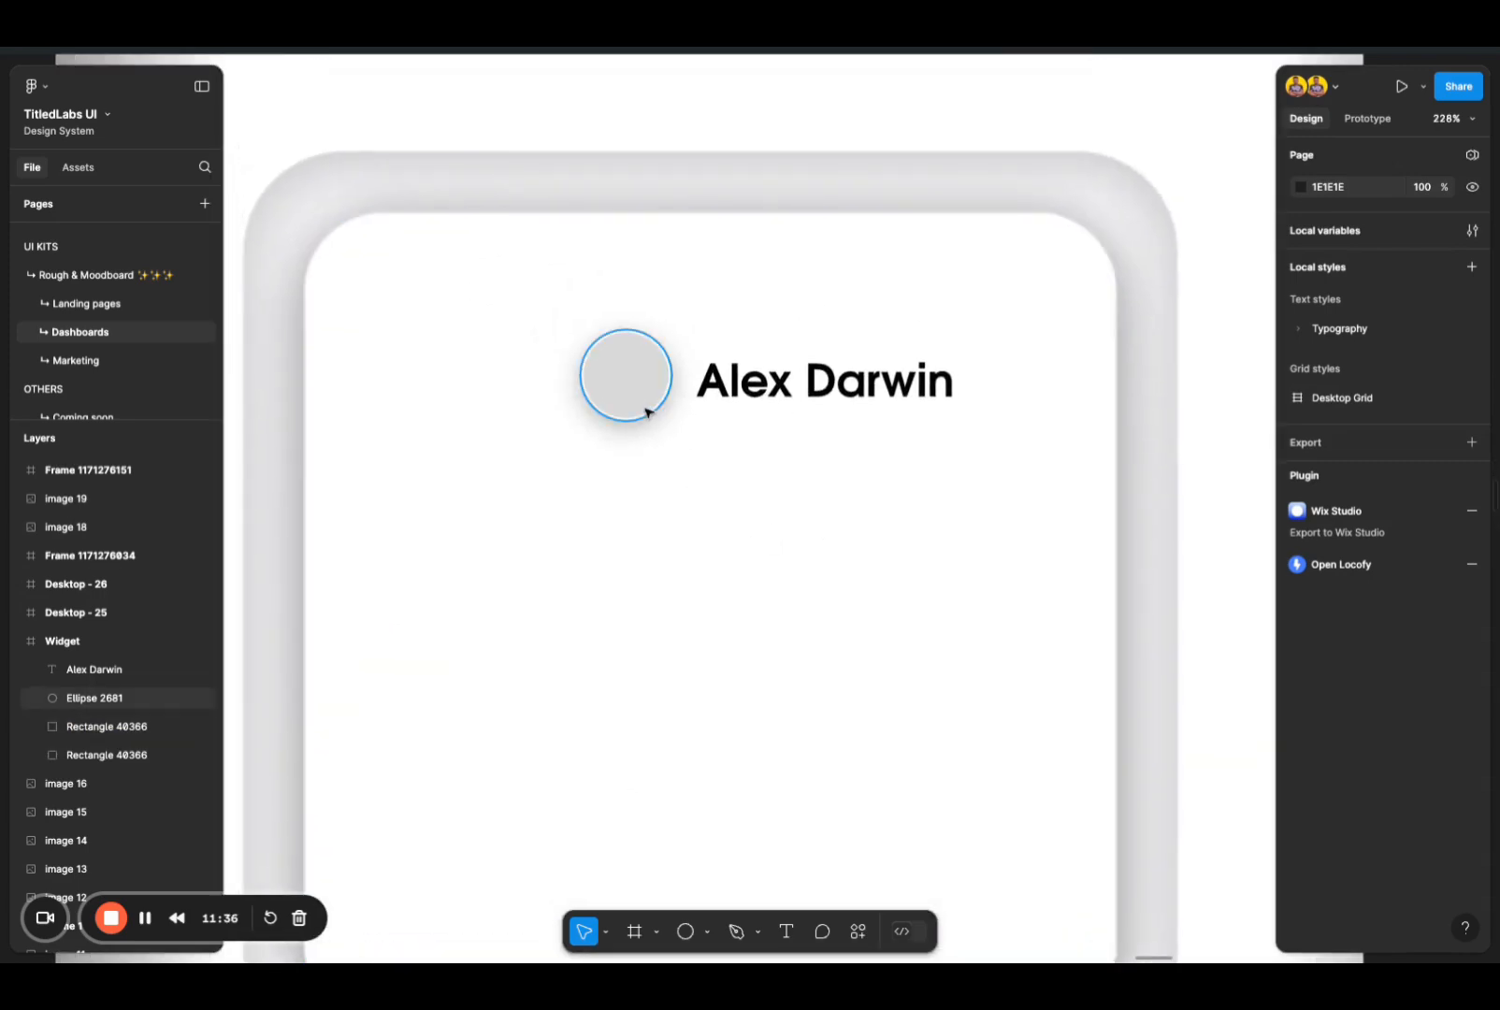
left_click(626, 379)
left_click(1300, 723)
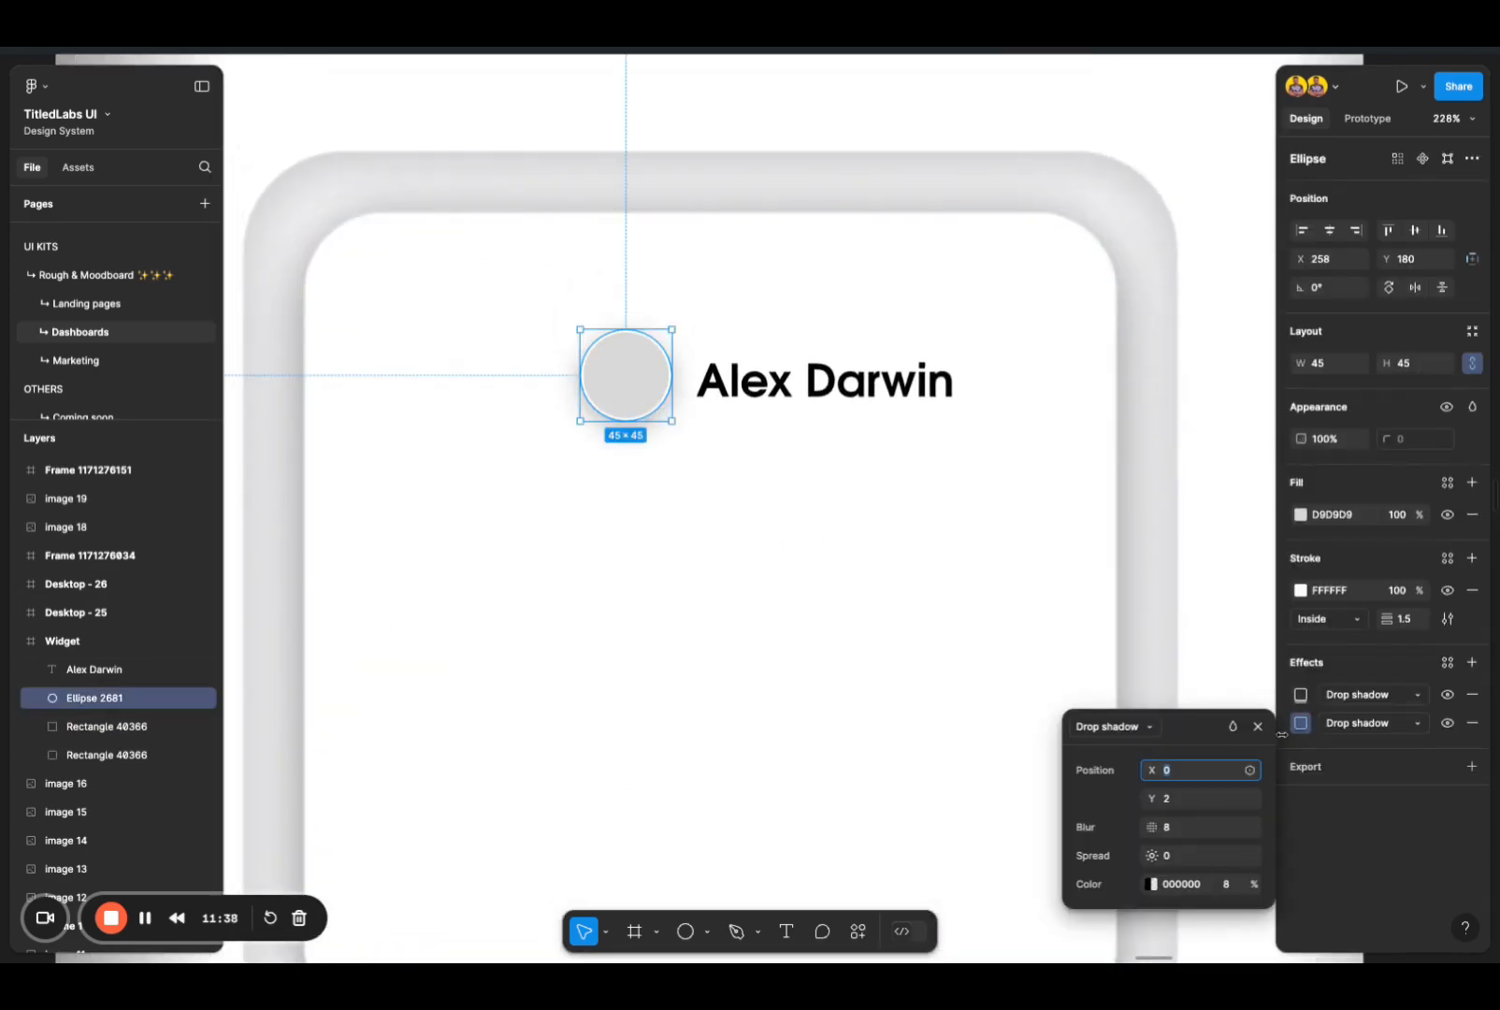
left_click(1301, 697)
left_click(1235, 857)
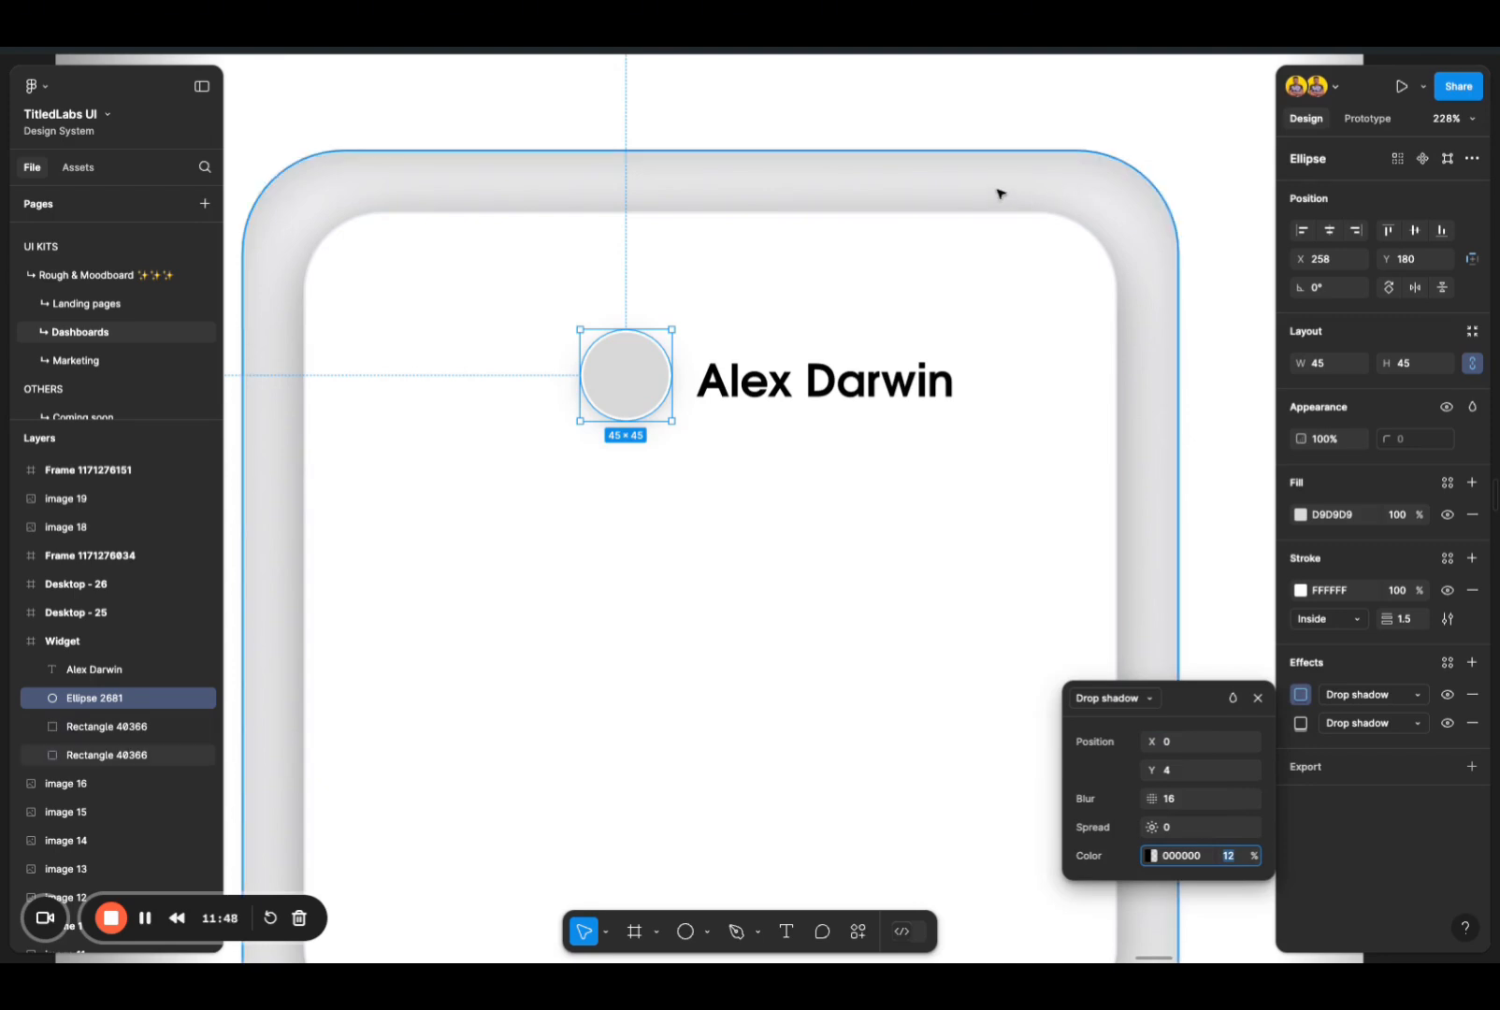
left_click(991, 95)
Step: Wrap the avatar circle and the name text together in a frame
scroll(805, 396, "down", 2)
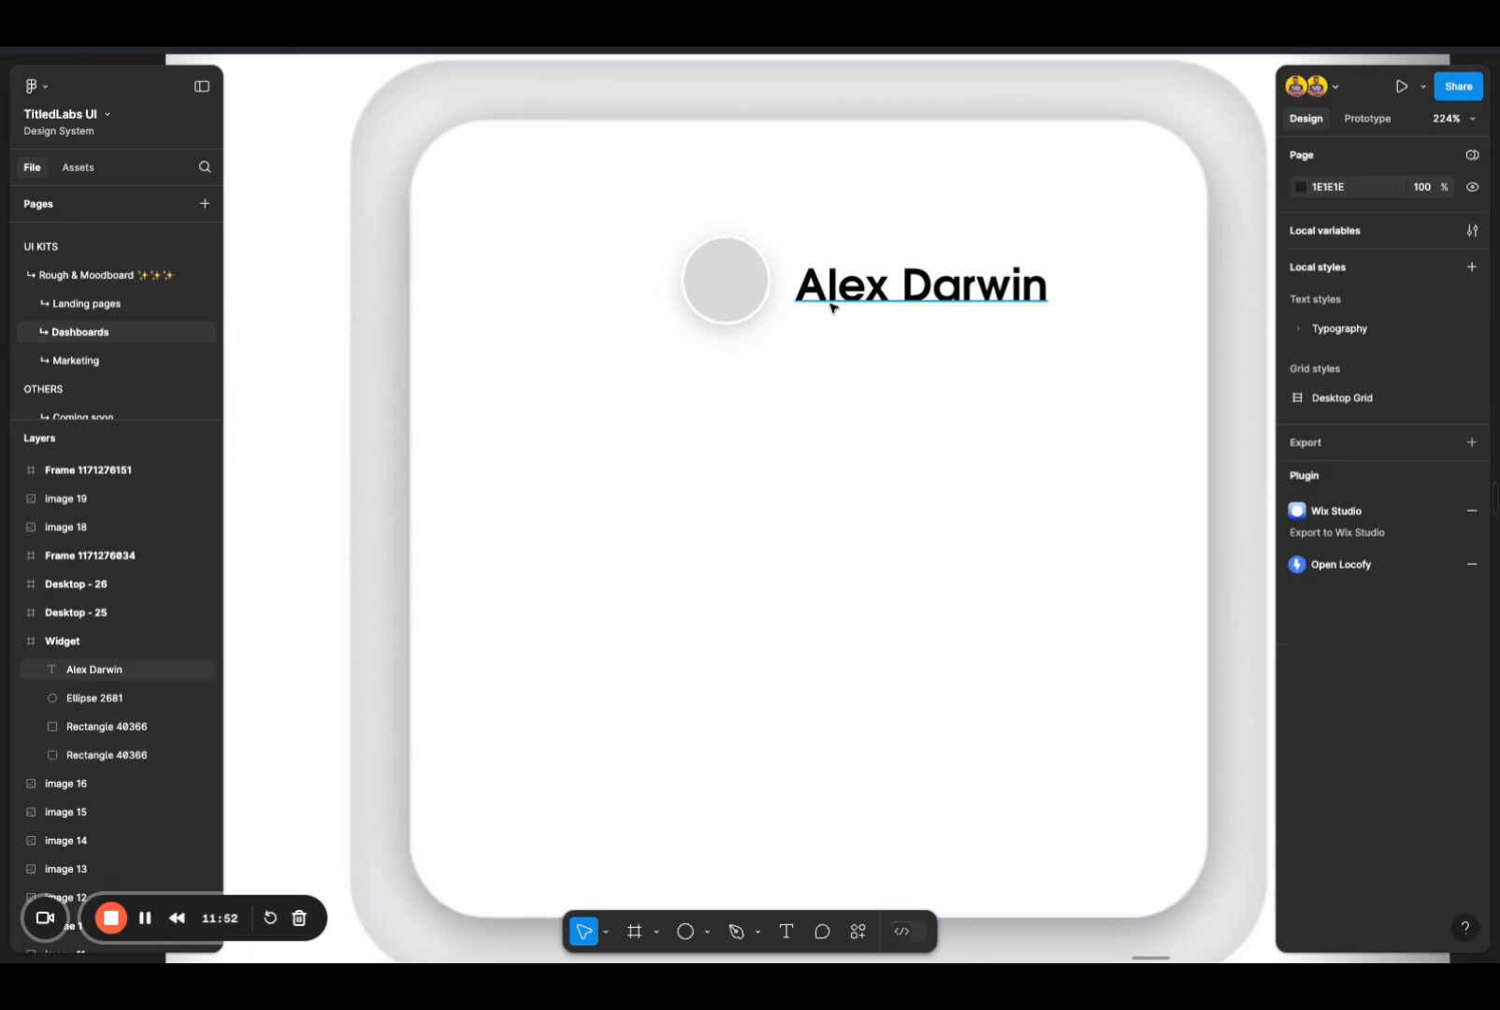
left_click(808, 284)
left_click(769, 299, "shift")
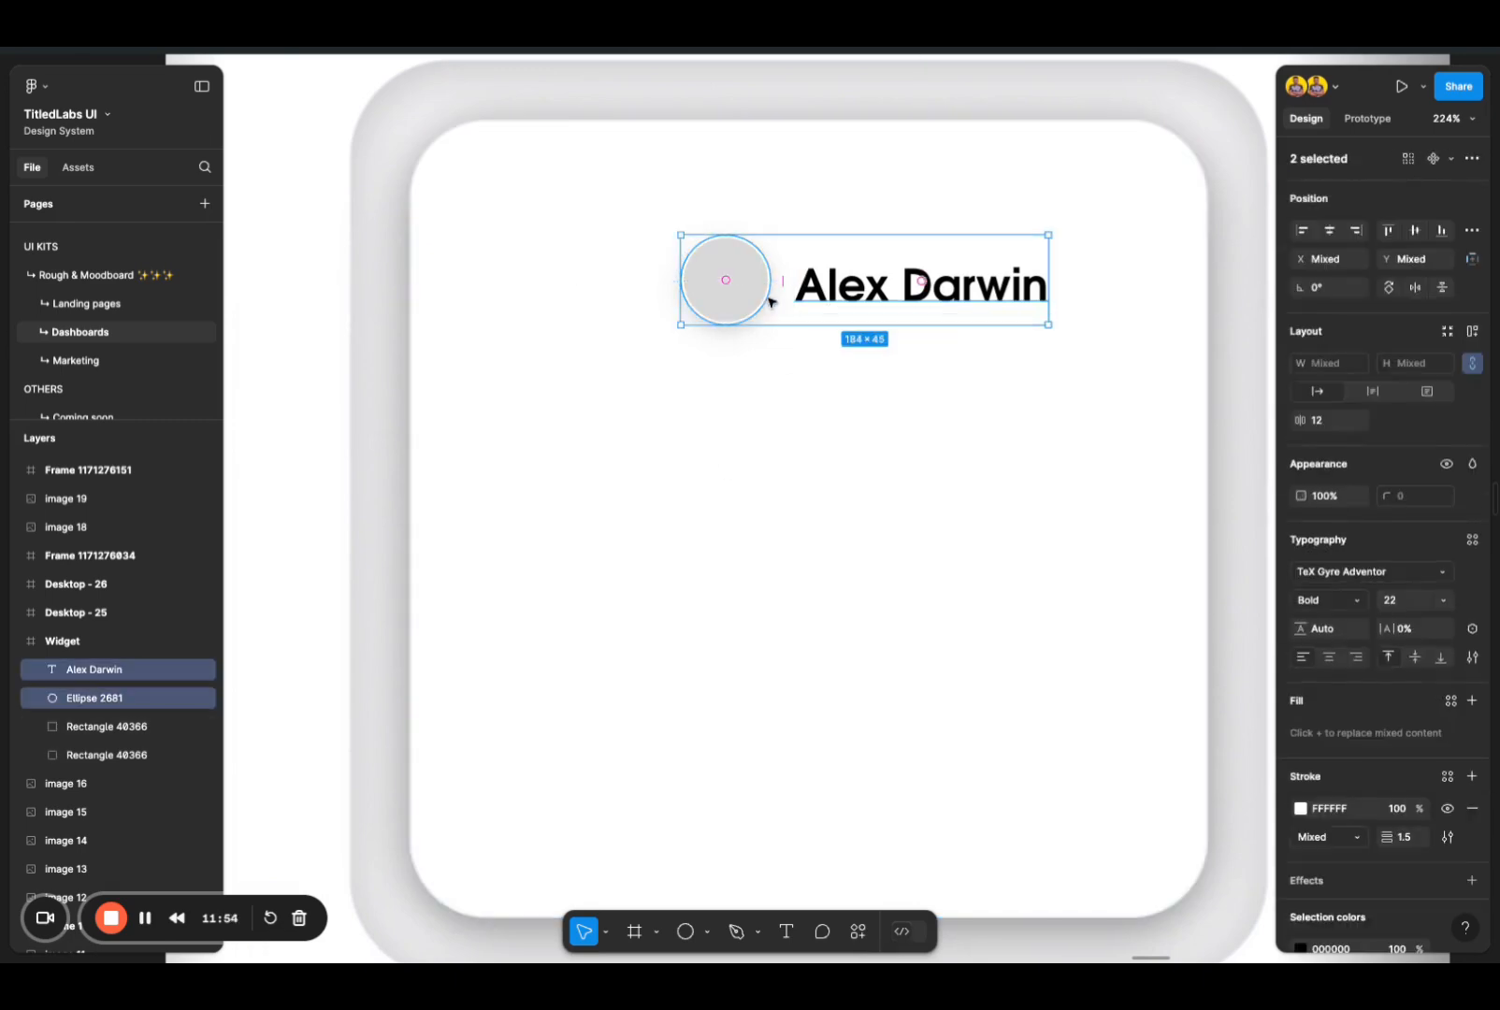
right_click(874, 284)
left_click(1058, 308)
left_click(1015, 300)
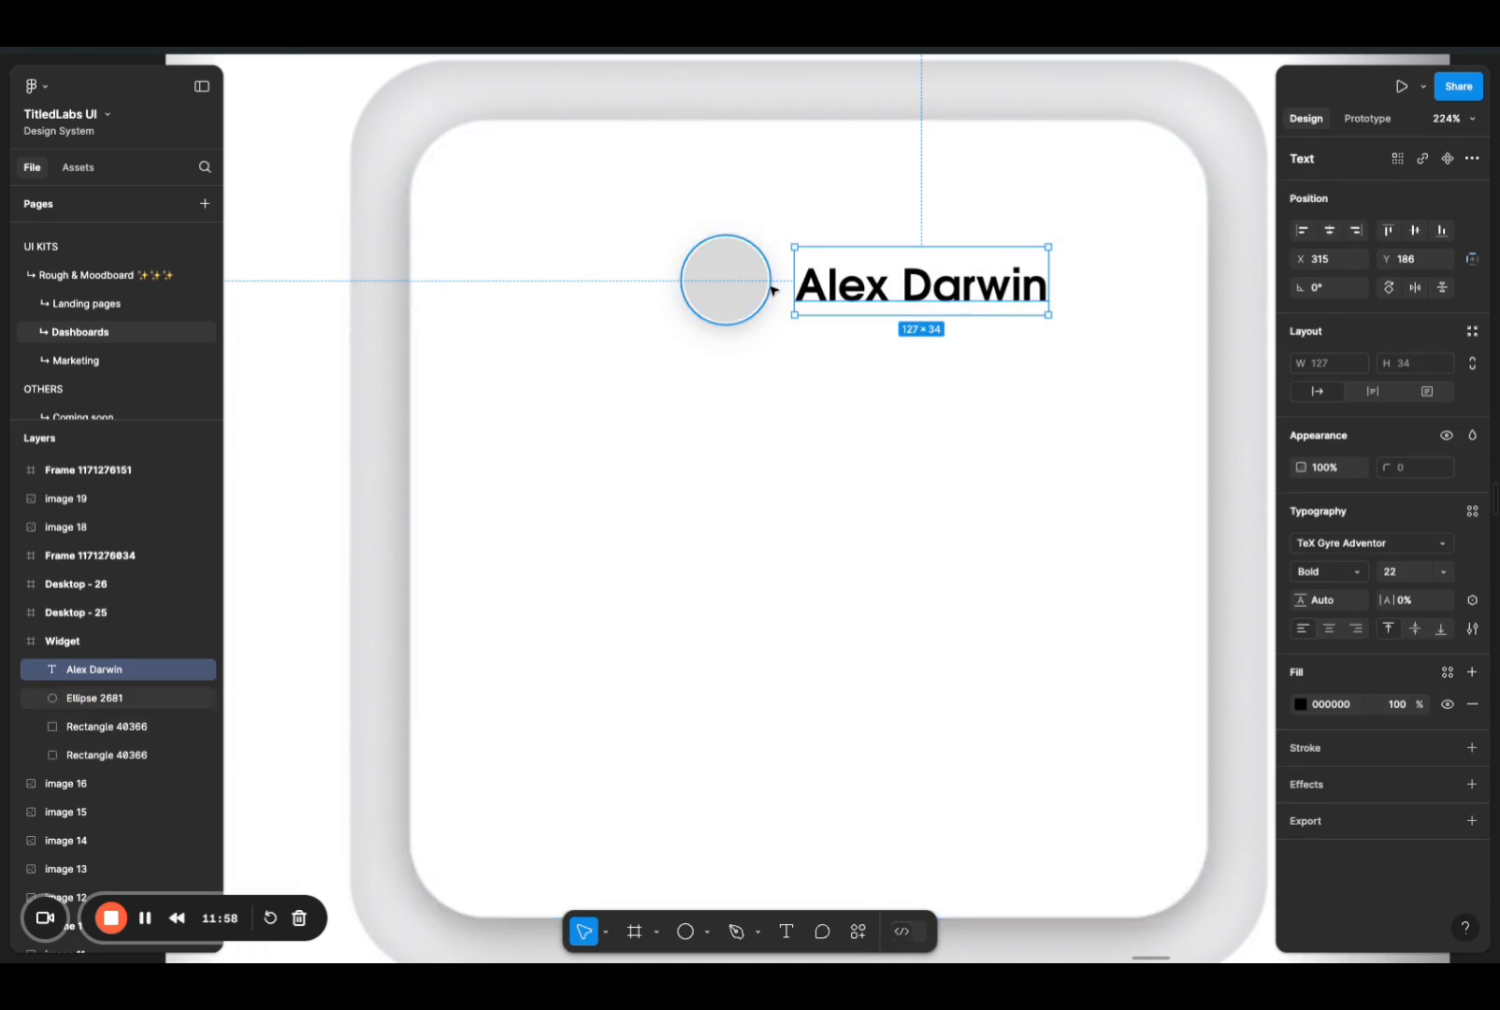
left_click(770, 291, "shift")
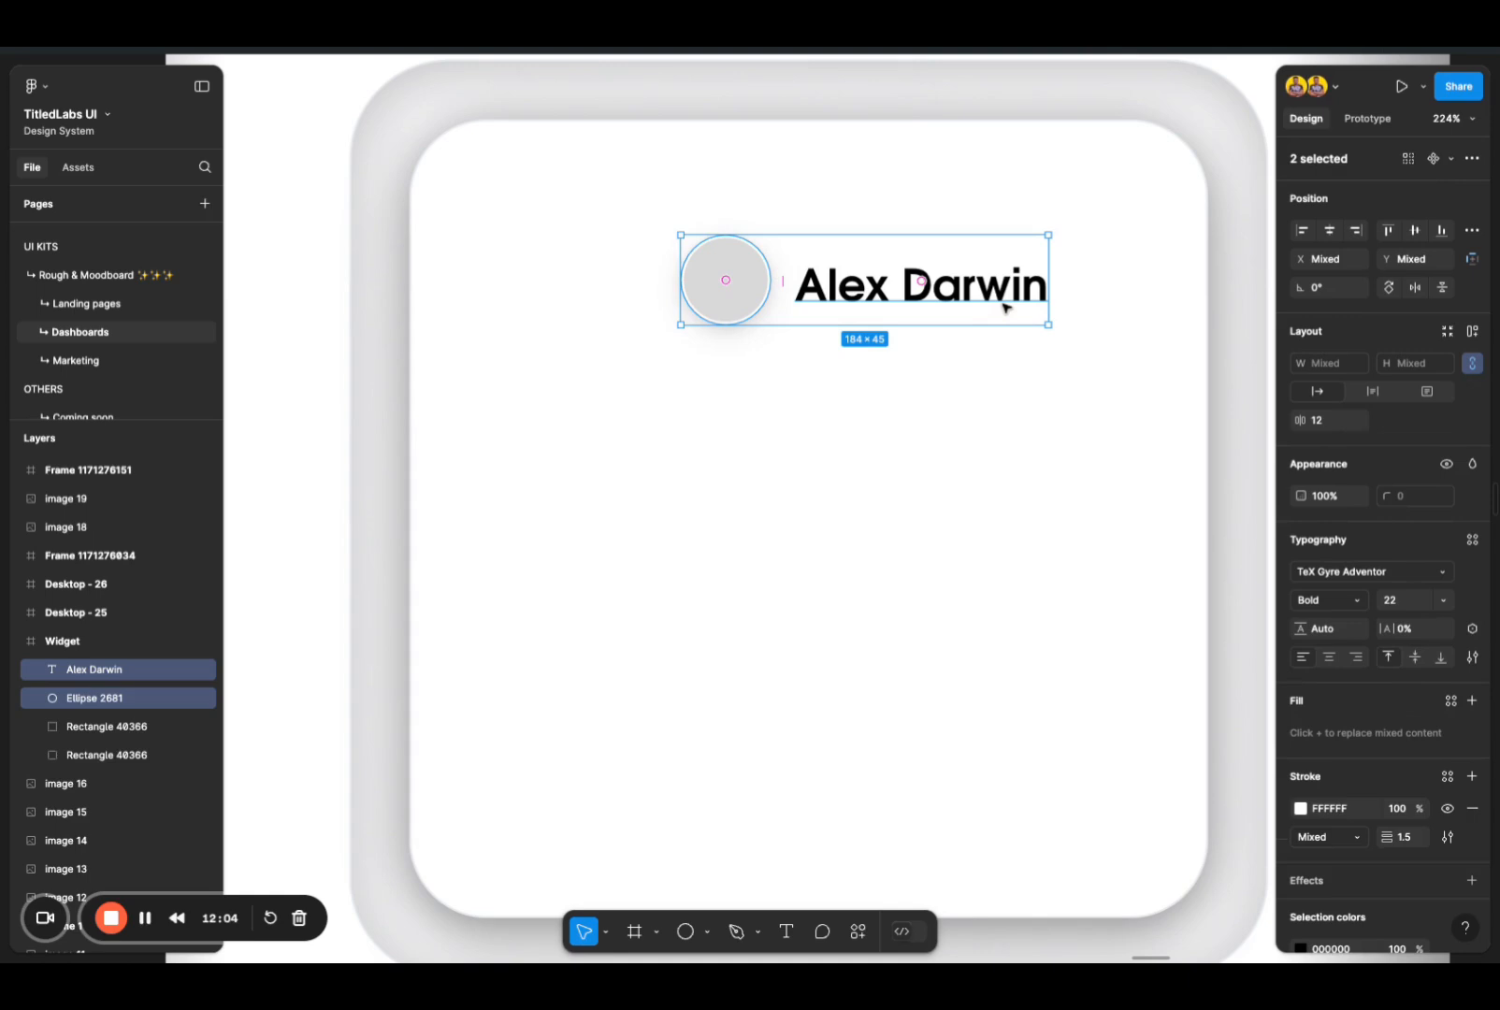
right_click(1012, 294)
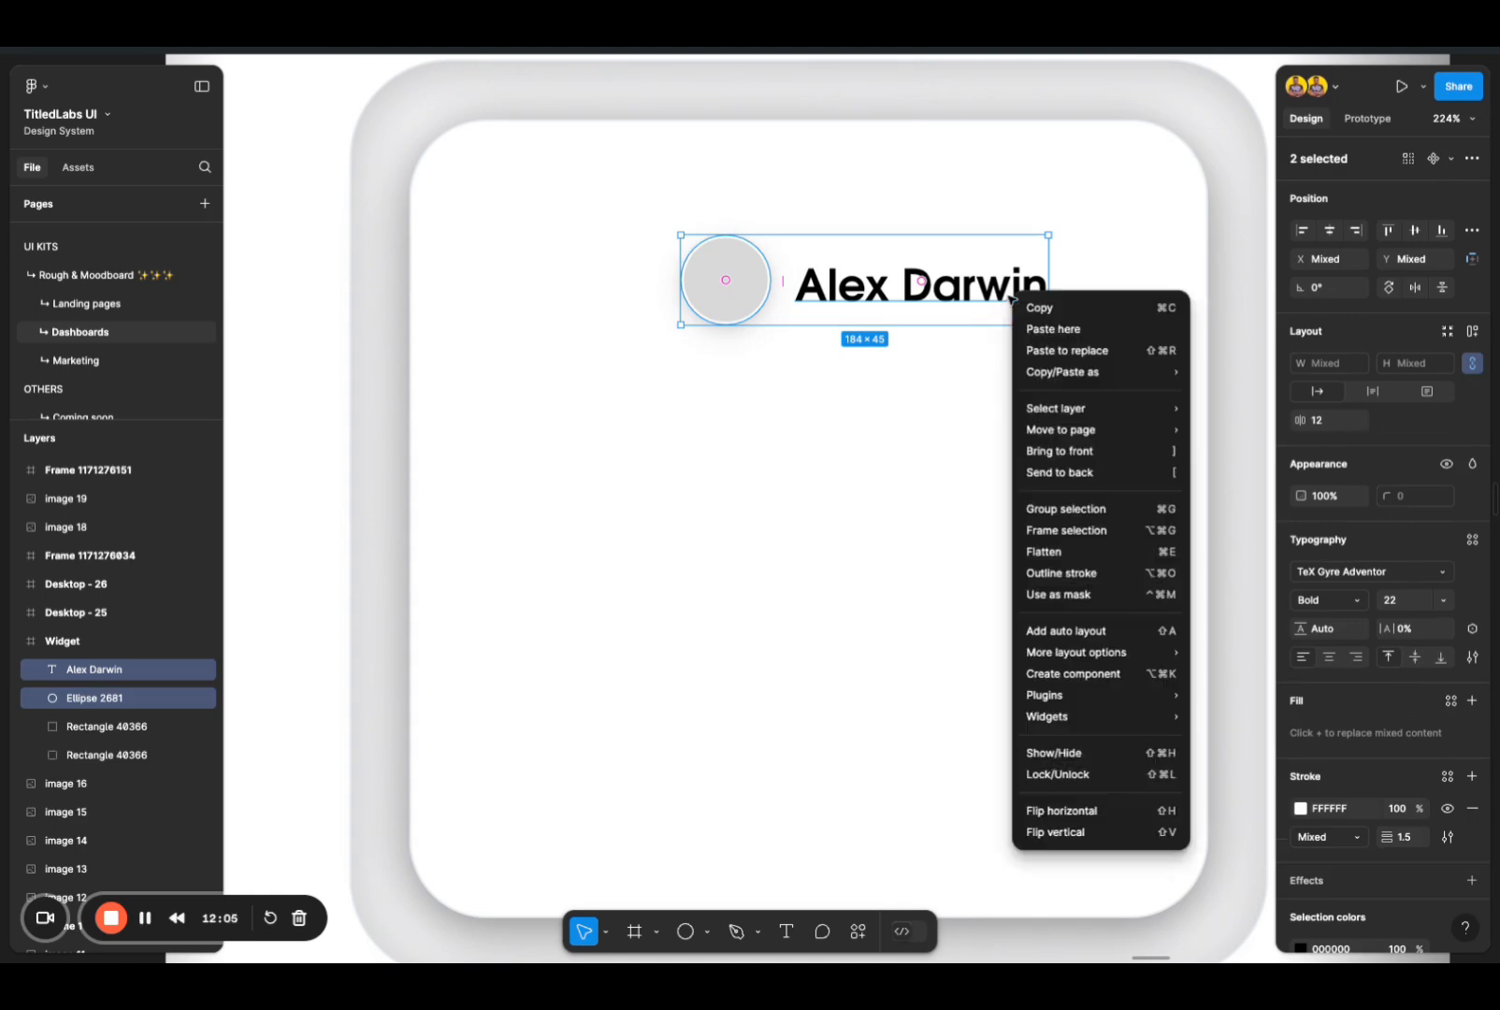
left_click(1104, 531)
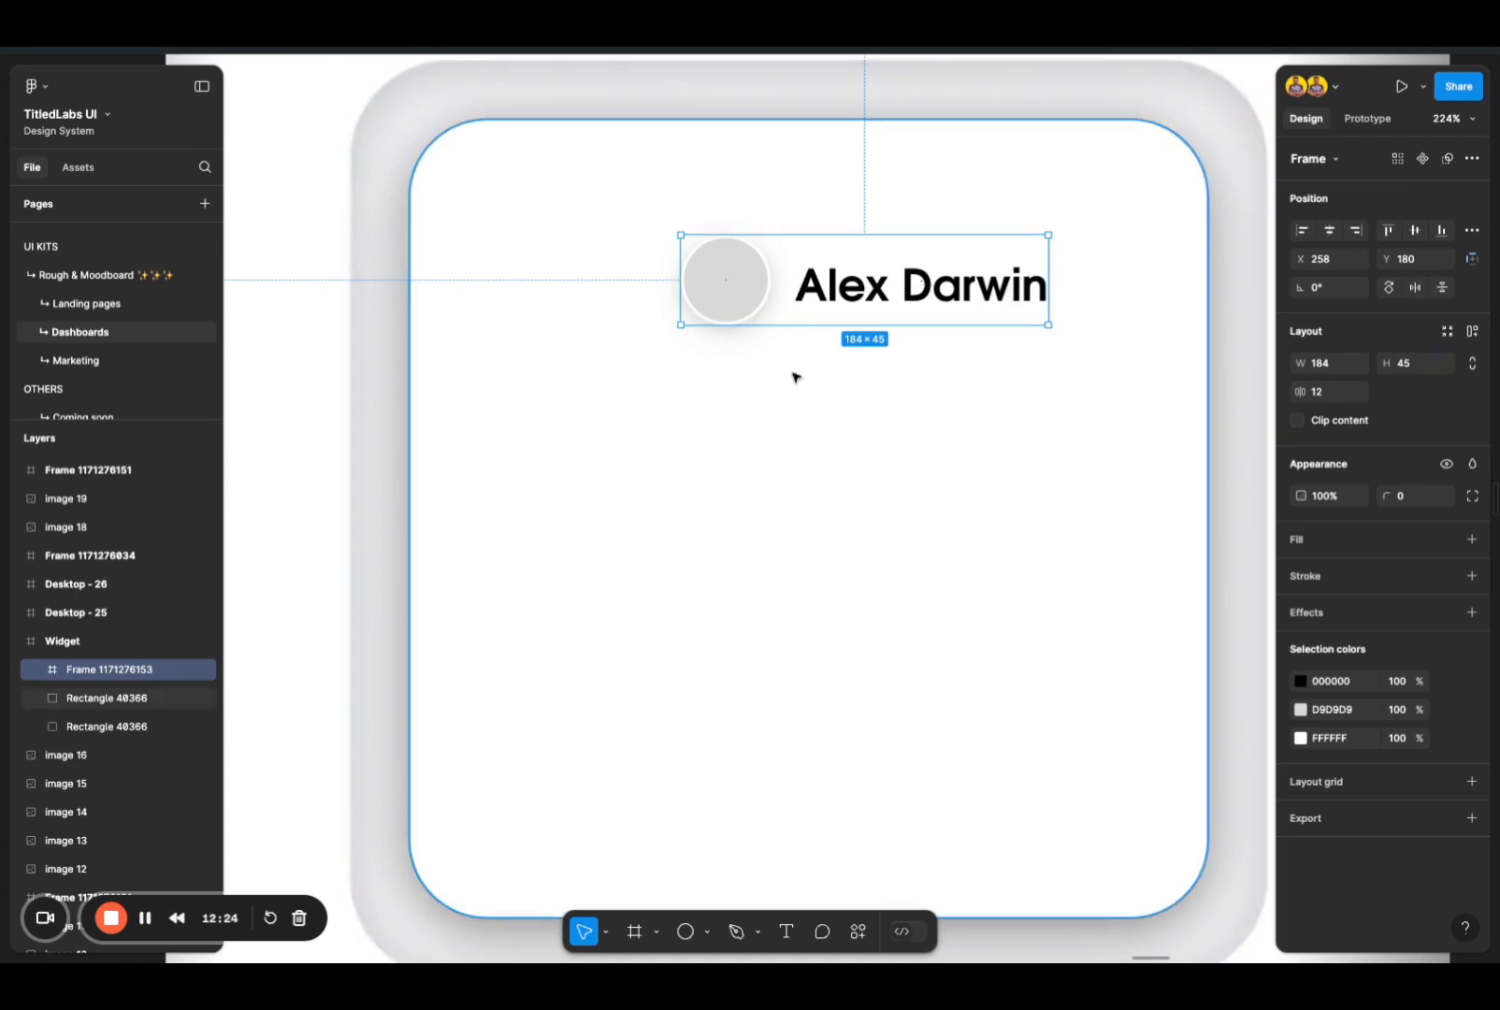
Step: Move the name text to Y 4 inside the header frame and place a copy of it lower in the white card
double_click(823, 293)
double_click(823, 293)
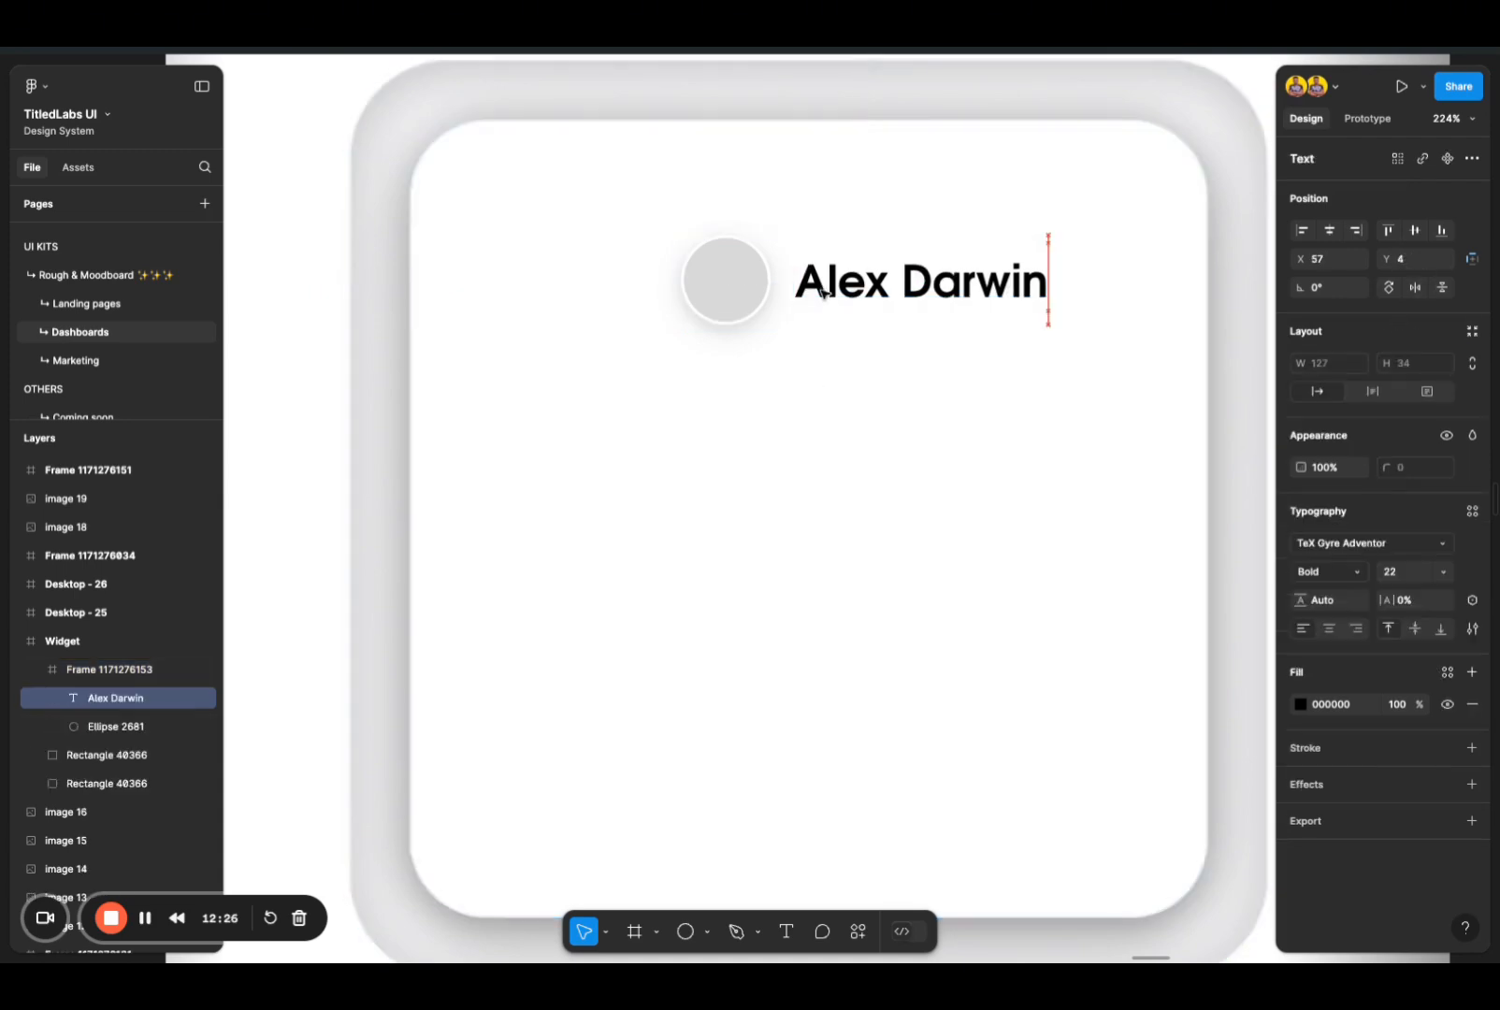
left_click(807, 358)
double_click(864, 301)
scroll(867, 305, "down", 3)
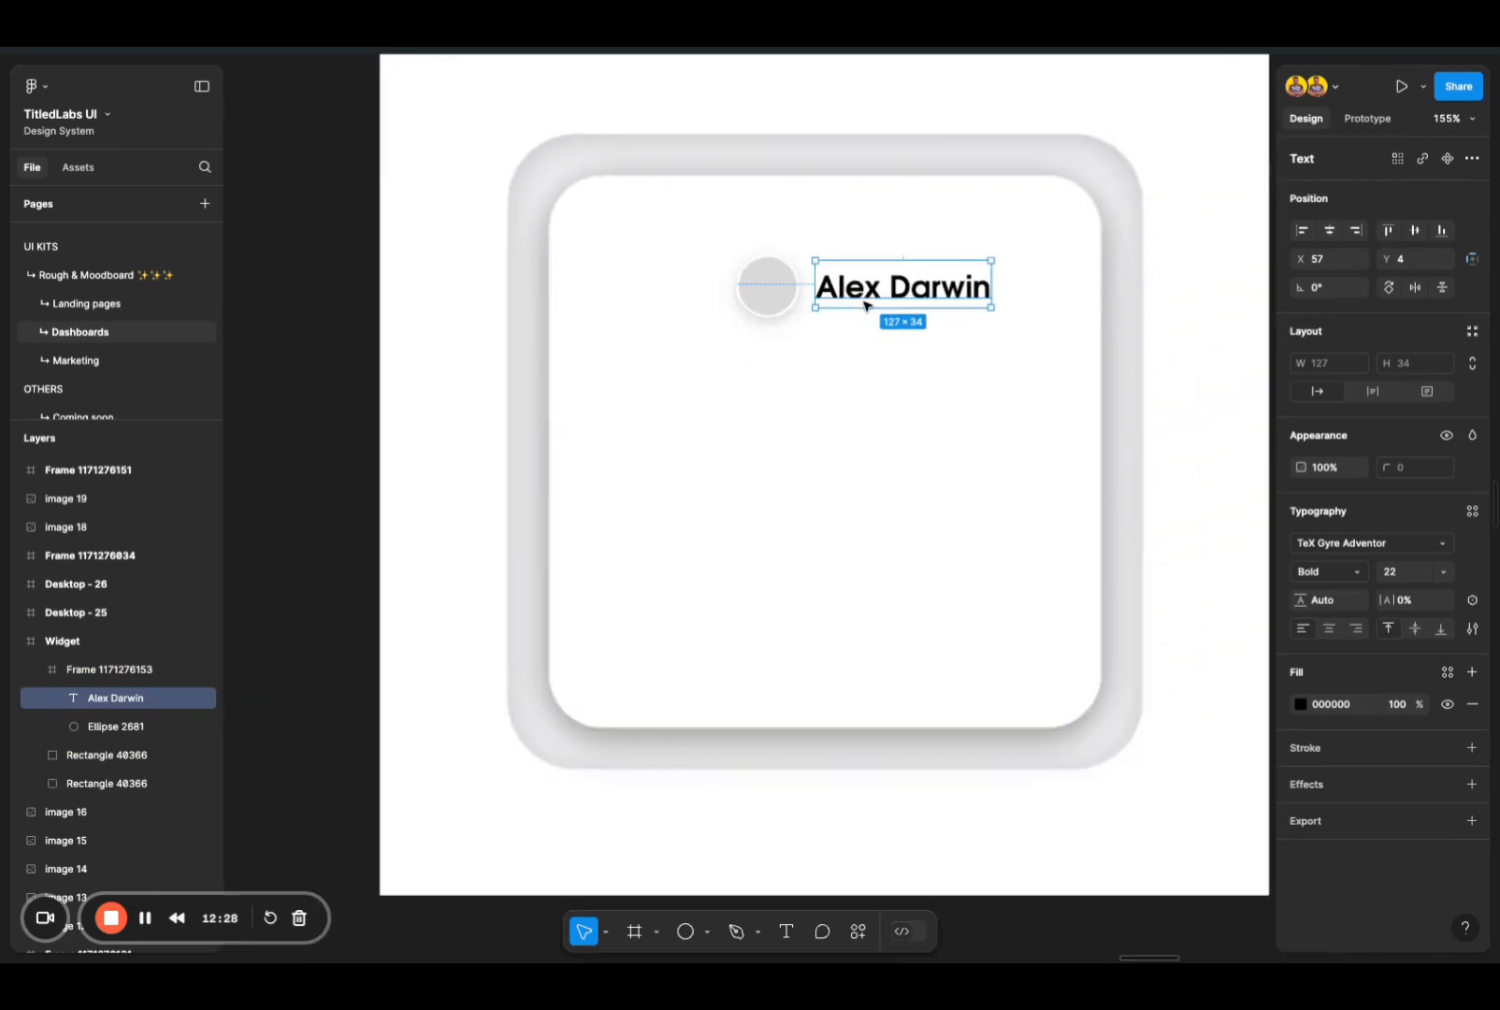
left_click_drag(888, 302, 710, 468, "alt")
left_click(906, 460)
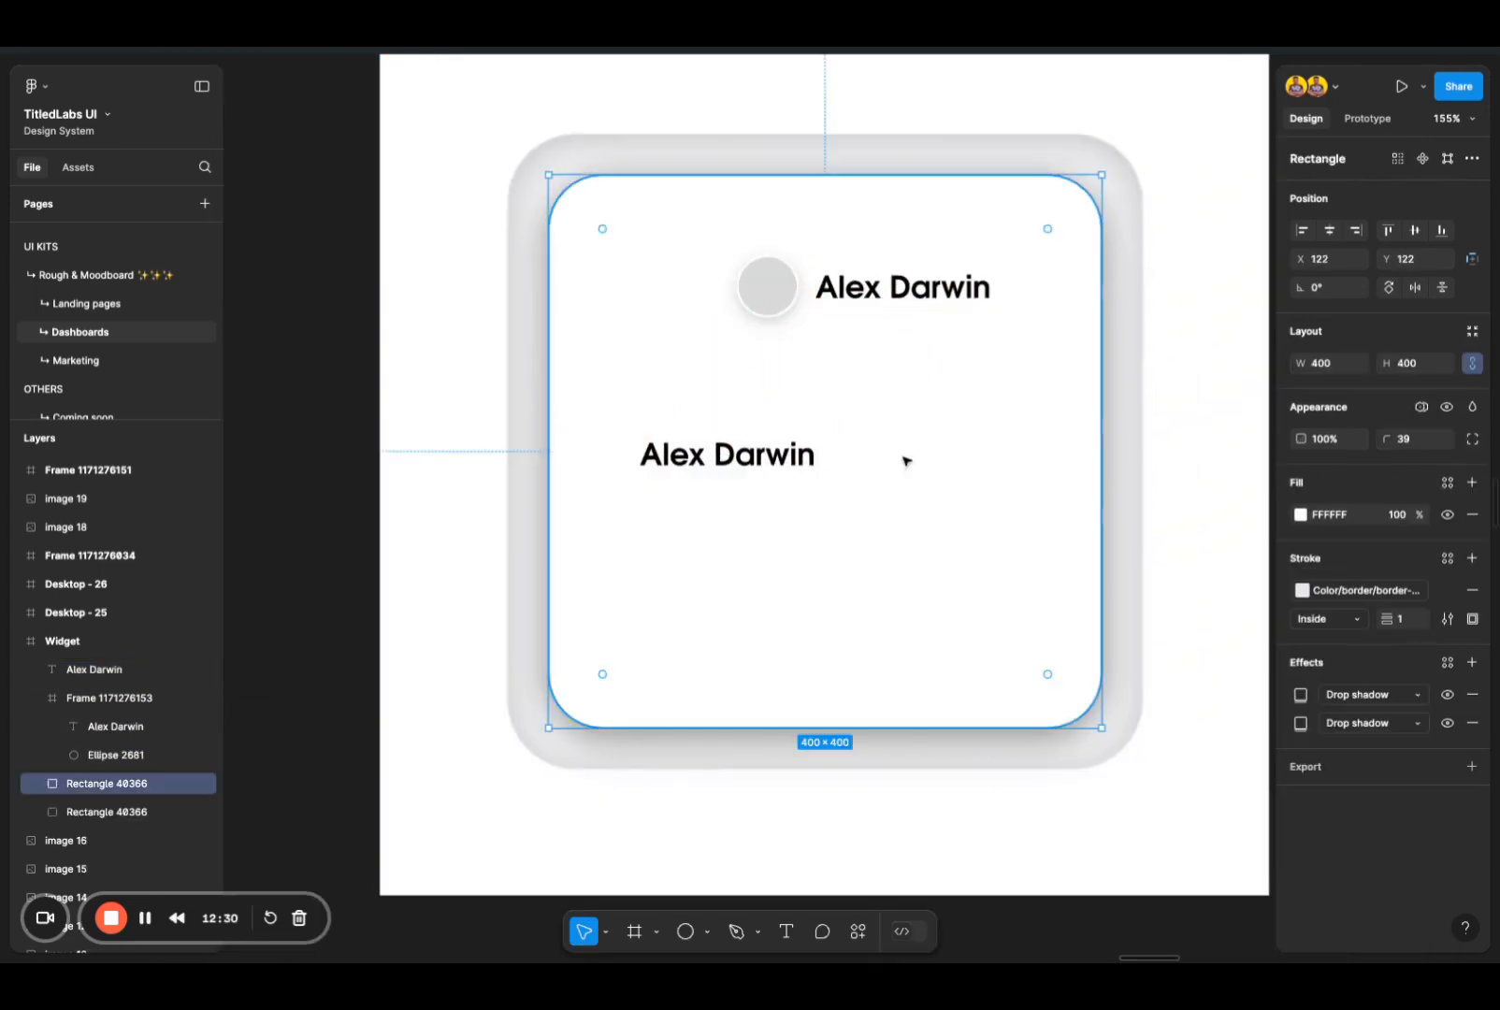
key("Escape")
Step: Move the copied name text to about X 215, Y 283 in the Widget frame
left_click(780, 455)
scroll(782, 454, "up", 5)
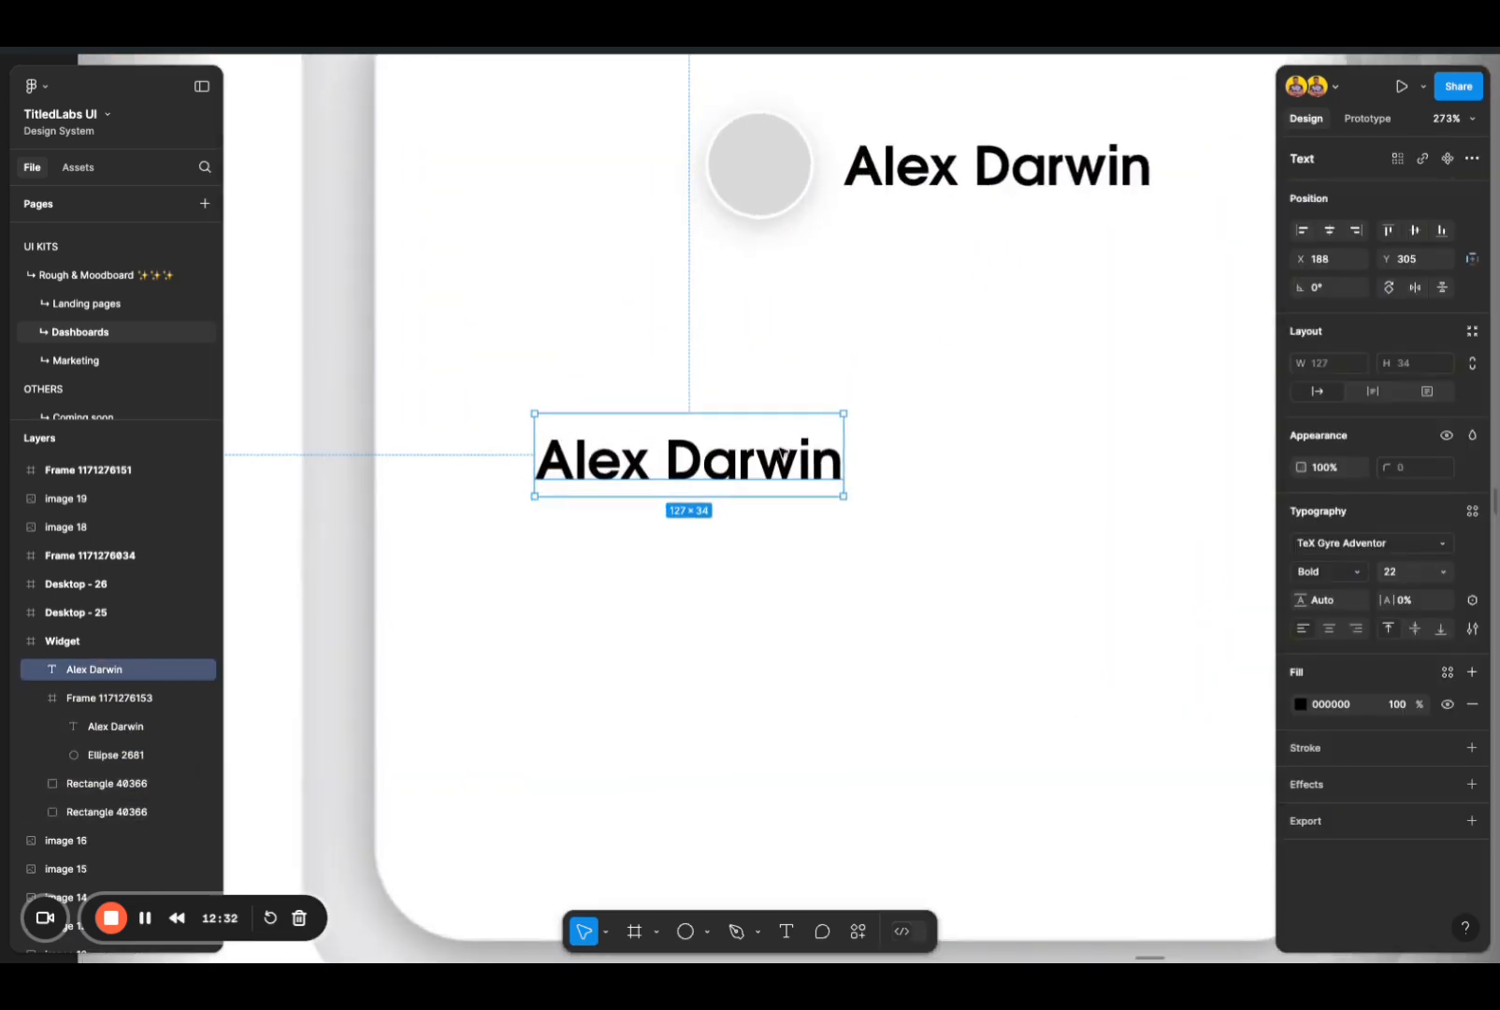
scroll(783, 453, "right", 1)
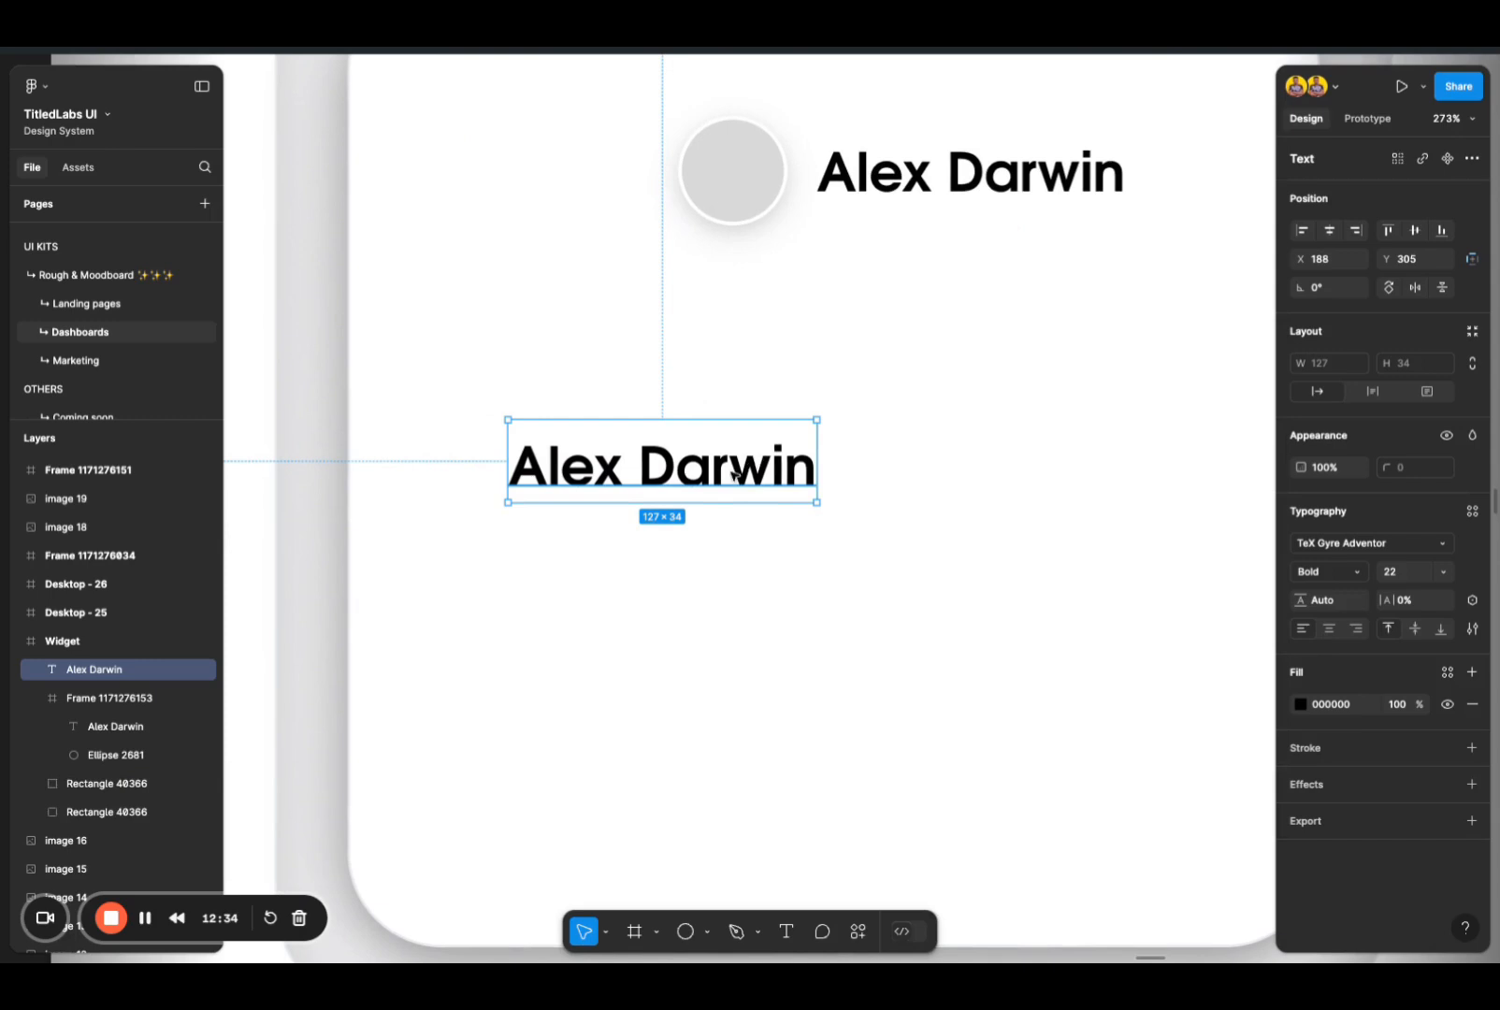
scroll(760, 460, "down", 3)
scroll(736, 472, "up", 2)
scroll(735, 474, "right", 1)
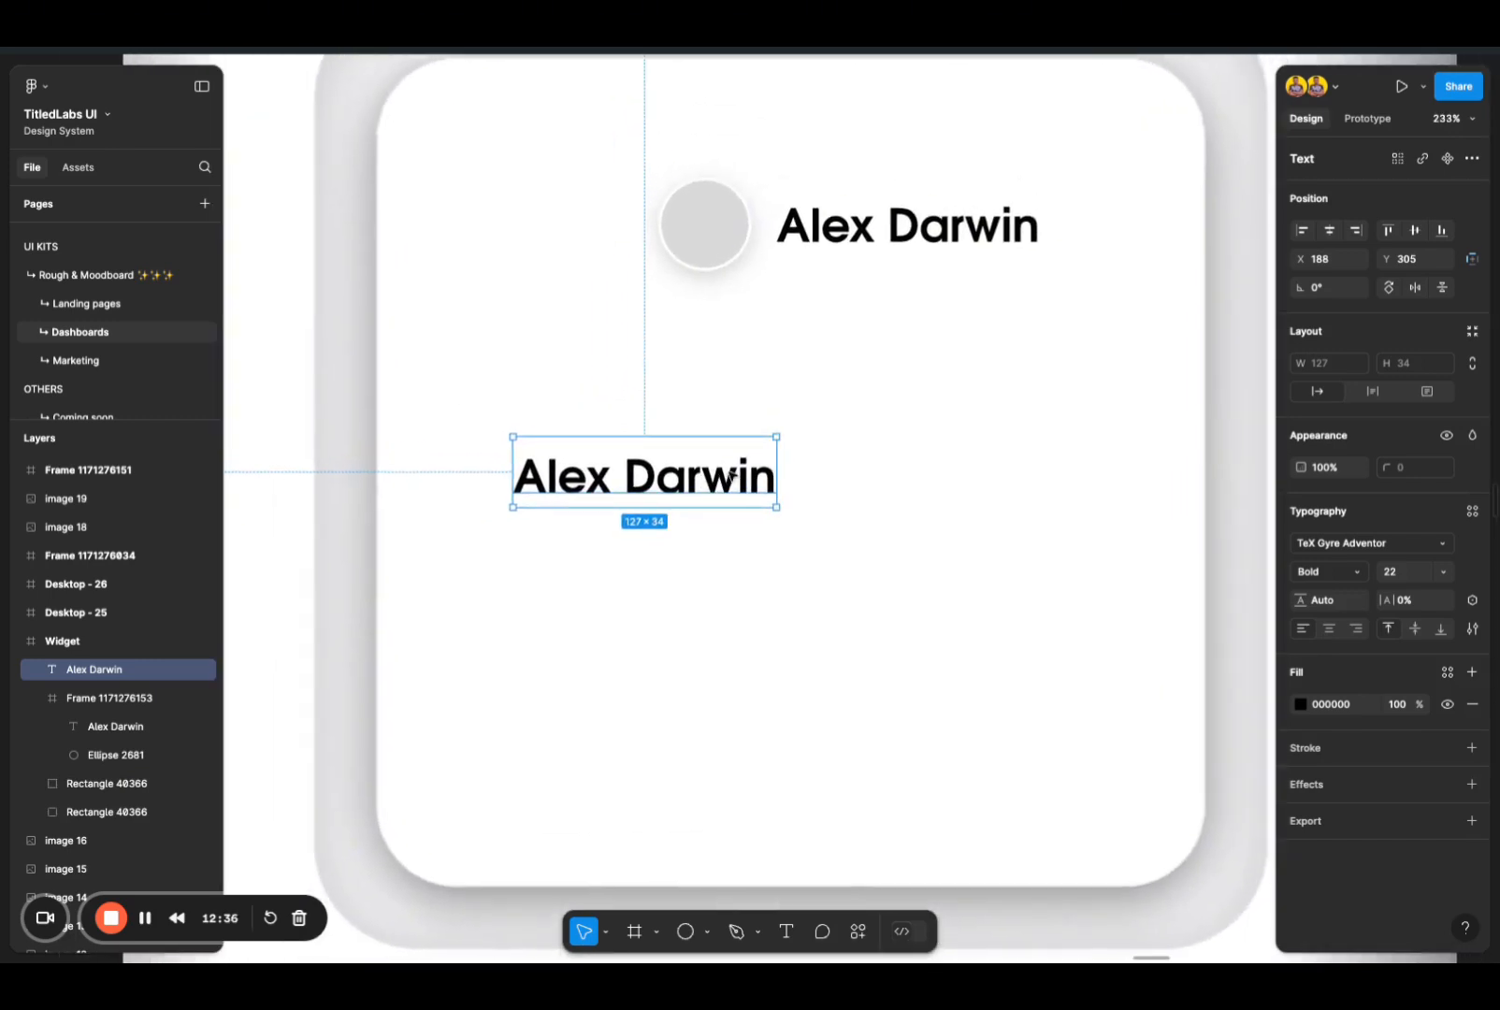
scroll(734, 475, "up", 2)
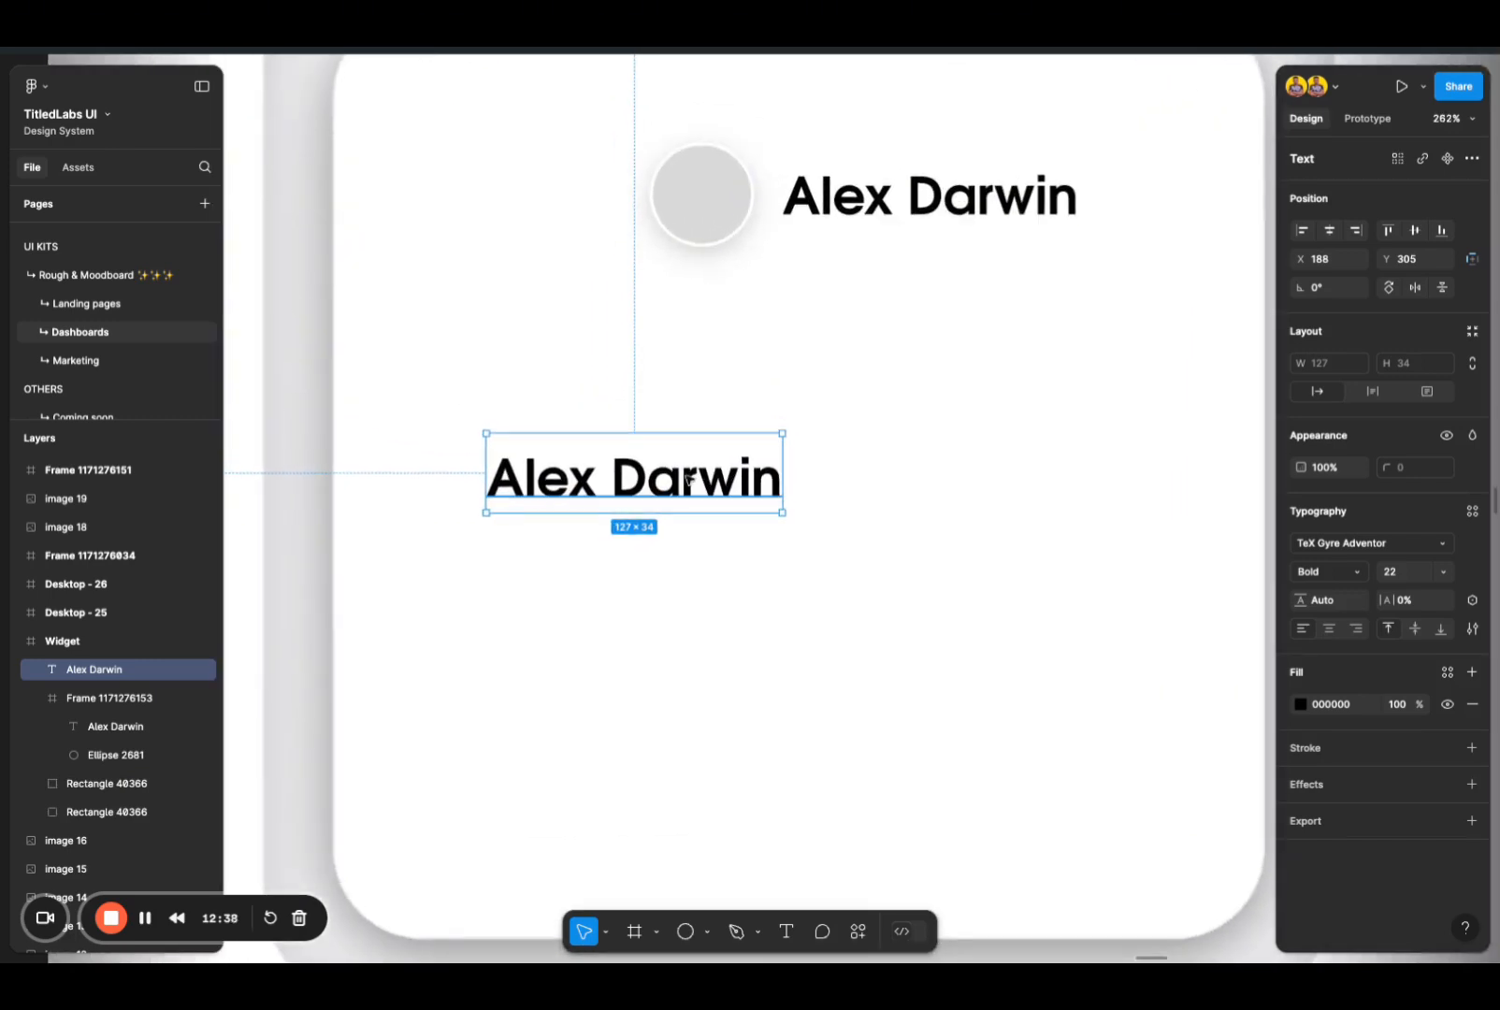
key("alt+h")
left_click_drag(665, 484, 621, 430)
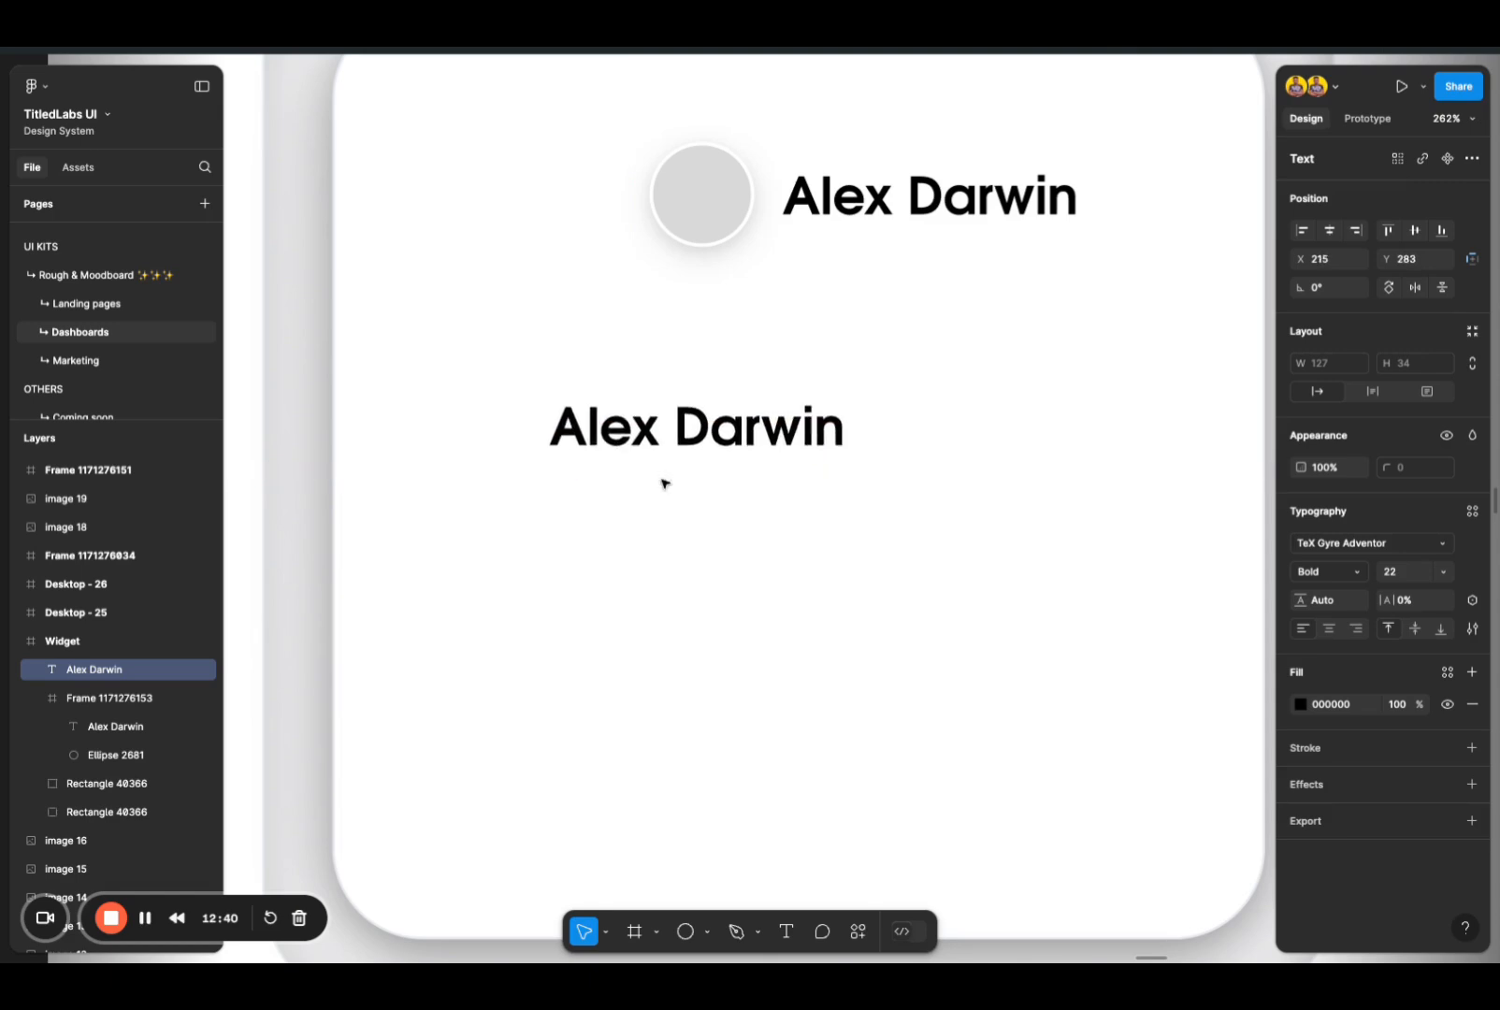
Step: Replace the wording of the copied name text with "is going to join your for:"
double_click(696, 440)
type("is")
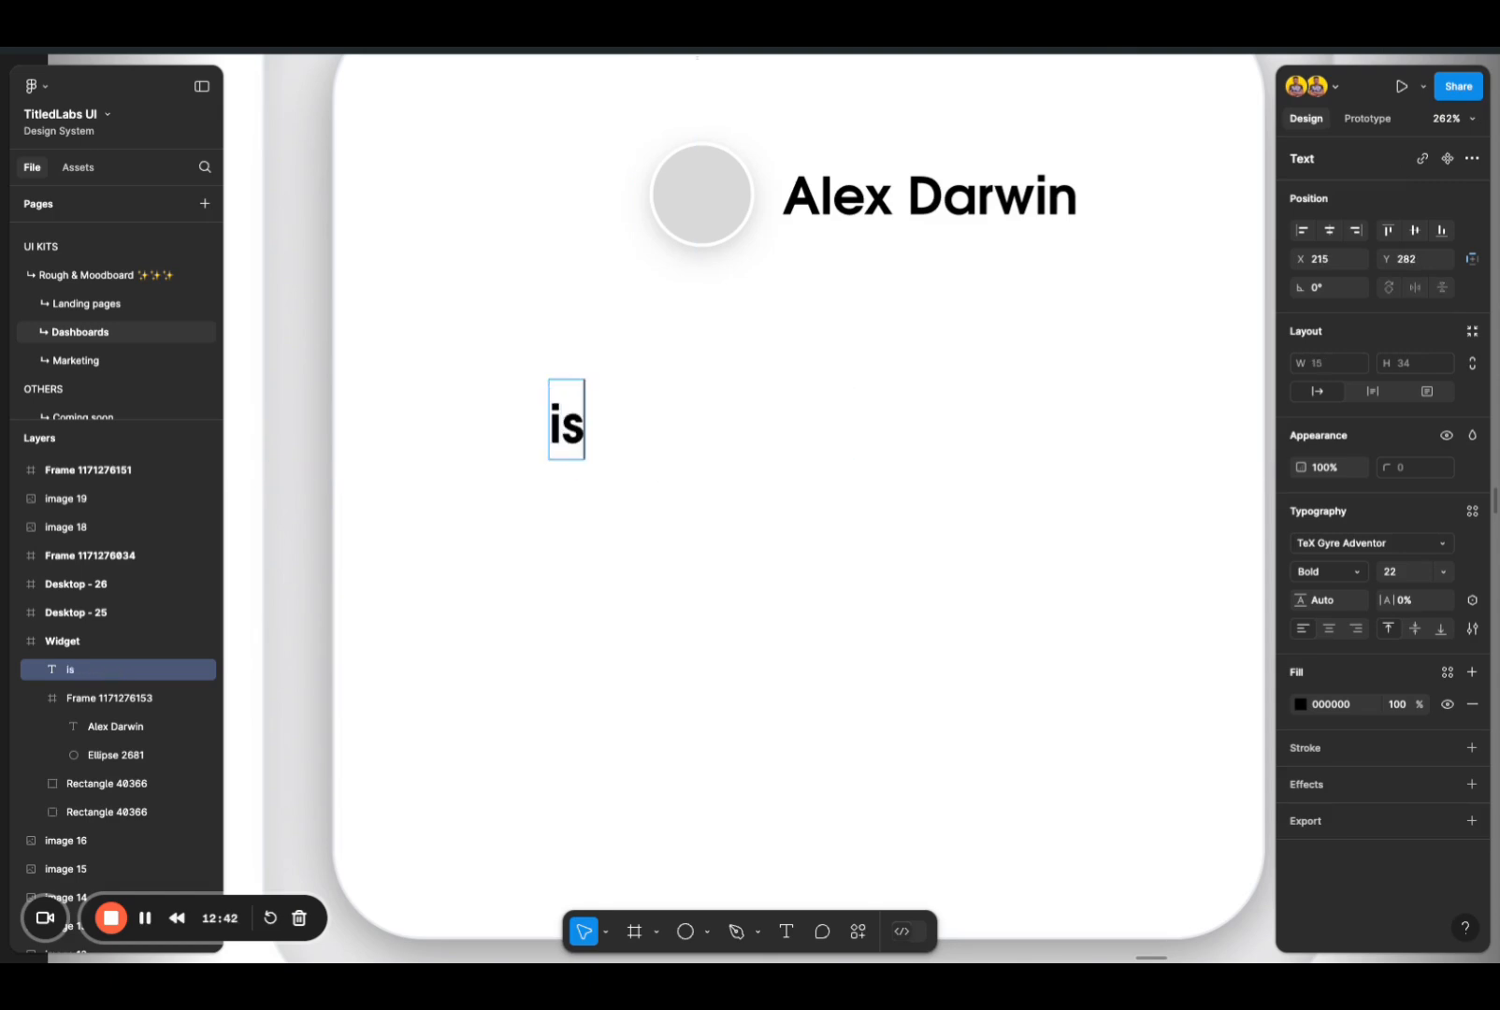
type(" going to  join")
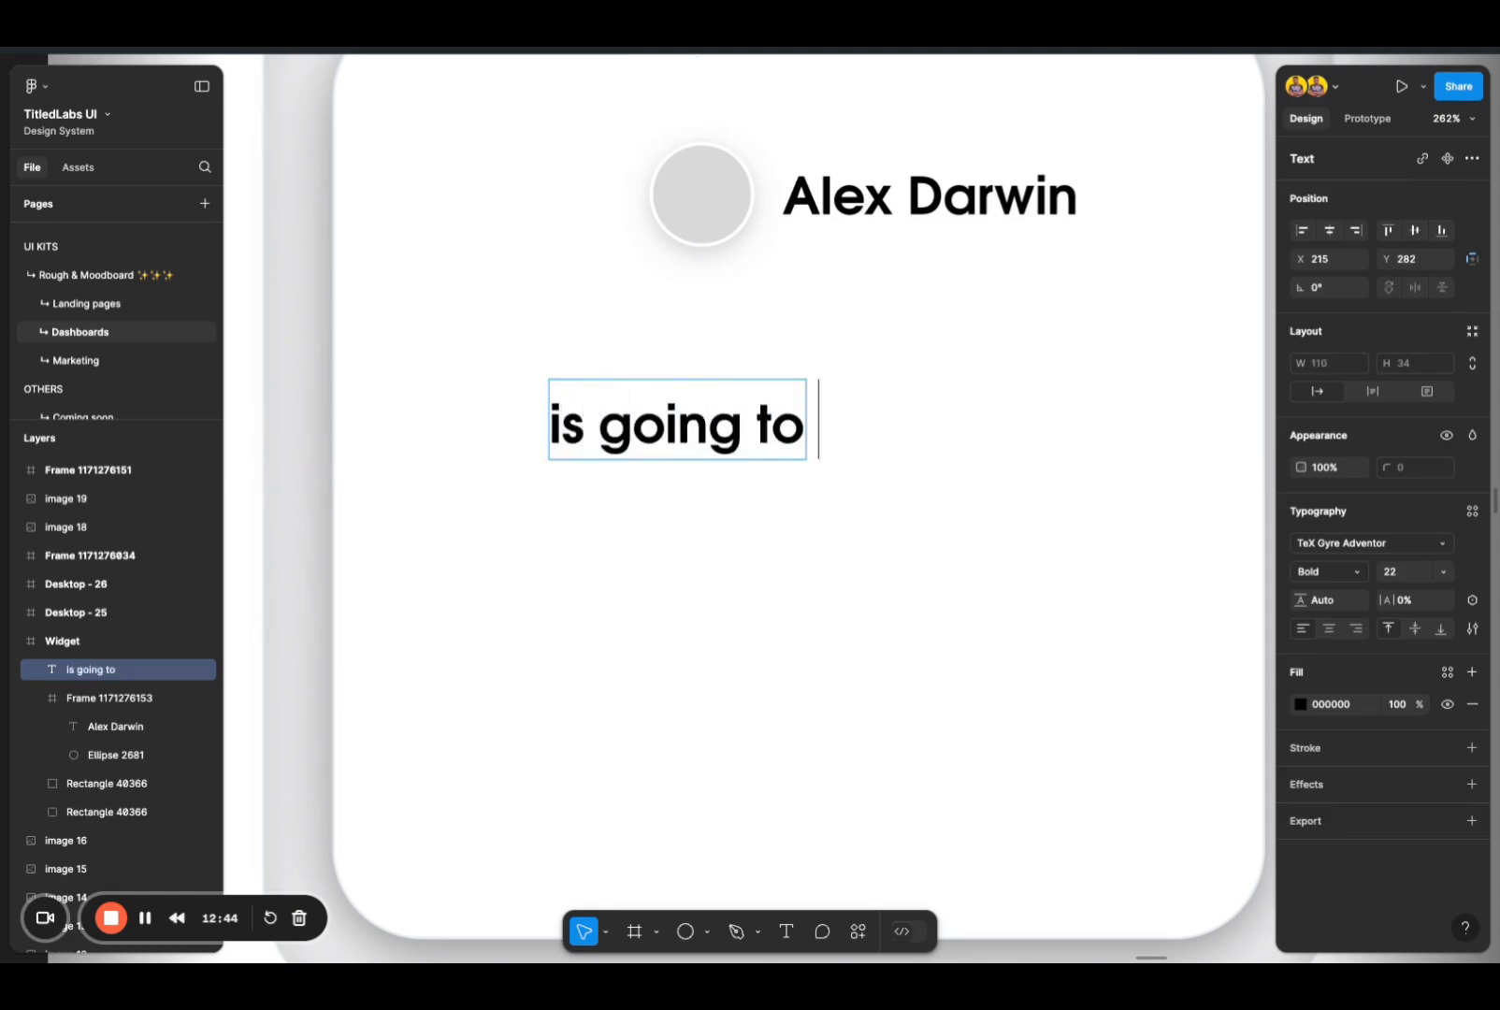
key("BackSpace")
key("BackSpace")
key("BackSpace")
key("BackSpace")
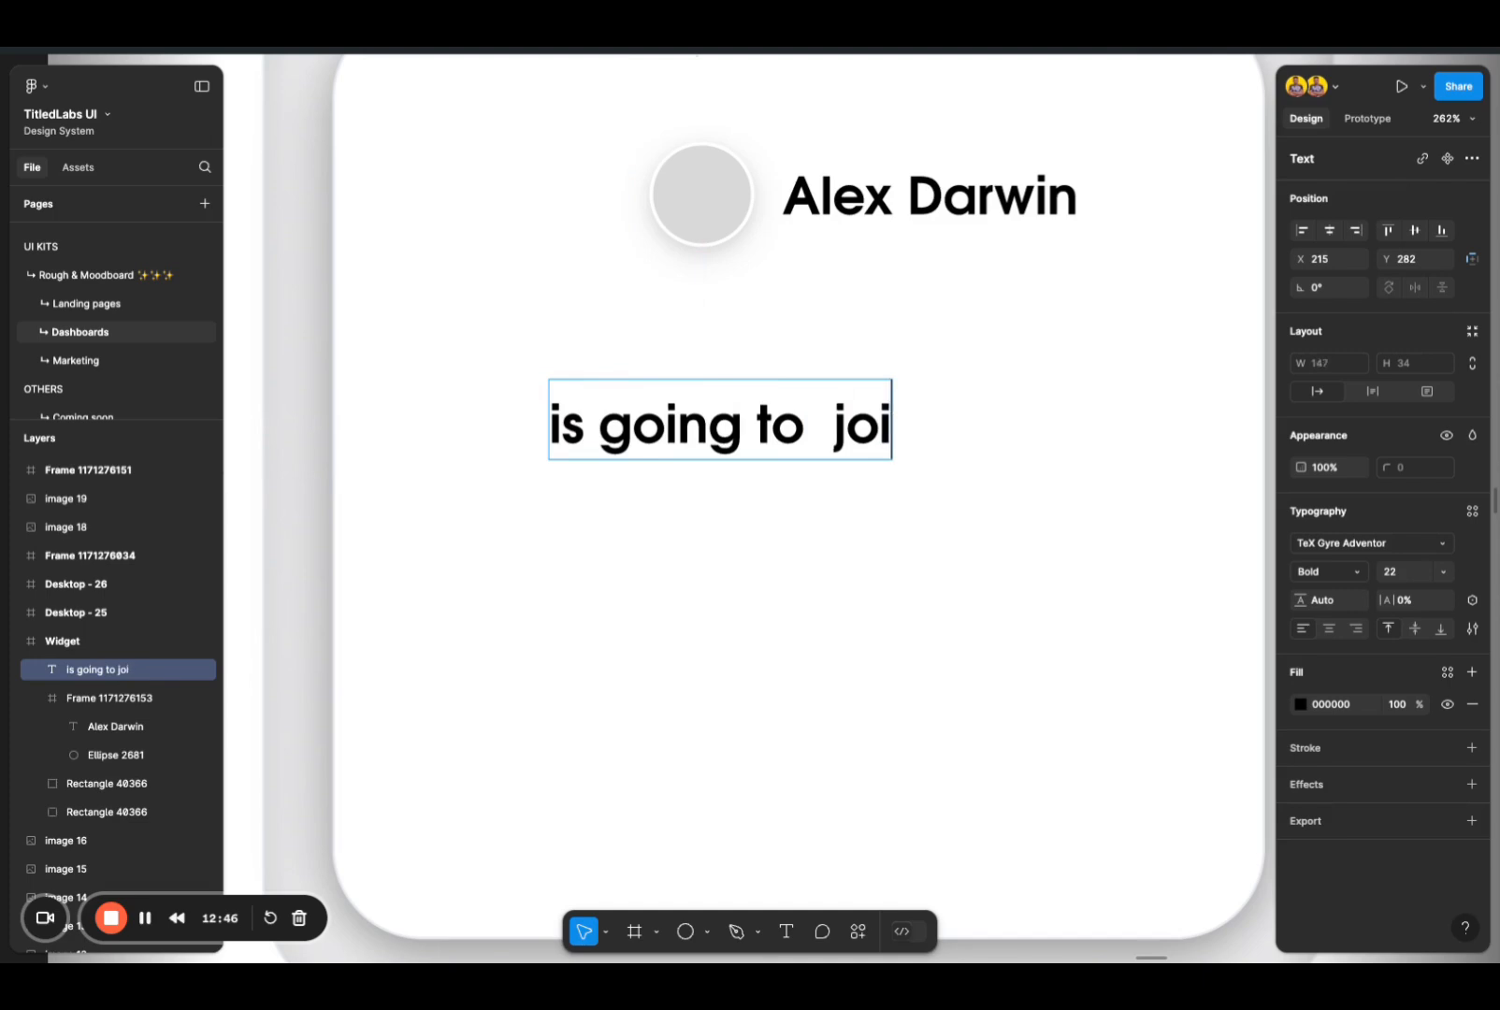
type("join your for")
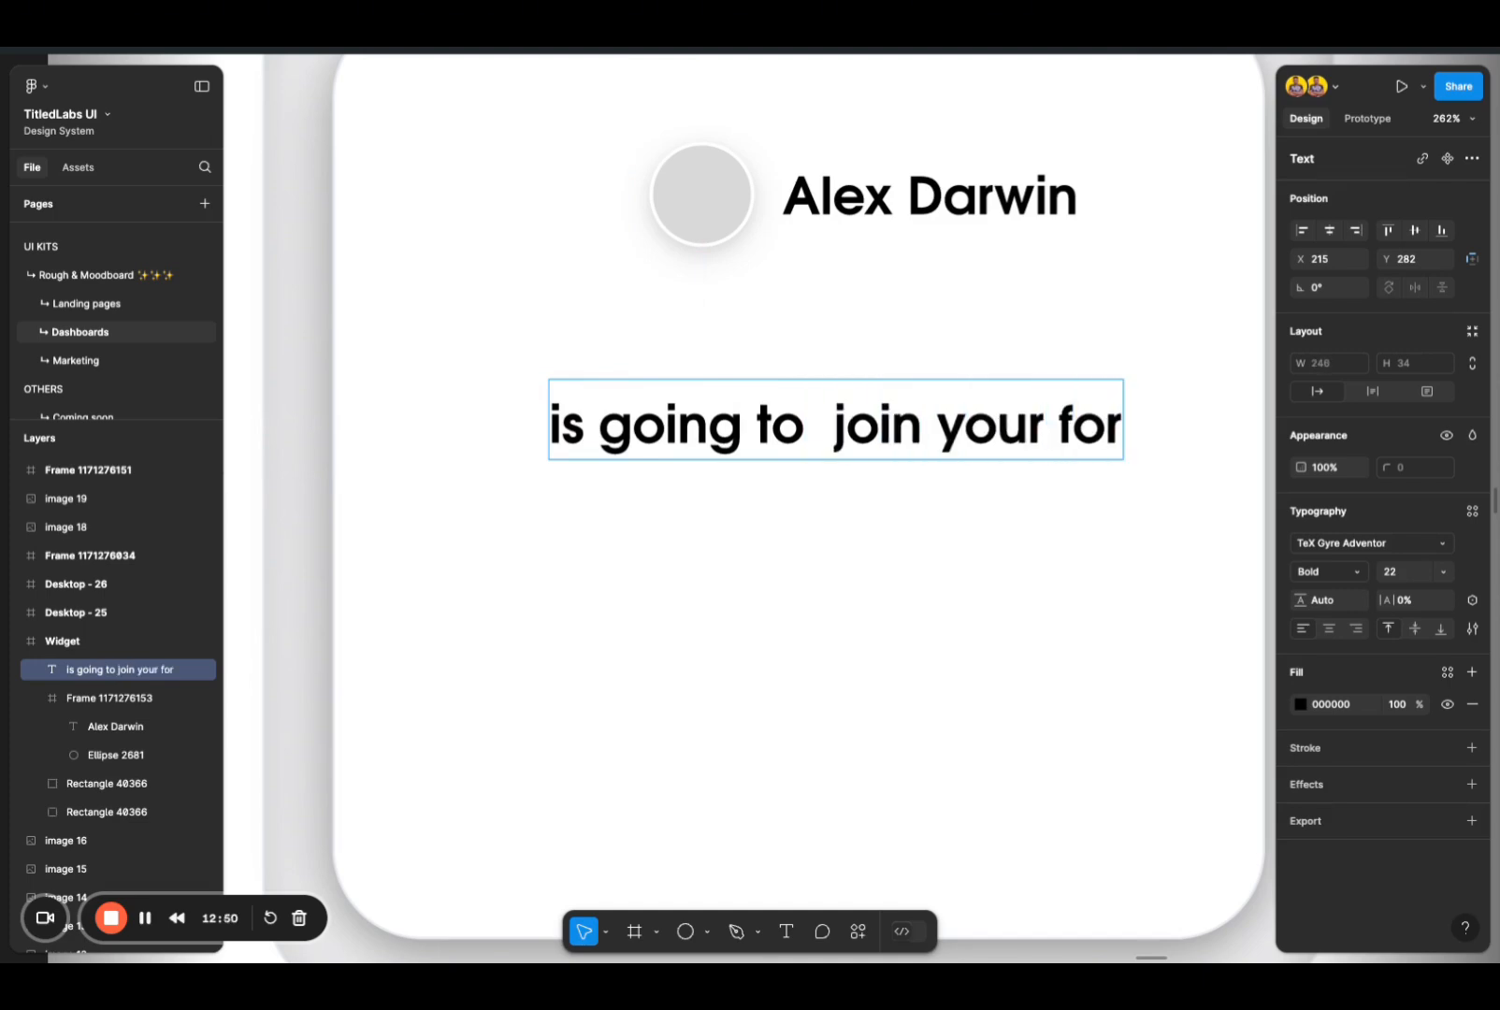
type(":")
left_click(818, 426)
key("BackSpace")
key("Escape")
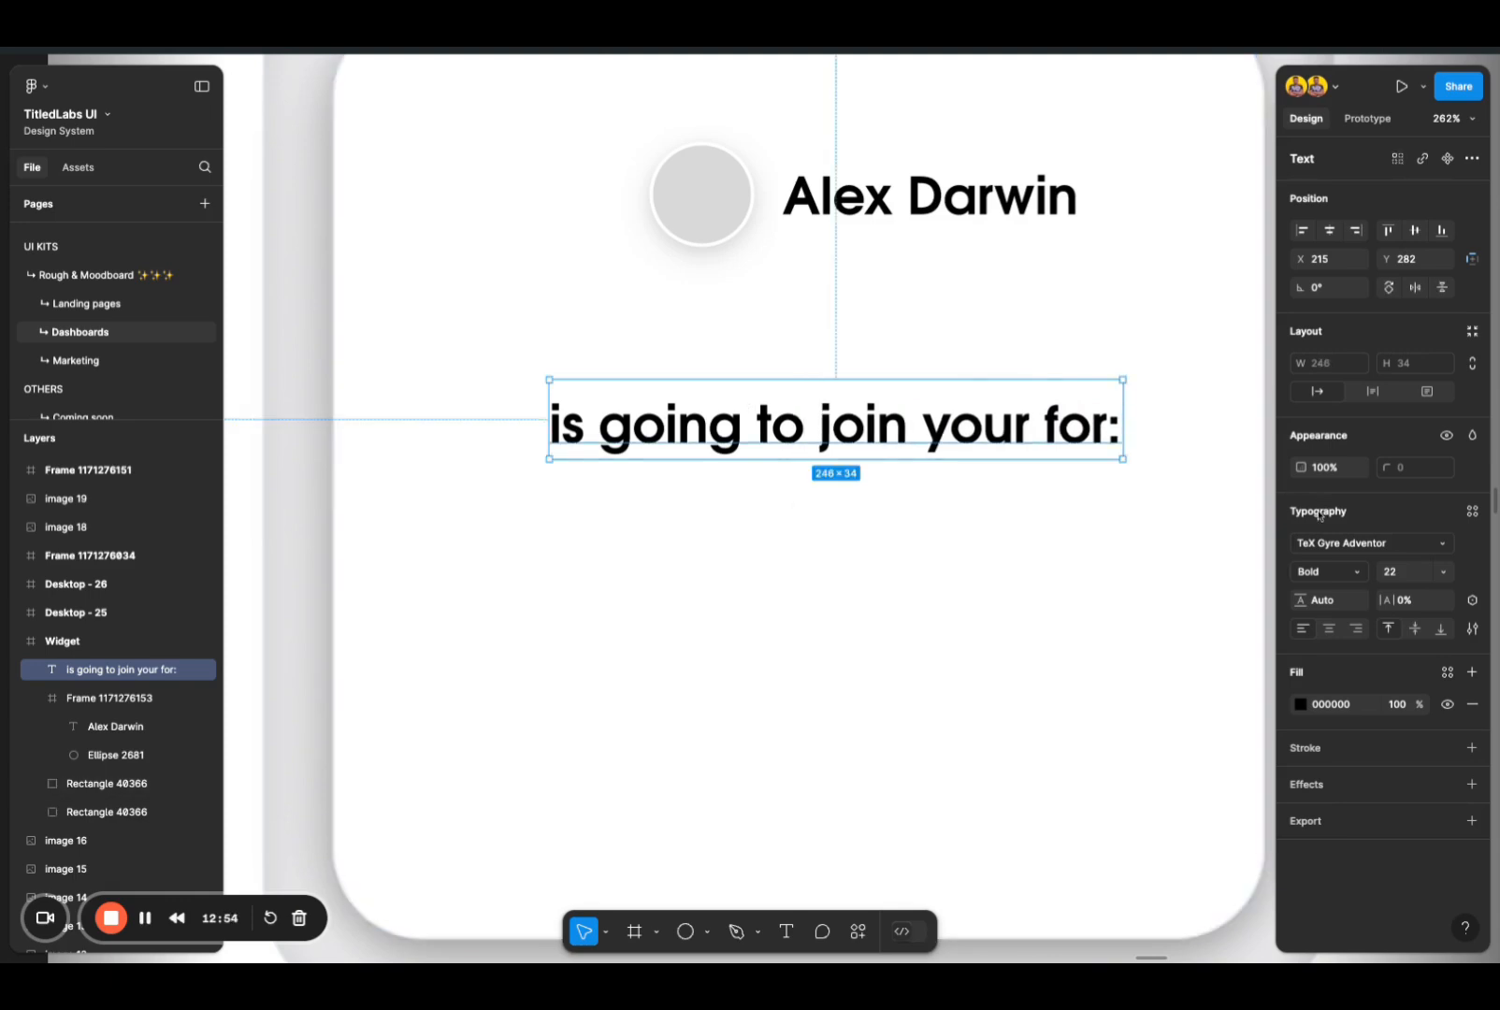
Step: Set the font weight of the line "is going to join your for:" to Regular
left_click(1319, 570)
left_click(1308, 552)
left_click(690, 540)
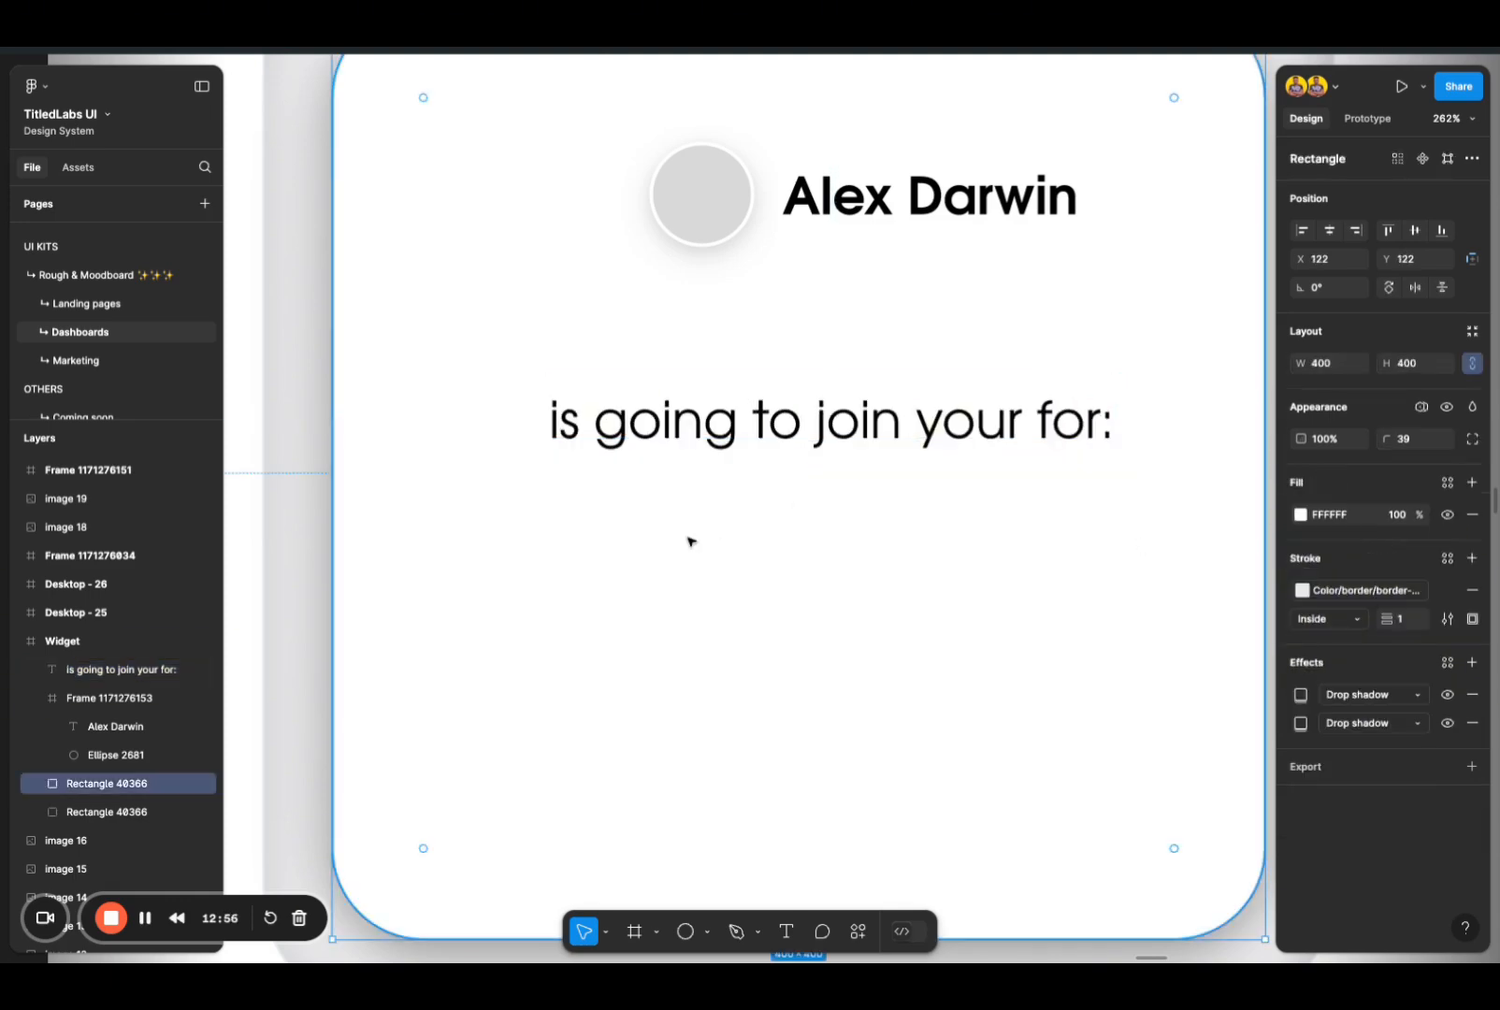
Step: Shift the invitation line to X 159 and place a copy below it at Y 326 reading "Theraphy: Sunset Session"
left_click_drag(984, 433, 853, 535)
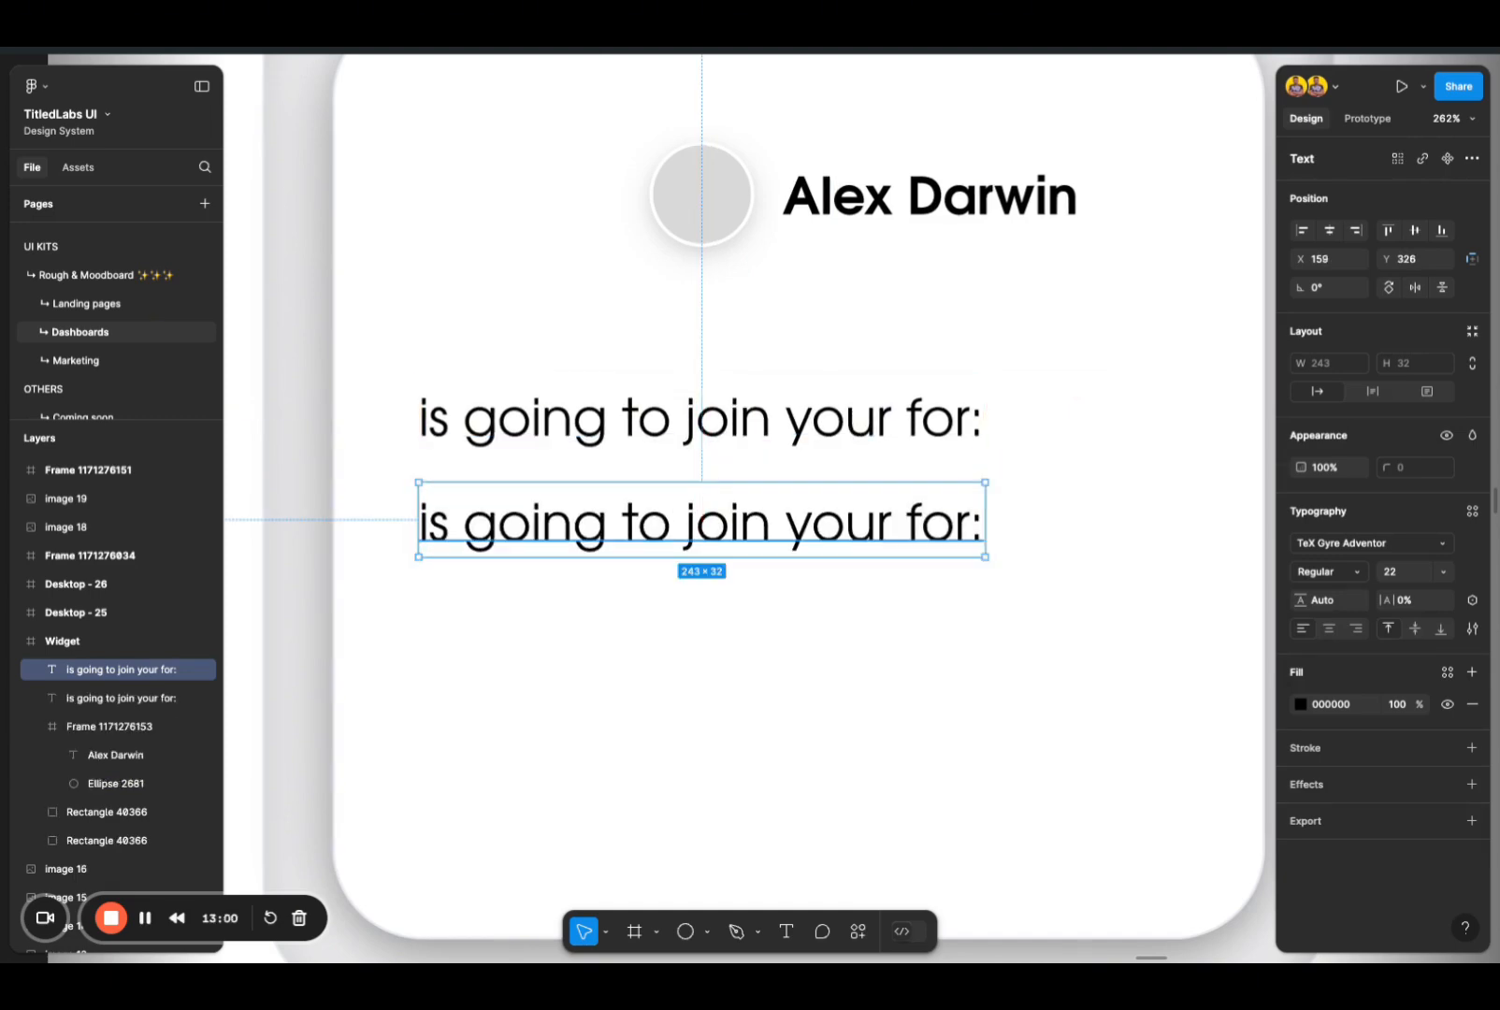
key("Return")
type("Therap")
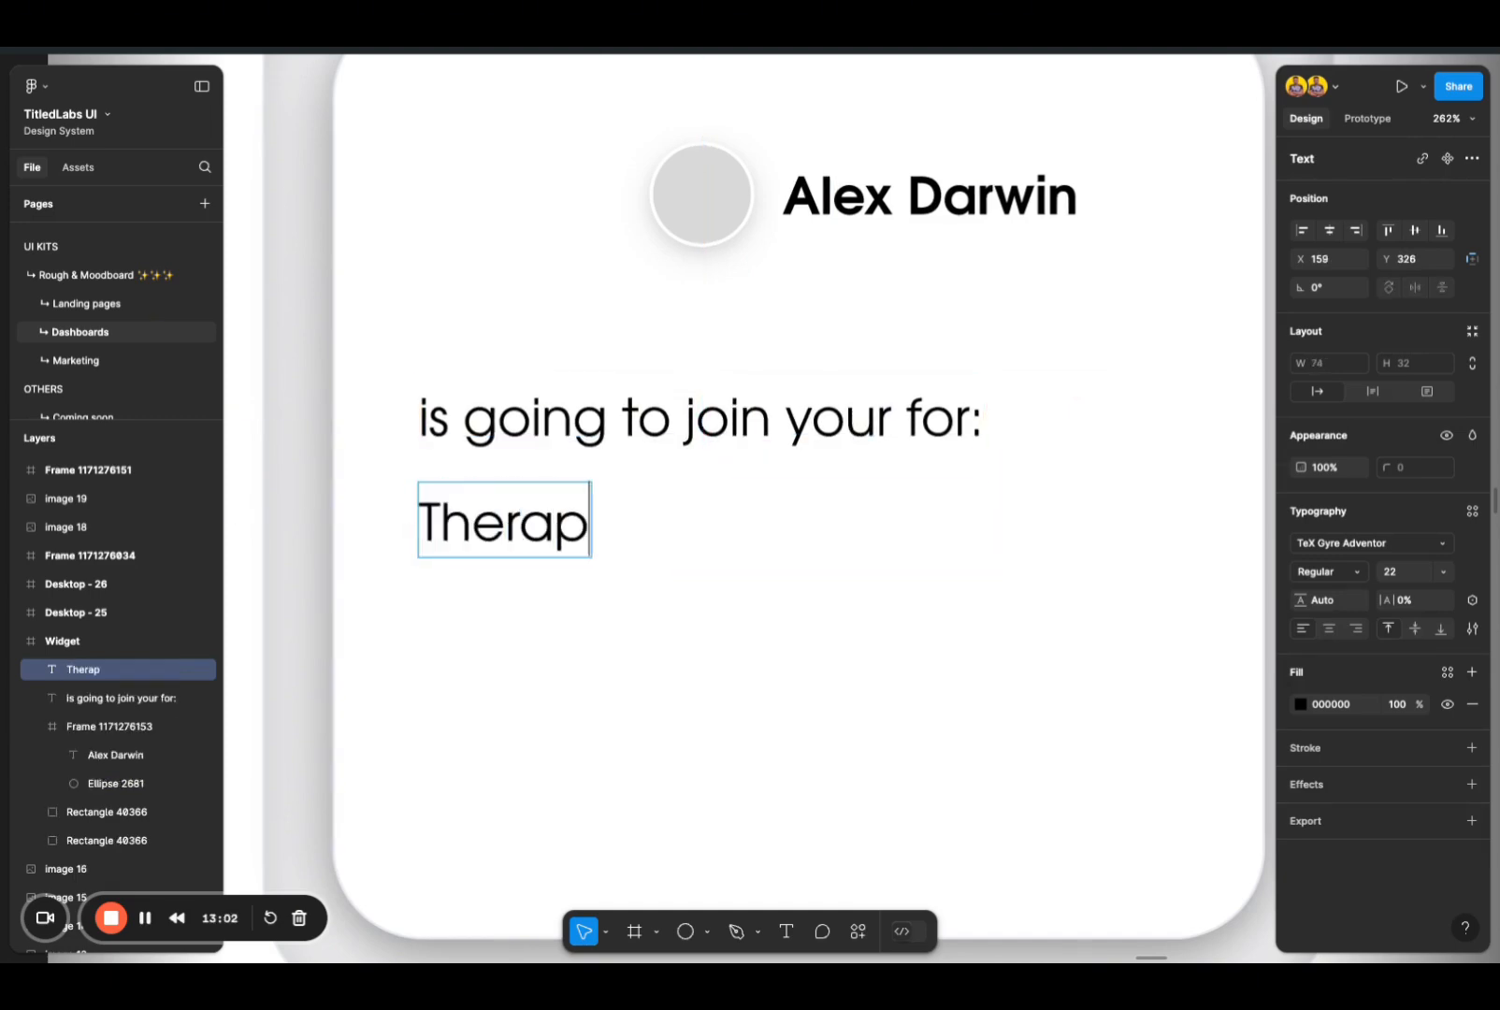
type("hy: S")
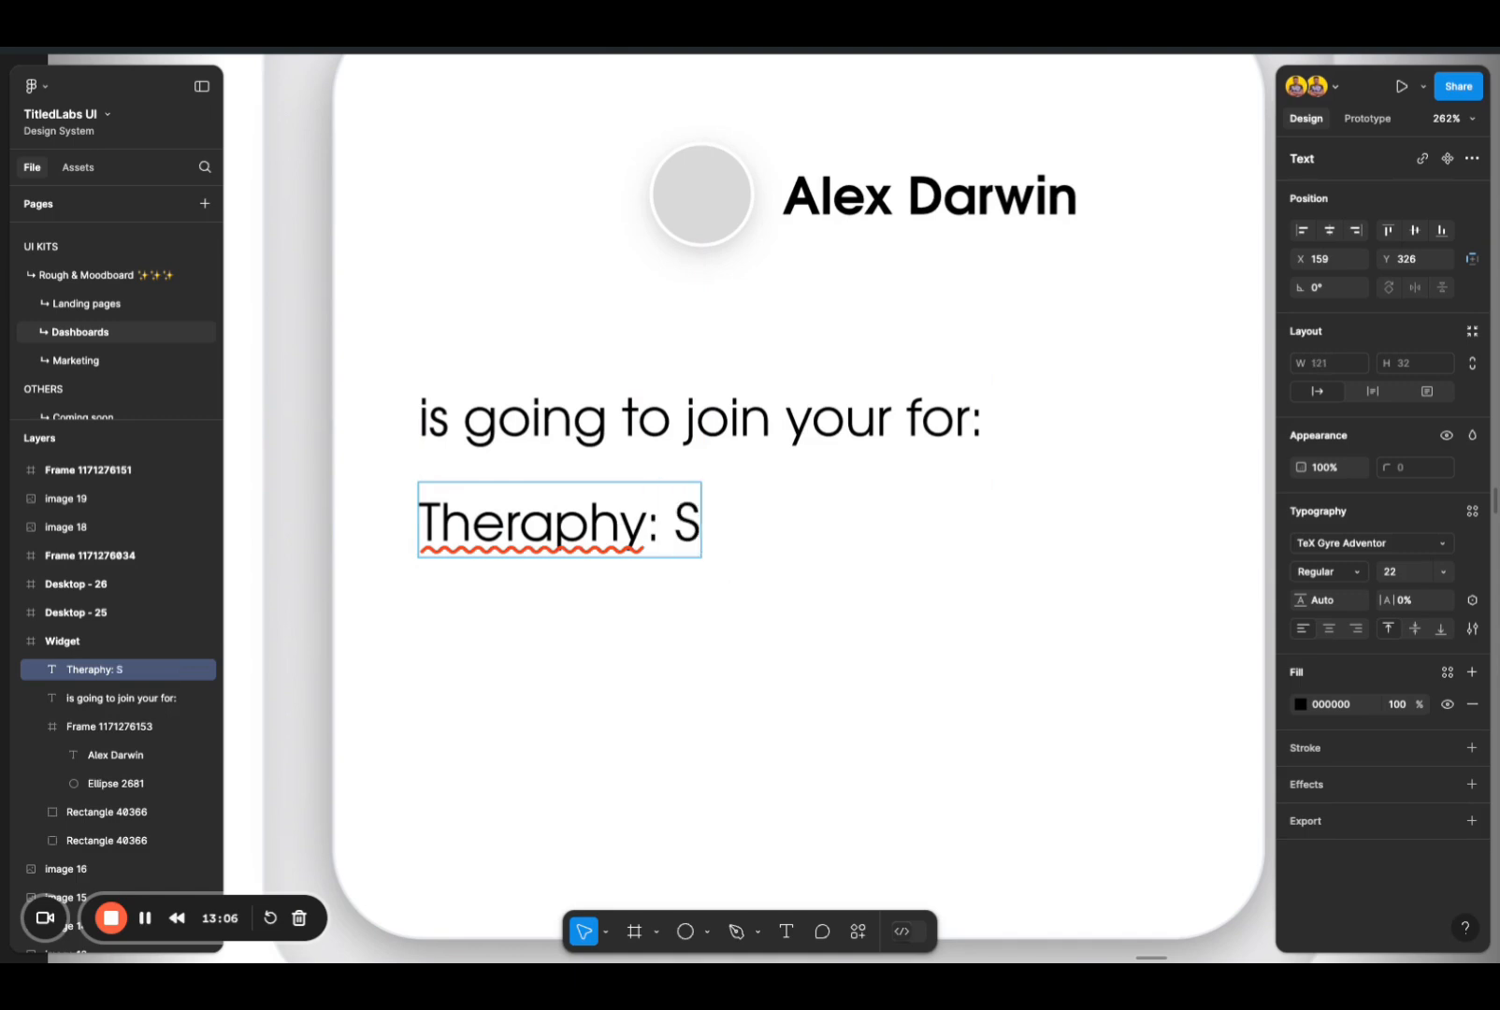
type("unset Session")
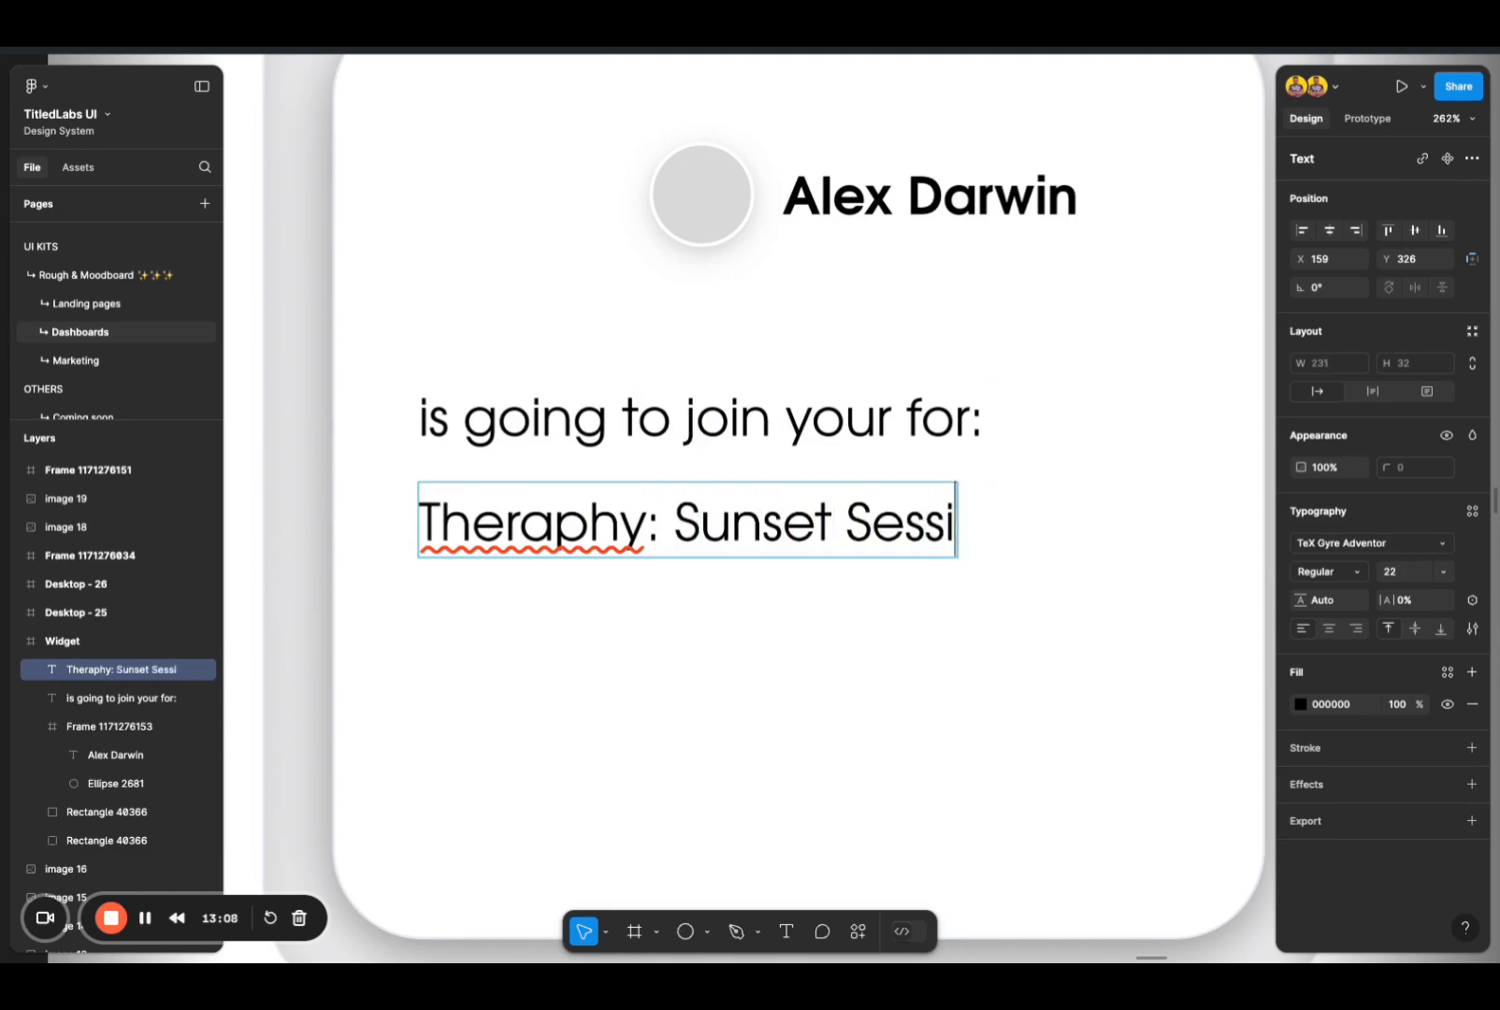
Step: Correct the misspelled first word of the session line to "Therapy" with the spelling suggestion and leave that text selected
right_click(567, 539)
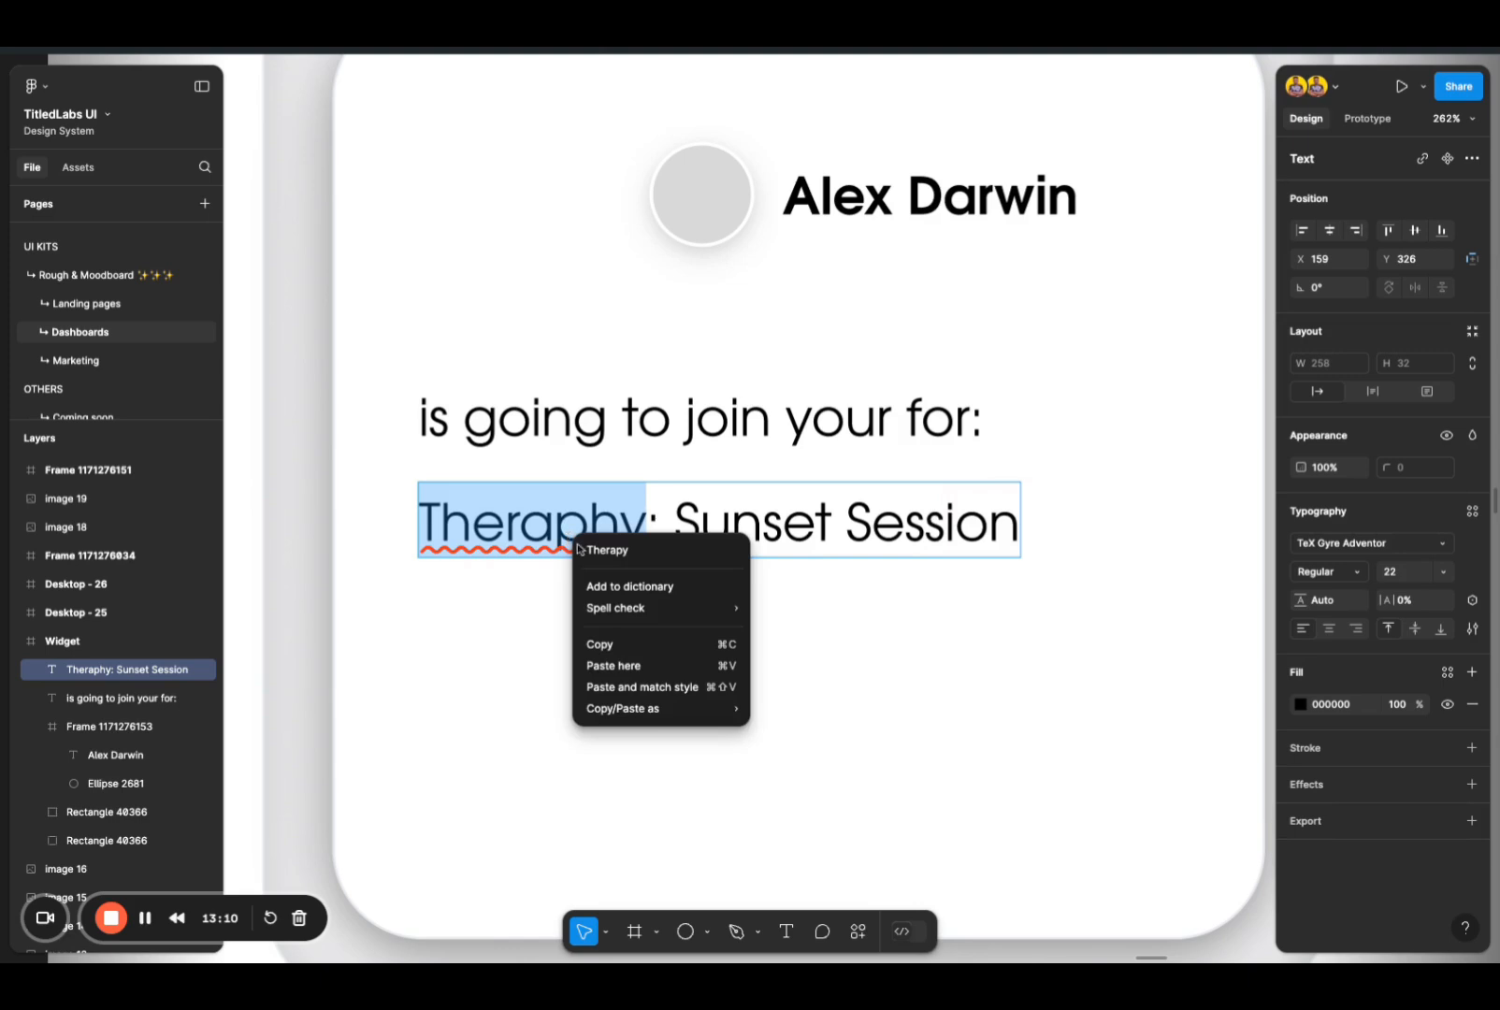
key("Escape")
right_click(550, 511)
left_click(567, 528)
key("Escape")
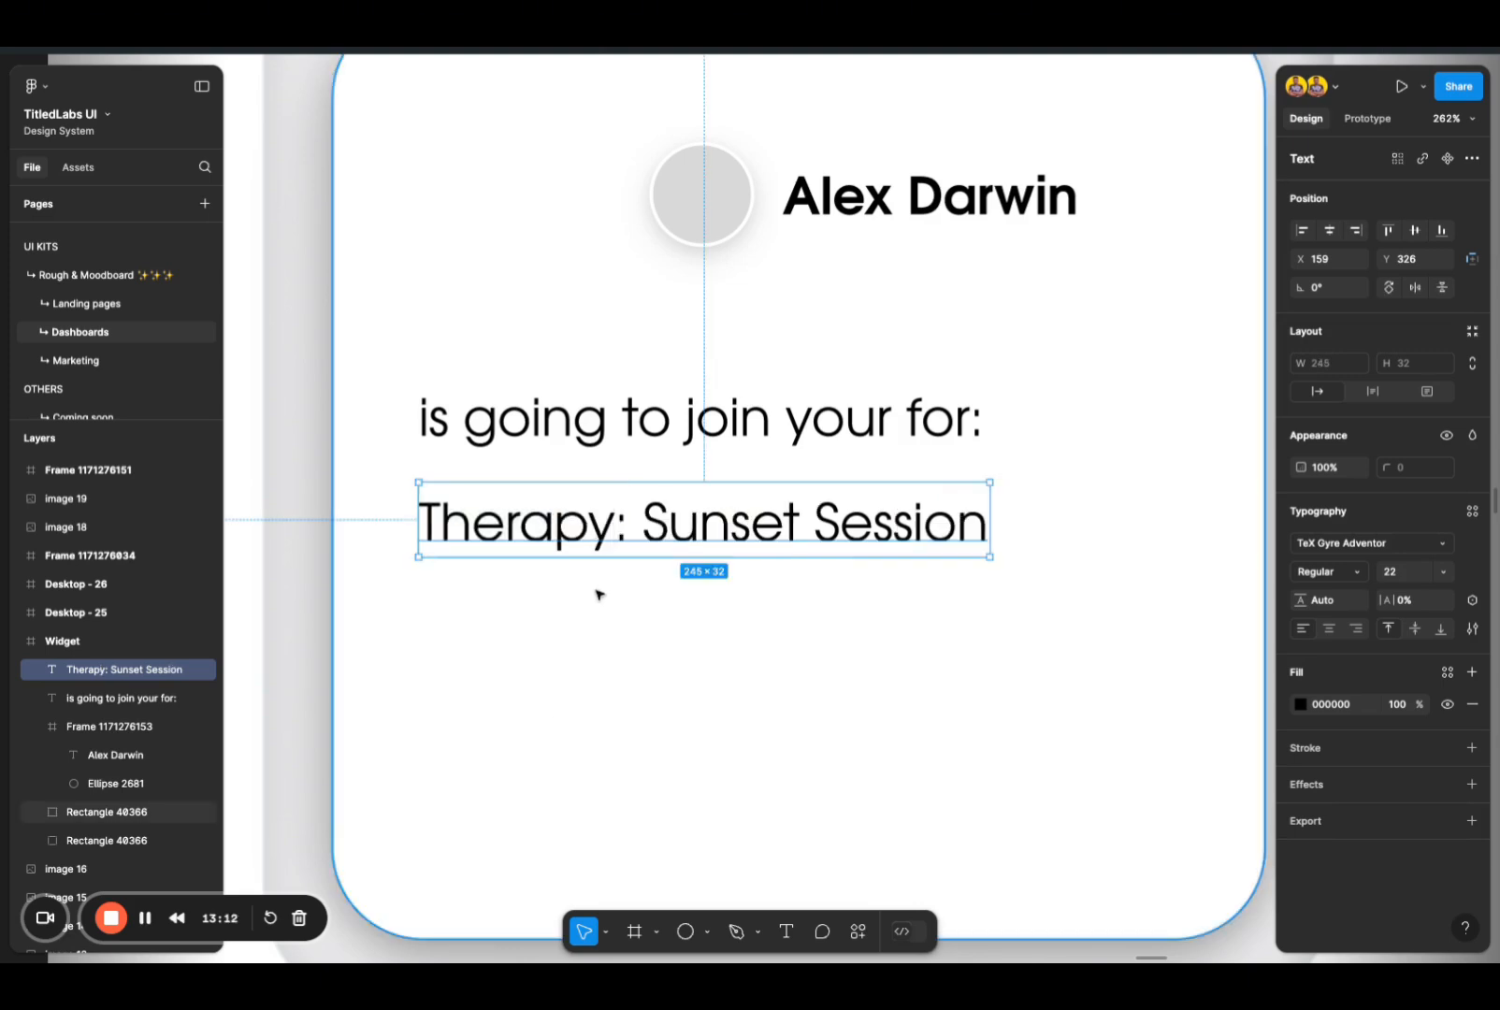
left_click(874, 591)
left_click(929, 531)
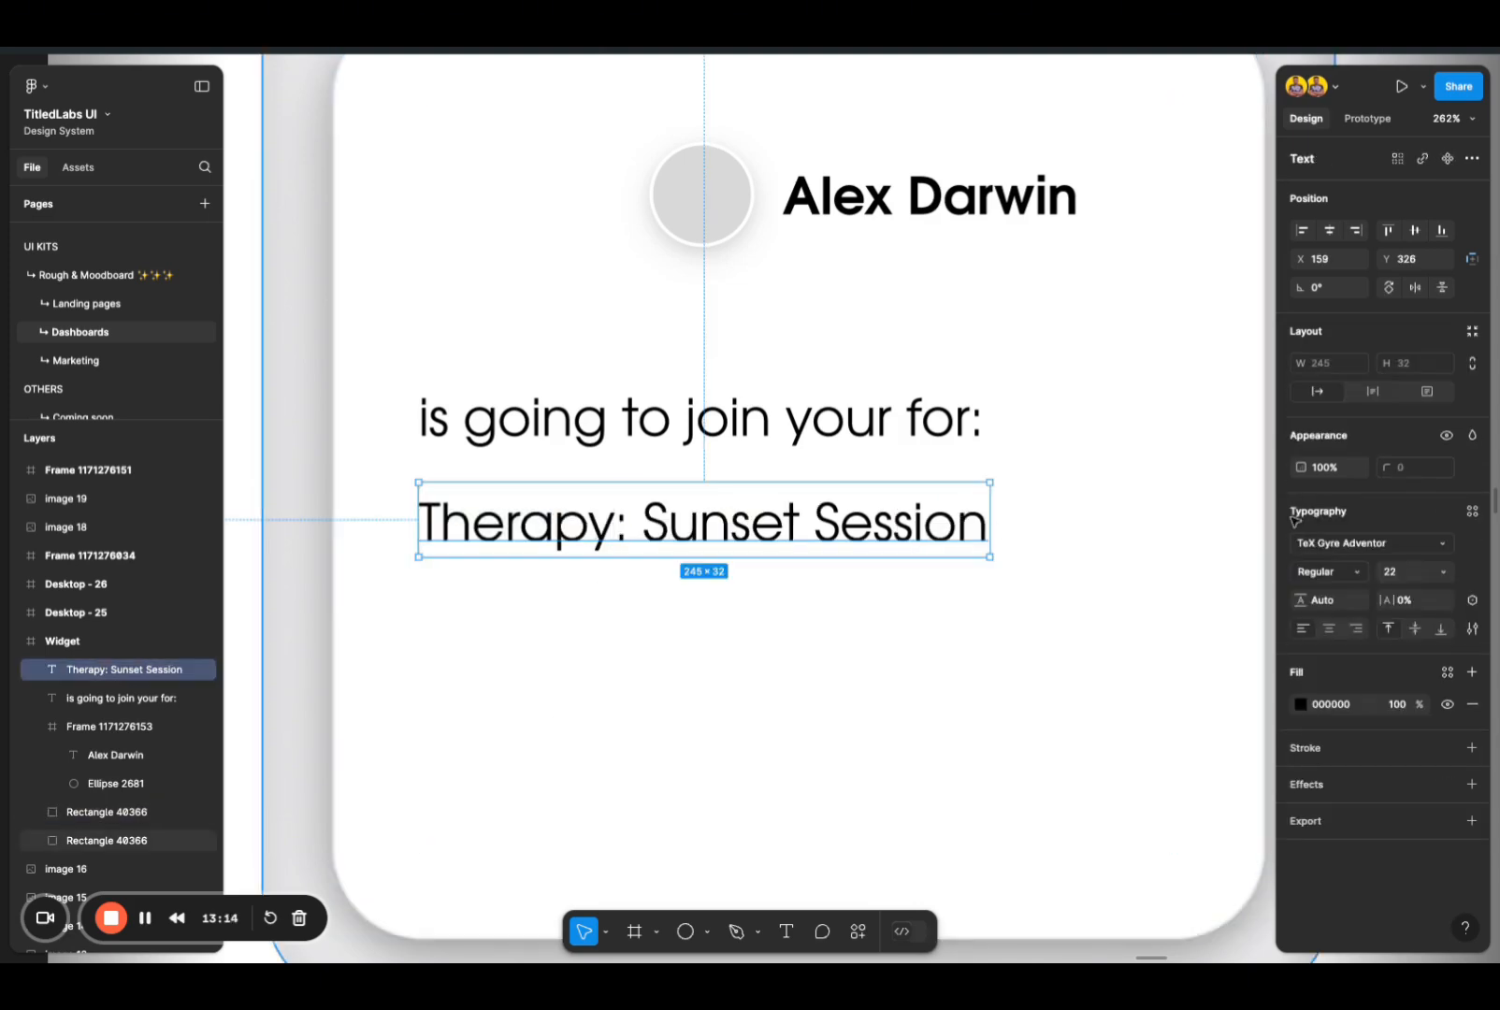
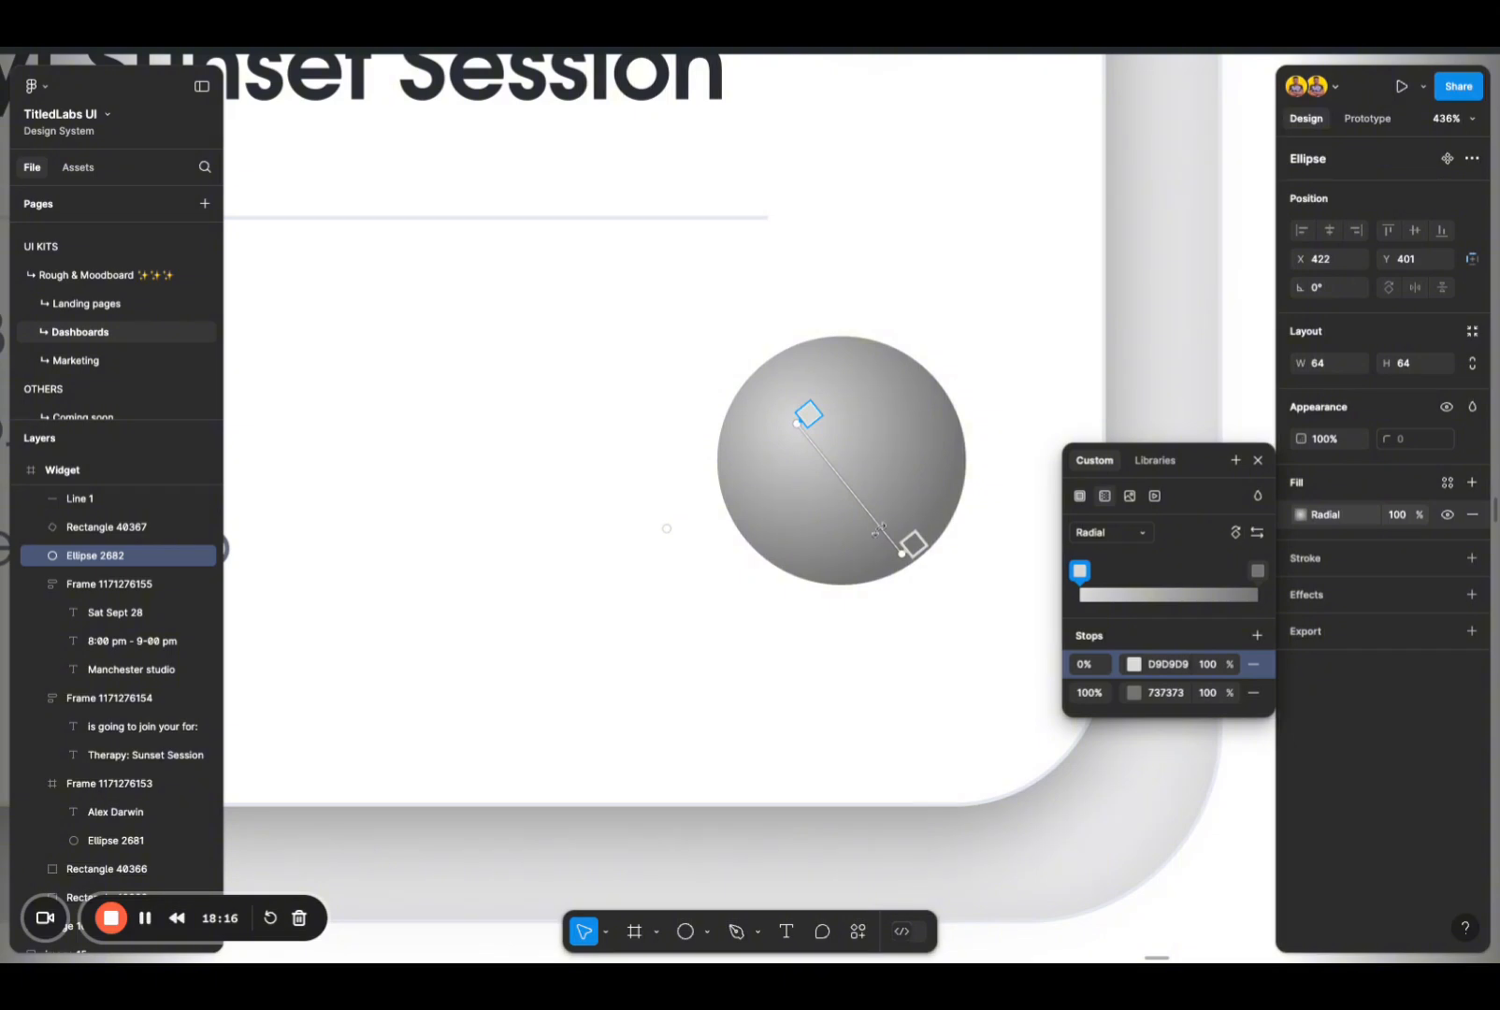
Step: Set the outer stop of the circle's radial gradient to yellow FFF600
left_click(1134, 693)
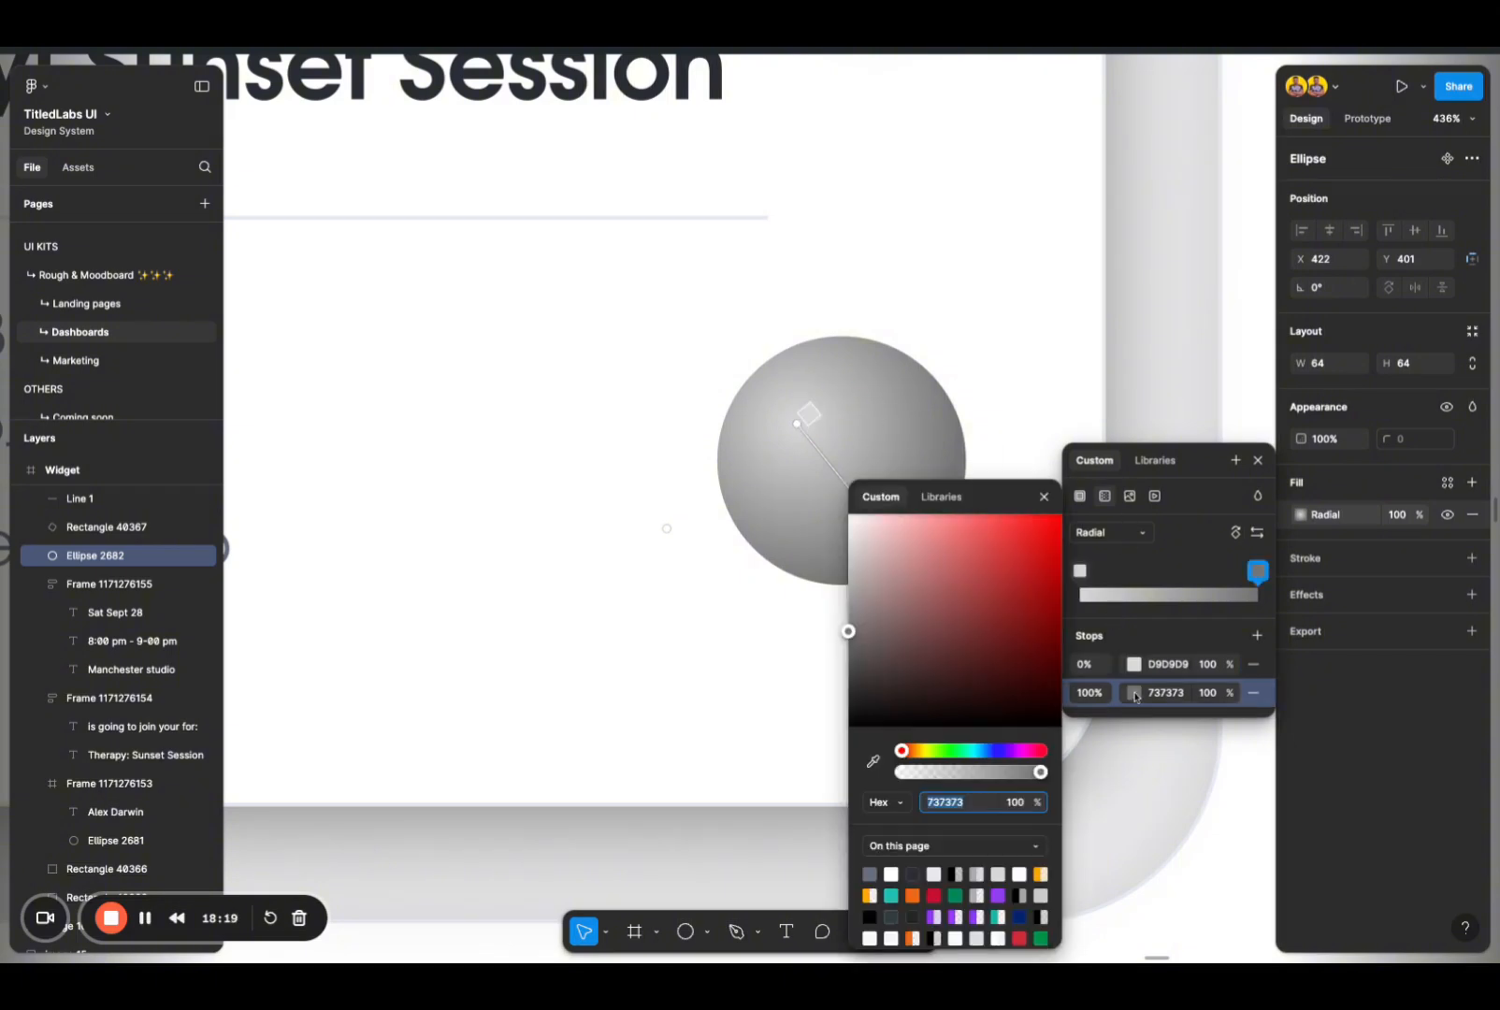
left_click(929, 751)
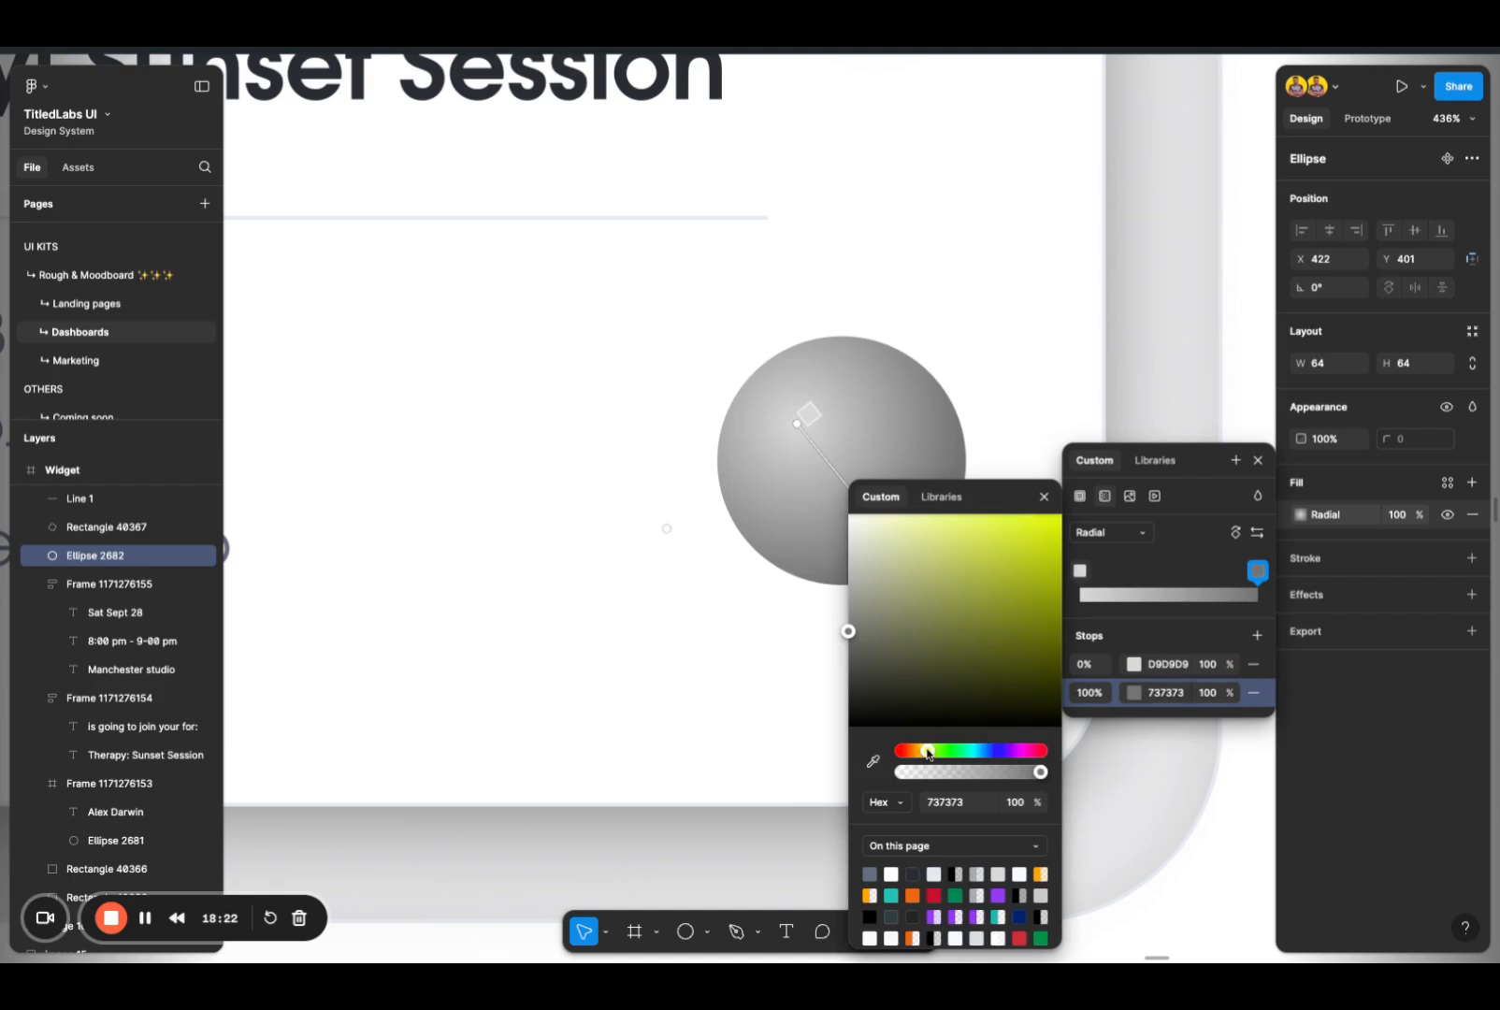
left_click_drag(929, 752, 924, 753)
left_click_drag(1036, 560, 1061, 514)
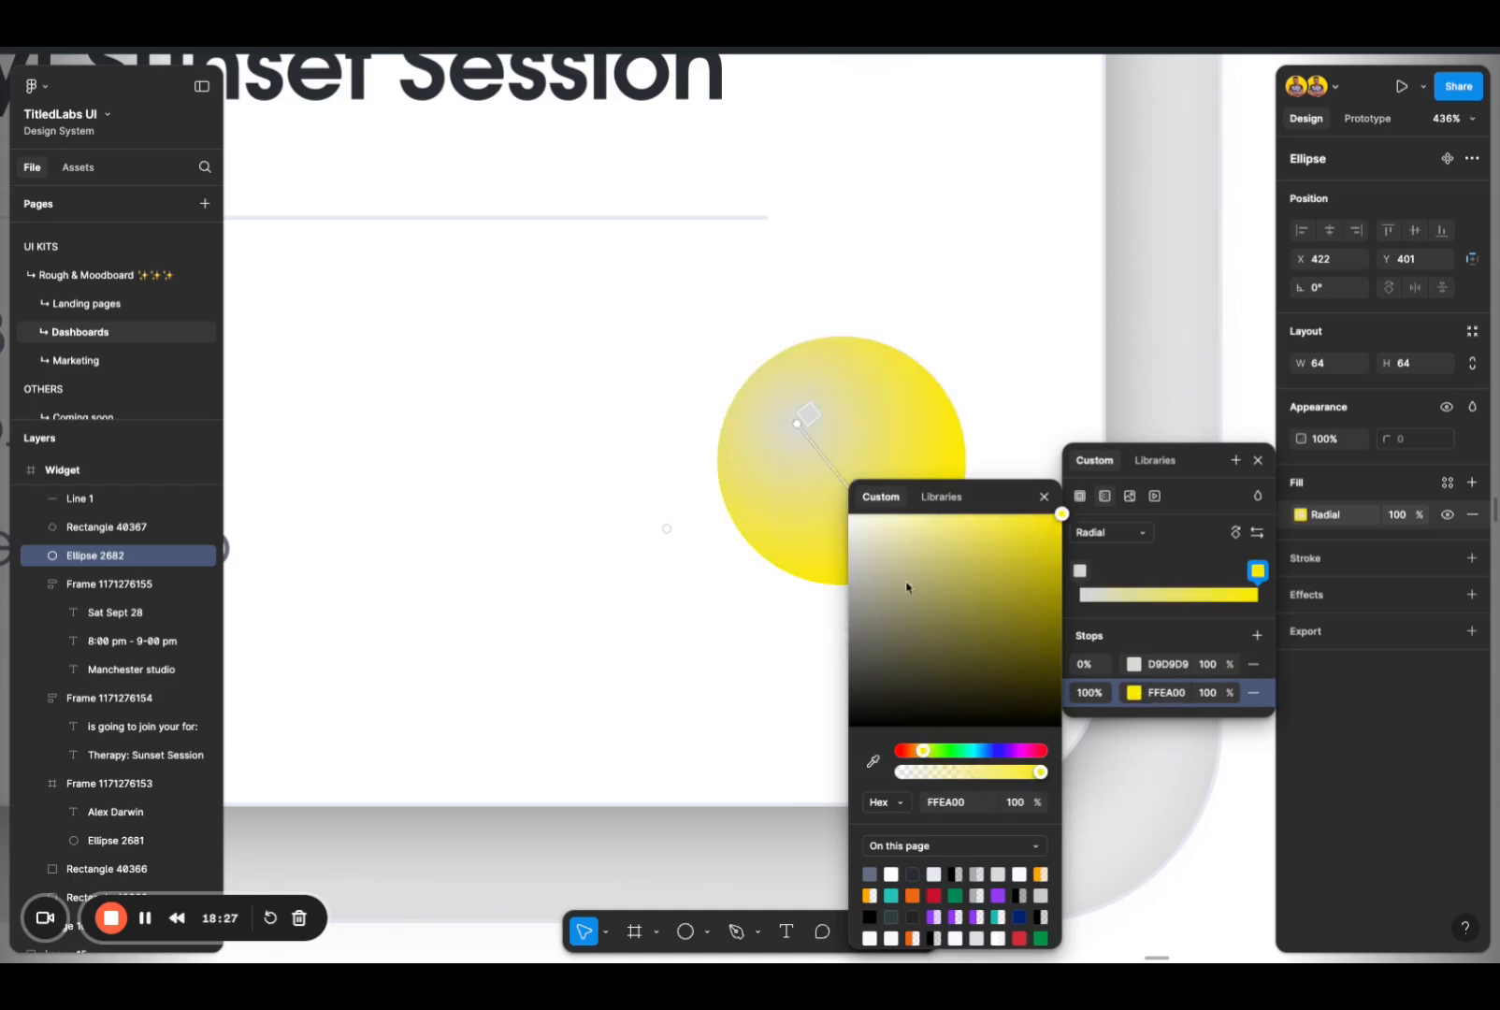
left_click_drag(925, 754, 924, 751)
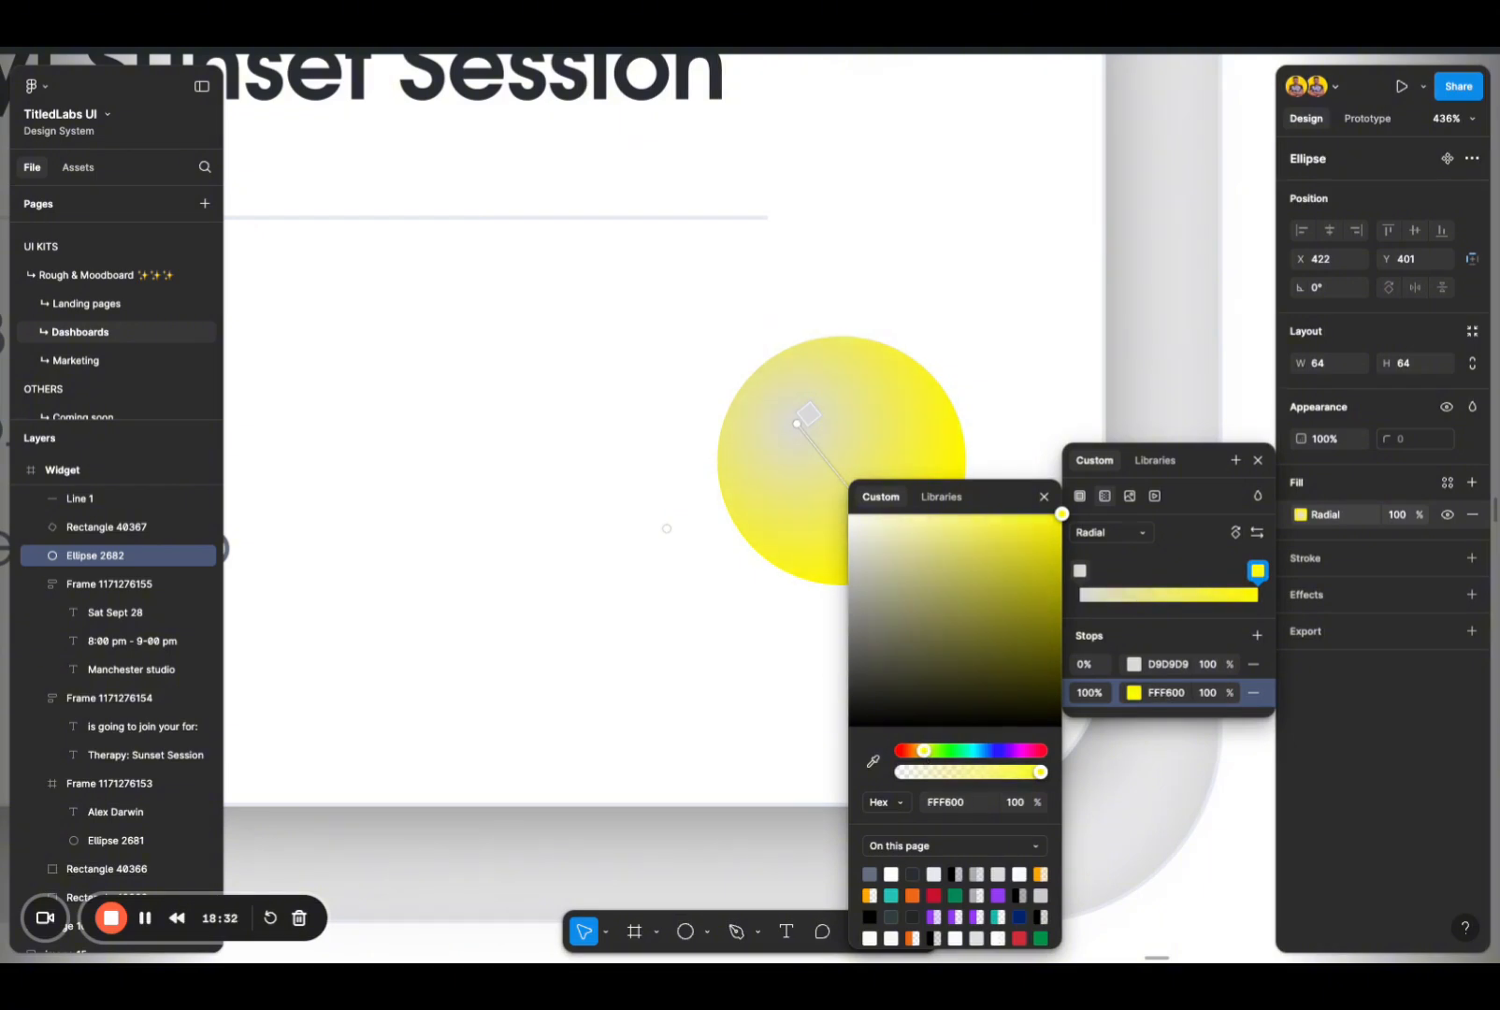
Step: Set the 0% stop of the circle's radial gradient to white FFFFFF and close the fill editor
left_click(1134, 665)
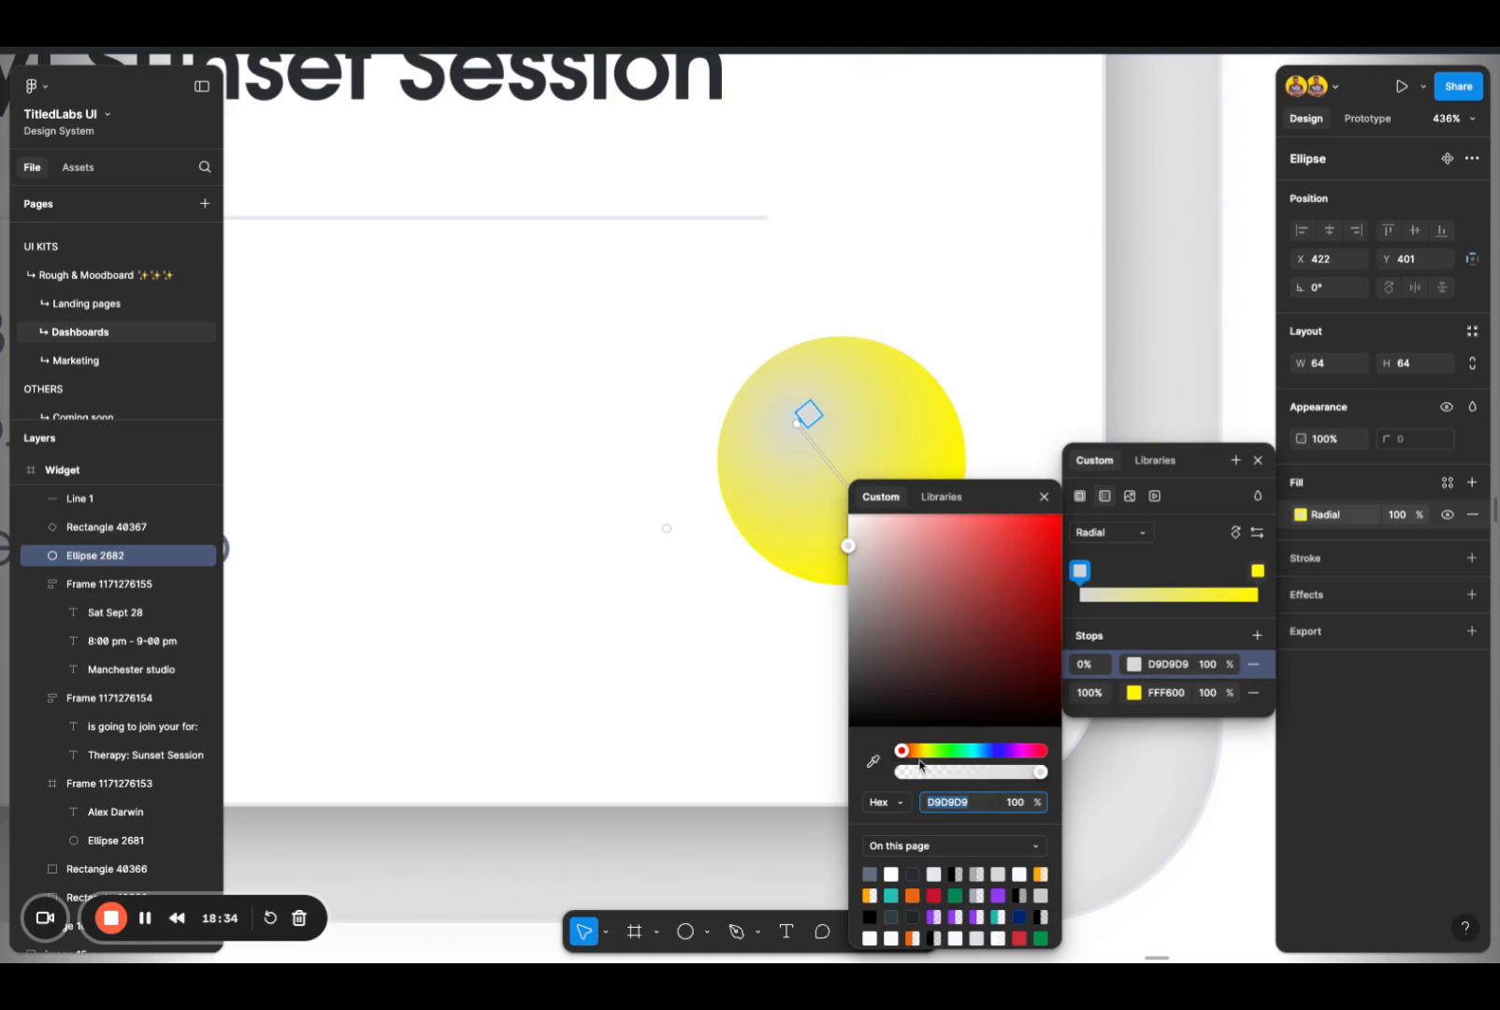
type("ffffff")
key("Return")
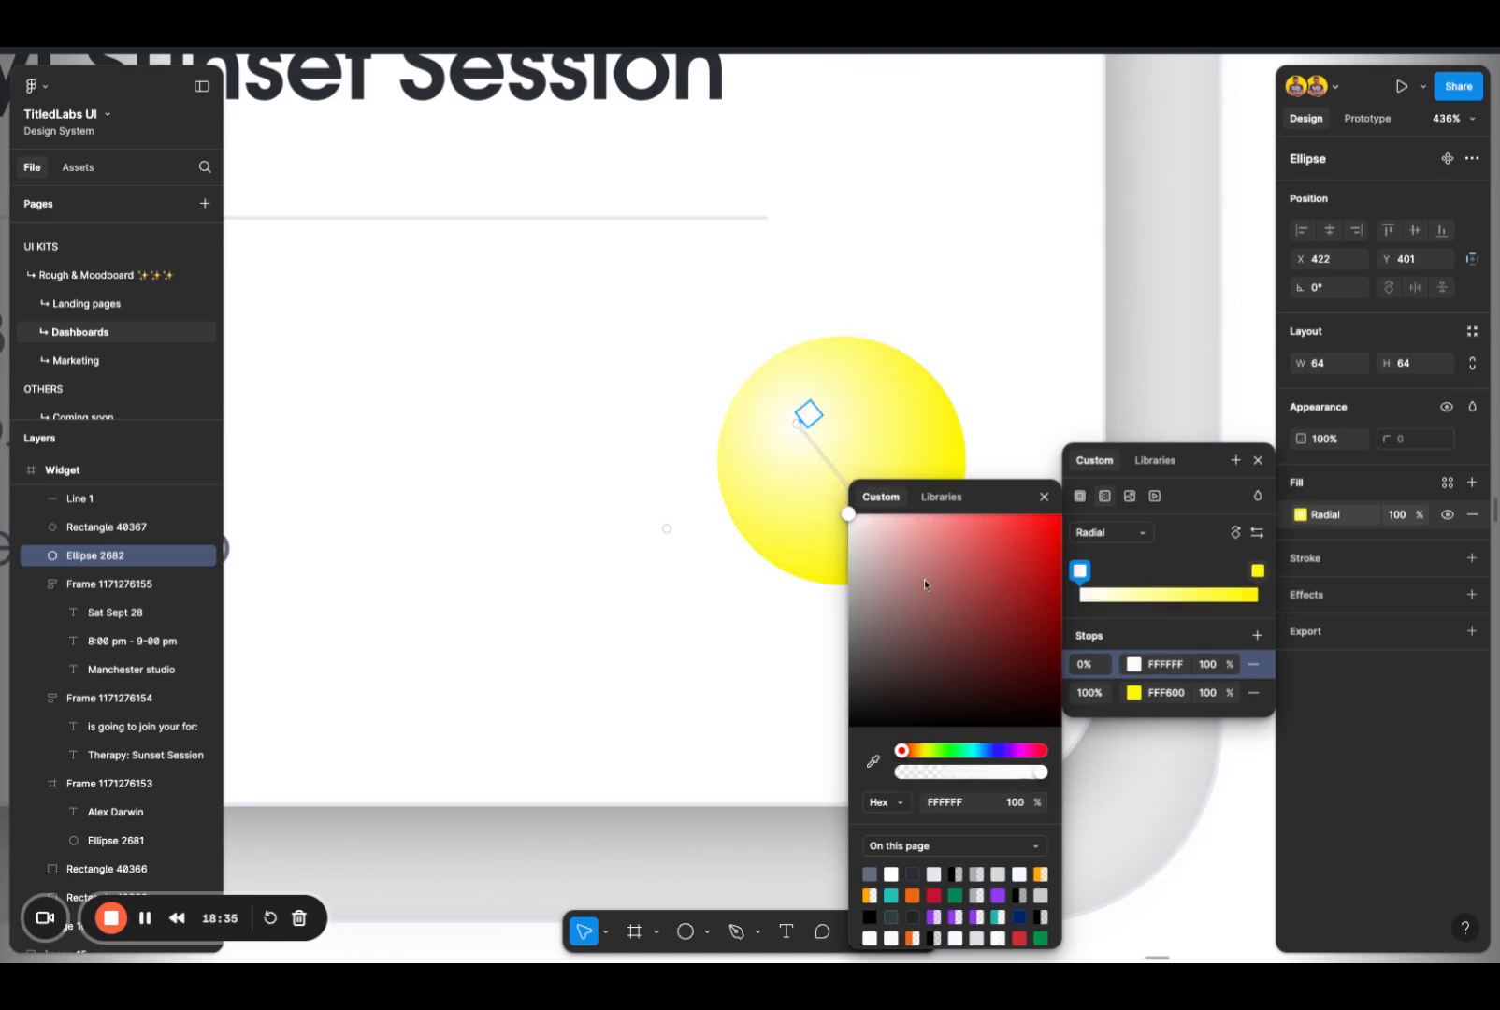
left_click(949, 321)
Step: Add an inner shadow to the yellow circle, coloured orange FFA800 at 21% opacity
left_click(948, 488)
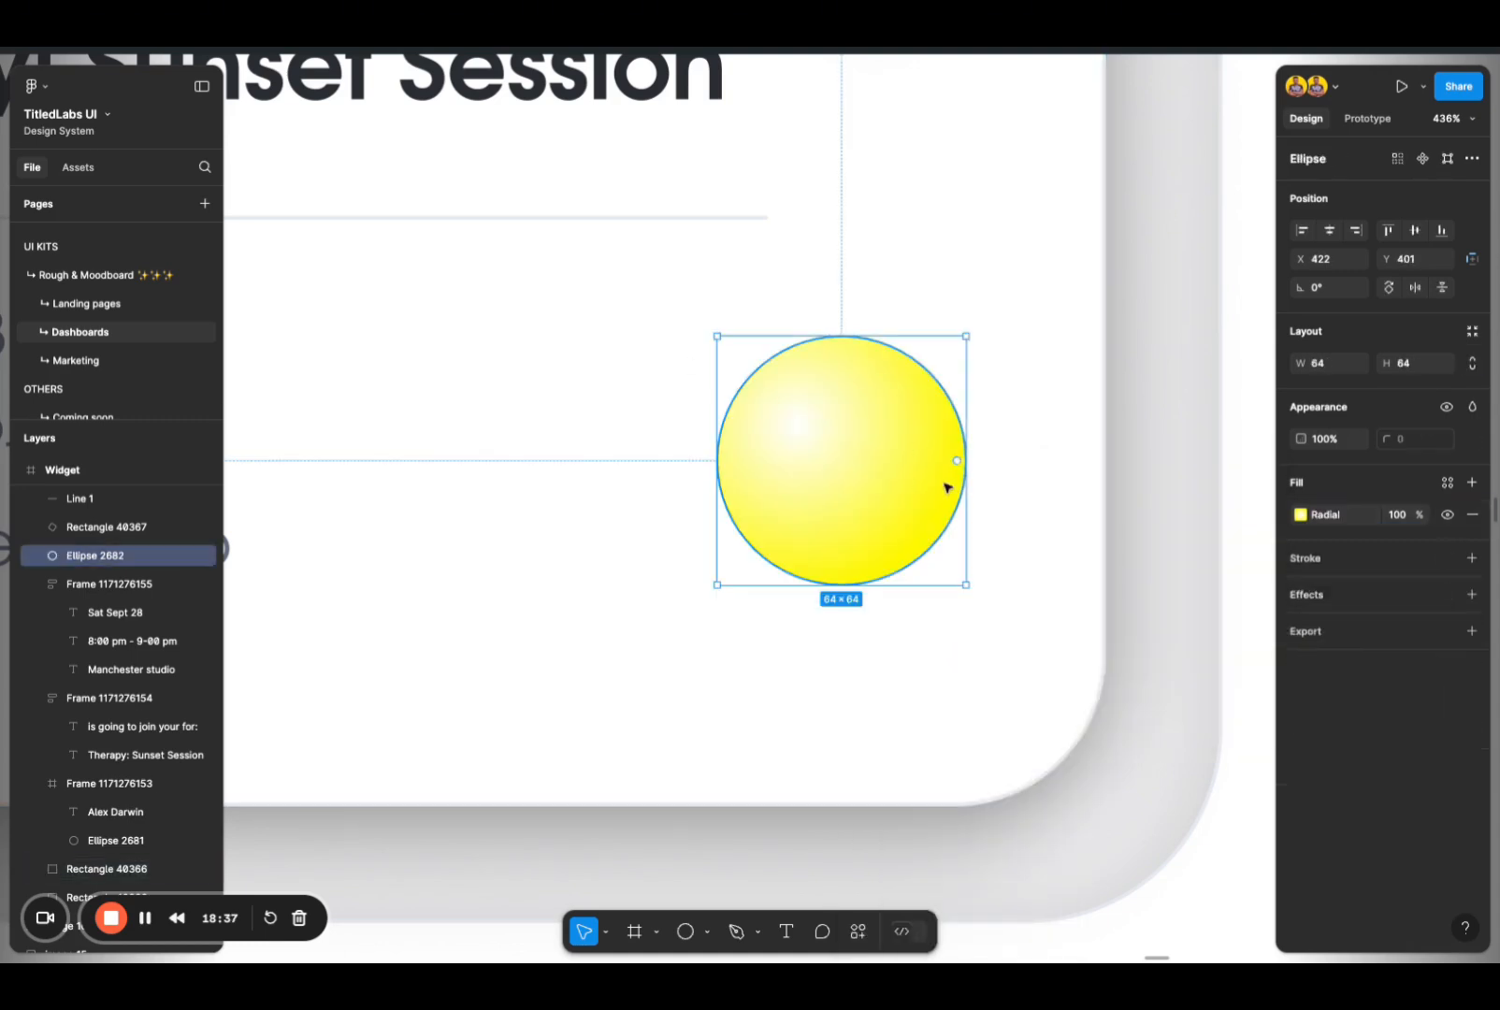
left_click(1308, 595)
left_click(1399, 626)
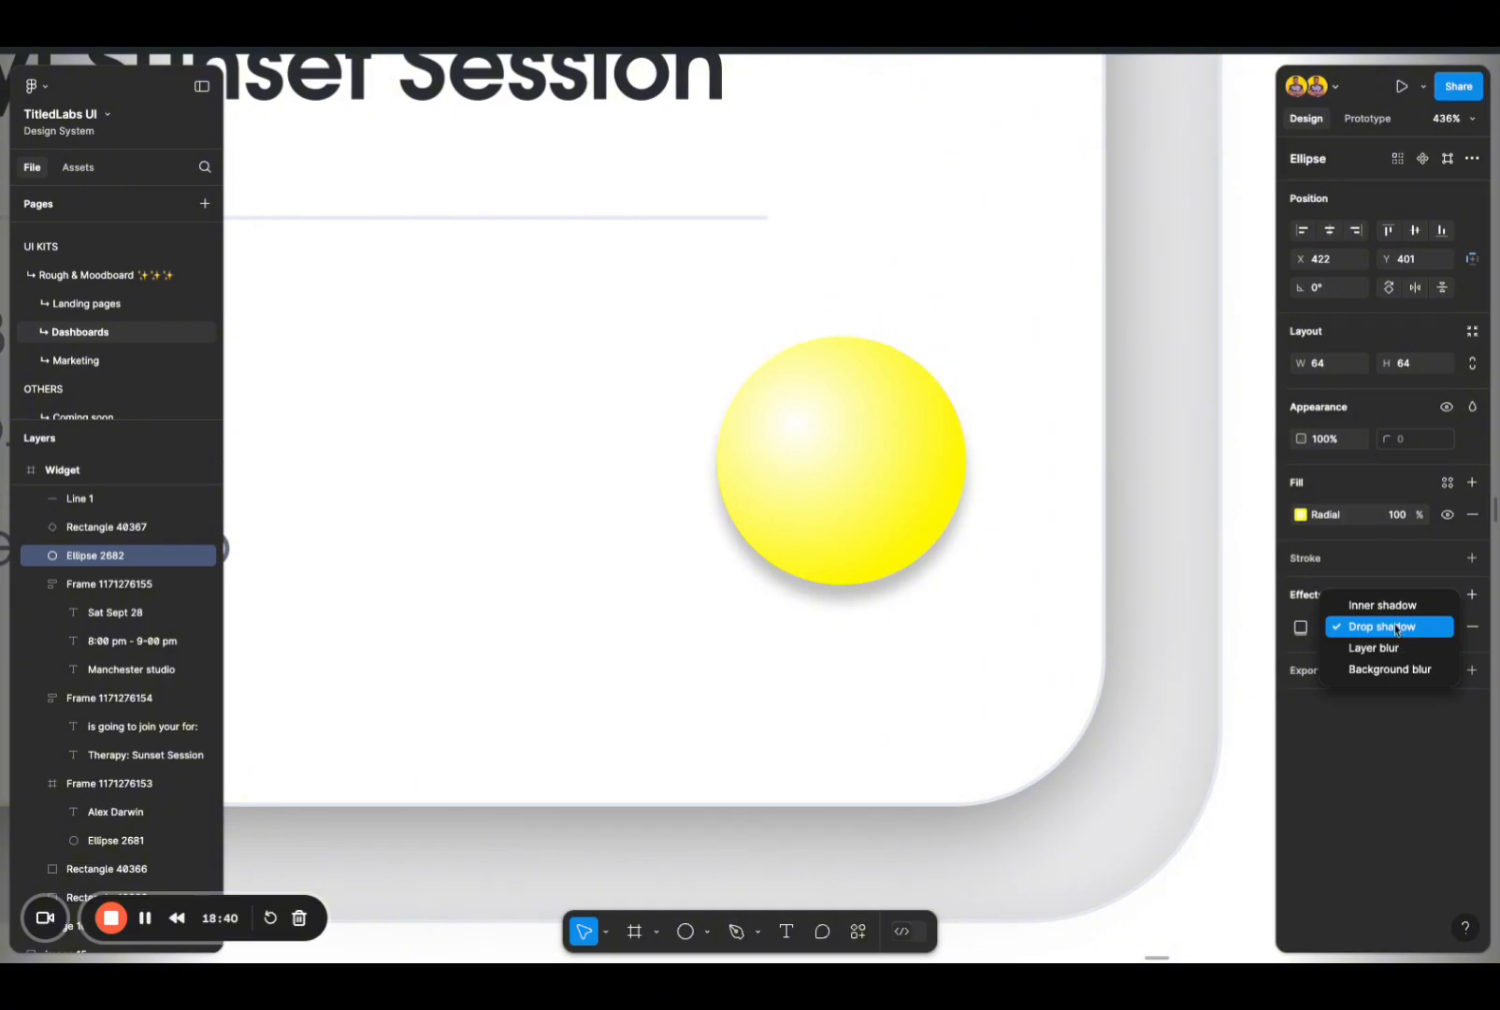
left_click(1396, 613)
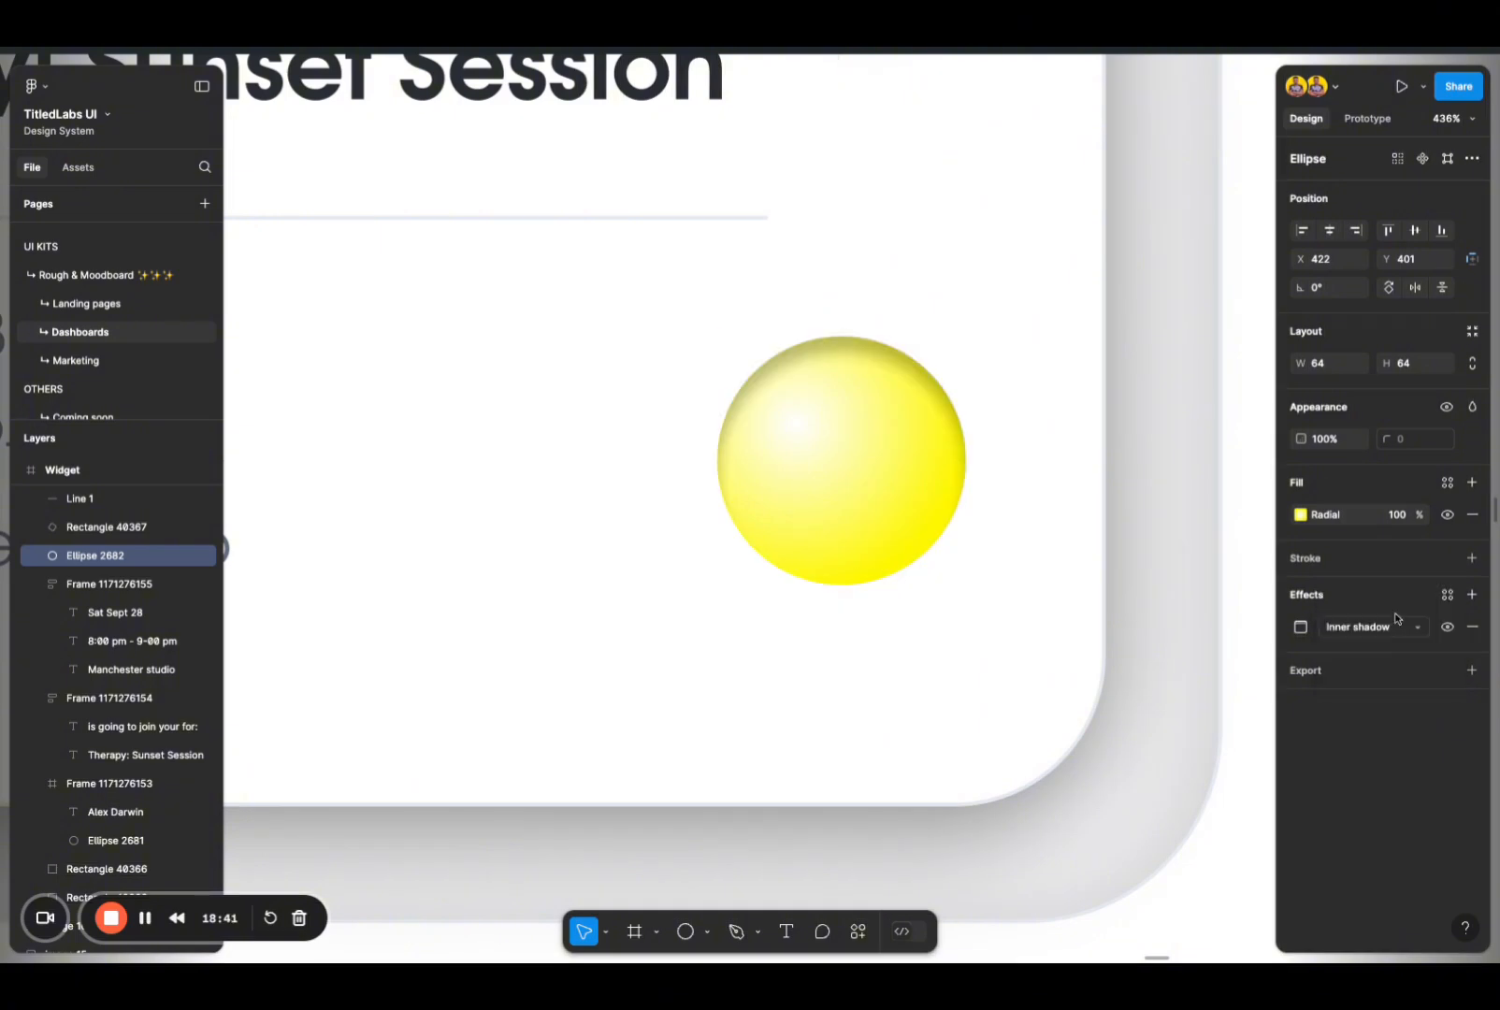
left_click(1301, 626)
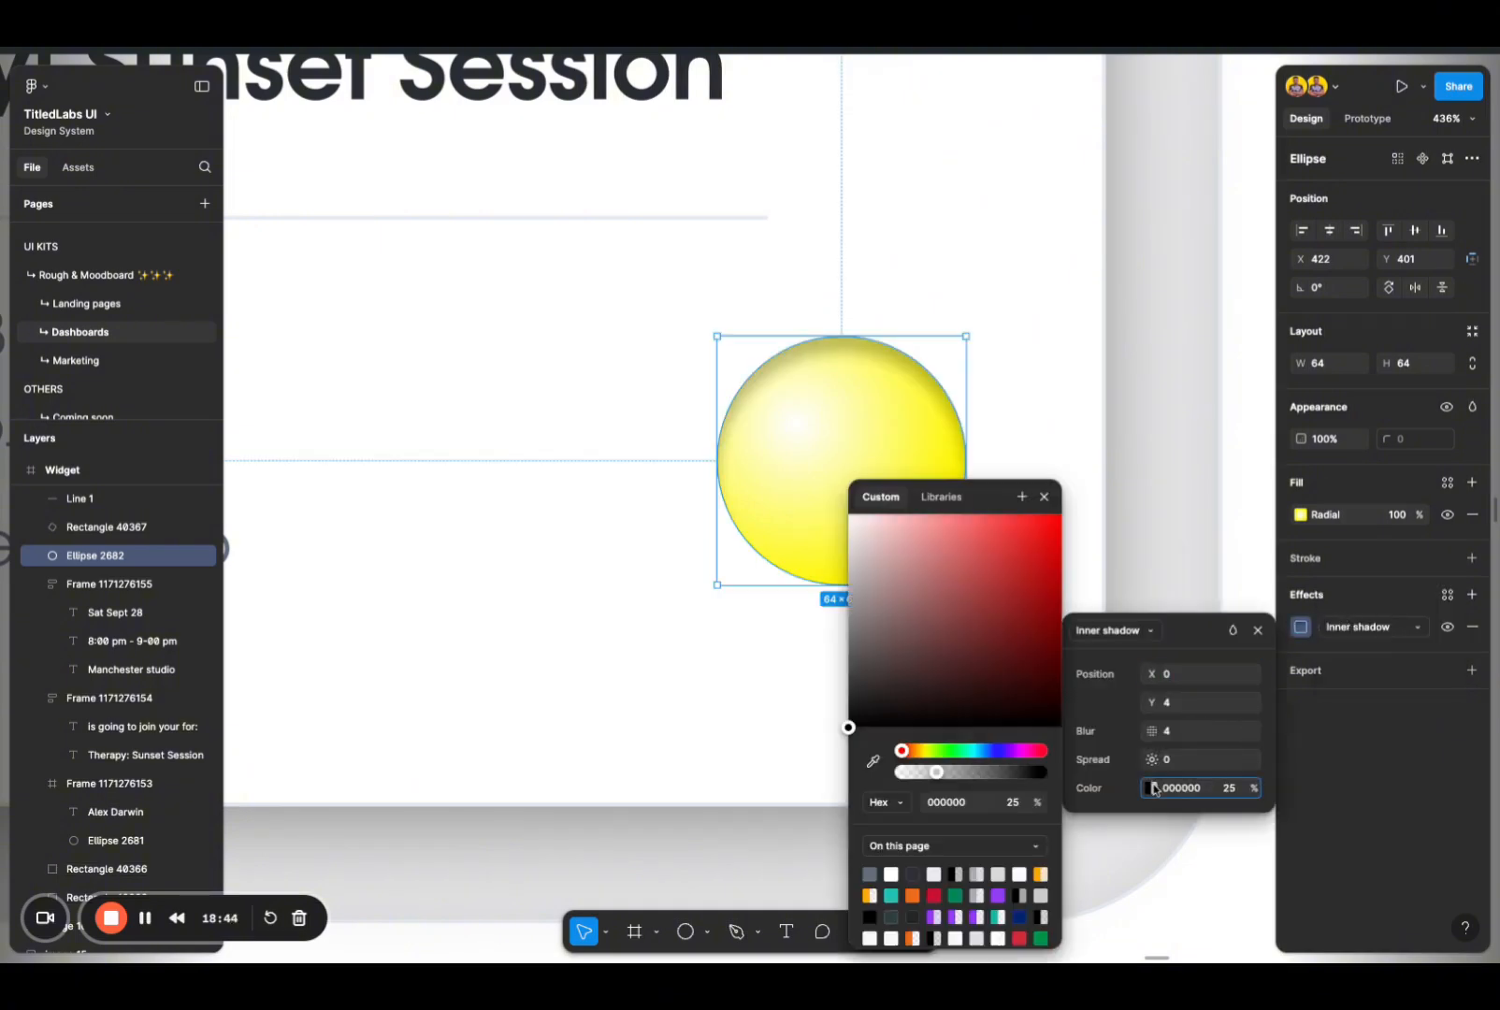
left_click(1150, 788)
left_click(1041, 874)
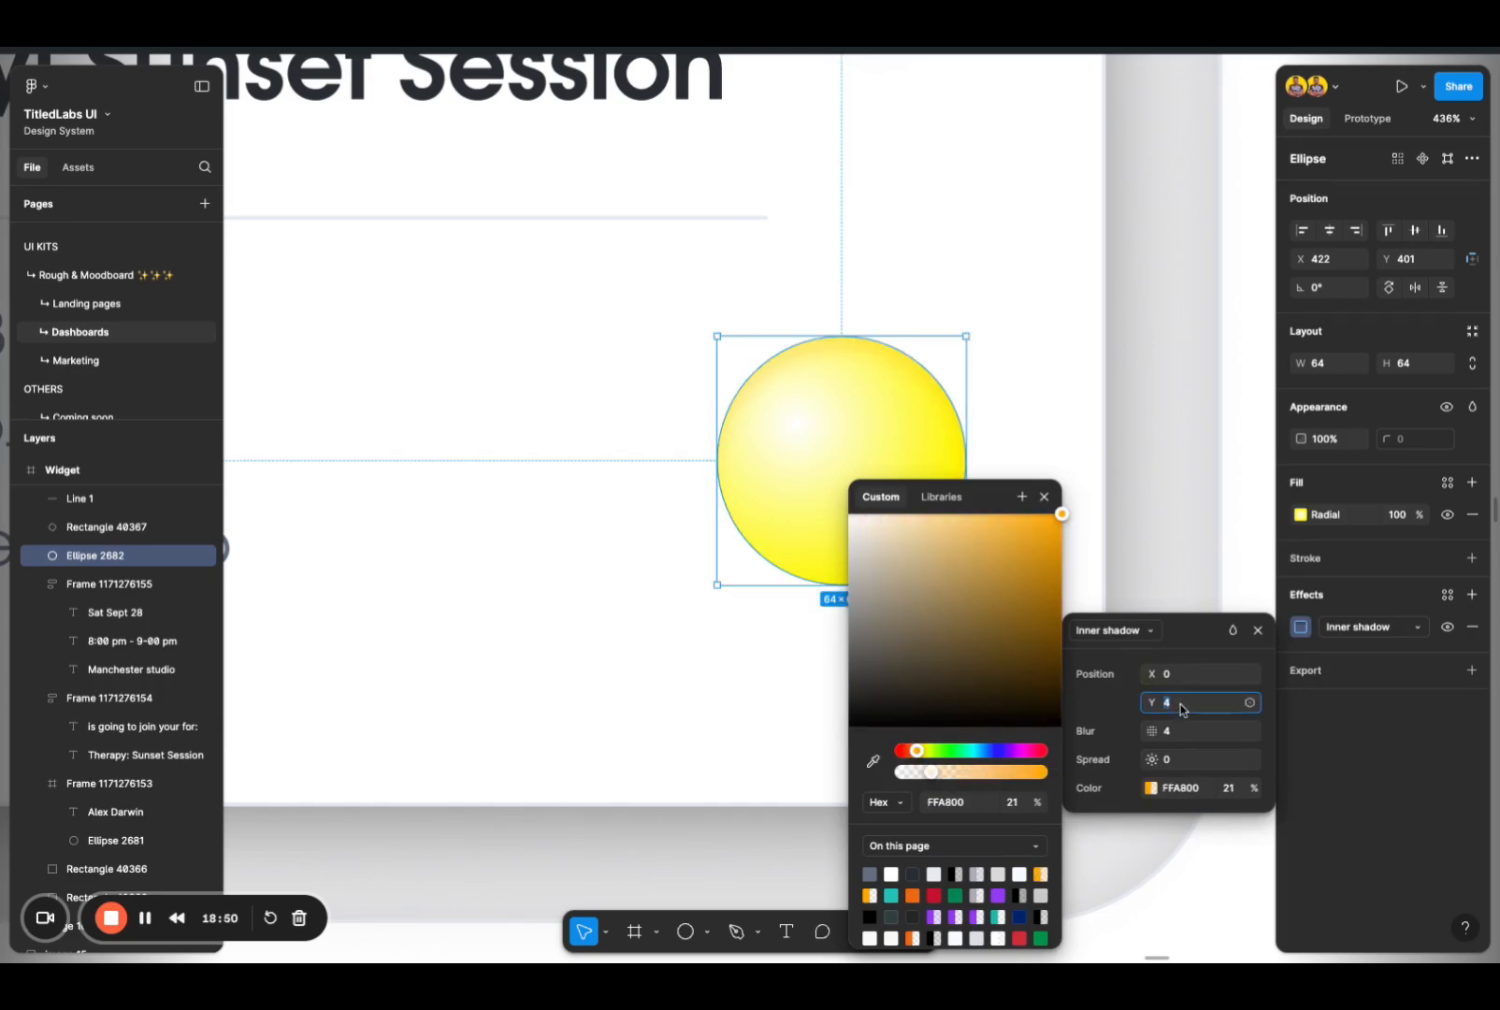
Step: Set the circle's inner shadow to Y 7, blur 14 and 41% opacity, and leave the shadow settings
key("Up")
key("Up")
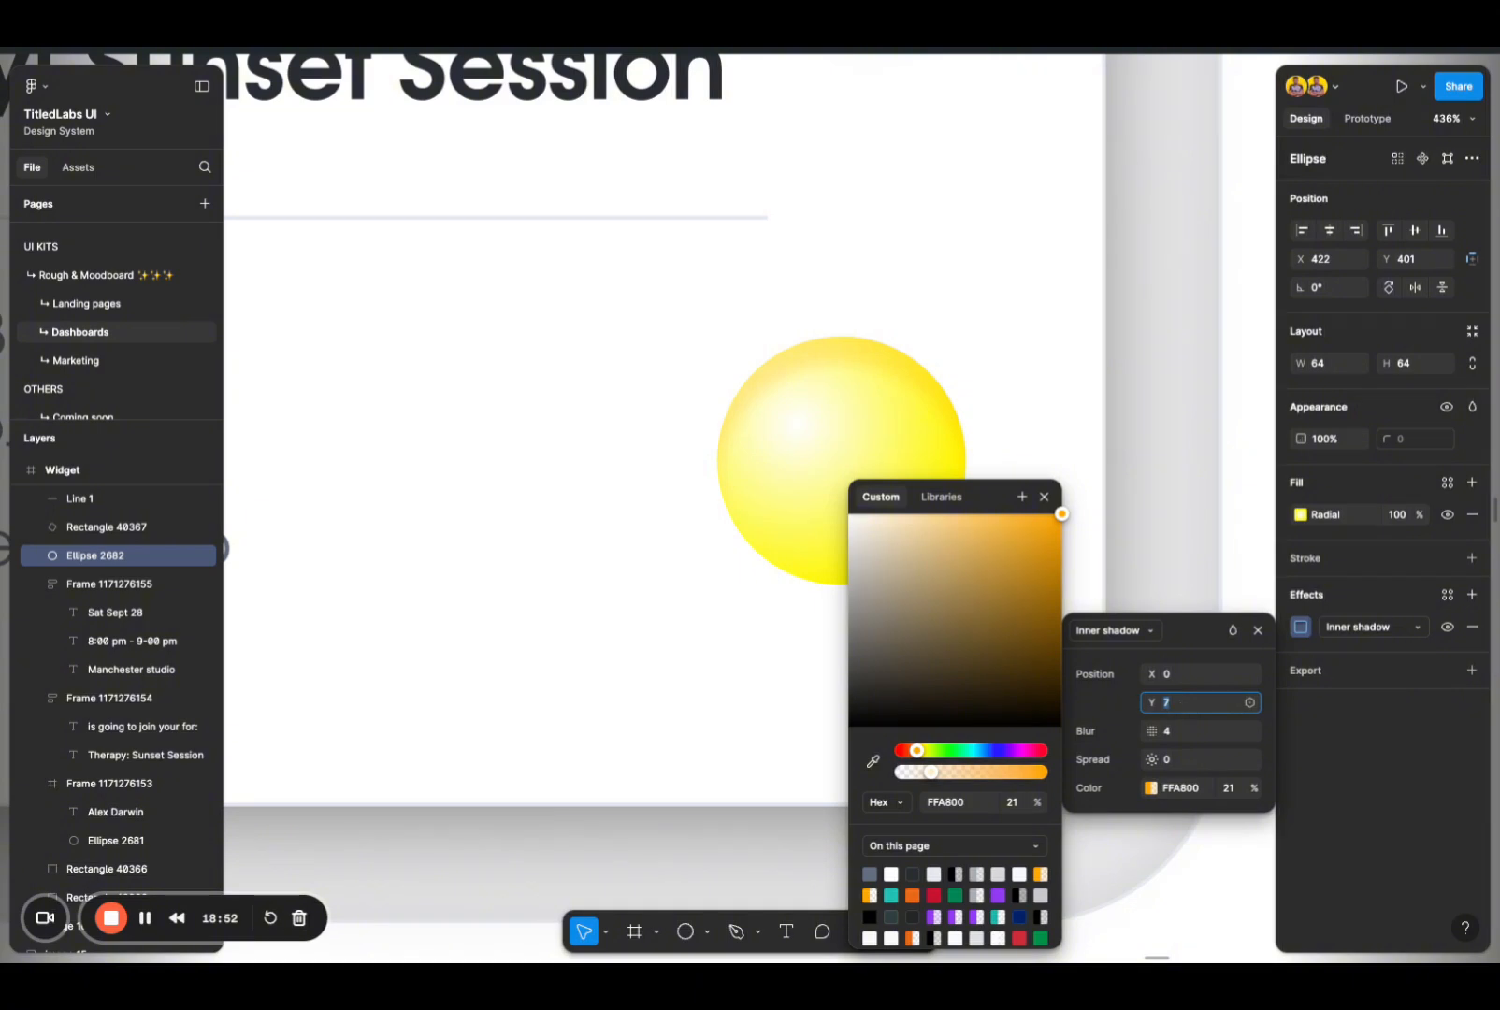
left_click(1181, 728)
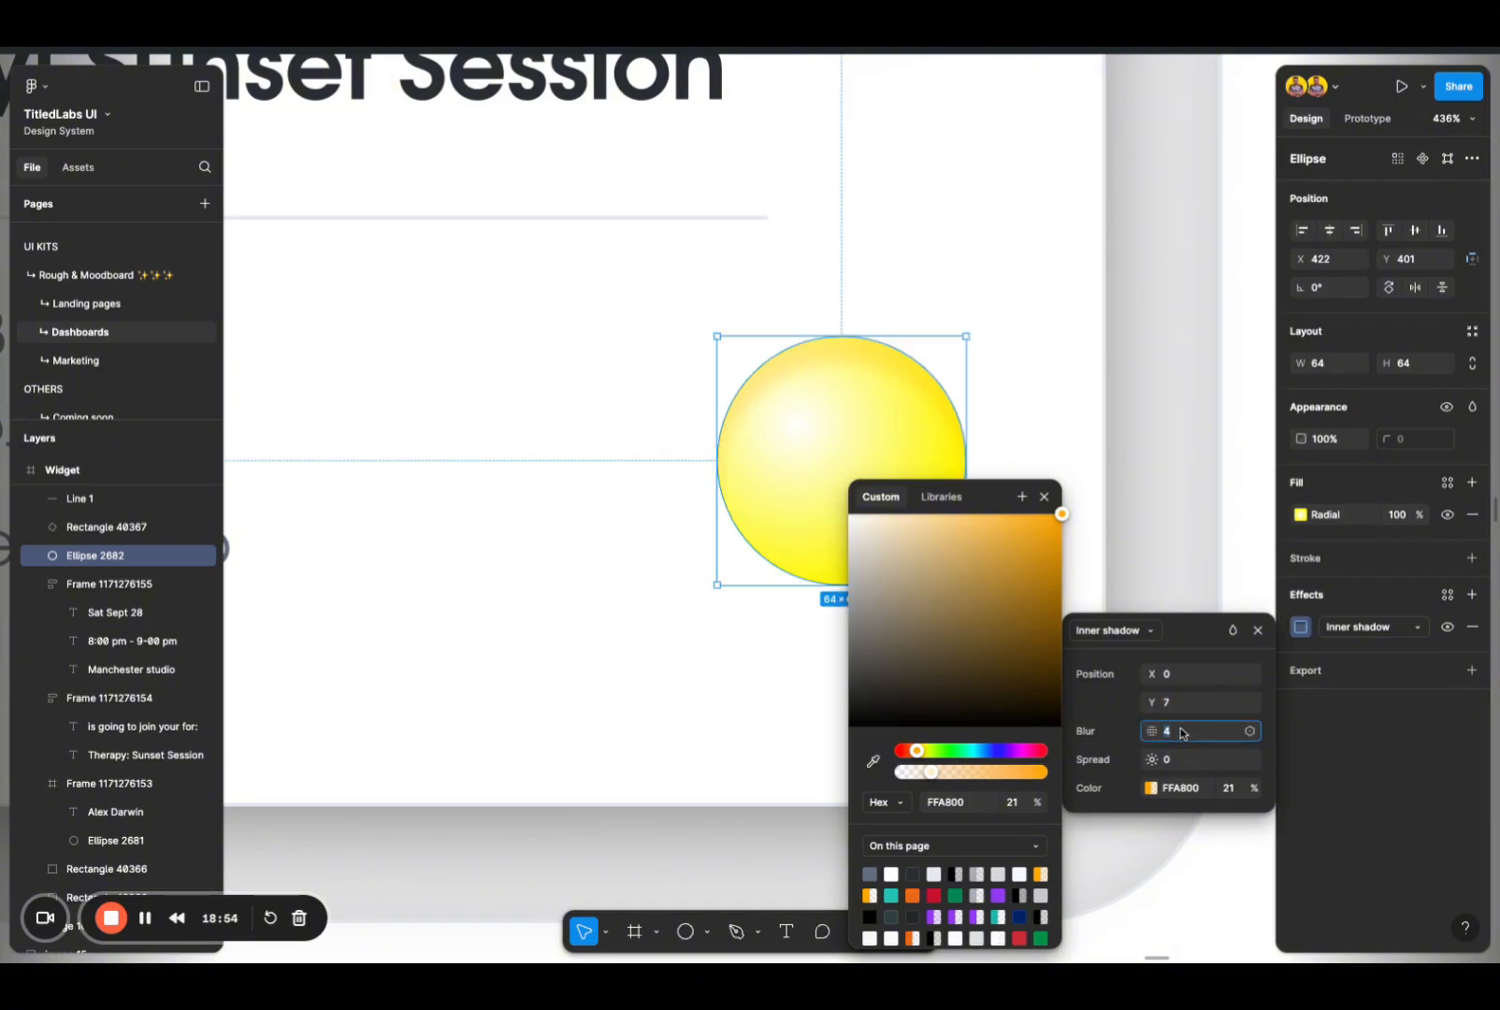
key("shift+Up")
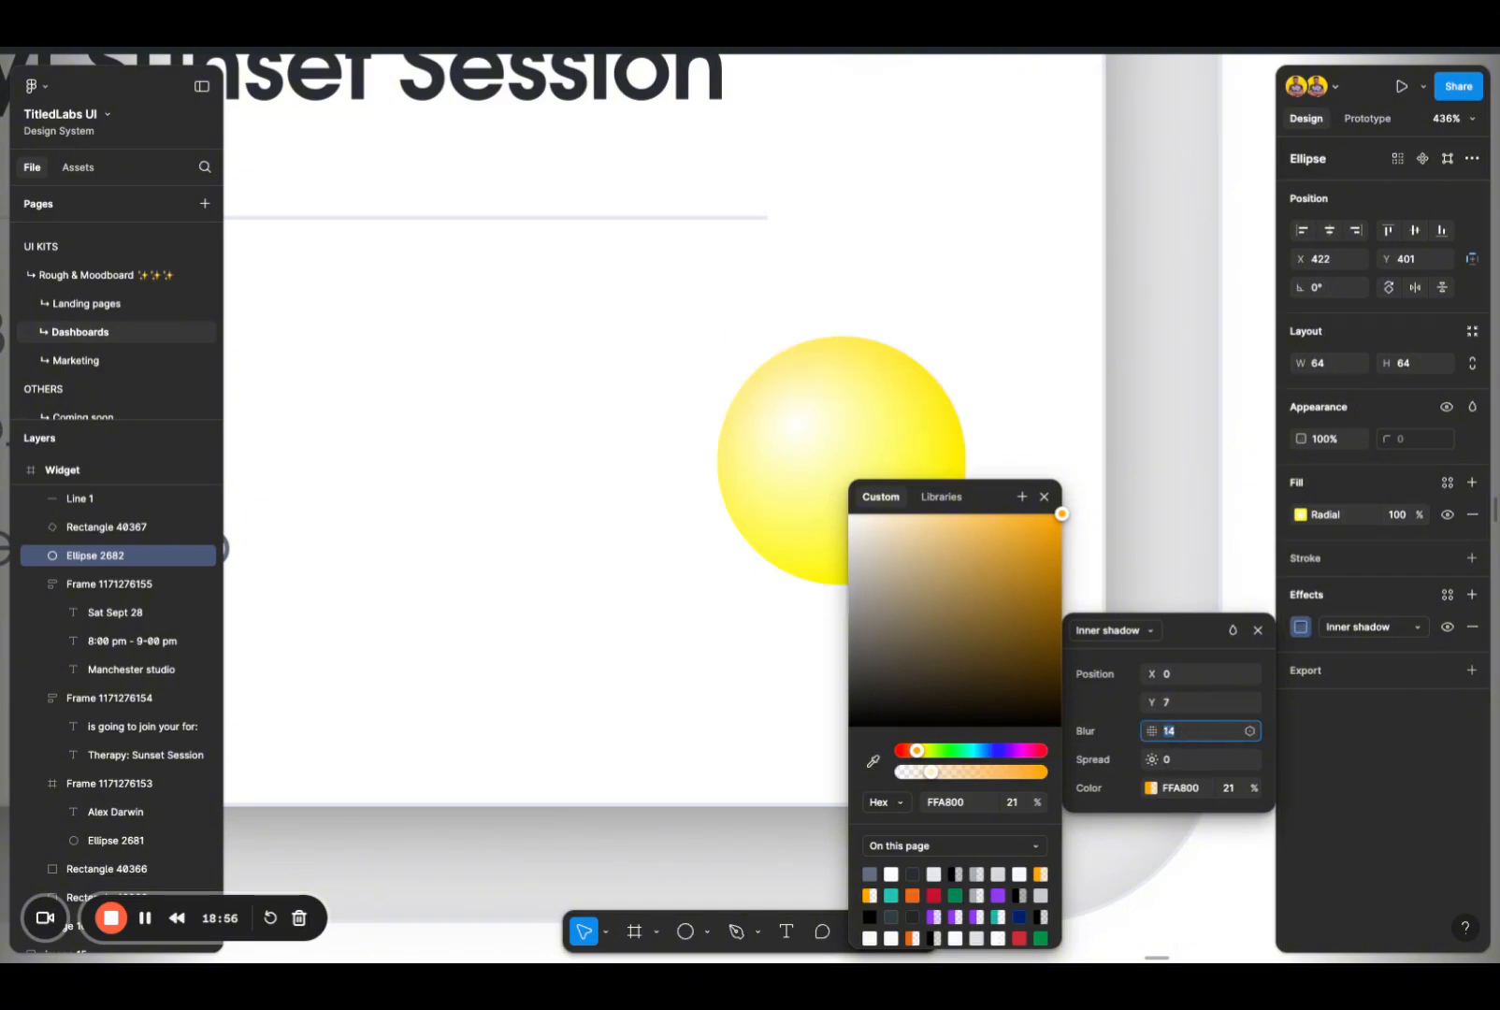
left_click(1229, 788)
key("shift+Up")
key("shift+Up")
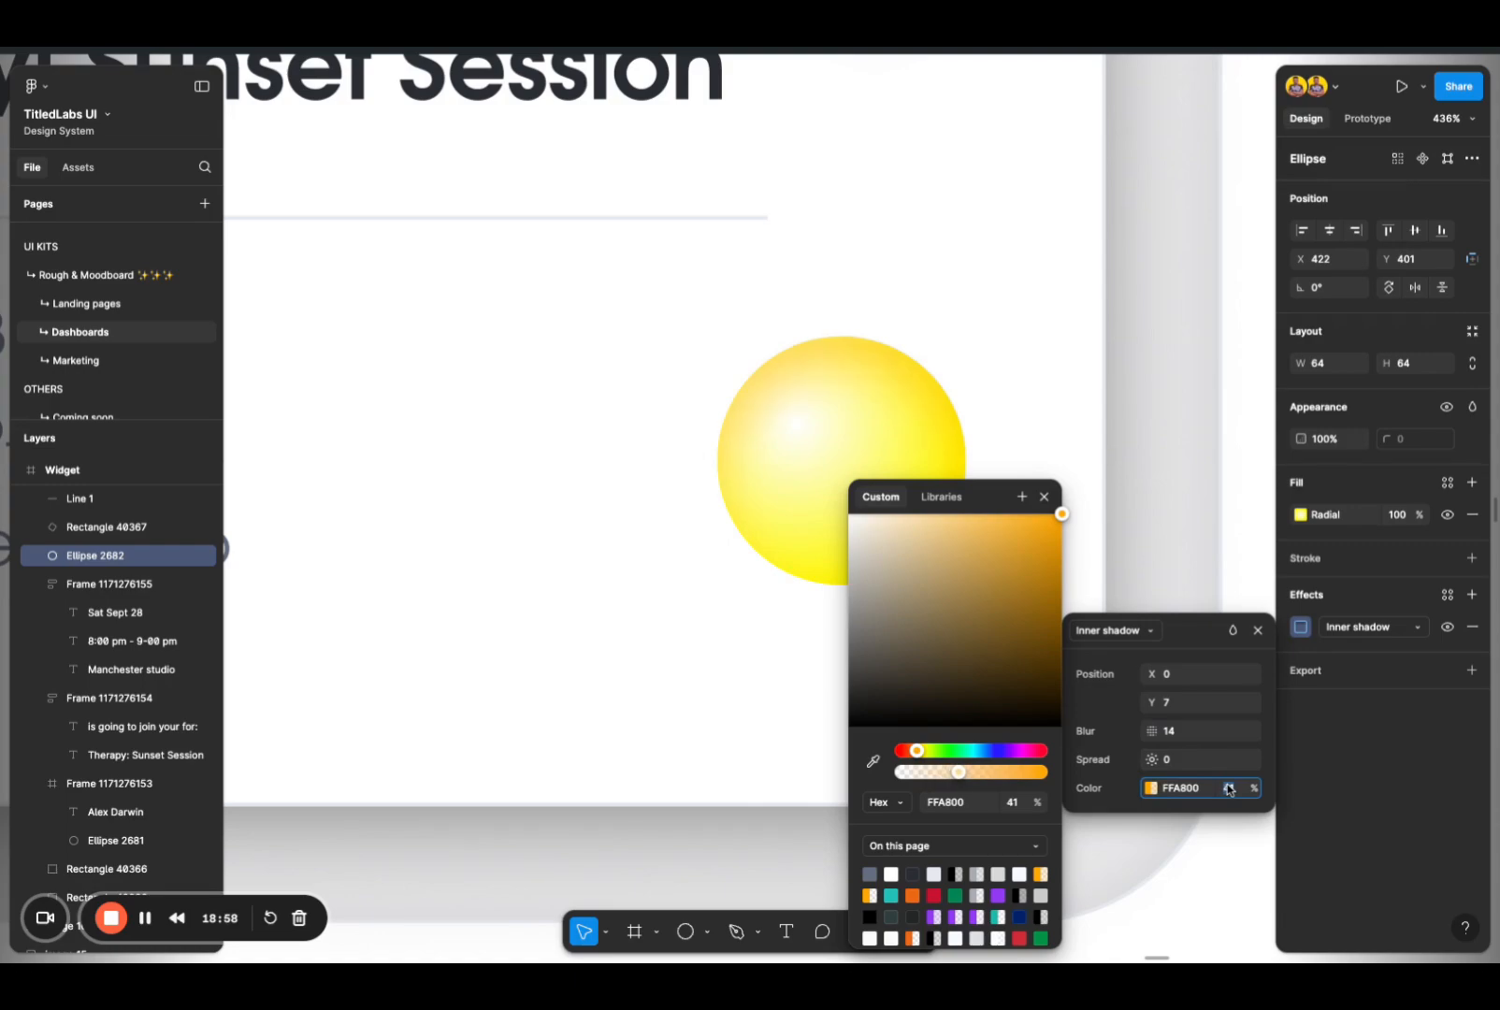
double_click(1151, 519)
scroll(1146, 526, "down", 3)
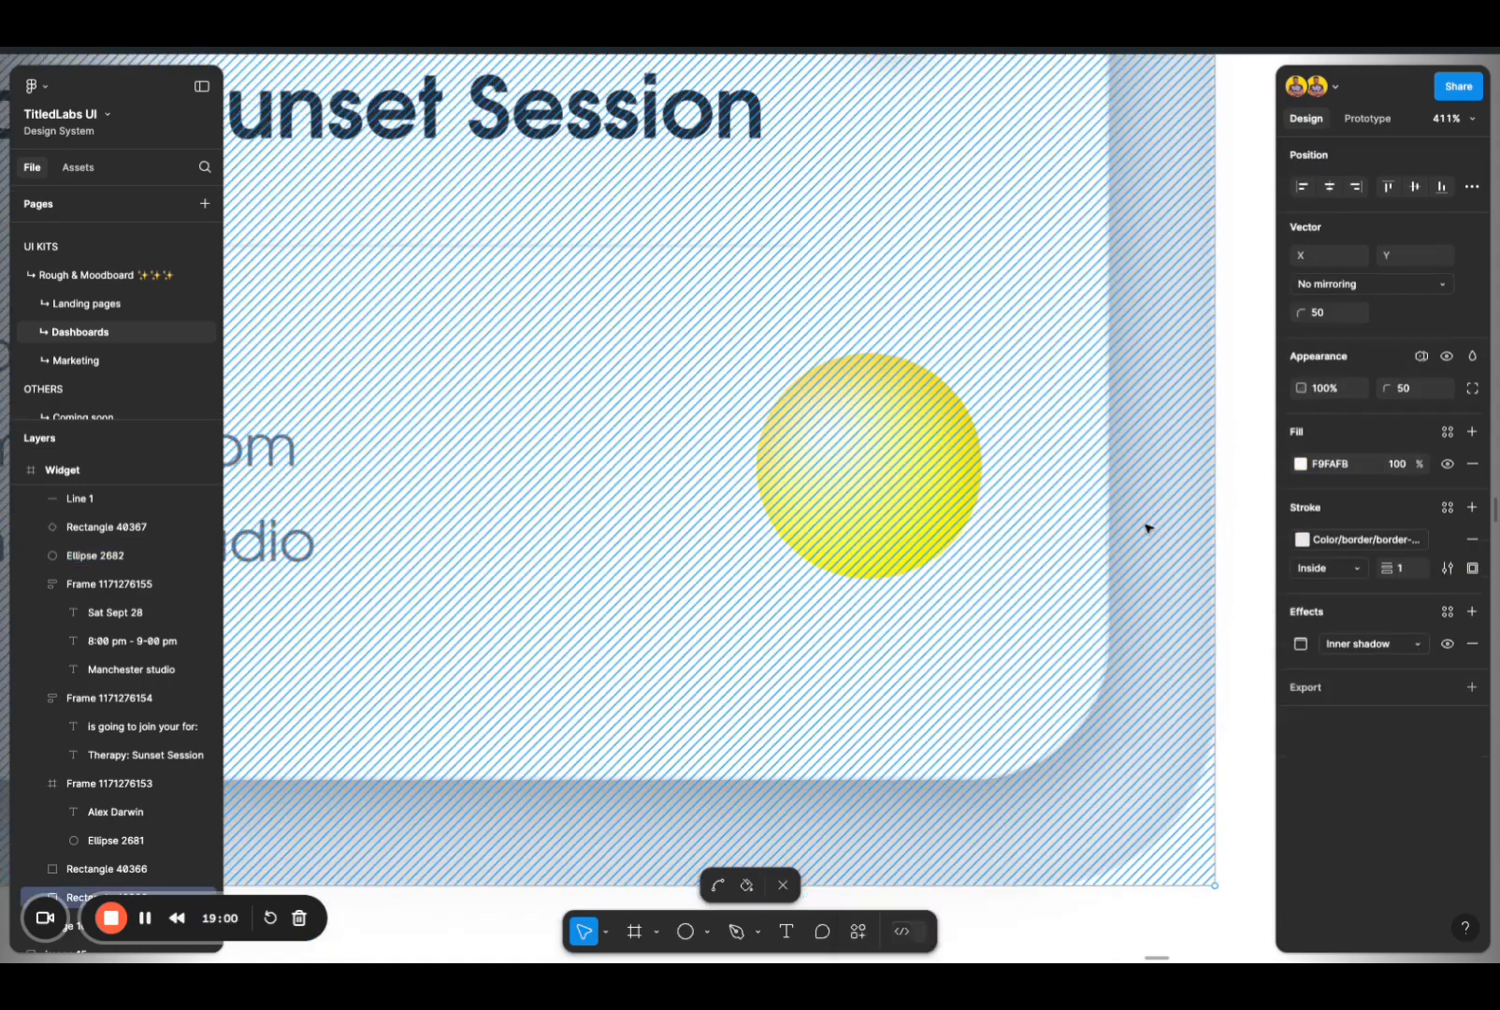
key("Escape")
key("Escape")
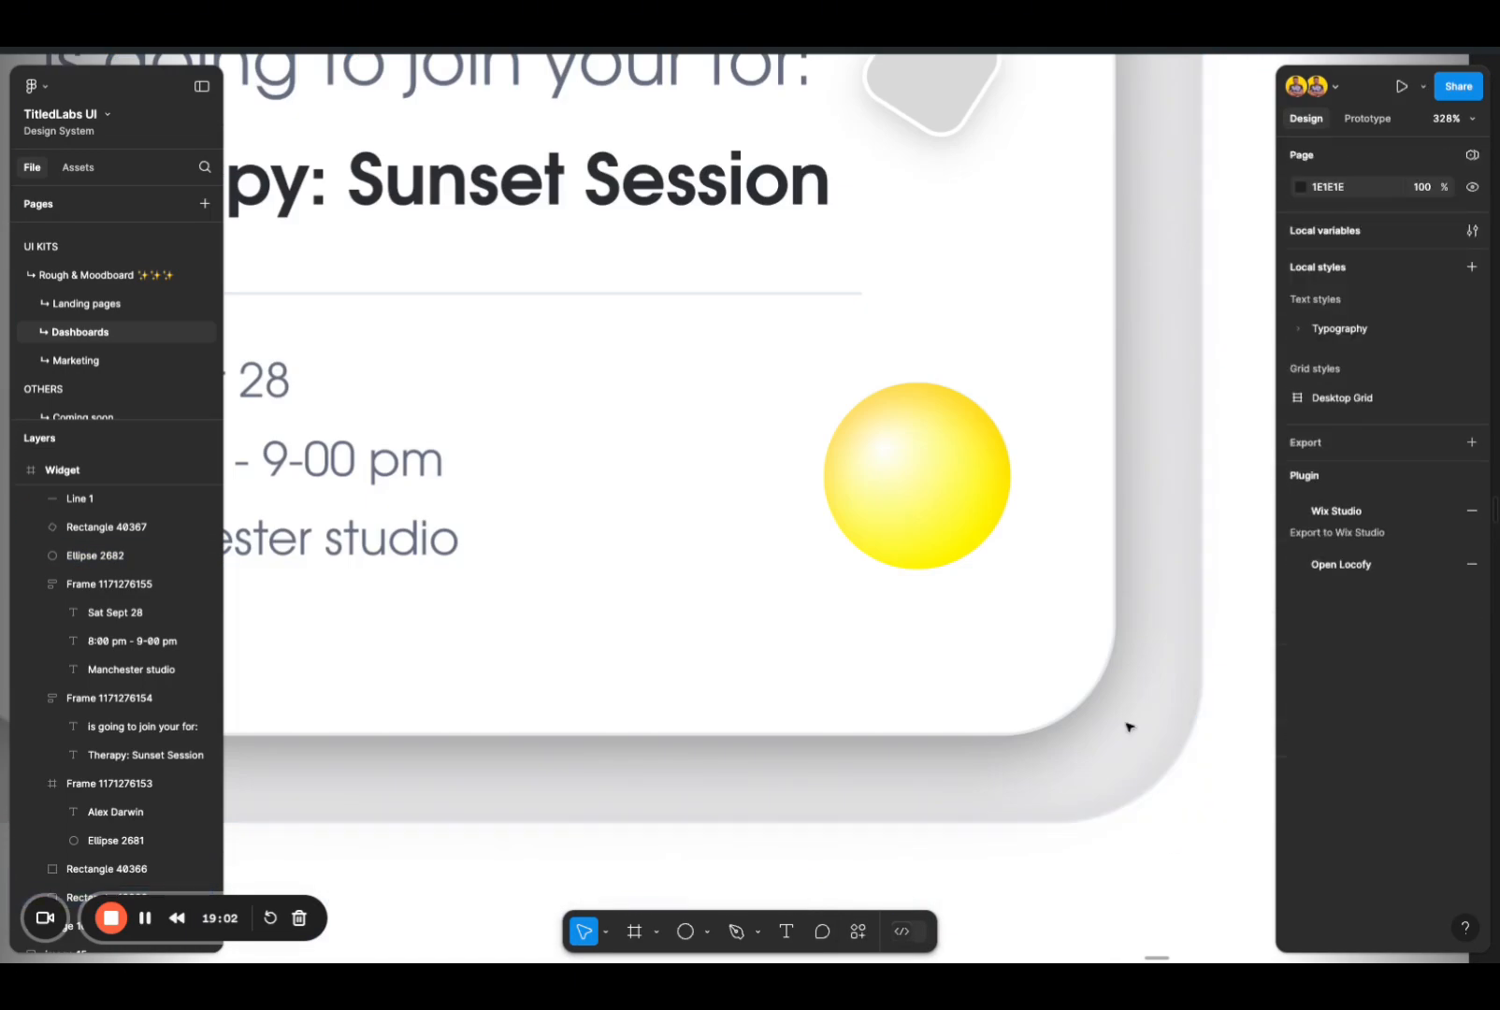
Step: Try an orange stroke around the yellow circle and undo it
left_click(926, 496)
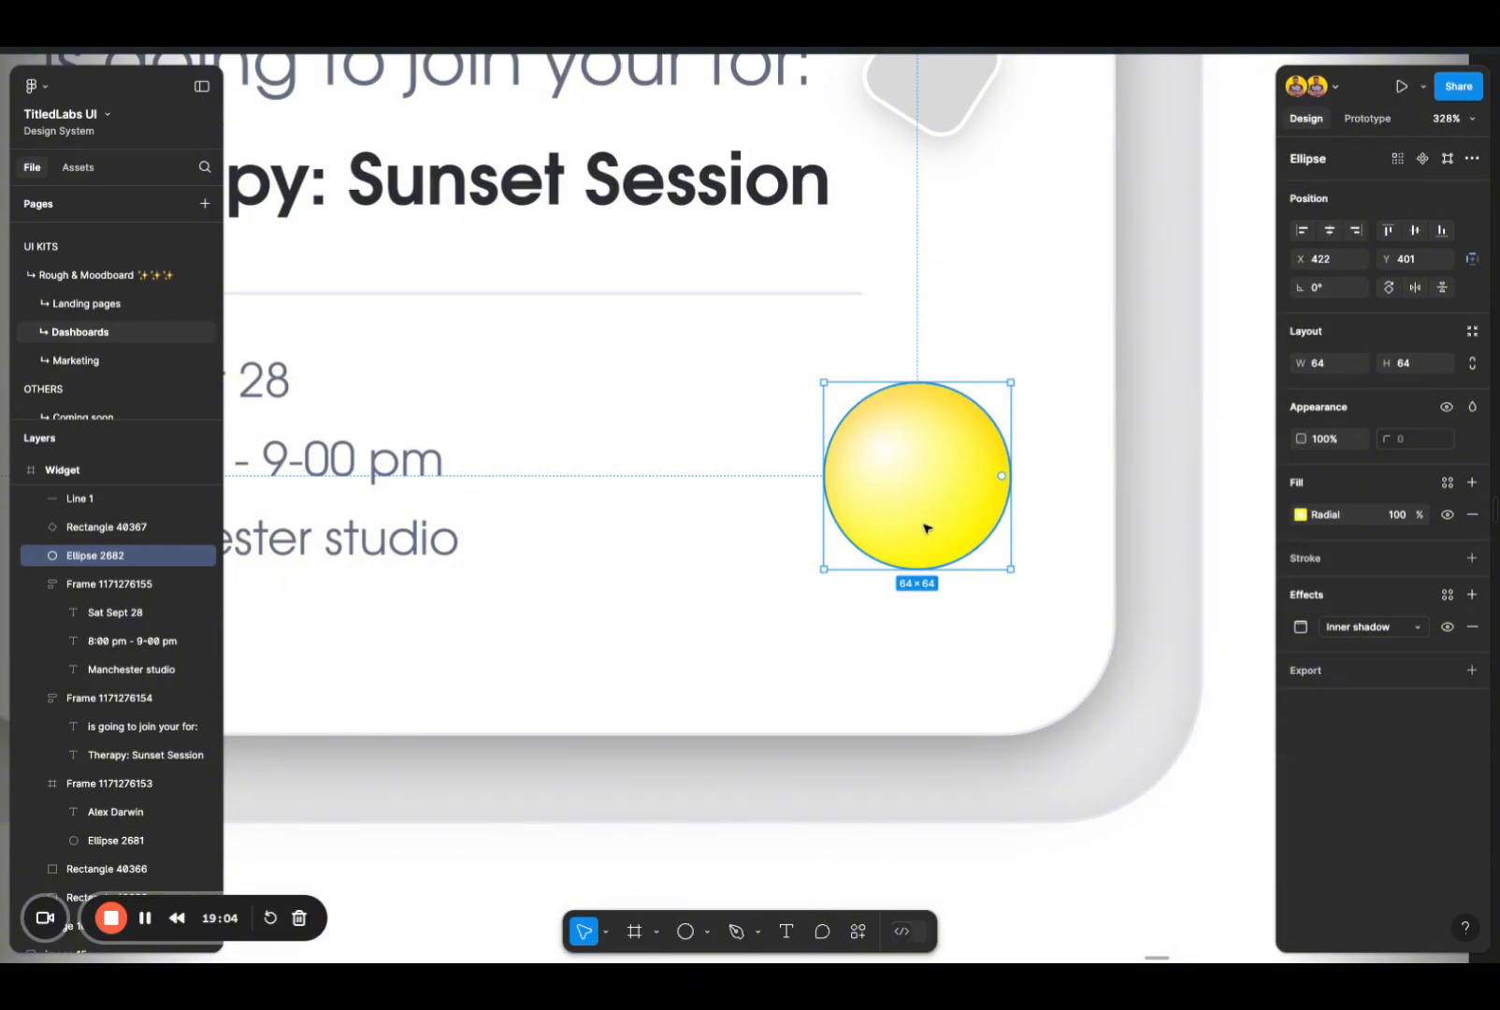
left_click(1303, 559)
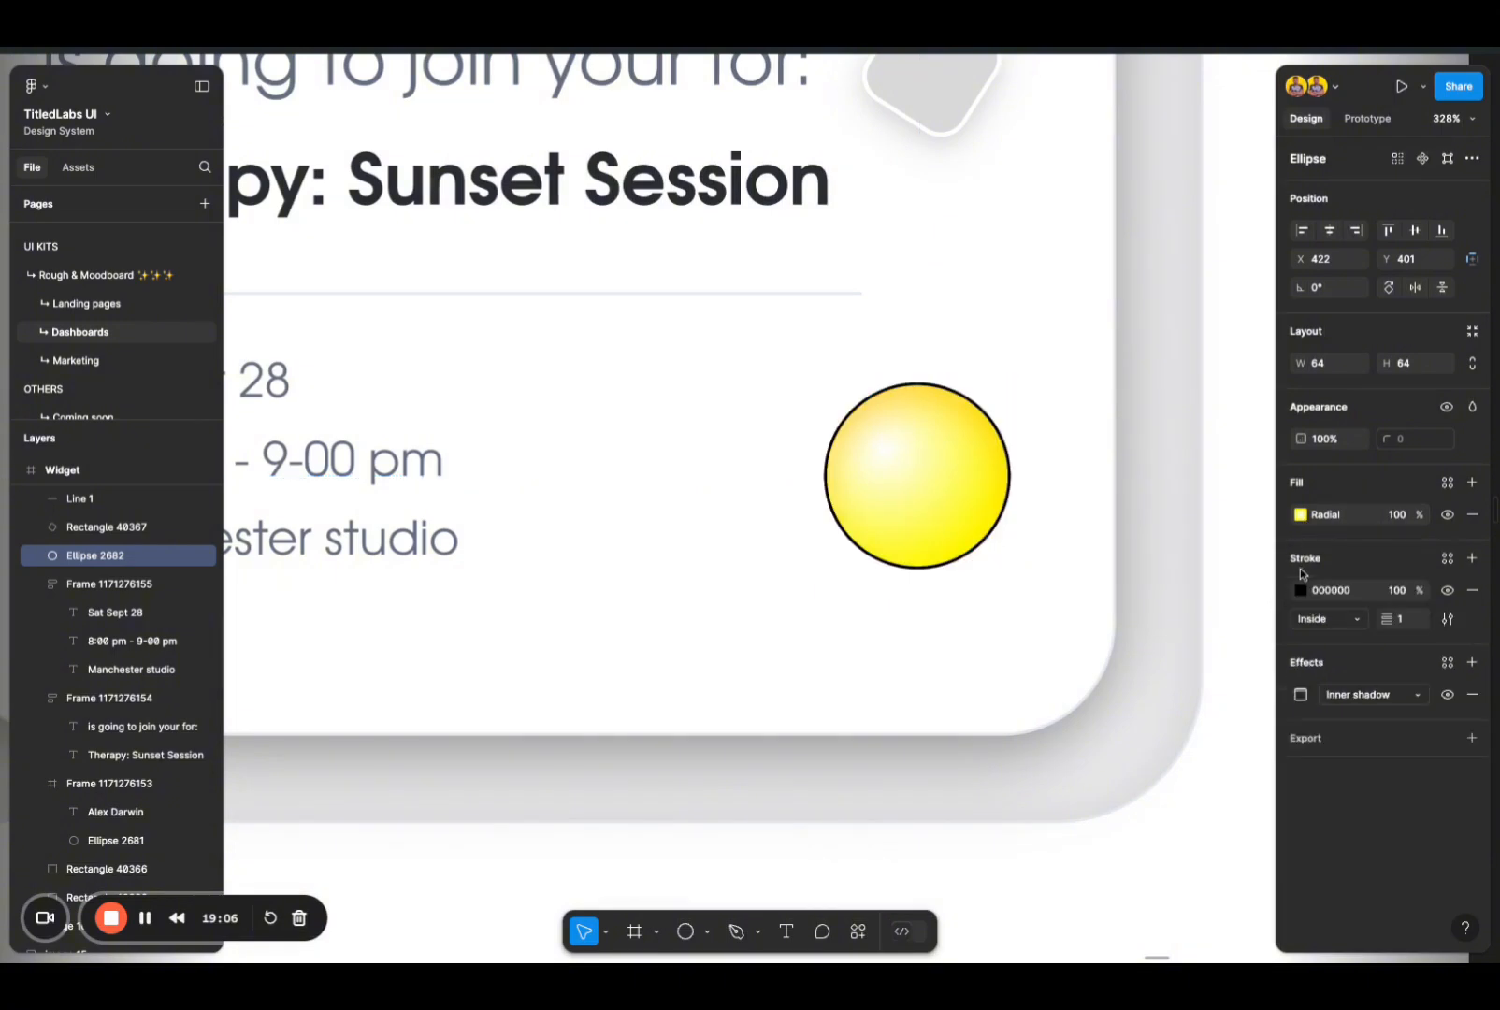
left_click(1300, 589)
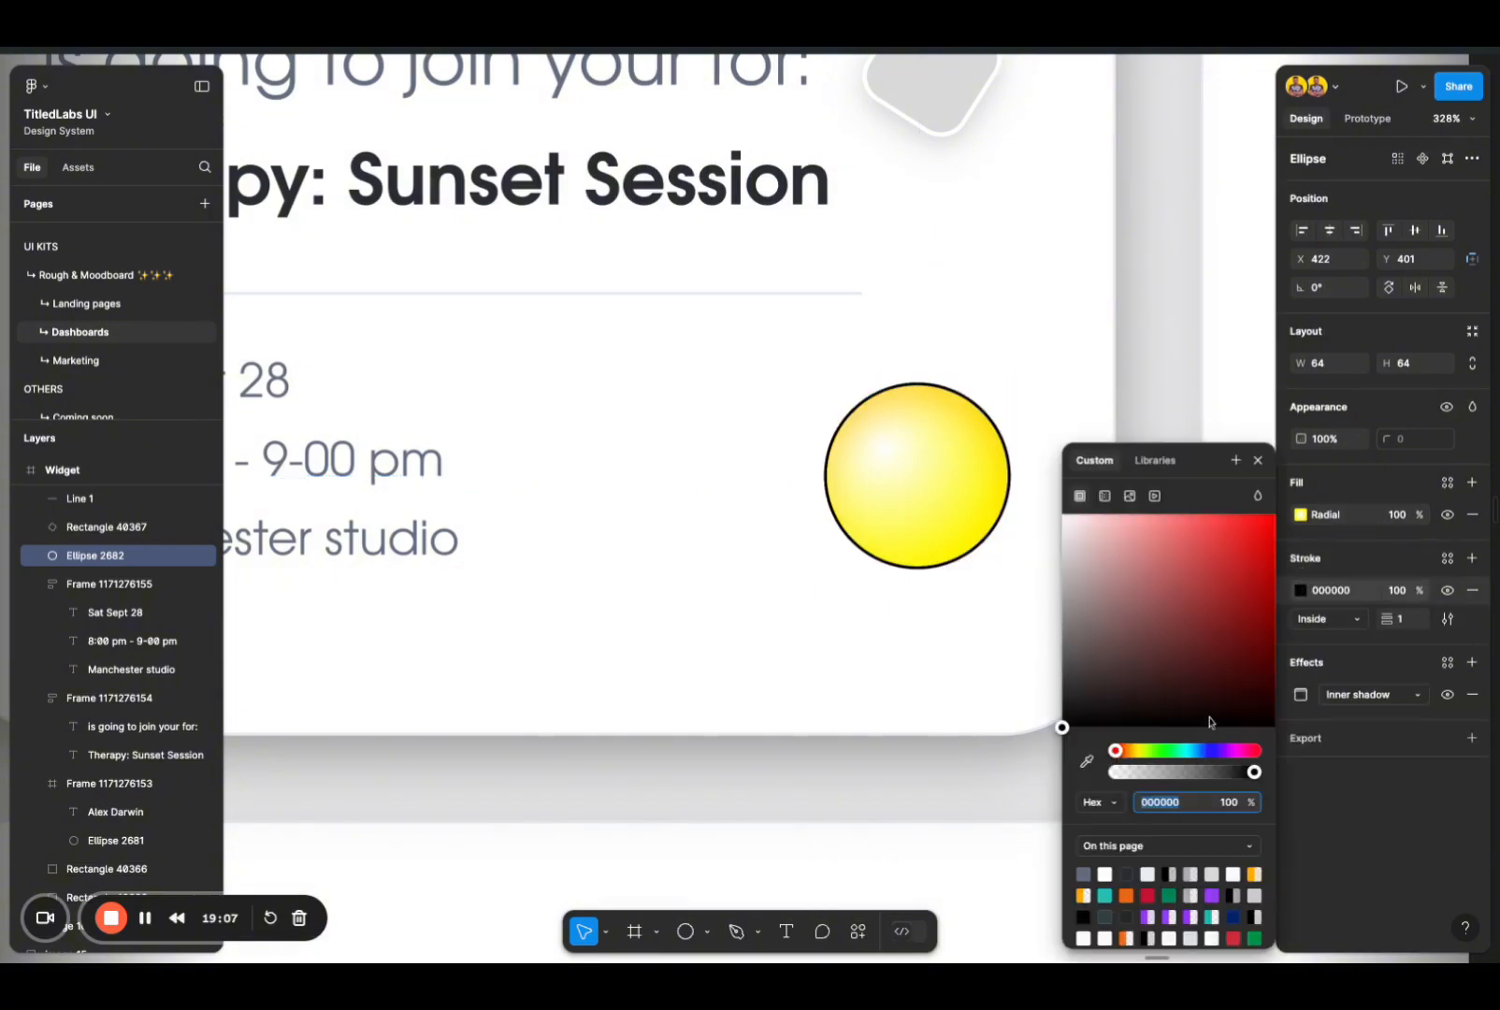
left_click(1258, 873)
left_click(954, 822)
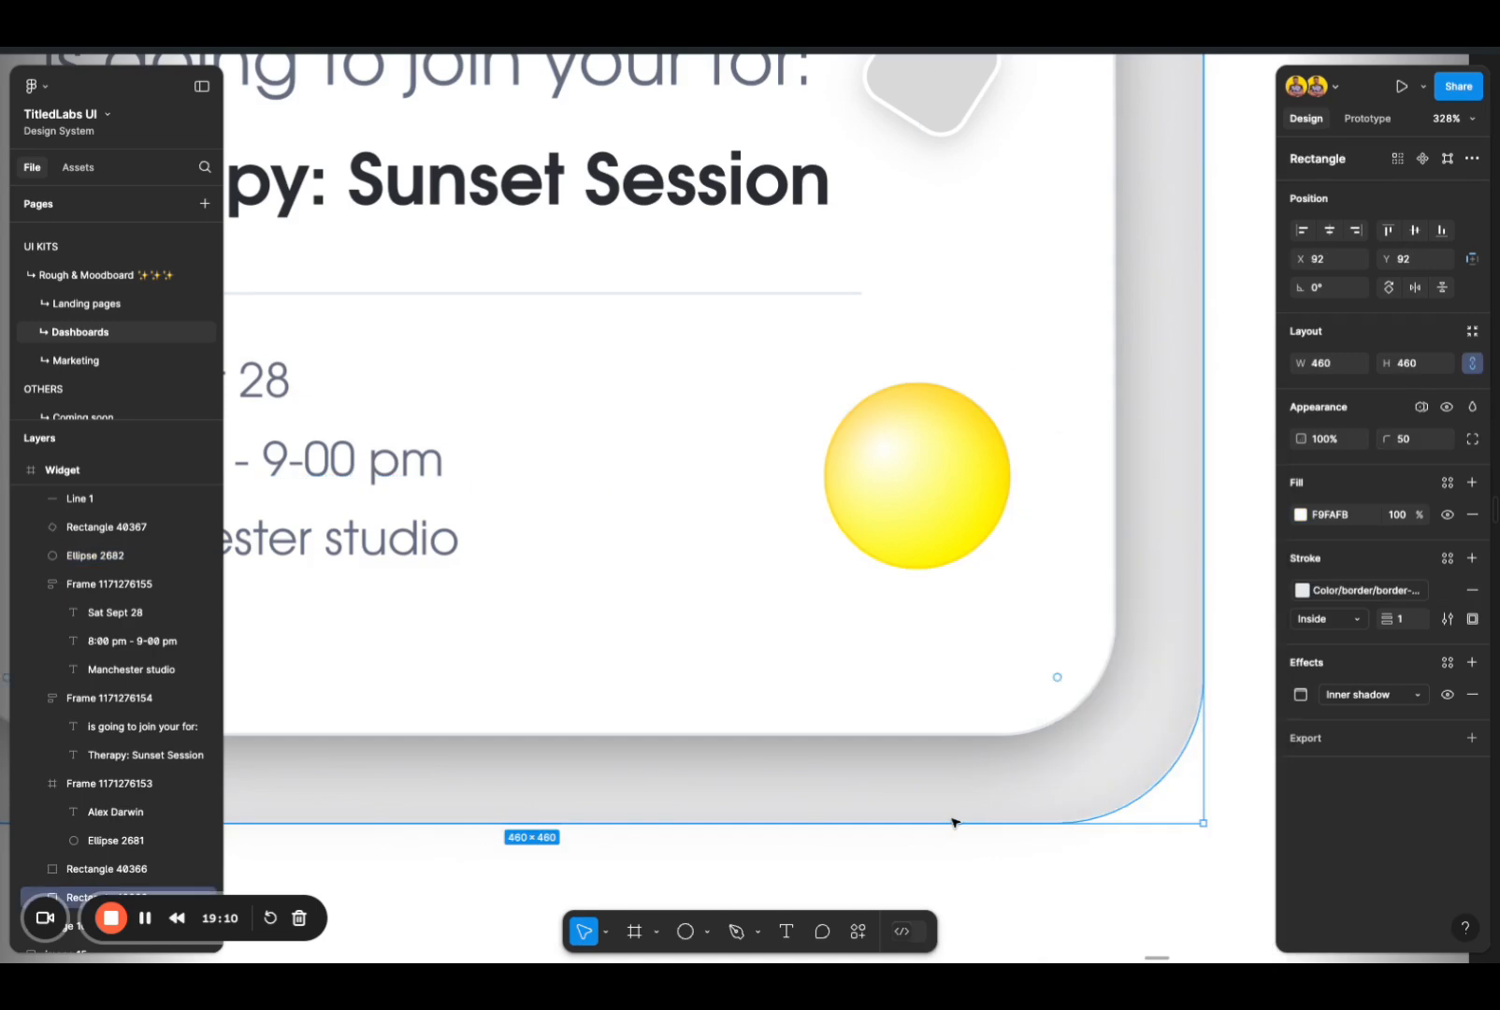
key("ctrl+z")
key("ctrl+z")
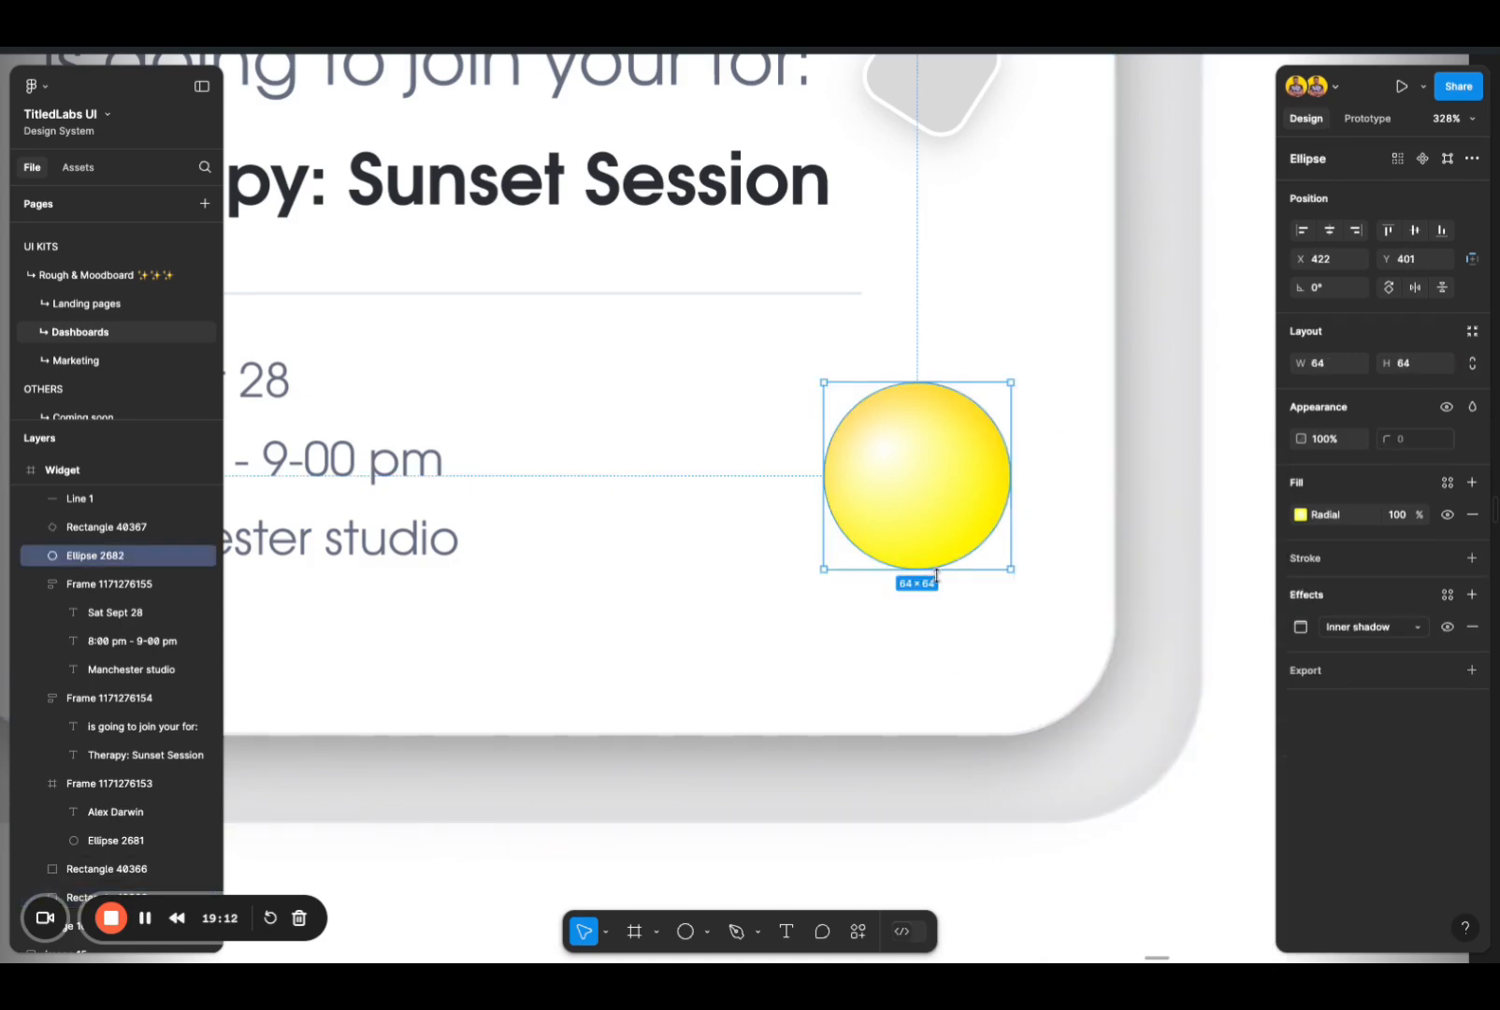
Step: Duplicate the yellow circle, place the copy at Y 406 and change its inner shadow to a layer blur
key("ctrl+d")
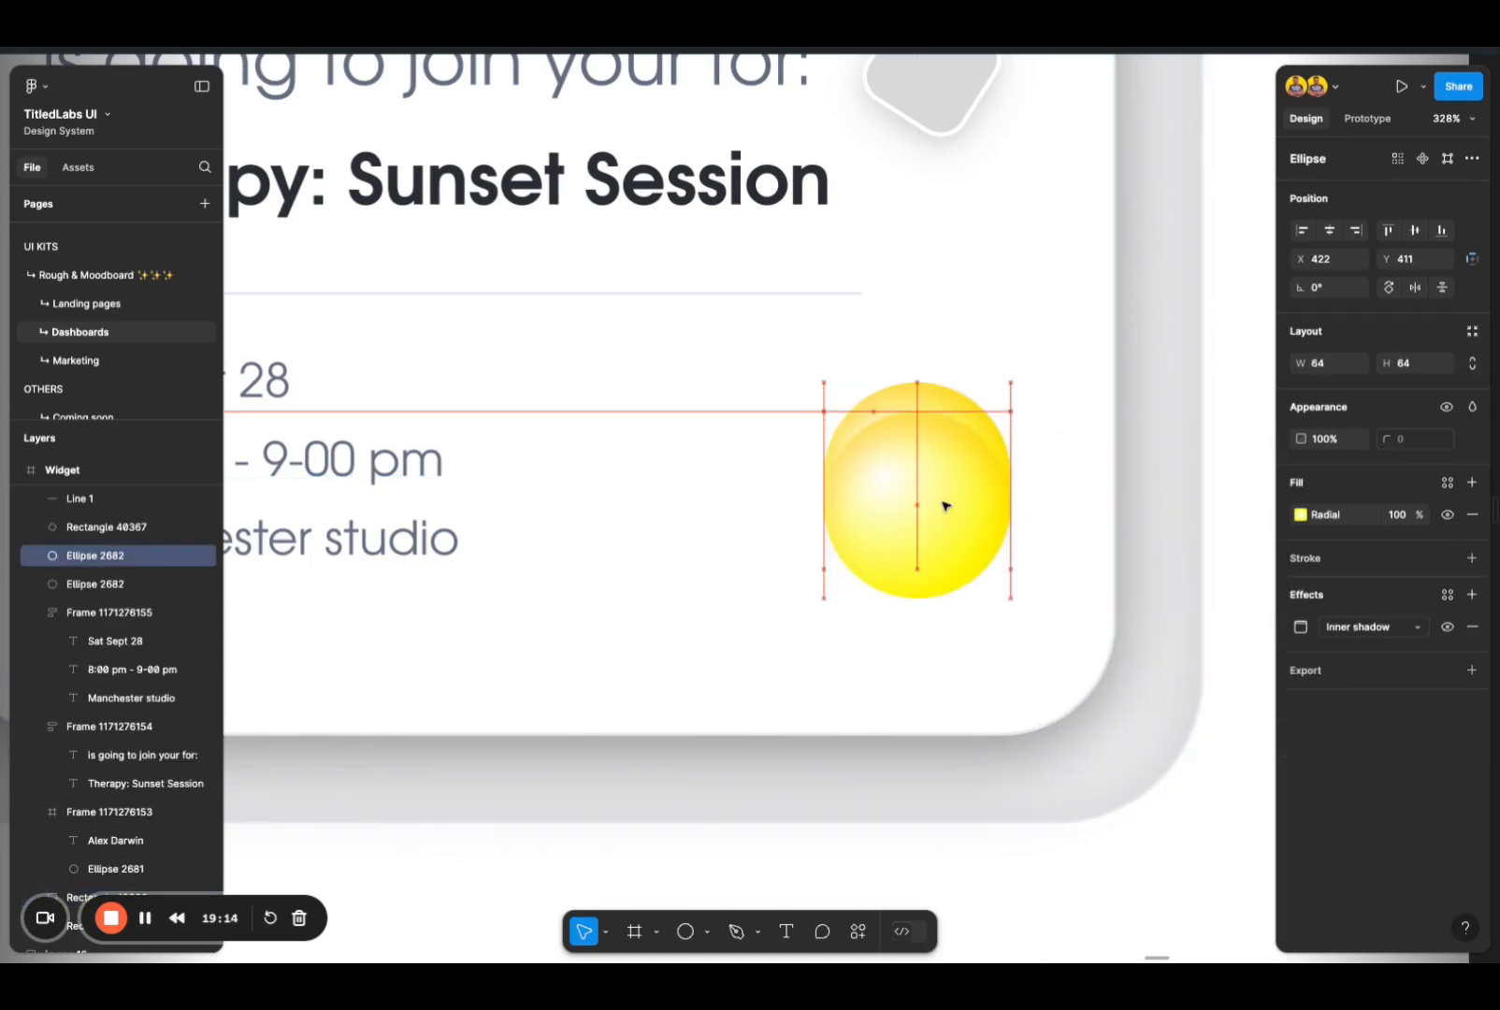
key("shift+Down")
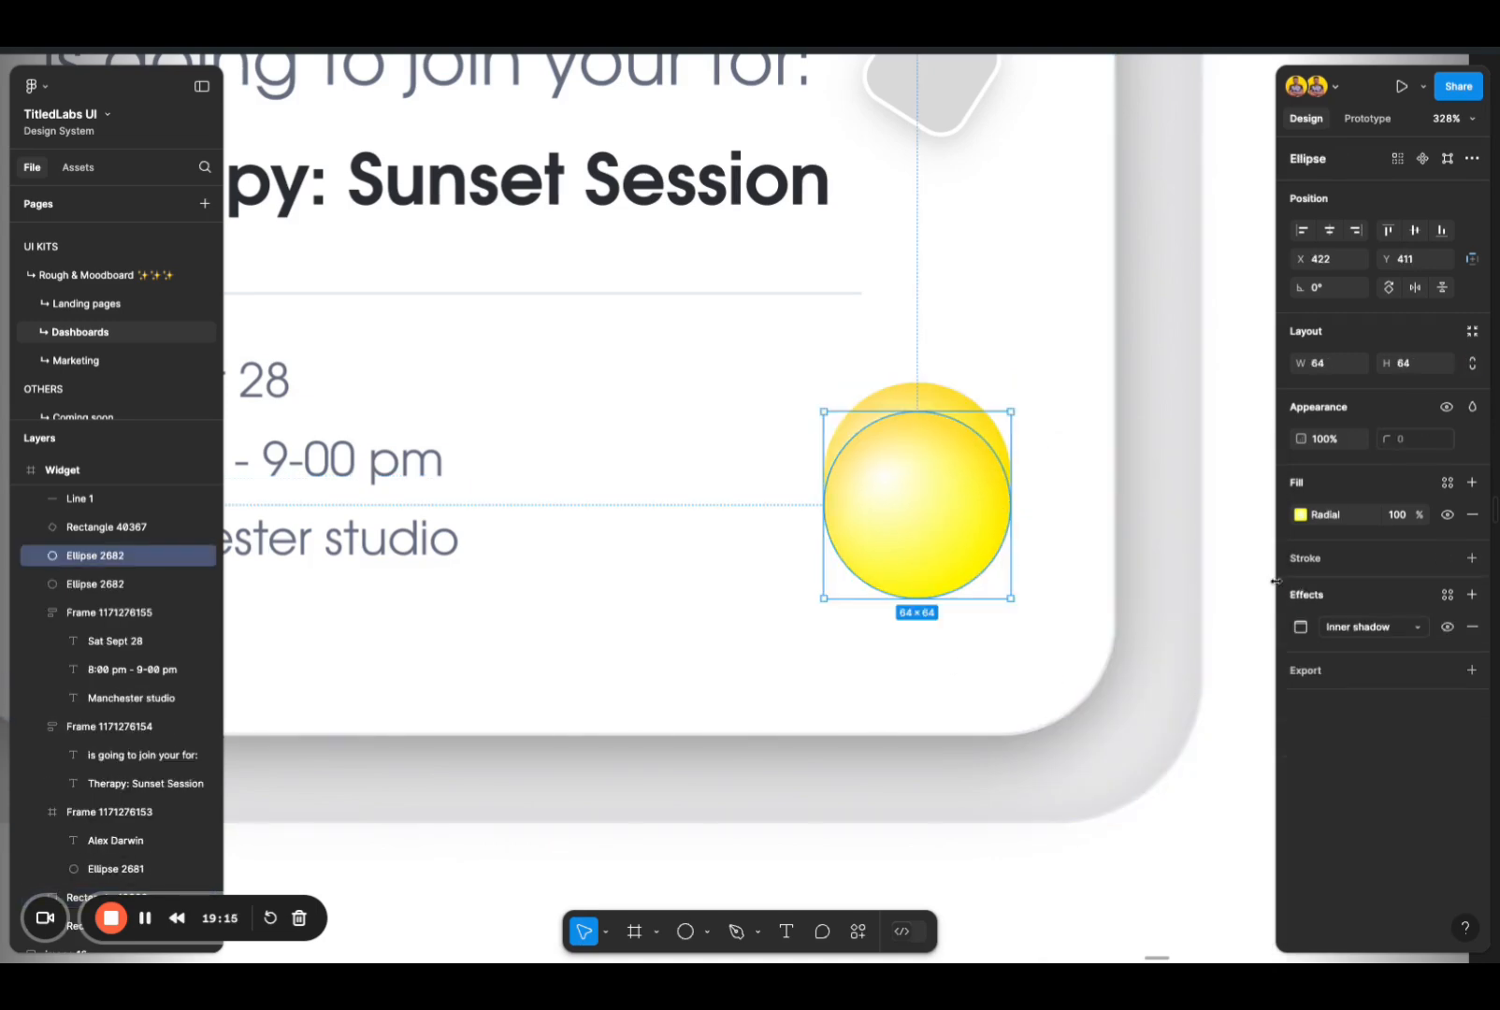
left_click(1345, 627)
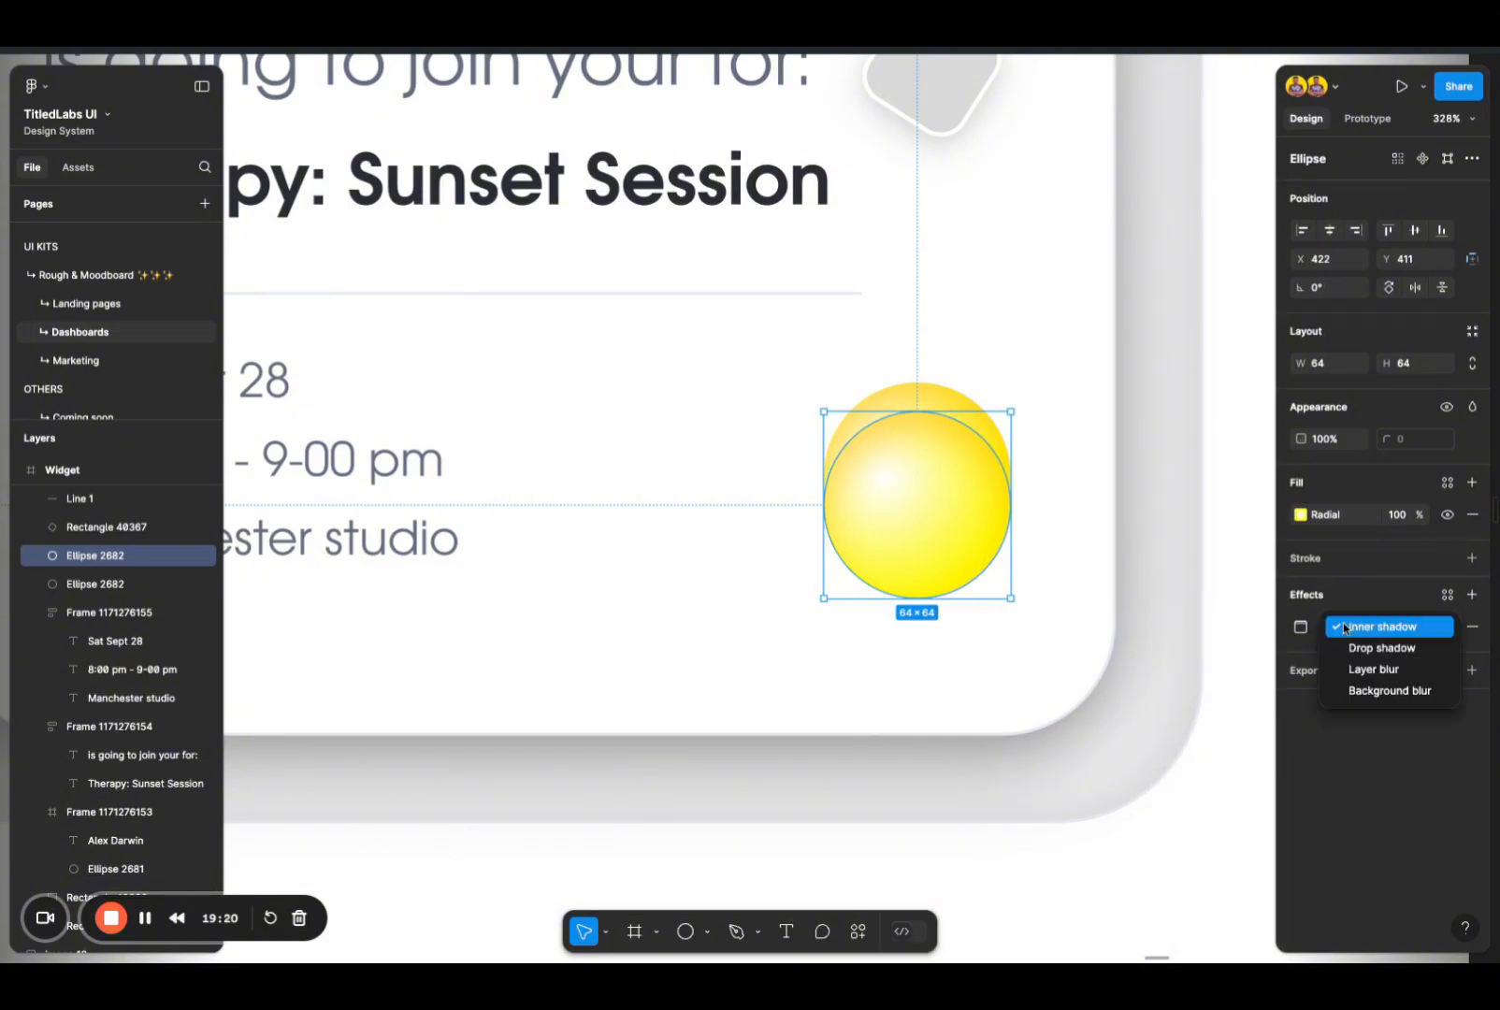
left_click(1385, 670)
key("Up")
key("Up")
key("Up")
key("Up")
key("Up")
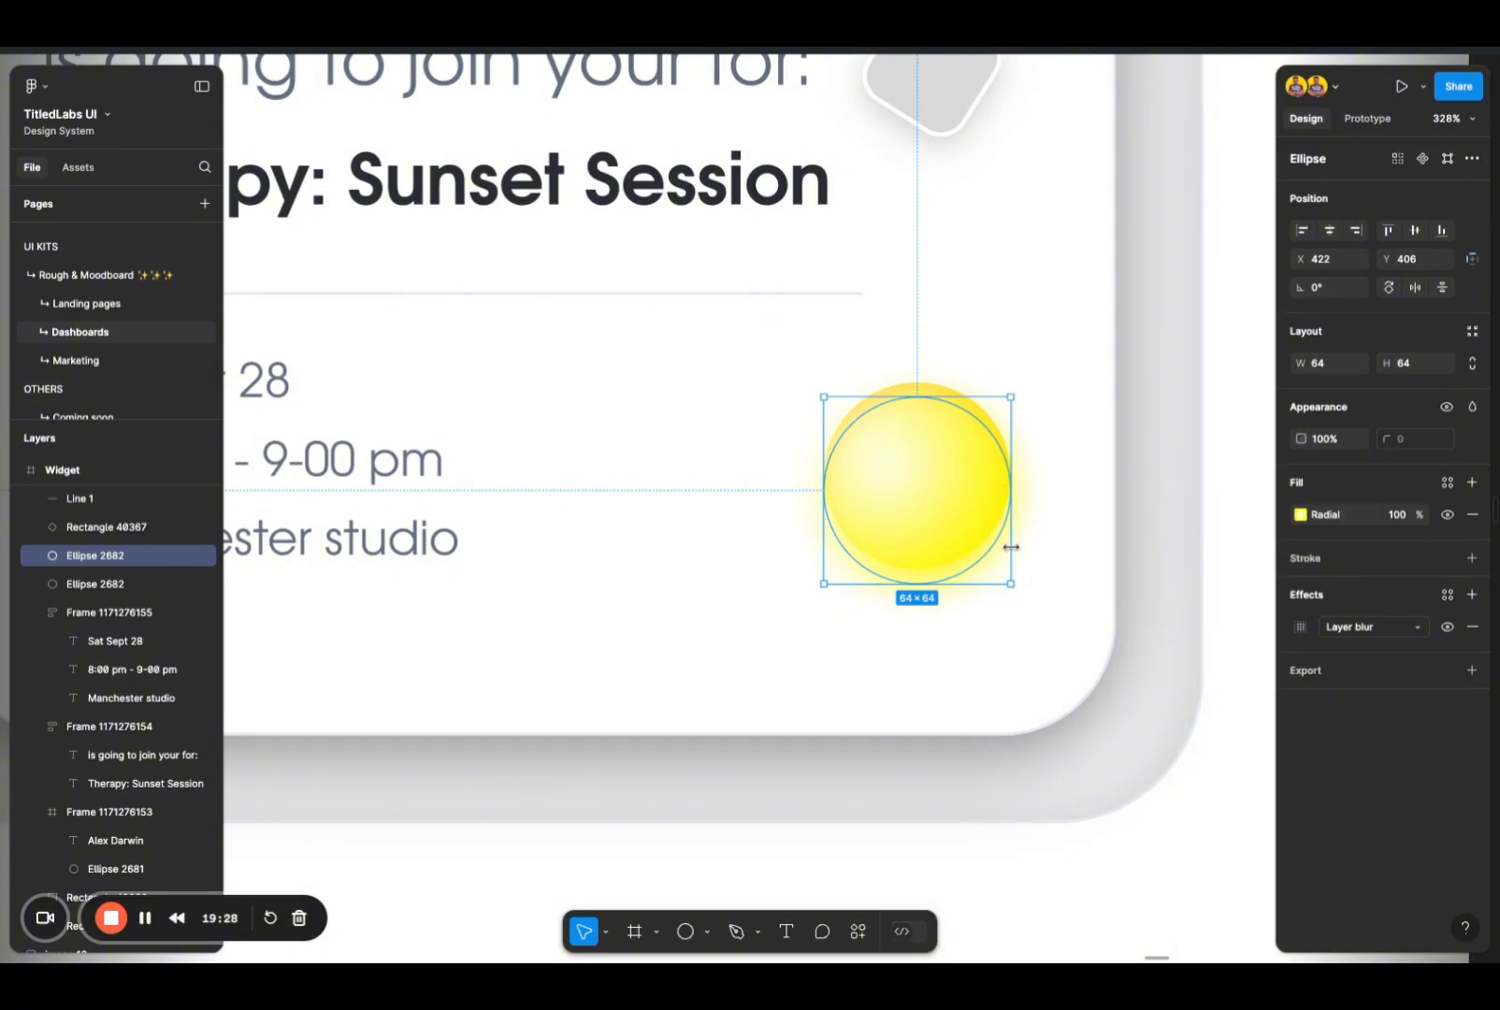
Step: Enlarge the blurred circle copy to about 73 × 73 around the original and lower its fill opacity to 40%
left_click_drag(1011, 548, 971, 536)
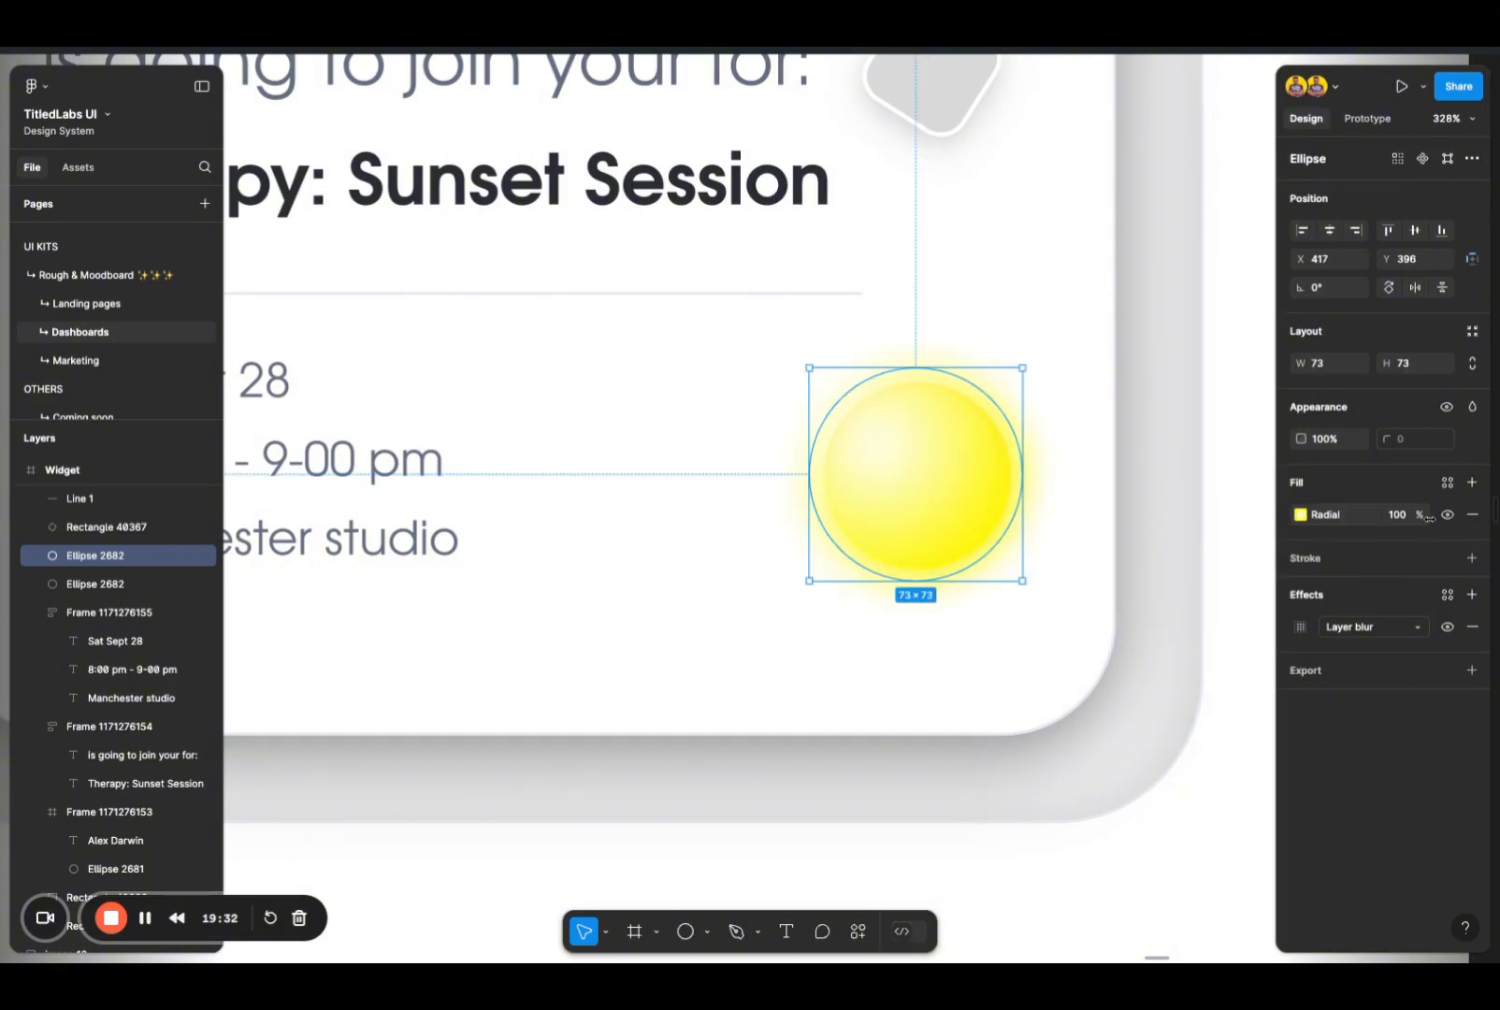
left_click(1397, 516)
type("90")
key("Return")
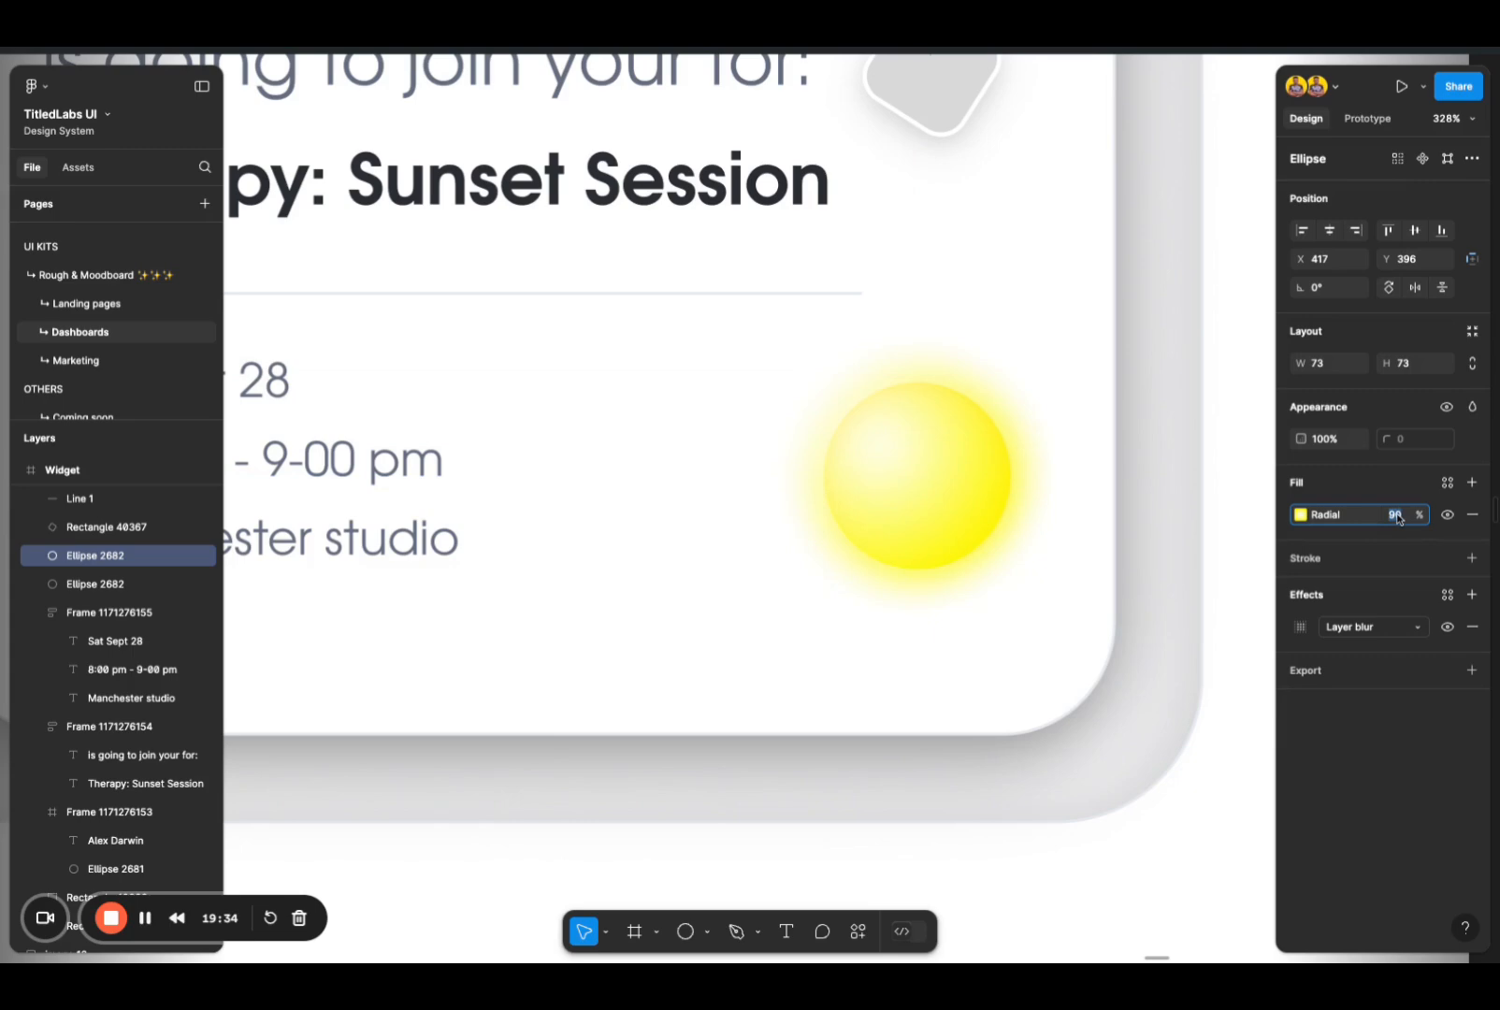
key("shift+Down")
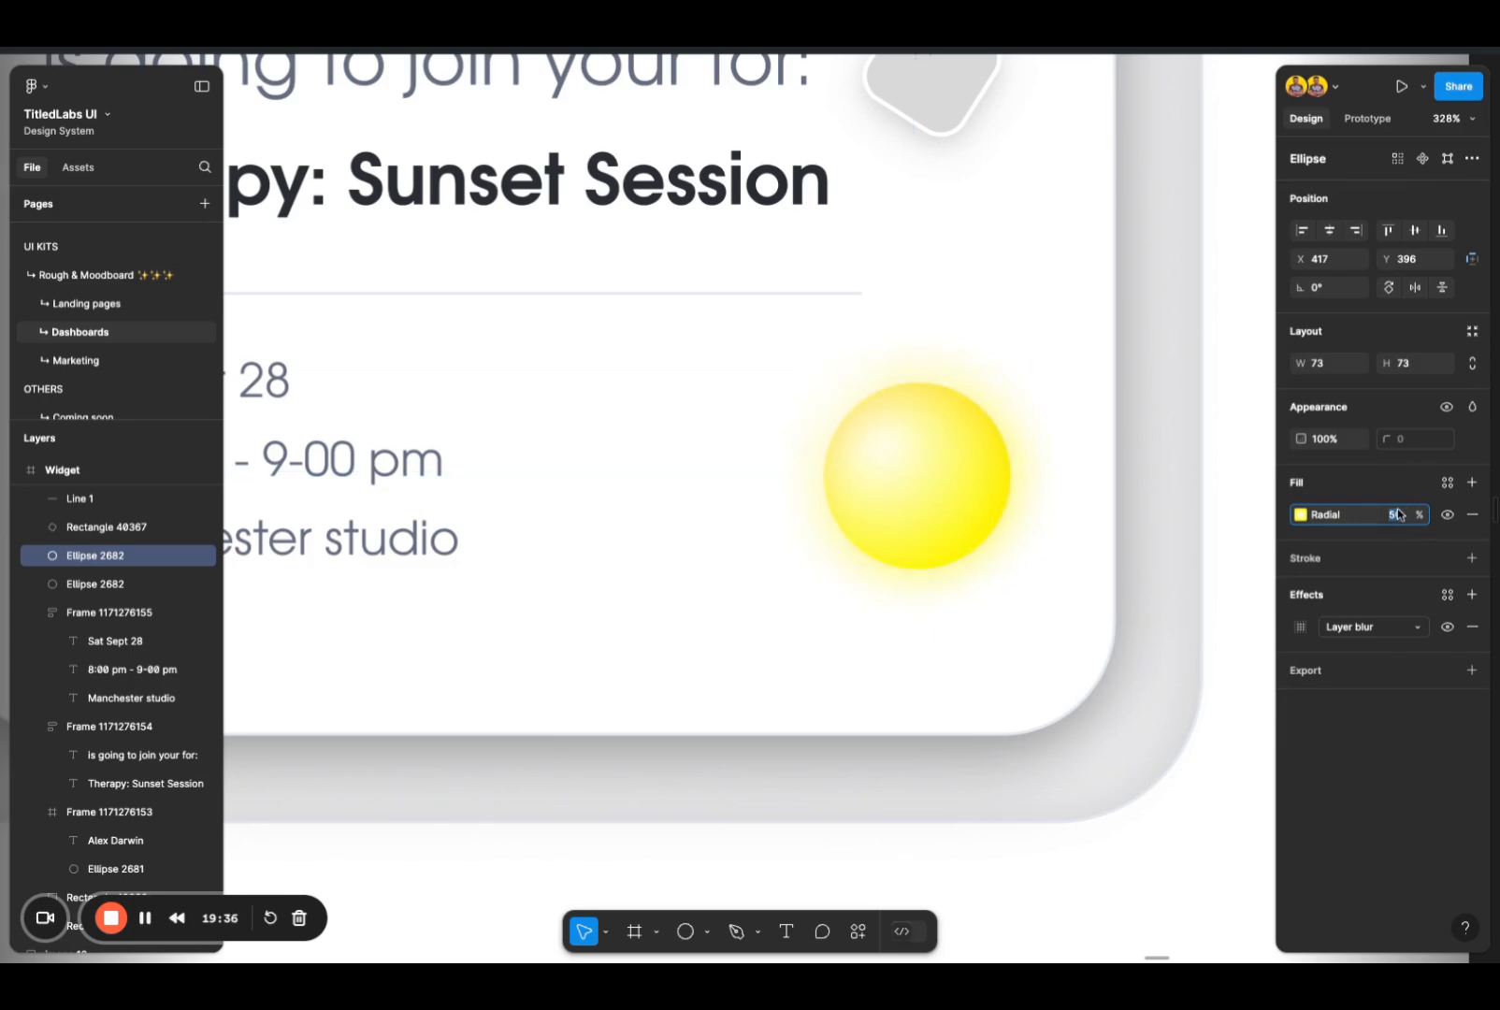
left_click(1169, 619)
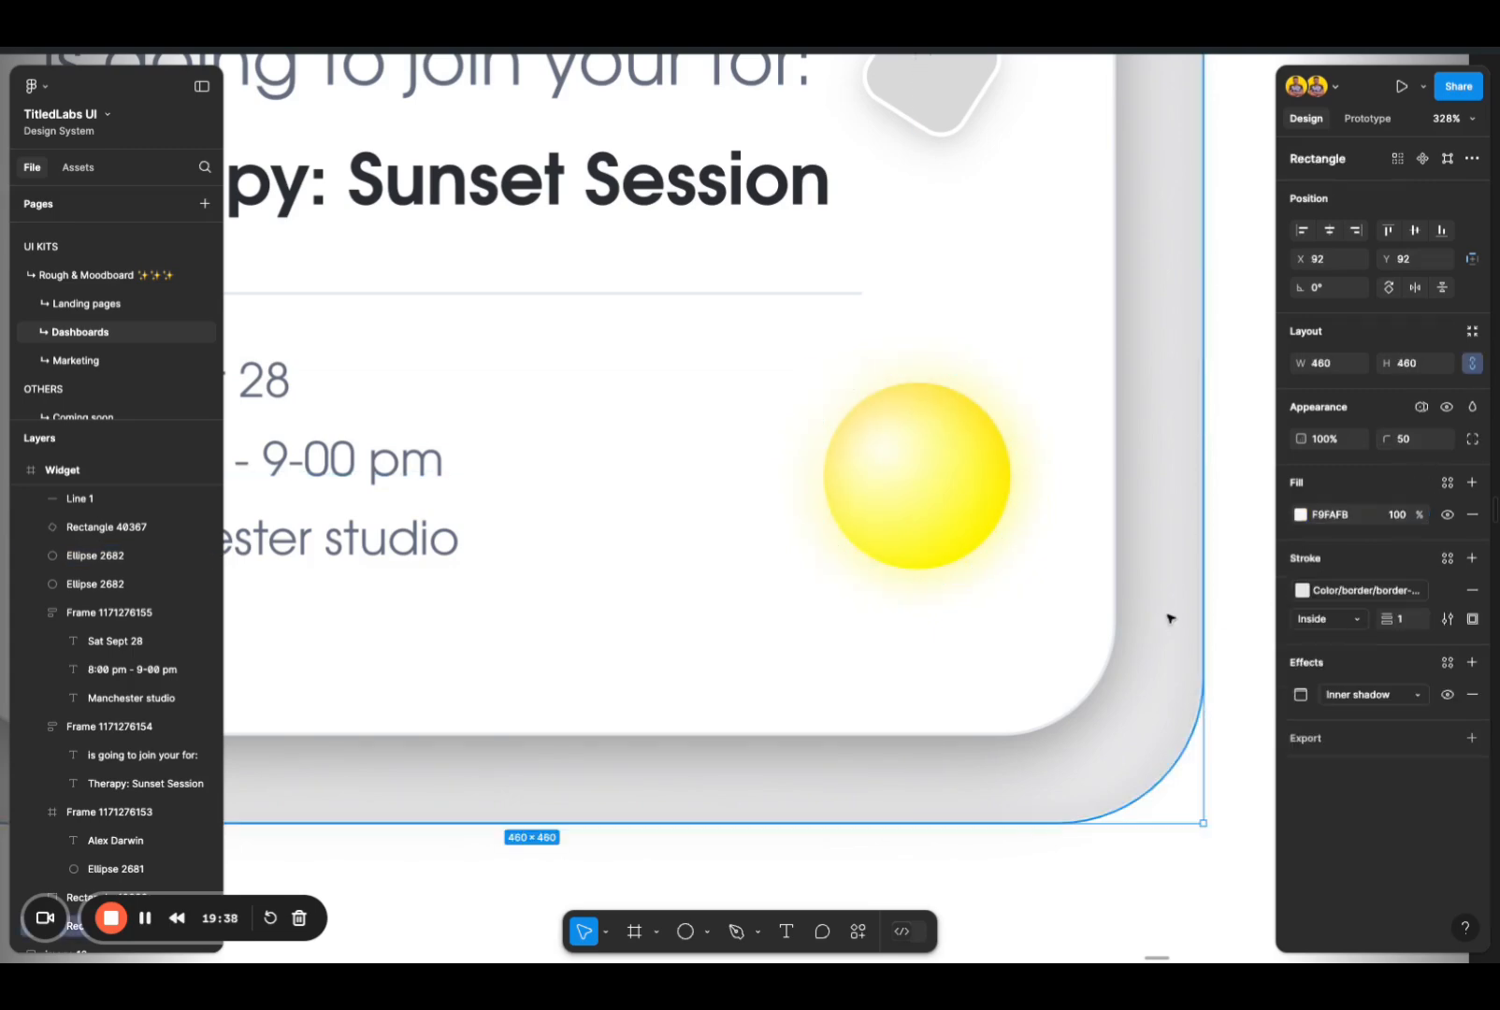
Step: Offset the blurred glow circle slightly down and to the right, to X 422, Y 400
scroll(1170, 618, "down", 5)
scroll(1169, 619, "up", 3)
scroll(1170, 619, "right", 2)
left_click(996, 690)
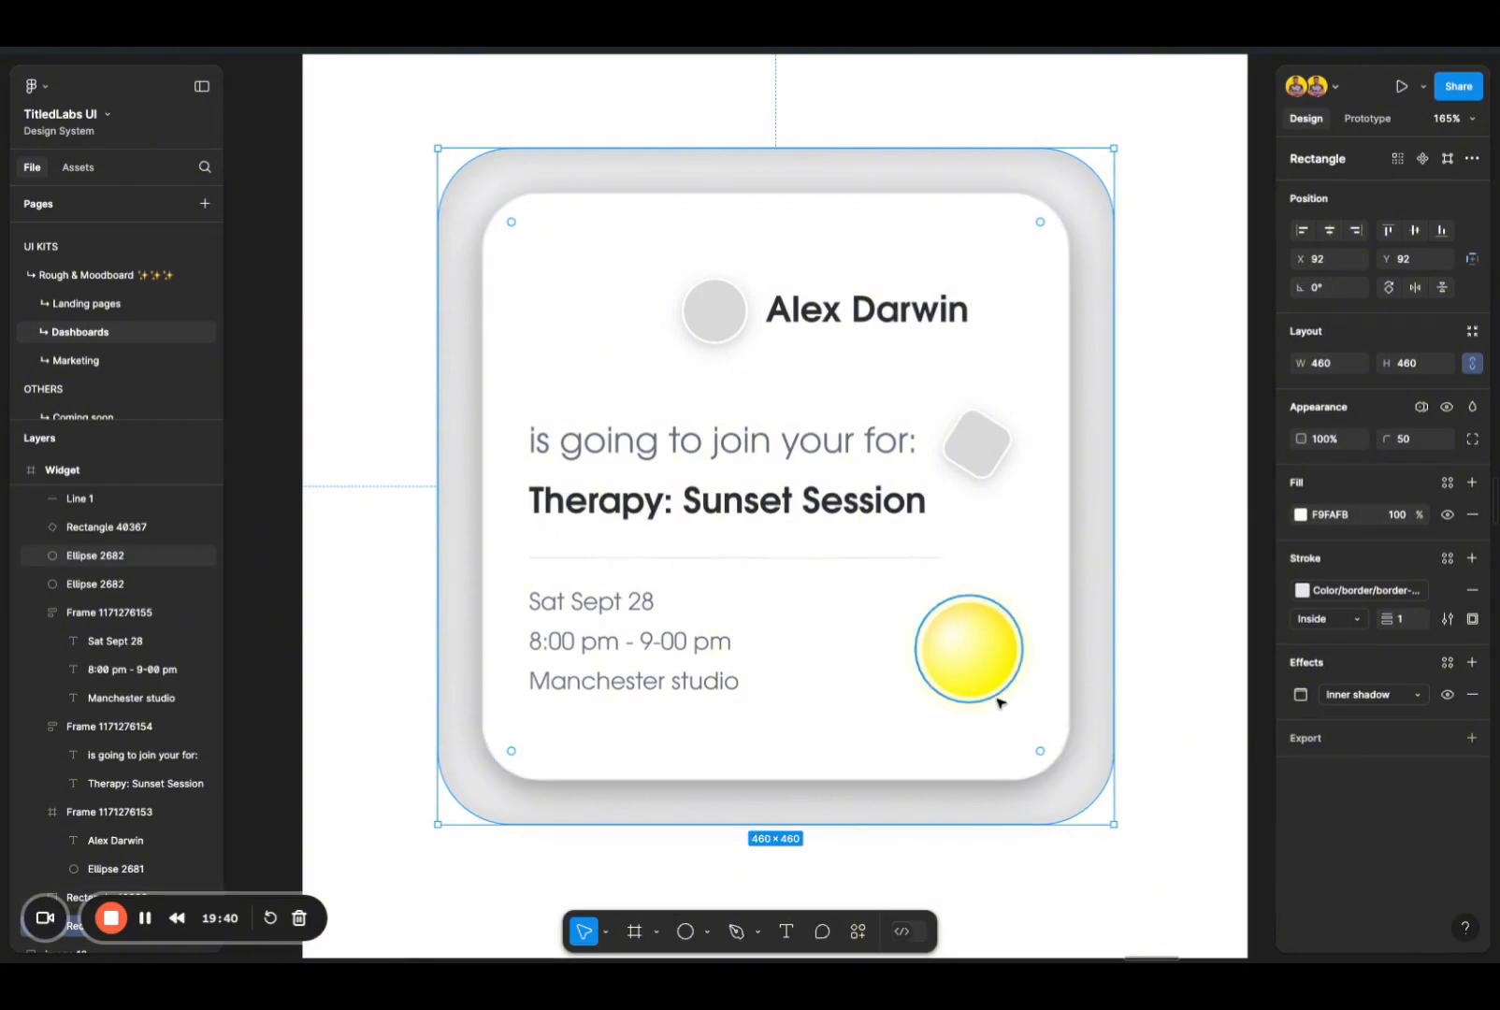
left_click_drag(974, 650, 980, 656)
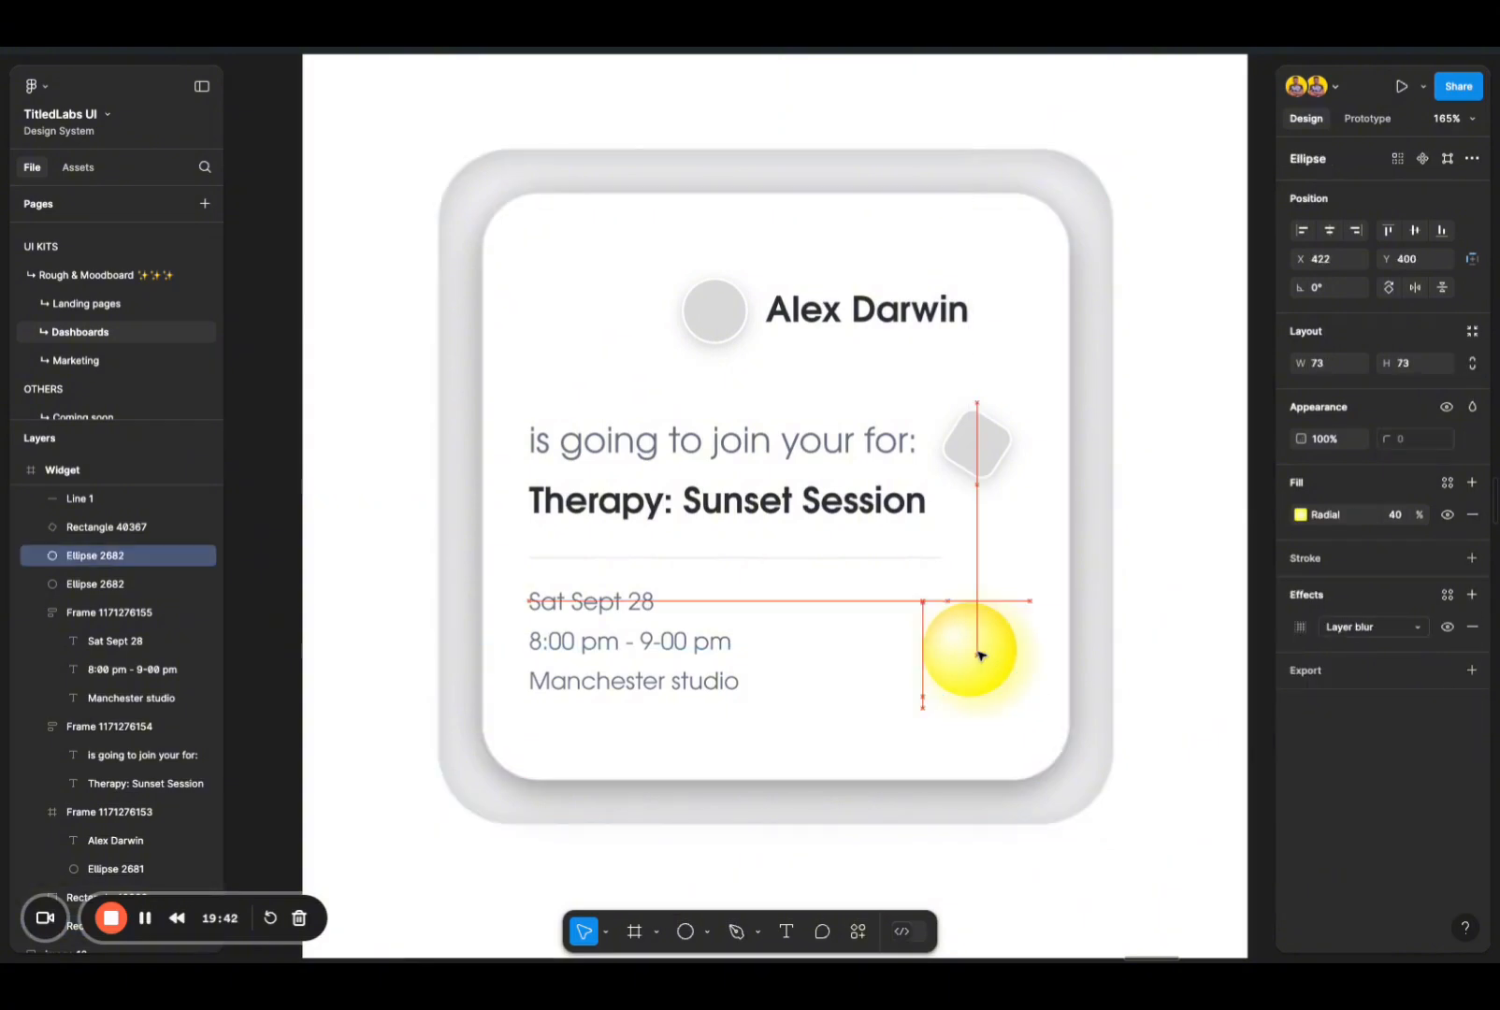
left_click(1096, 659)
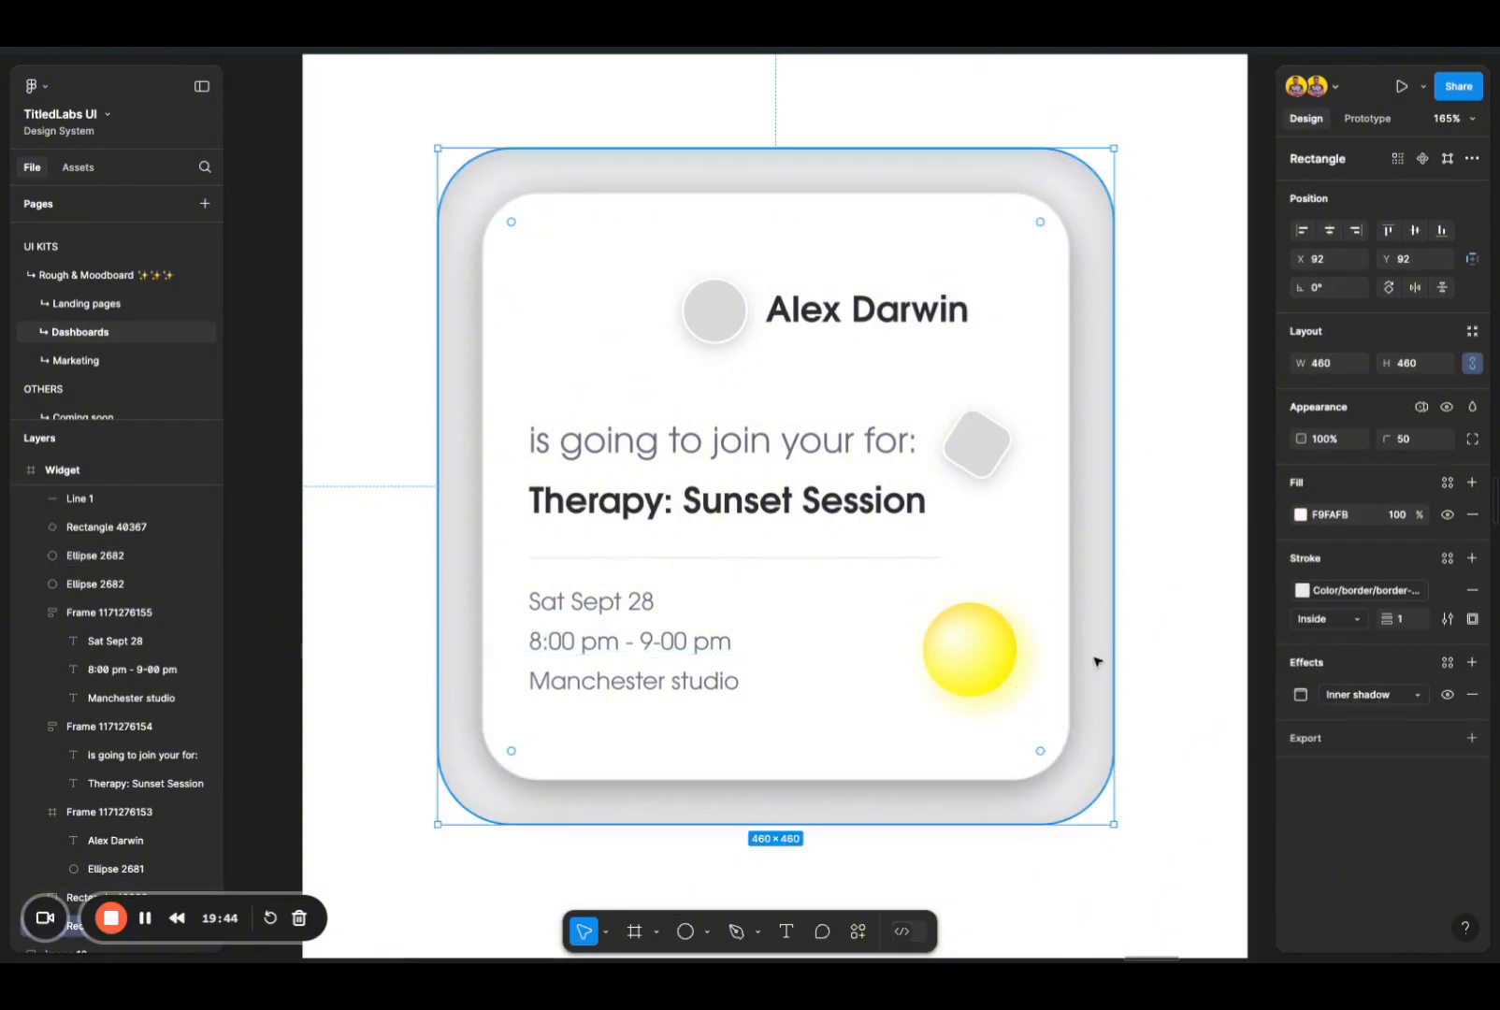
scroll(1096, 659, "down", 3)
scroll(1096, 660, "left", 1)
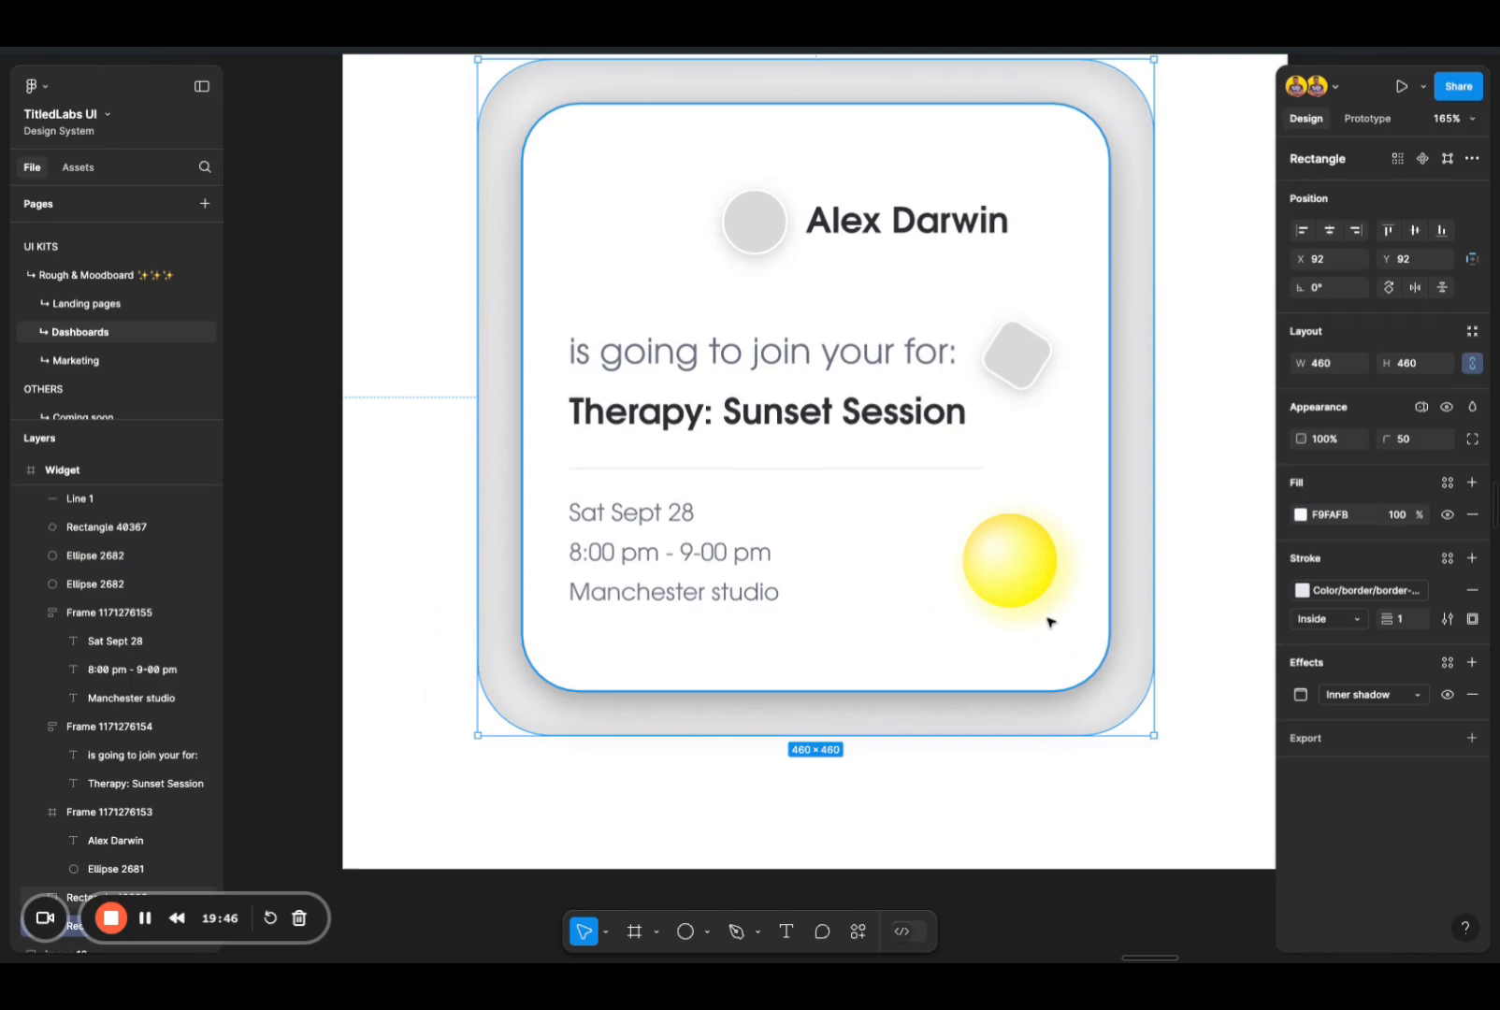
left_click(1156, 562)
left_click(1178, 552)
scroll(1180, 552, "down", 5)
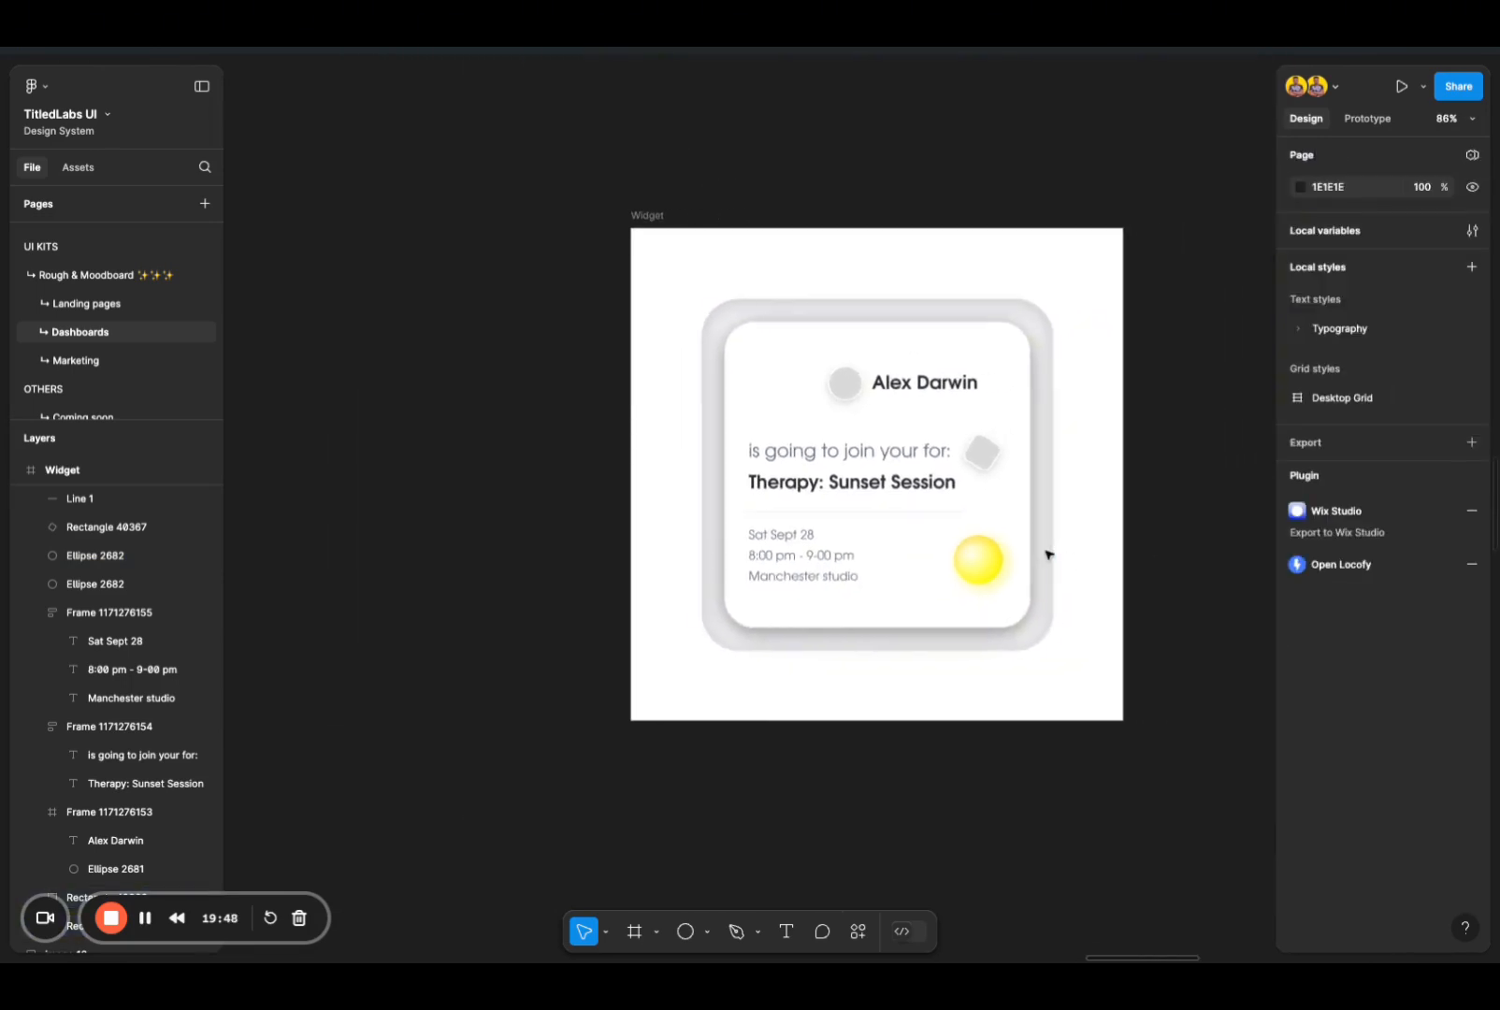
scroll(1048, 555, "up", 5)
scroll(1022, 428, "up", 3)
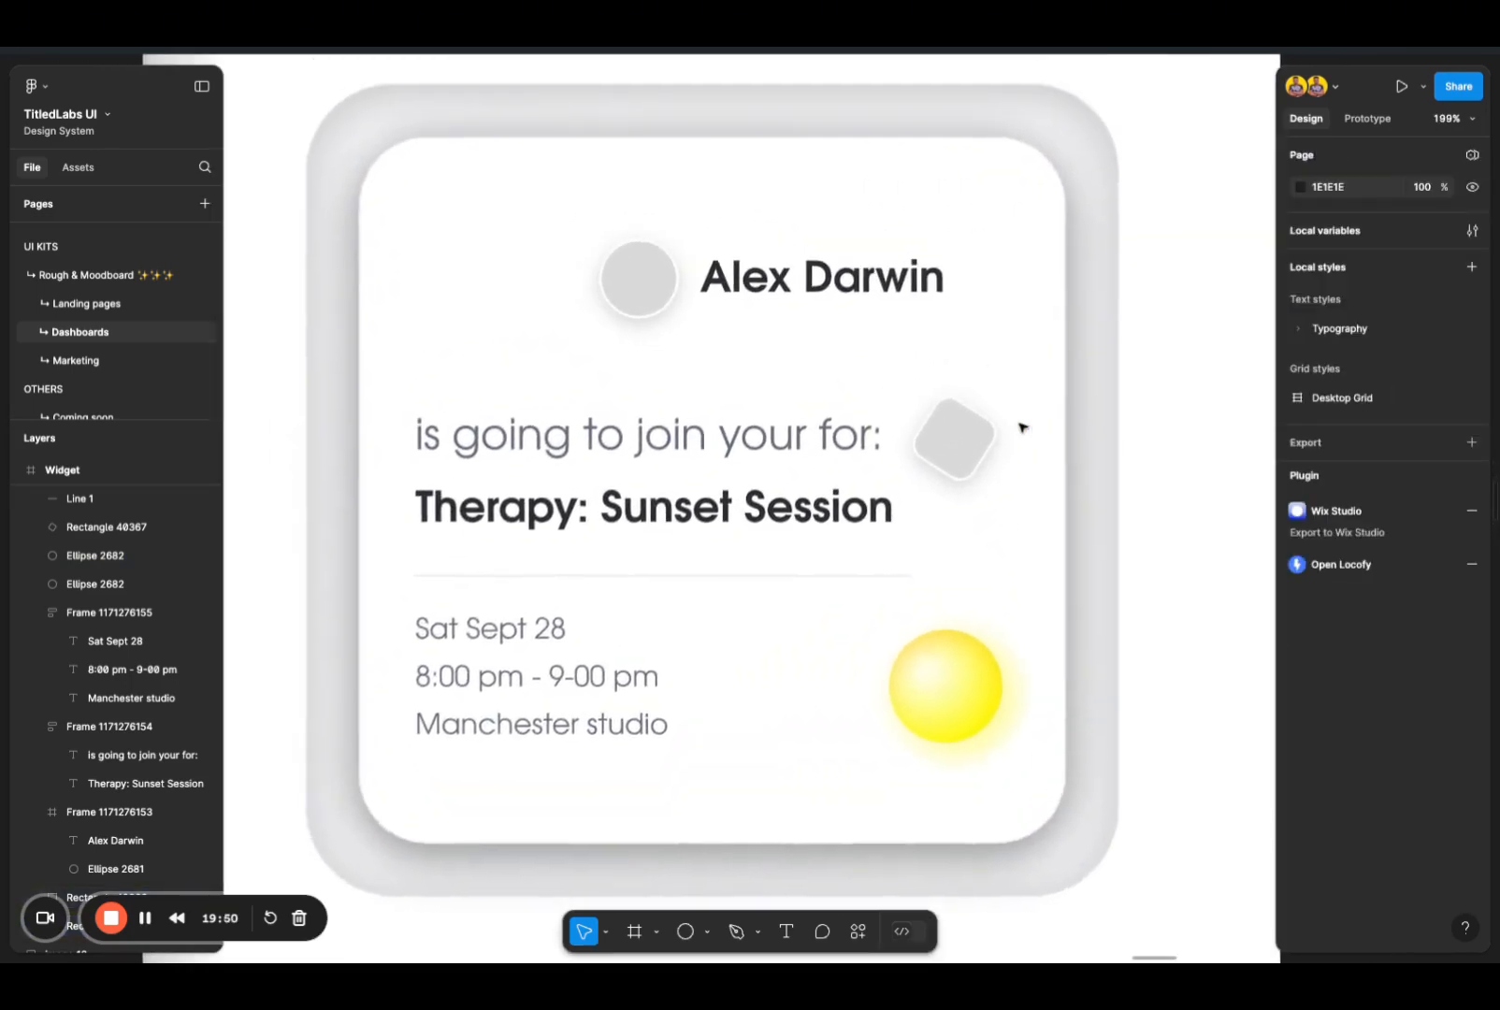
Step: Launch the saved Pexels plugin for the small tilted square beside the invitation text
left_click(982, 456)
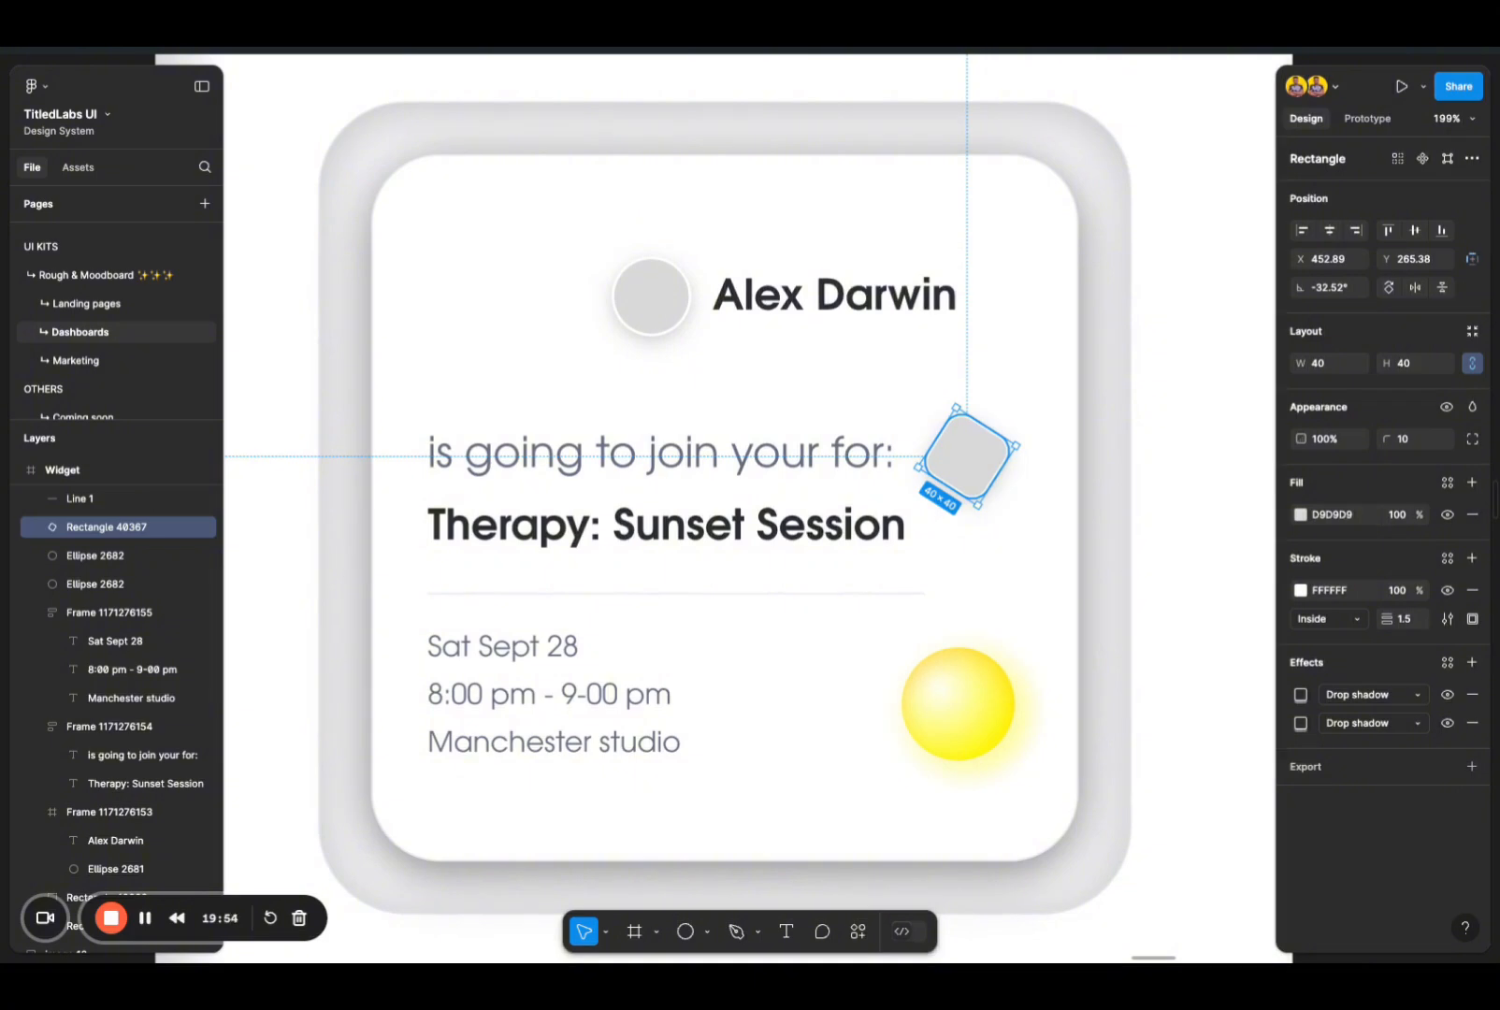
right_click(982, 455)
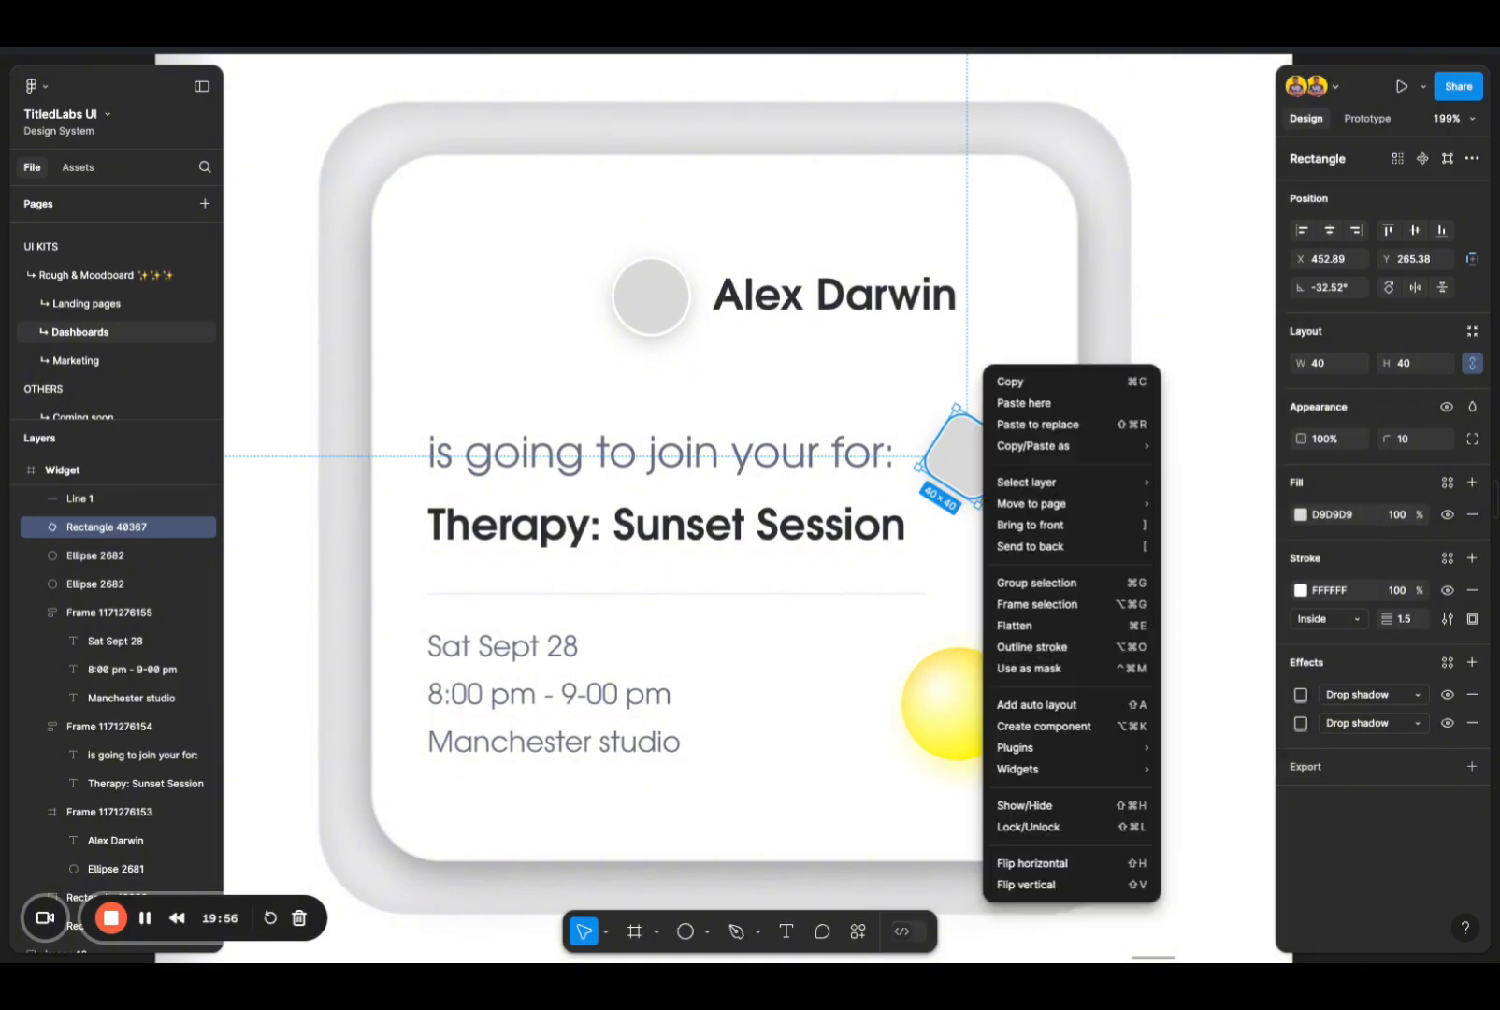
mouse_move(1156, 746)
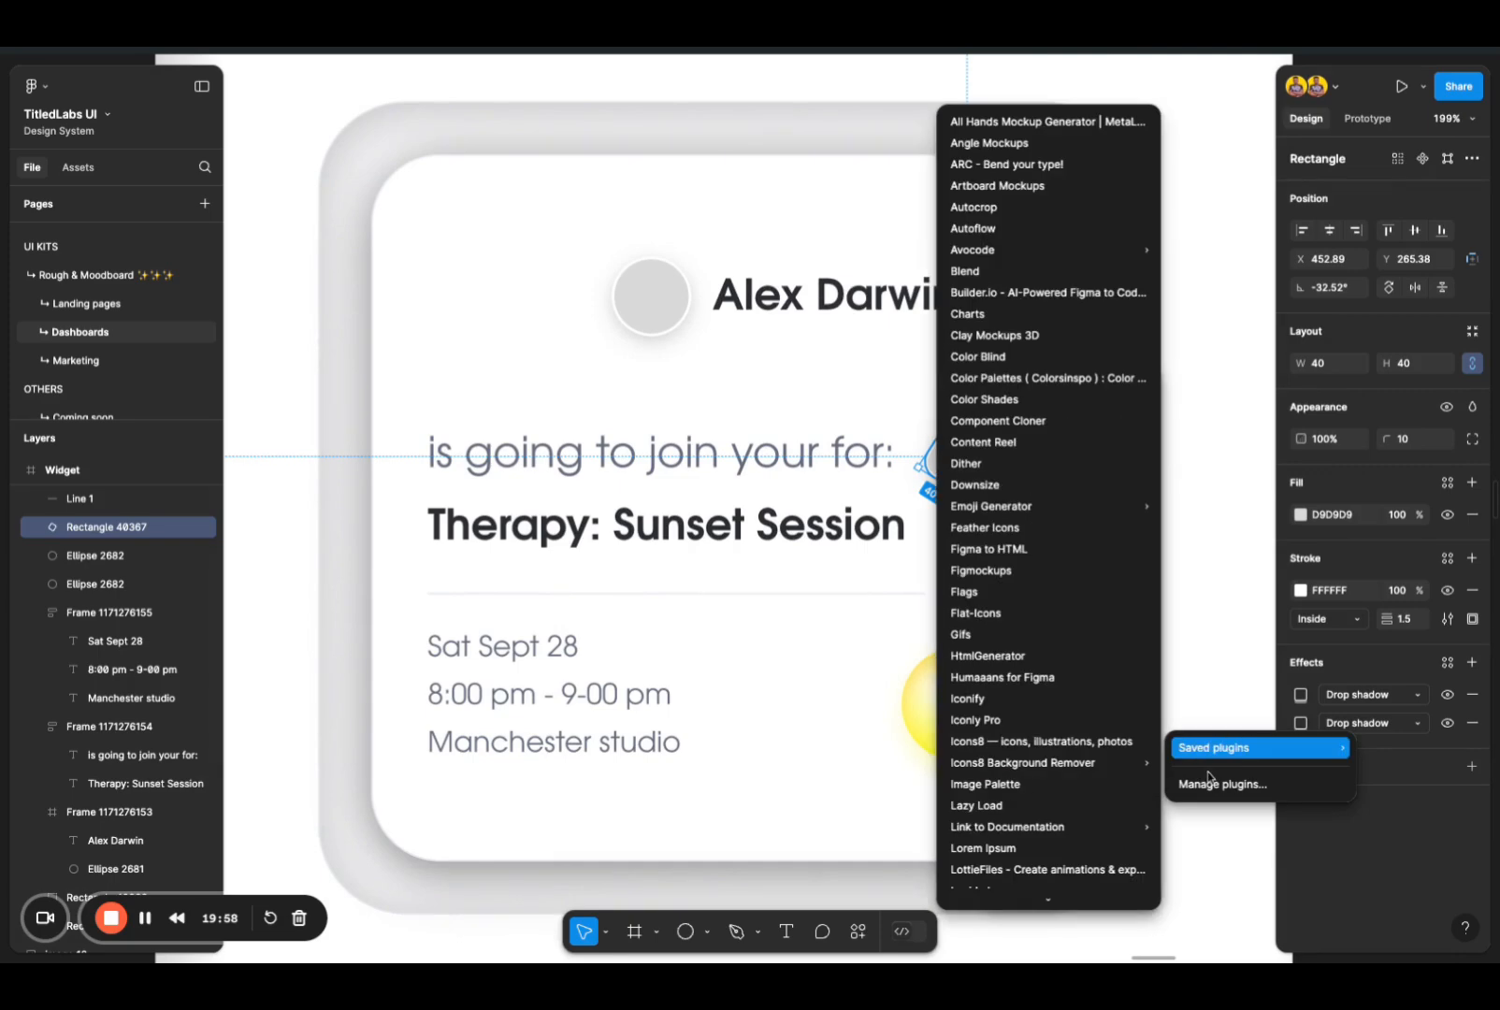
mouse_move(1207, 747)
key("Escape")
right_click(989, 462)
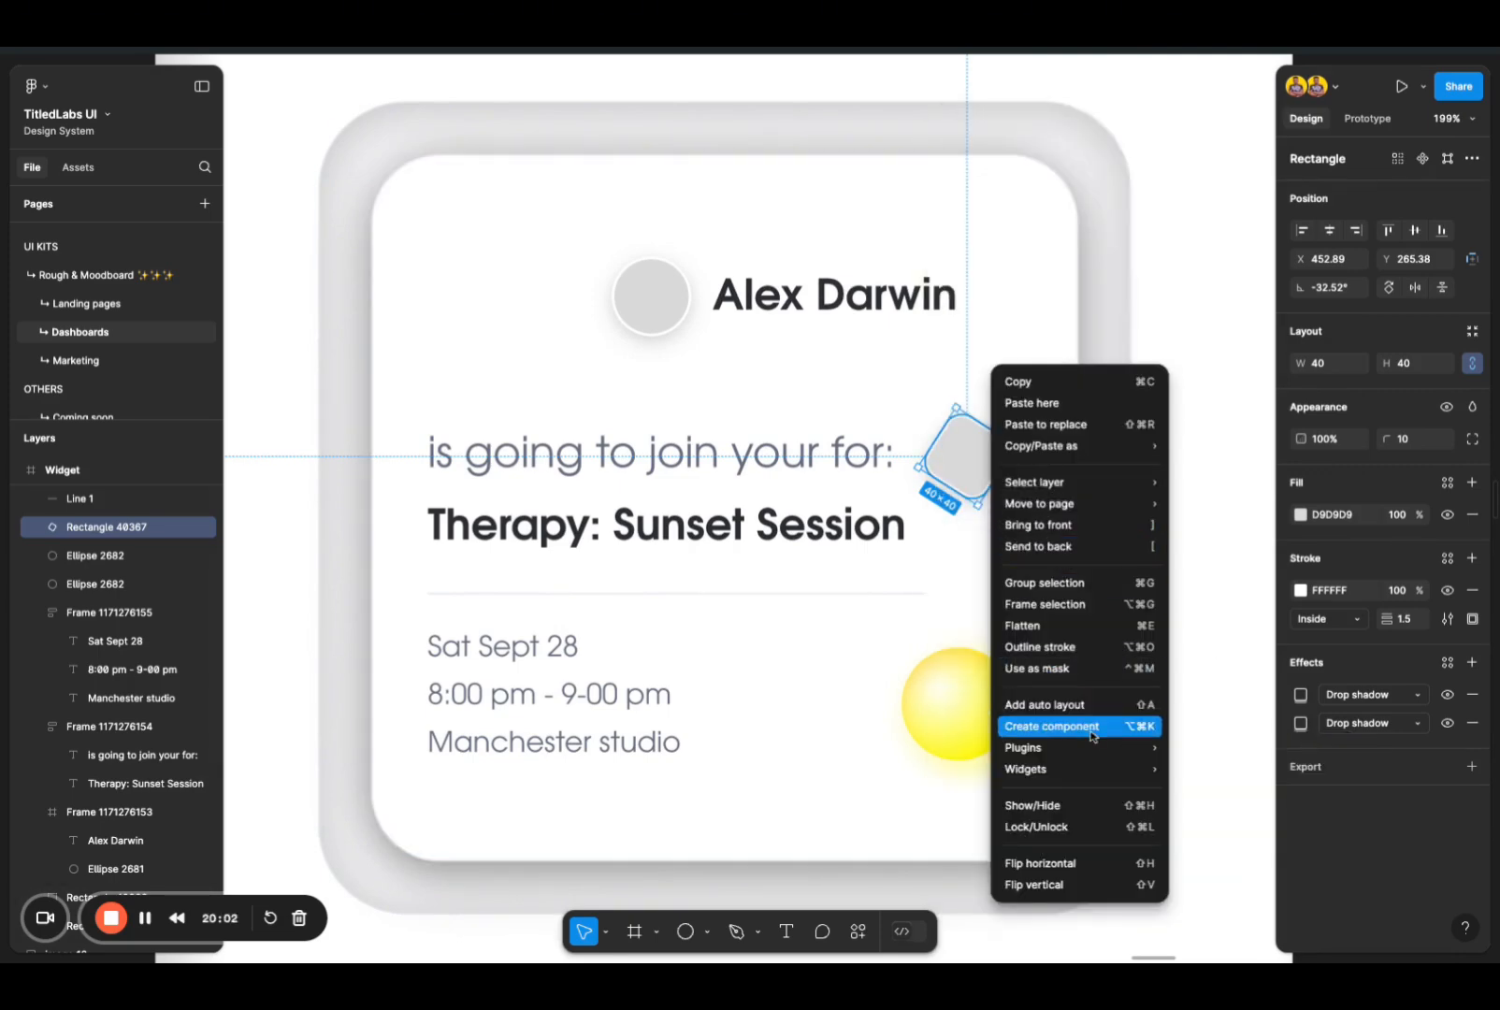
mouse_move(1092, 746)
mouse_move(1209, 748)
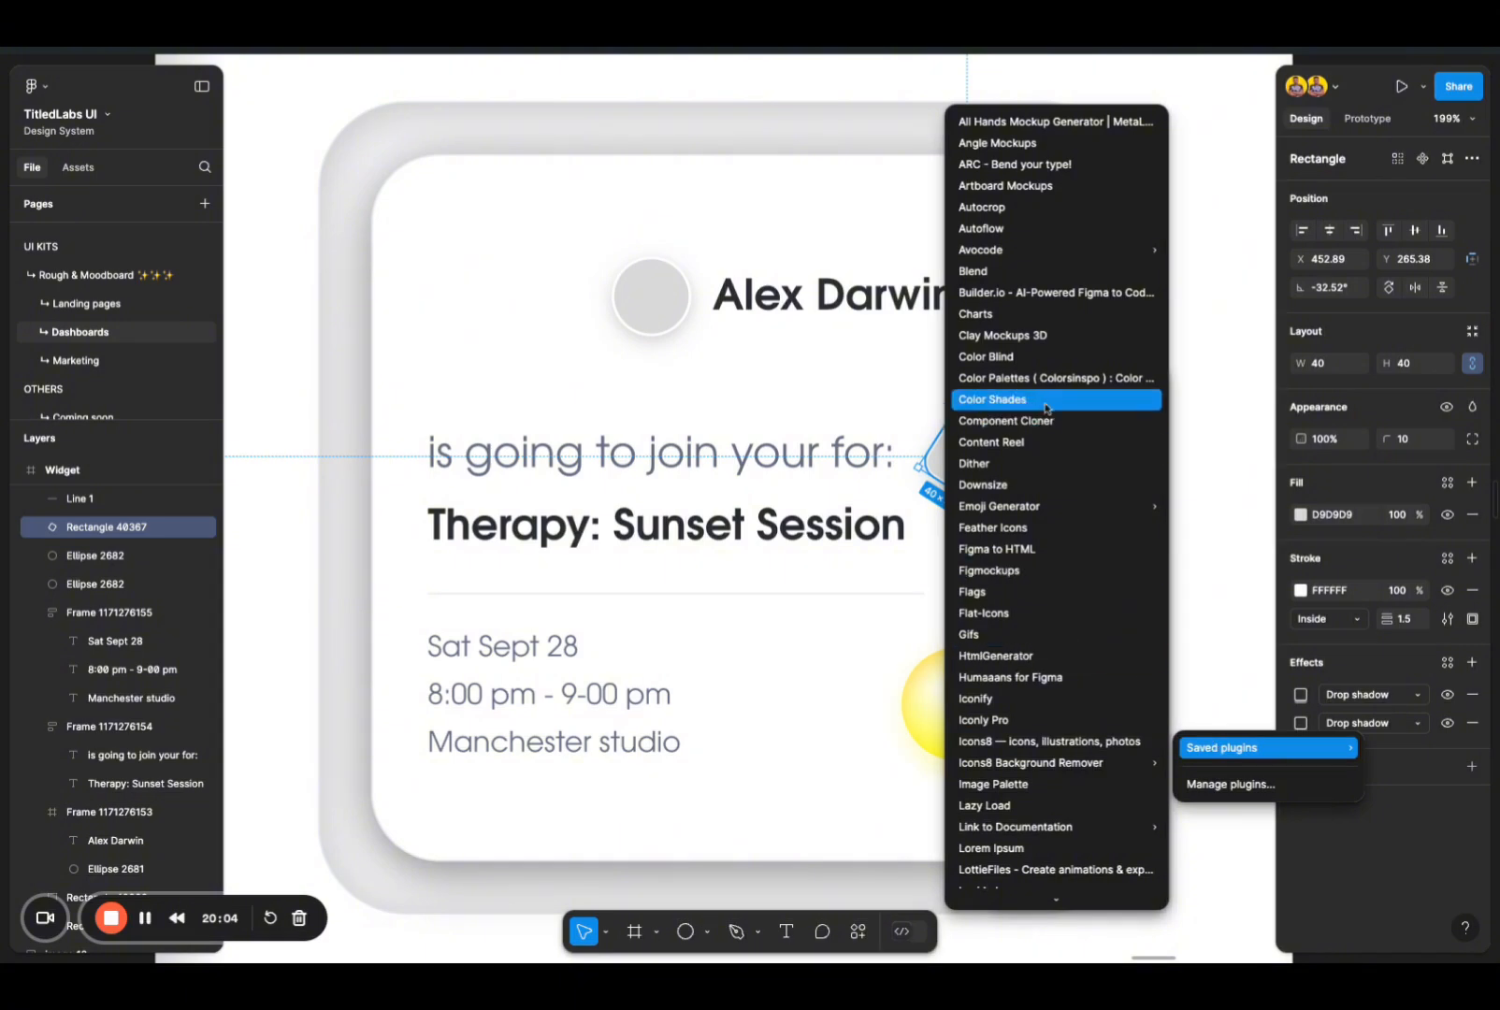
scroll(1045, 809, "down", 5)
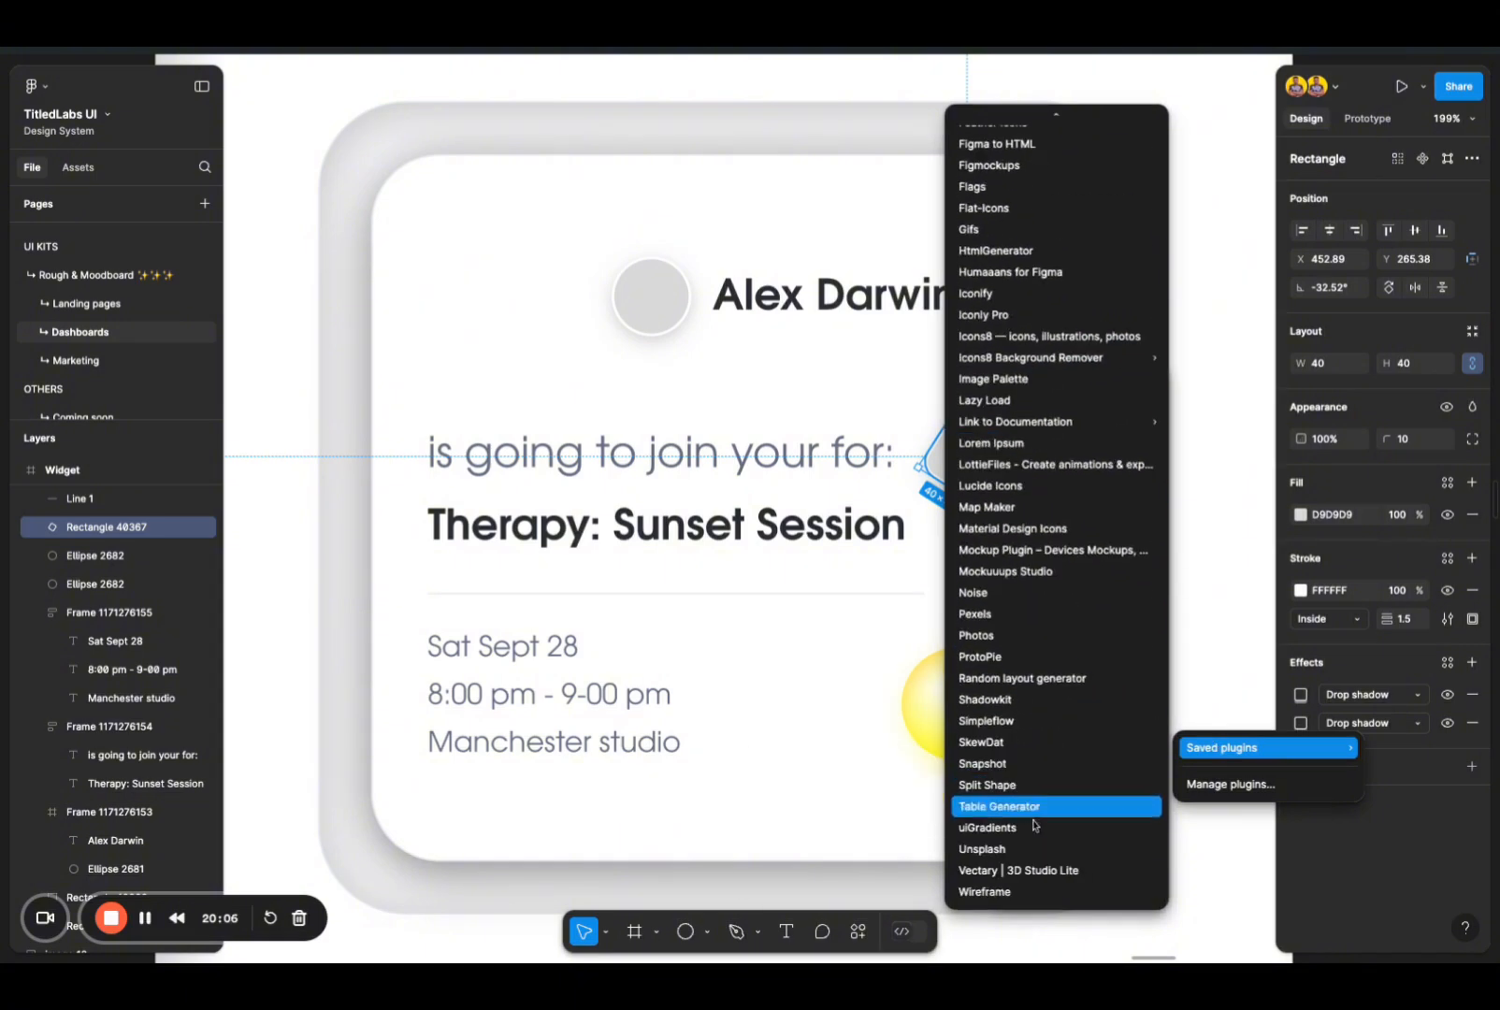
left_click(1029, 624)
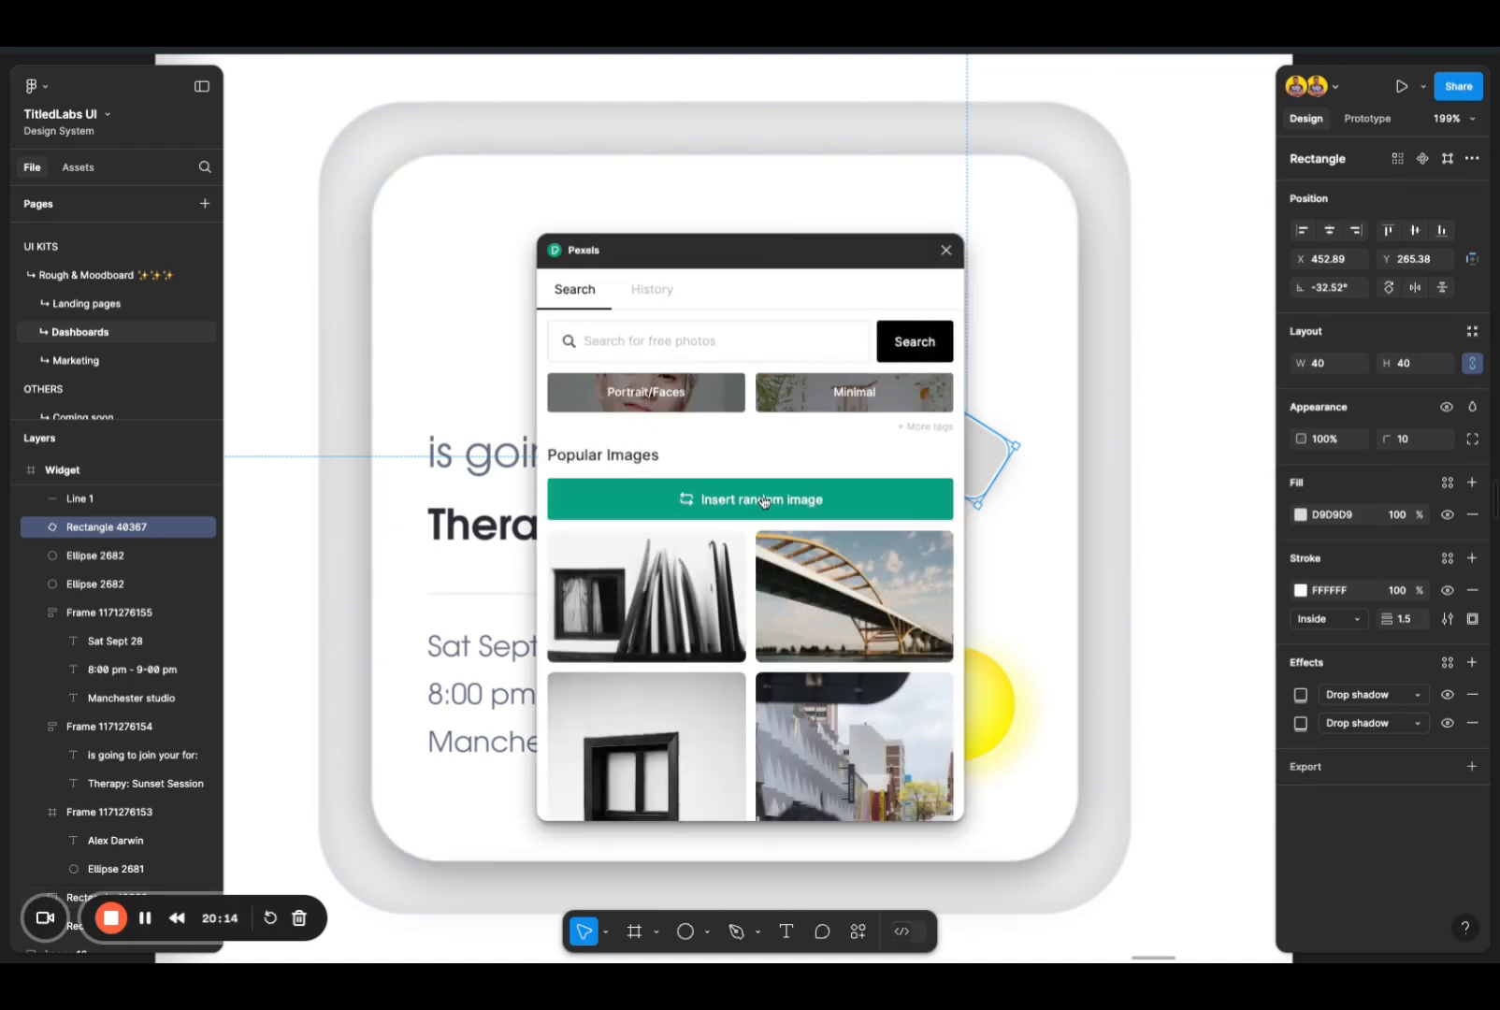
Step: Search Pexels for sunset photos and fill the small square with the dark orange sun-and-tree image
left_click(634, 340)
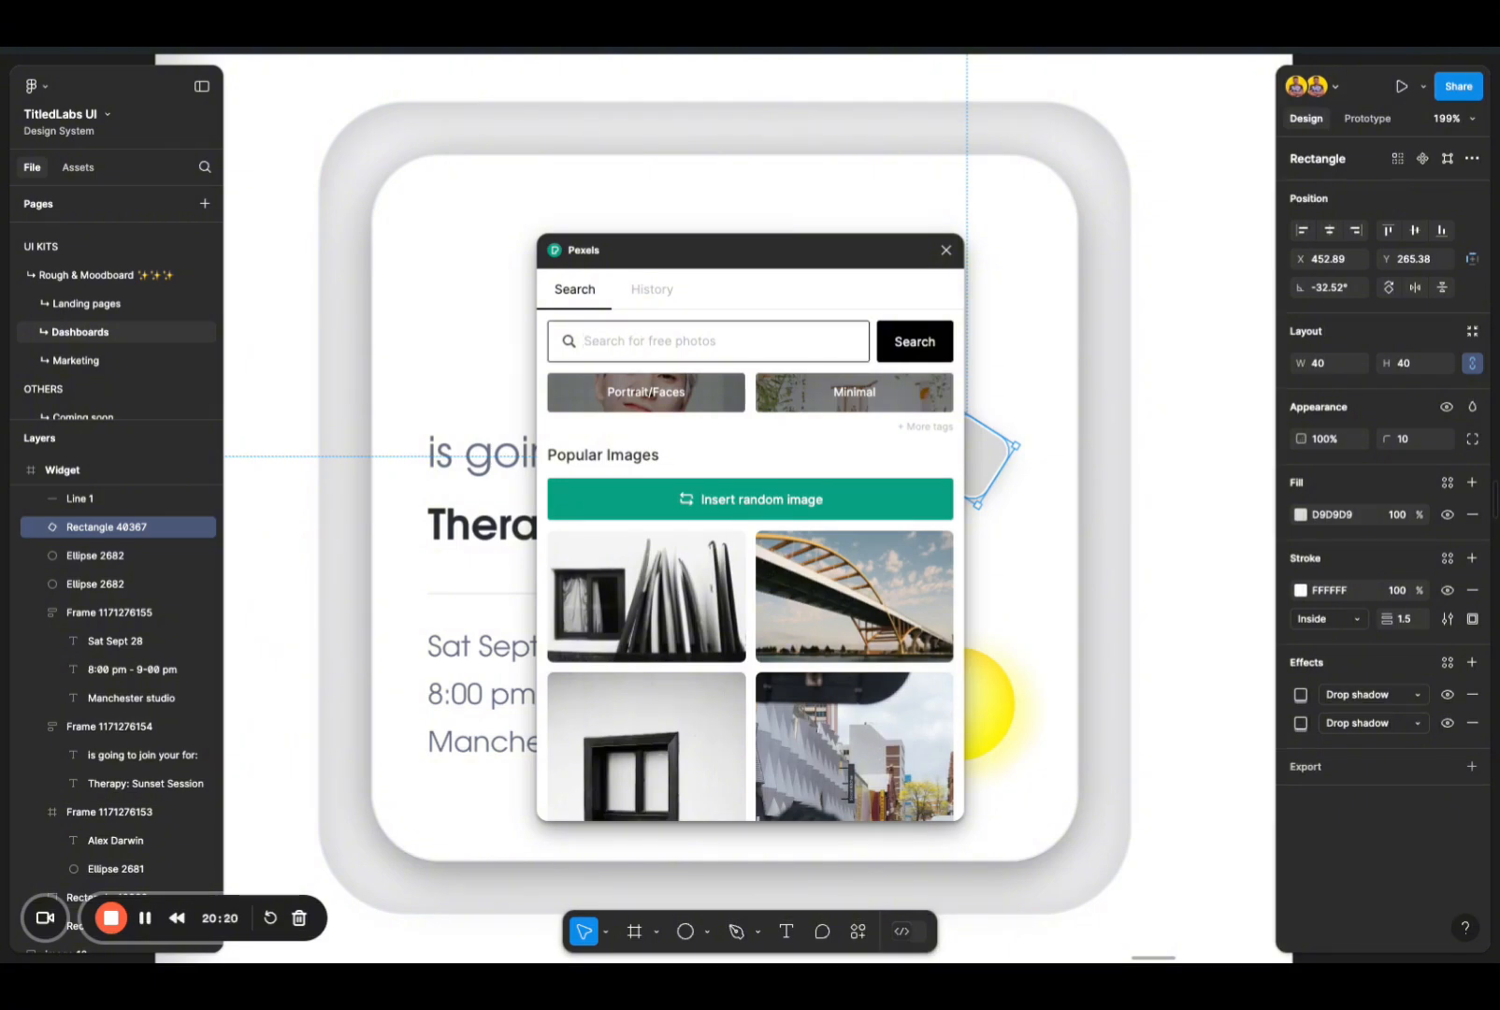
type("sunset")
left_click_drag(722, 242, 901, 217)
left_click(1087, 333)
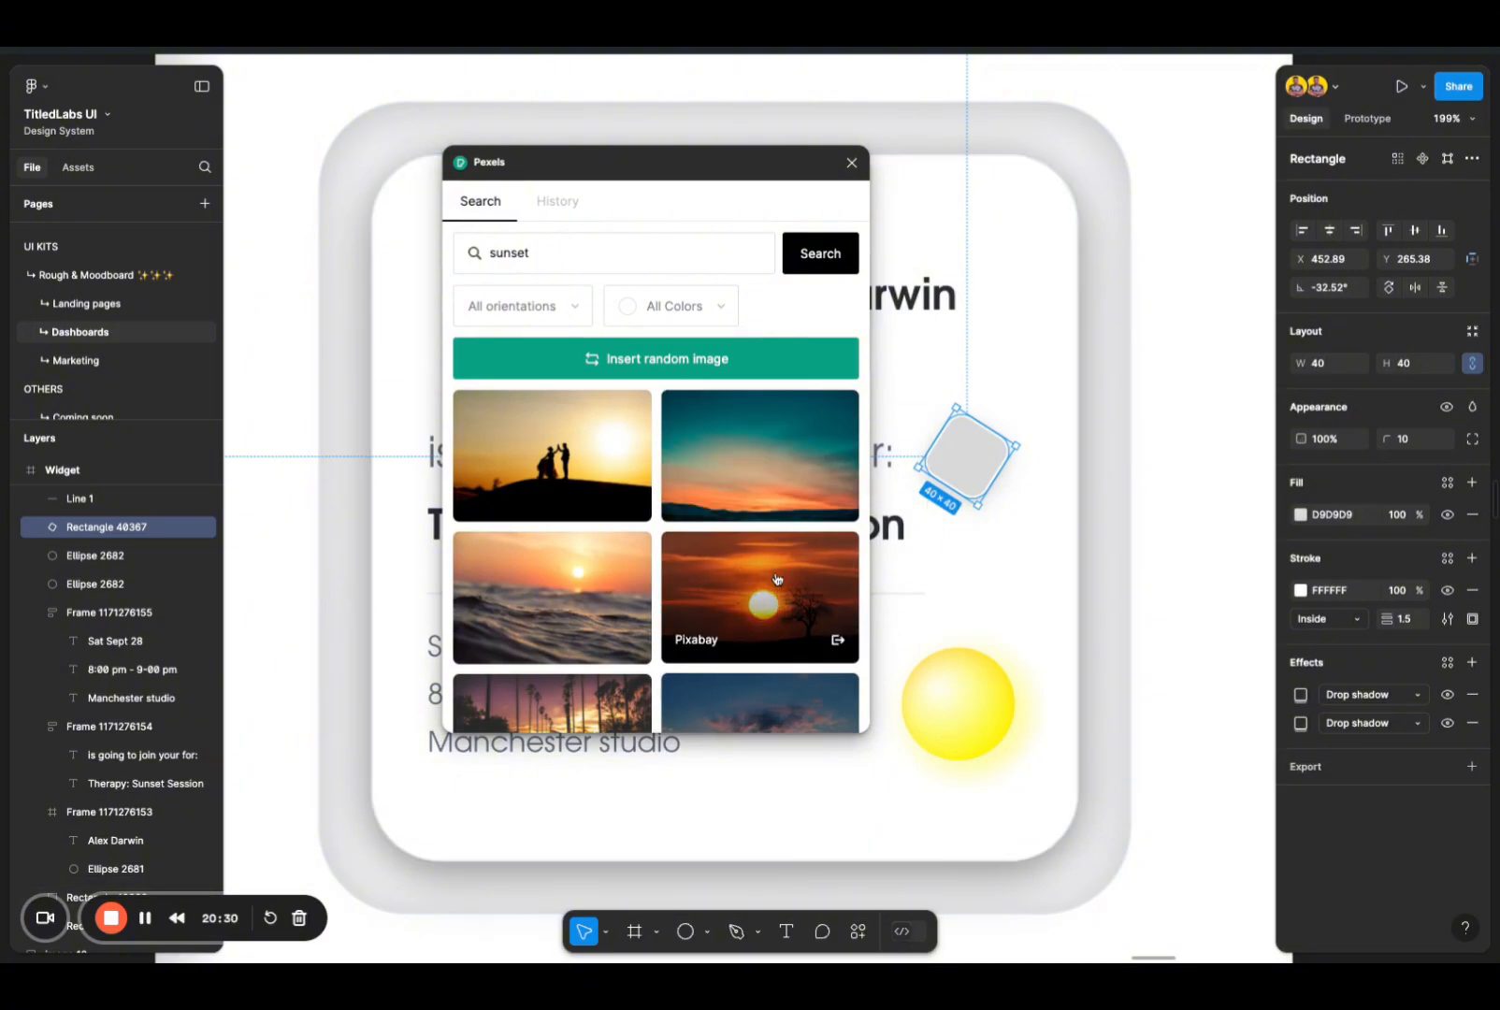
left_click(758, 596)
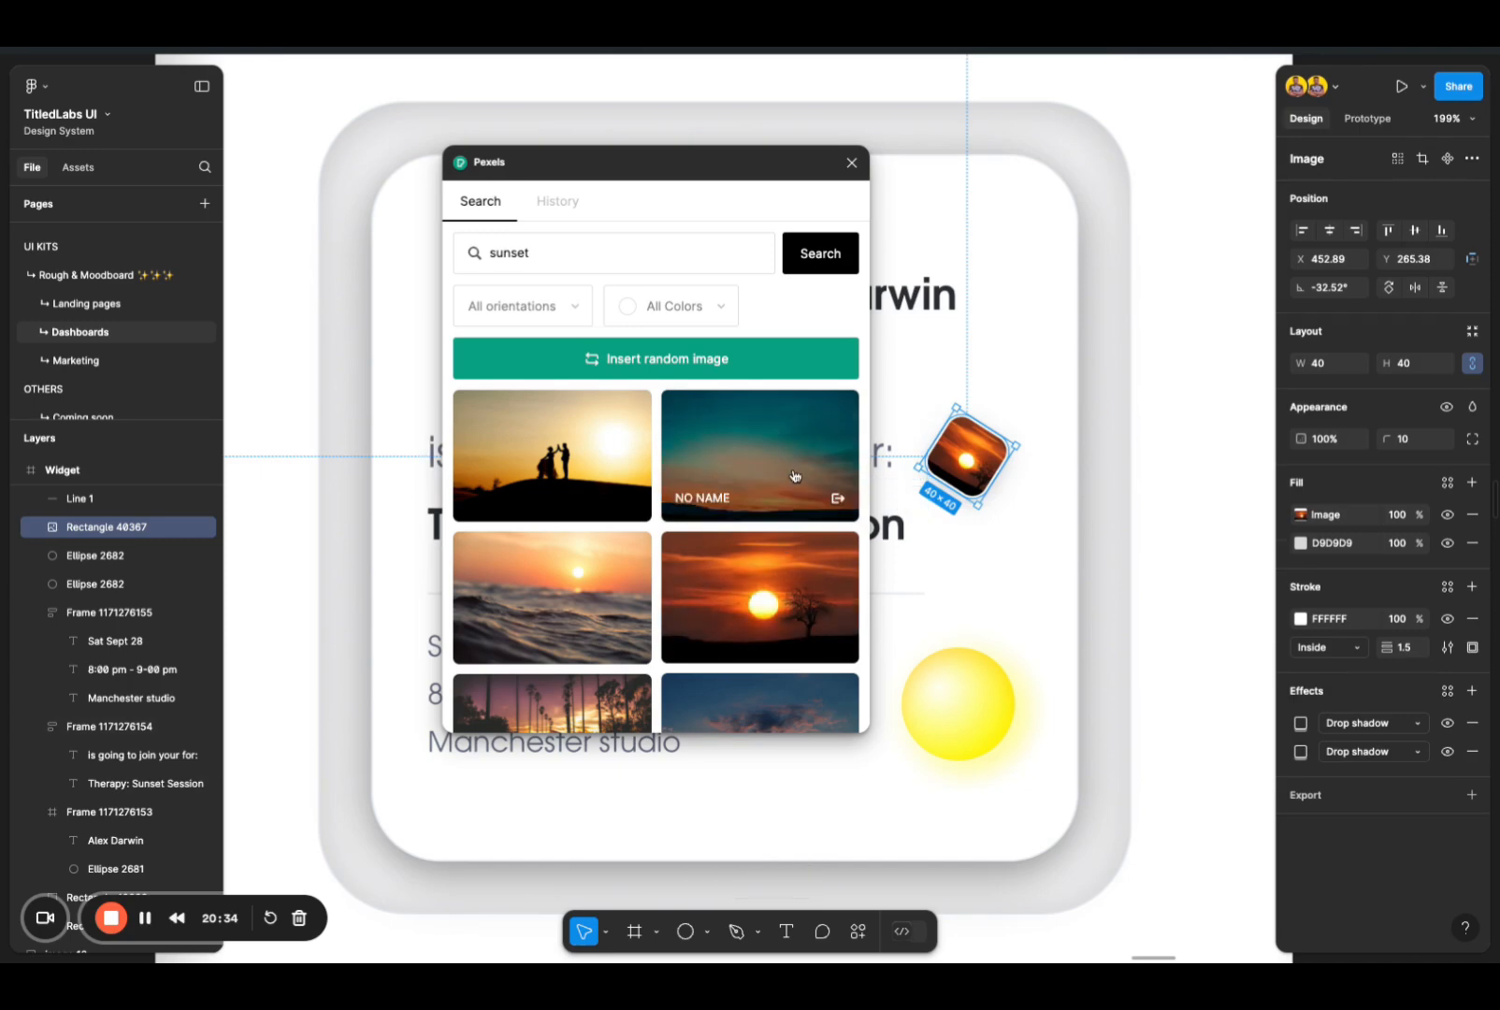
Step: Insert the golden sunset photo with the people in silhouette into the small square and close Pexels
scroll(663, 606, "down", 2)
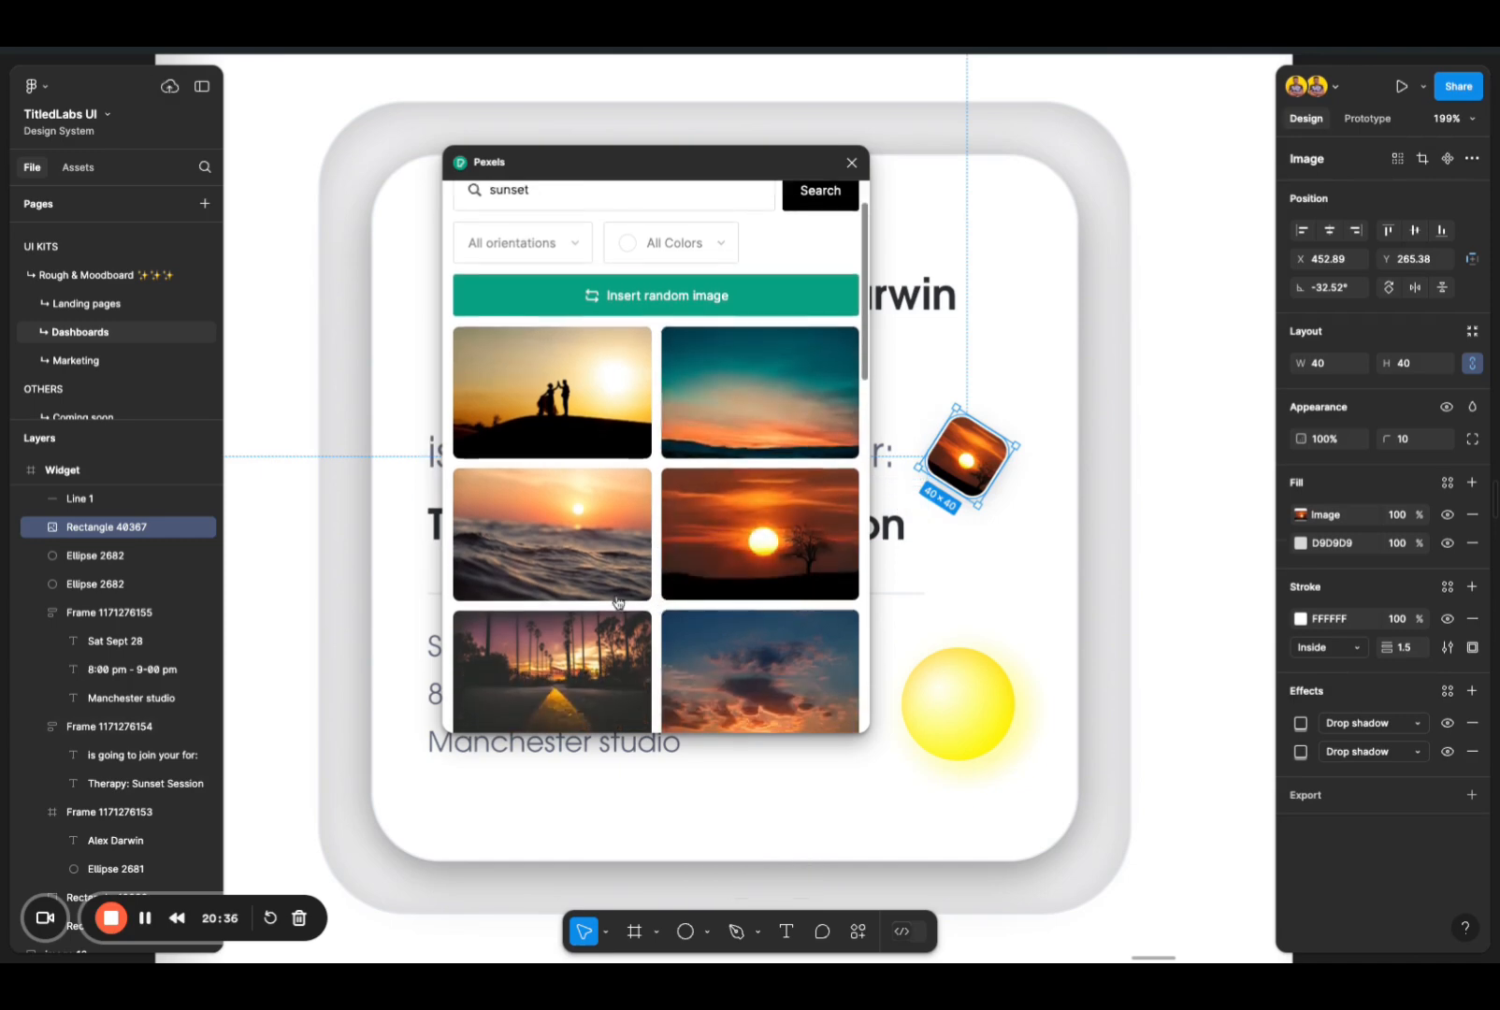
left_click(601, 386)
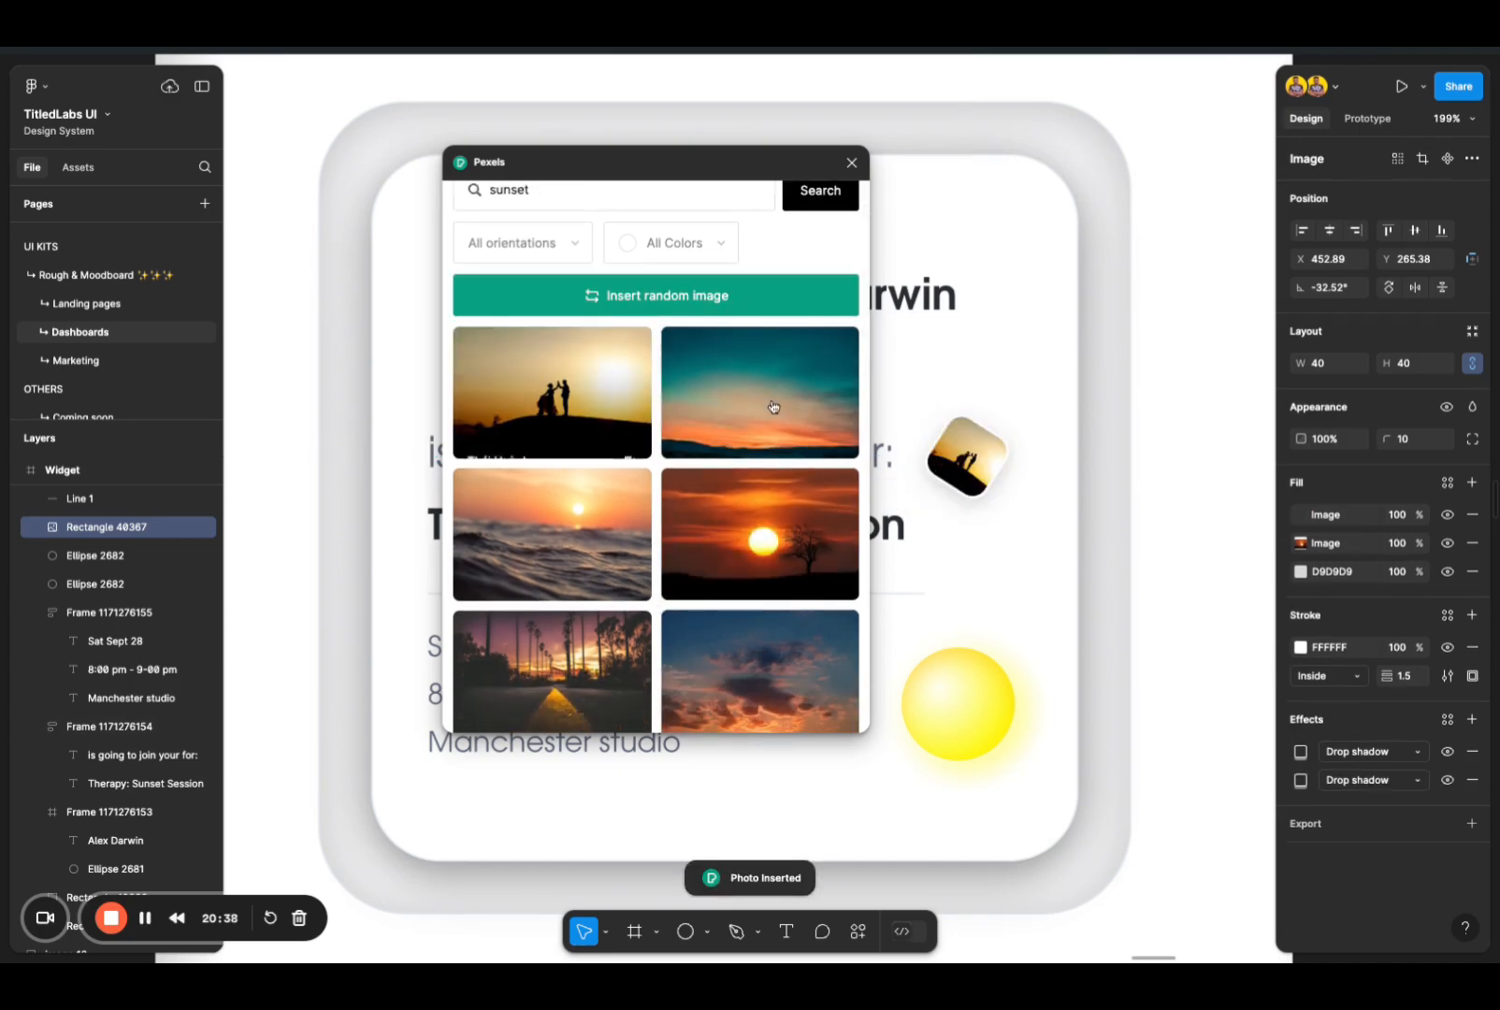
left_click(852, 163)
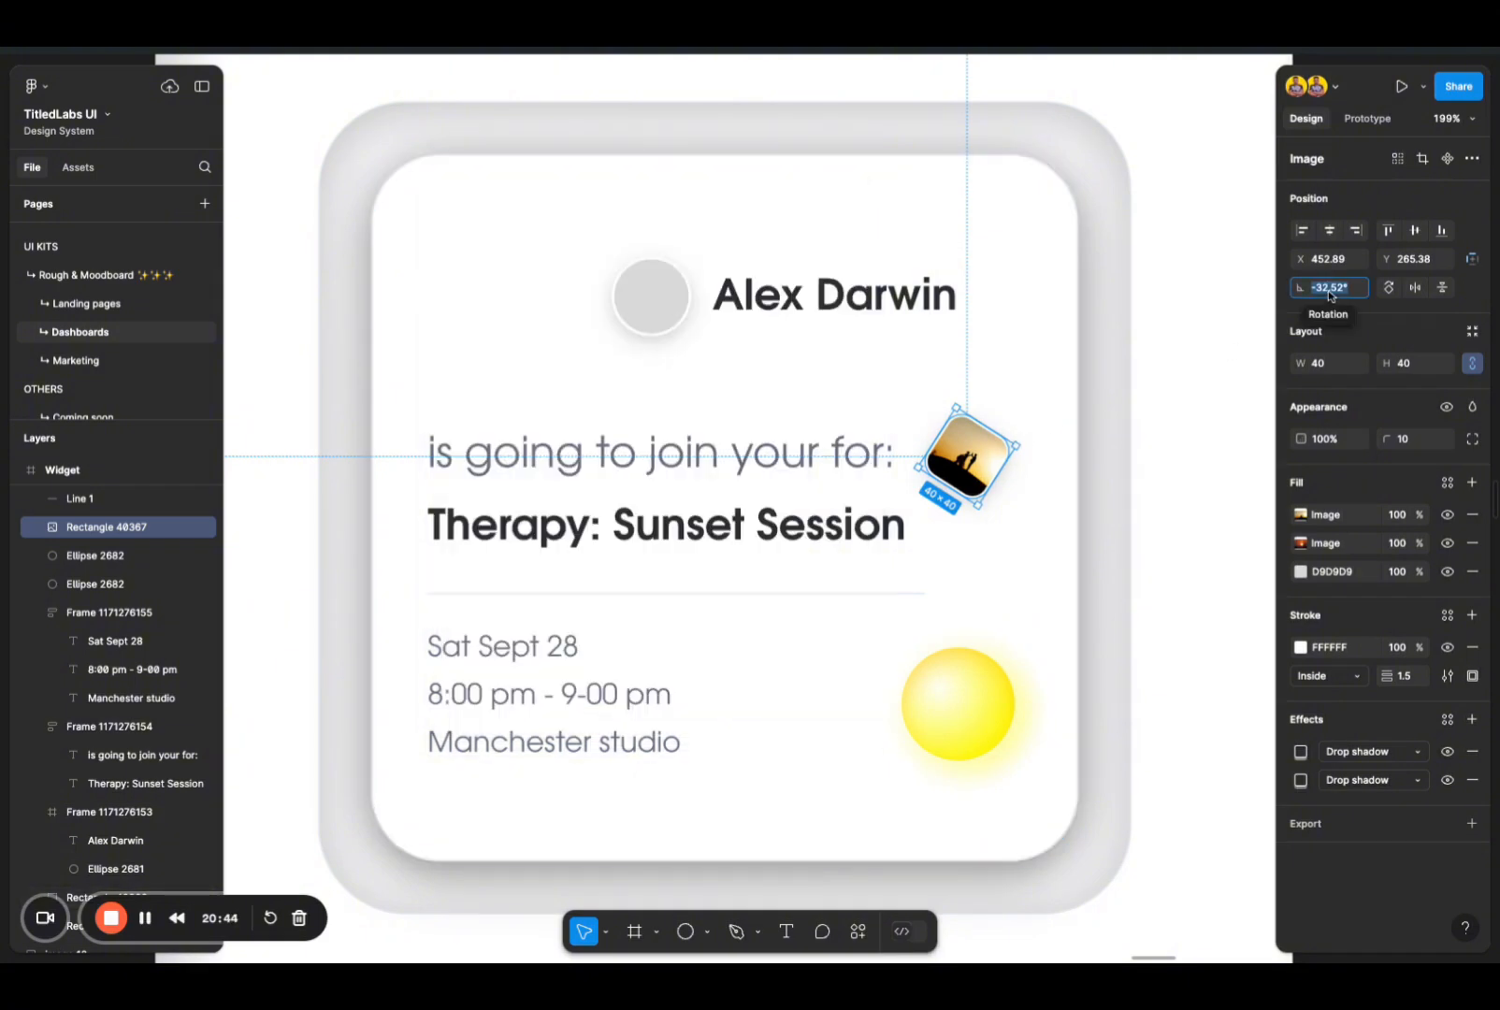
Step: Try a rotation of -15° on the sunset photo square
type("-15")
key("Return")
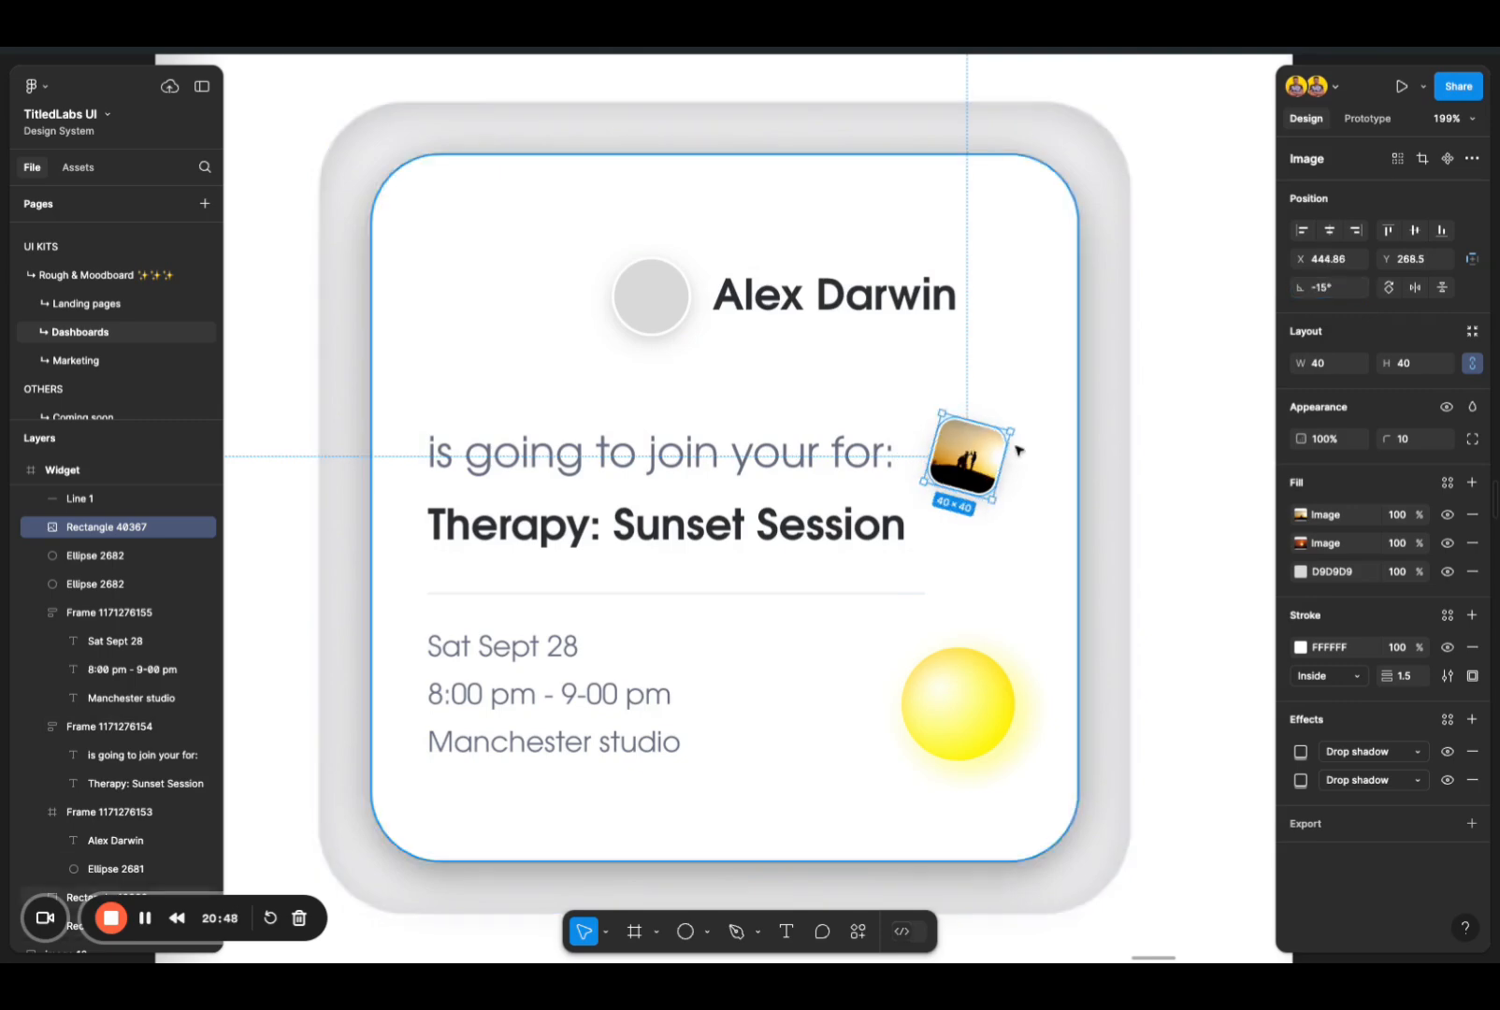
Step: Set the photo square's rotation to -25° and move it closer to the invitation line, at about X 441.9, Y 266
left_click(1332, 290)
type("-25")
key("Return")
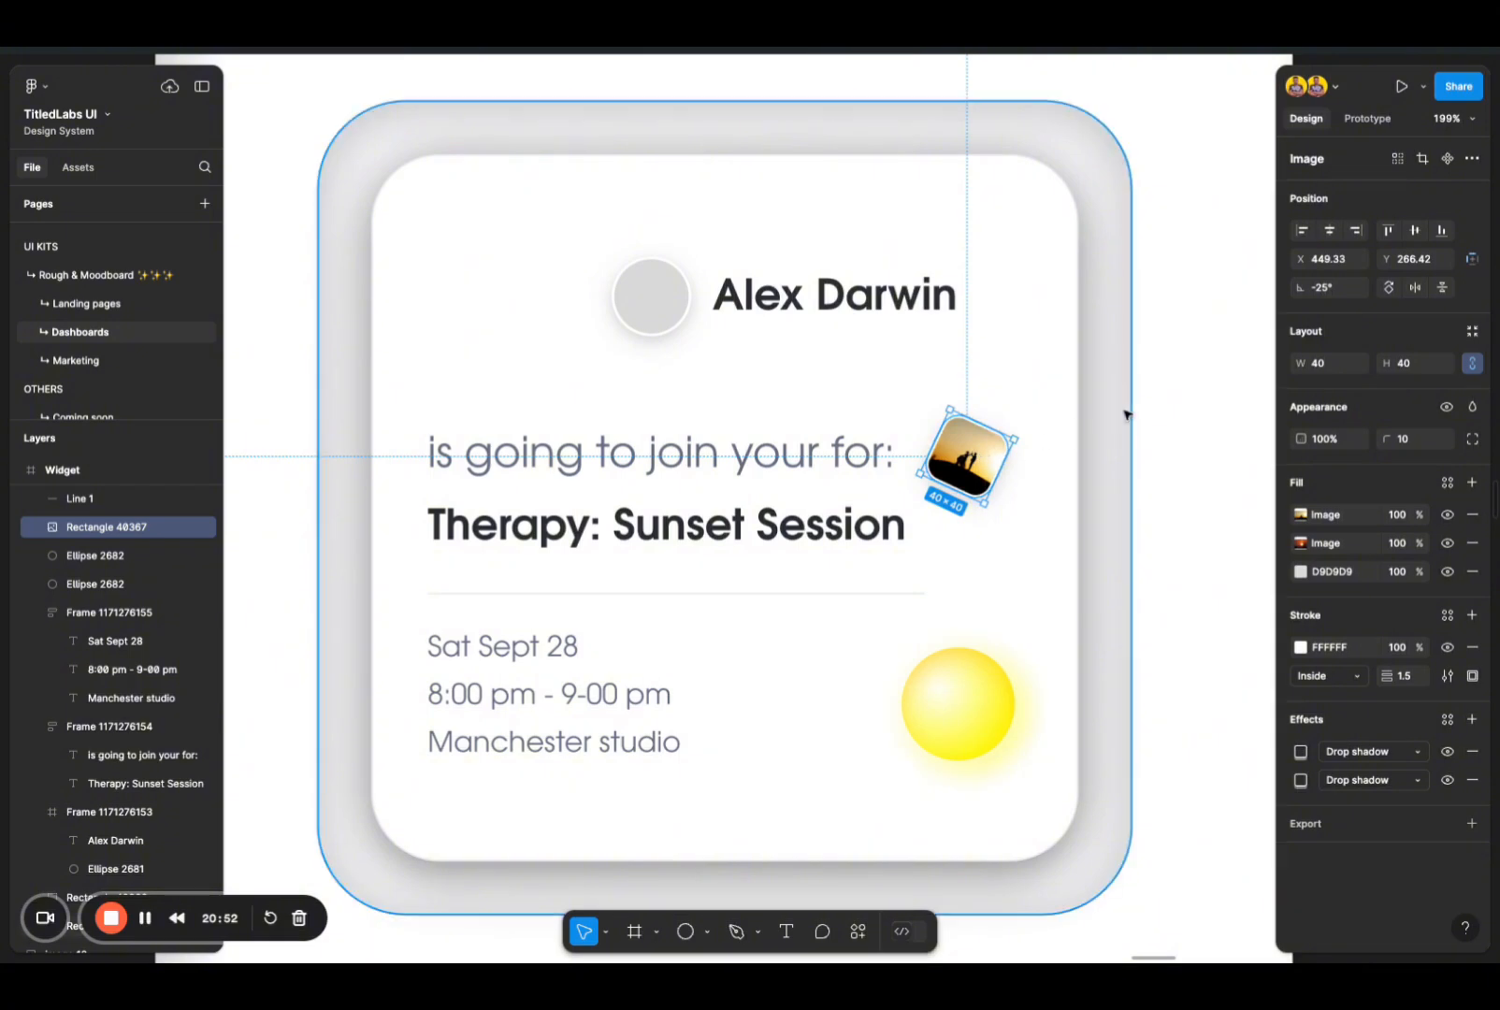
left_click(1125, 414)
left_click(968, 457)
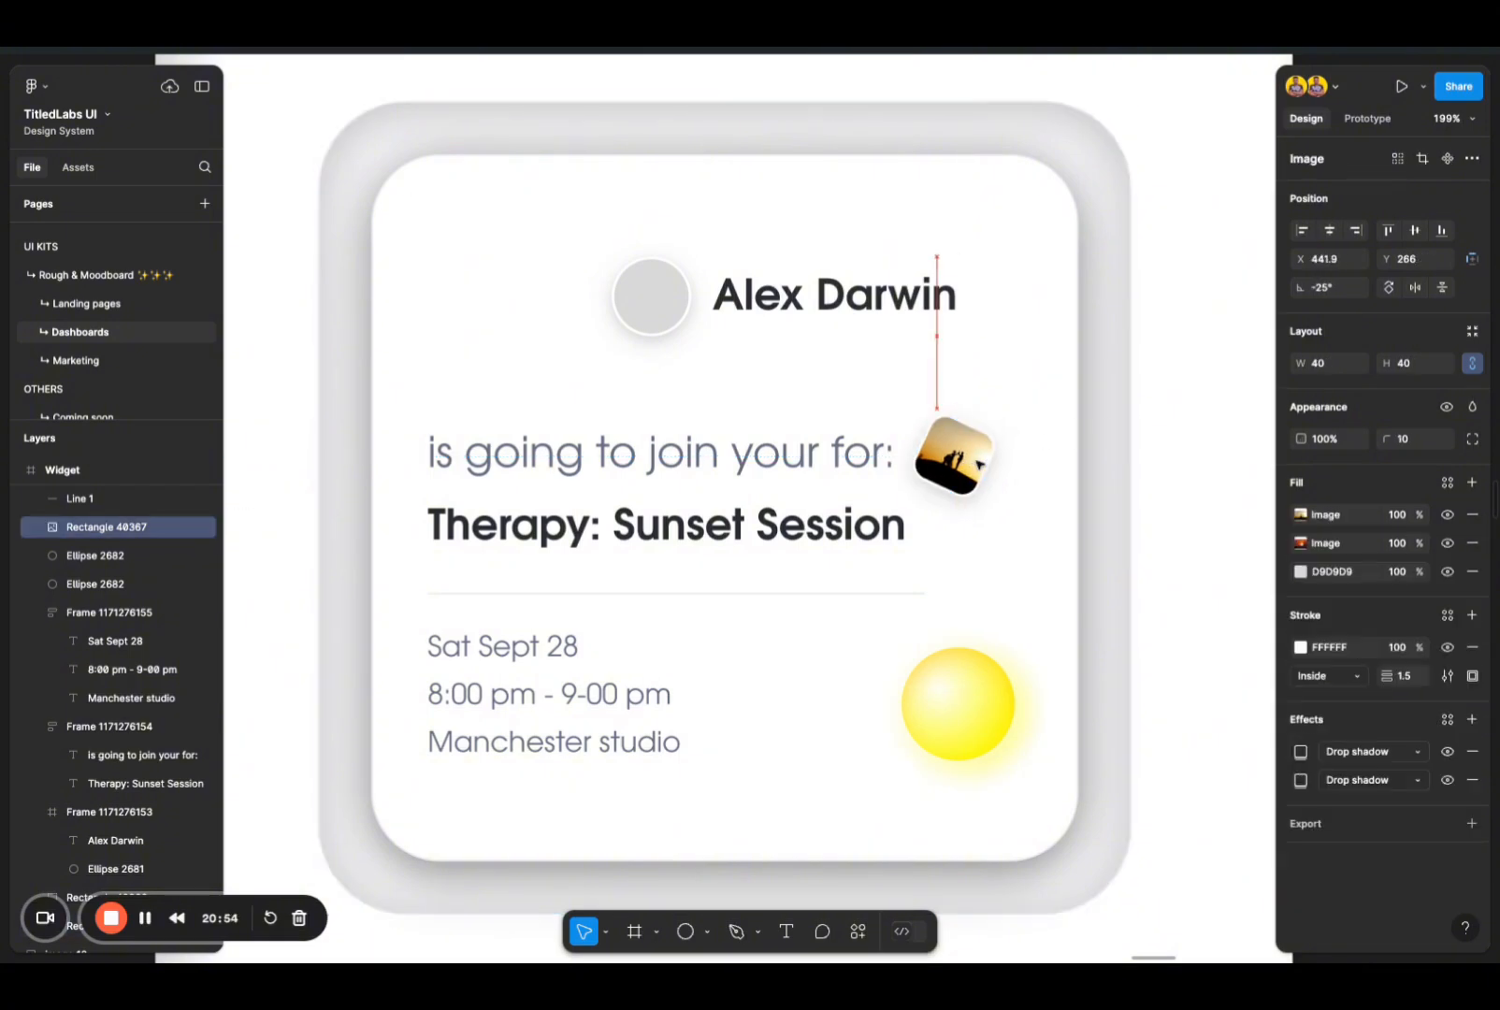
left_click(967, 387)
Step: Launch Pexels for the grey avatar circle beside the name and search for "headshot"
left_click(833, 298)
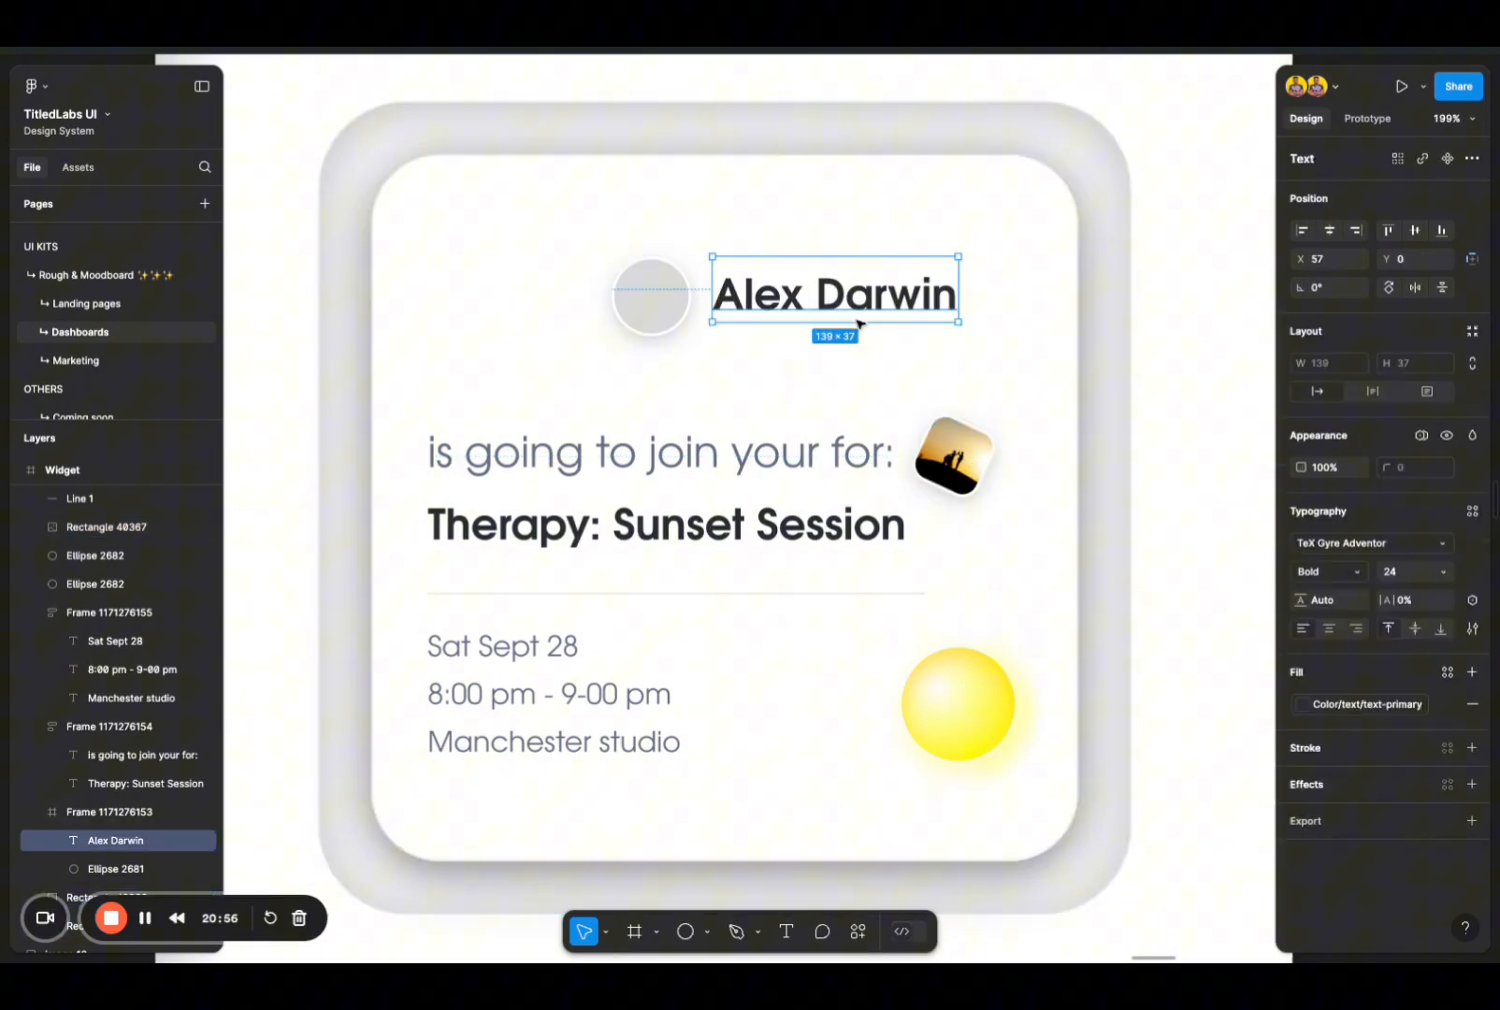
left_click(675, 315)
right_click(674, 315)
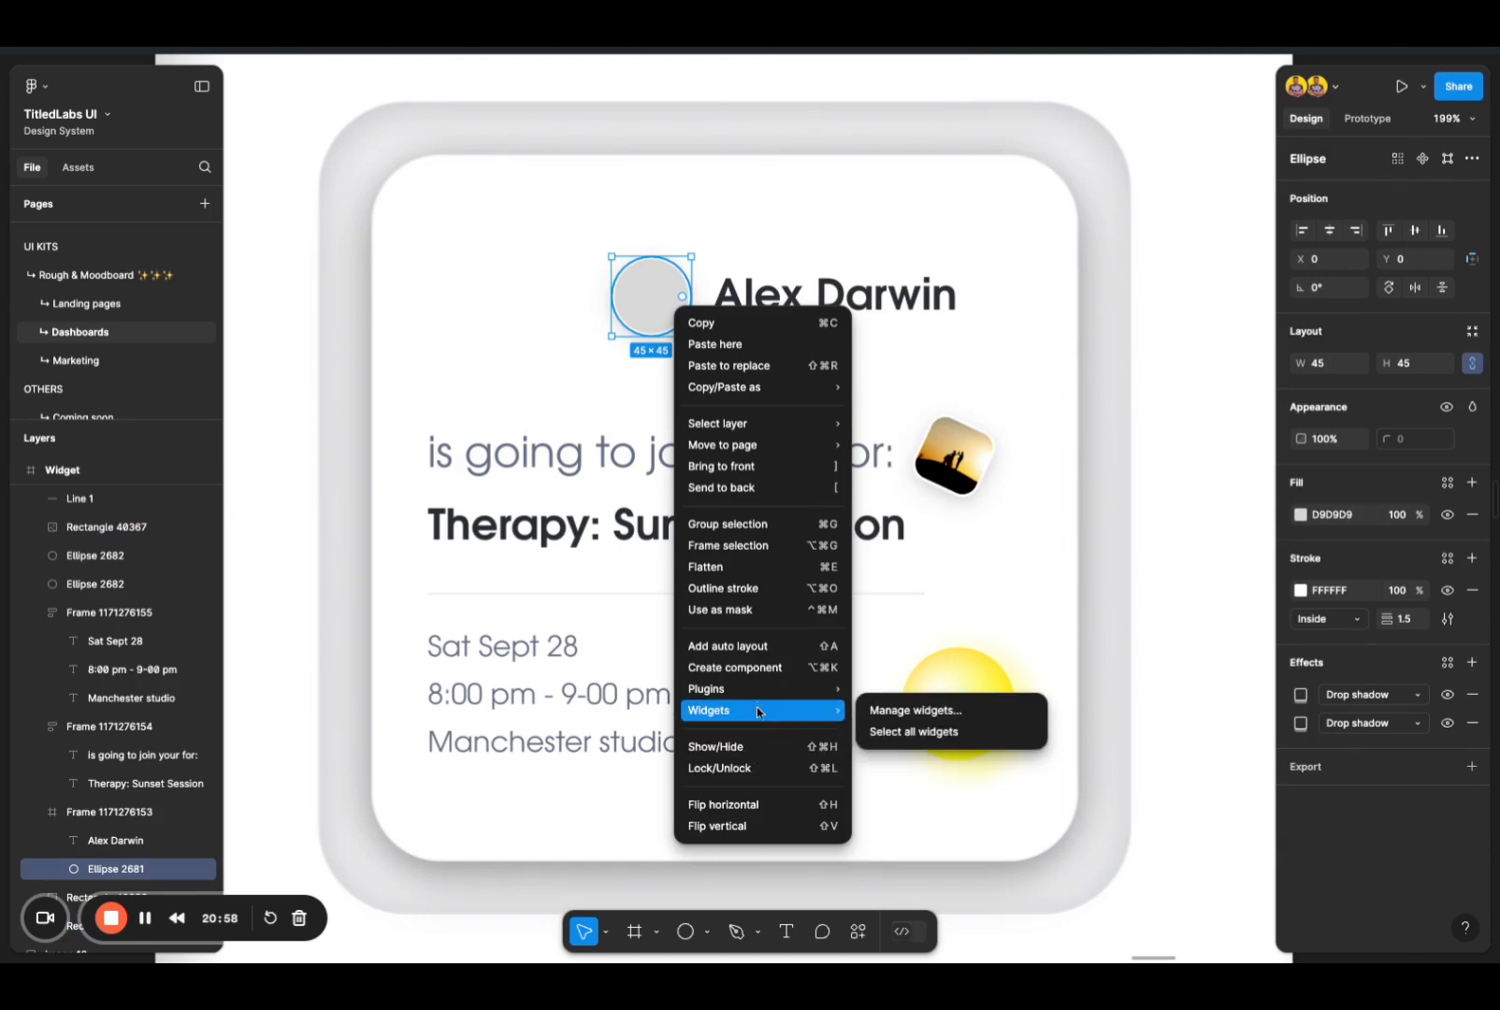
mouse_move(761, 697)
left_click(886, 711)
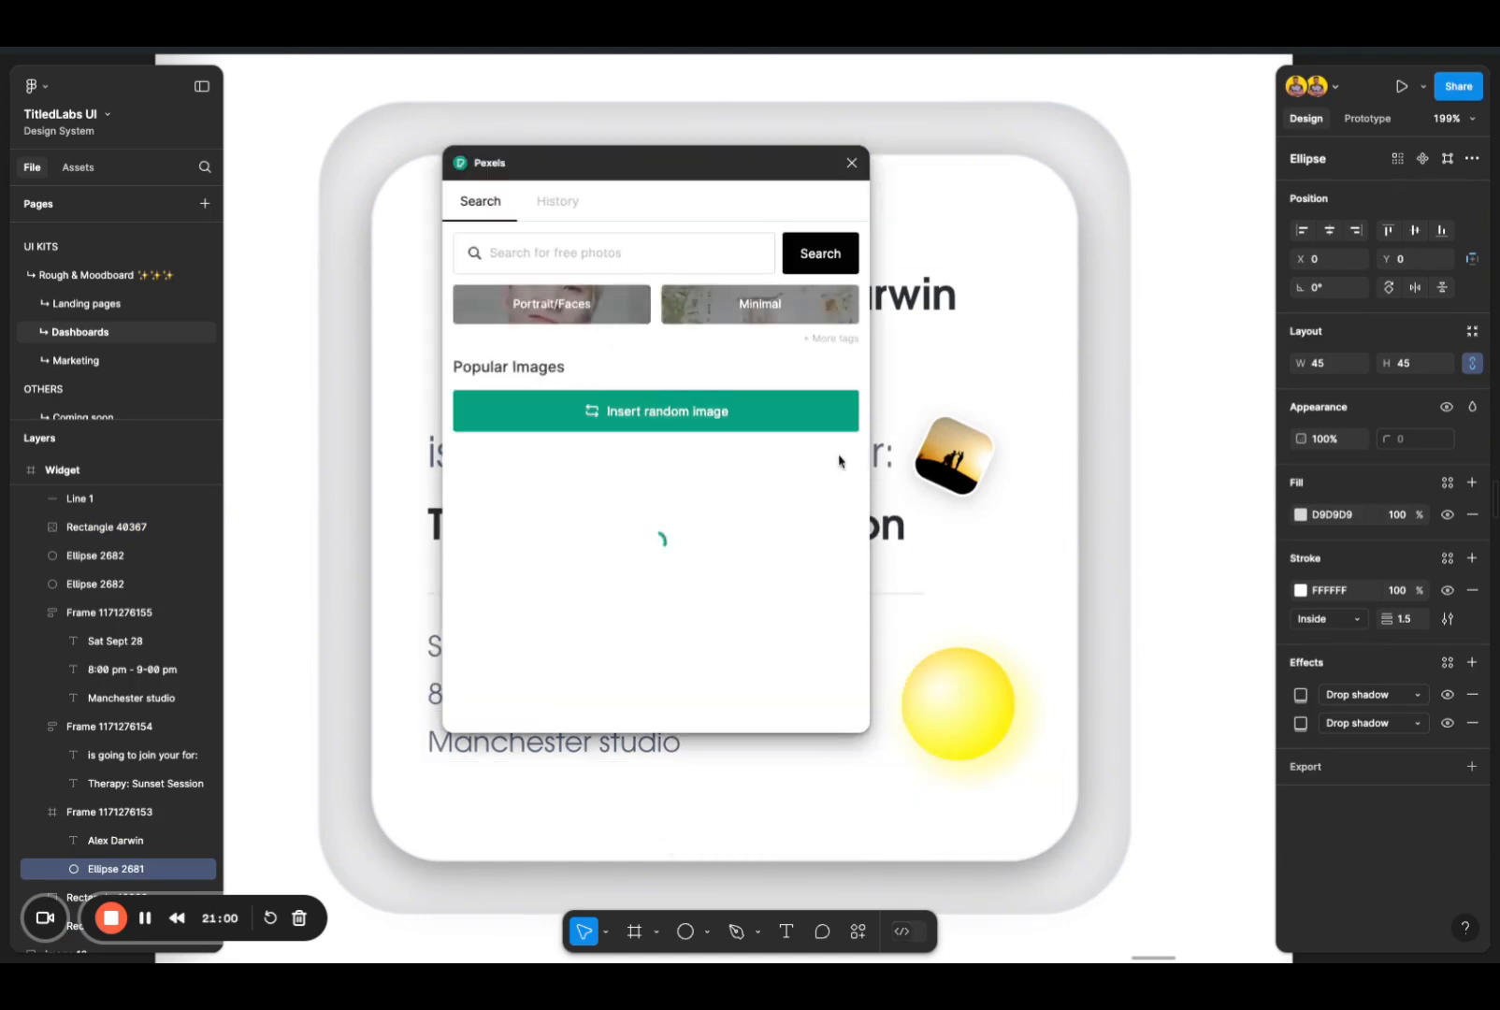
left_click(576, 252)
type("head")
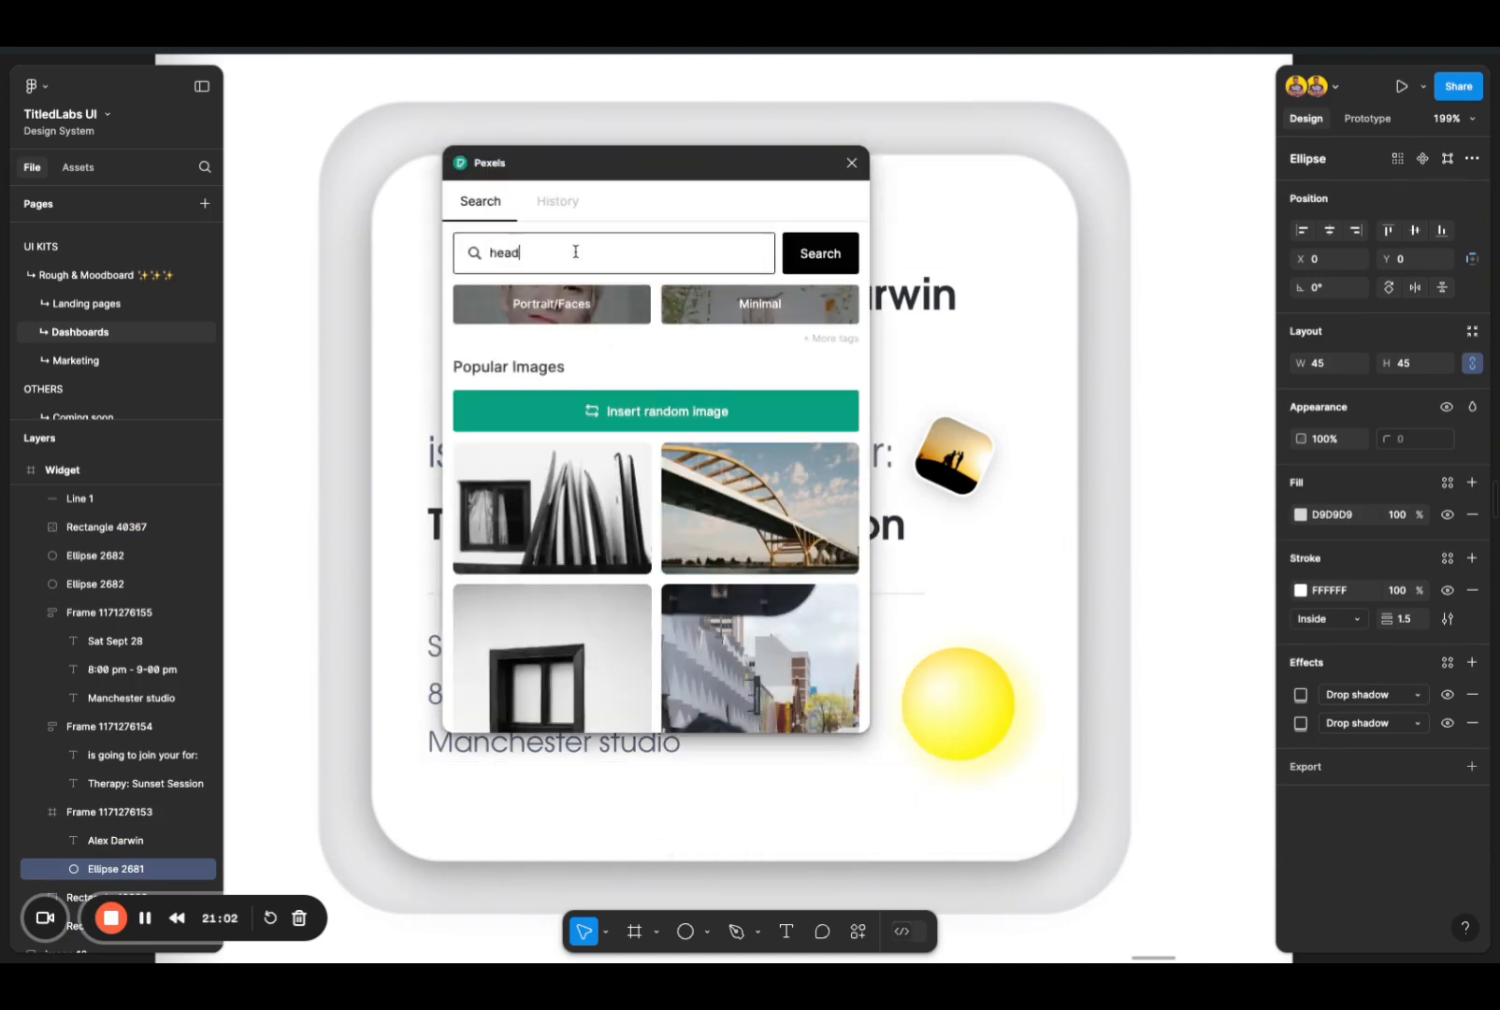
type("shot")
left_click(800, 256)
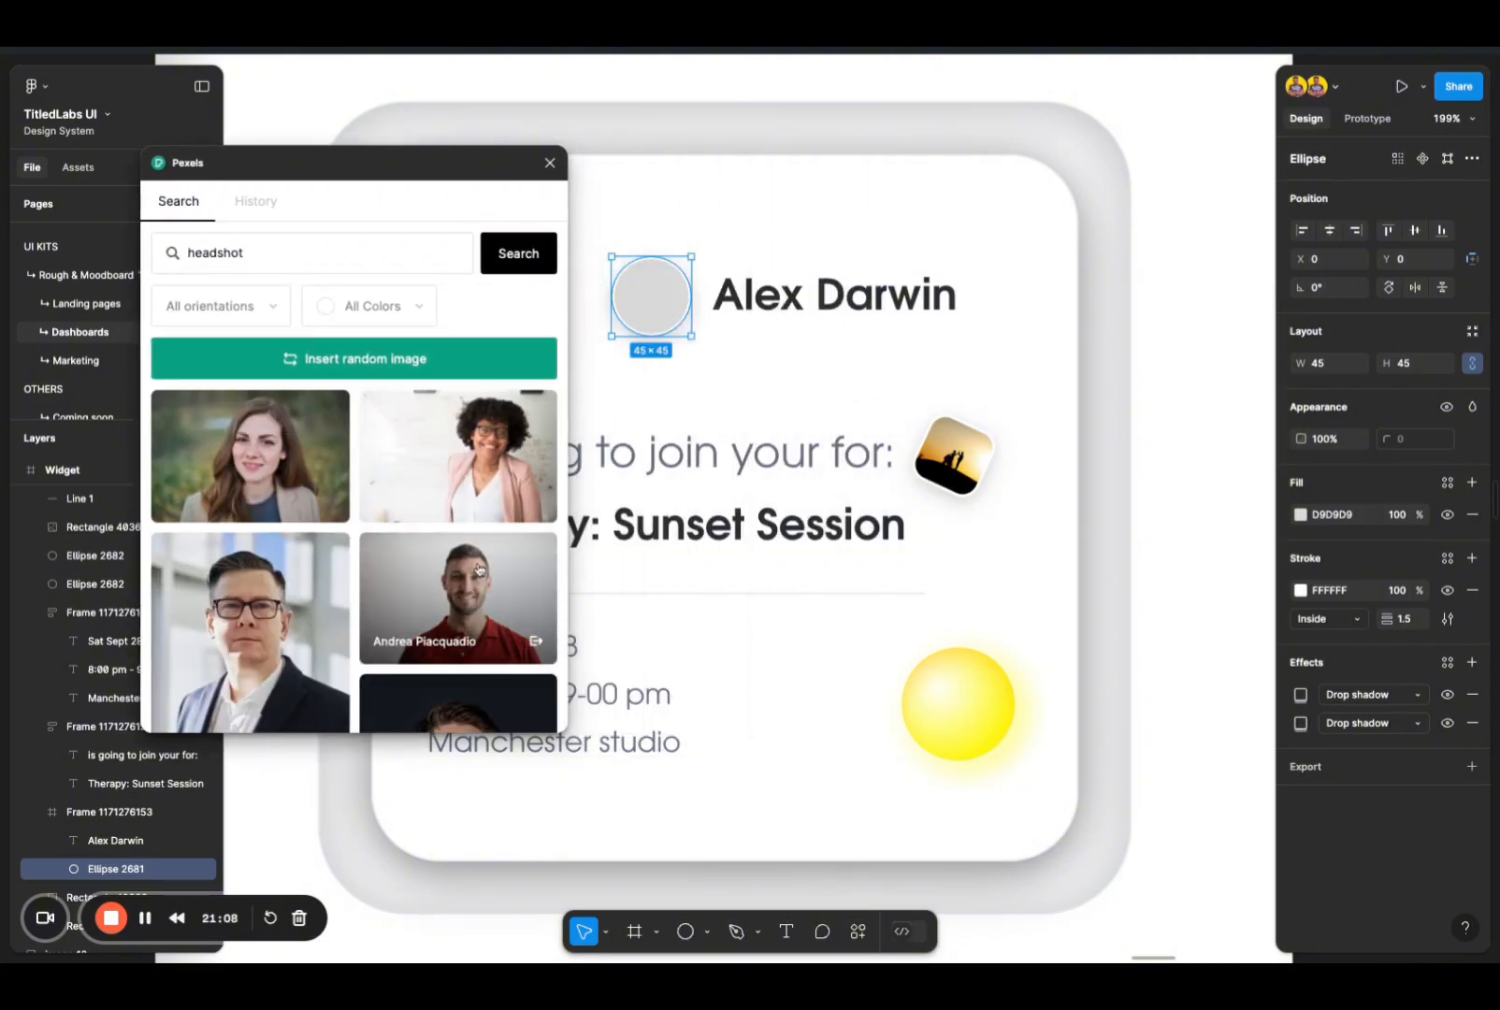
Step: Examine the headshot photos for one that suits the avatar circle
scroll(478, 570, "down", 5)
scroll(459, 617, "down", 5)
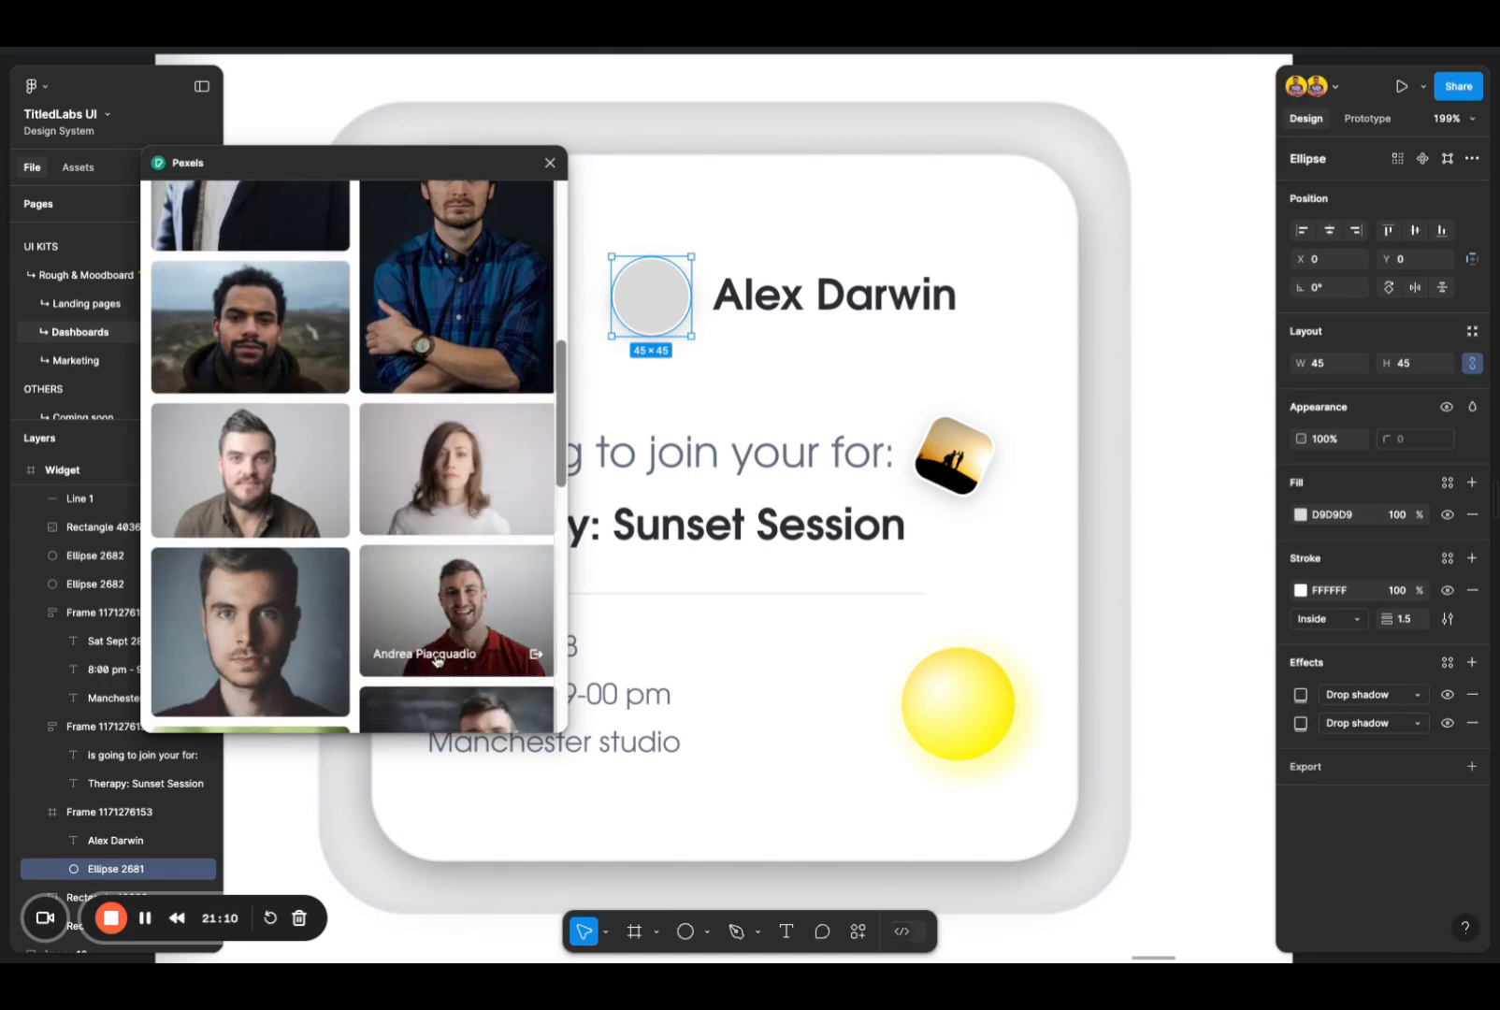
scroll(453, 590, "down", 5)
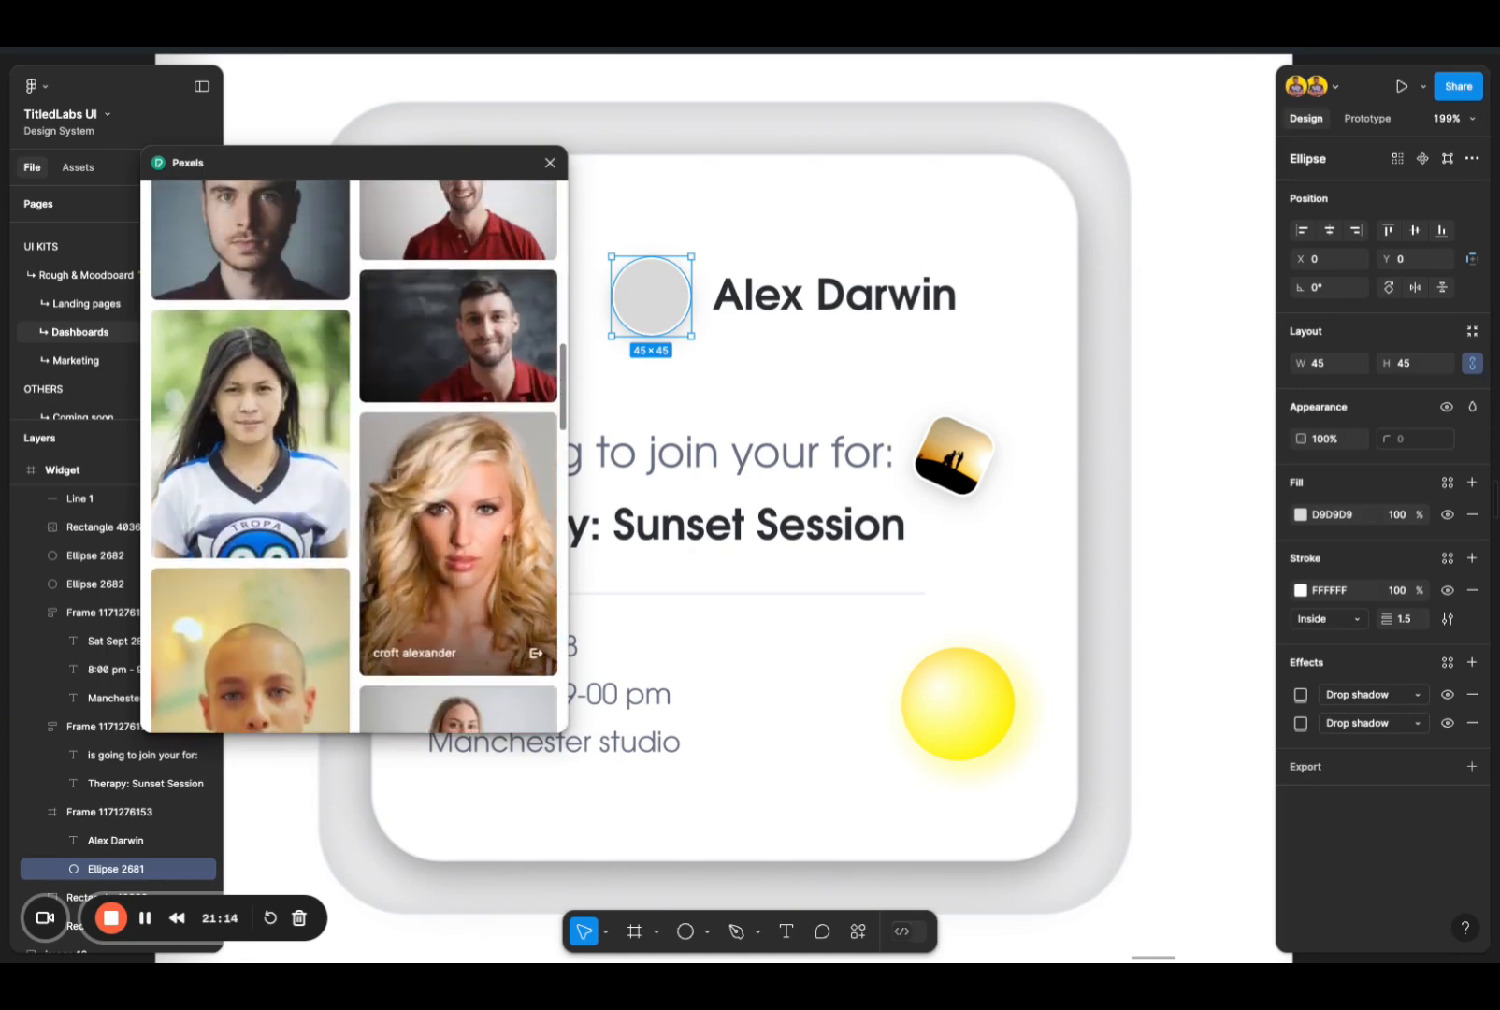
scroll(458, 561, "down", 3)
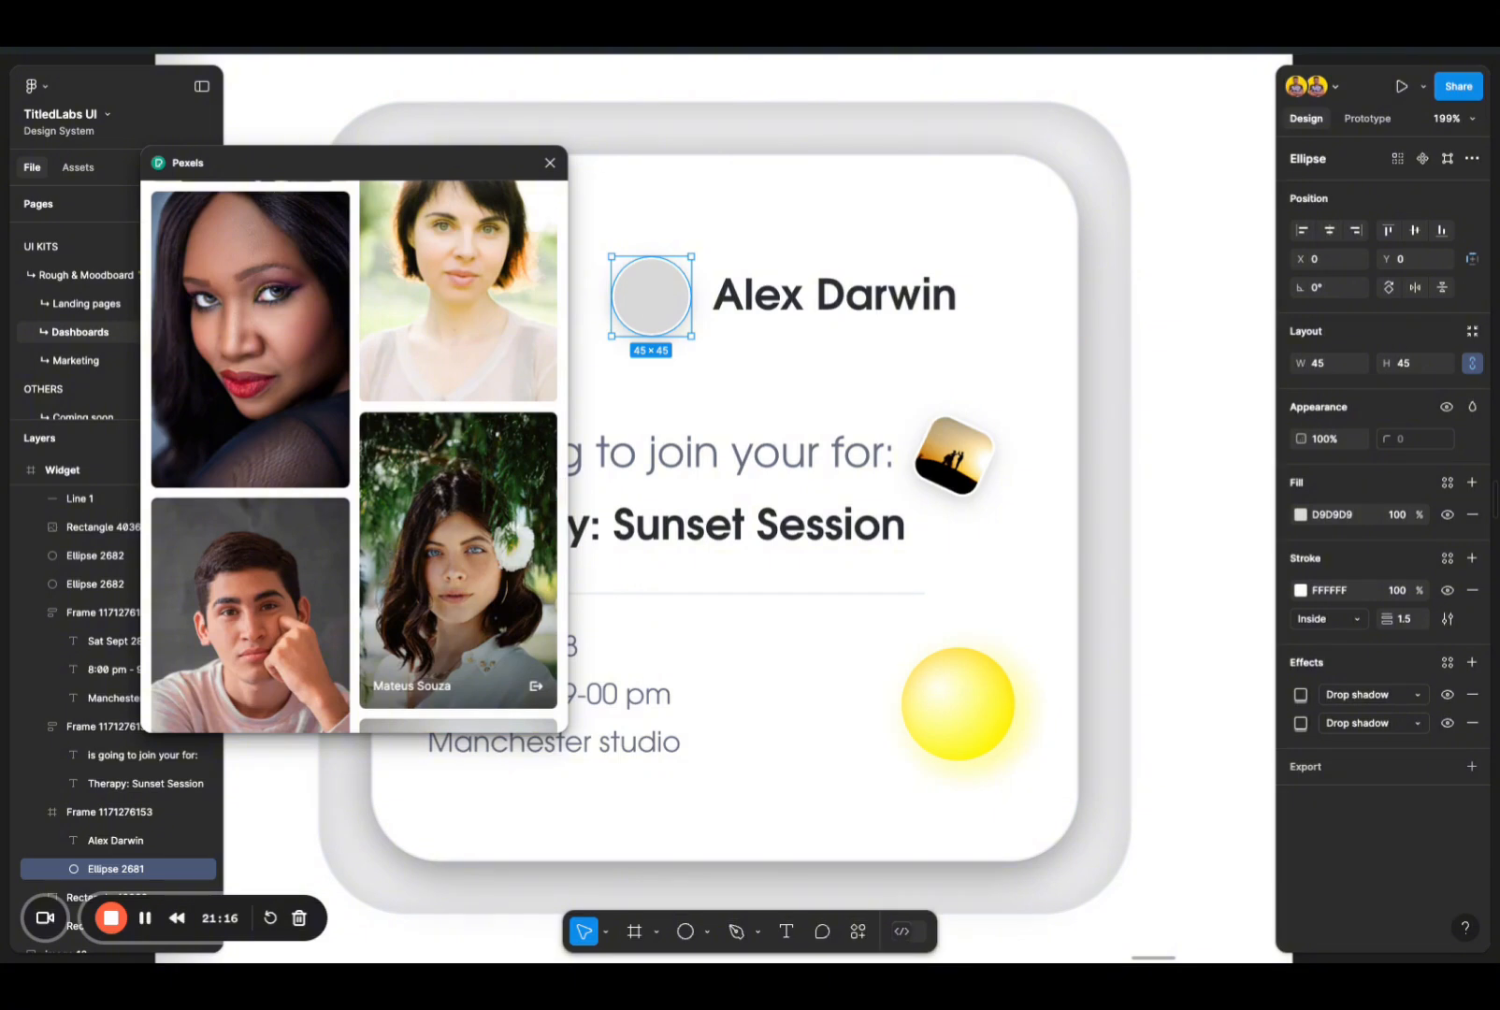
scroll(458, 562, "down", 1)
scroll(387, 553, "down", 8)
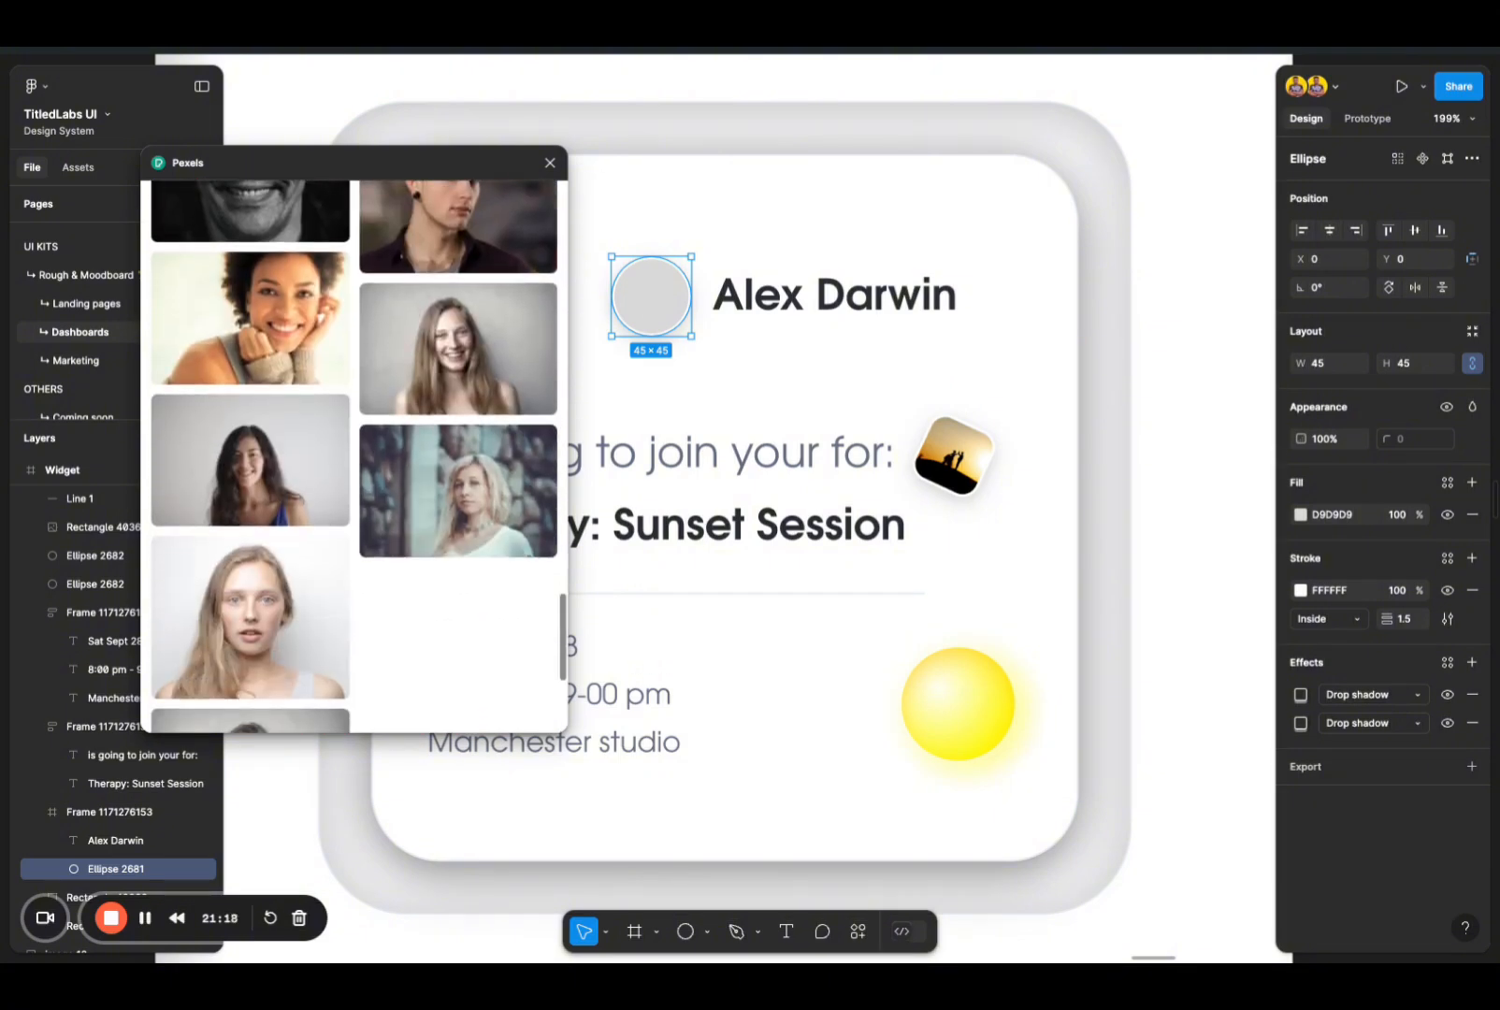
scroll(387, 552, "up", 5)
scroll(411, 680, "down", 6)
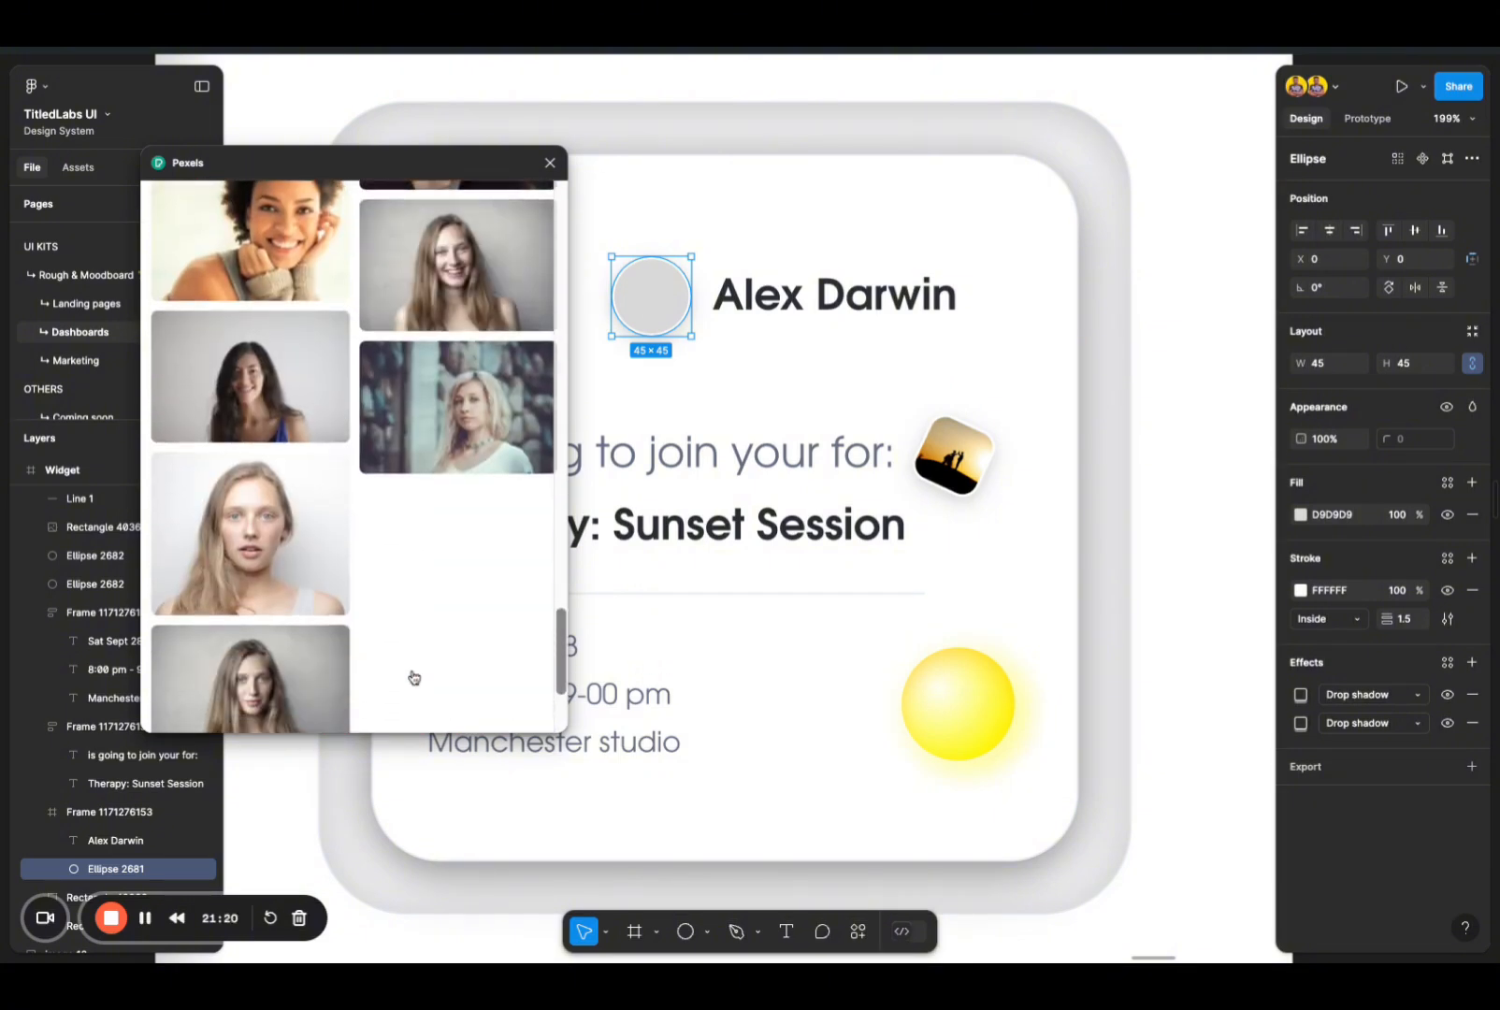
scroll(371, 646, "up", 15)
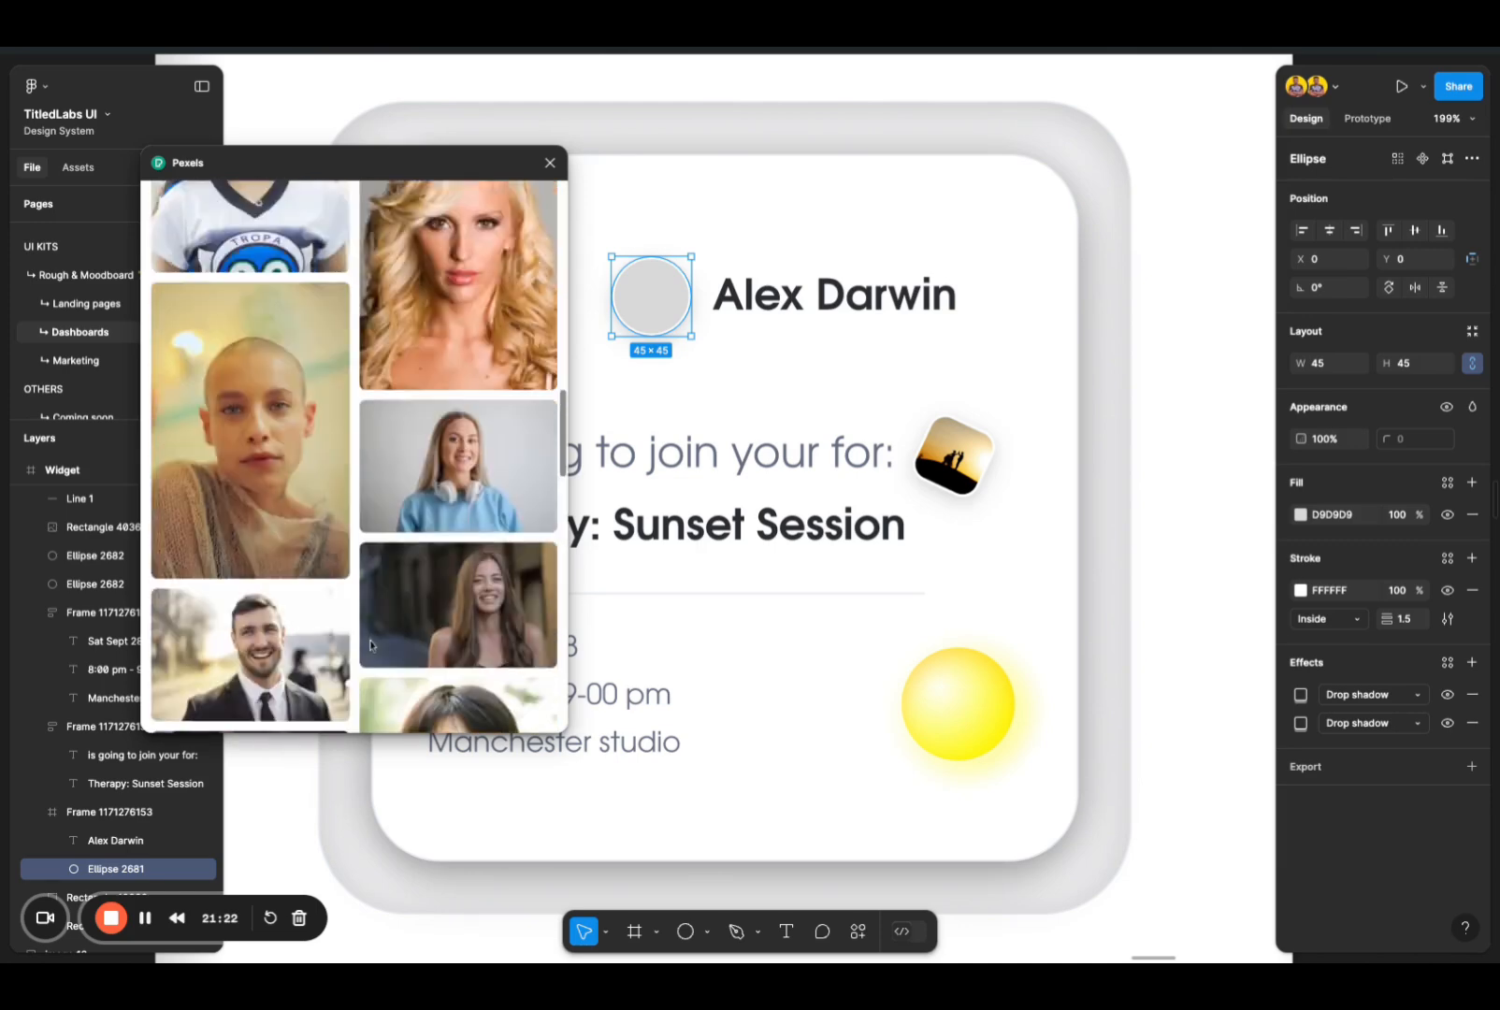
Step: Search Pexels for "black headshot" and fill the avatar circle with the dark portrait of the woman with long braids
left_click(275, 250)
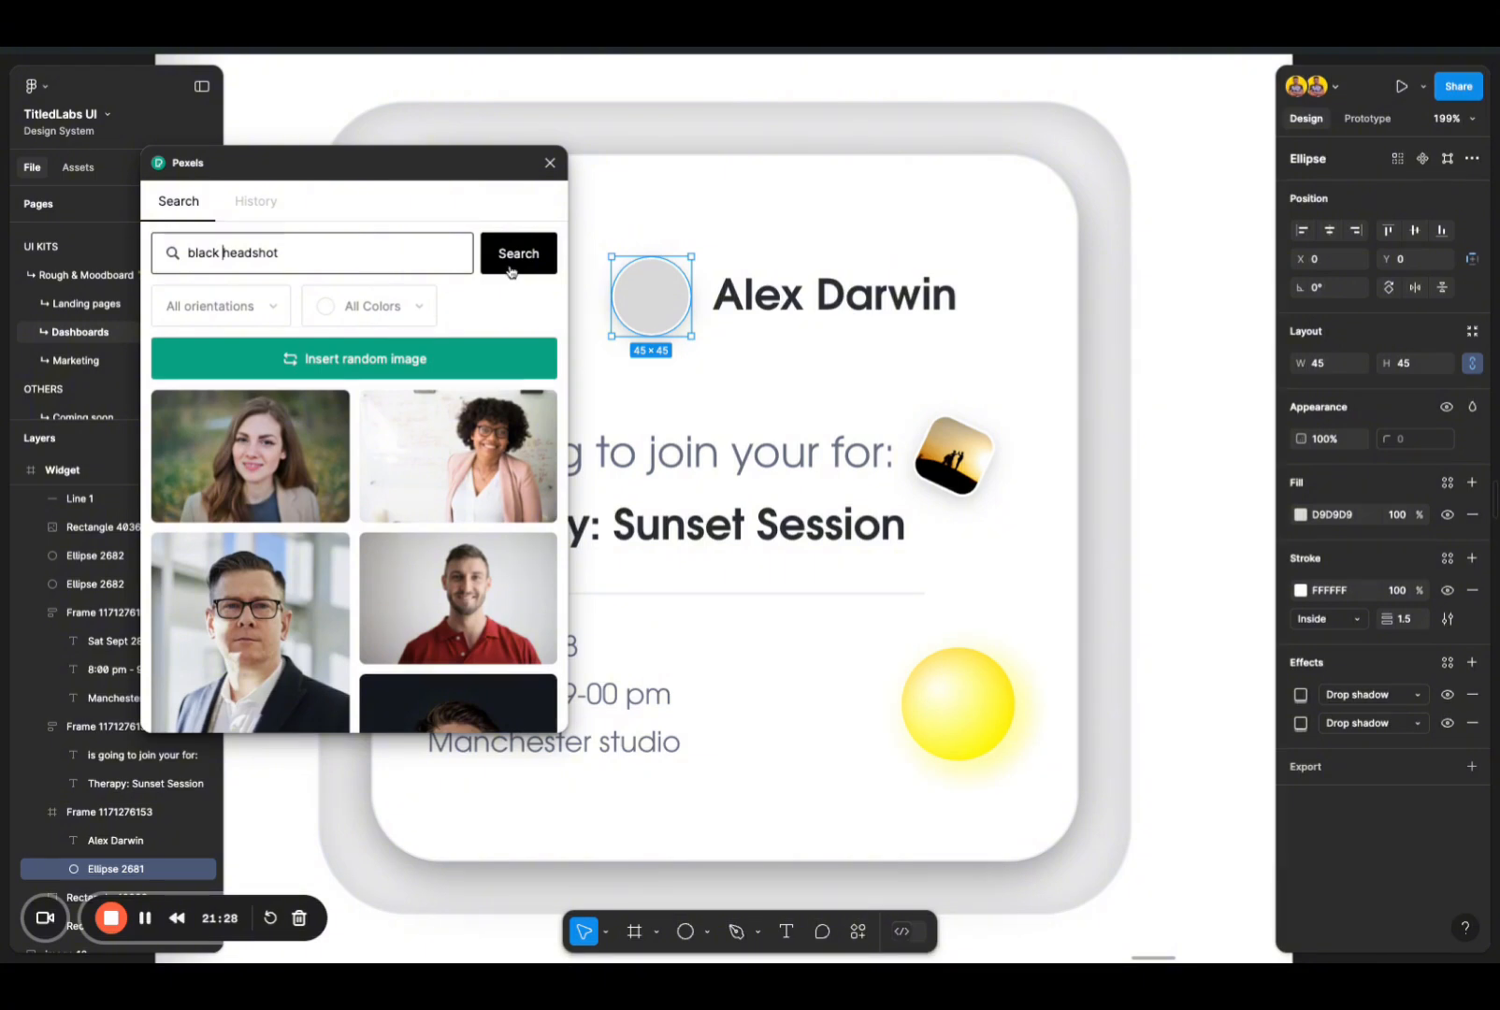
key("Return")
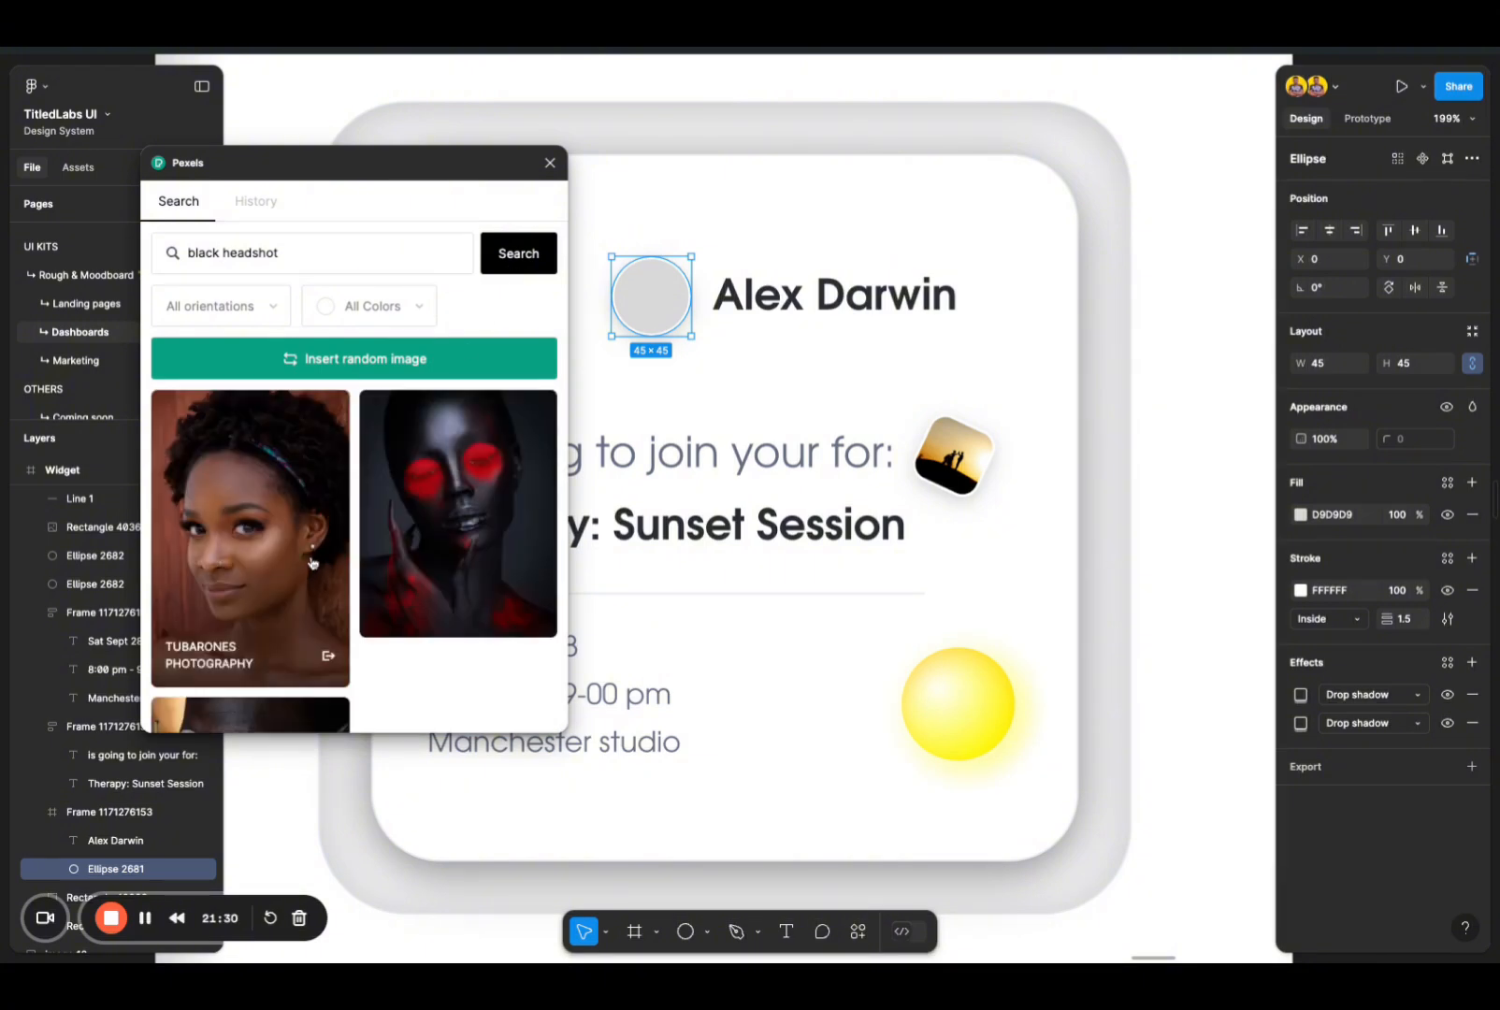
scroll(374, 572, "down", 5)
scroll(374, 576, "down", 5)
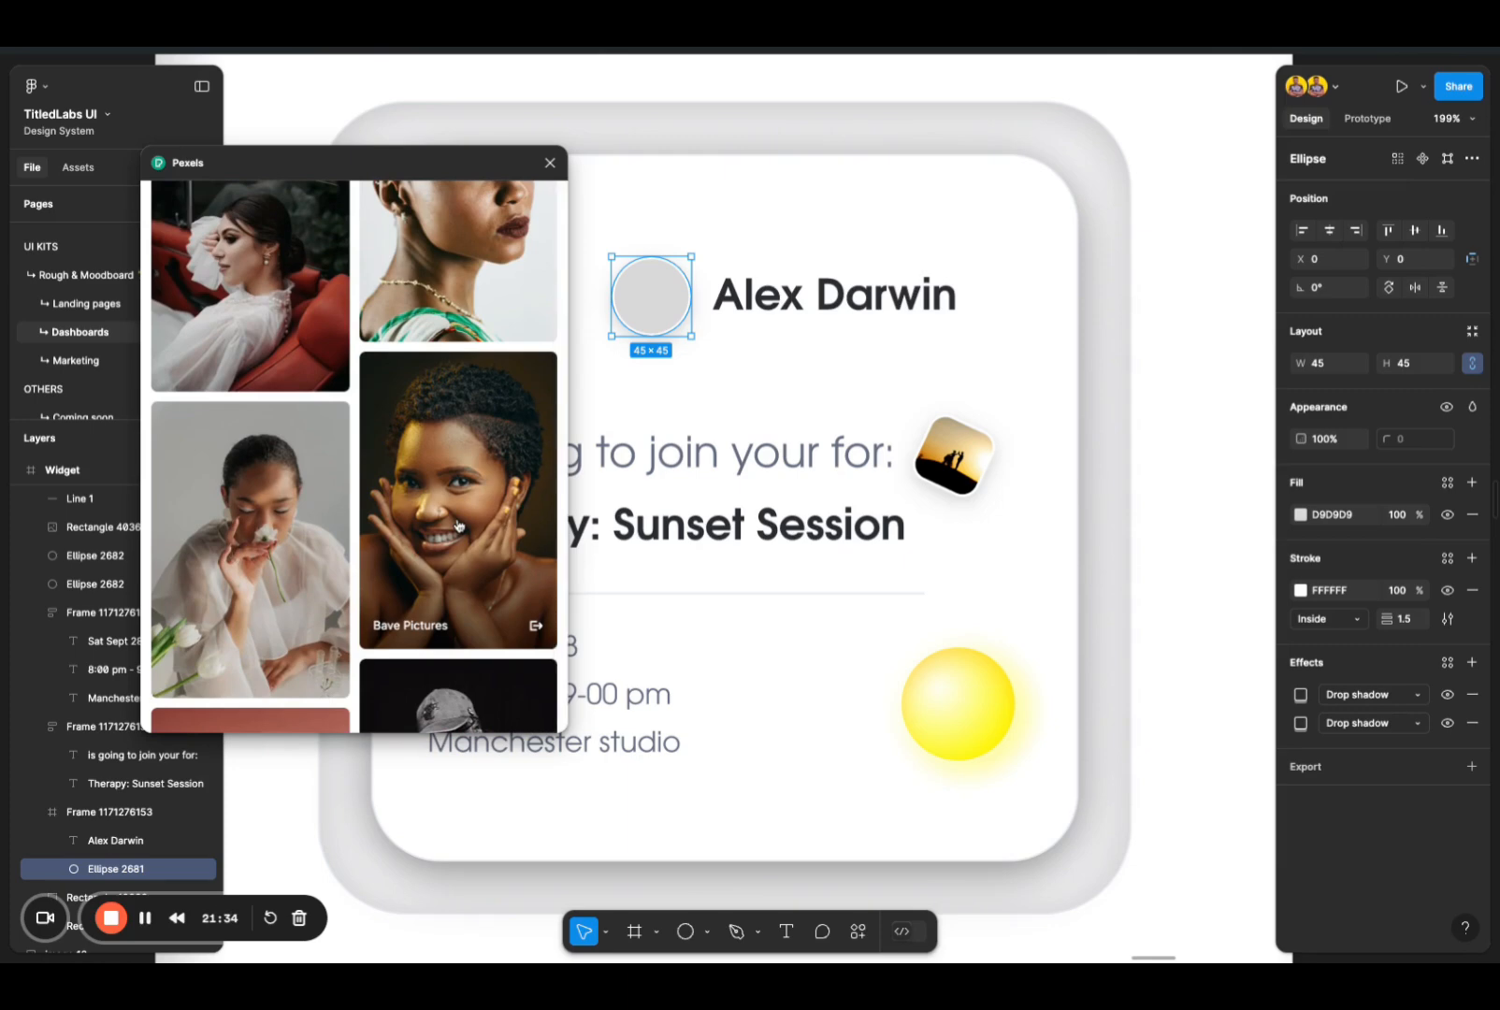
scroll(459, 515, "down", 5)
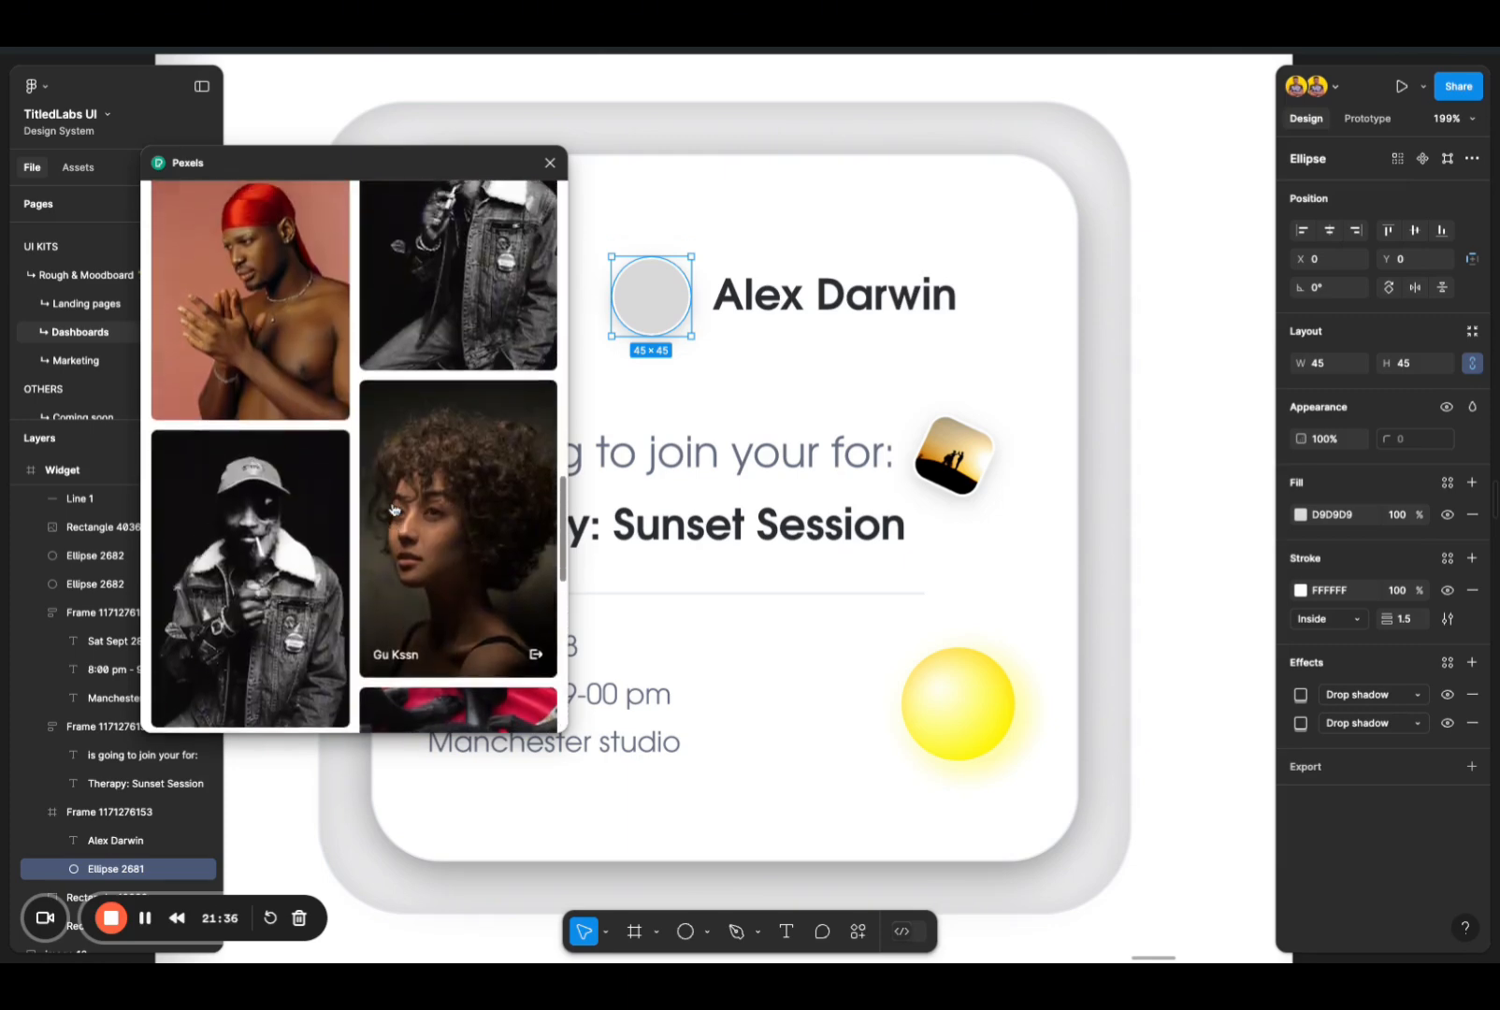
scroll(394, 510, "down", 5)
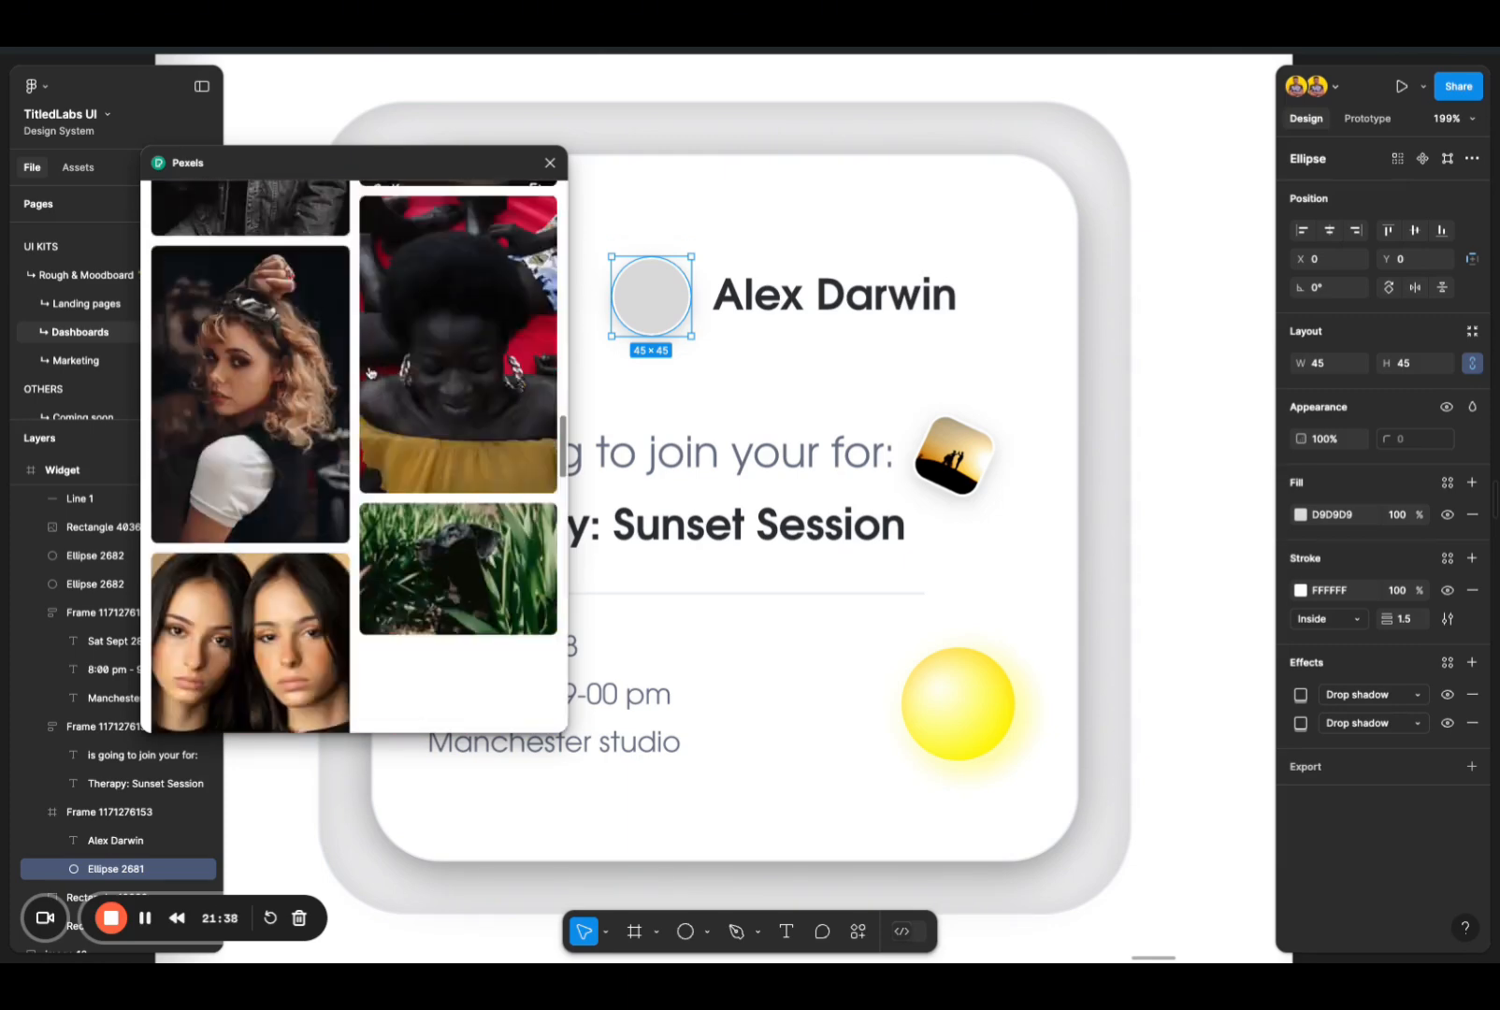
scroll(391, 472, "down", 8)
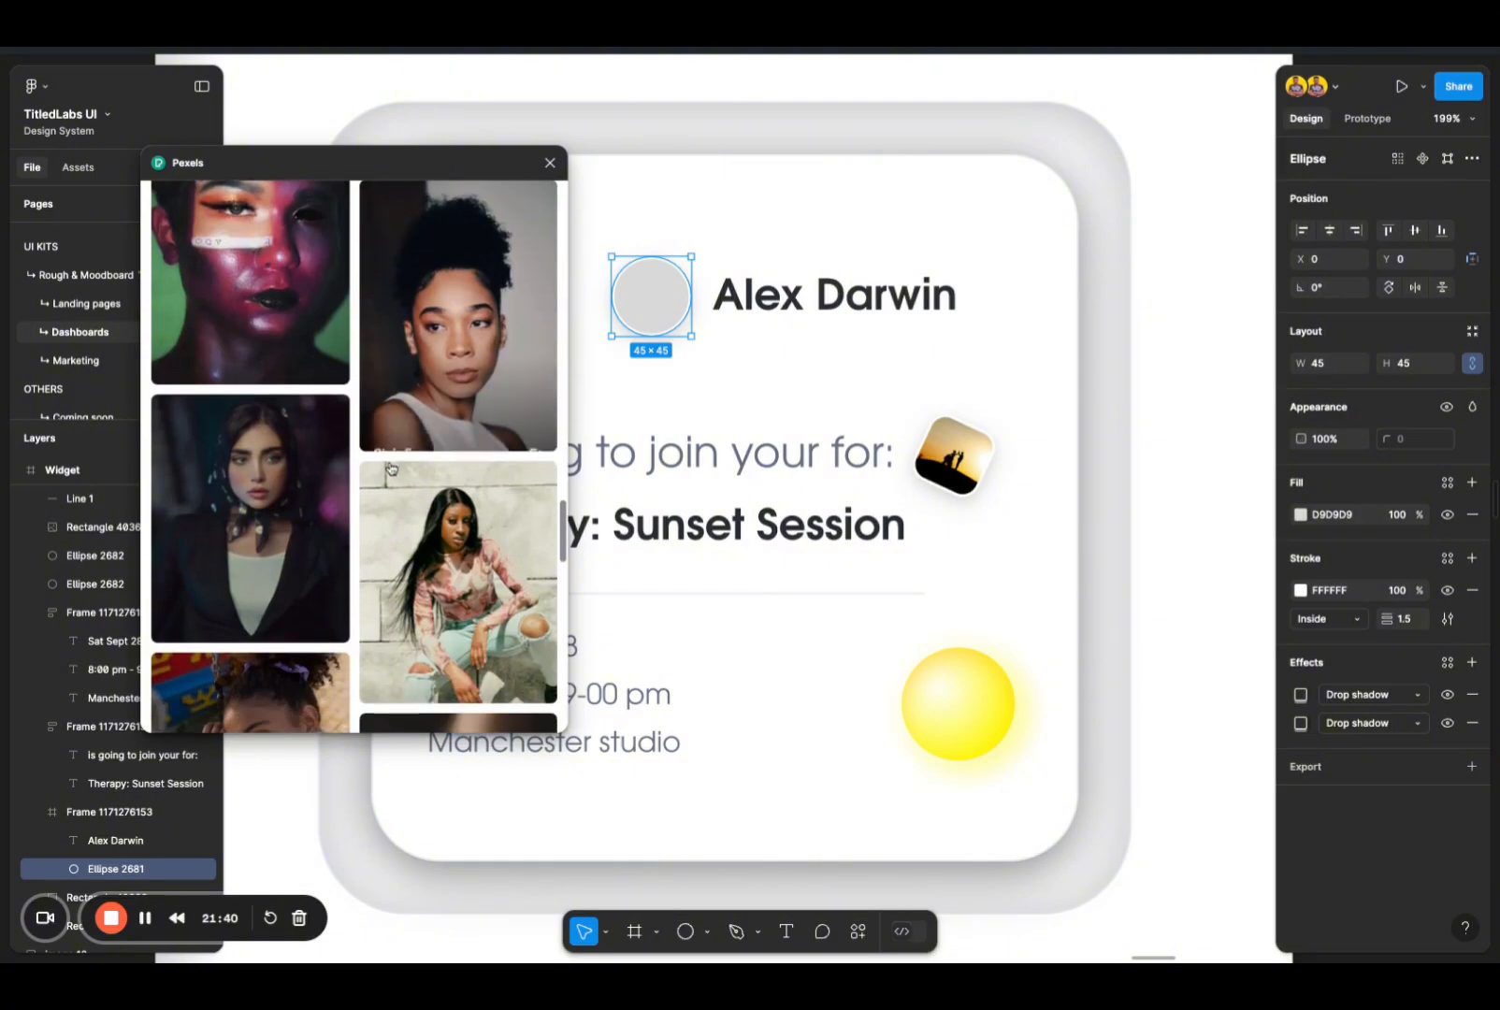
scroll(391, 468, "down", 3)
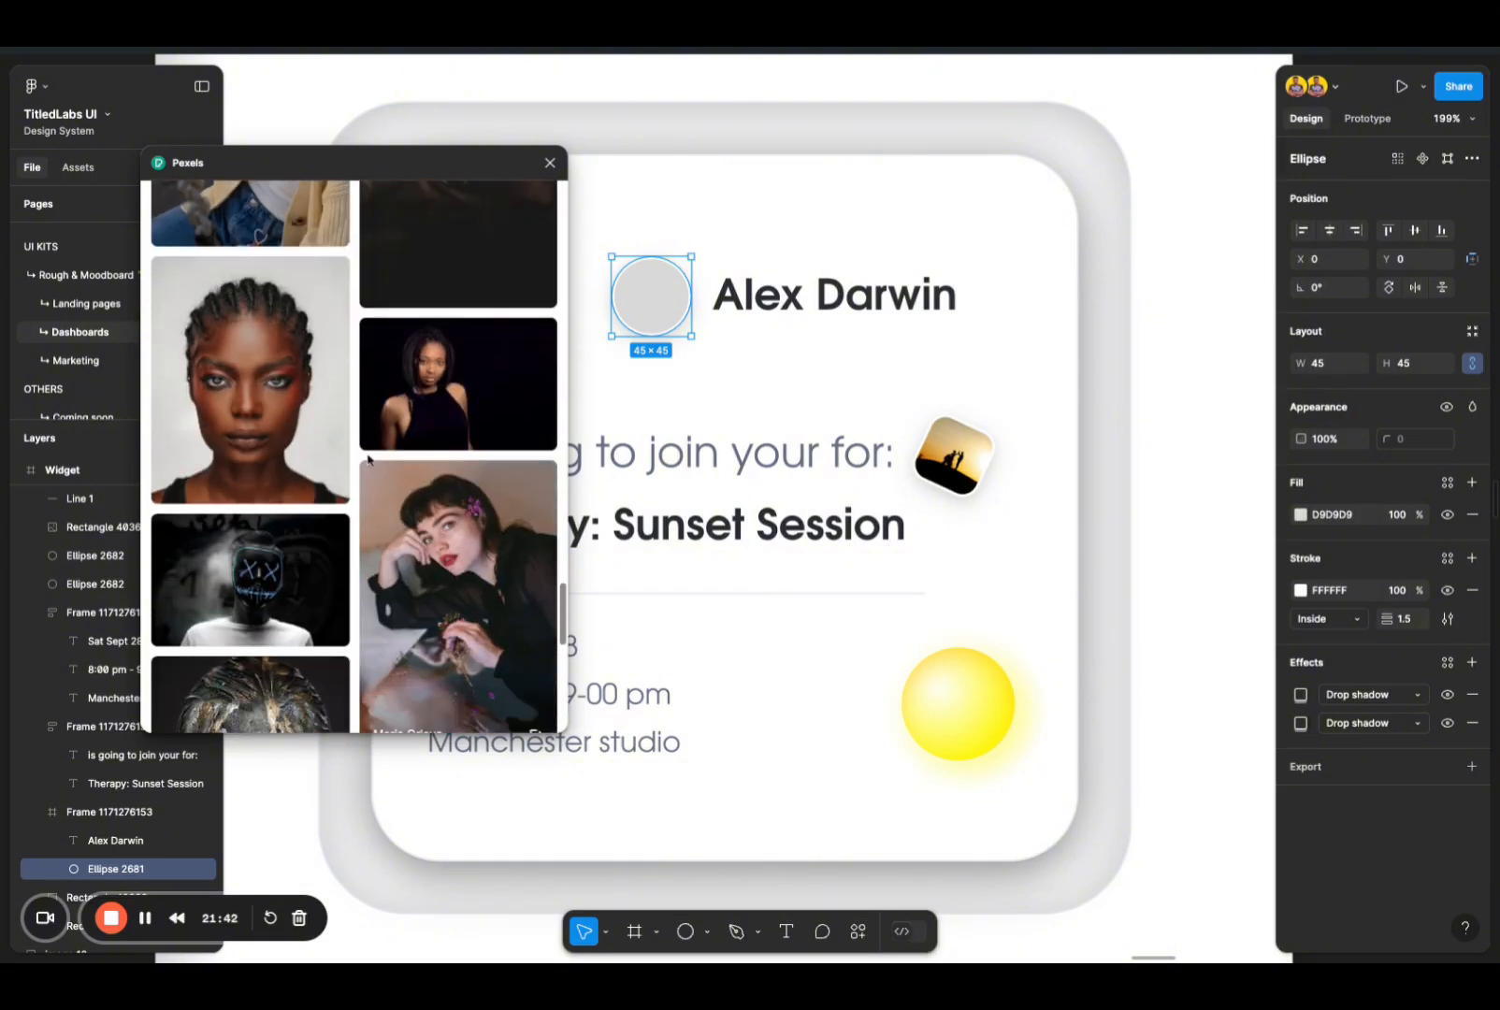
scroll(321, 447, "down", 2)
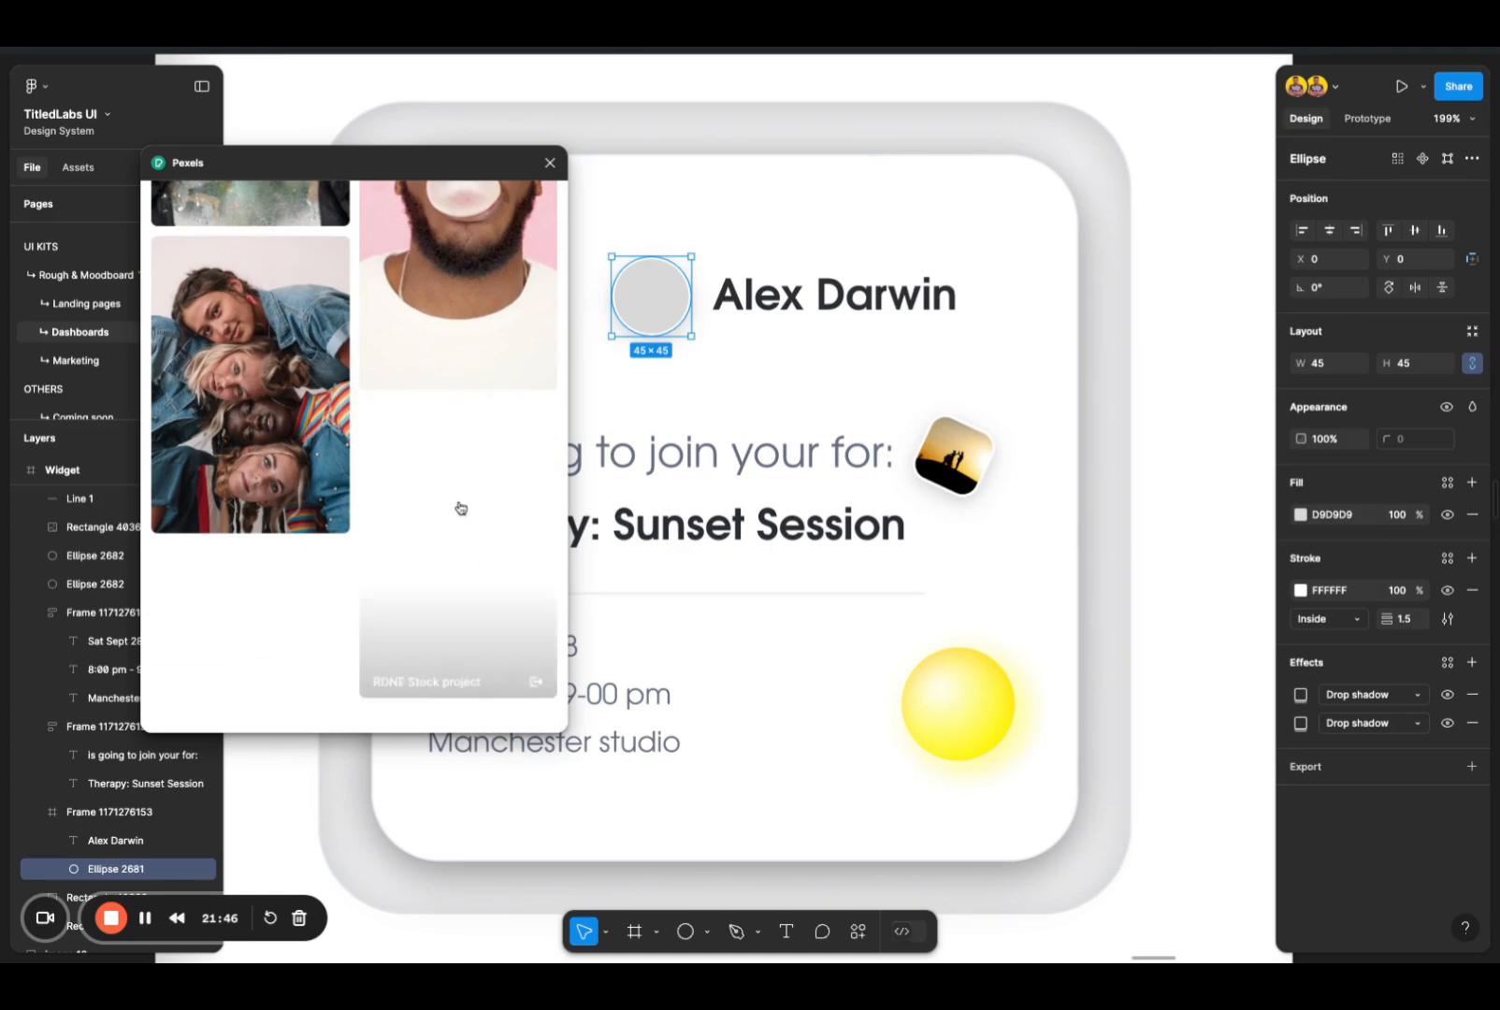
scroll(433, 570, "down", 3)
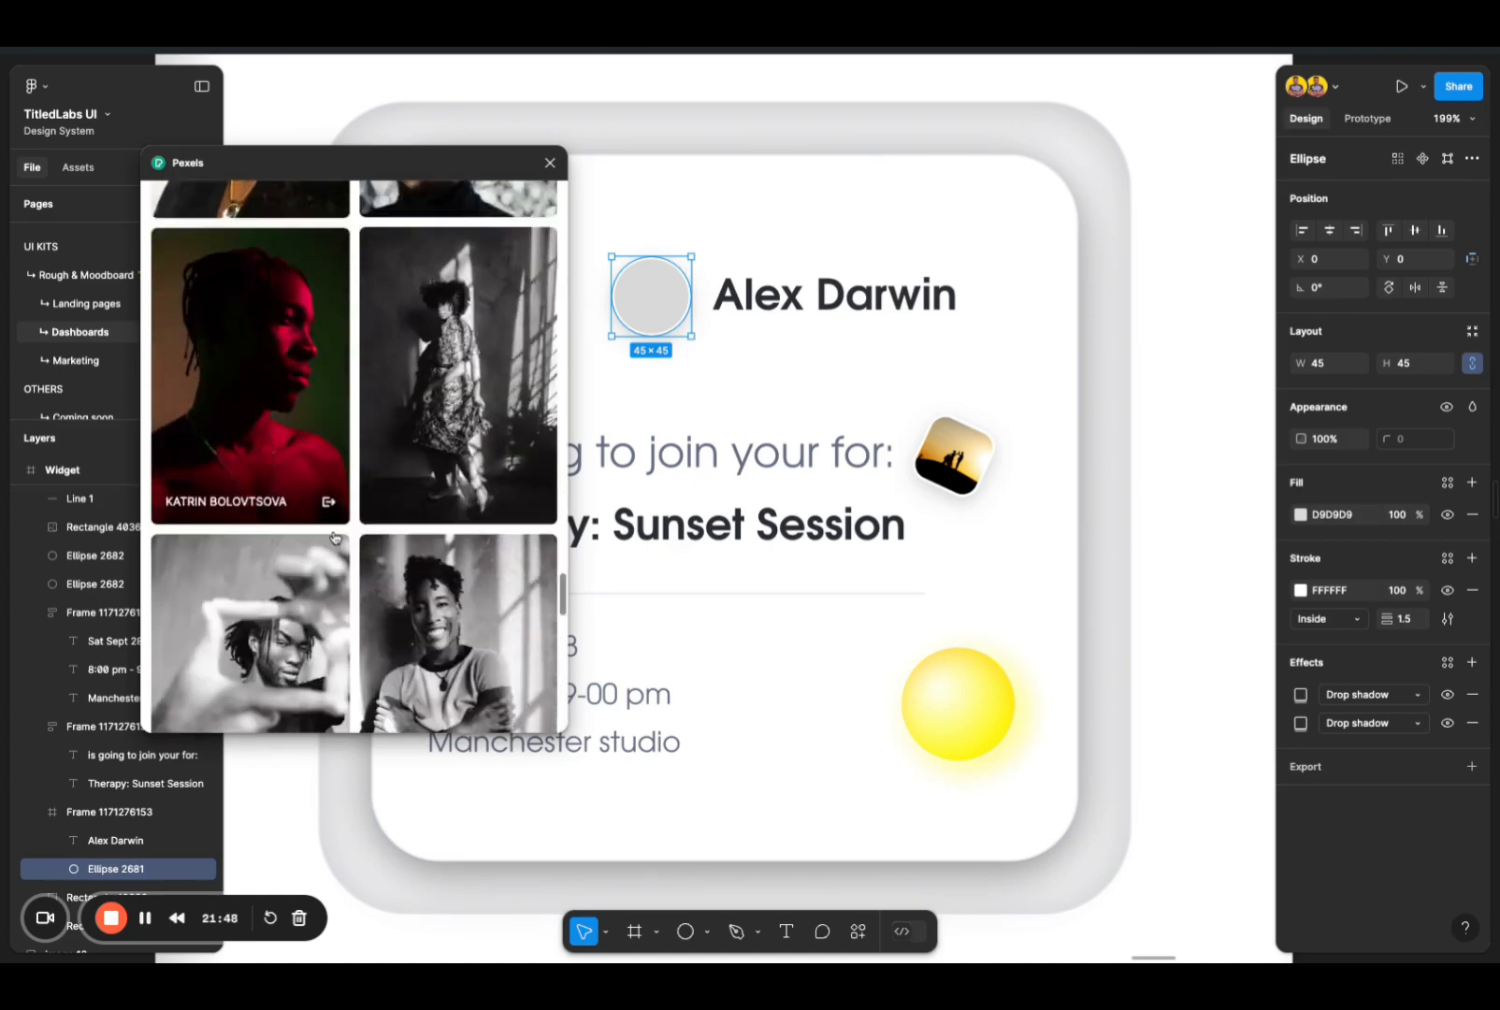
scroll(334, 538, "down", 3)
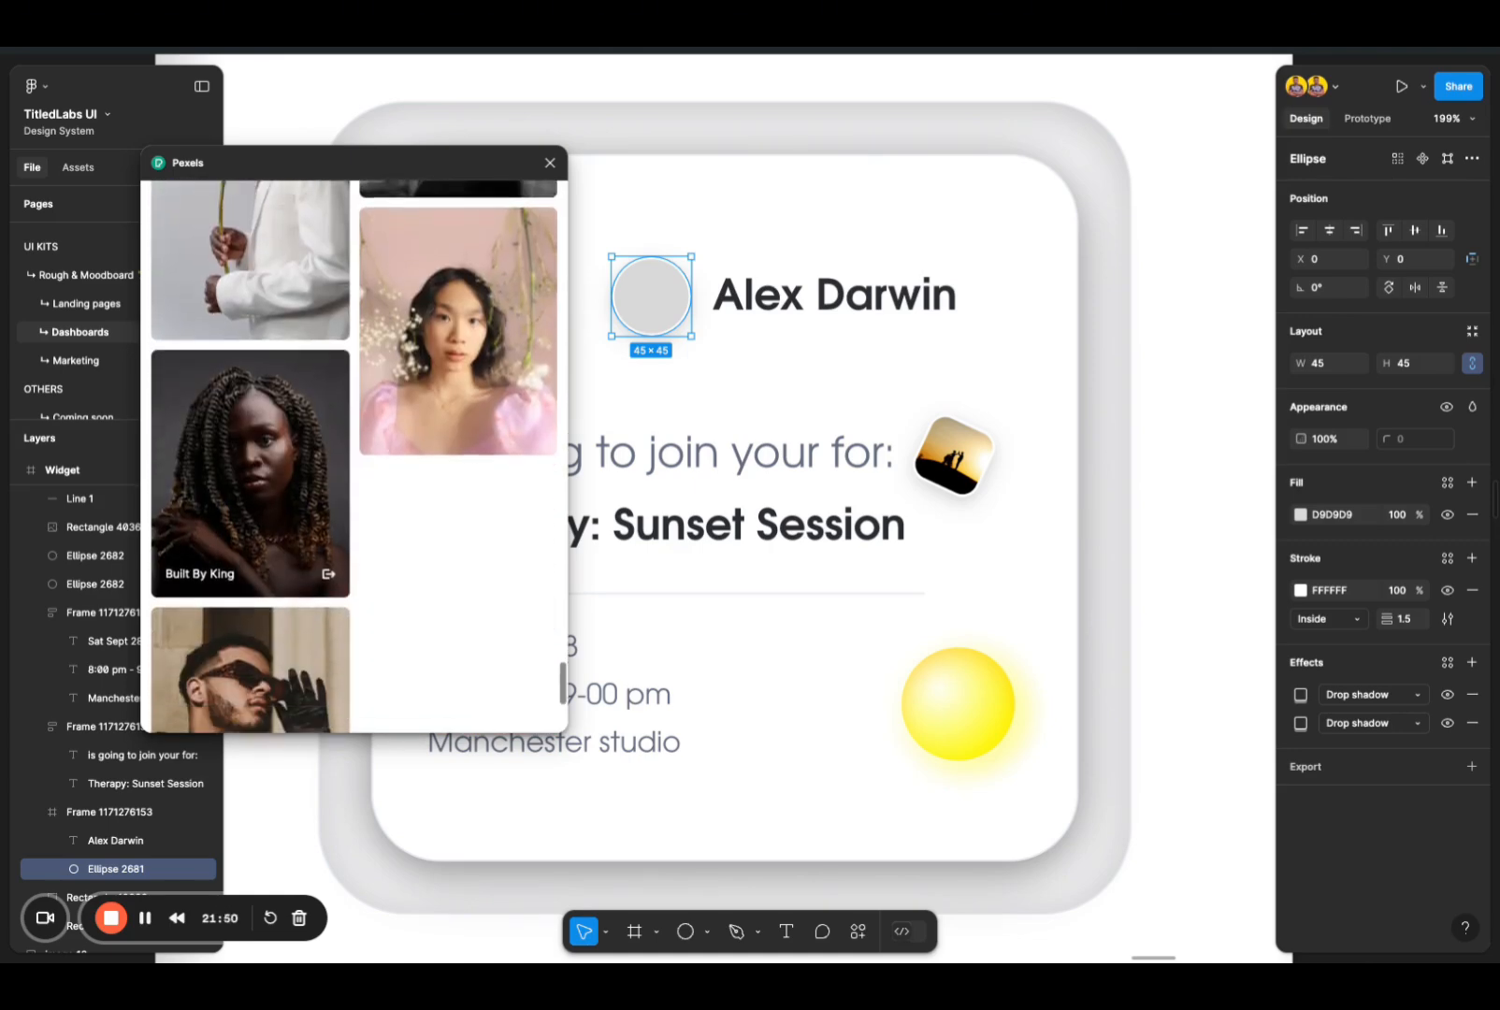
left_click(262, 409)
Step: Try the unsmiling portrait of the dark-haired bearded man in a brown shirt as the avatar circle's photo
scroll(349, 542, "down", 3)
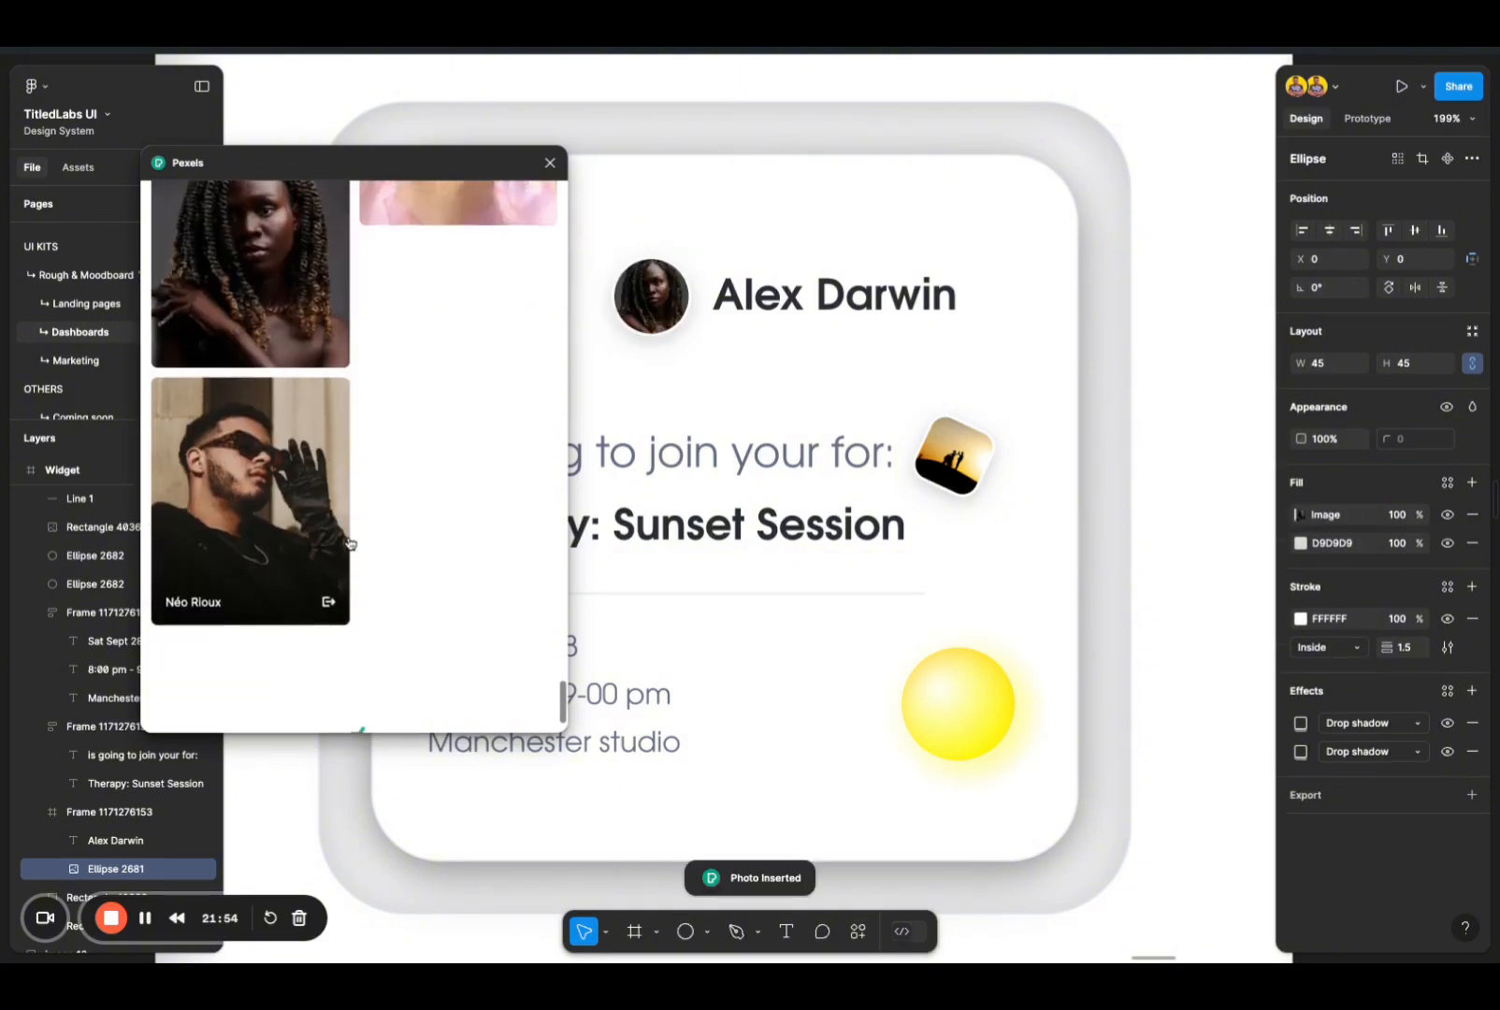
scroll(348, 542, "down", 2)
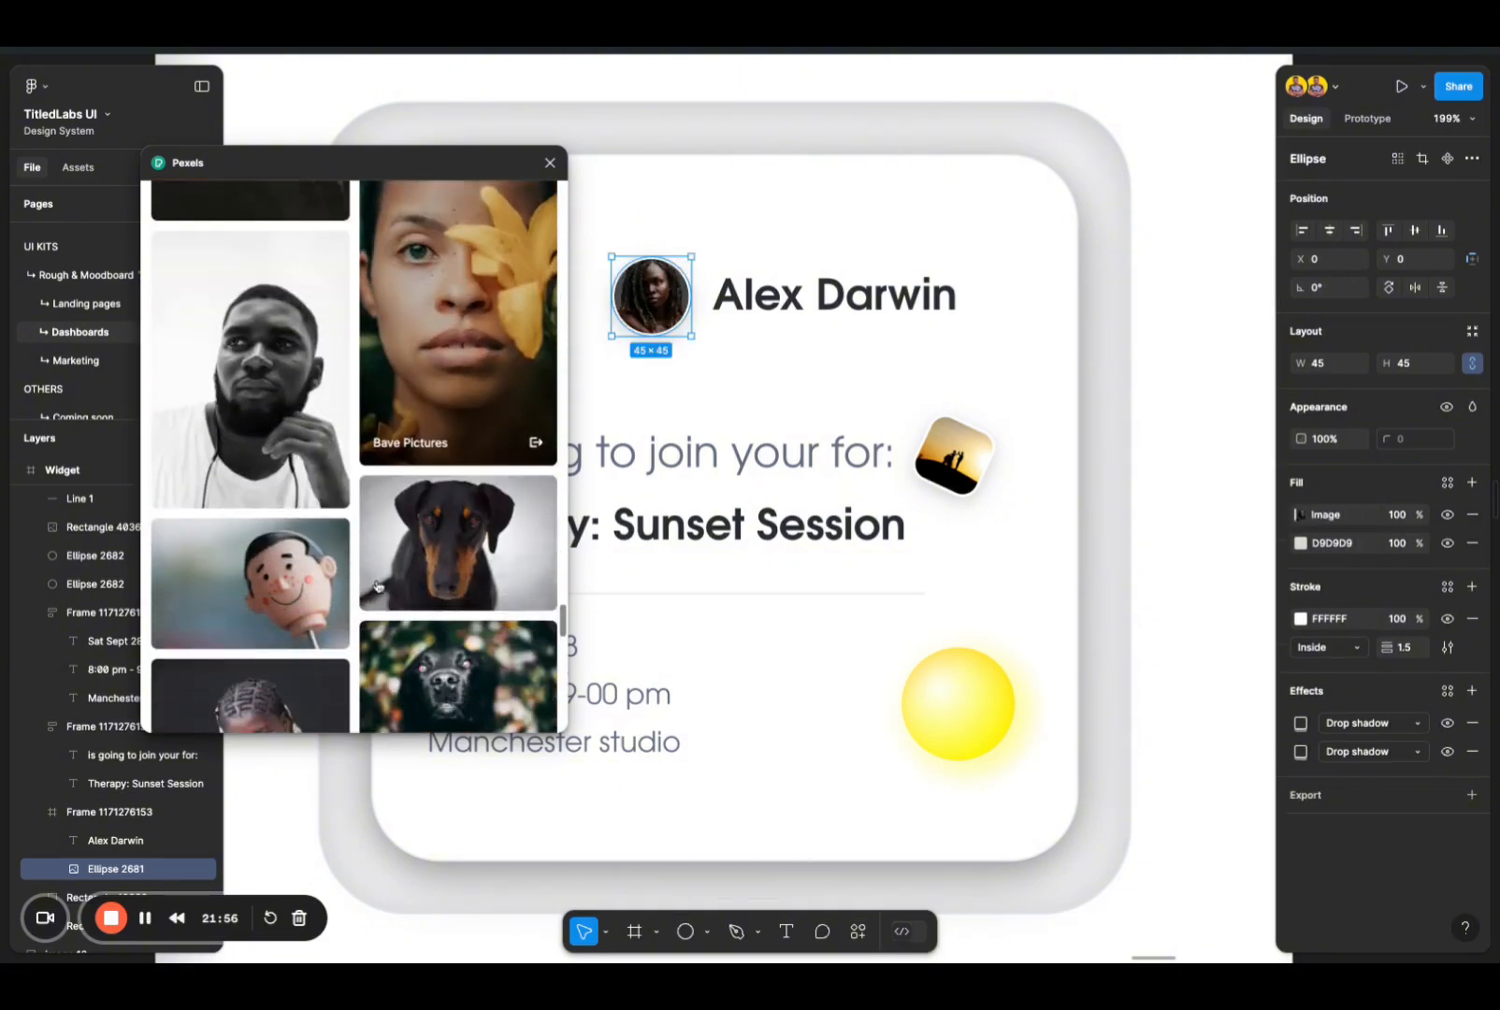
scroll(378, 586, "down", 3)
scroll(378, 586, "down", 4)
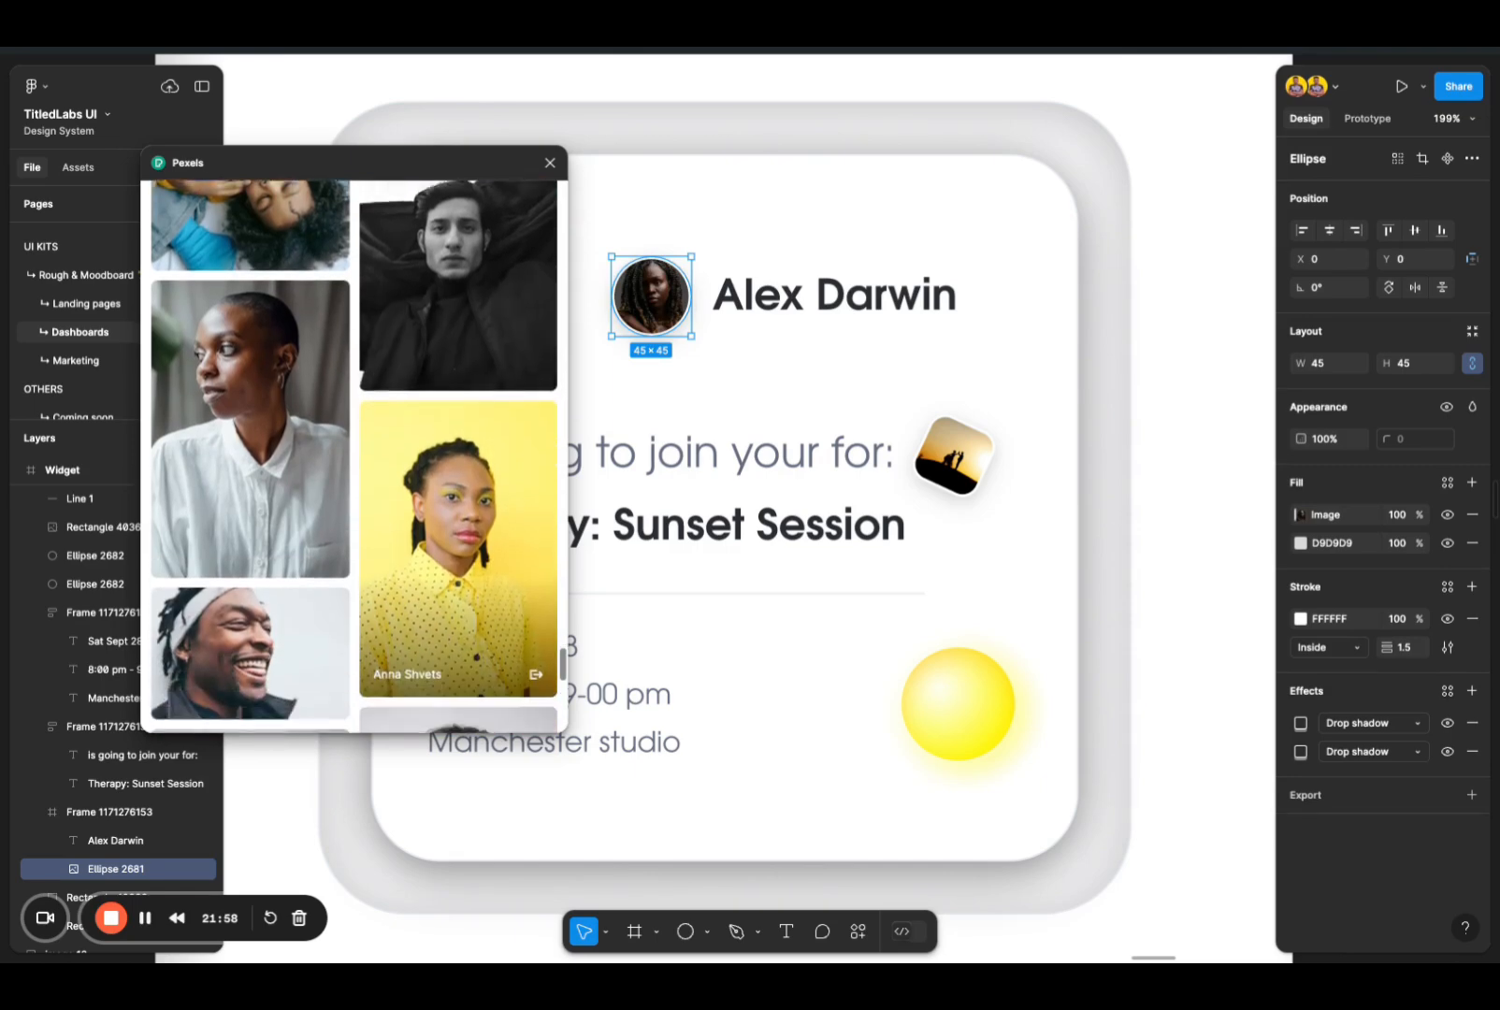
scroll(432, 647, "down", 3)
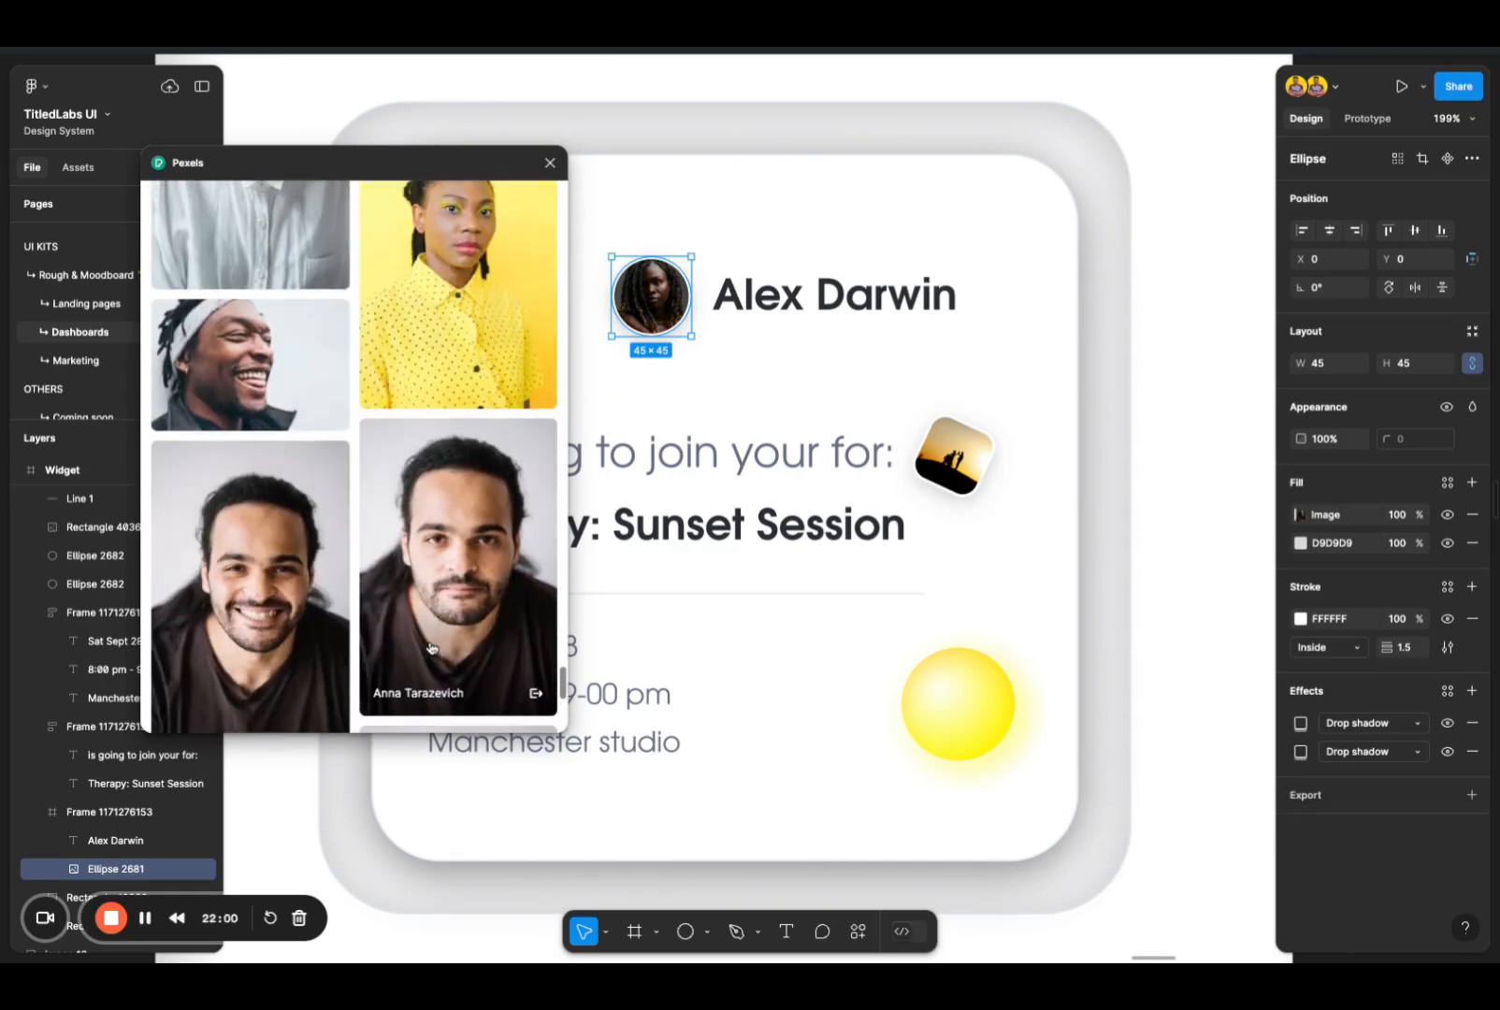
scroll(456, 727, "down", 1)
scroll(456, 727, "down", 1)
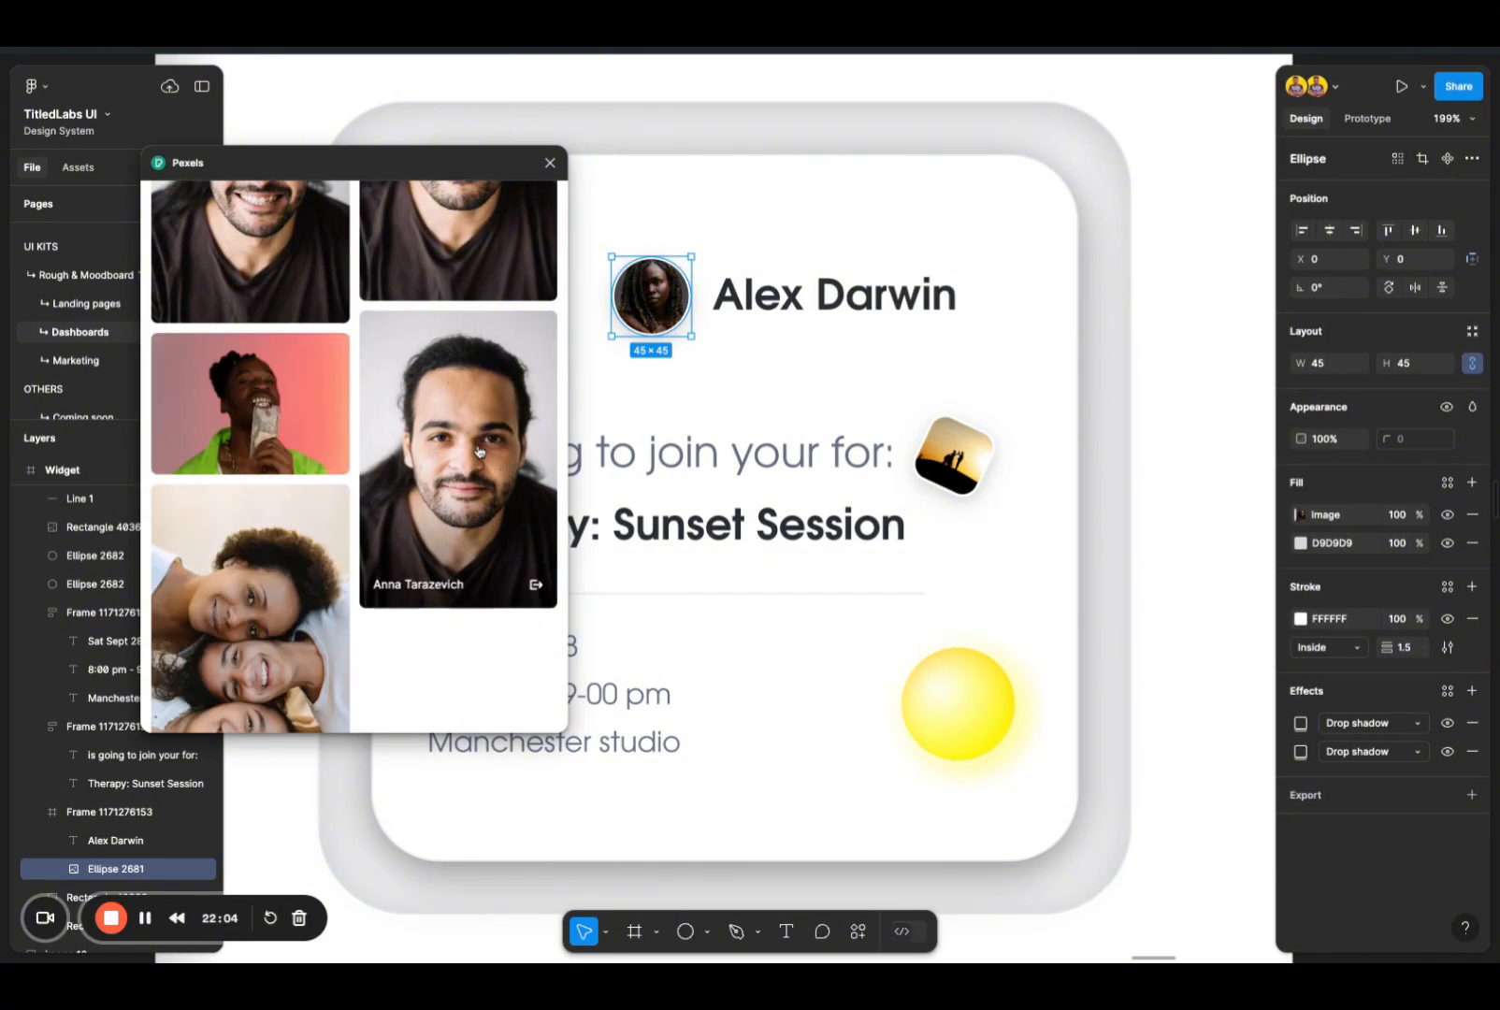
left_click(478, 415)
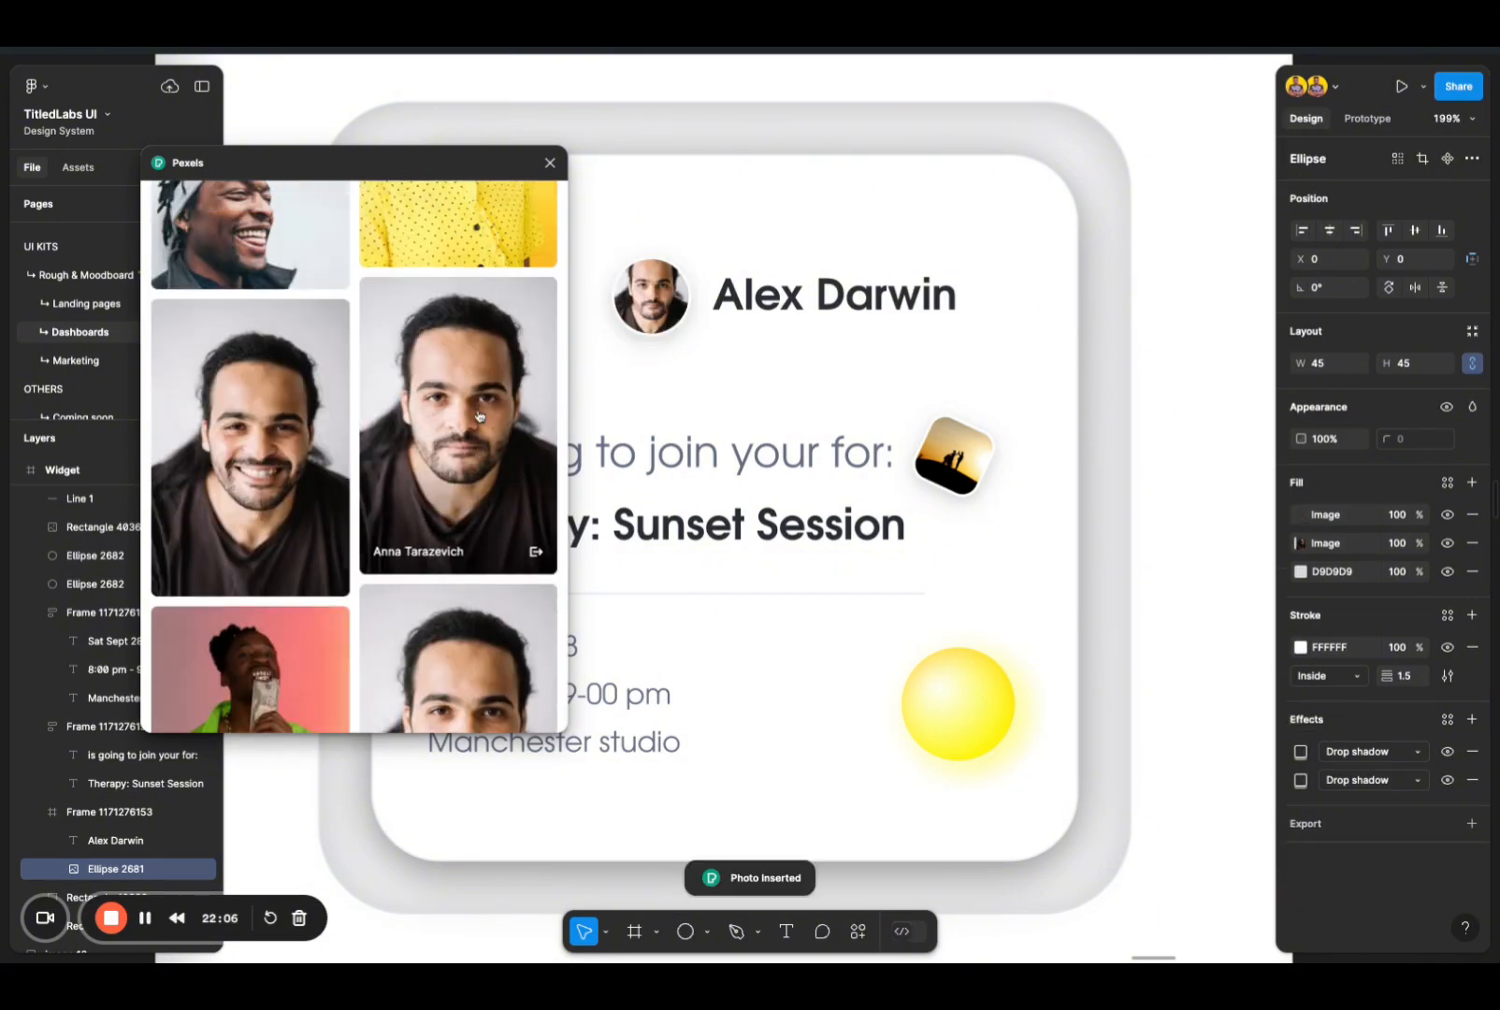
Step: Fill the avatar circle with the portrait of the seated bearded man in a beige T-shirt and close Pexels
scroll(483, 472, "down", 5)
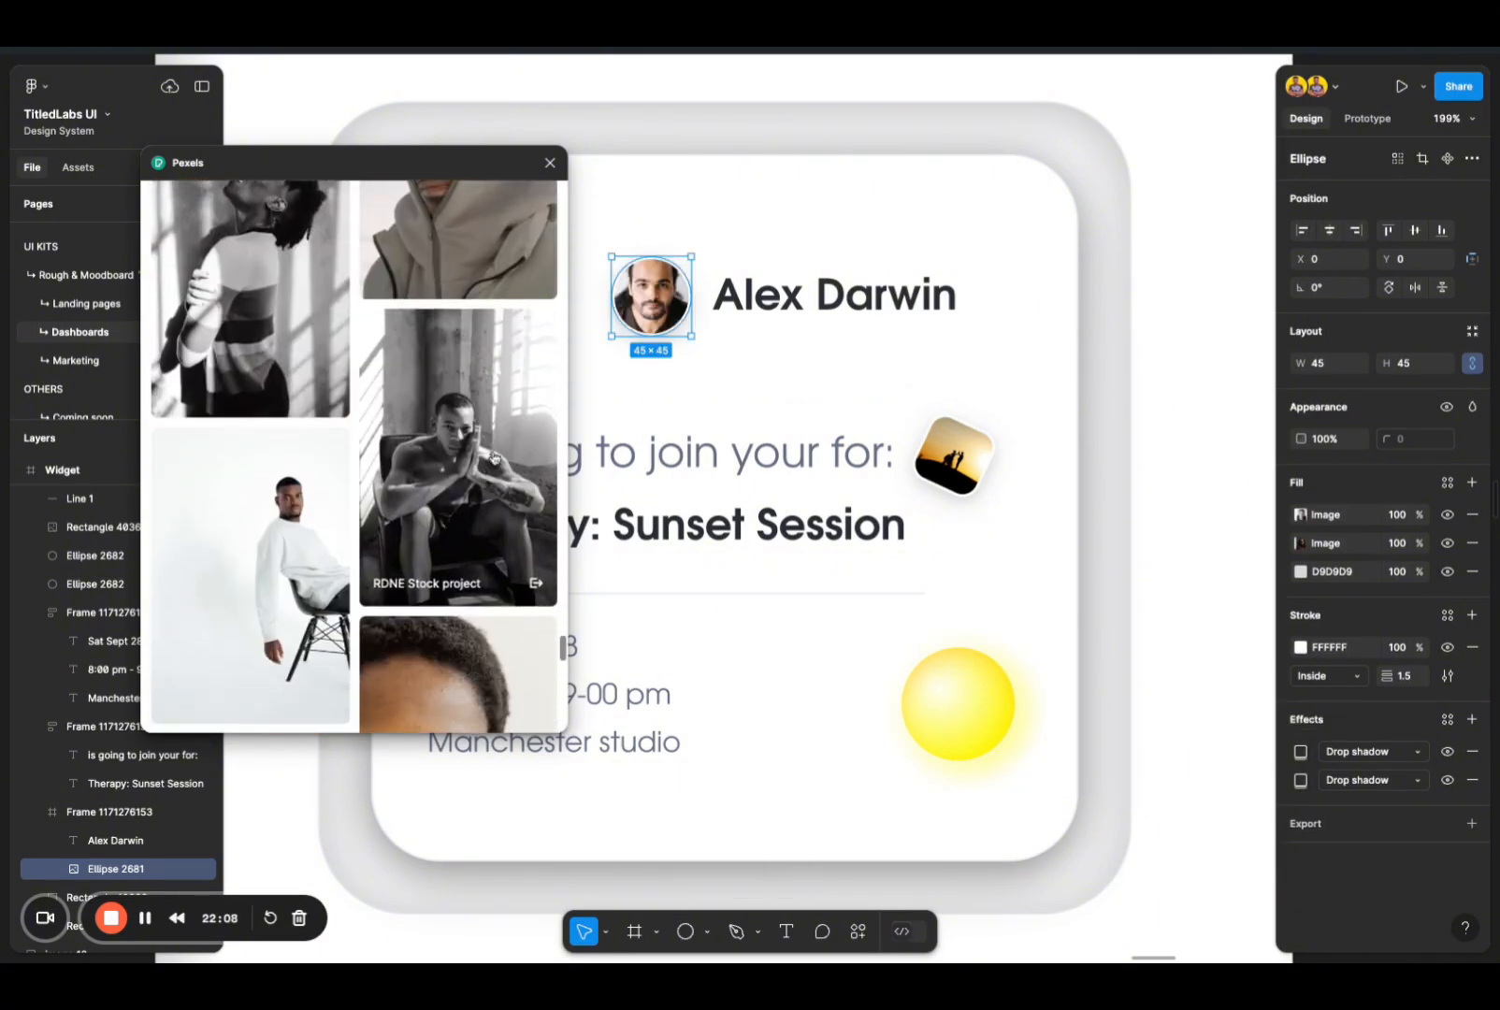
scroll(465, 560, "down", 5)
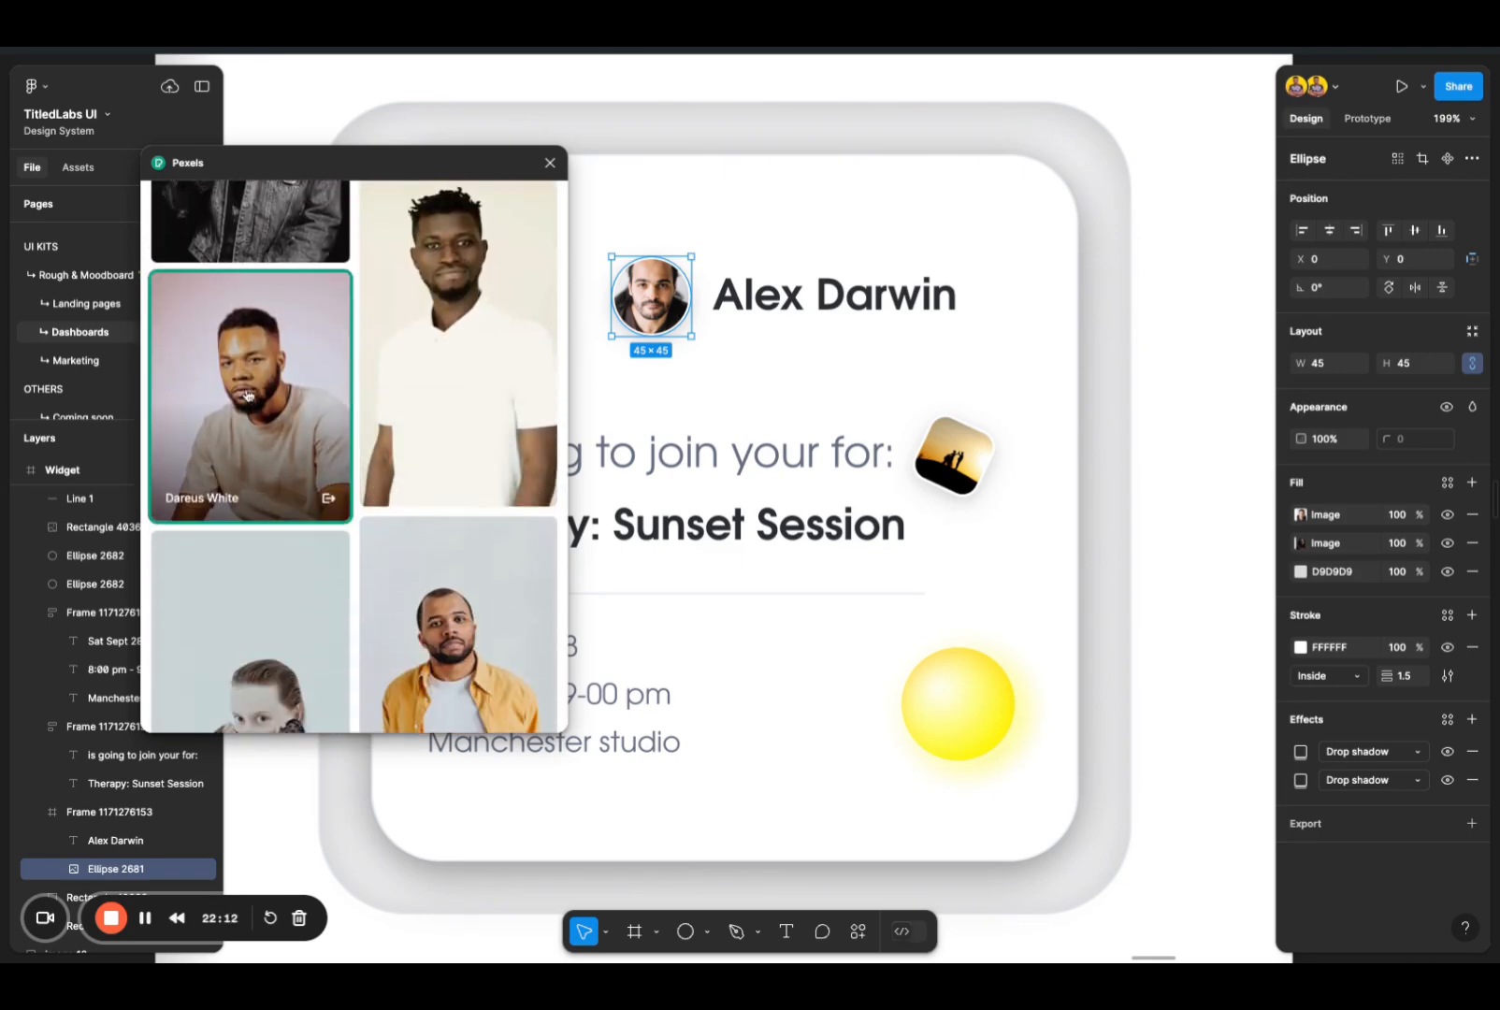
left_click(248, 395)
left_click(550, 163)
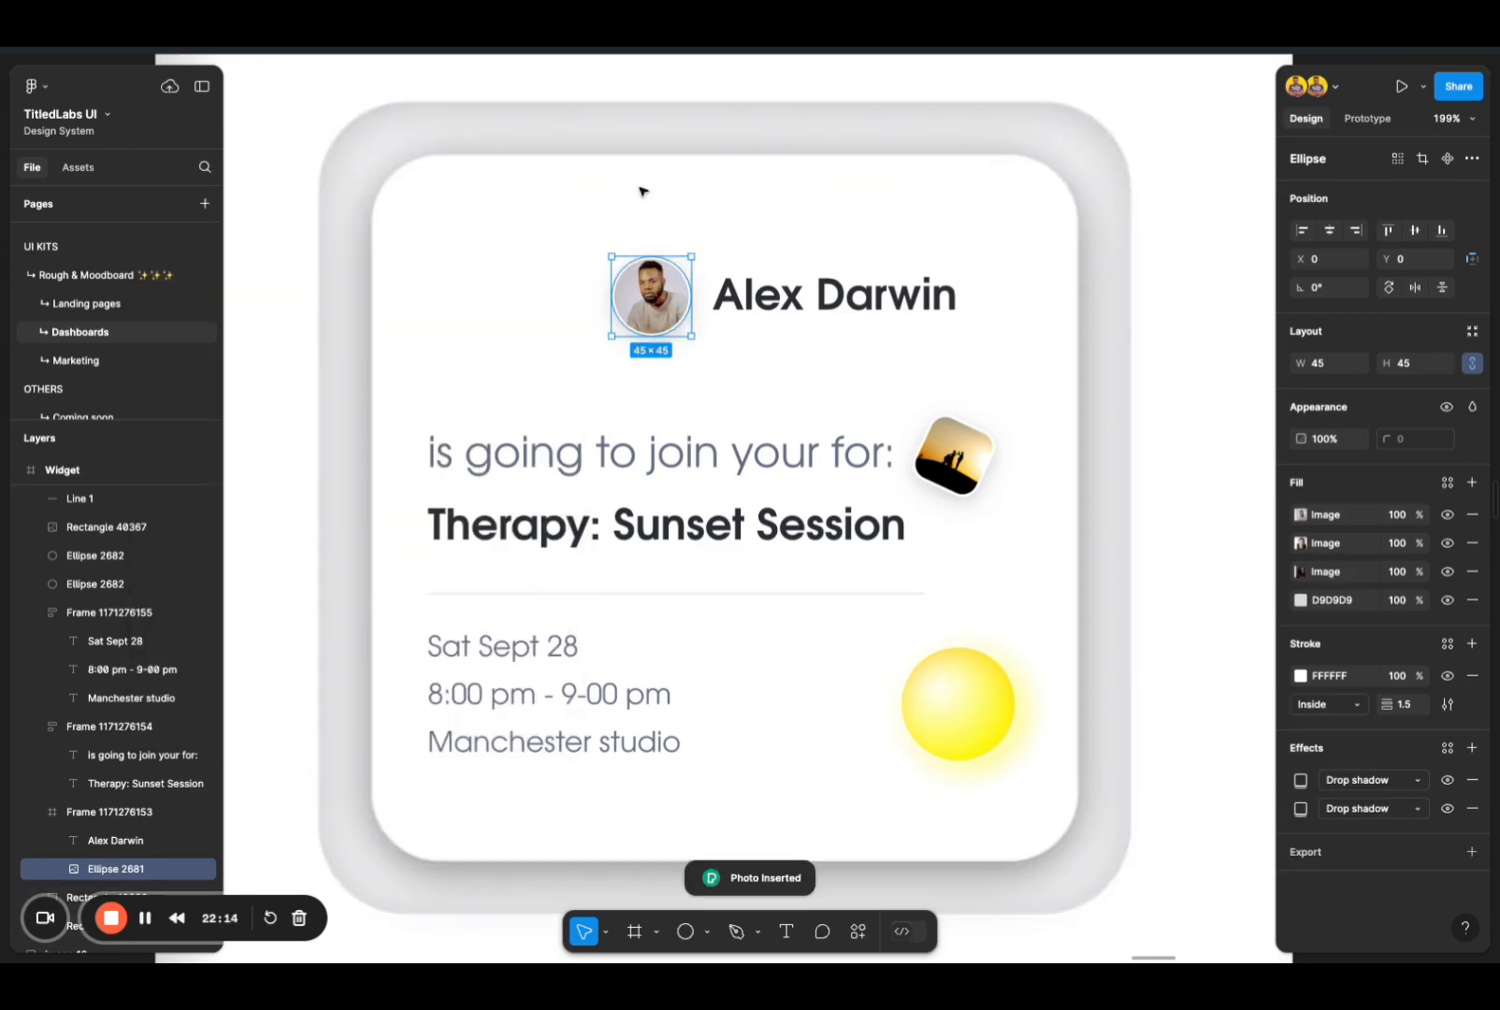